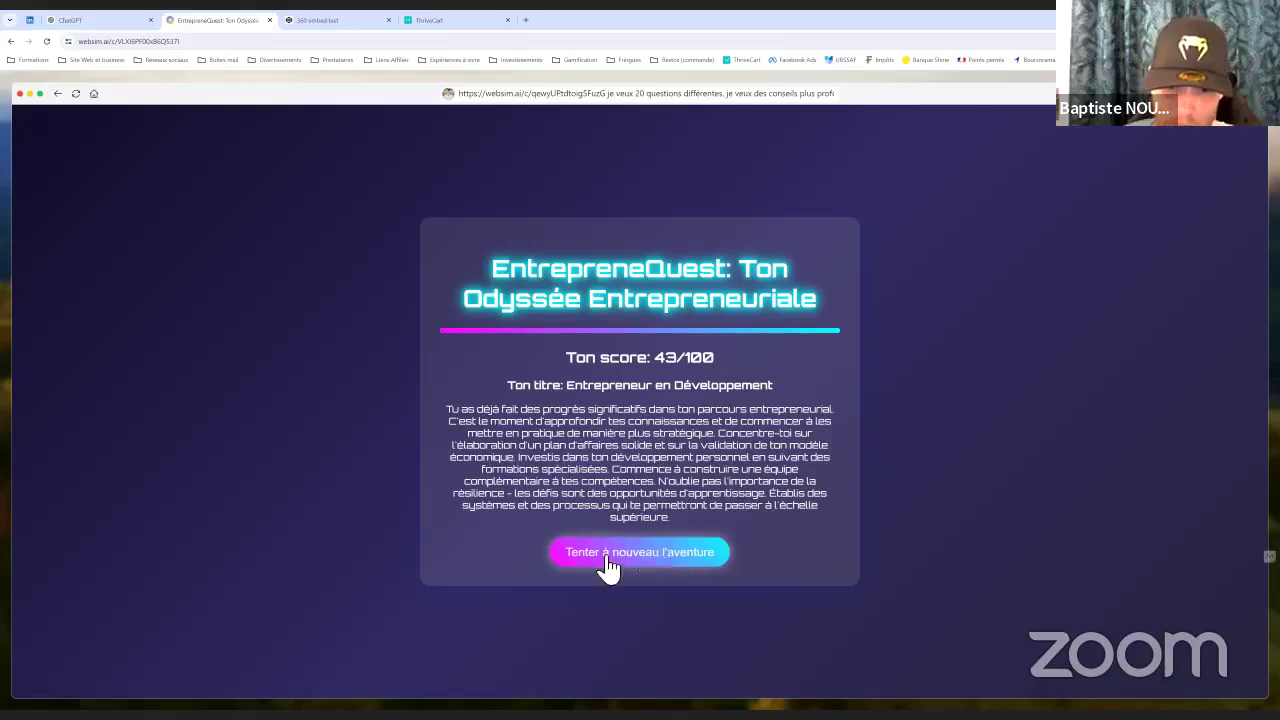
Restart the EntrepreneQuest quiz at question 1, dismiss the bookmark panels, and bring up the address's copy menu
click(660, 566)
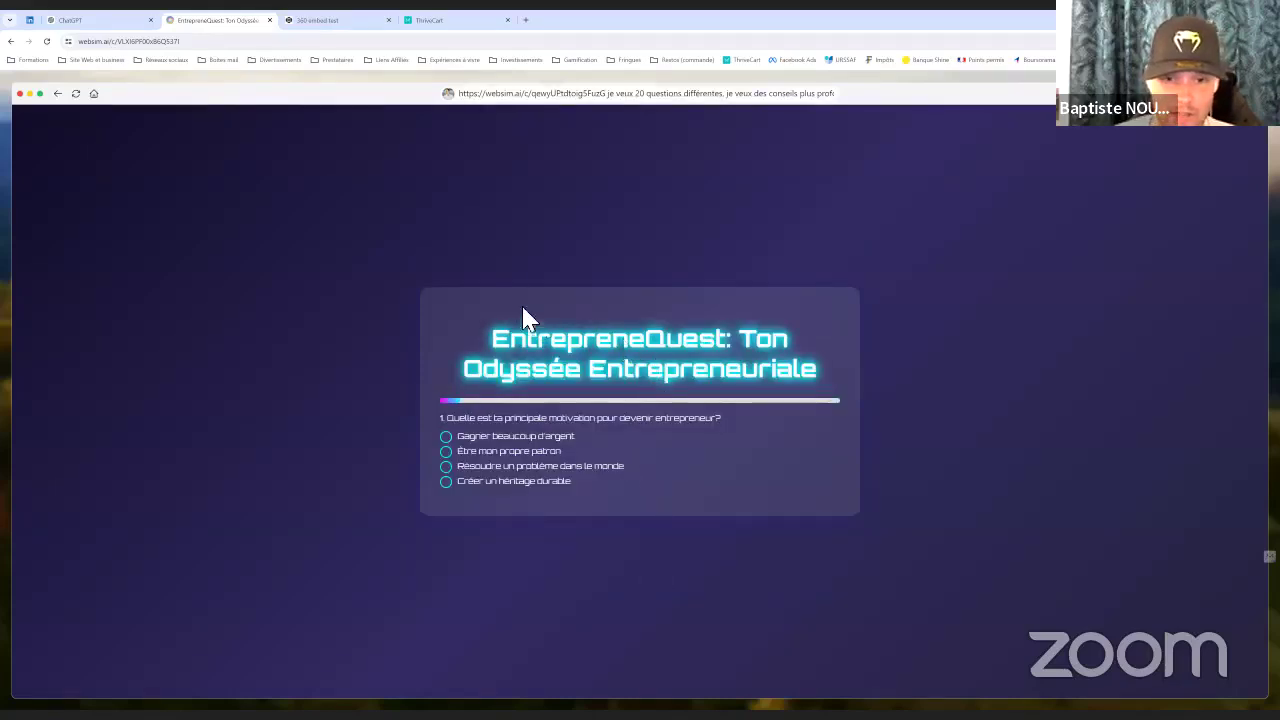
click(447, 93)
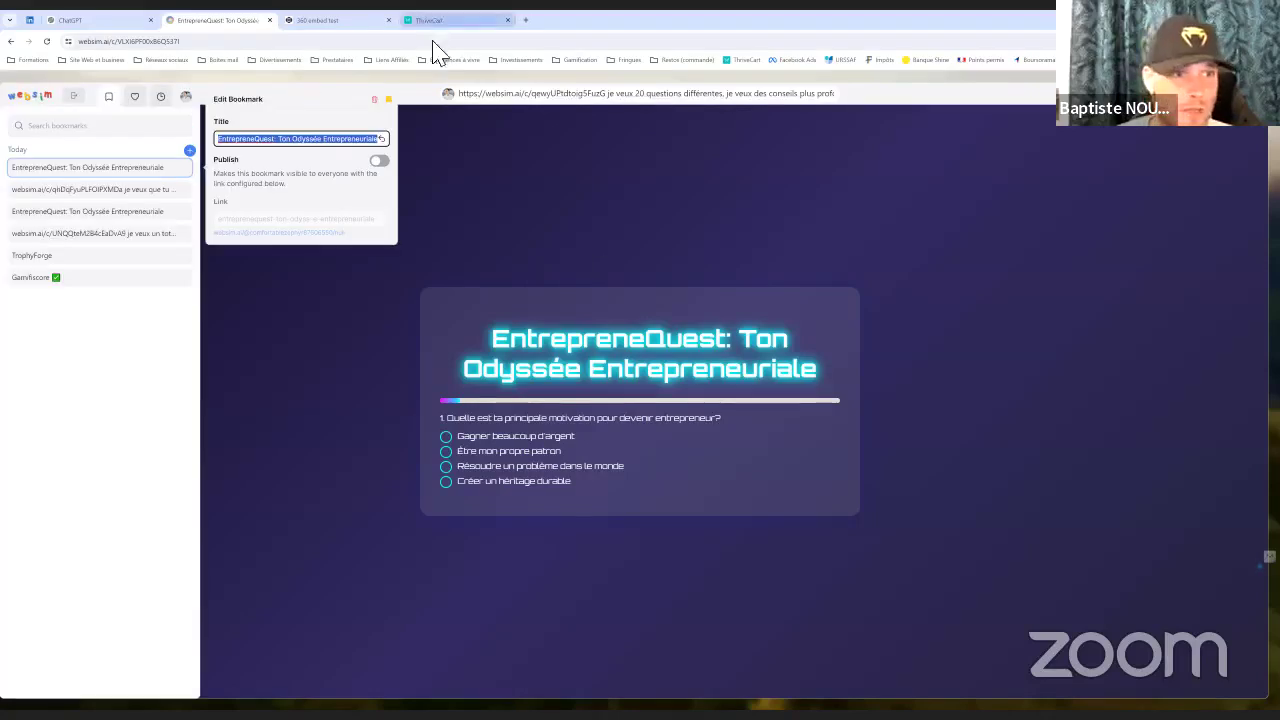
click(539, 197)
click(371, 177)
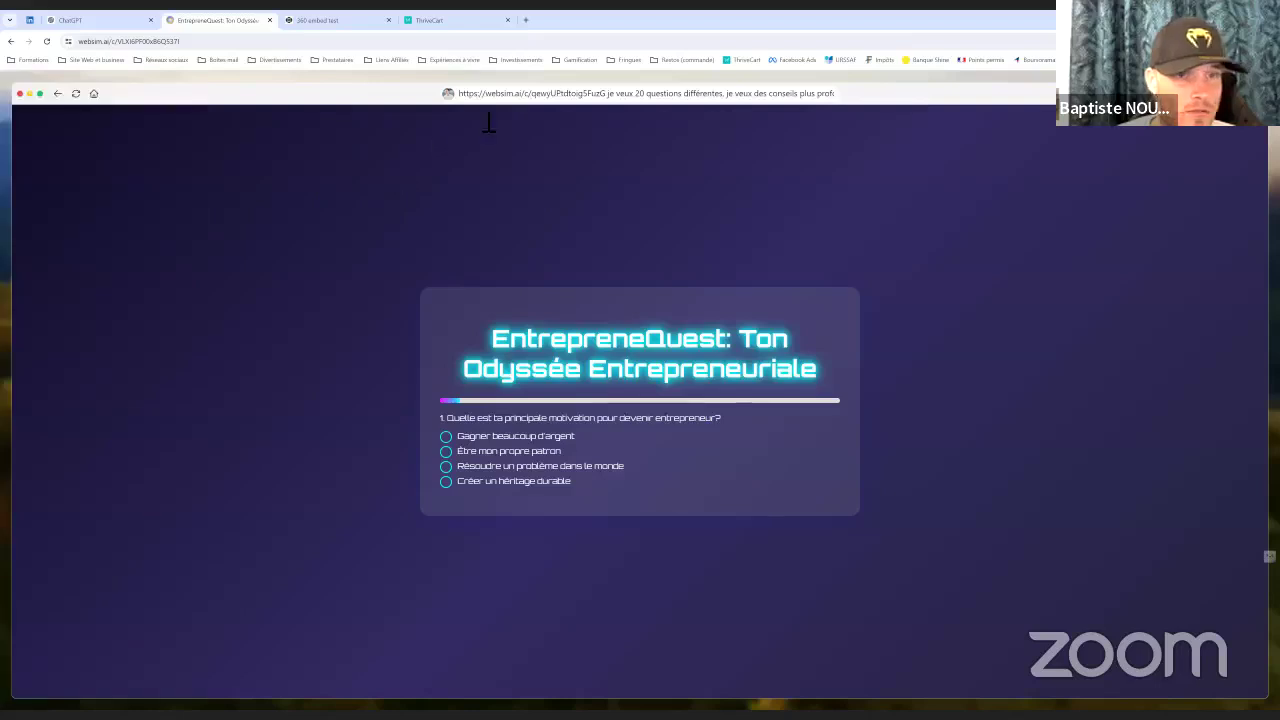
click(166, 42)
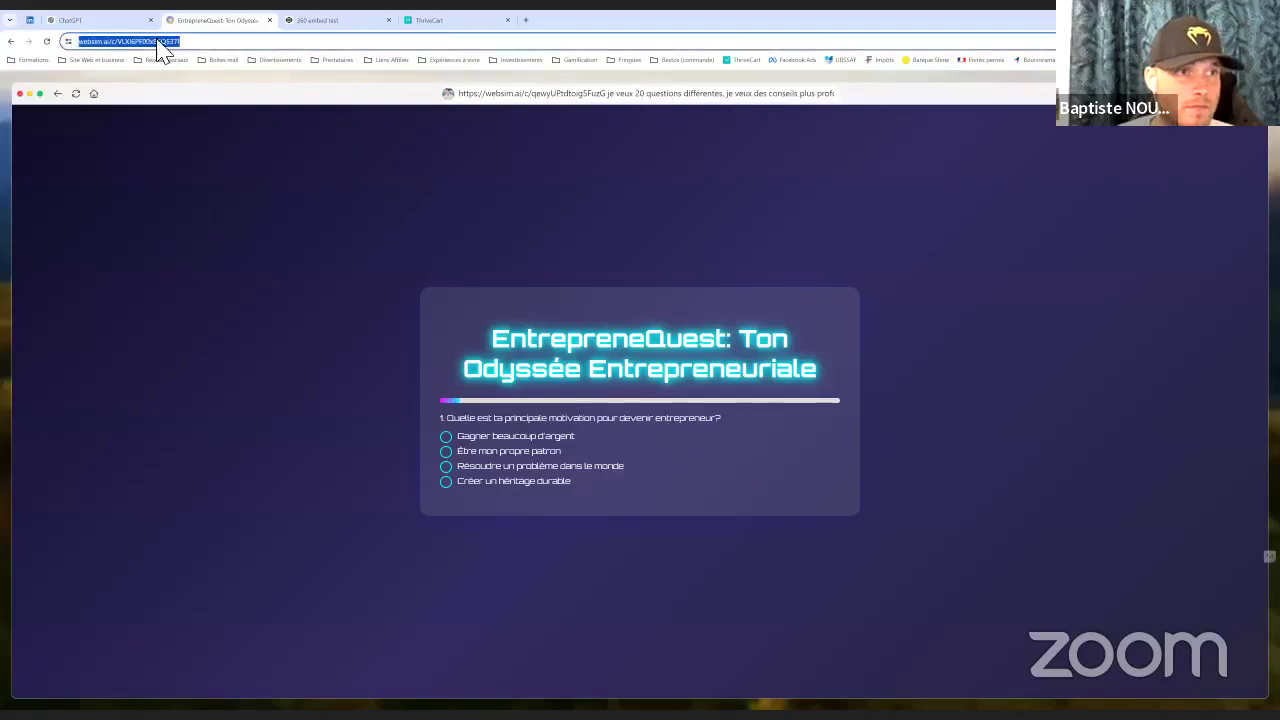
right_click(160, 43)
Ask ChatGPT for shorter quiz-name suggestions in Latin: 'Donne m'en d'autres plus court en latin'
click(95, 20)
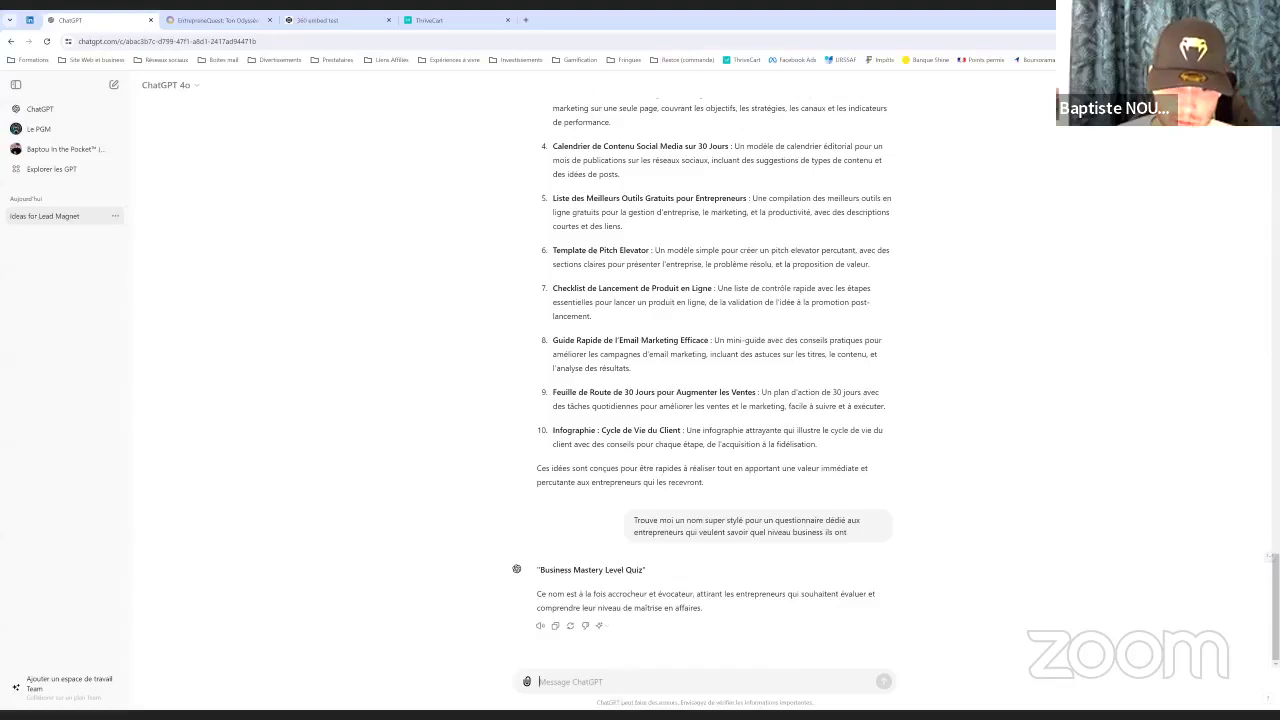
text(Donne m'en d'autres plus court)
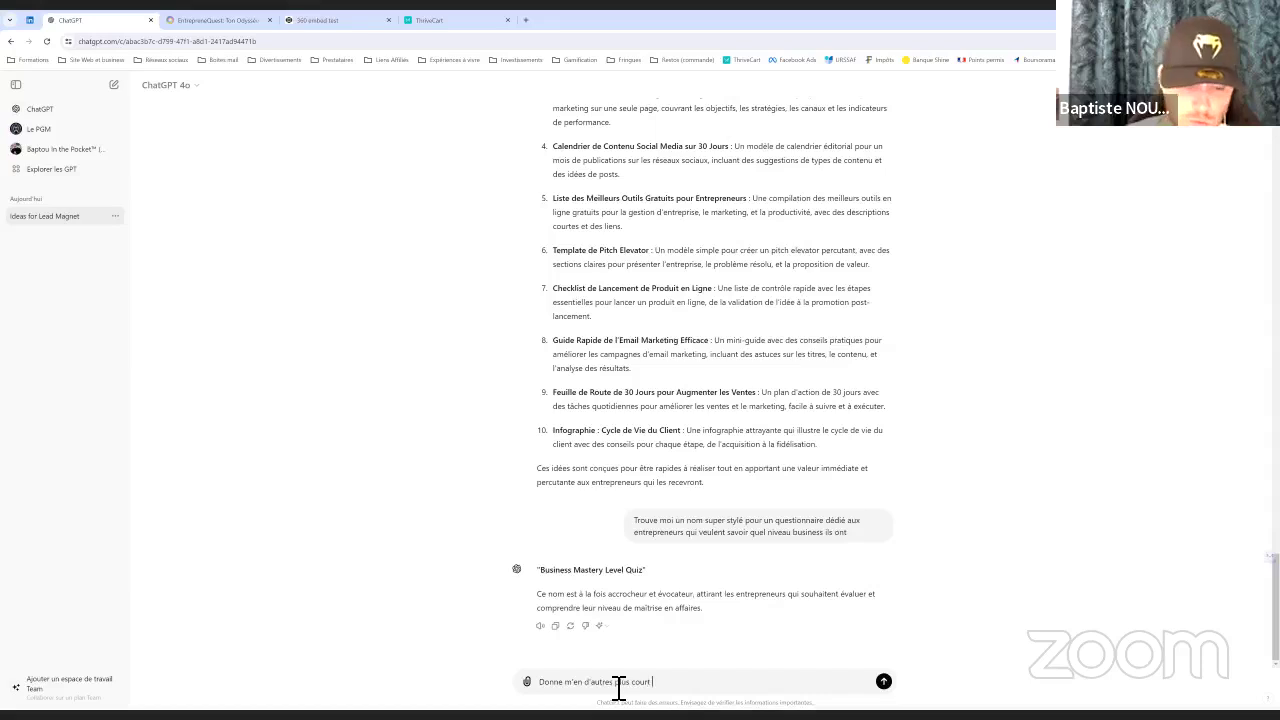
text(en latin)
key(Return)
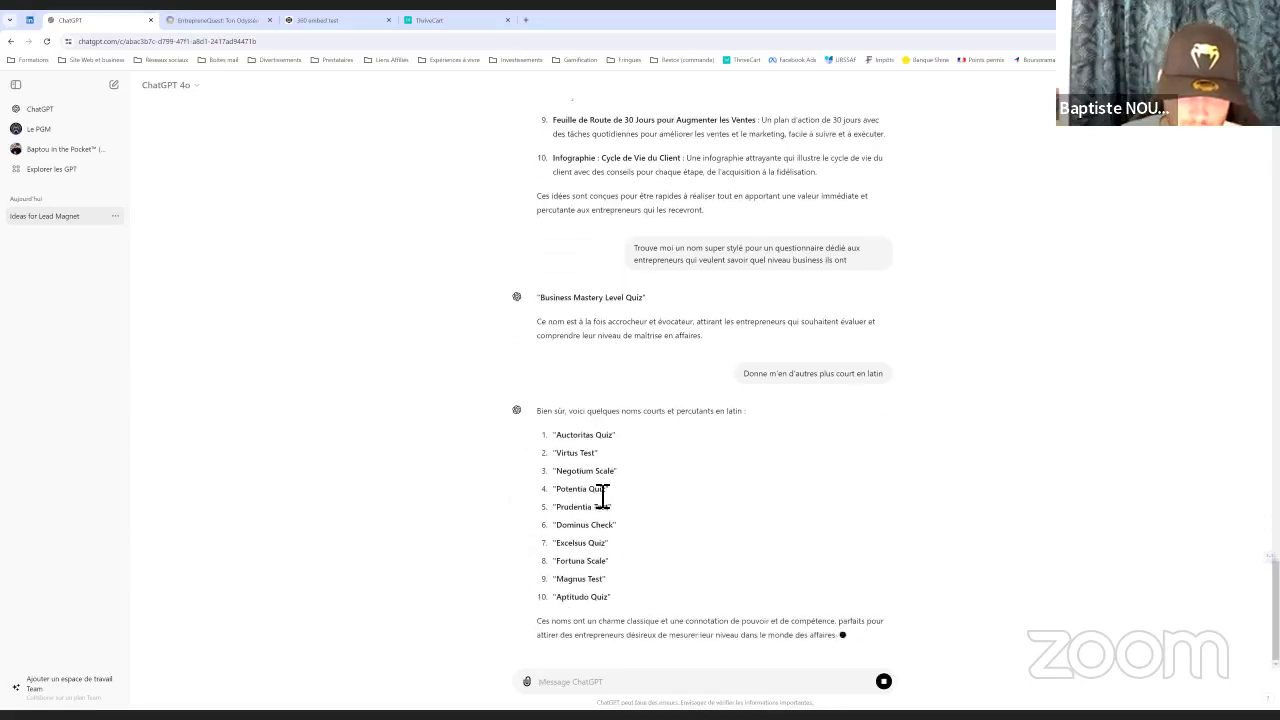
scroll(590, 488, up, 1)
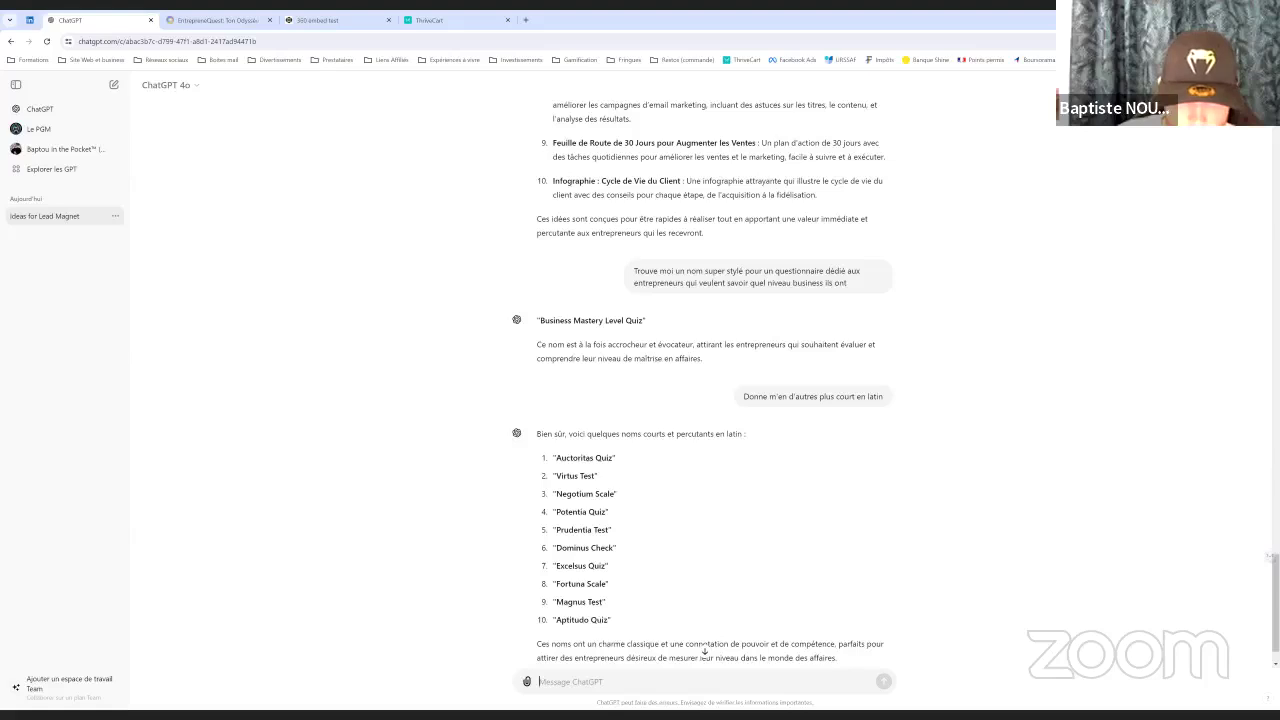
Ask for the names in English ('en anglais ?') and pick out 'Skill Check' from the reply
text(en angla)
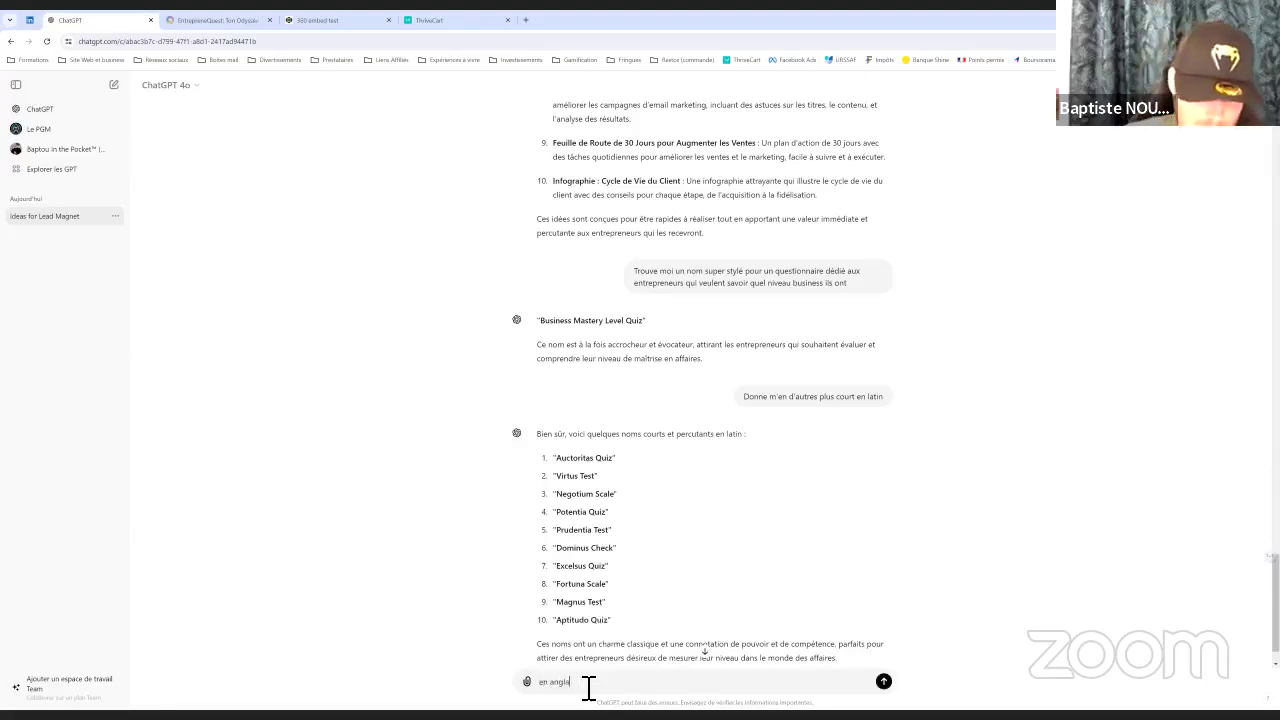
text(is ?)
key(Return)
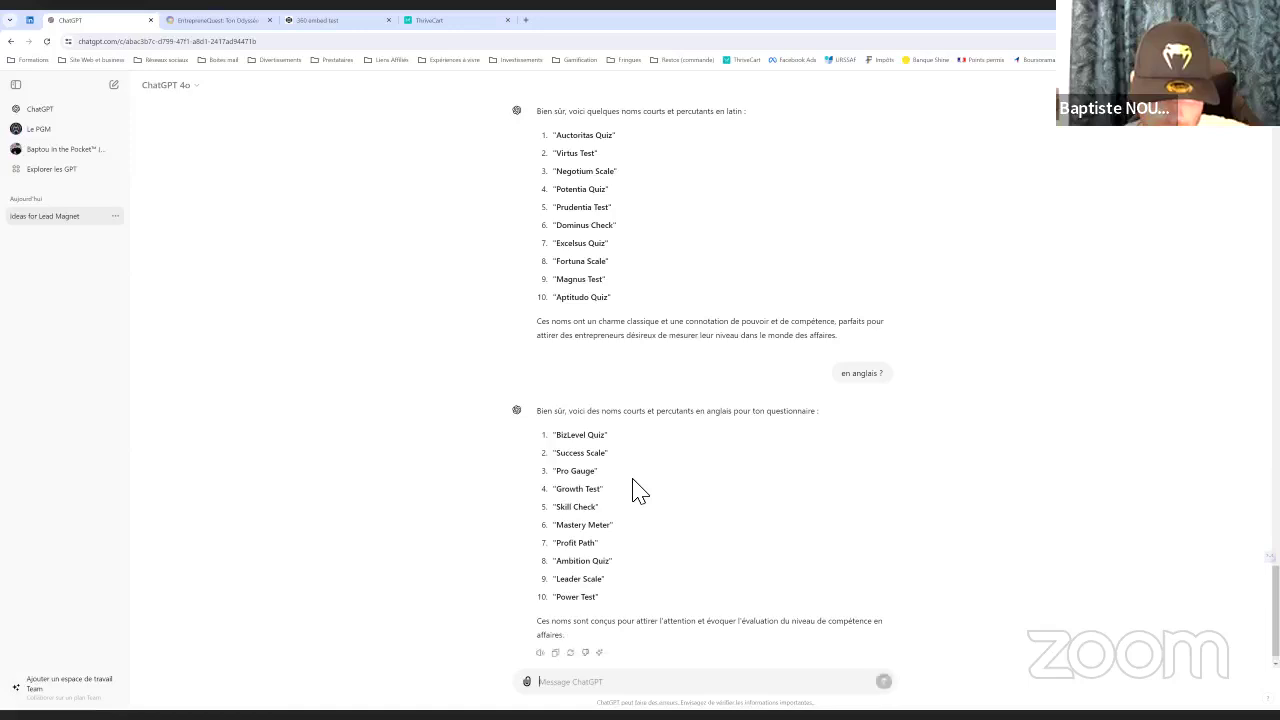
scroll(650, 505, up, 1)
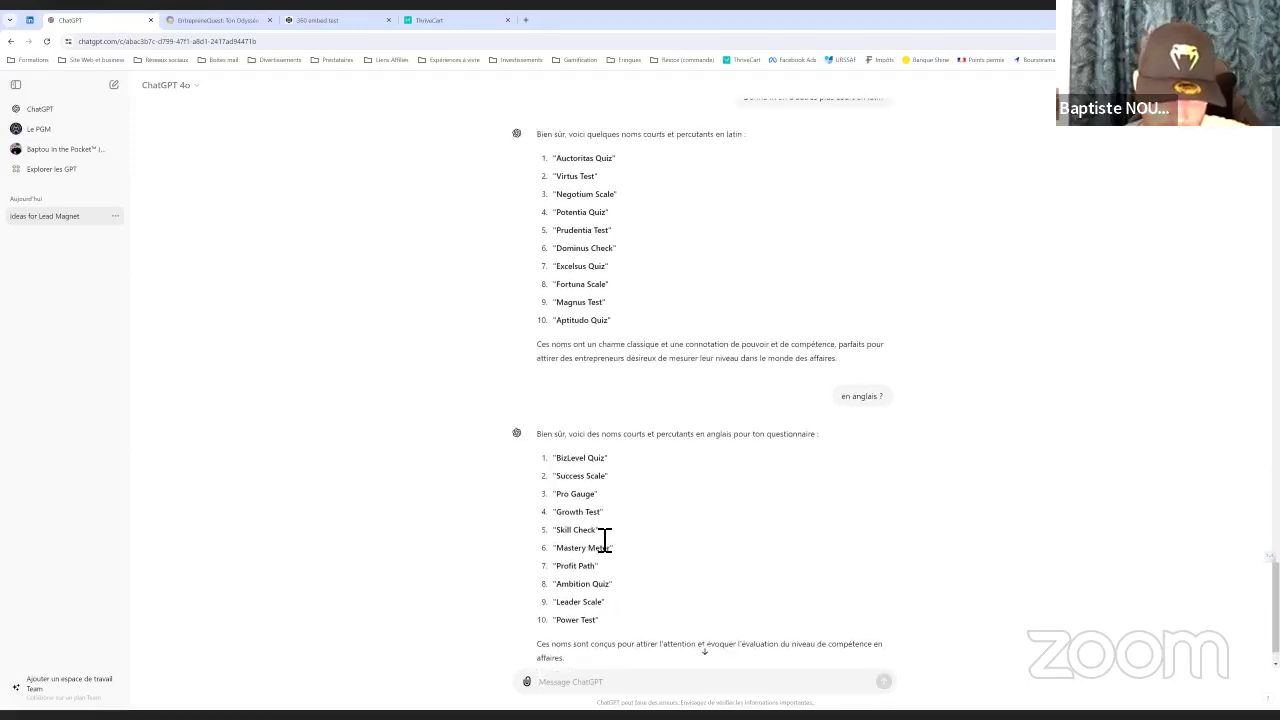
drag(597, 531, 543, 541)
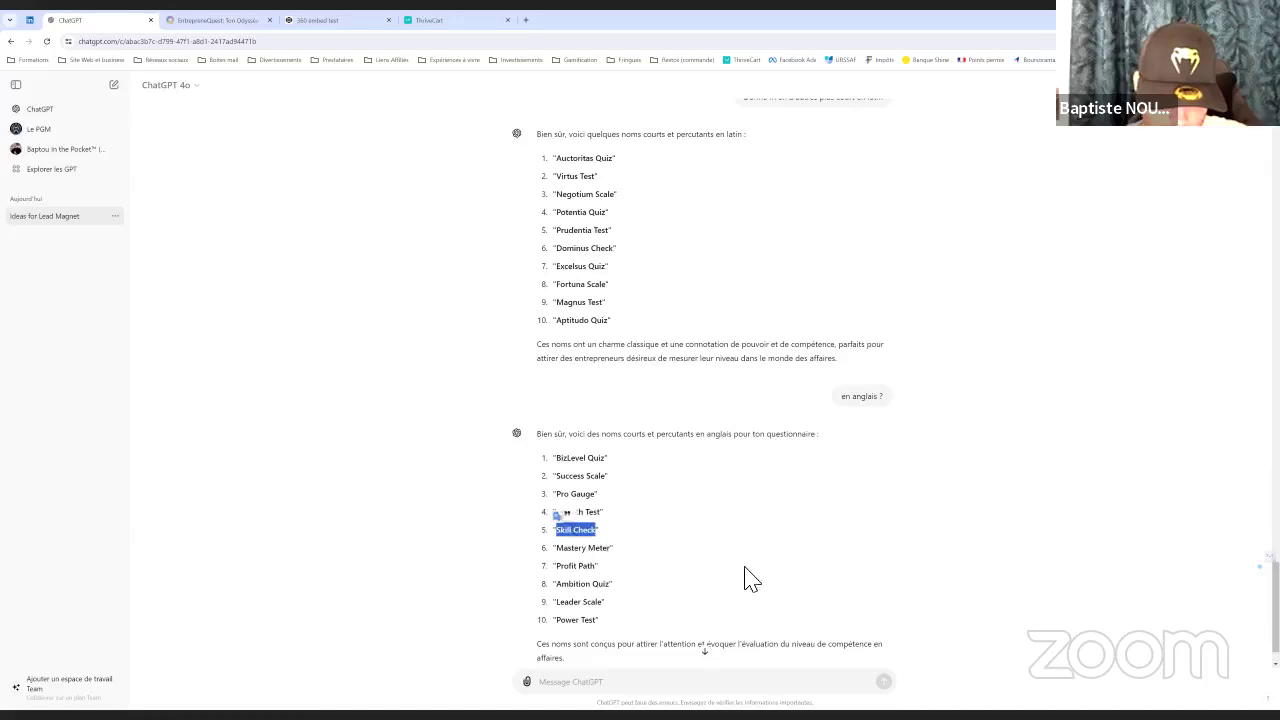
click(645, 566)
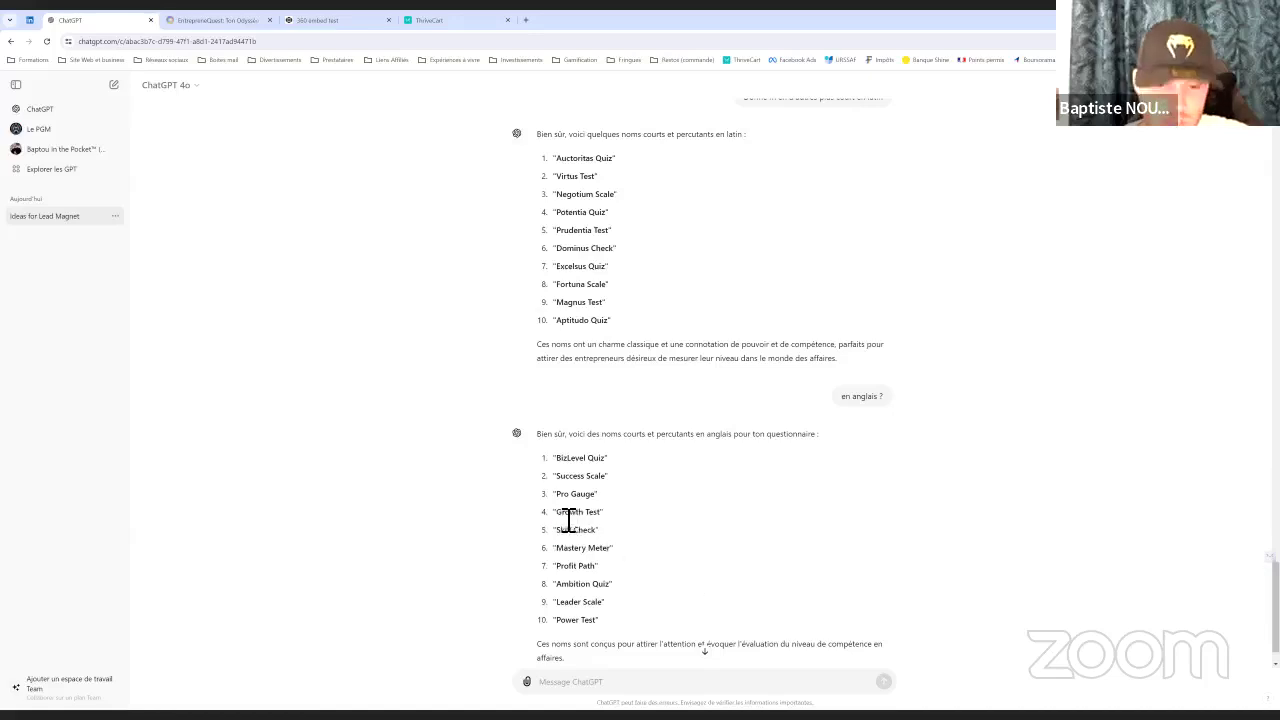
click(212, 20)
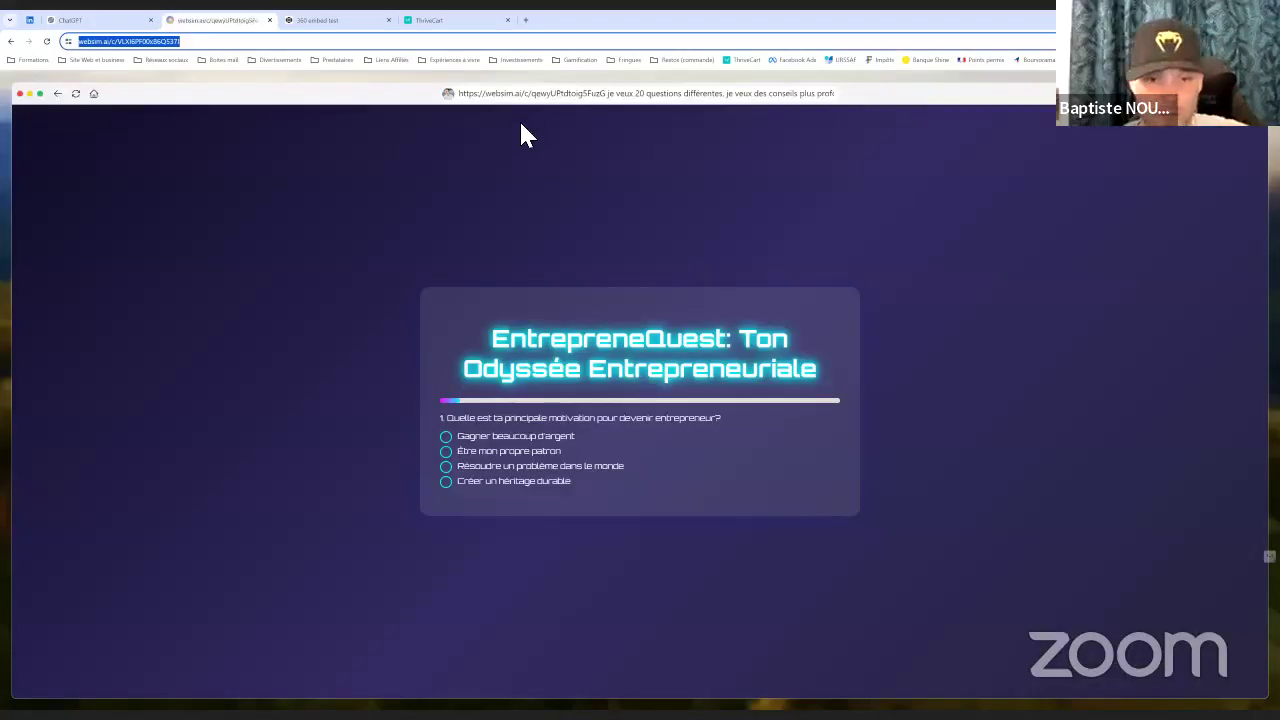
Paste the quiz URL into WebSim and request renaming it 'Skill Check' with a short explanatory introduction
right_click(140, 46)
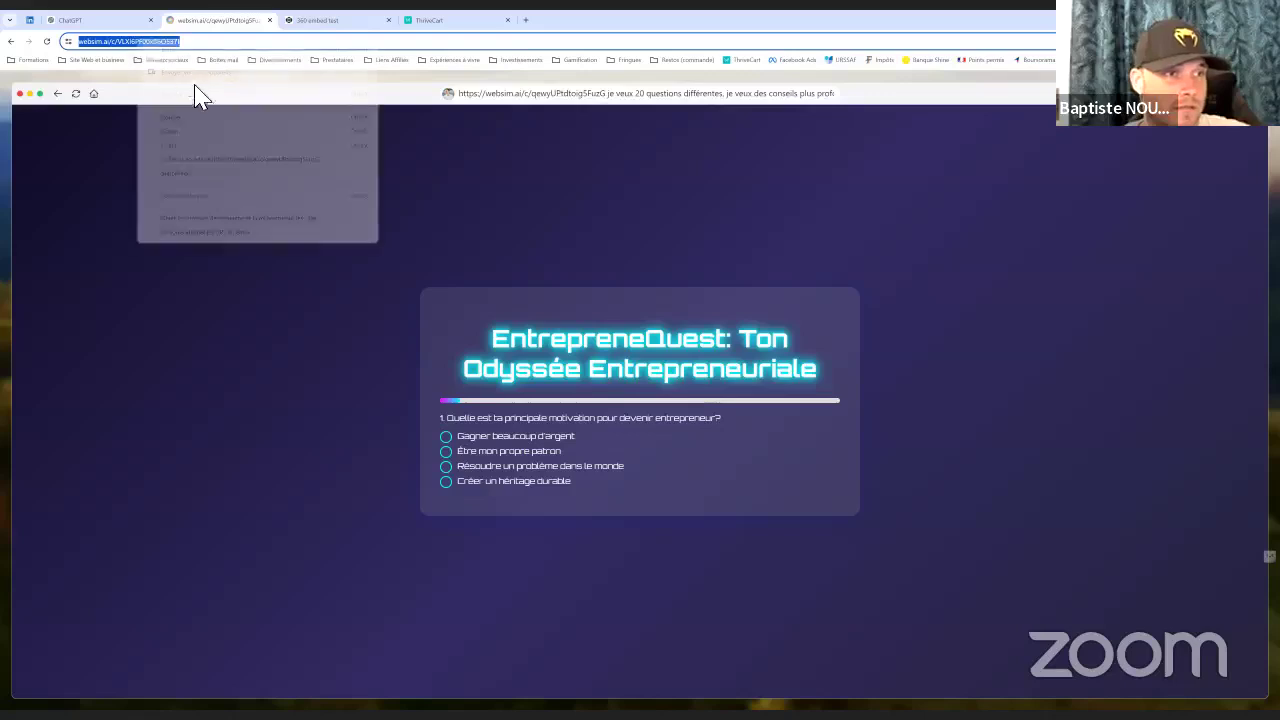
click(277, 143)
click(589, 100)
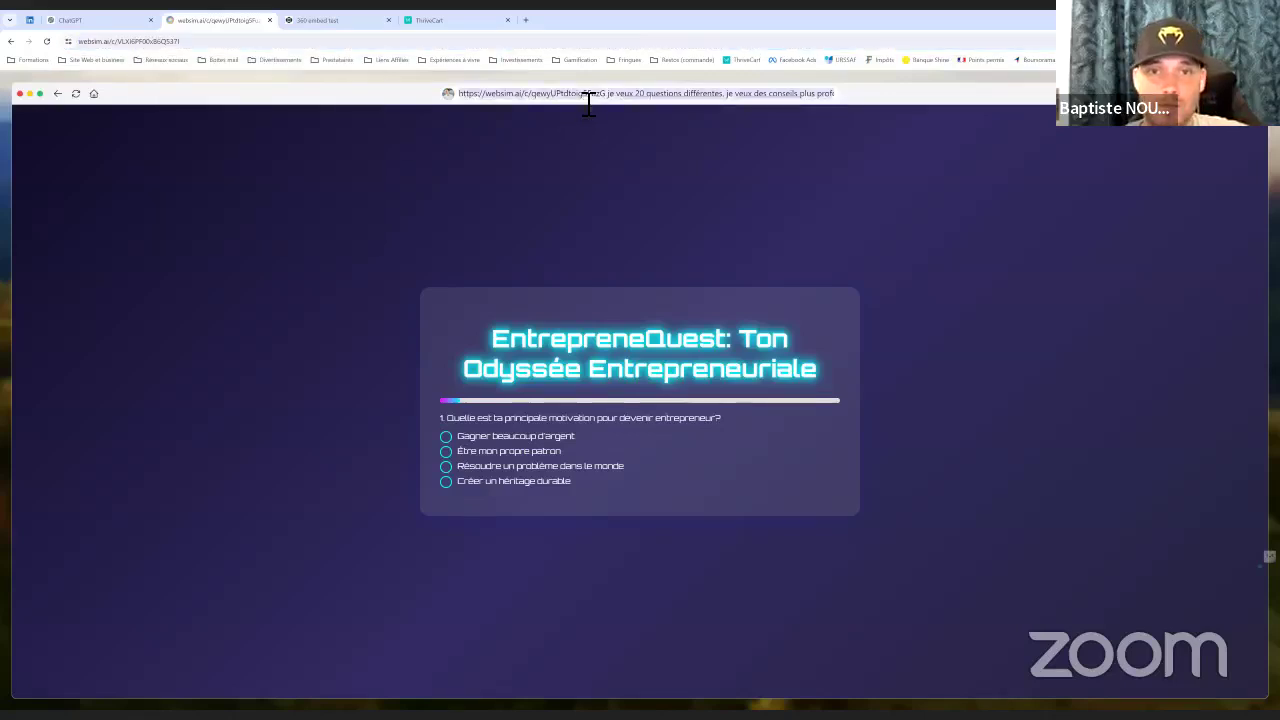
click(589, 102)
key(ctrl+v)
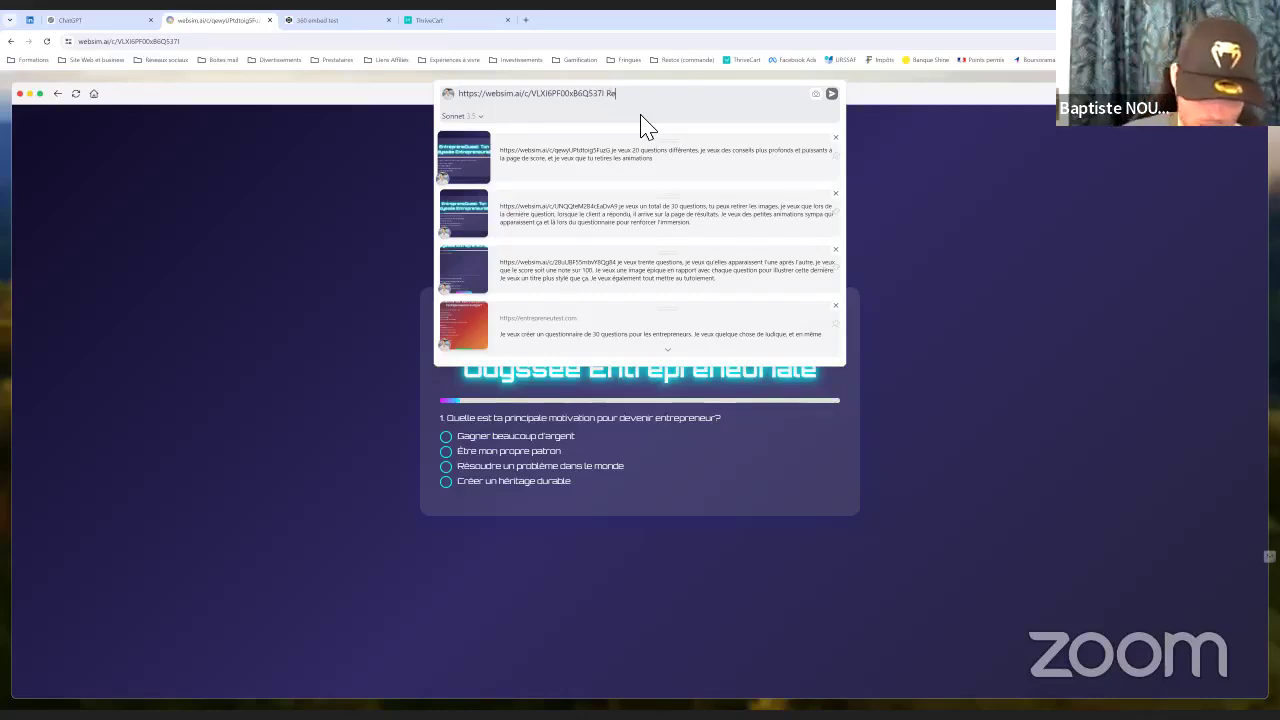
text(Renome le quiz en)
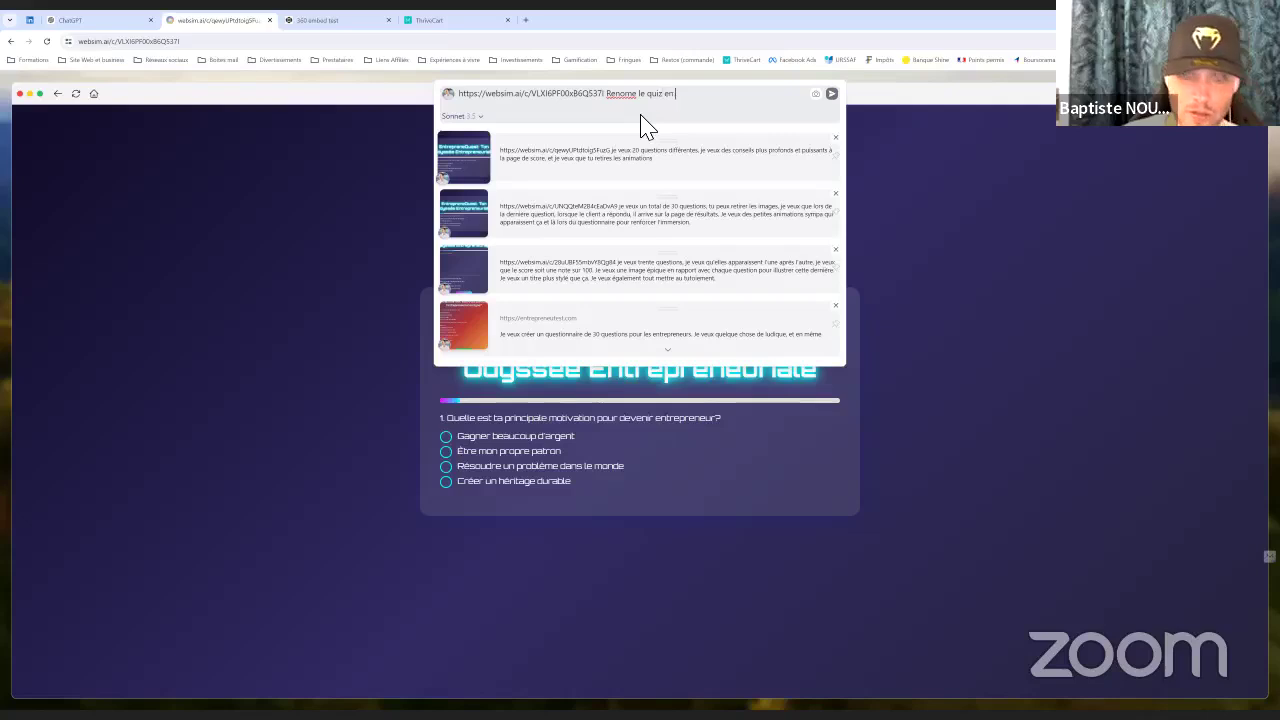
text( Ski)
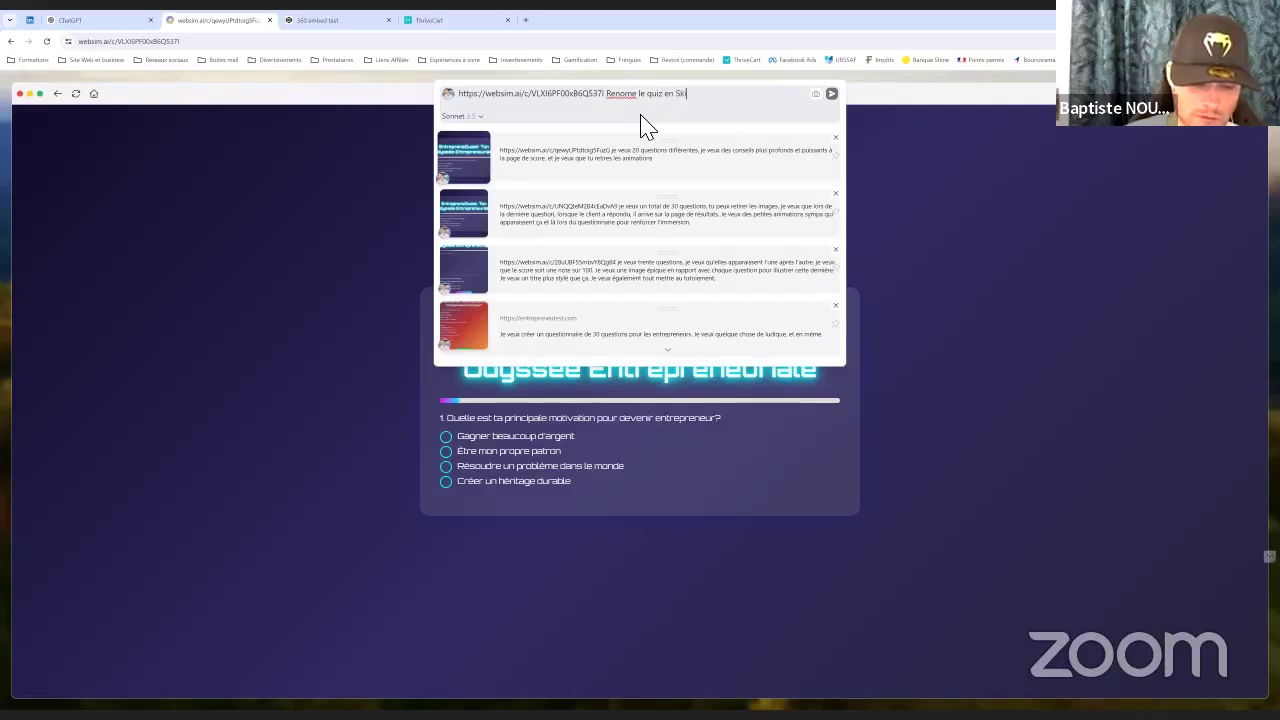
text(ll Check)
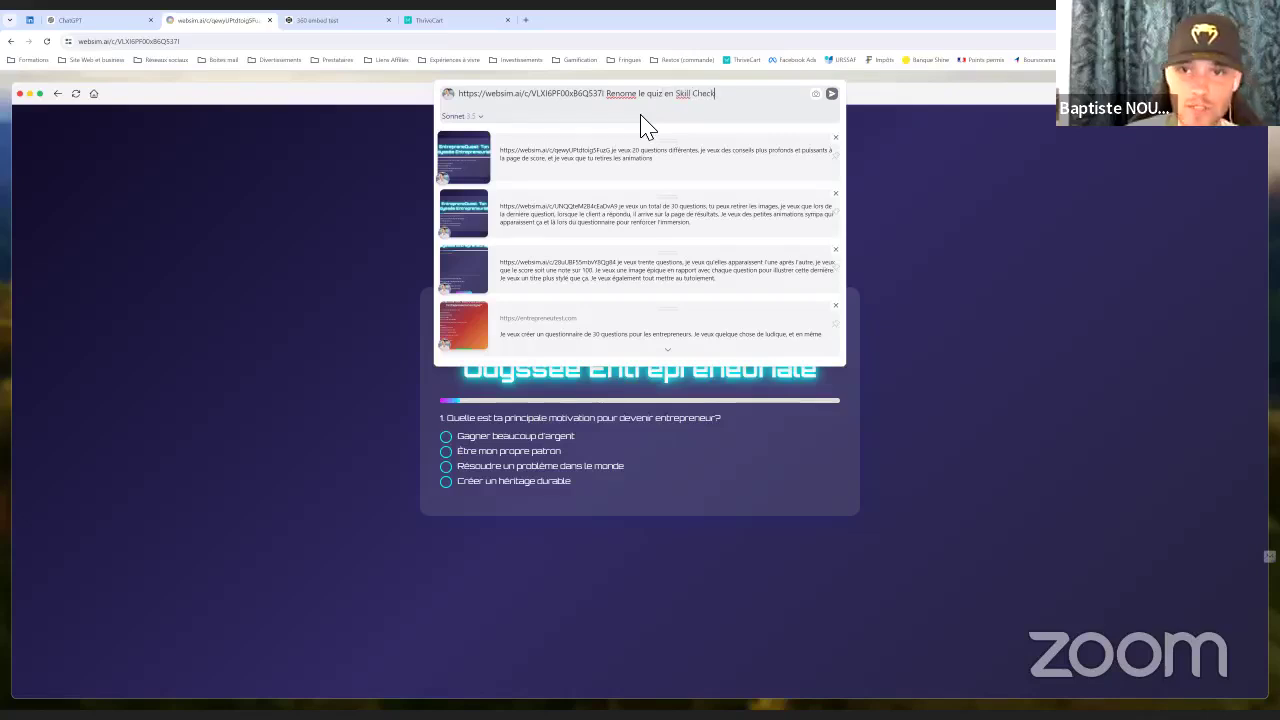
text(")
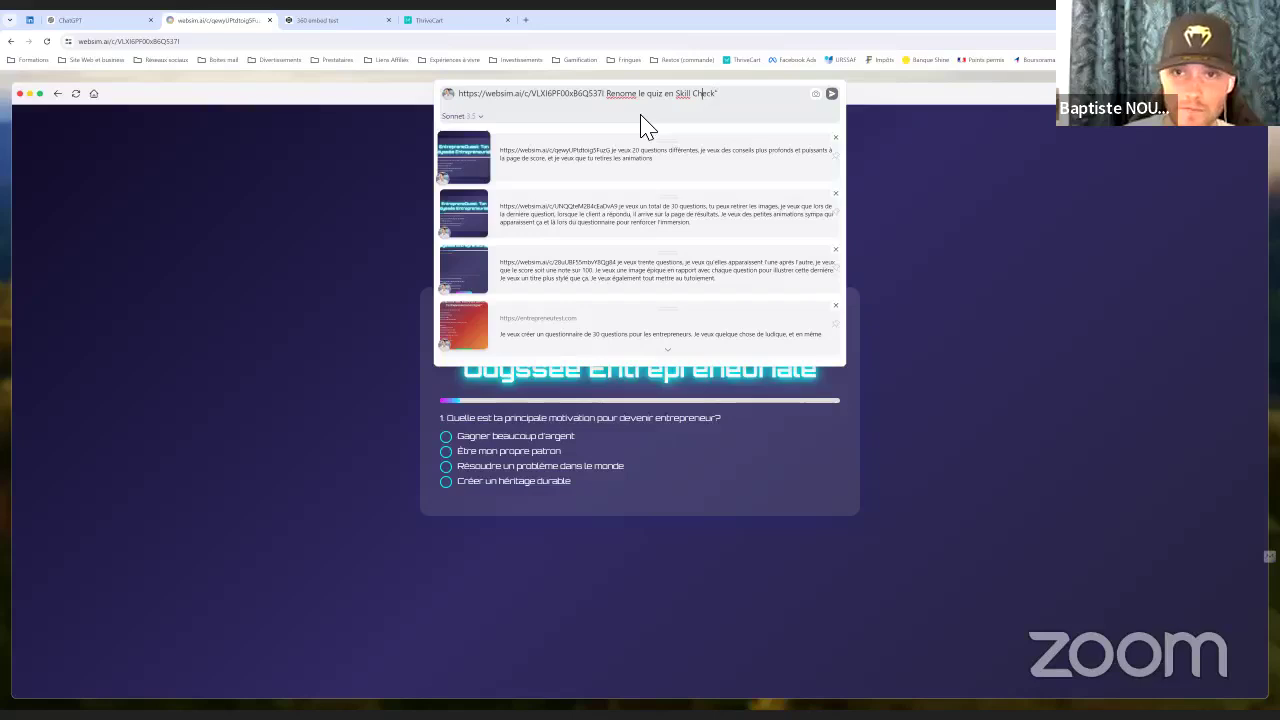
text(")
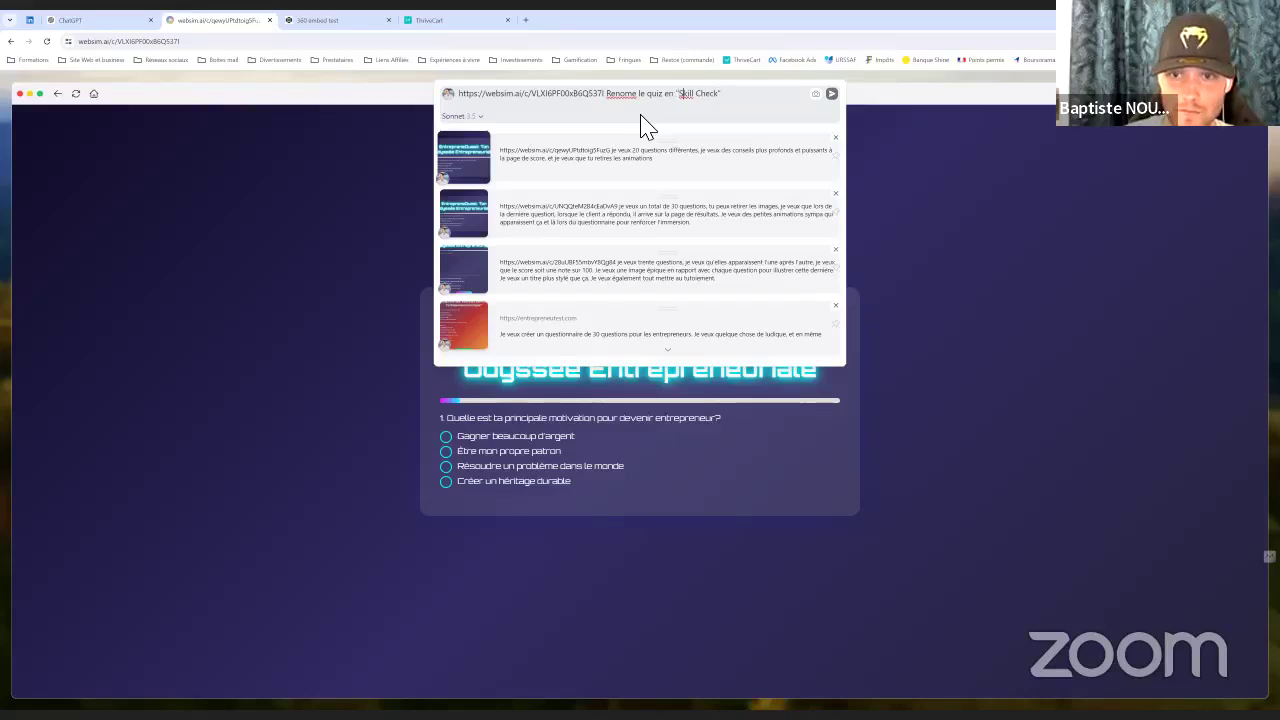
text( et mi)
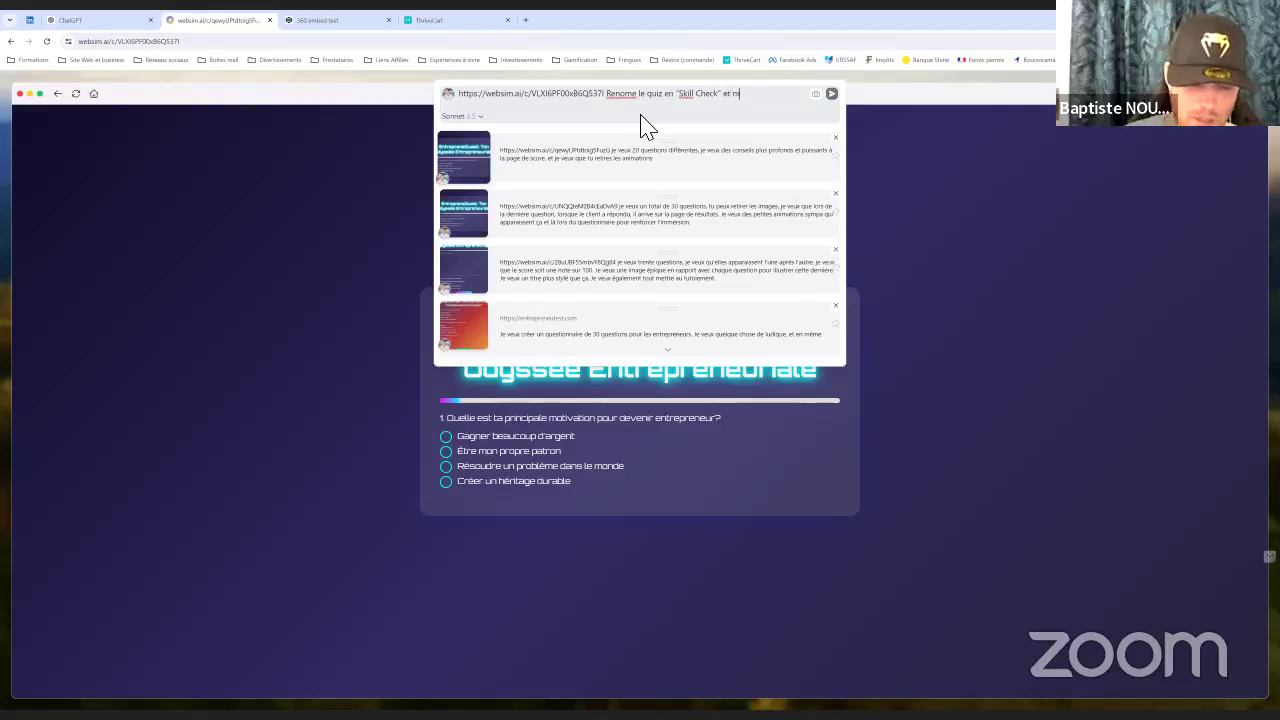
key(BackSpace)
text(ets un petit)
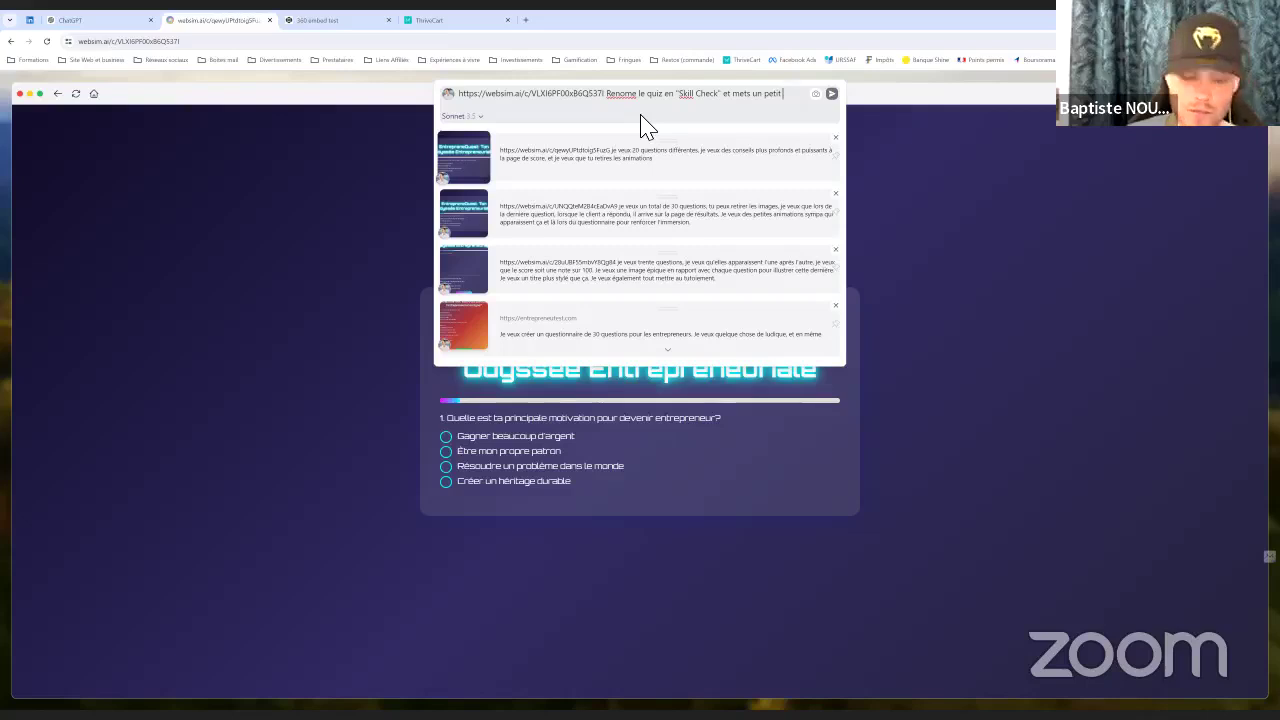
text( texte d'introducti)
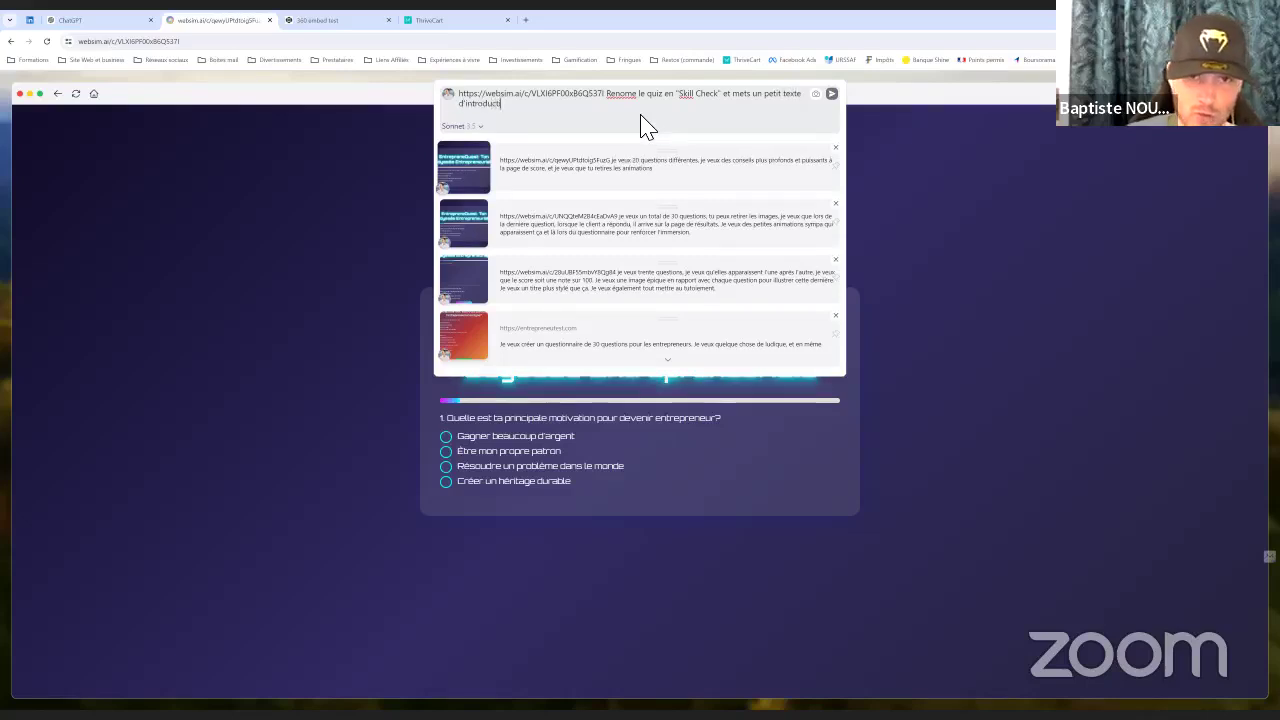
text(on pour ex)
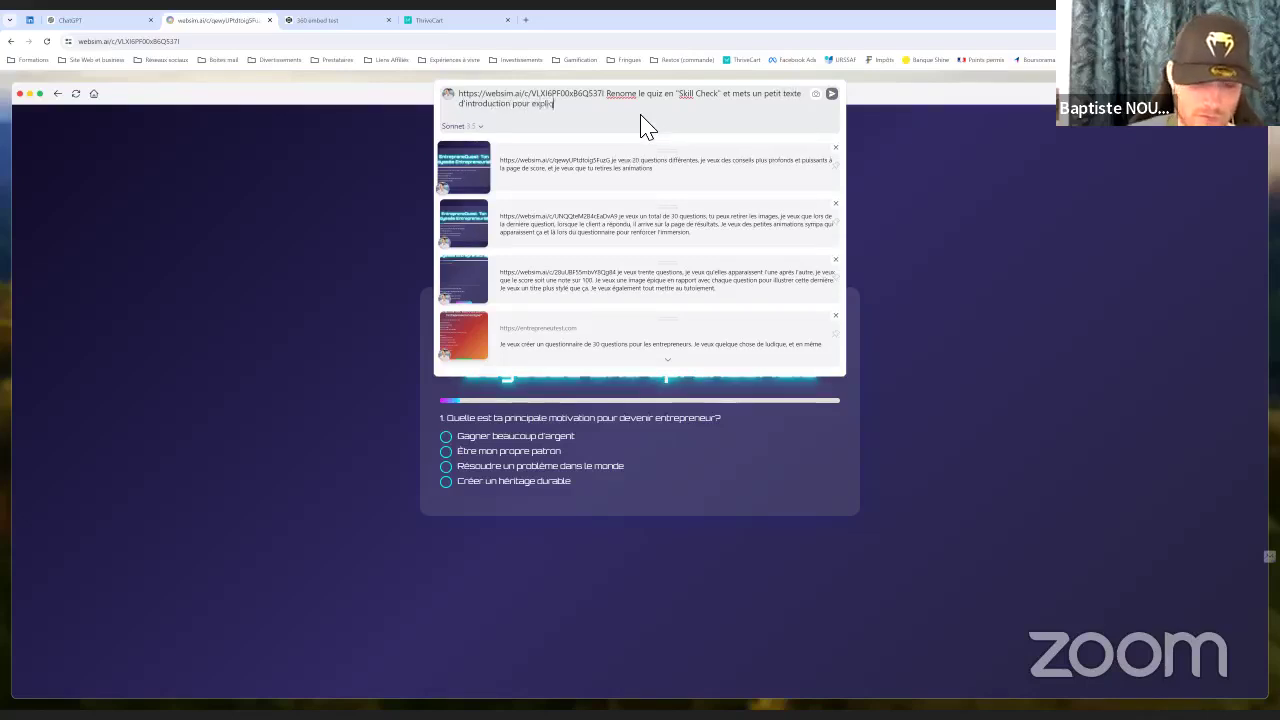
text(pliquer le fonctionnement et l'utilité du quiz)
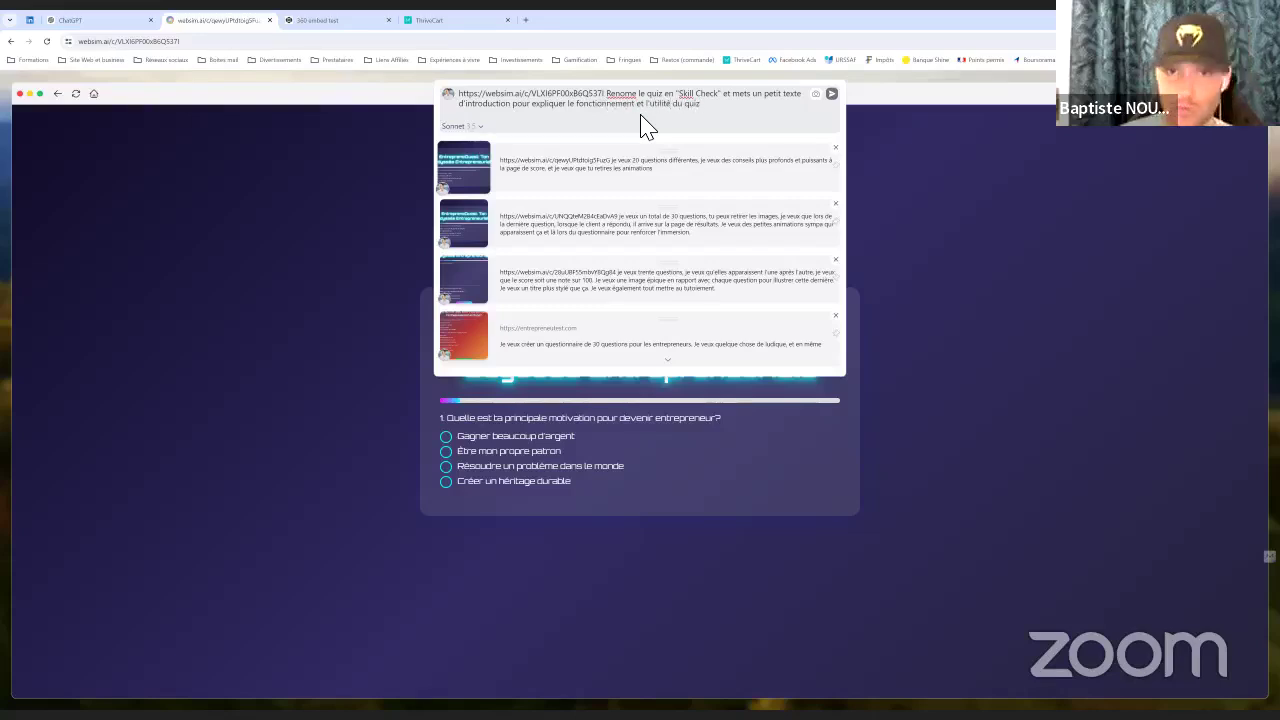
text(.)
click(831, 94)
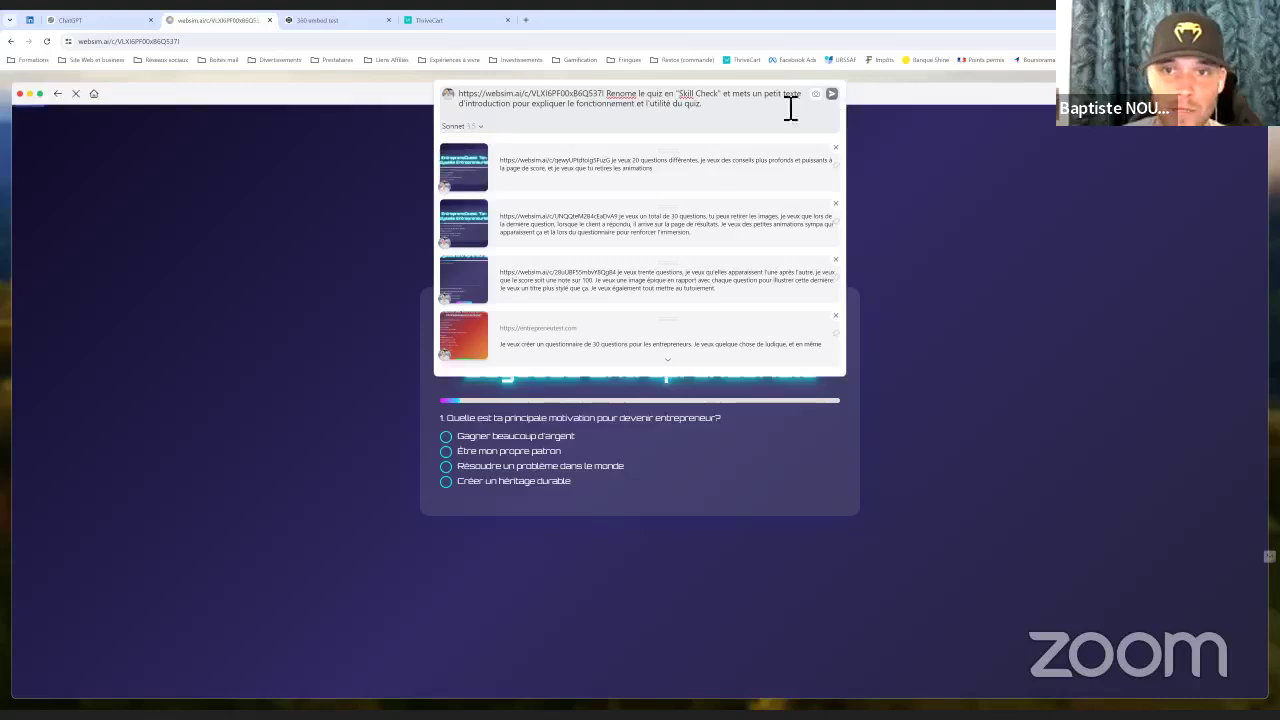
click(427, 20)
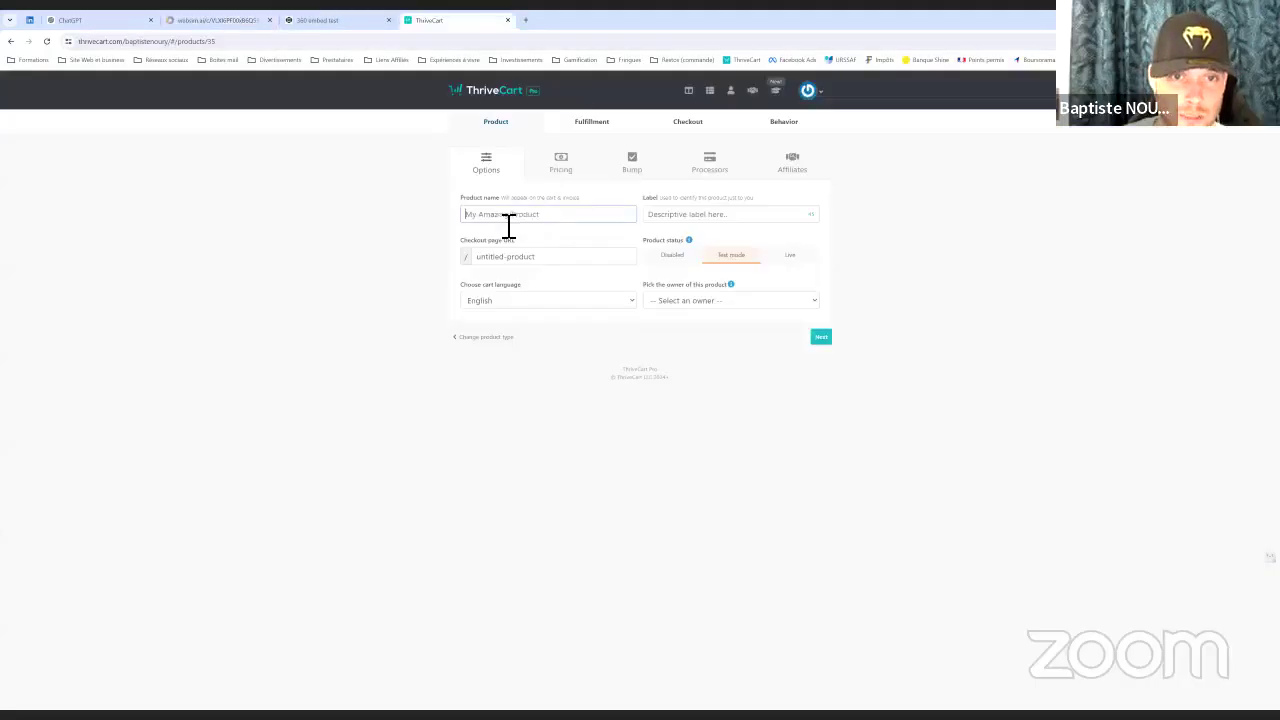
Enter 'Skill Check' as the product name and internal label
click(229, 20)
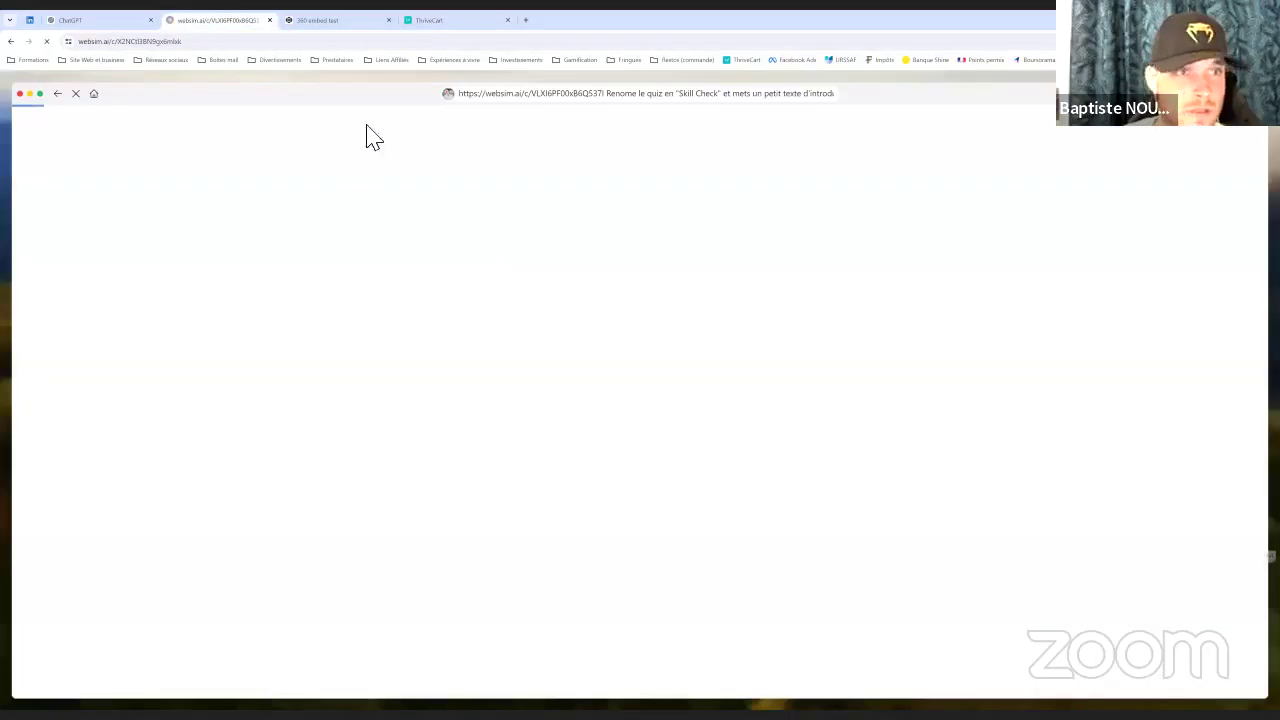
click(444, 22)
text(Skill Check)
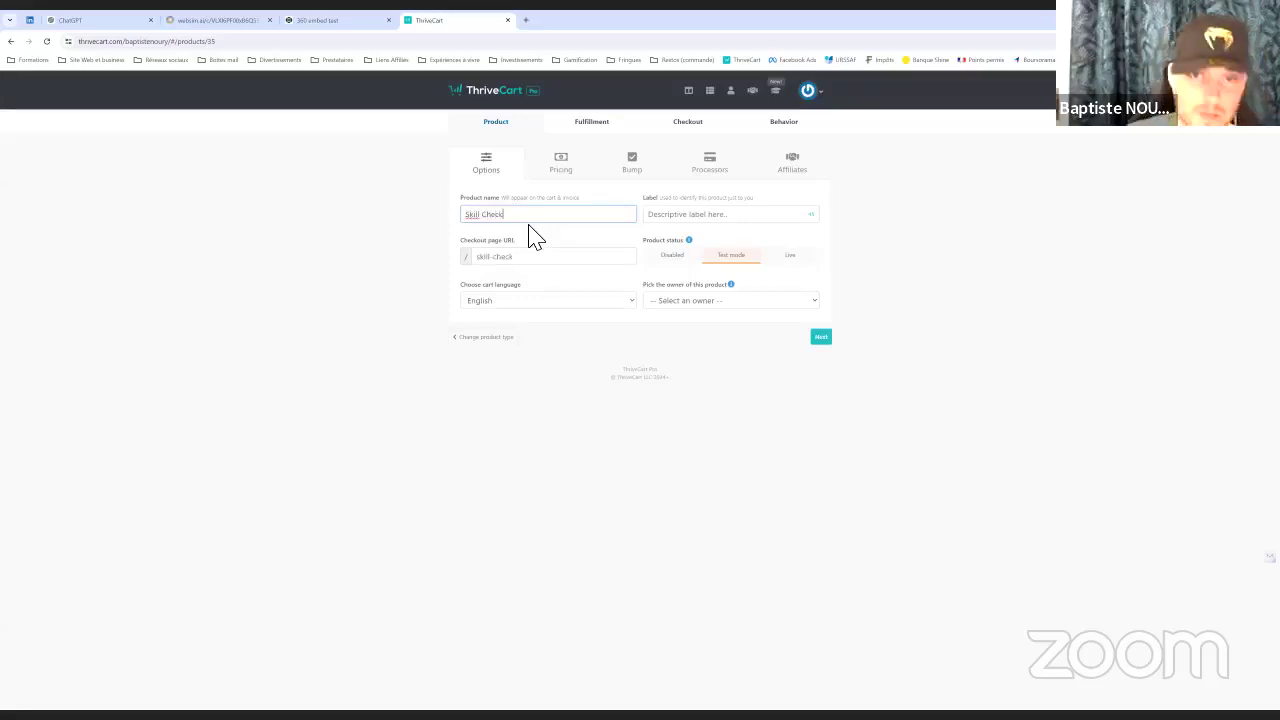
click(720, 217)
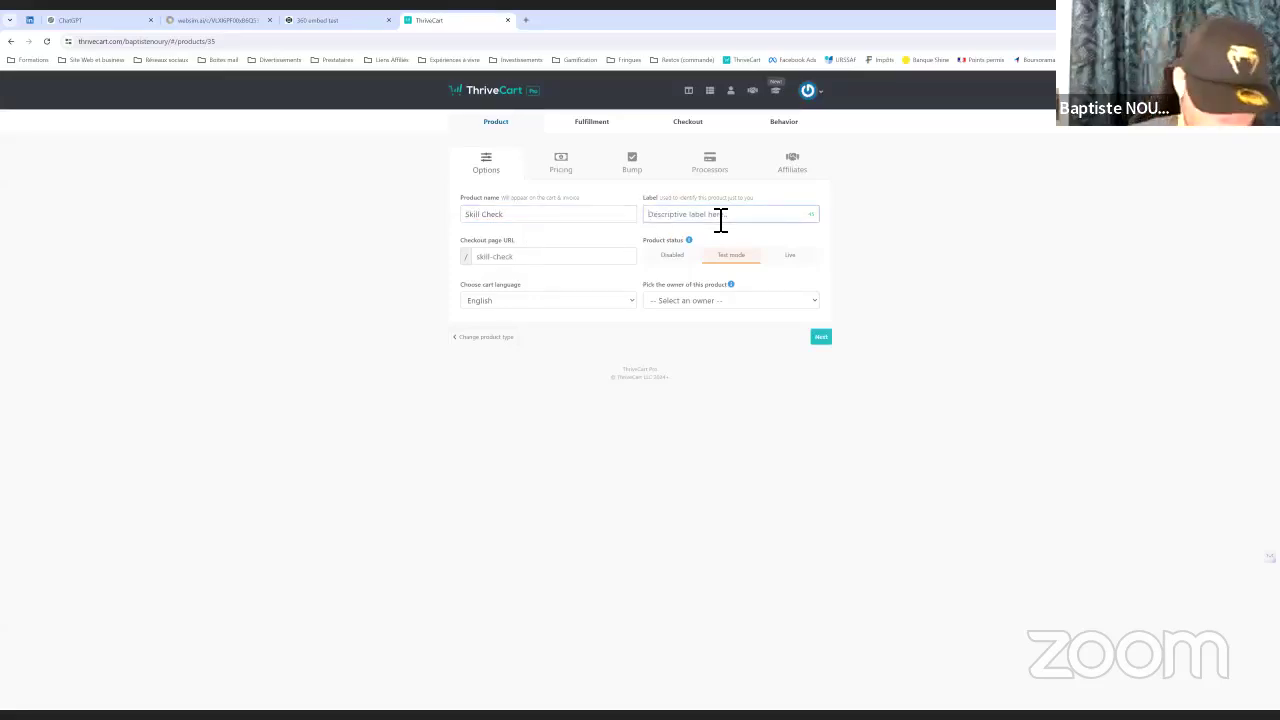
text(Skill Check)
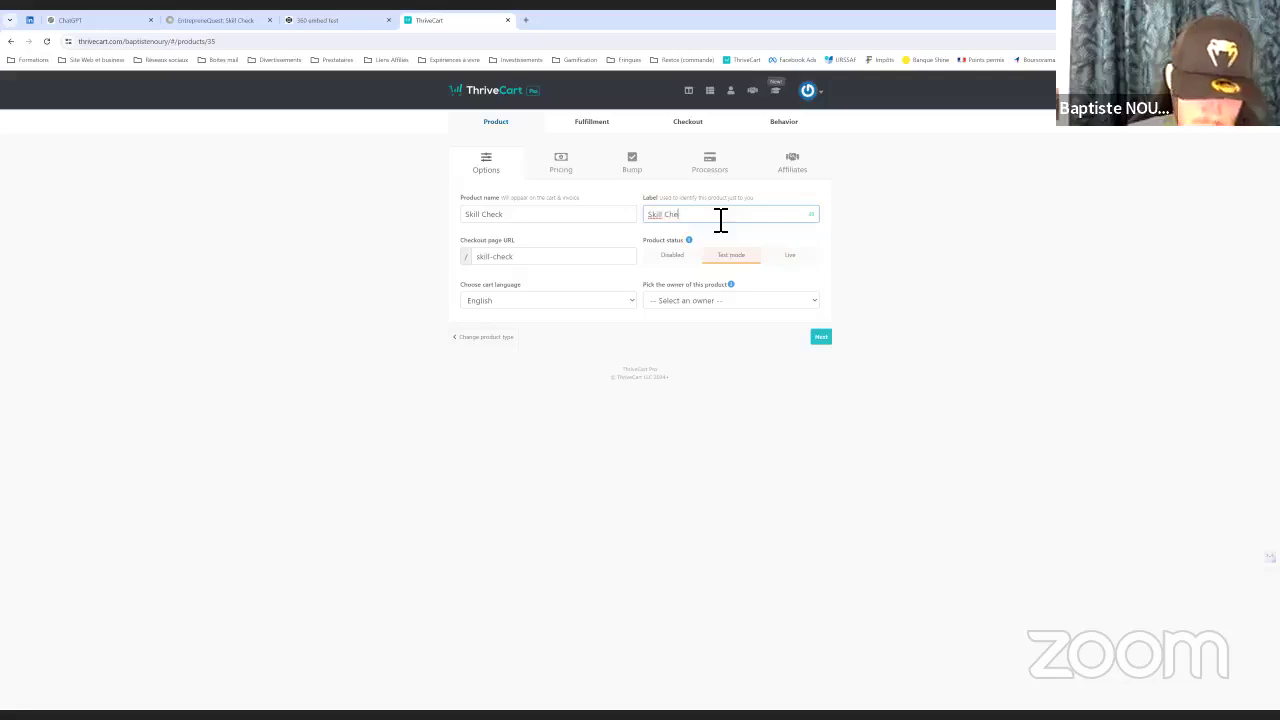
Set the cart language to Français and assign the account holder as product owner
click(520, 303)
click(490, 326)
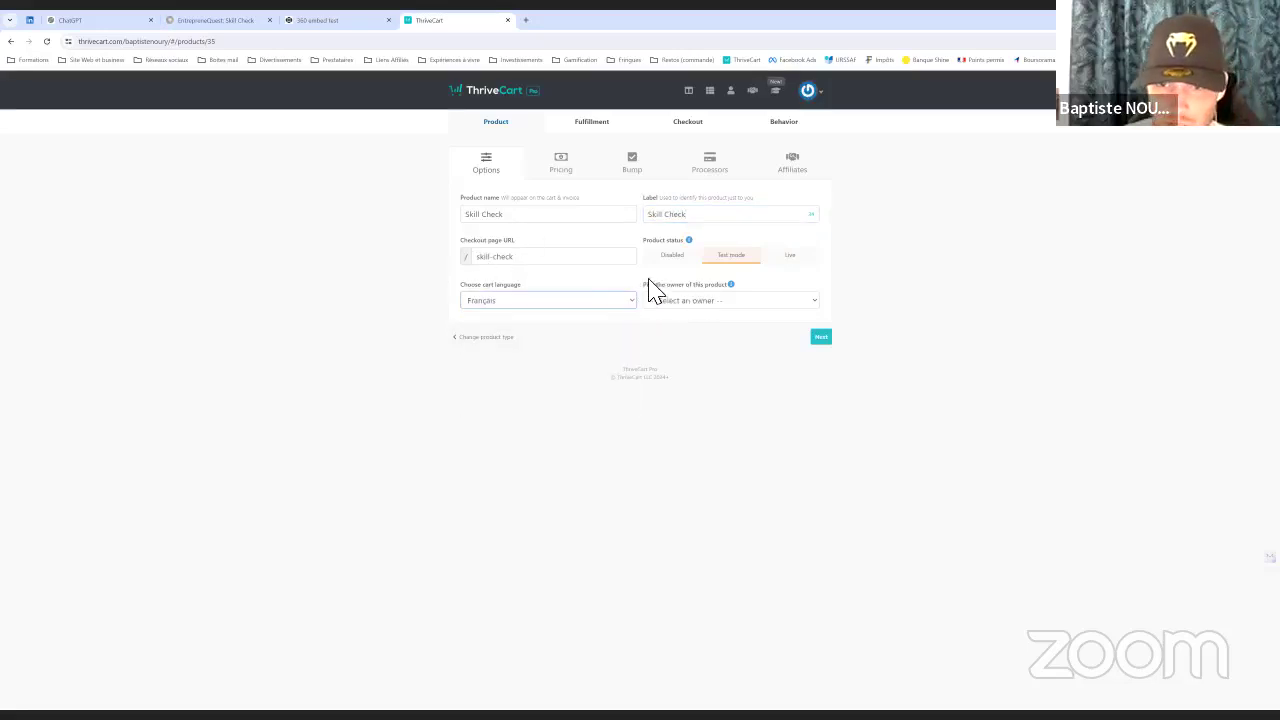
click(710, 305)
click(760, 340)
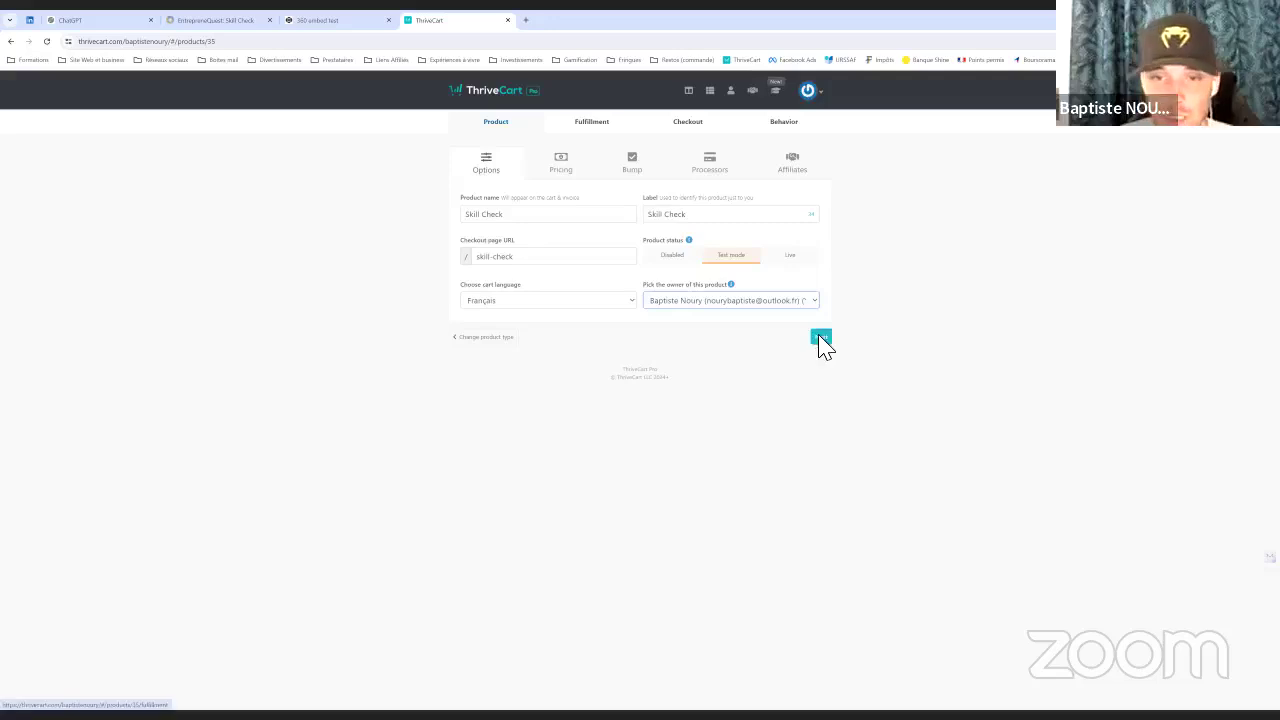
click(821, 338)
Sell in EUR with a free 0 price, no purchase email, named 'Offert par la maison'
click(677, 234)
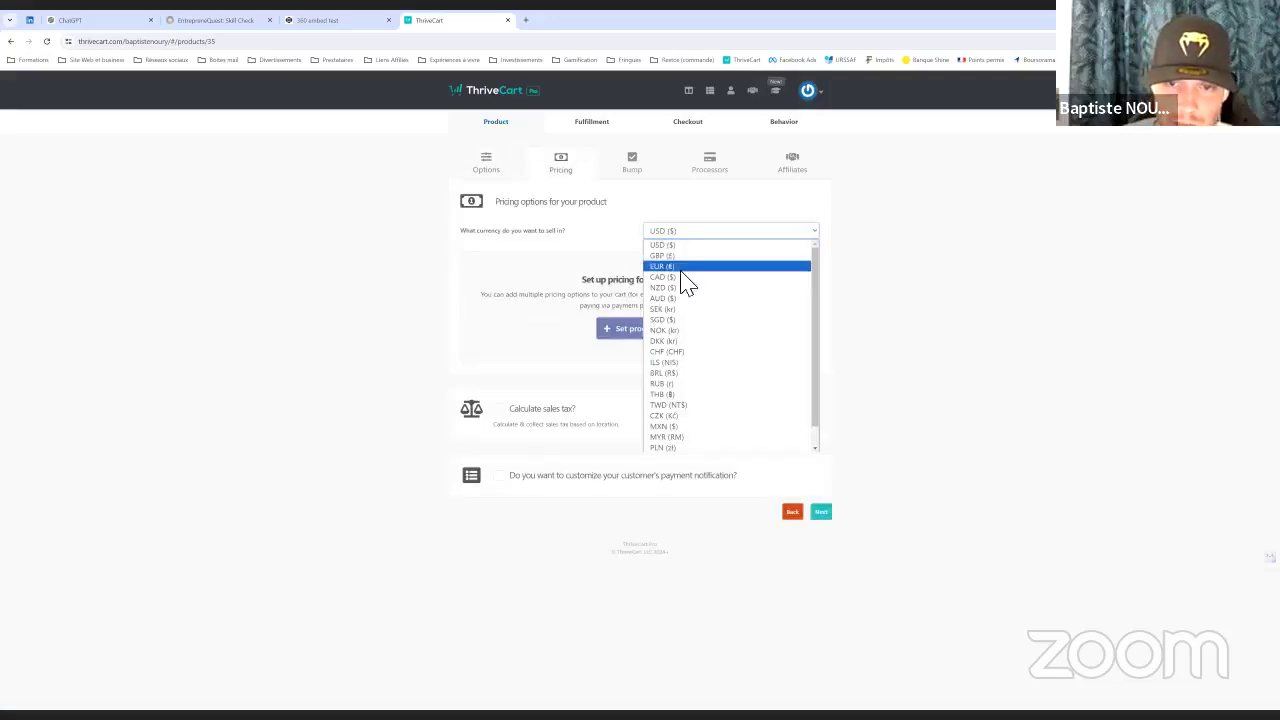
click(620, 326)
click(627, 330)
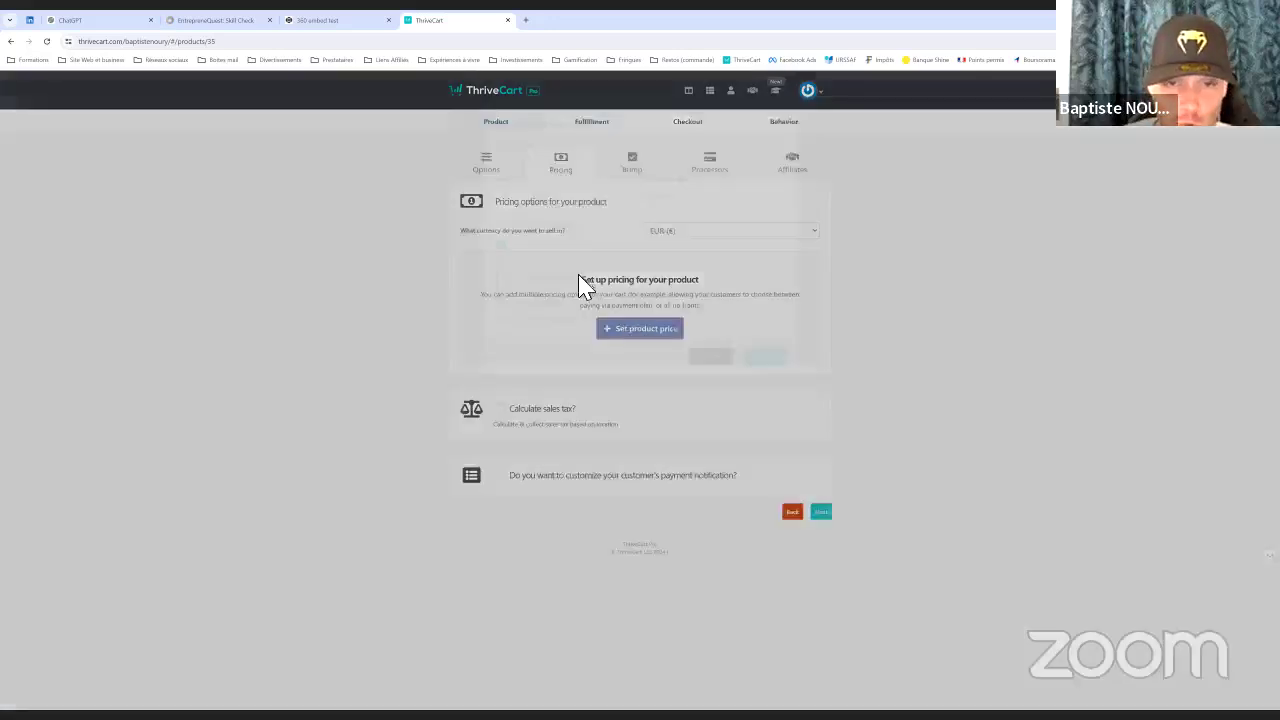
text(0)
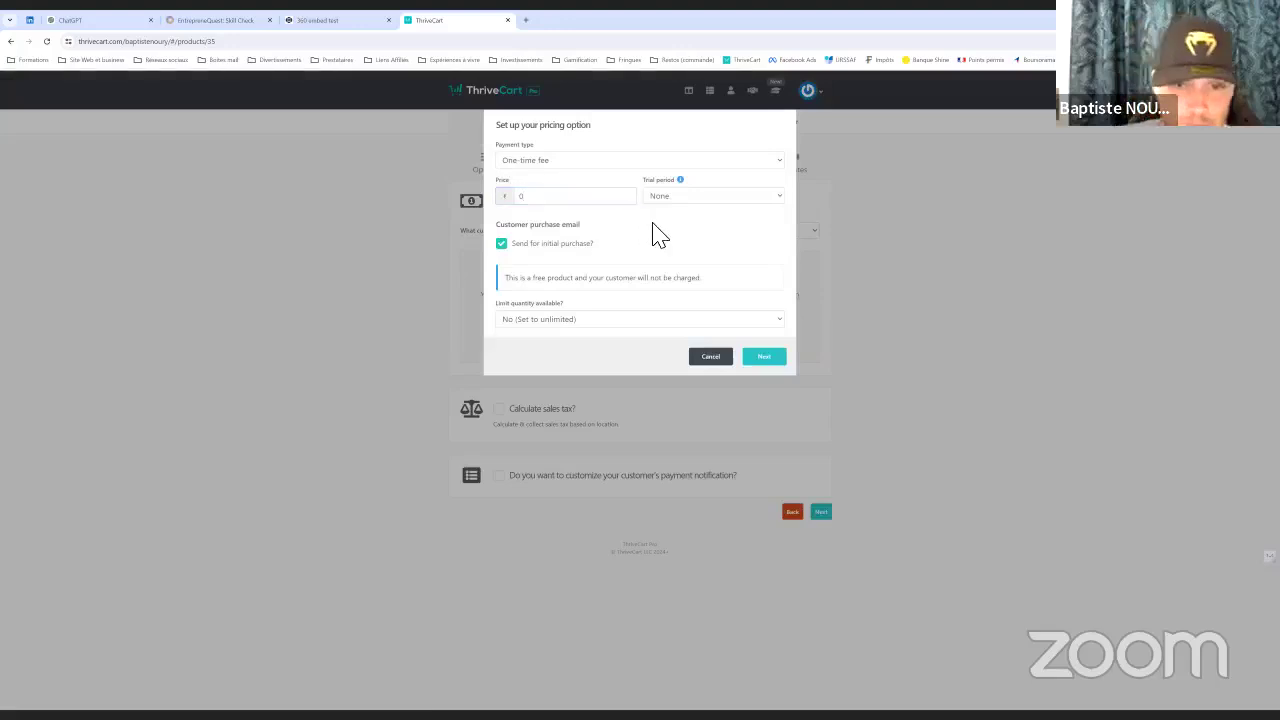
click(514, 254)
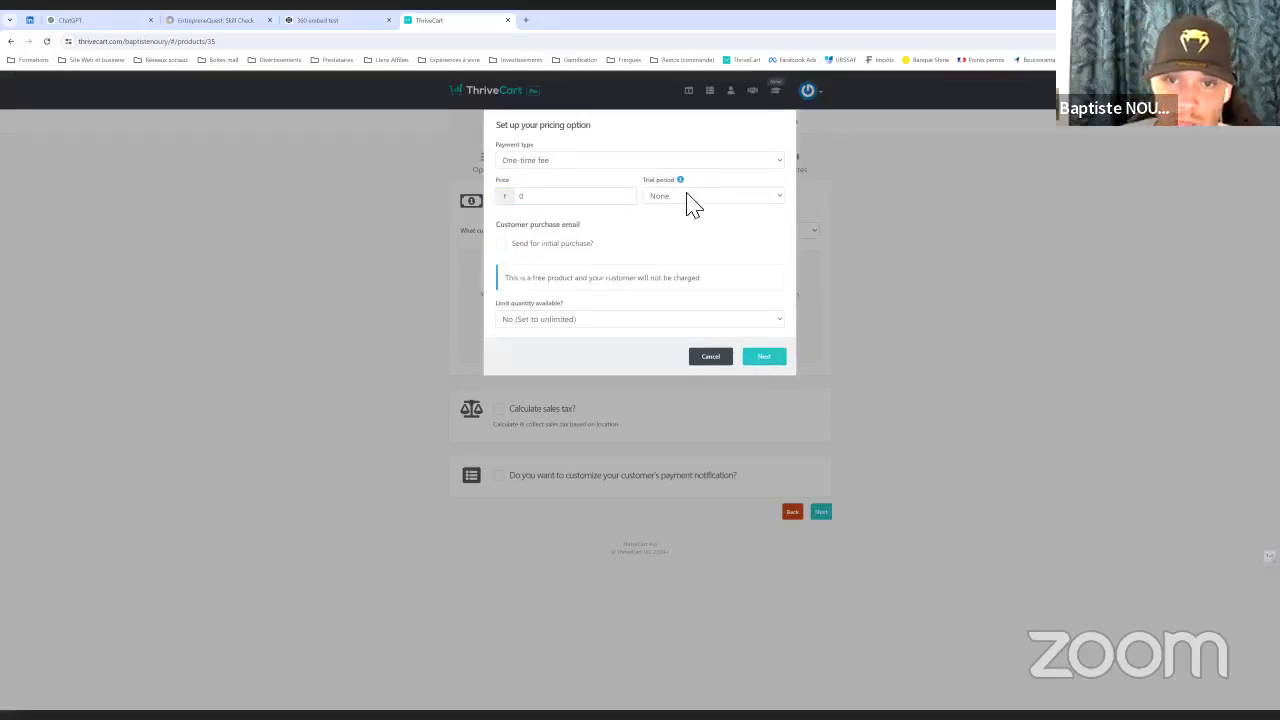
click(760, 360)
drag(580, 172, 466, 172)
text(Offert )
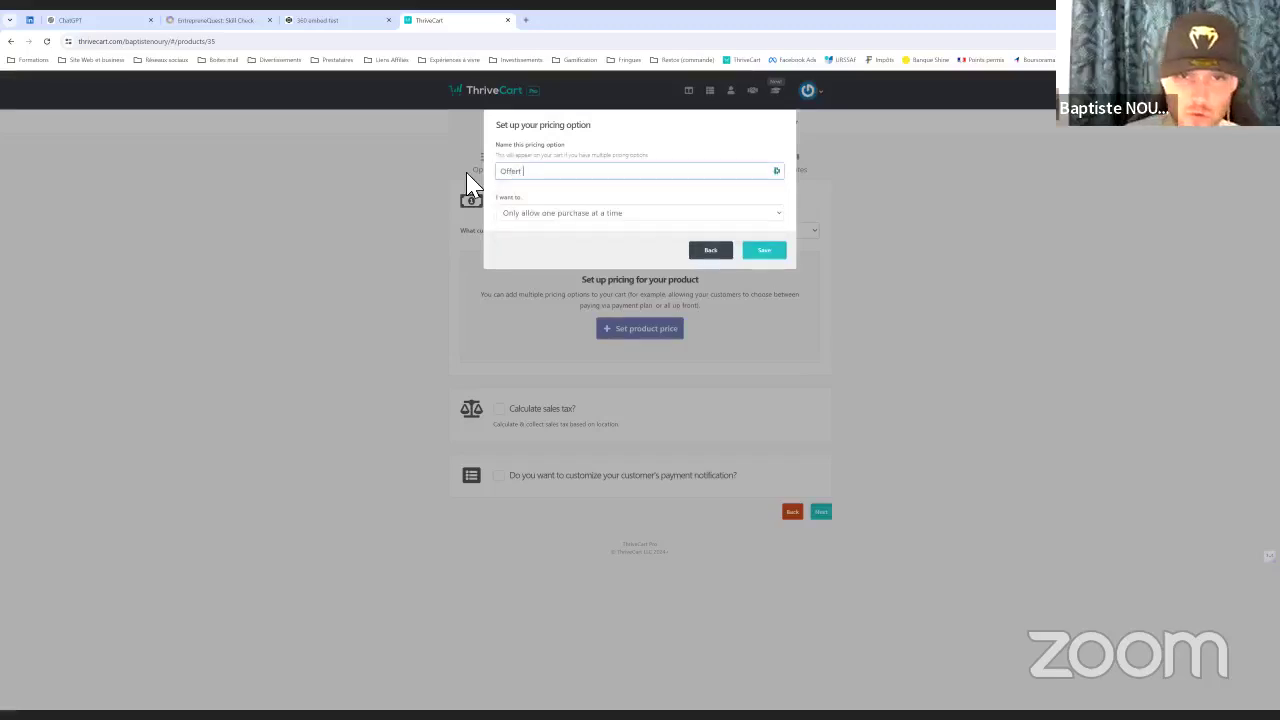
text(par l)
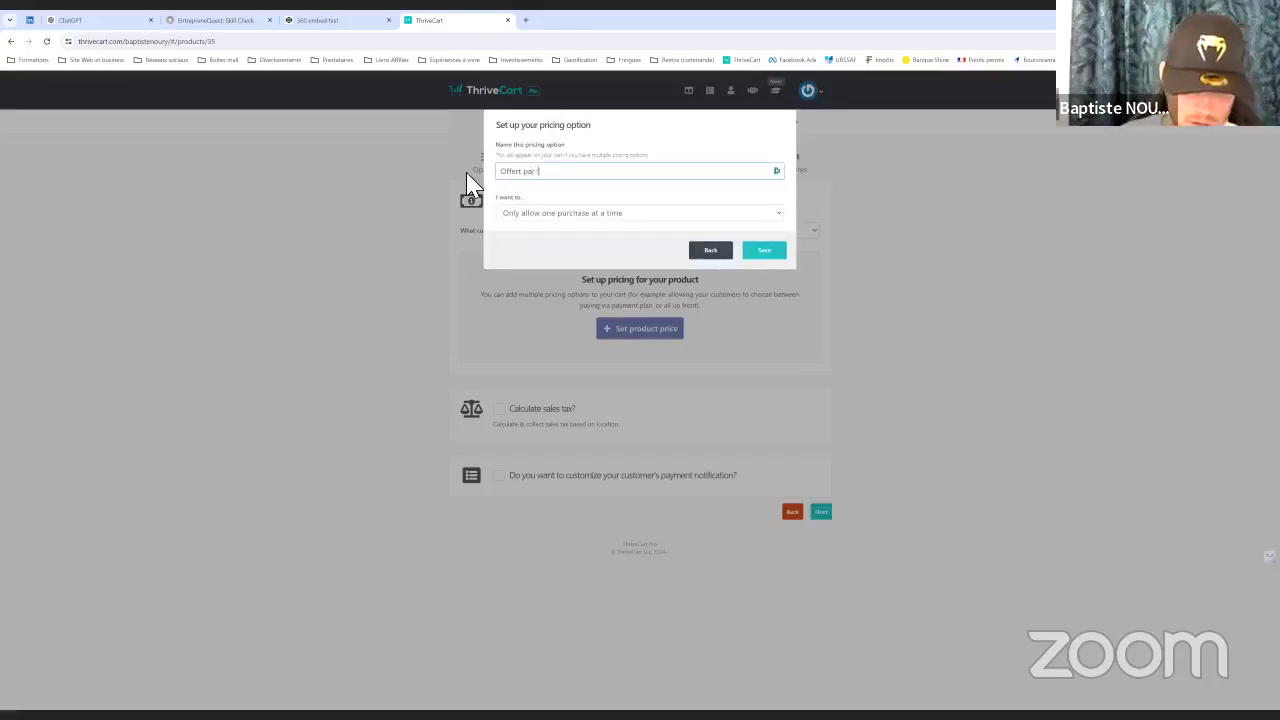
text(a maison)
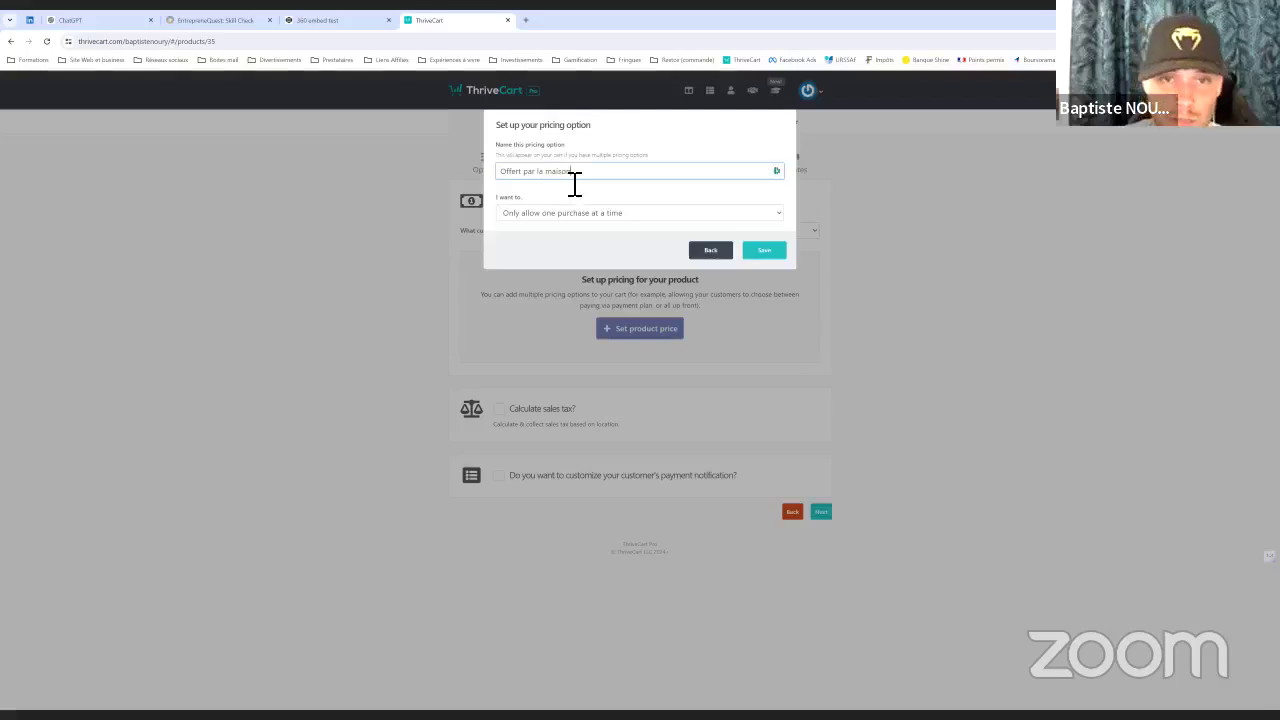
Save the 'Offert par la maison' option and enable sales tax calculated by Quaderno
click(766, 252)
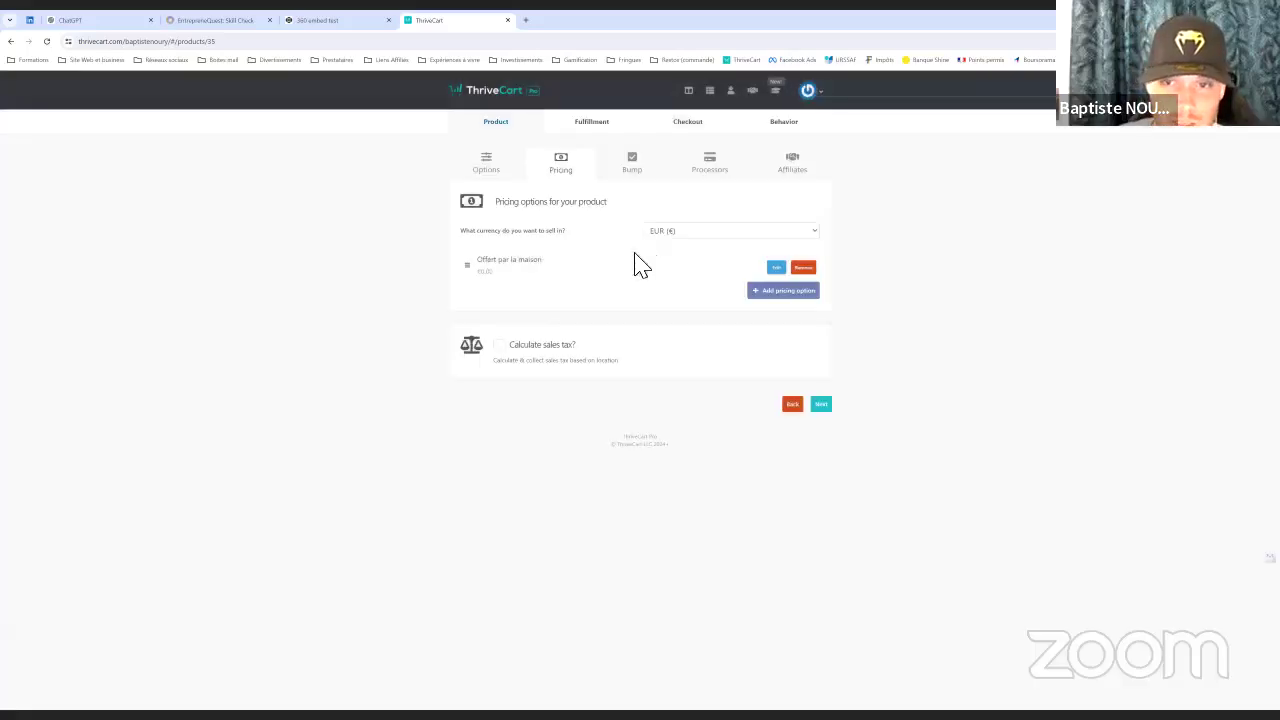
click(500, 346)
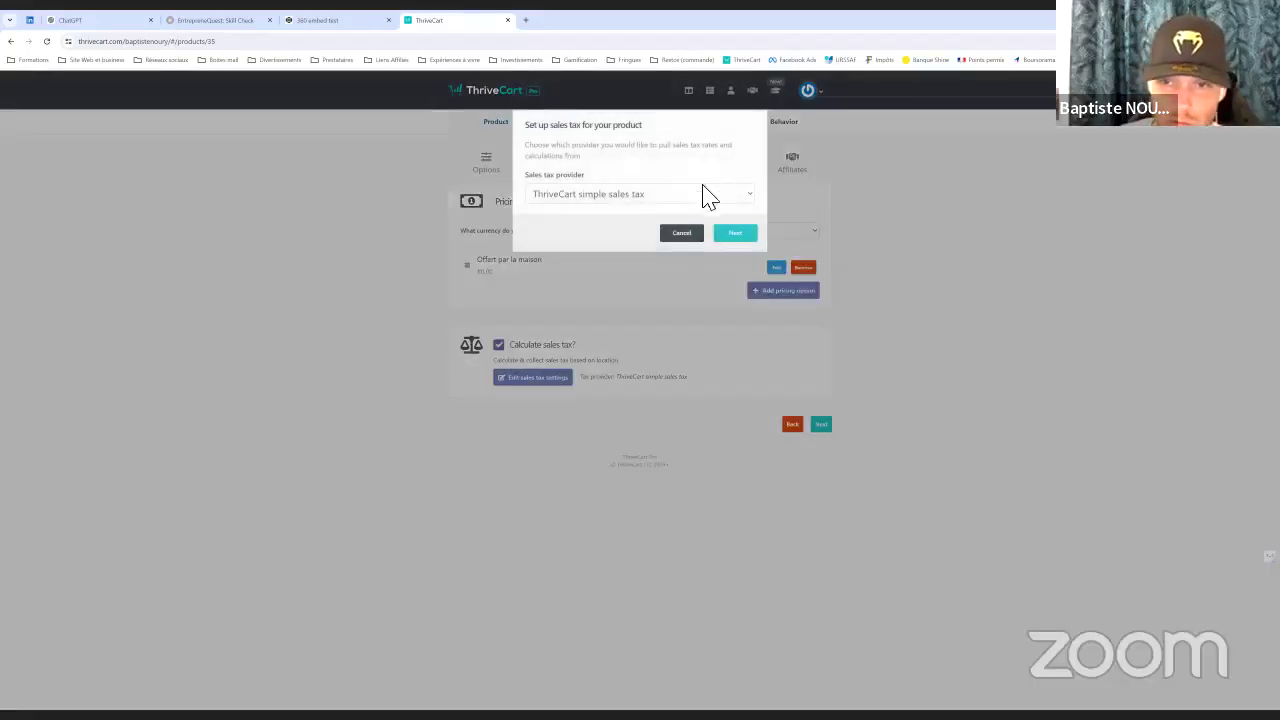
click(566, 196)
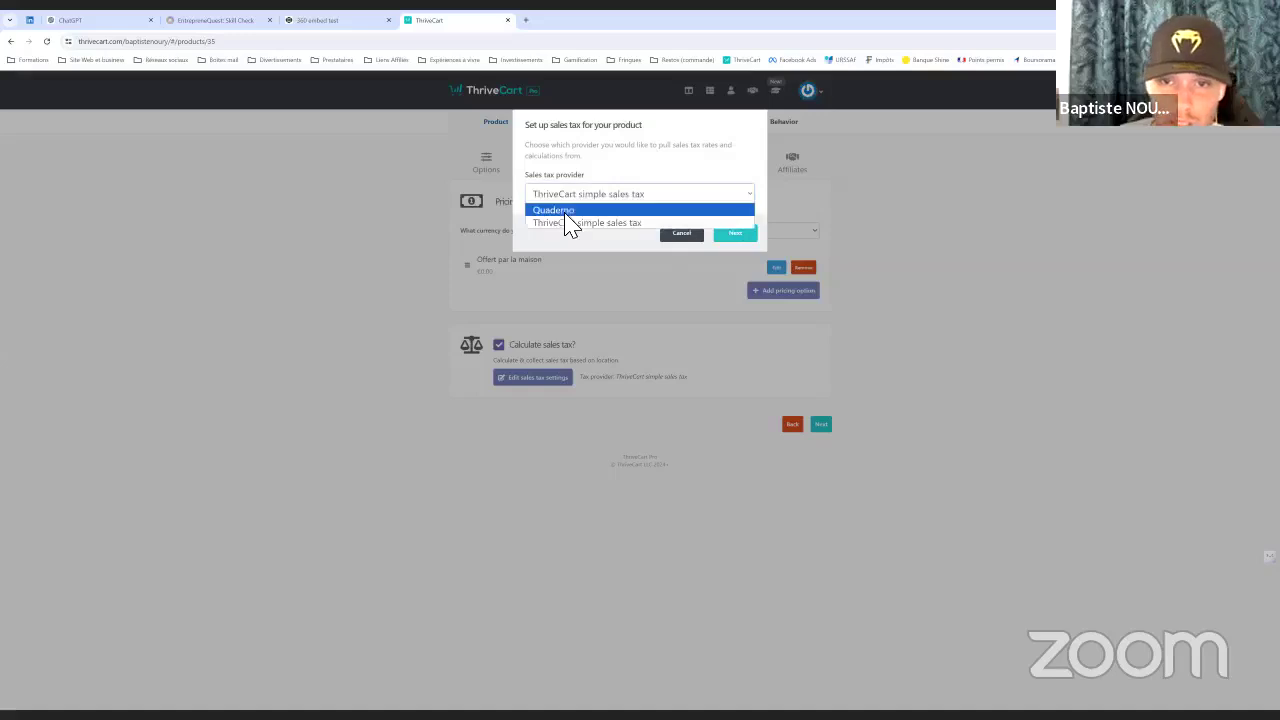
click(566, 211)
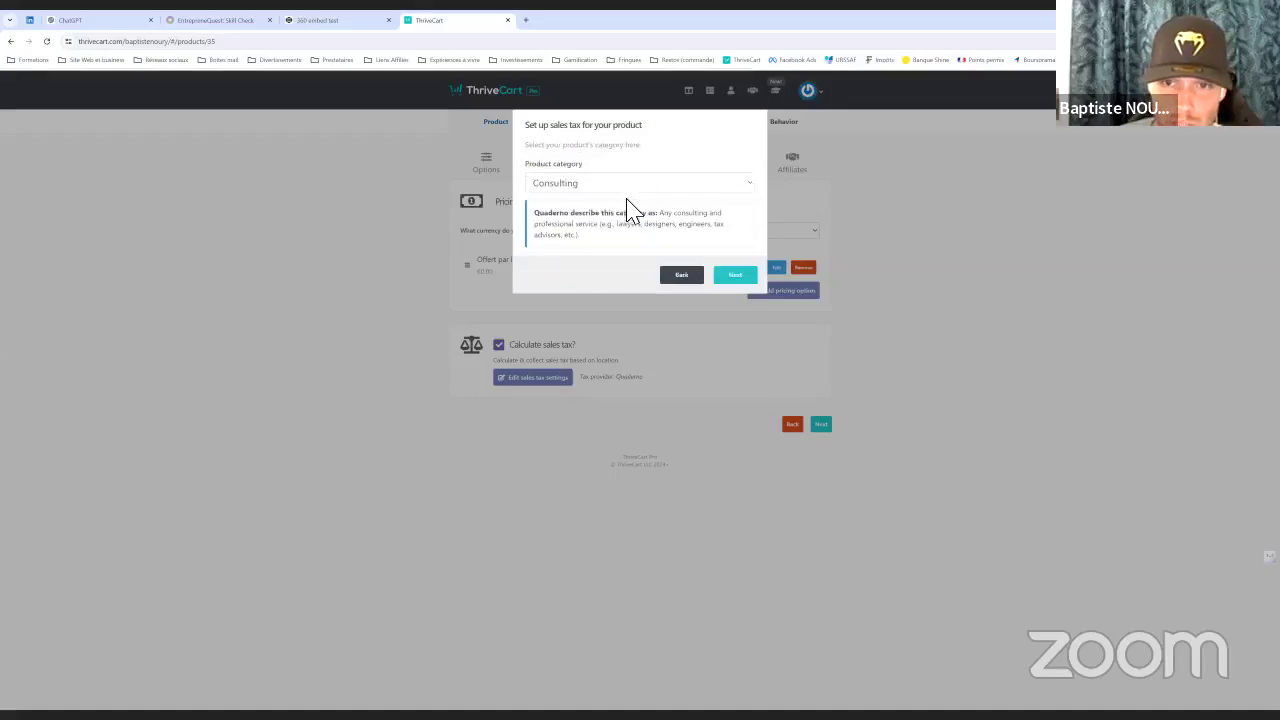
Classify the product as Generally taxable and confirm the business address for tax
click(608, 190)
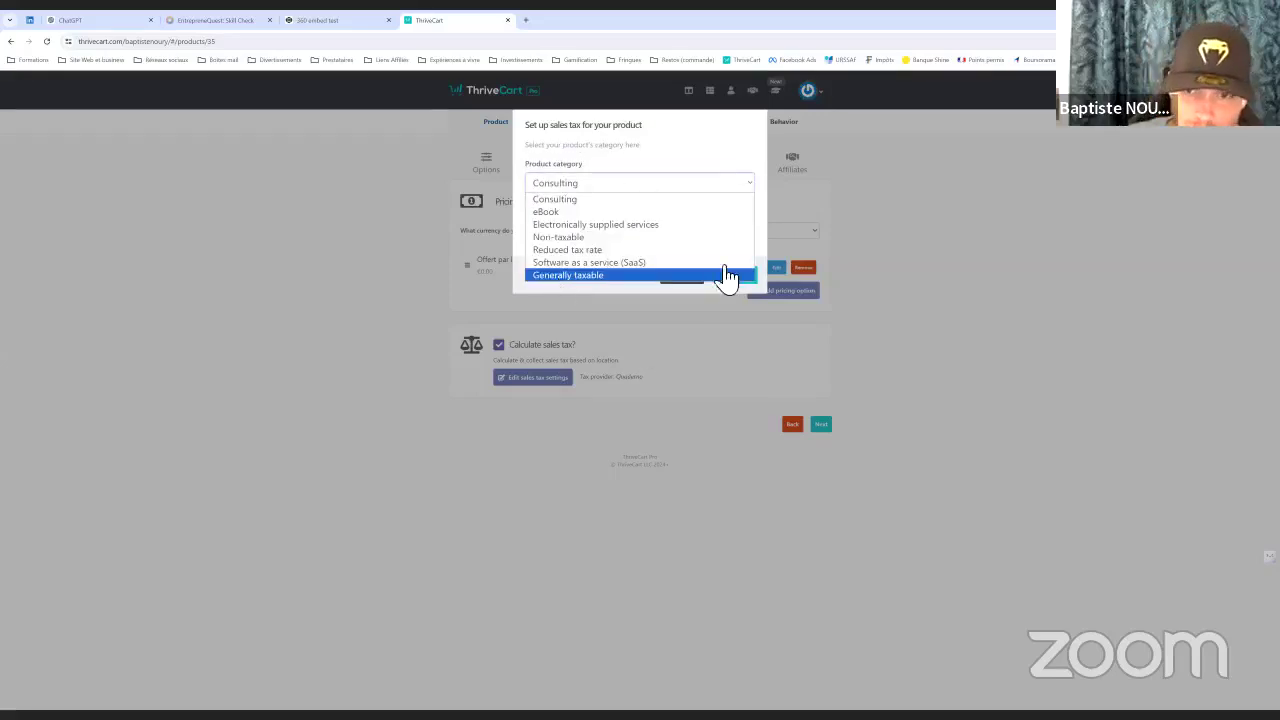
click(728, 275)
click(733, 277)
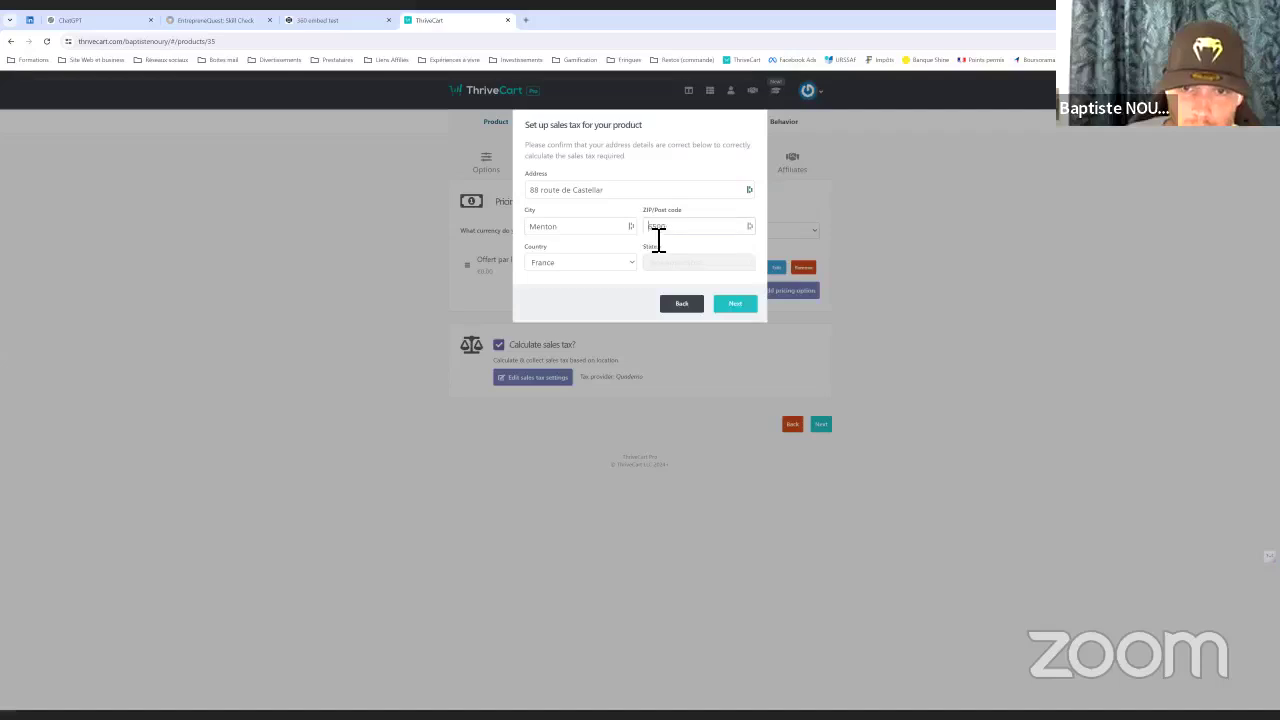
text(06500)
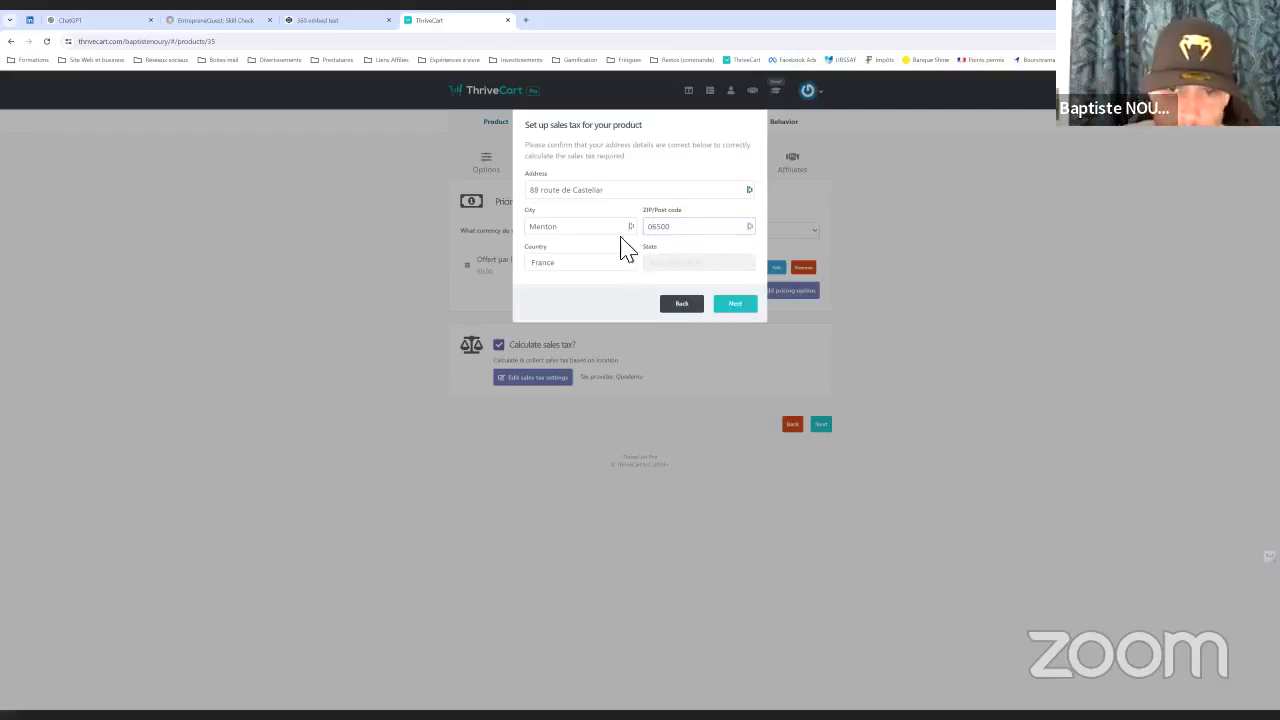
click(733, 303)
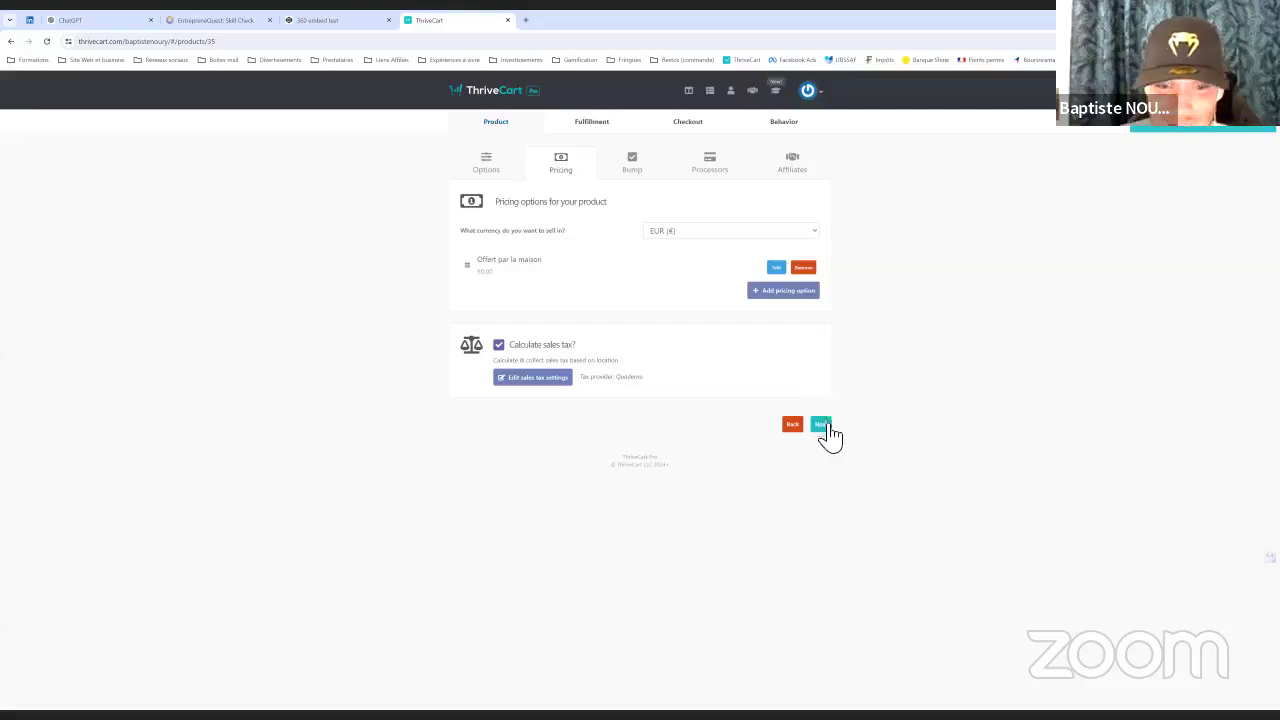
click(822, 425)
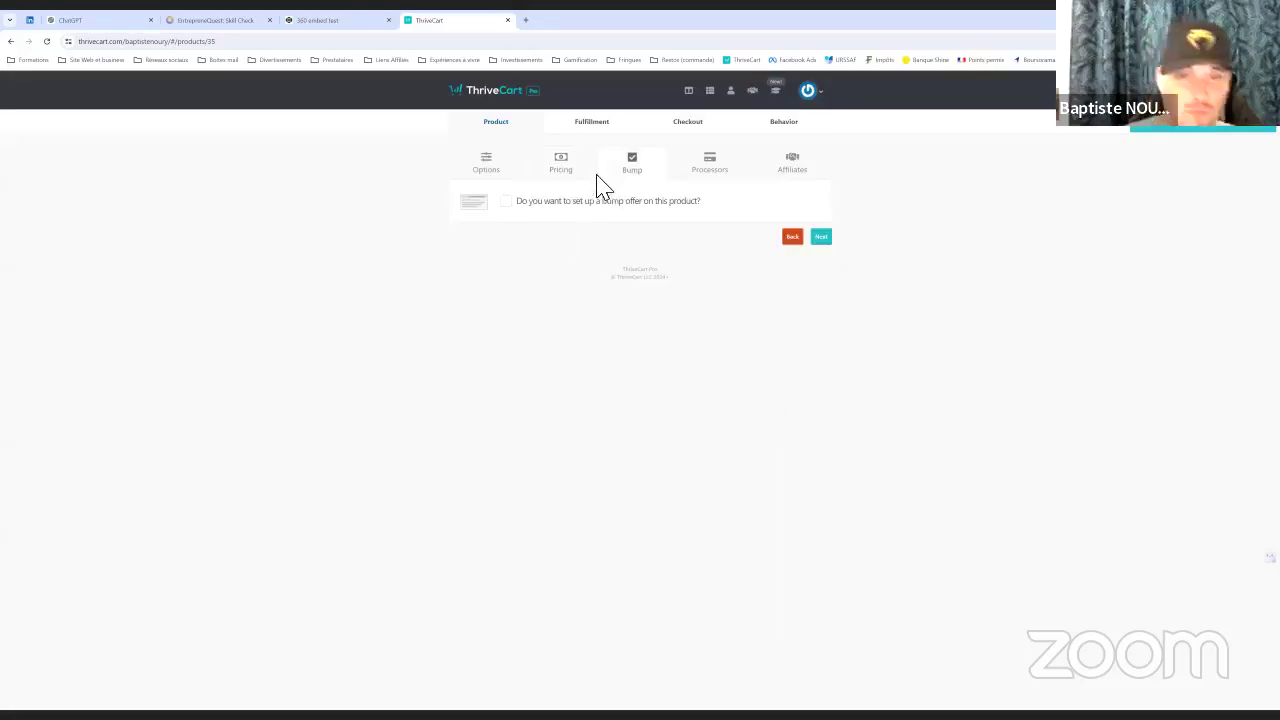
Add a Digital bump offer named 'Guide des typologies' priced at 9 €
click(505, 203)
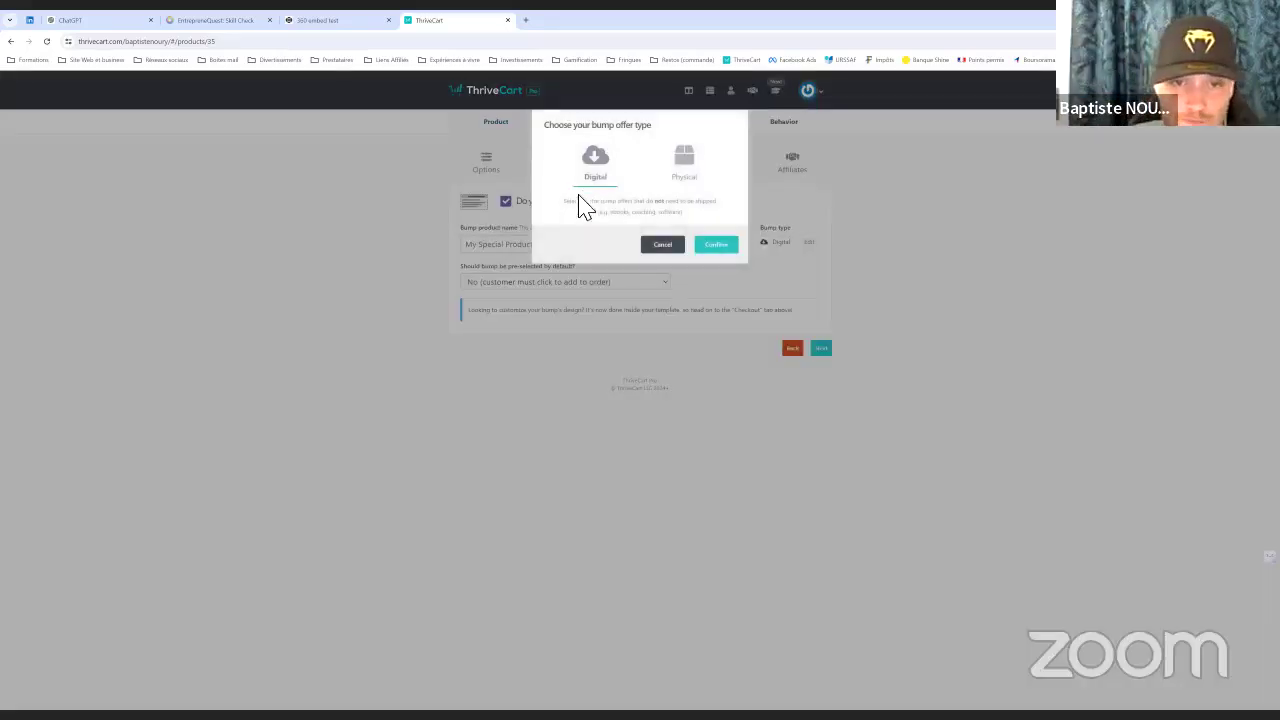
click(720, 248)
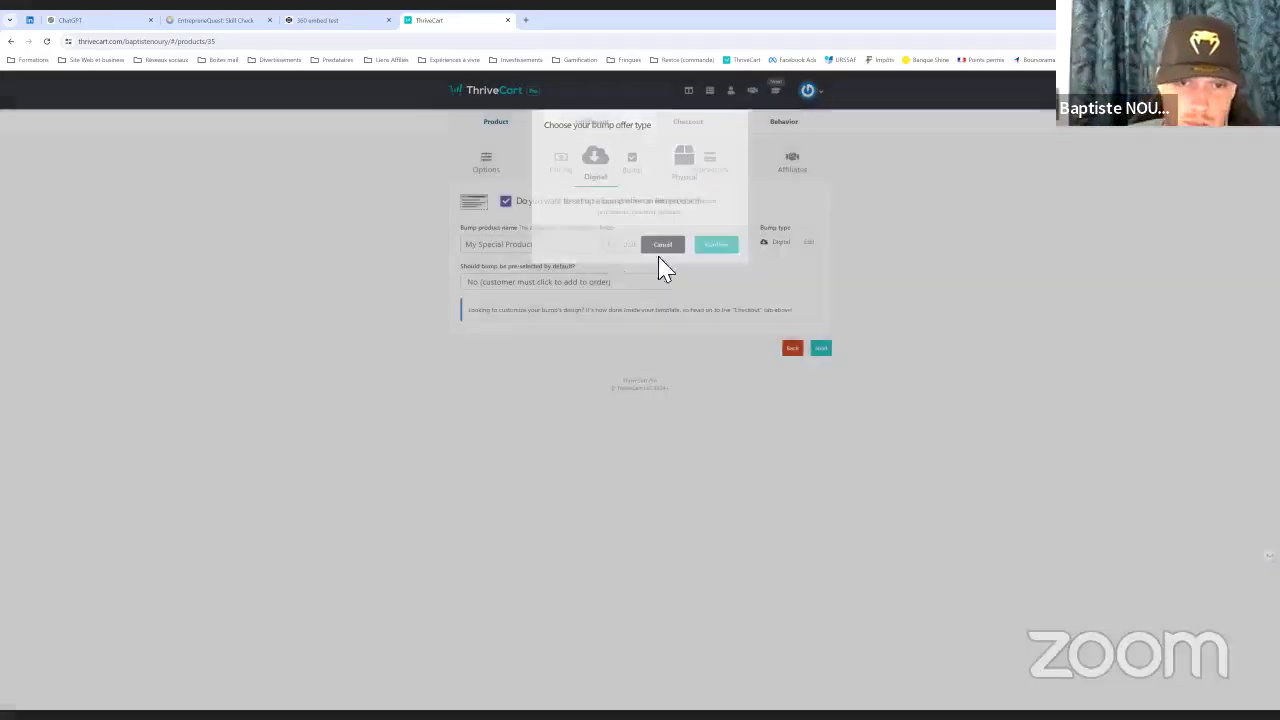
click(551, 250)
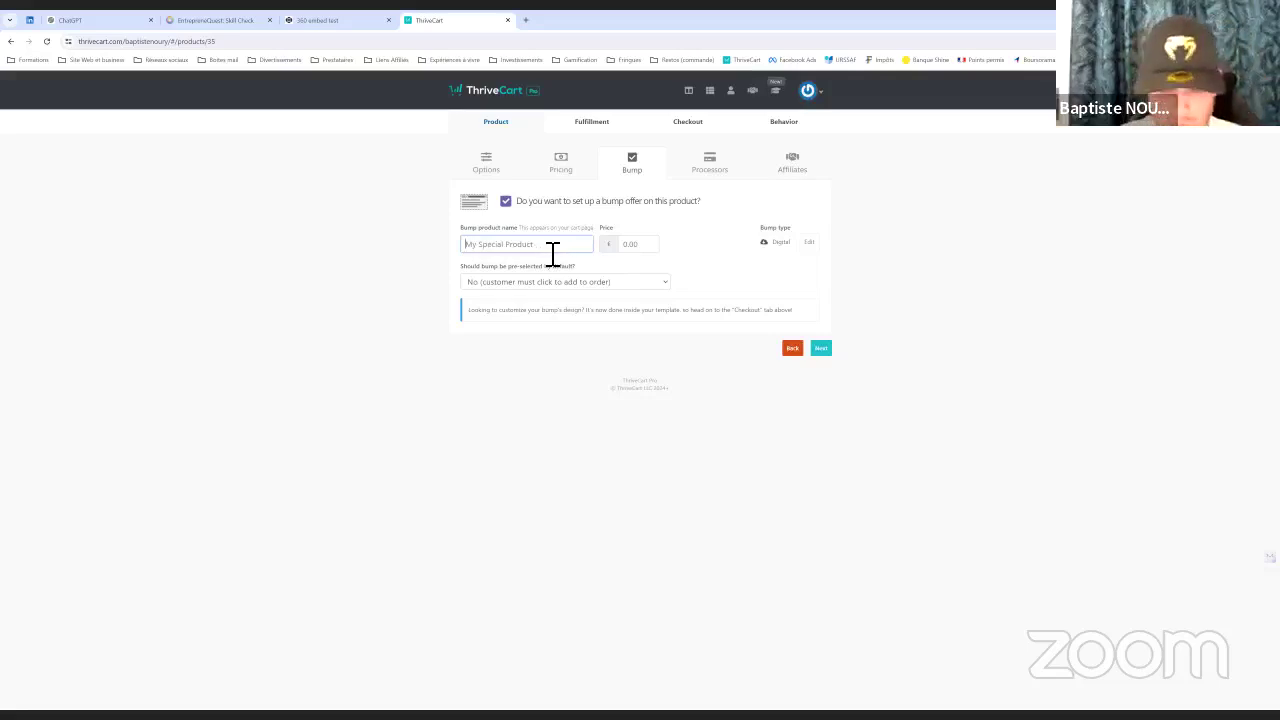
text(Pricing Tactics)
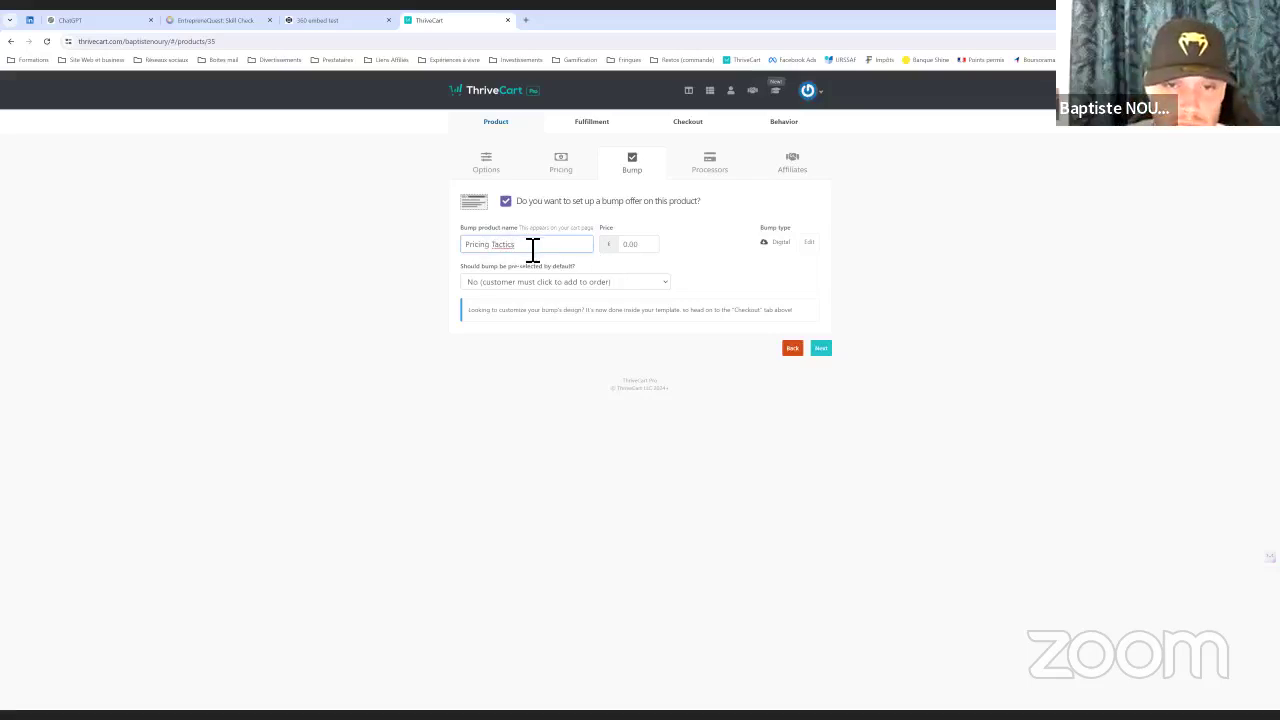
drag(538, 252, 439, 243)
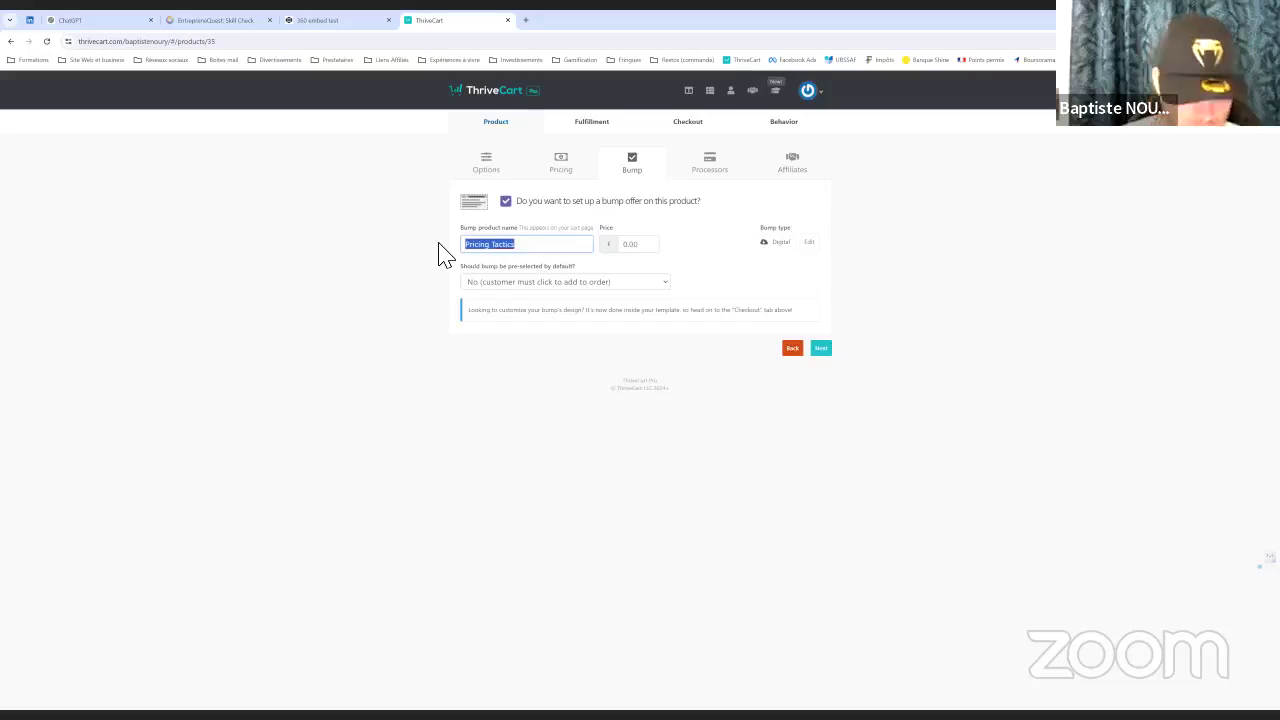
text(Guide des typologies)
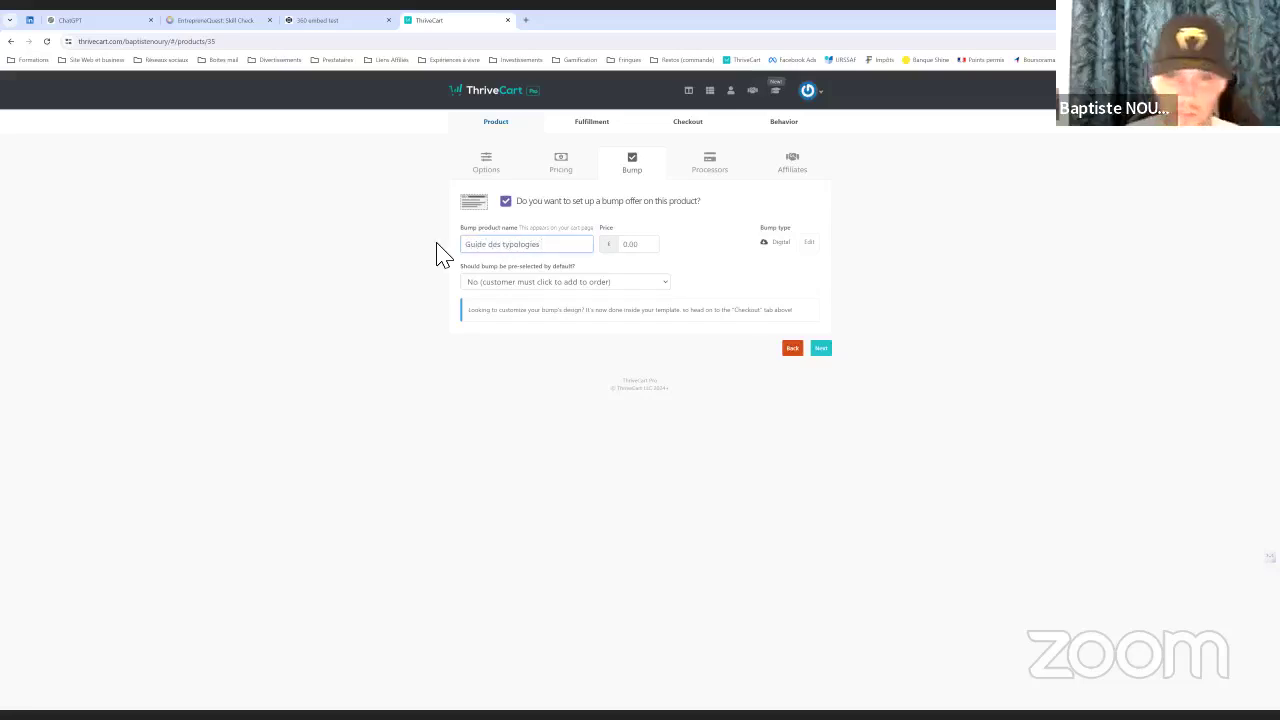
click(662, 245)
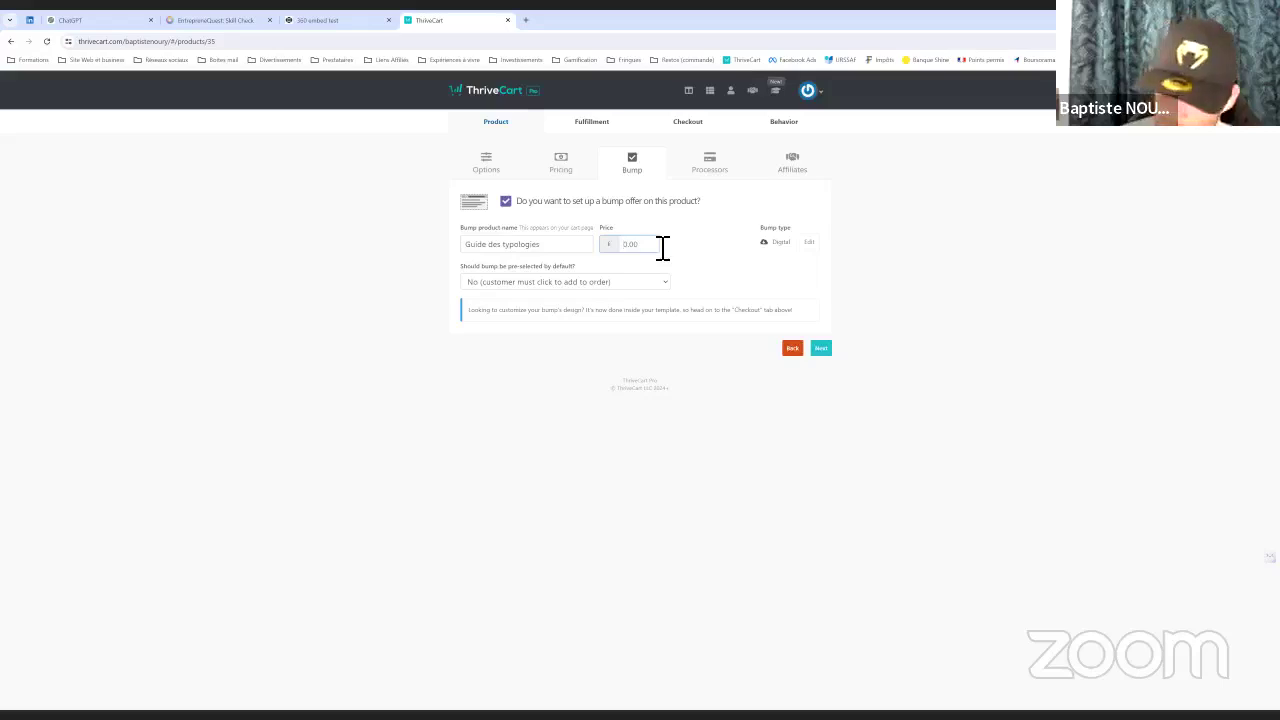
text(9)
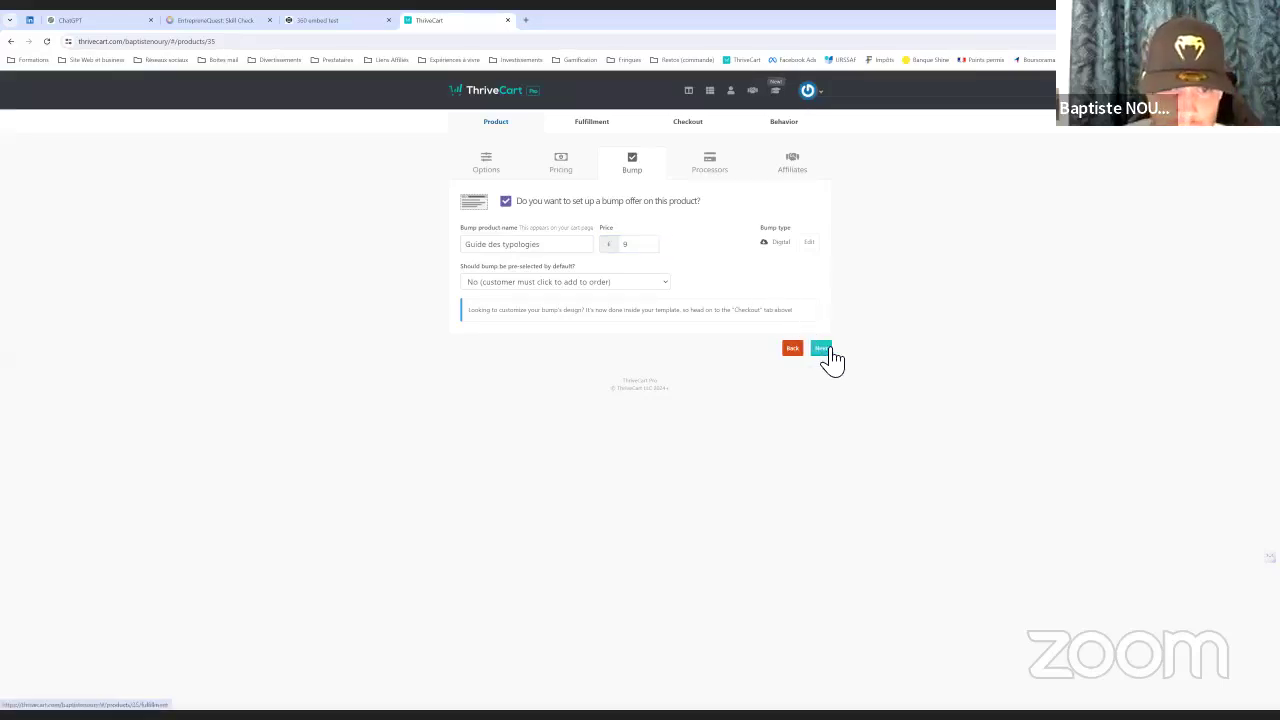
click(822, 350)
Connect the Stripe account as the payment processor and skip past Affiliates
click(790, 240)
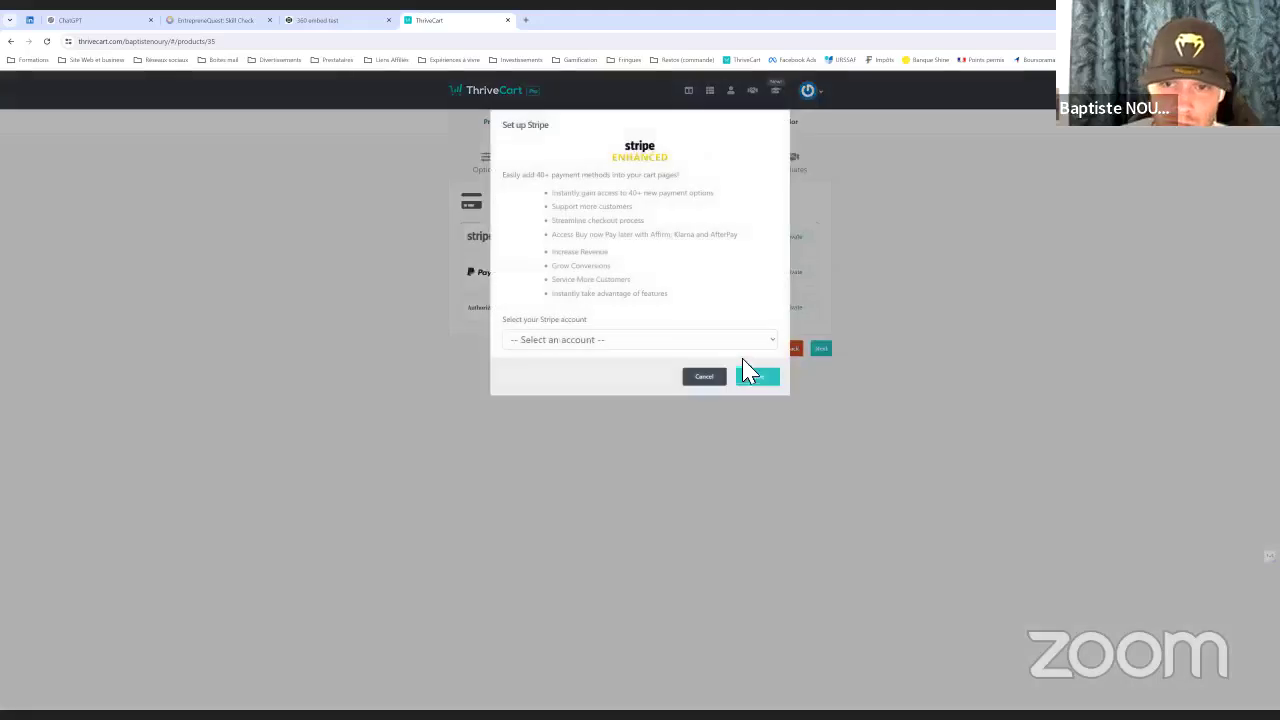
click(681, 341)
click(562, 369)
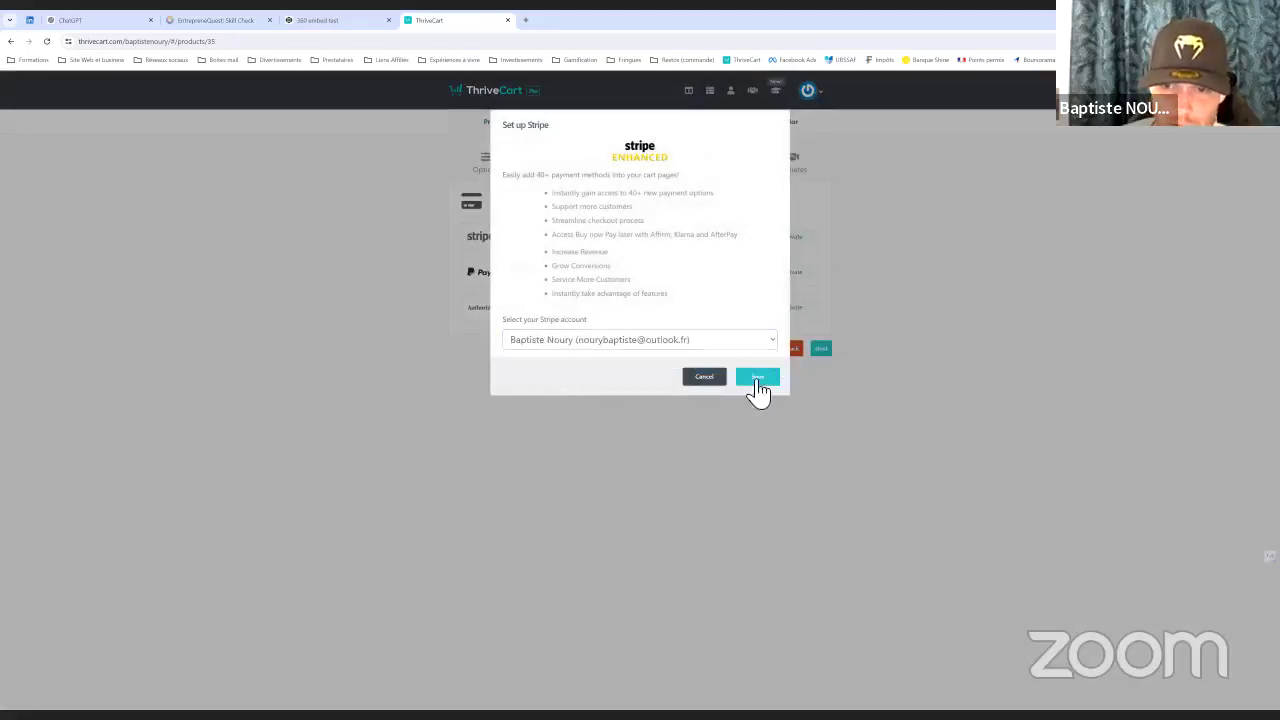
click(758, 388)
click(822, 350)
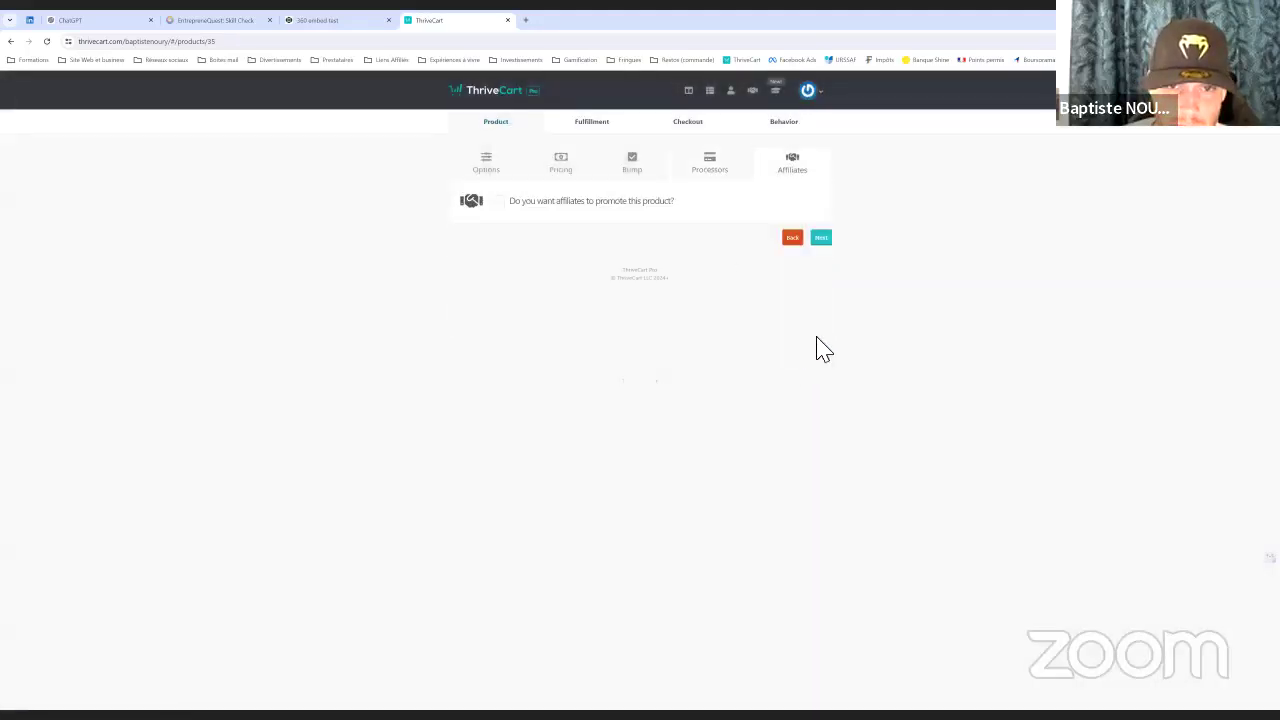
click(820, 240)
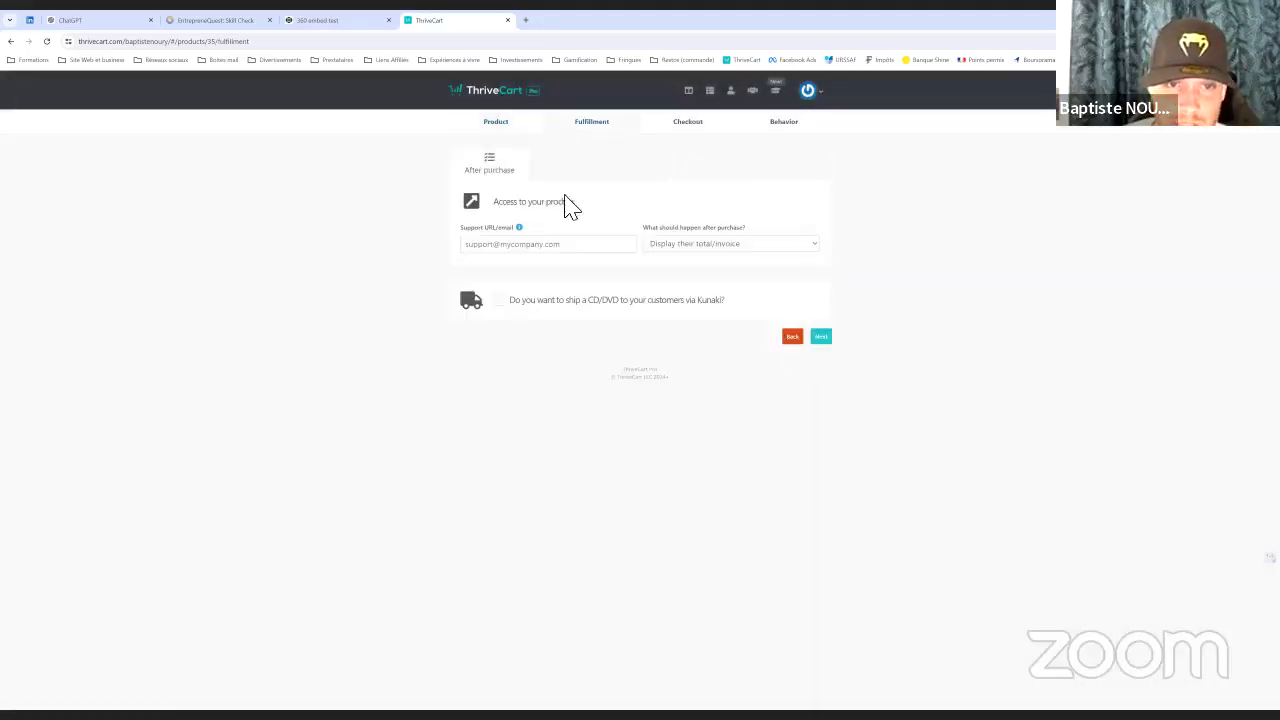
Enter the support contact e-mail and add buyers to the ThriveCart Learn membership site after purchase
click(547, 249)
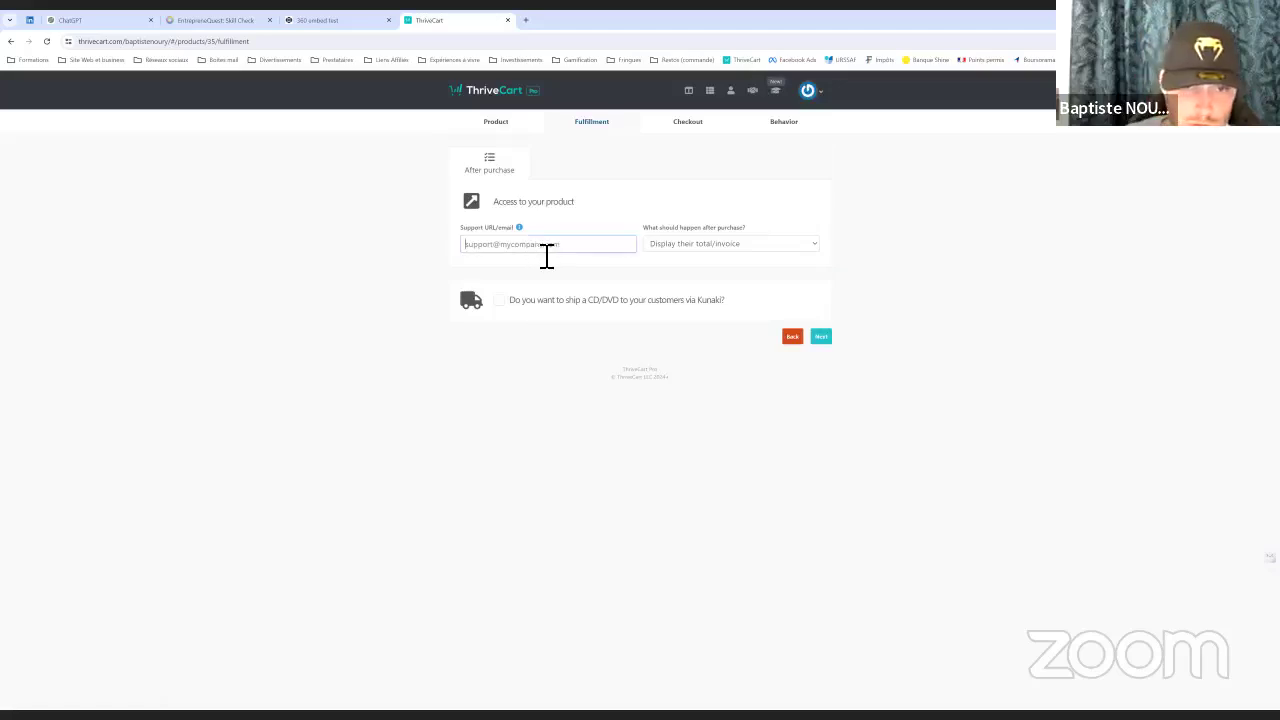
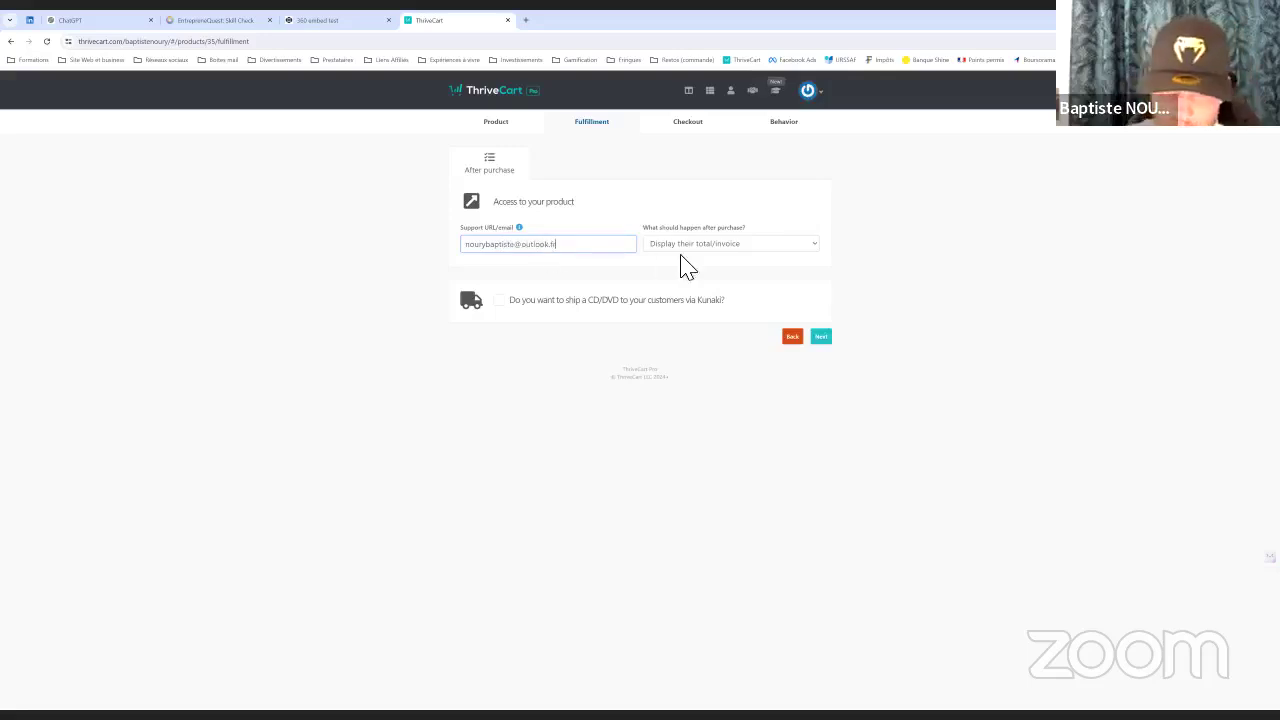
click(720, 247)
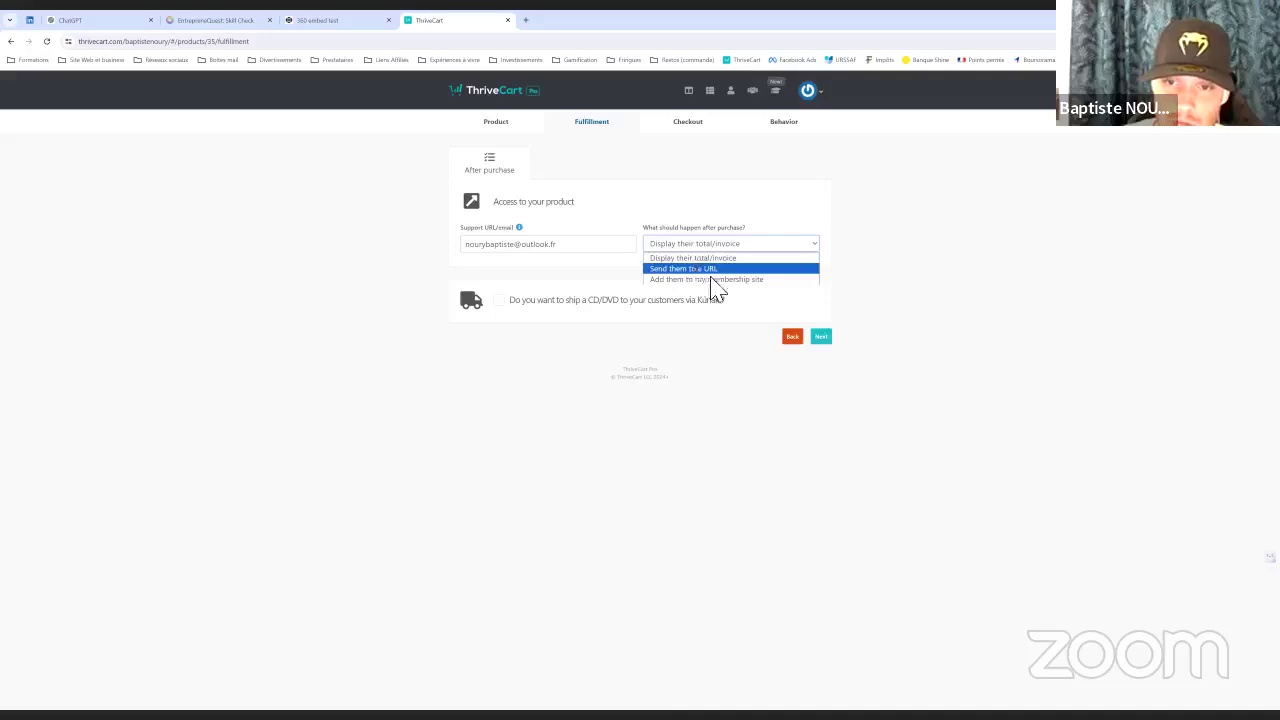
click(657, 281)
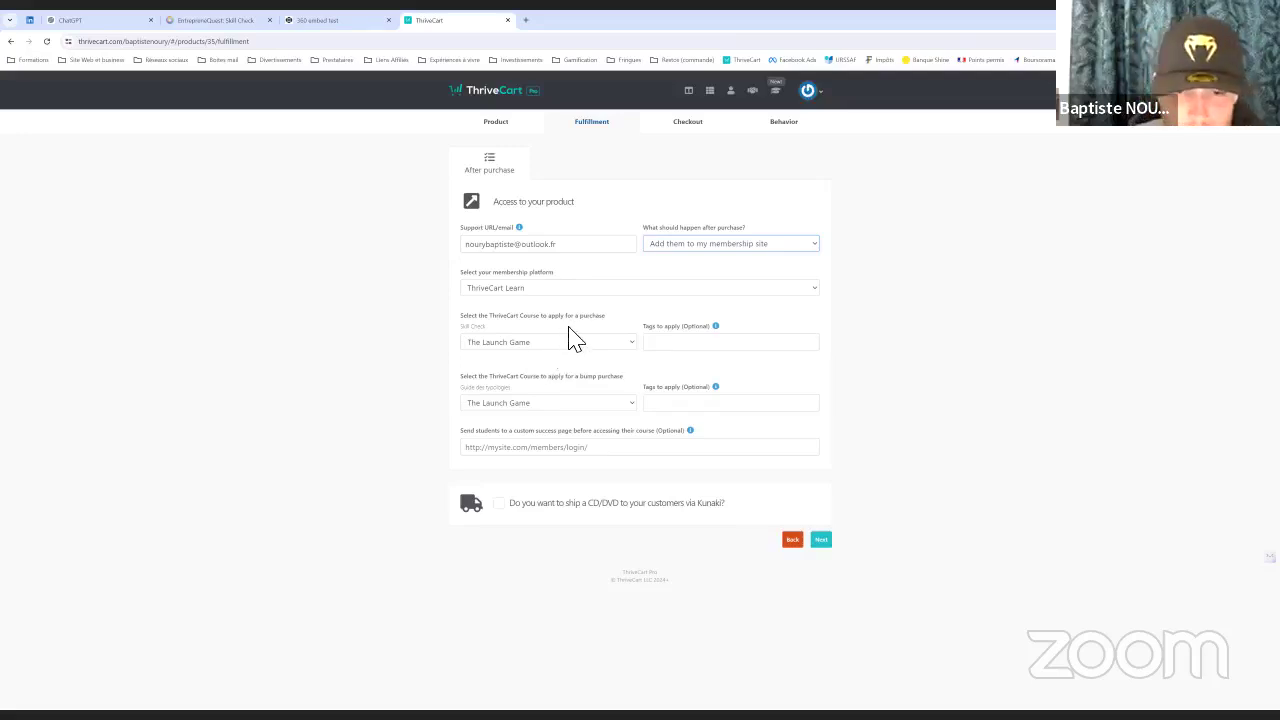
Keep The Launch Game for purchase and grant 'Le Grand Guide des Typologies de Joueur-Entrepreneur' for bumps
click(520, 344)
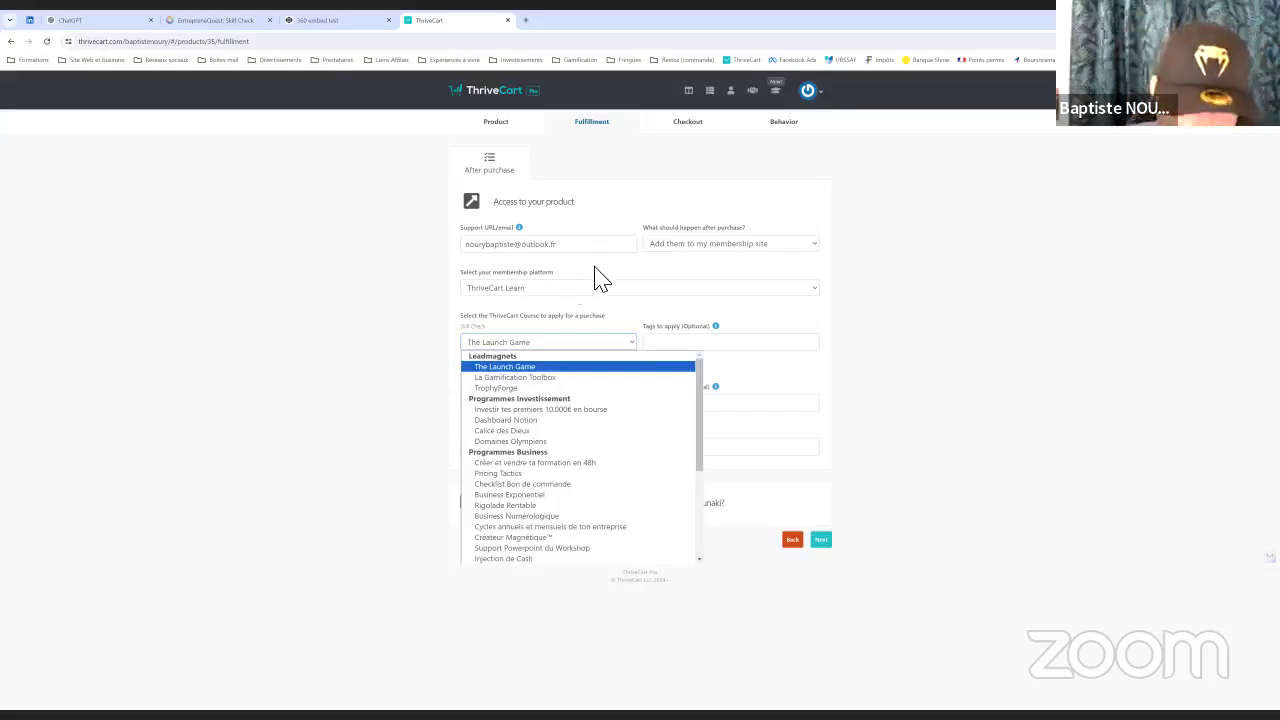
click(516, 344)
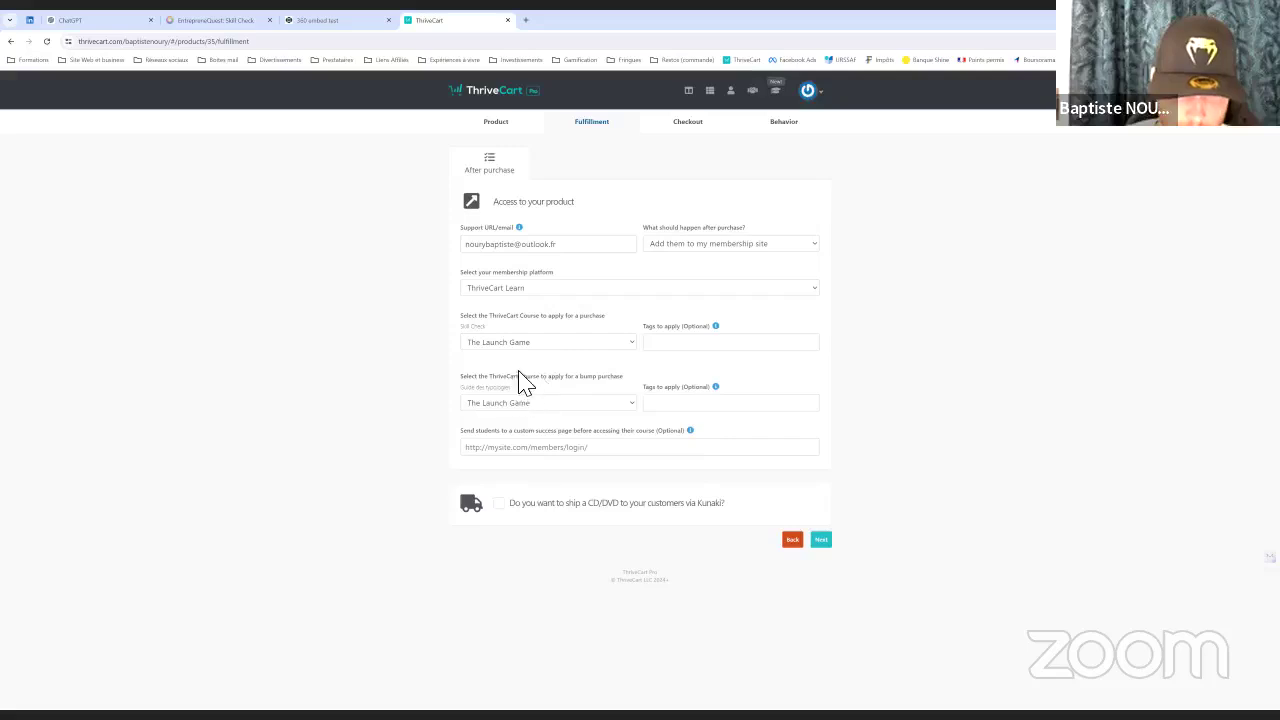
click(532, 402)
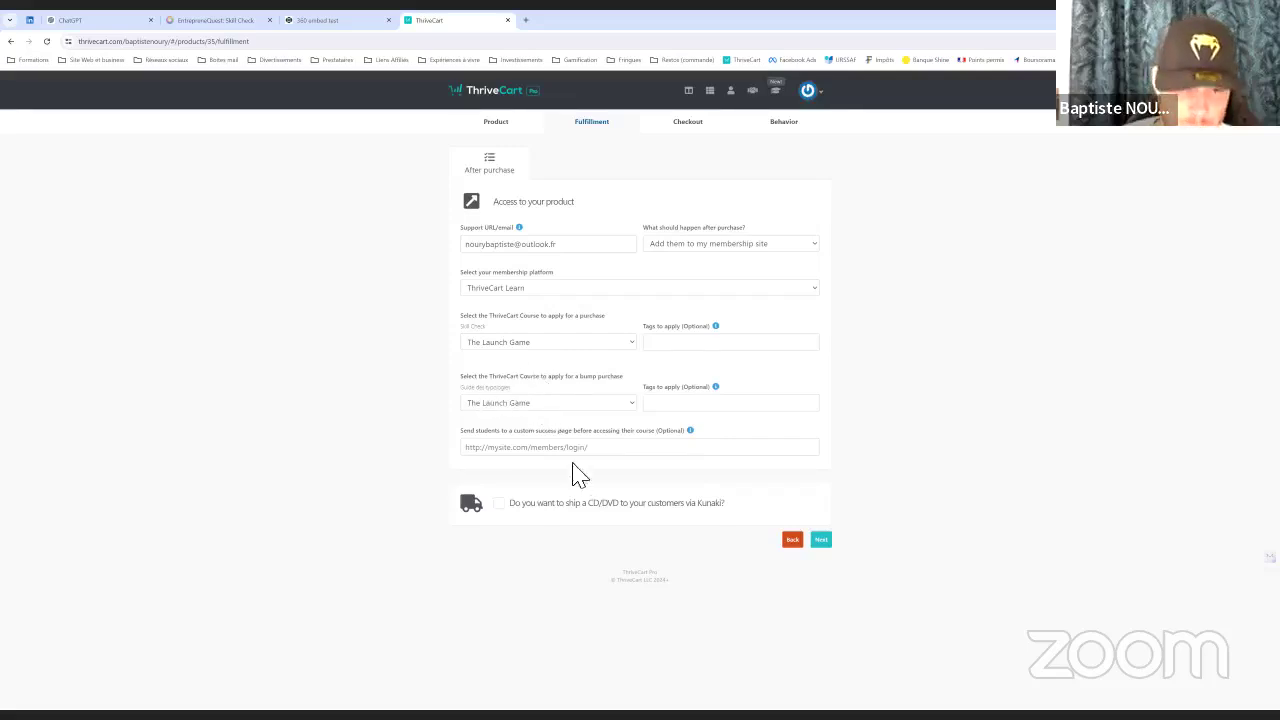
scroll(600, 506, down, 5)
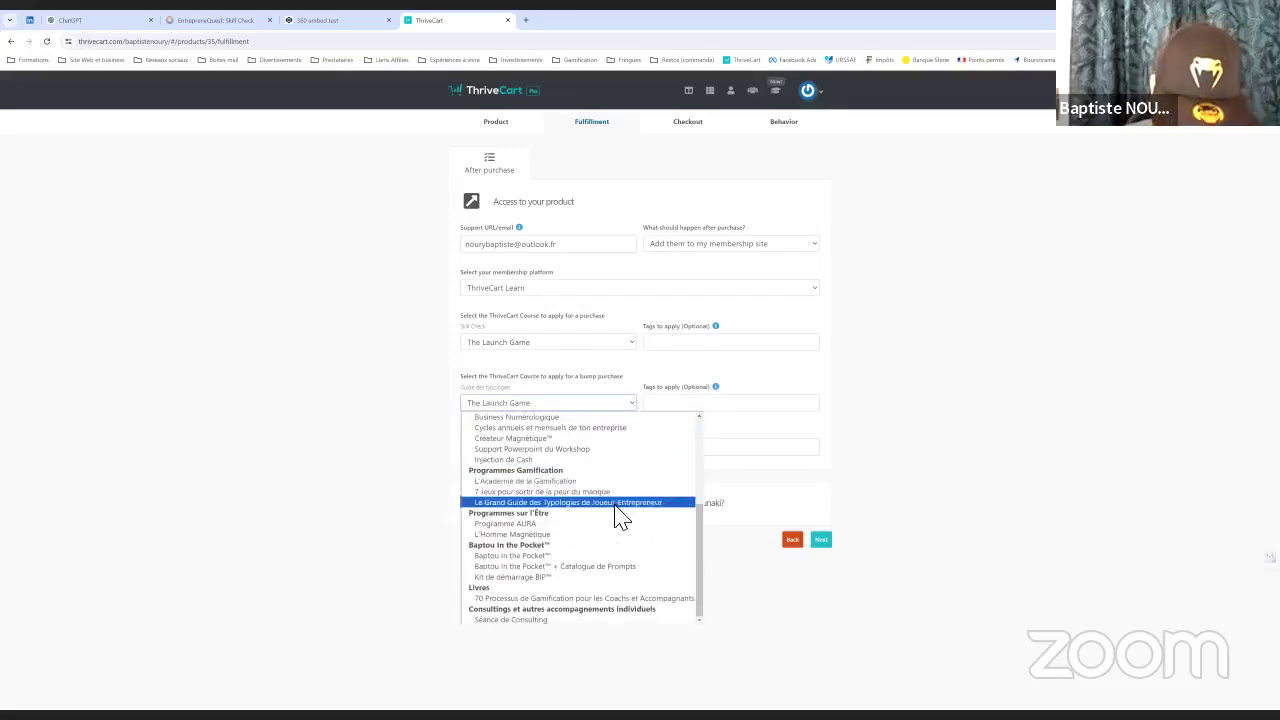
click(527, 503)
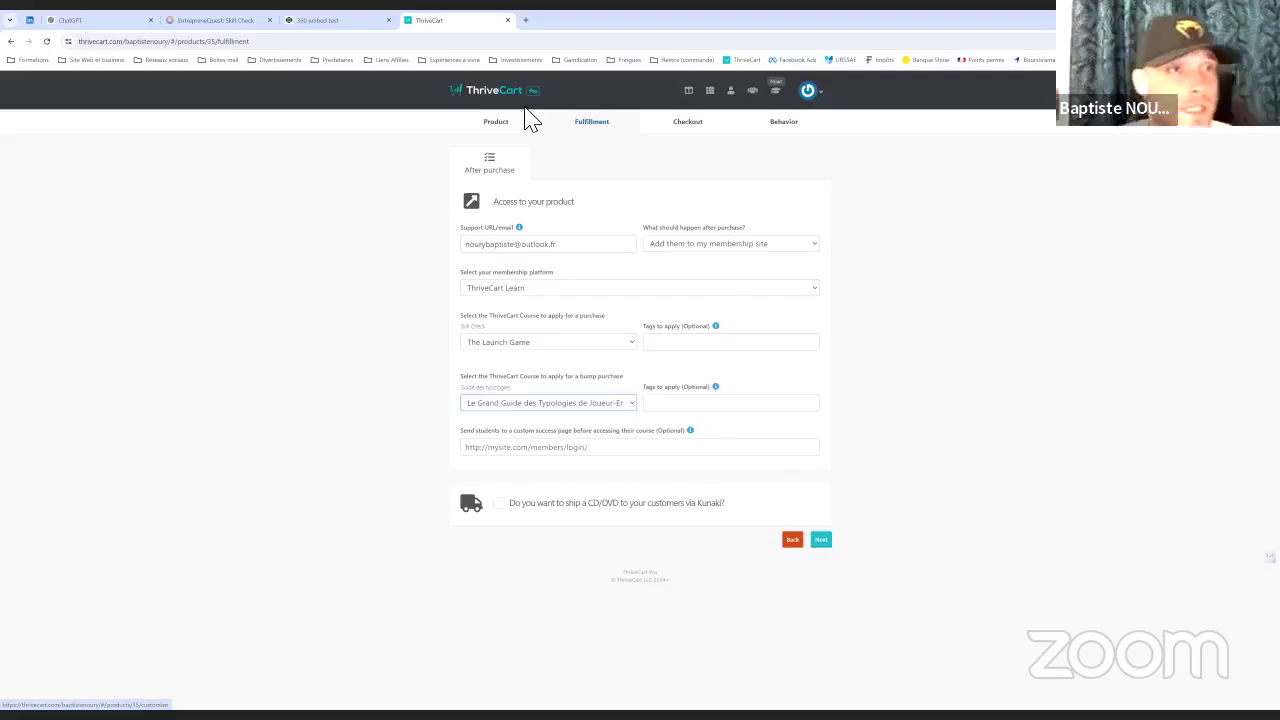
click(242, 19)
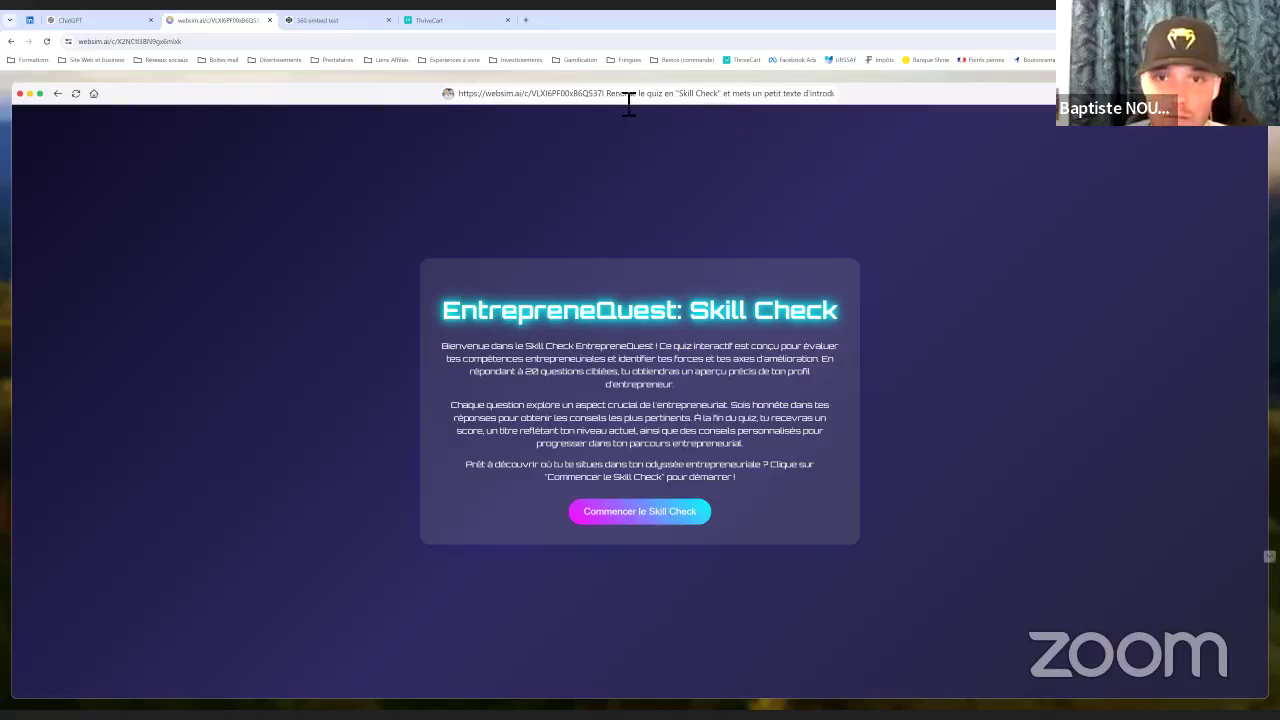
Paste the quiz URL into WebSim and request 'enlève "entreprenequest"' to regenerate it
click(126, 42)
right_click(117, 40)
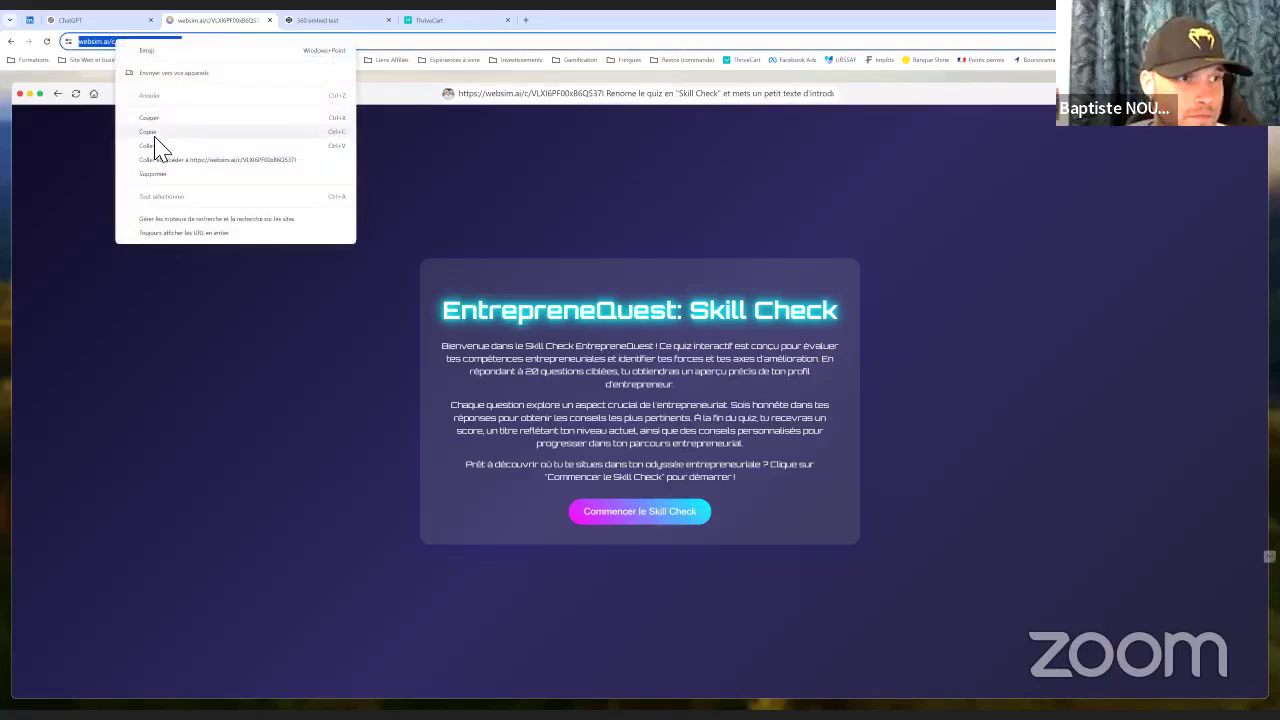
click(150, 133)
click(490, 97)
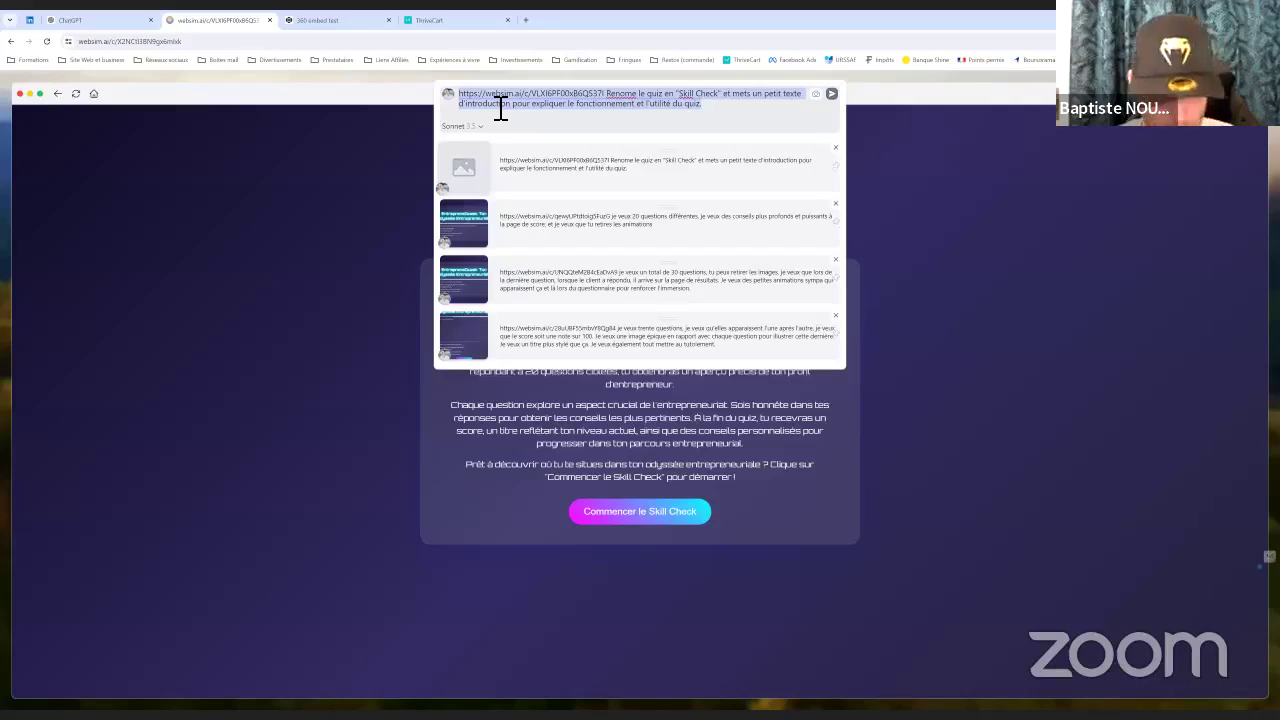
text(https://websim.ai/c/X2NCtI3BN9gx6mlxk)
text(enlée)
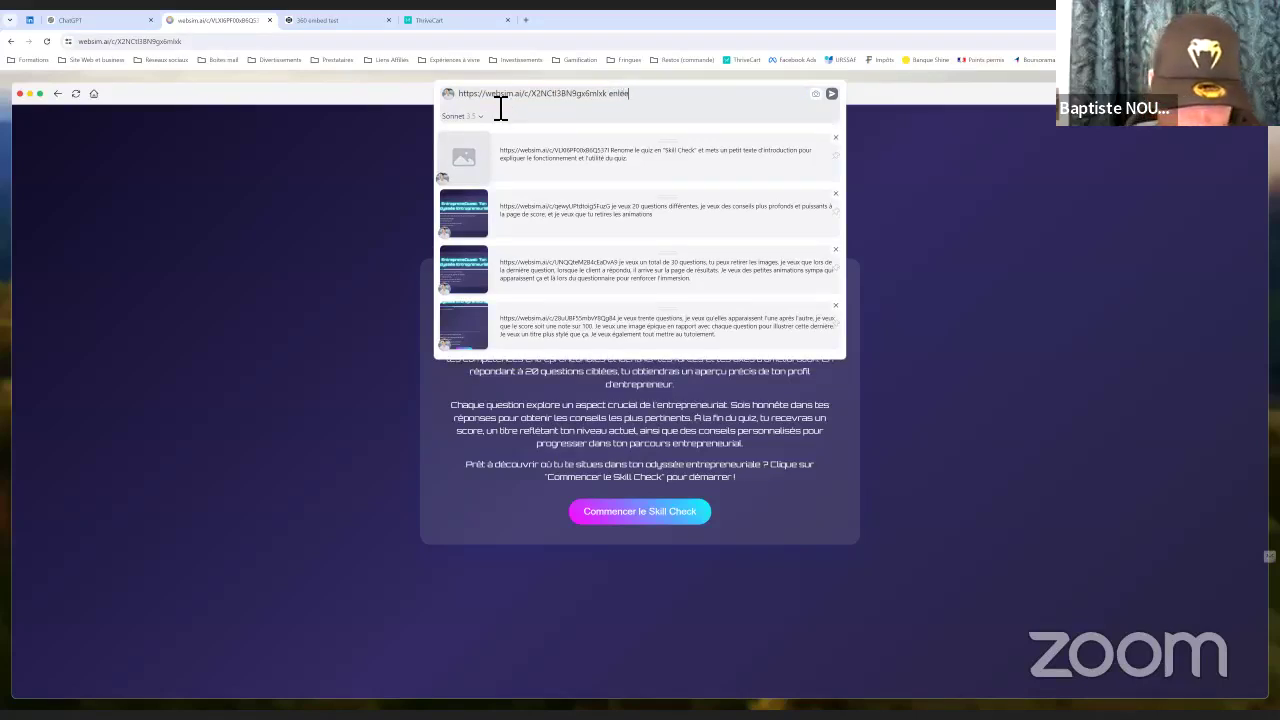
text(v)
key(BackSpace)
key(BackSpace)
text(ve "entr)
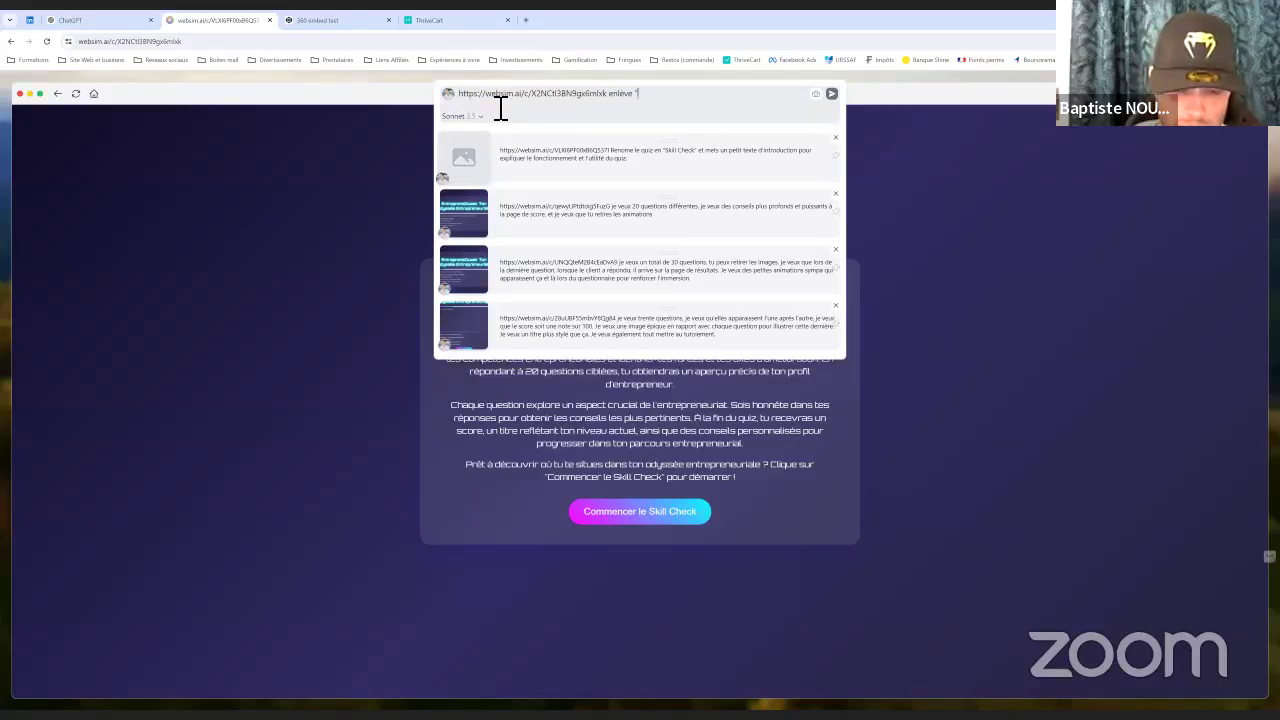
text(eprenequ)
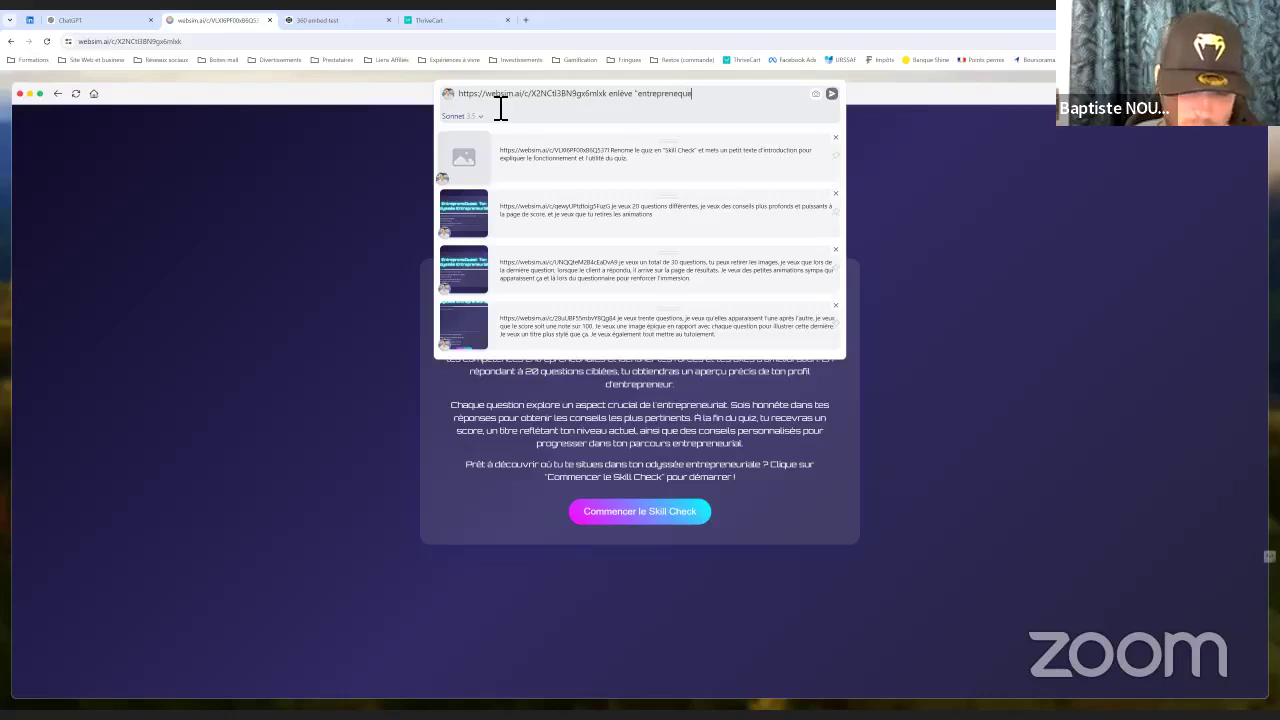
text(est")
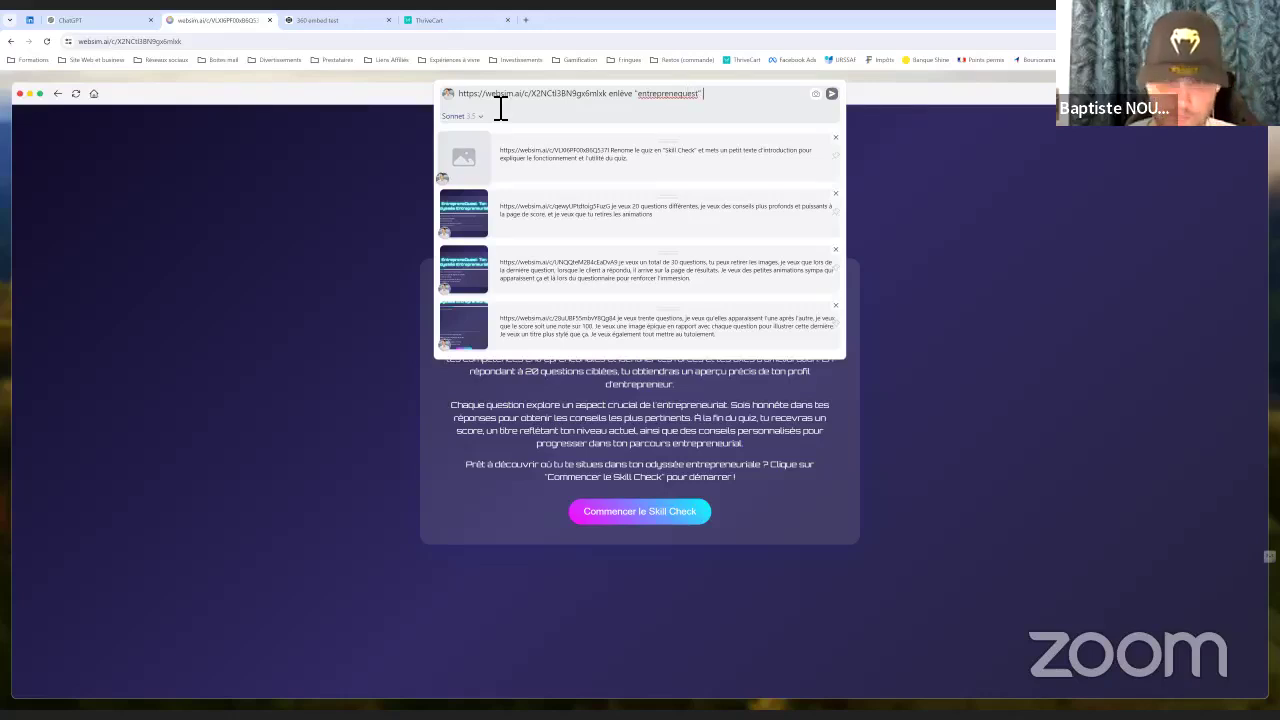
click(833, 94)
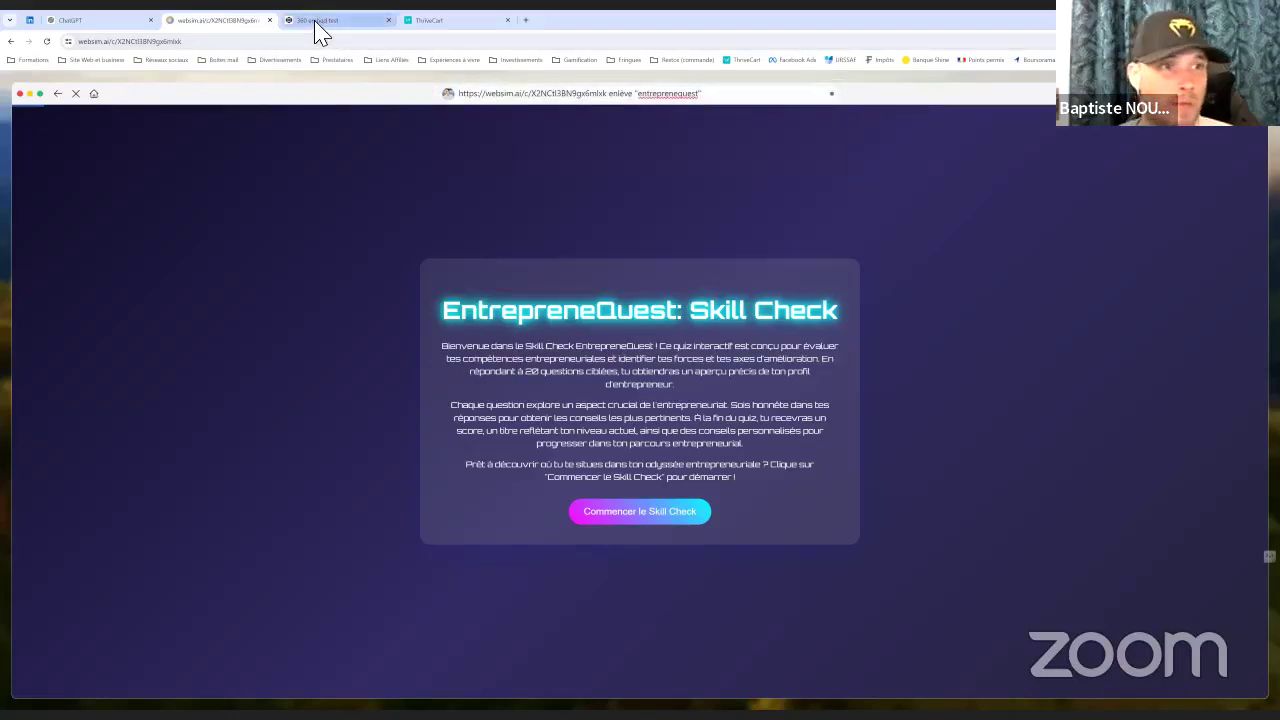
Advance the ThriveCart product from Fulfillment to the Checkout design step
click(377, 24)
click(443, 22)
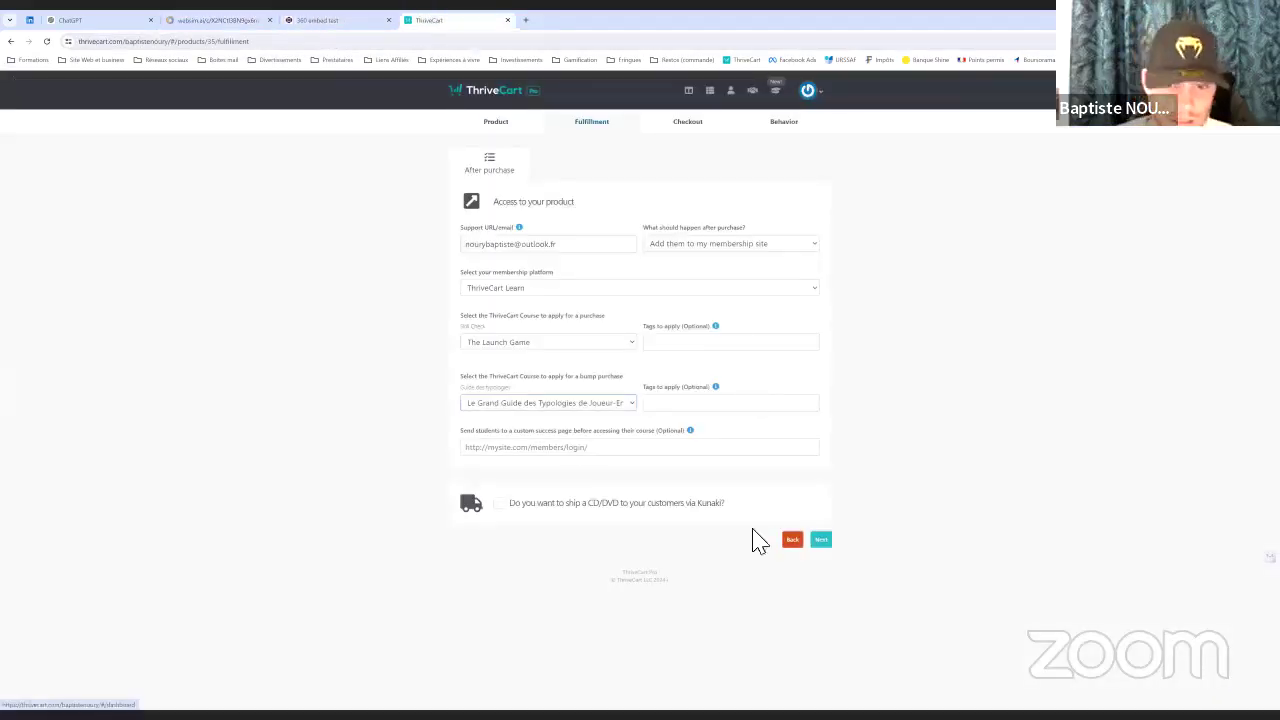
click(820, 540)
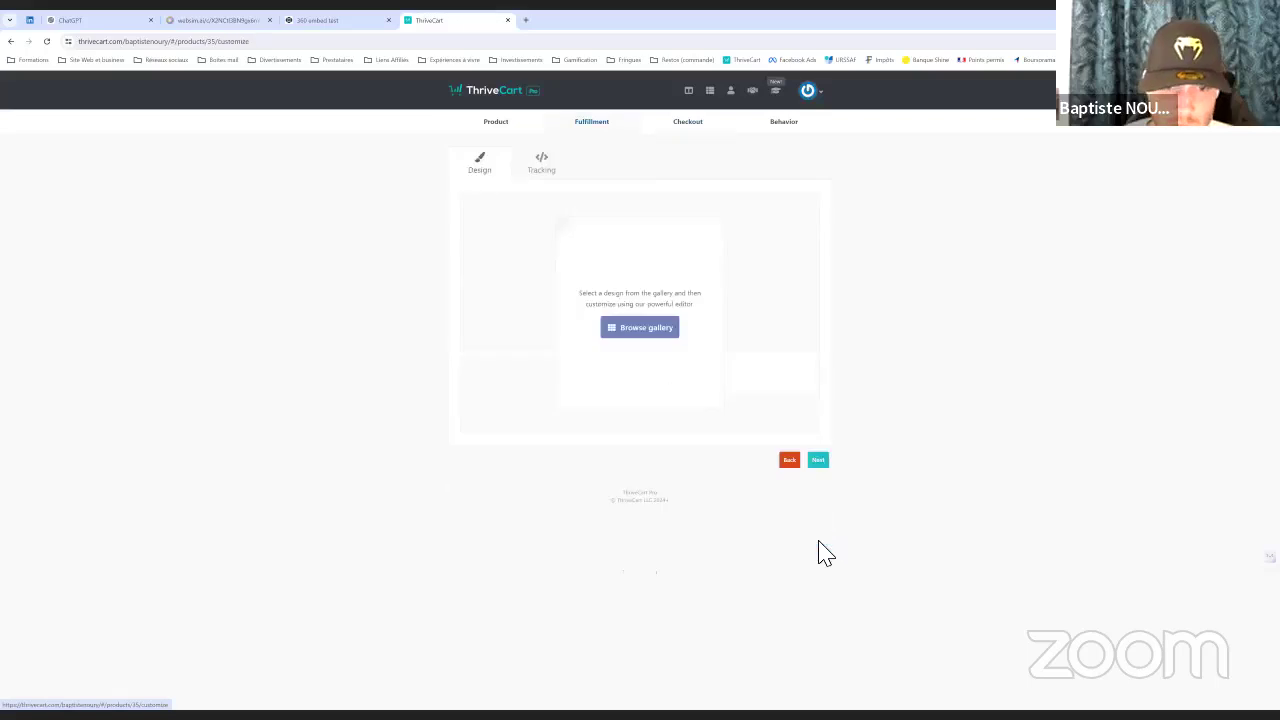
Choose a checkout design from the template gallery and load it in the Enhanced Editor
click(636, 330)
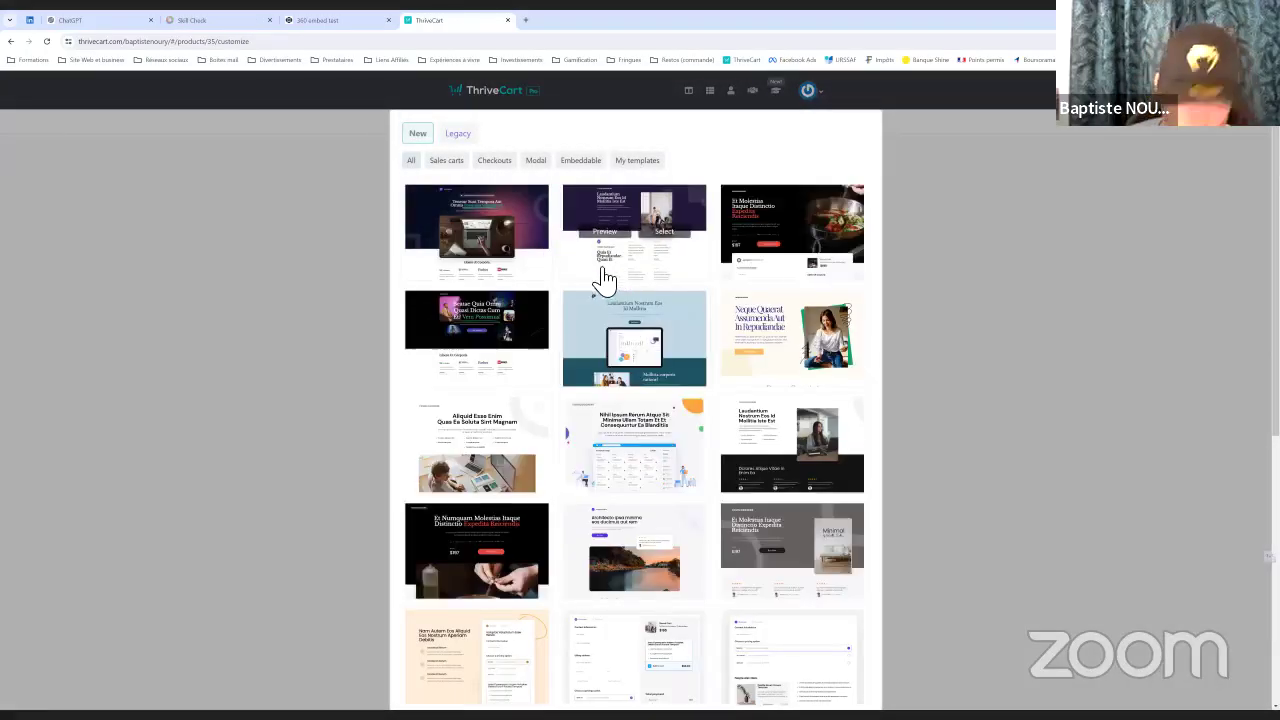
scroll(600, 300, down, 2)
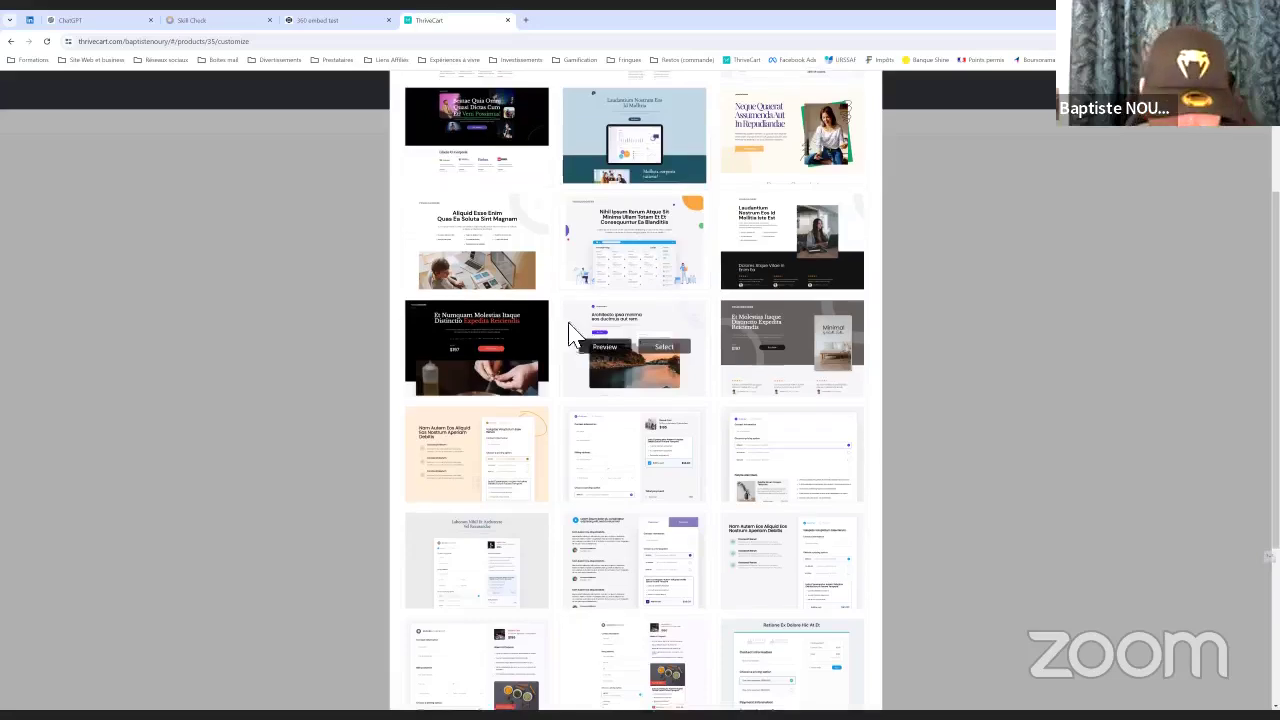
scroll(571, 329, down, 1)
scroll(531, 363, down, 2)
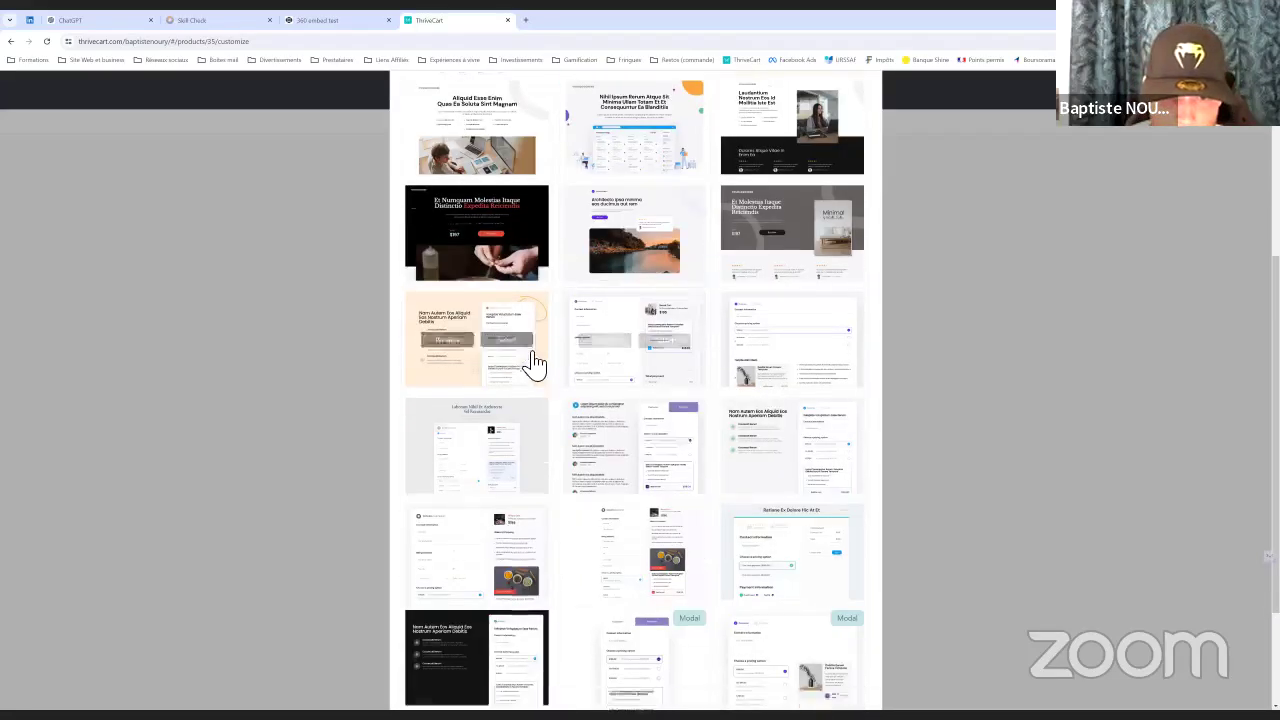
scroll(594, 310, up, 1)
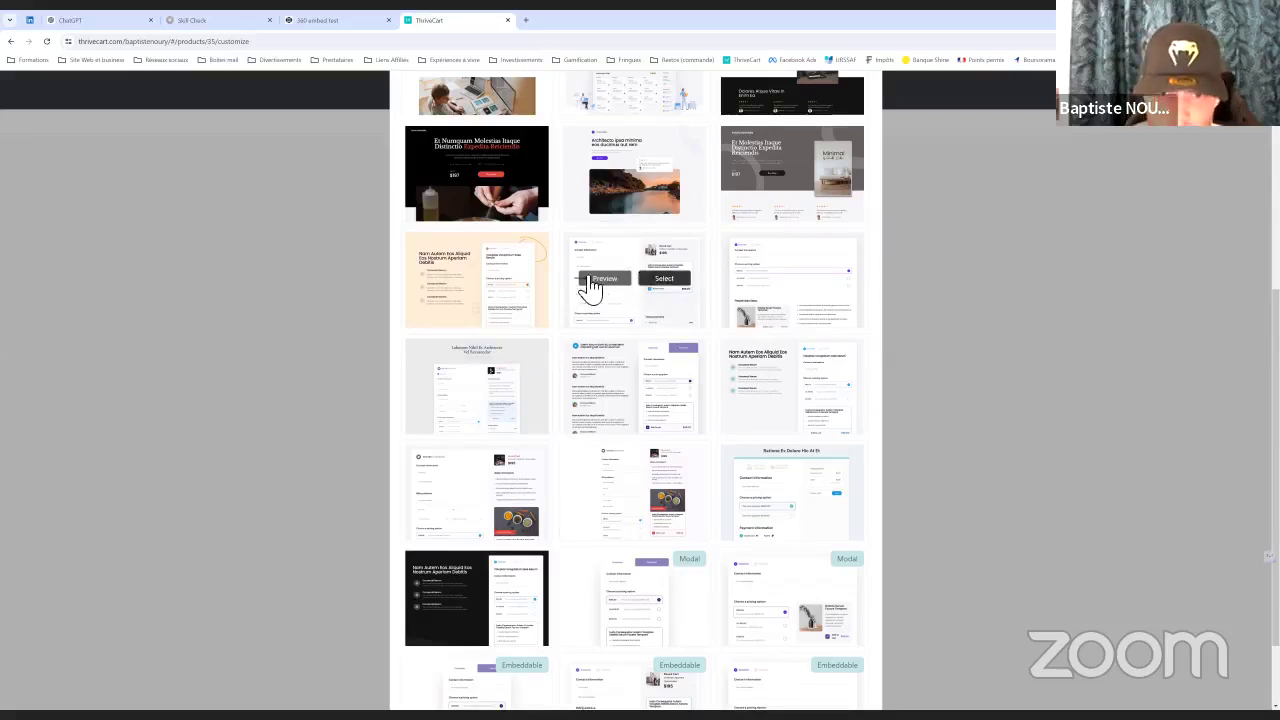
click(675, 282)
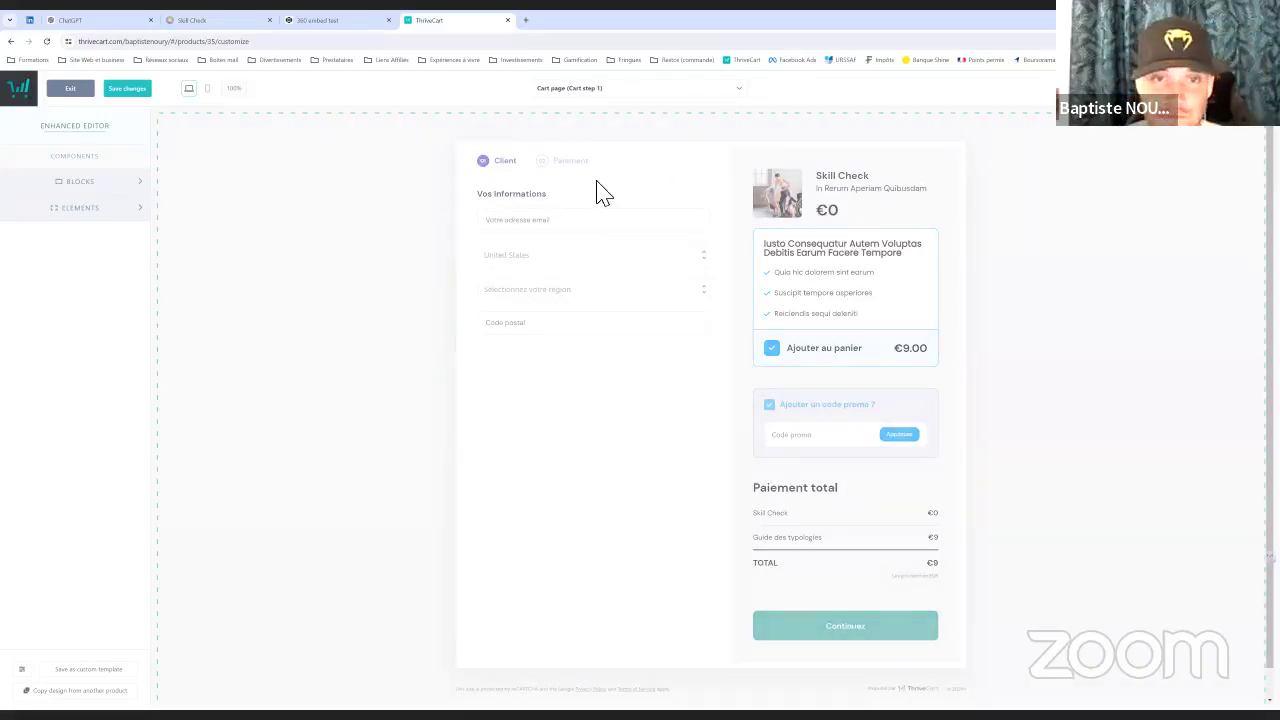
Replace the product summary's placeholder subtitle with 'Découvre ton niveau de business gratuitement'
click(588, 230)
click(540, 198)
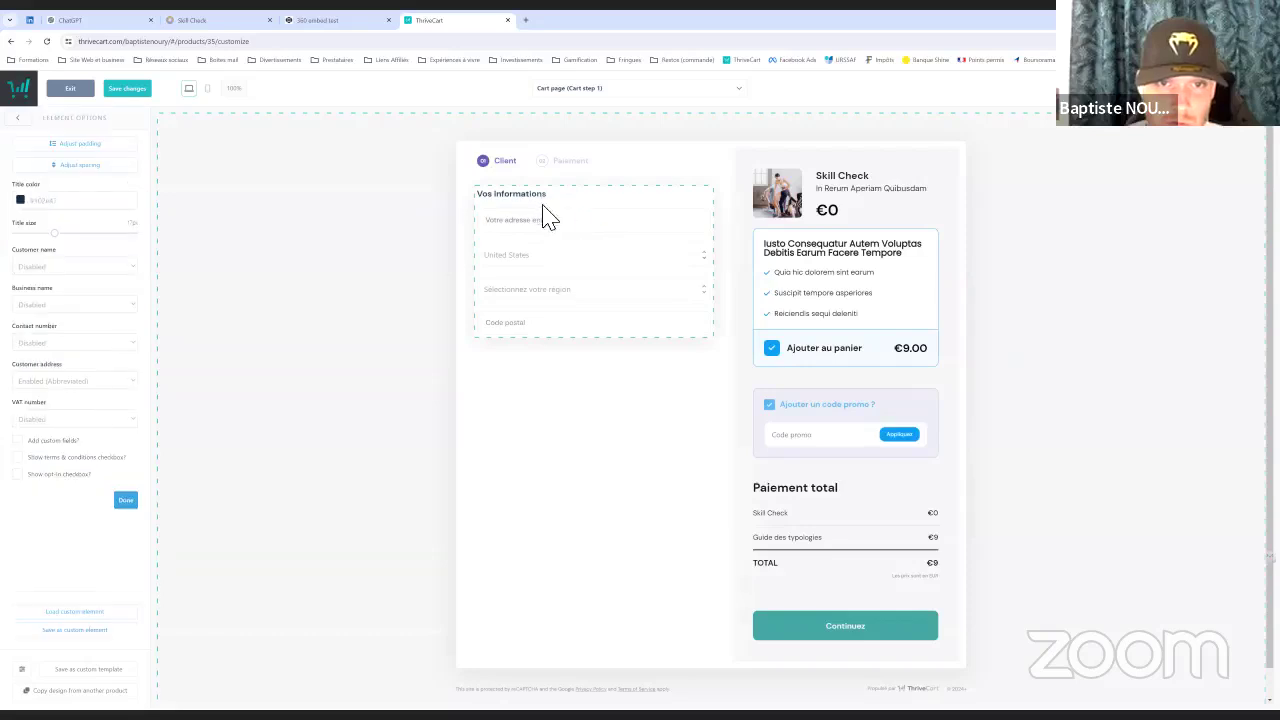
click(665, 167)
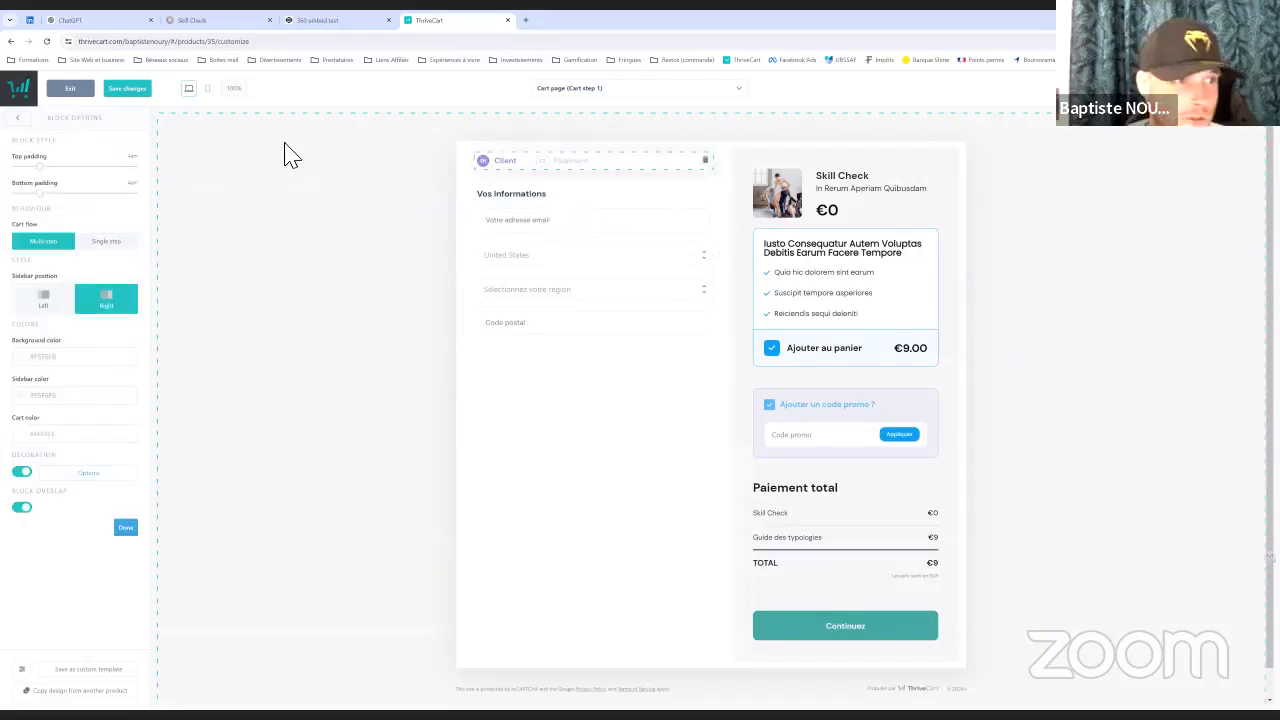
click(886, 200)
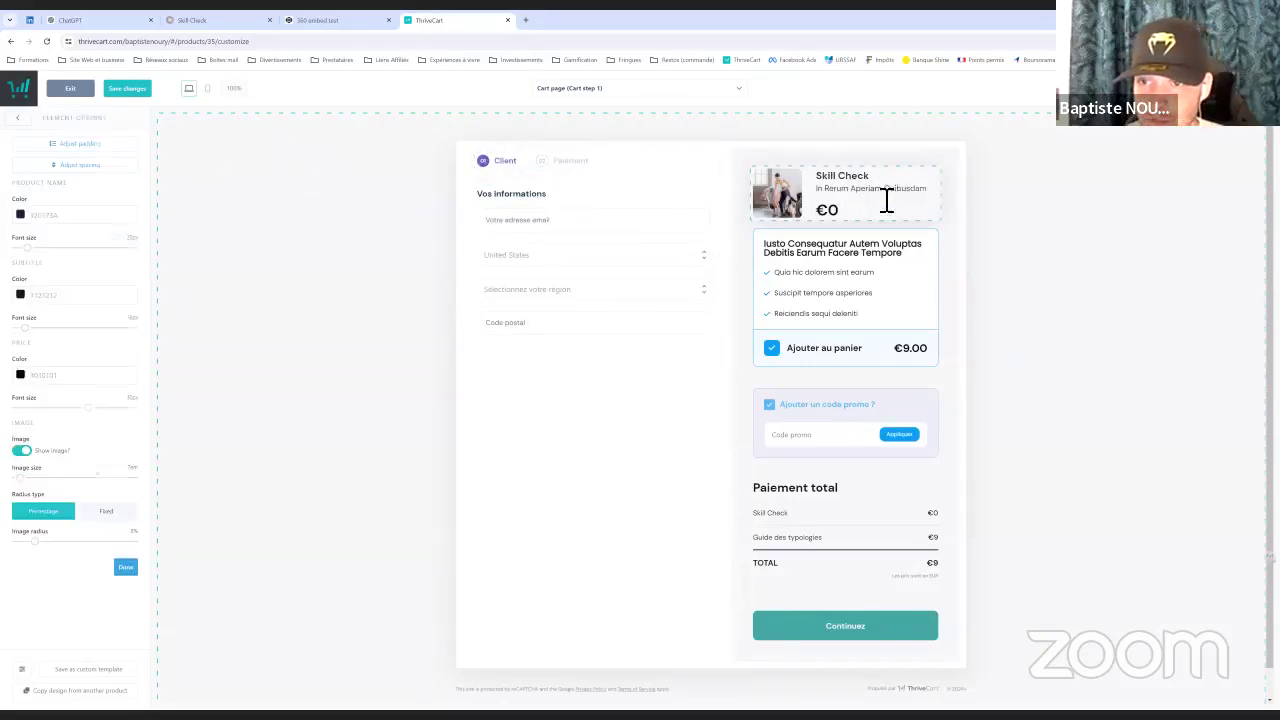
click(931, 200)
drag(934, 197, 856, 200)
key(BackSpace)
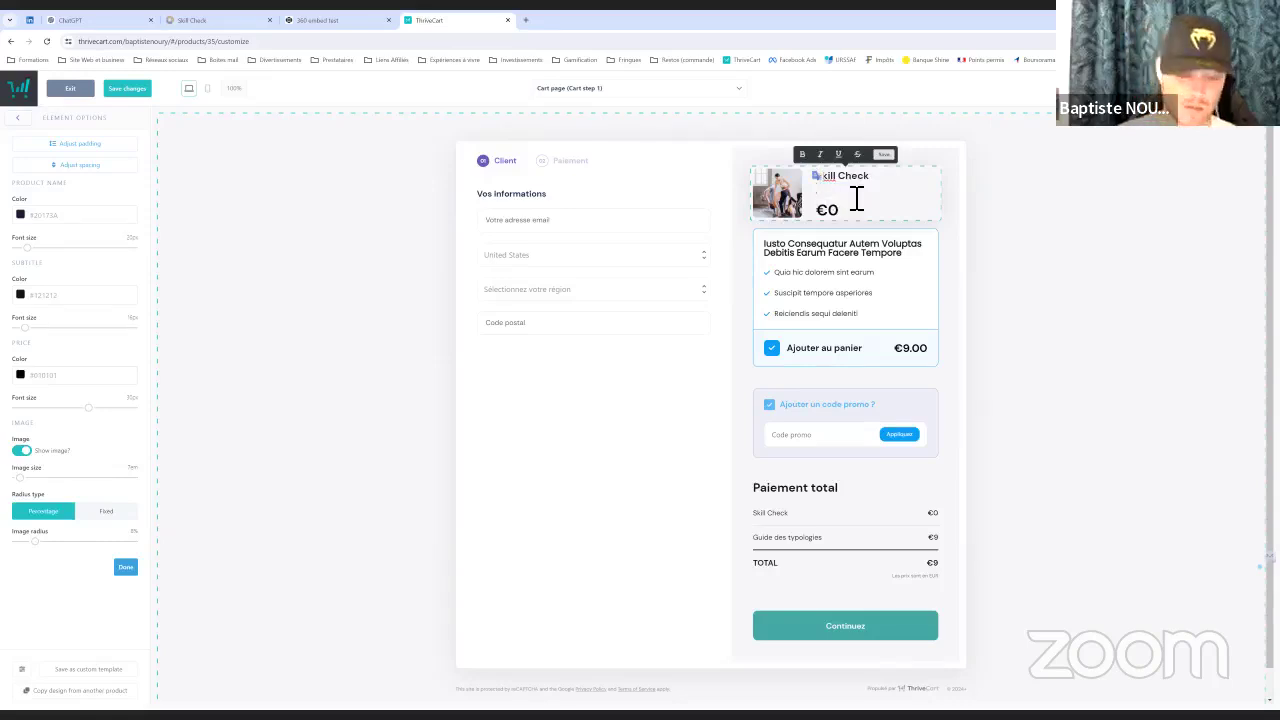
text(Découvre)
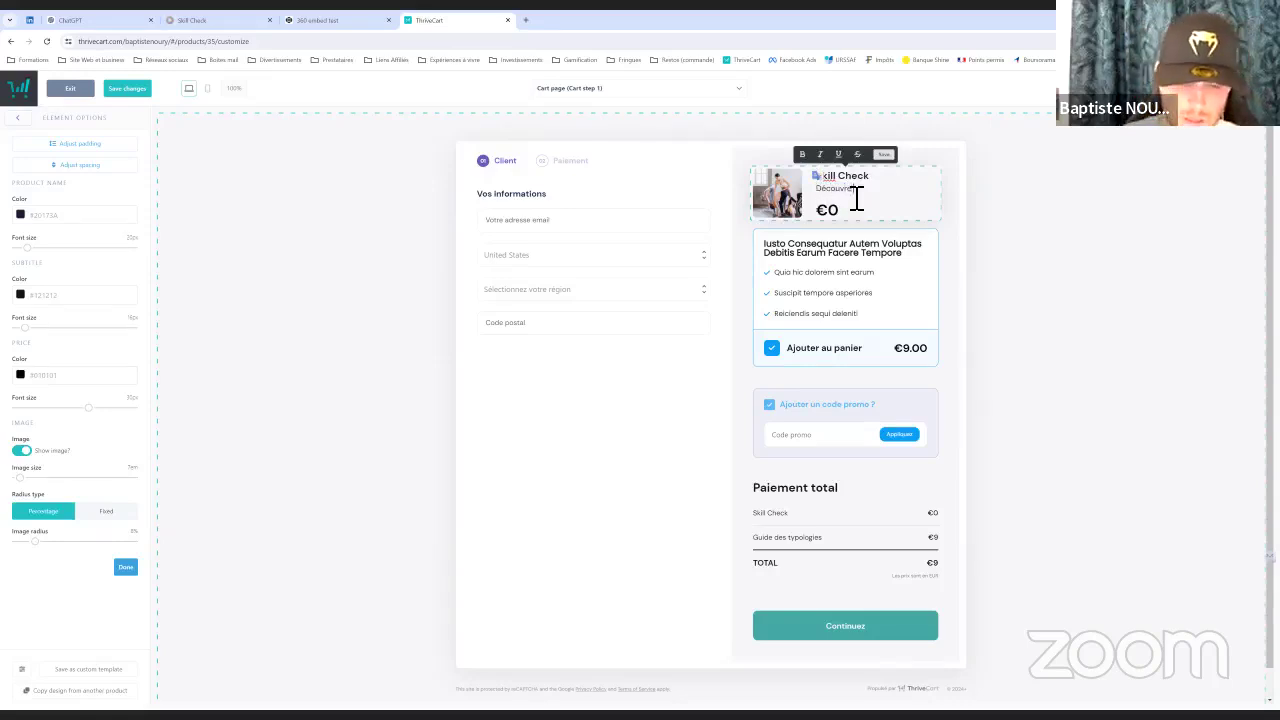
text( un niveau de busine)
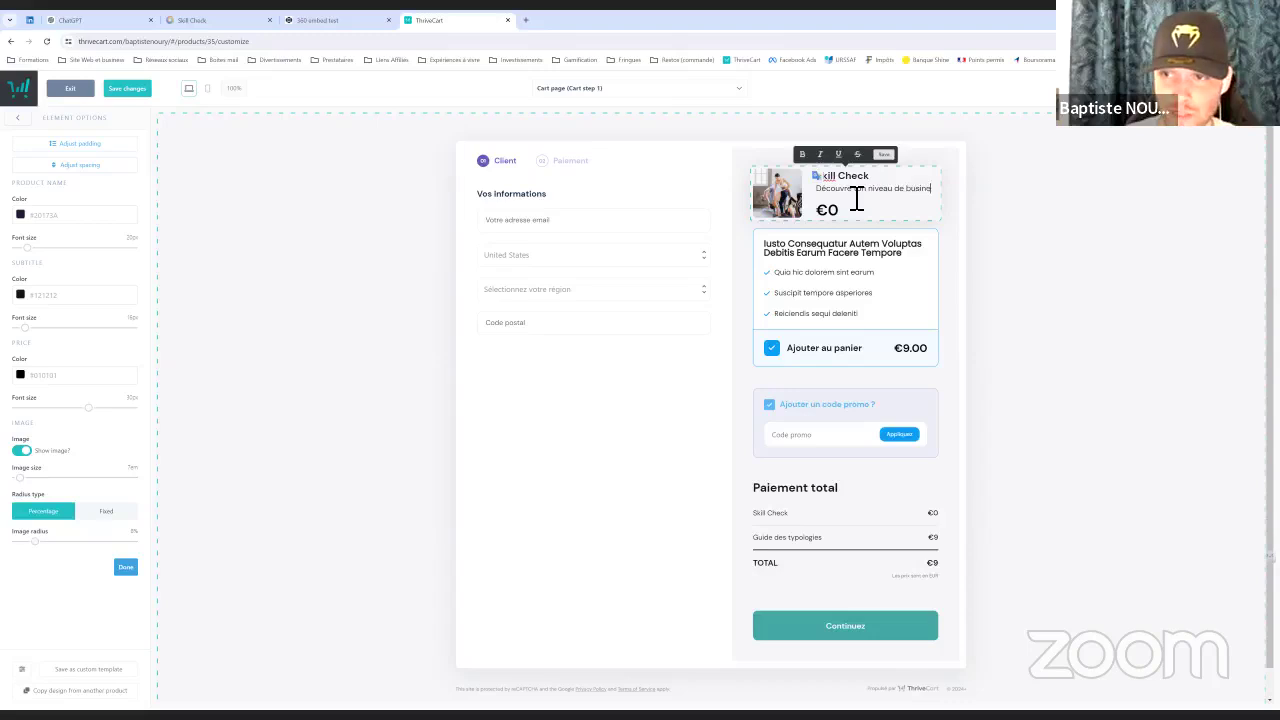
text(ss gratuitement)
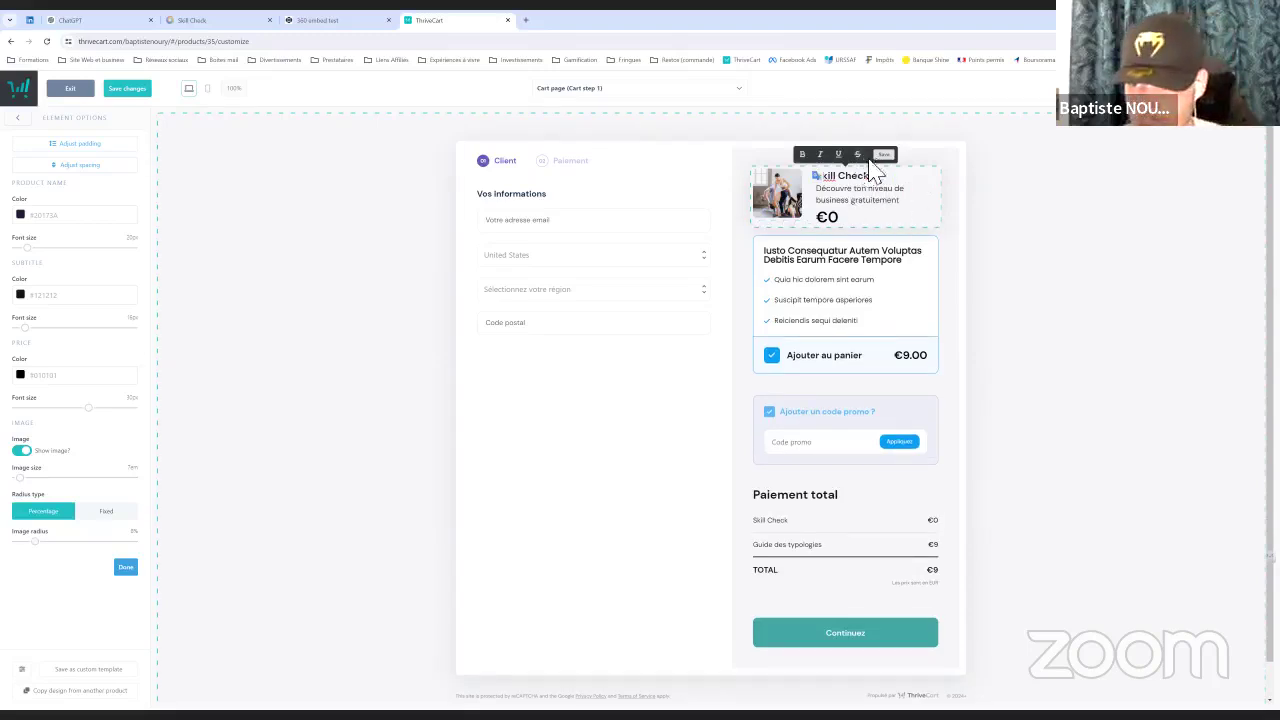
click(884, 154)
Replace the order bump's placeholder title with 'OFFRE SPECIALE SUR LE GUIDE DES TYPOLOGIES DE JOUEUR ENTREPRENEUR'
click(843, 262)
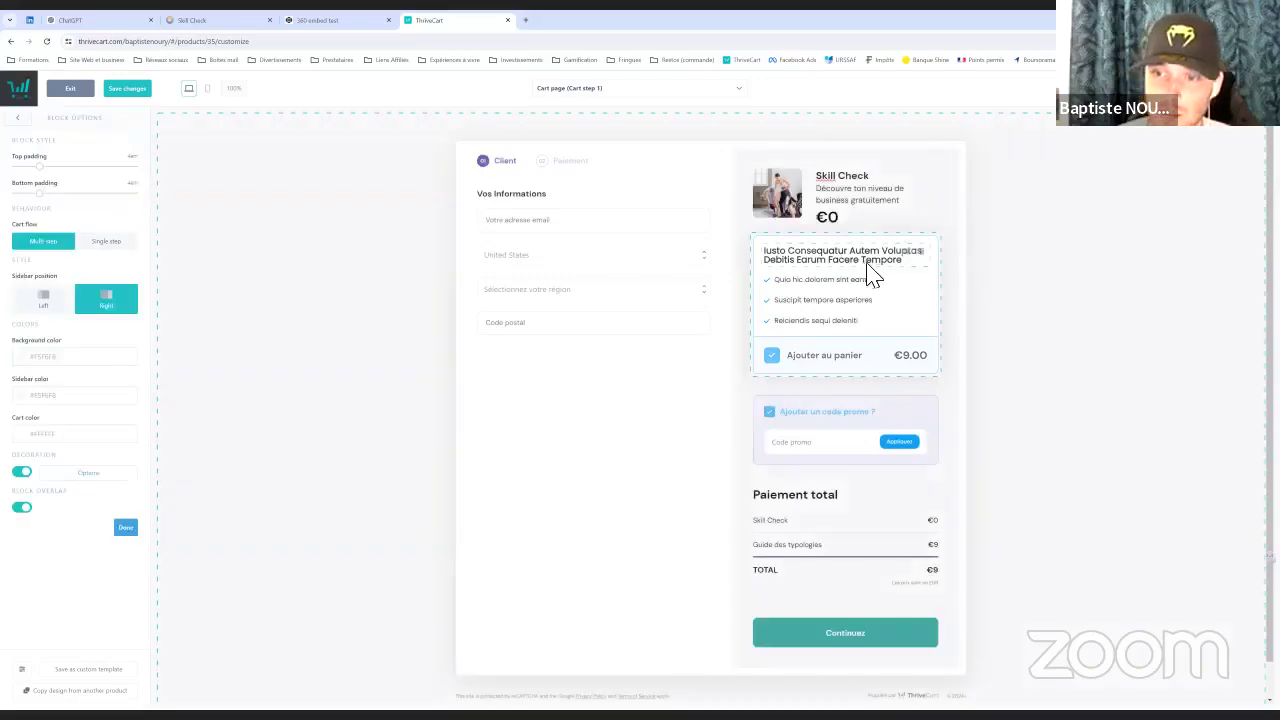
click(906, 265)
drag(912, 265, 777, 263)
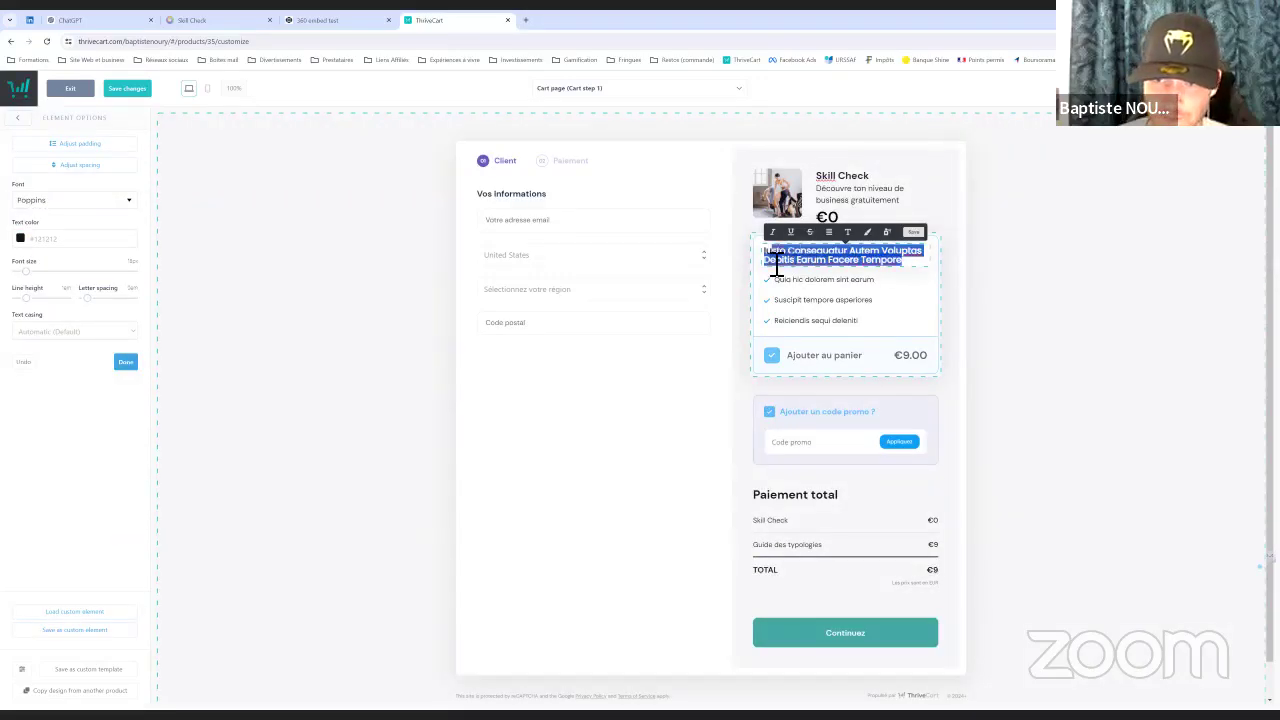
key(BackSpace)
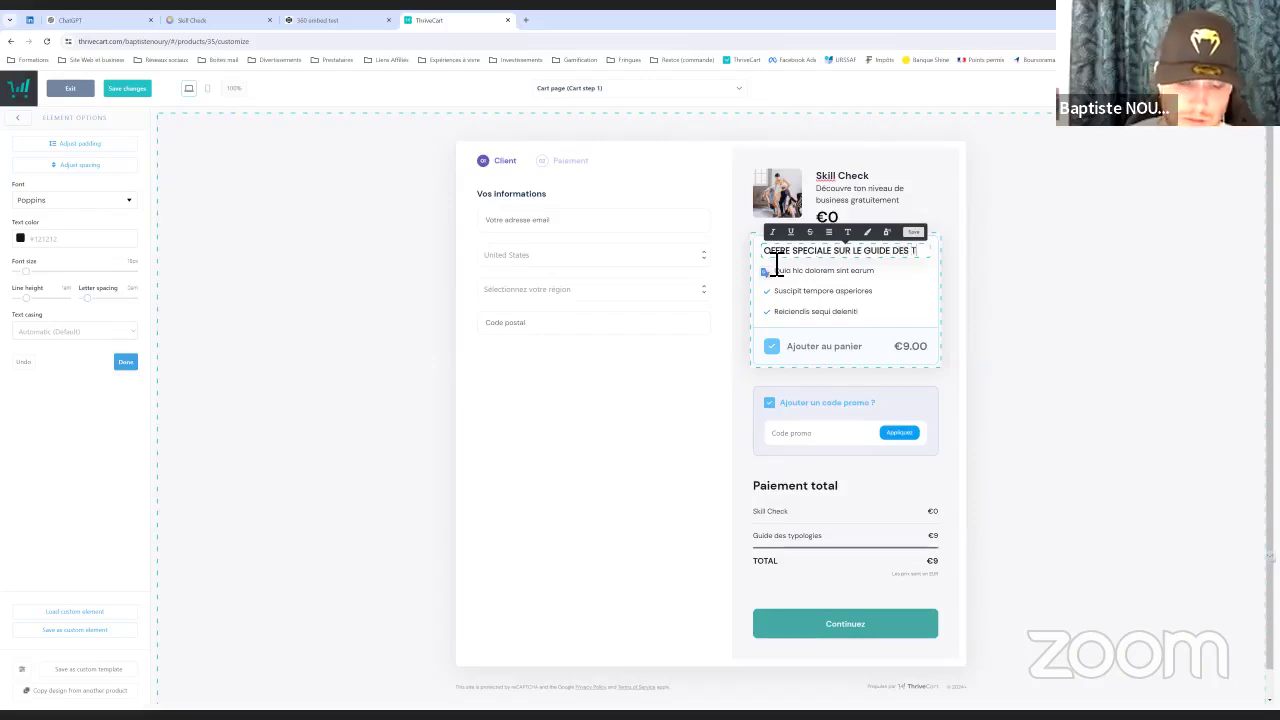
text(OLOGIES DE JOUEU)
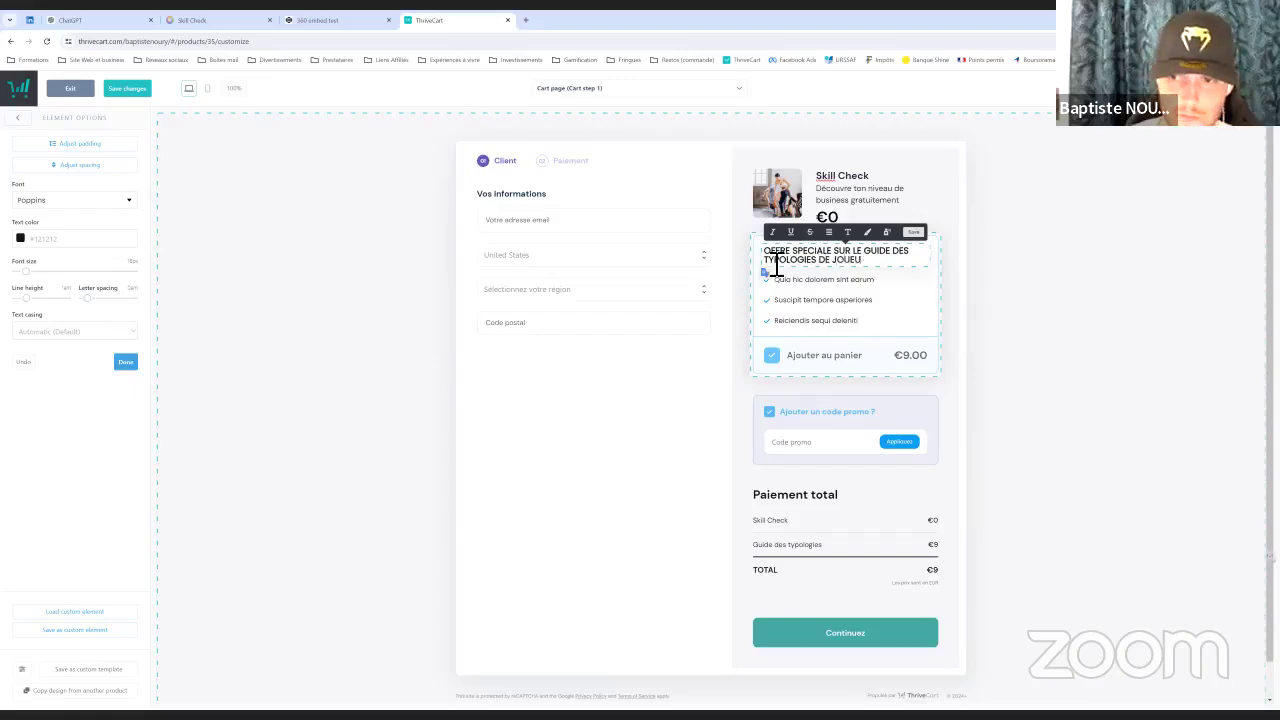
text(R ENTREPRENEUR)
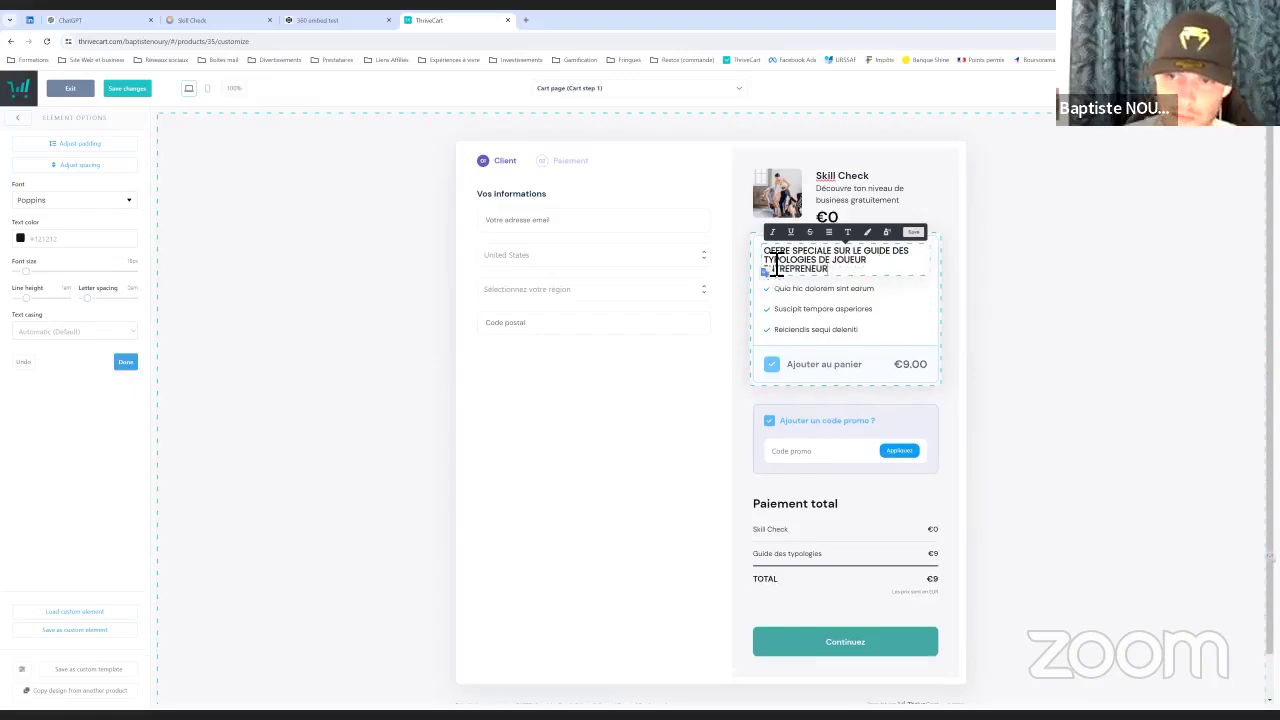
Rewrite the first two bump bullets: the 448-page book and the private members' area
click(886, 305)
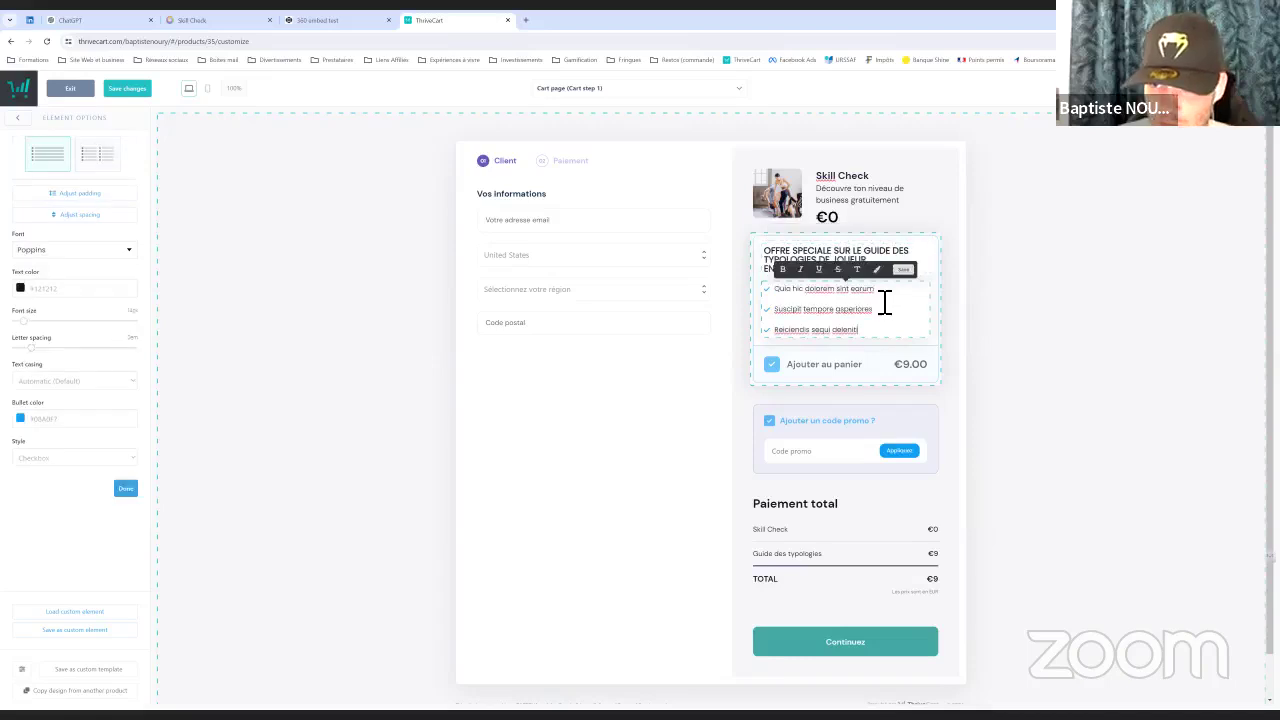
drag(874, 289, 789, 300)
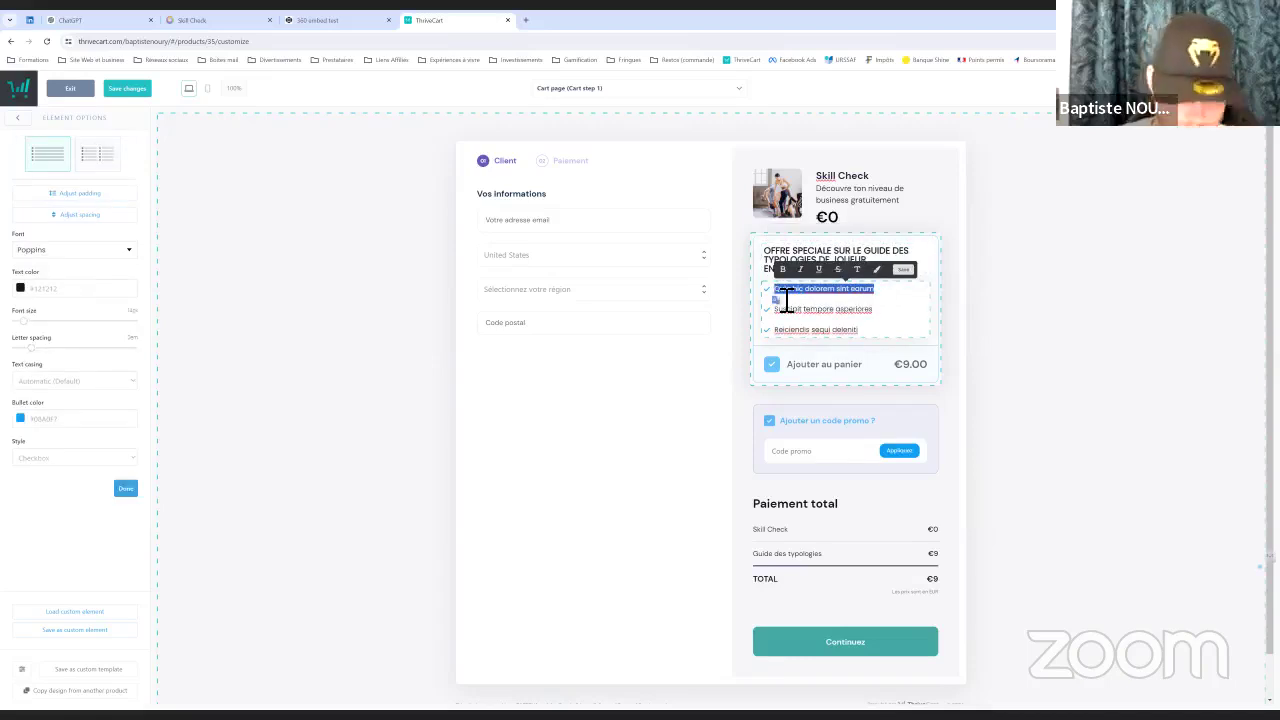
key(BackSpace)
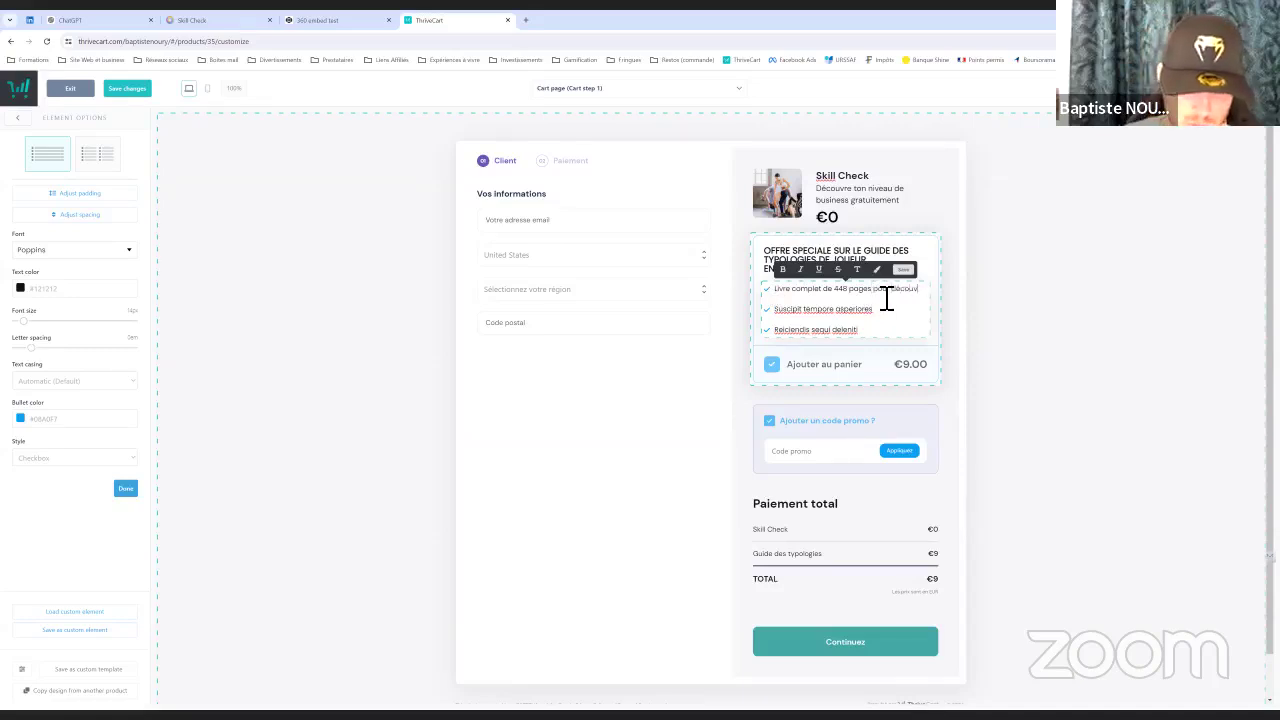
text(rir ()
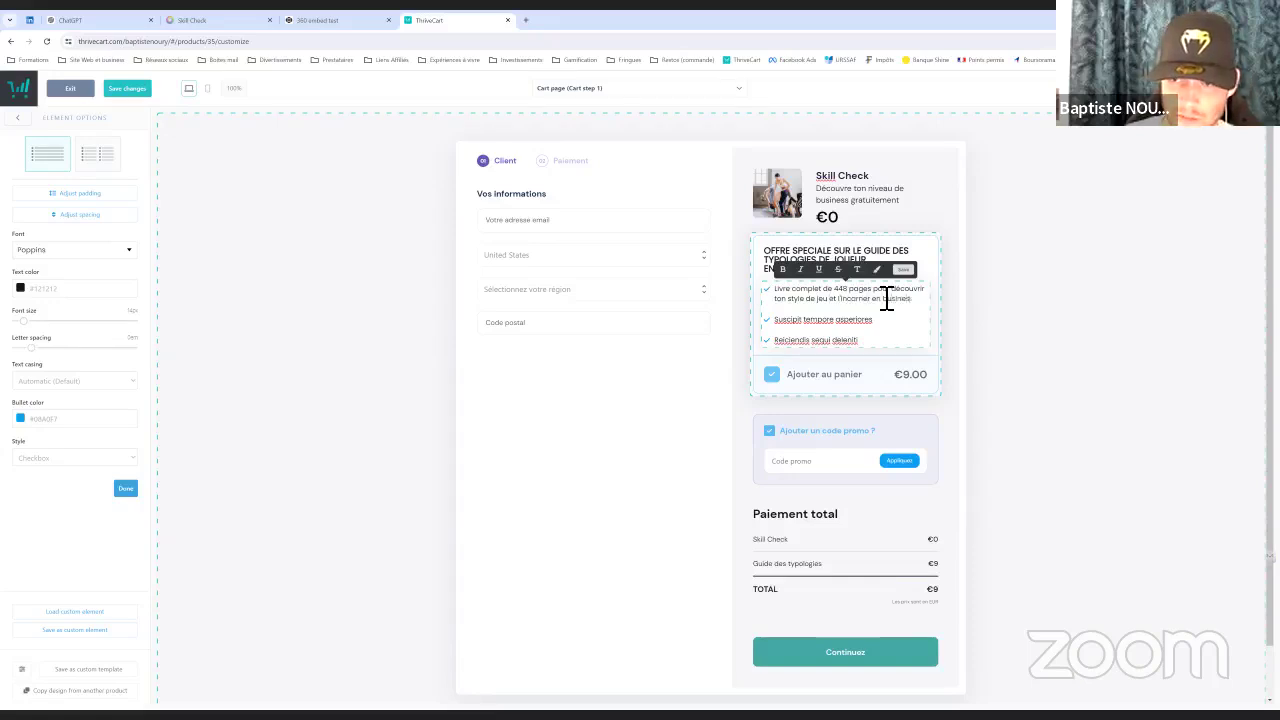
drag(885, 328, 787, 330)
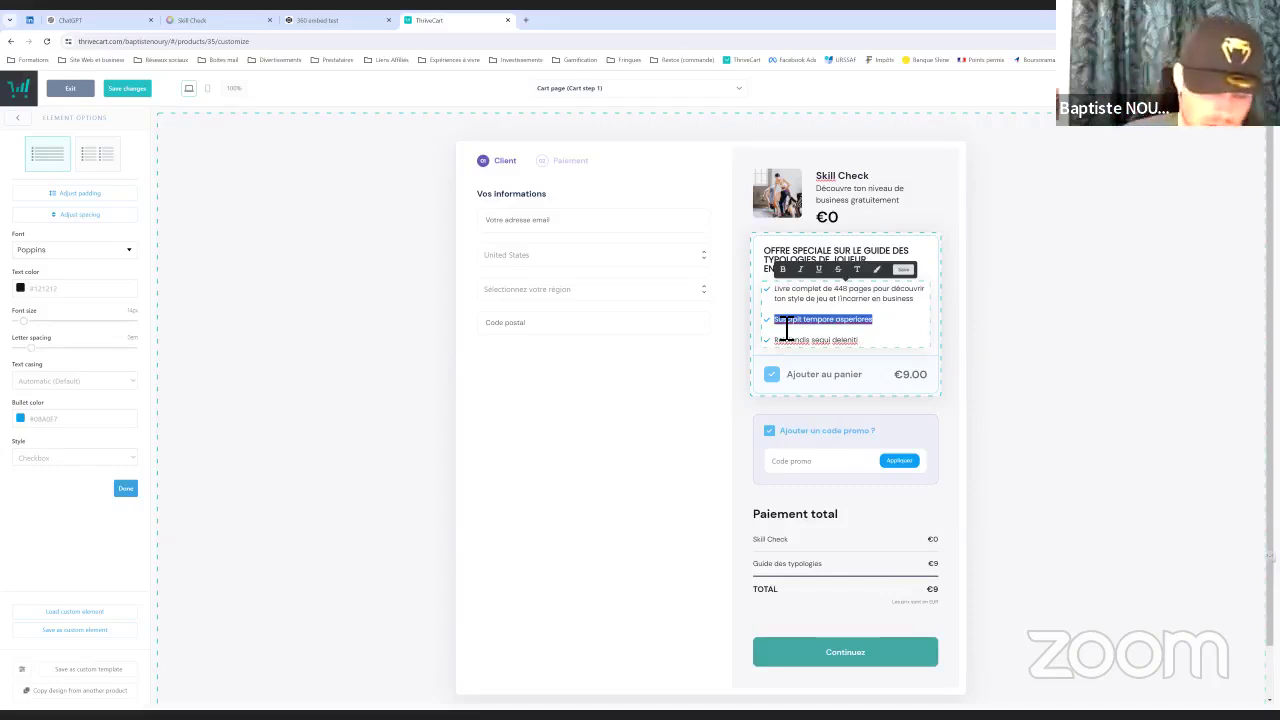
text(Le)
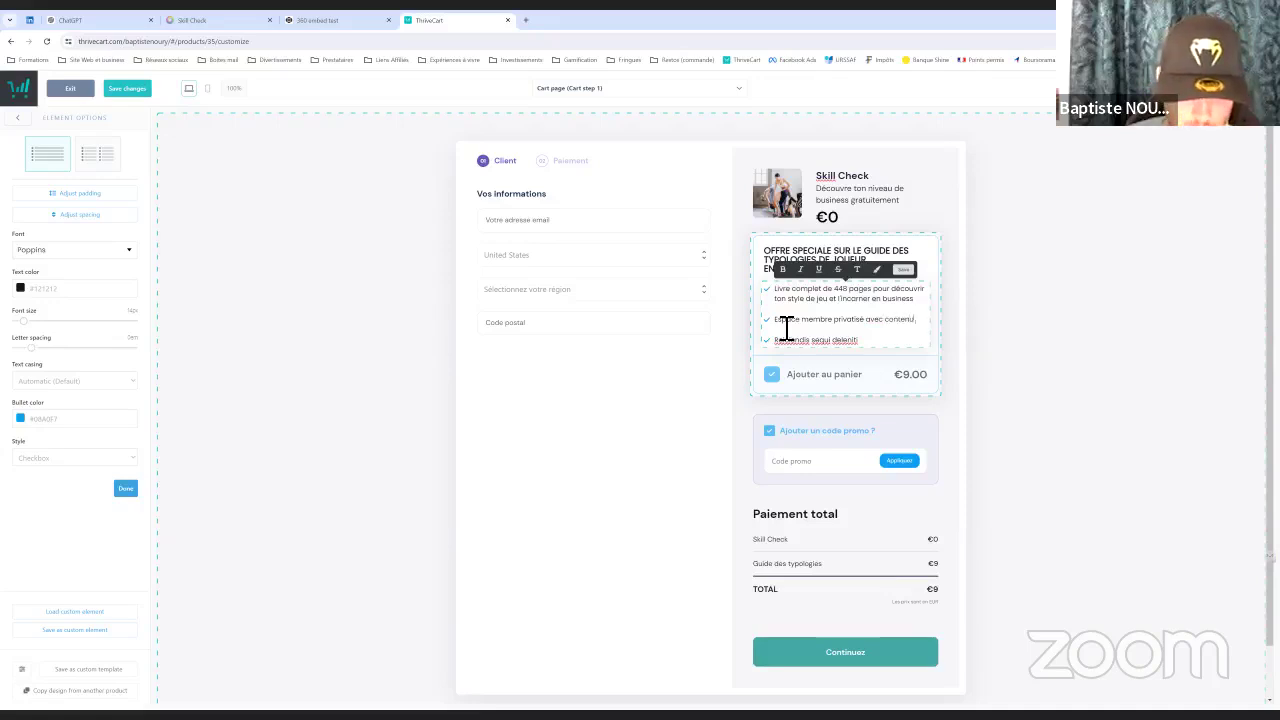
text(de)
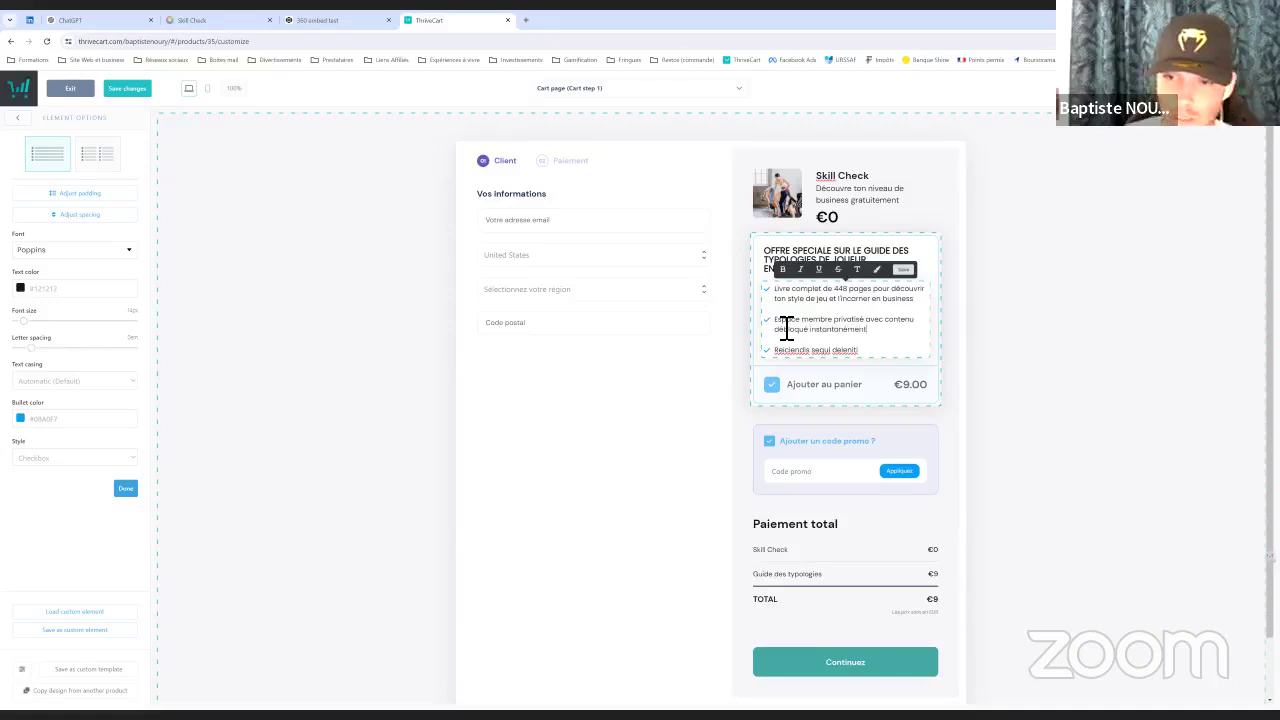
Rewrite the third bullet about the 20+ resources and save the cart page
drag(860, 352, 785, 360)
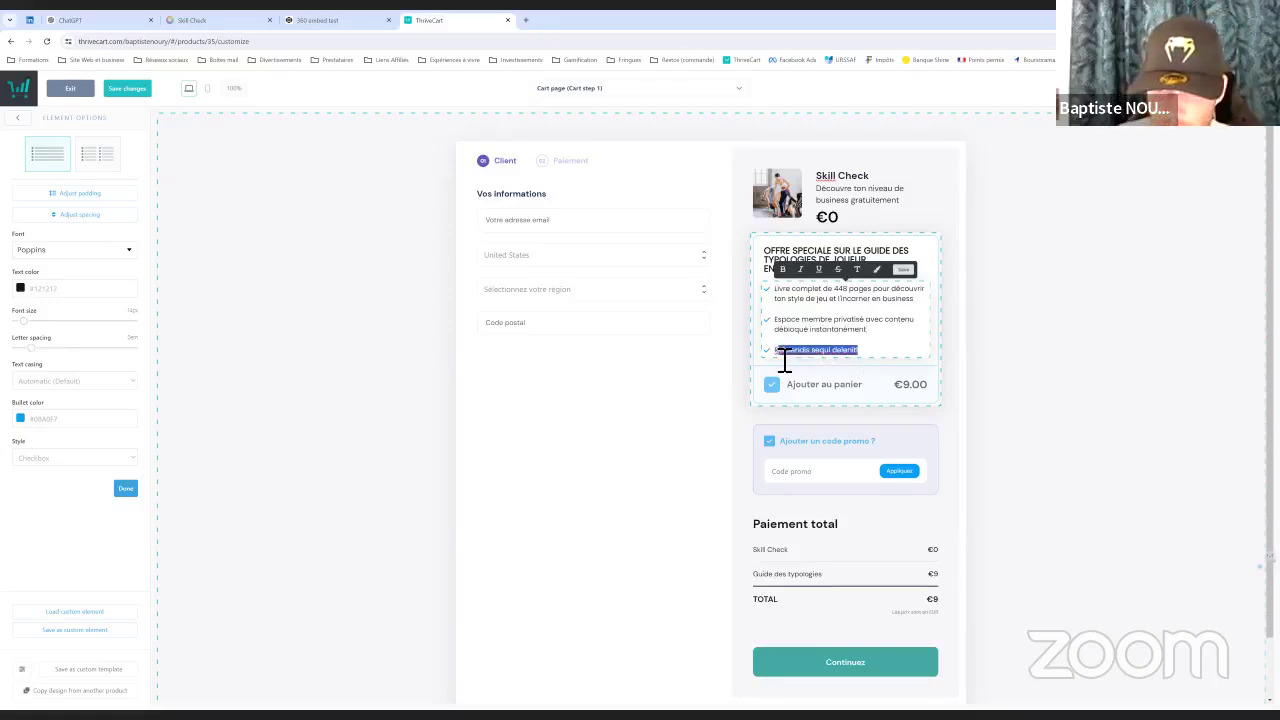
key(BackSpace)
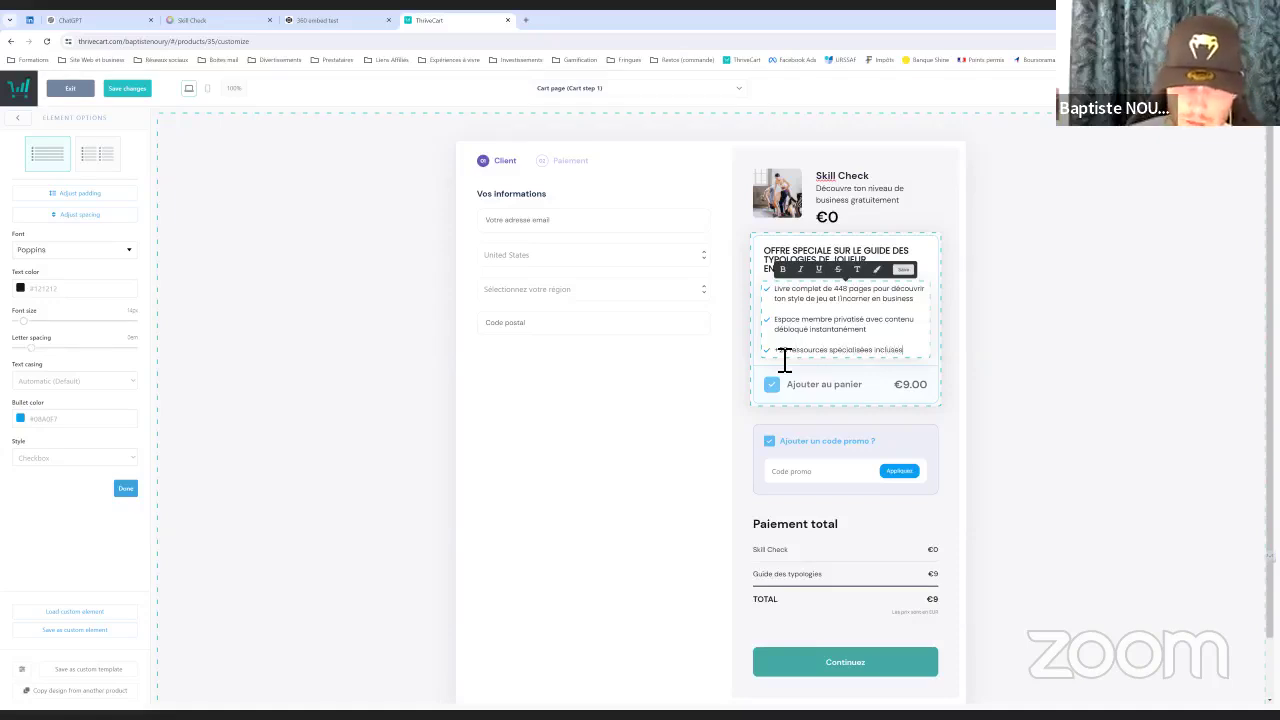
click(740, 270)
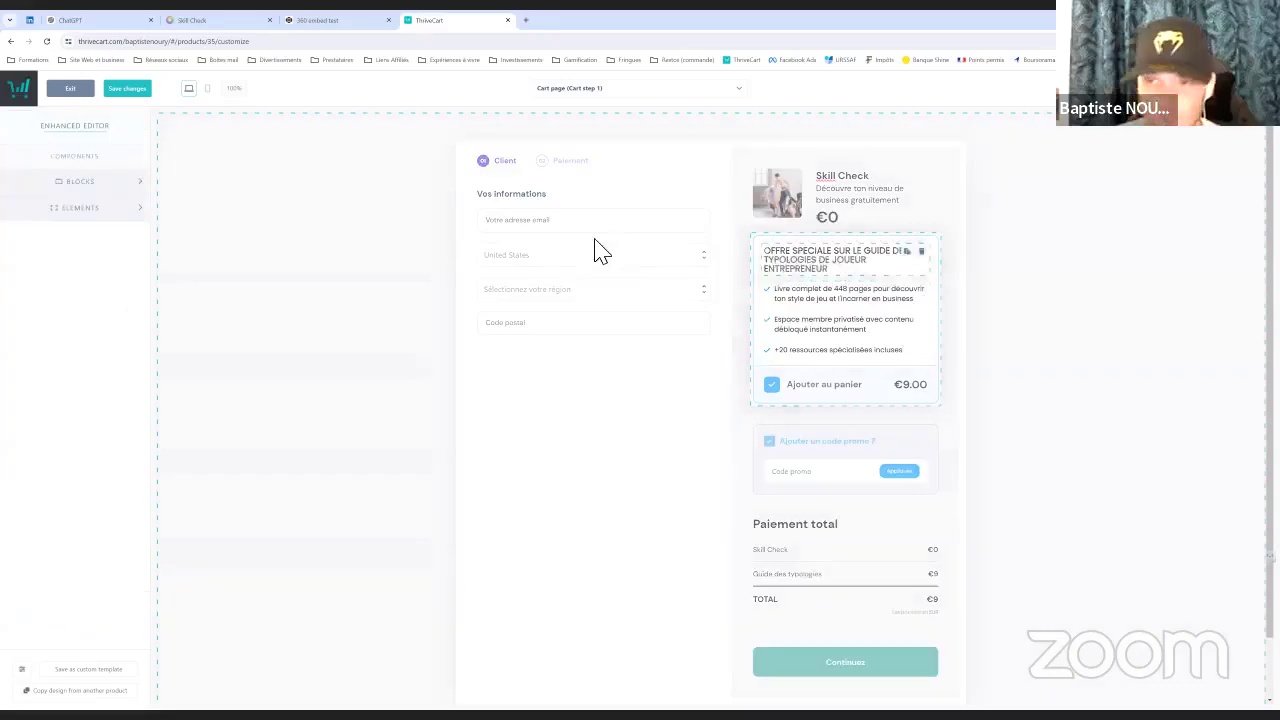
click(127, 89)
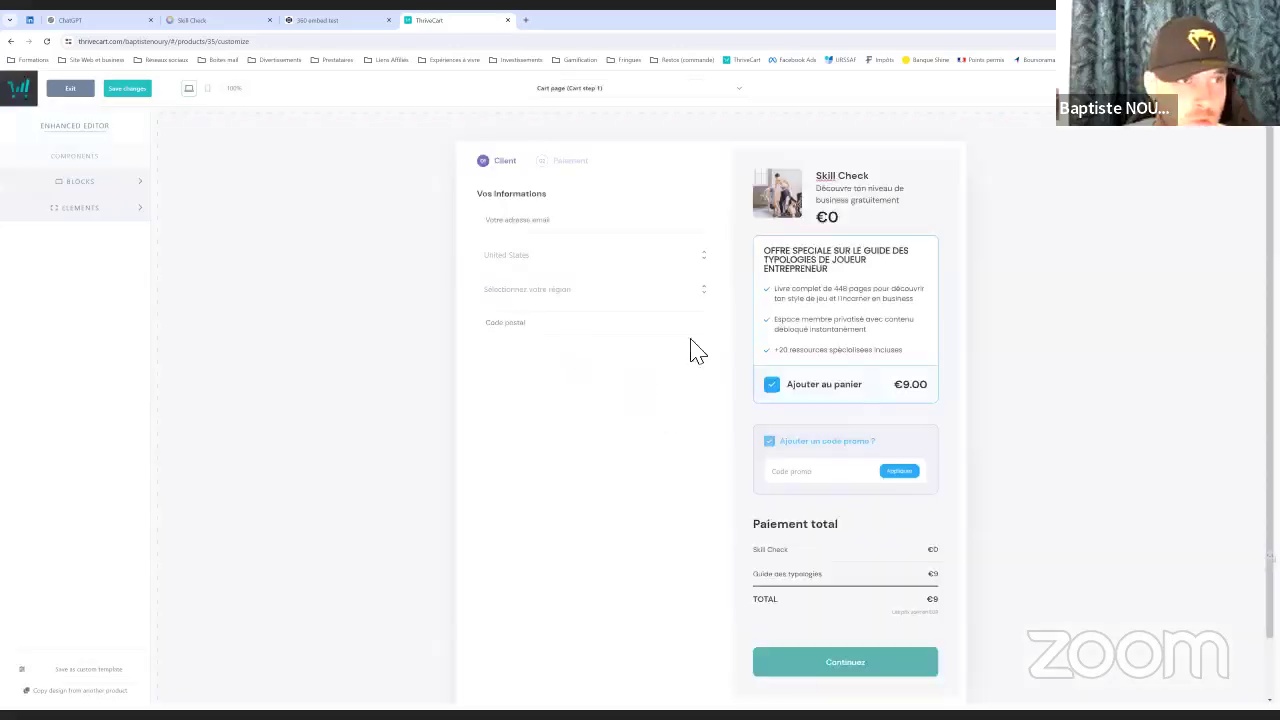
Enable the customer name field, set VAT number to Enabled (Optional), and show a terms checkbox
click(580, 312)
click(512, 255)
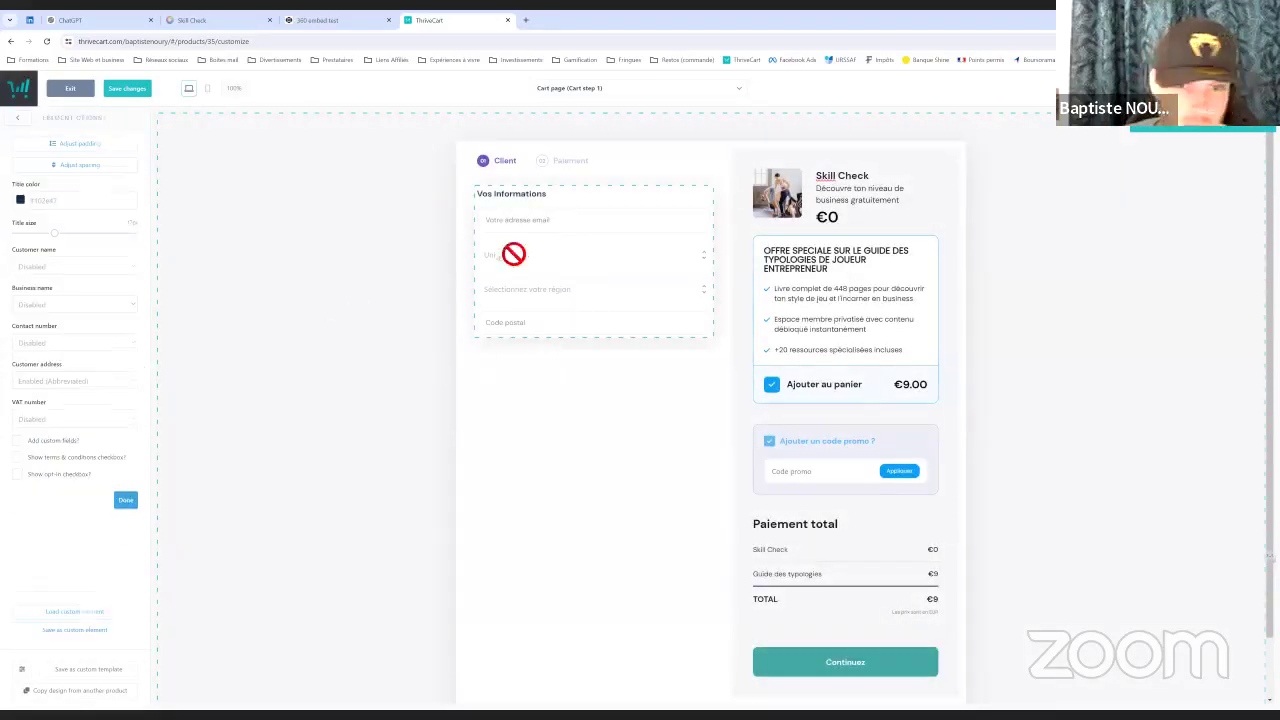
click(43, 426)
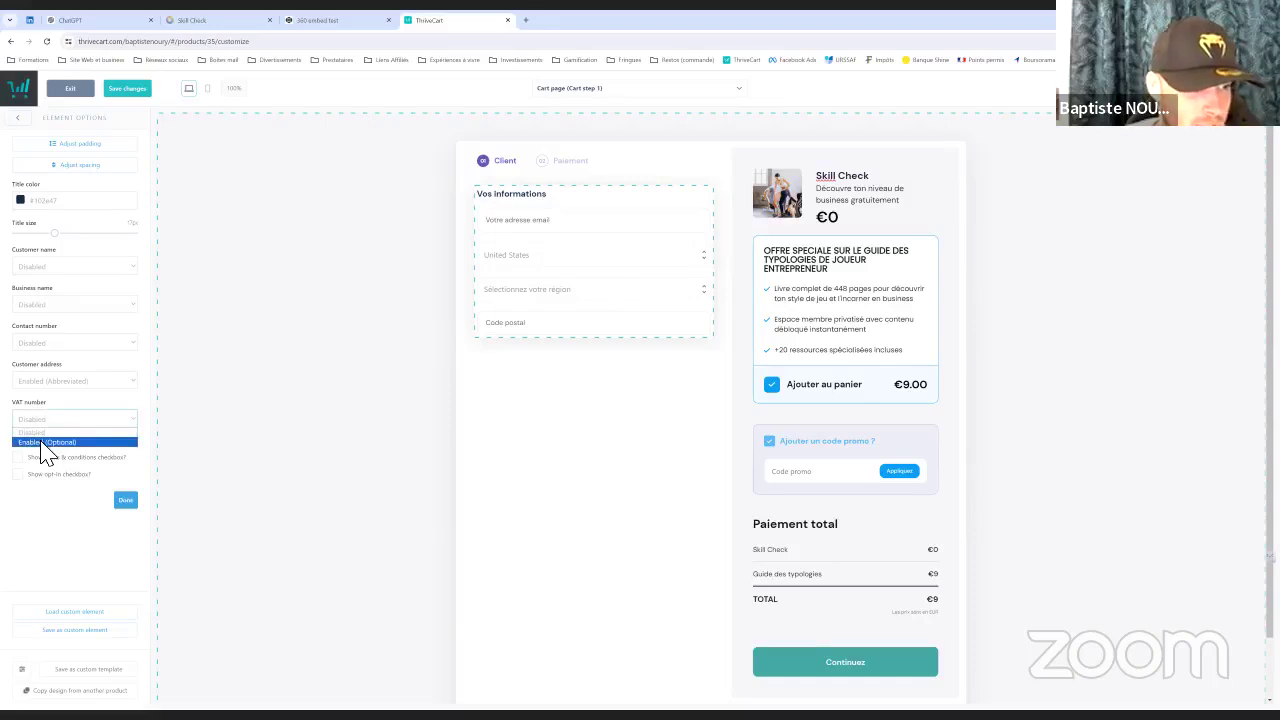
click(42, 443)
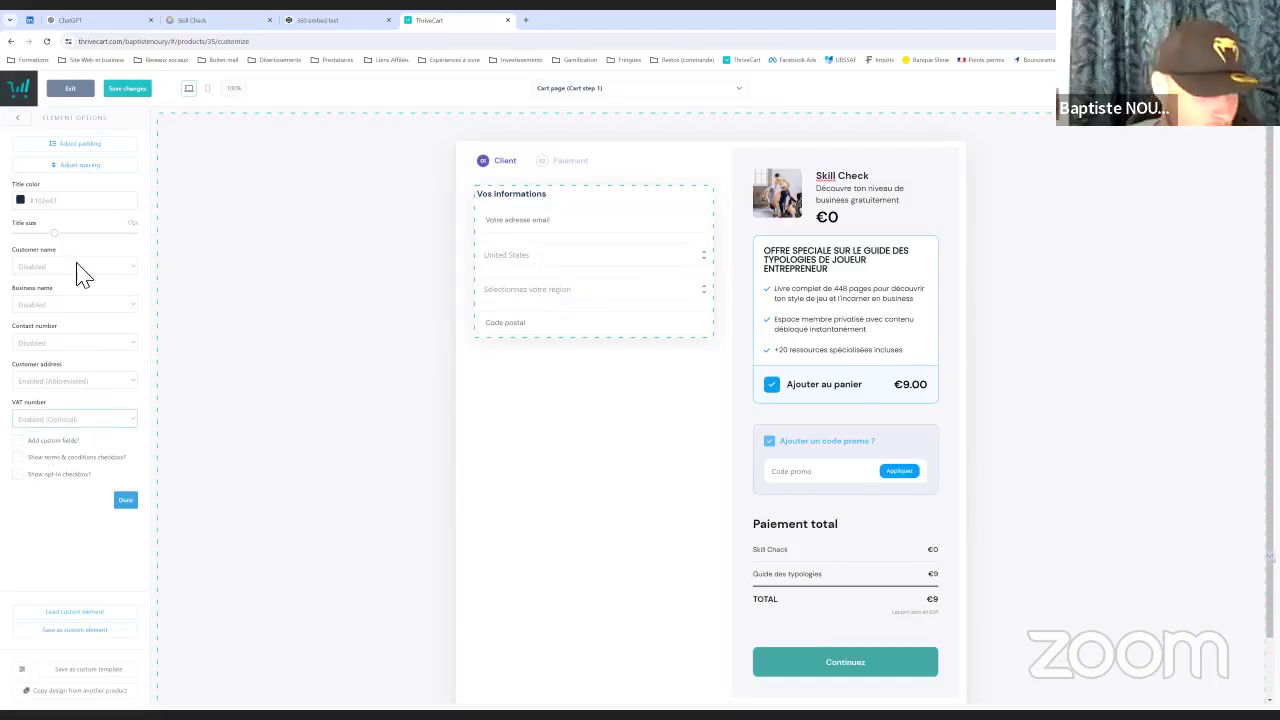
click(44, 268)
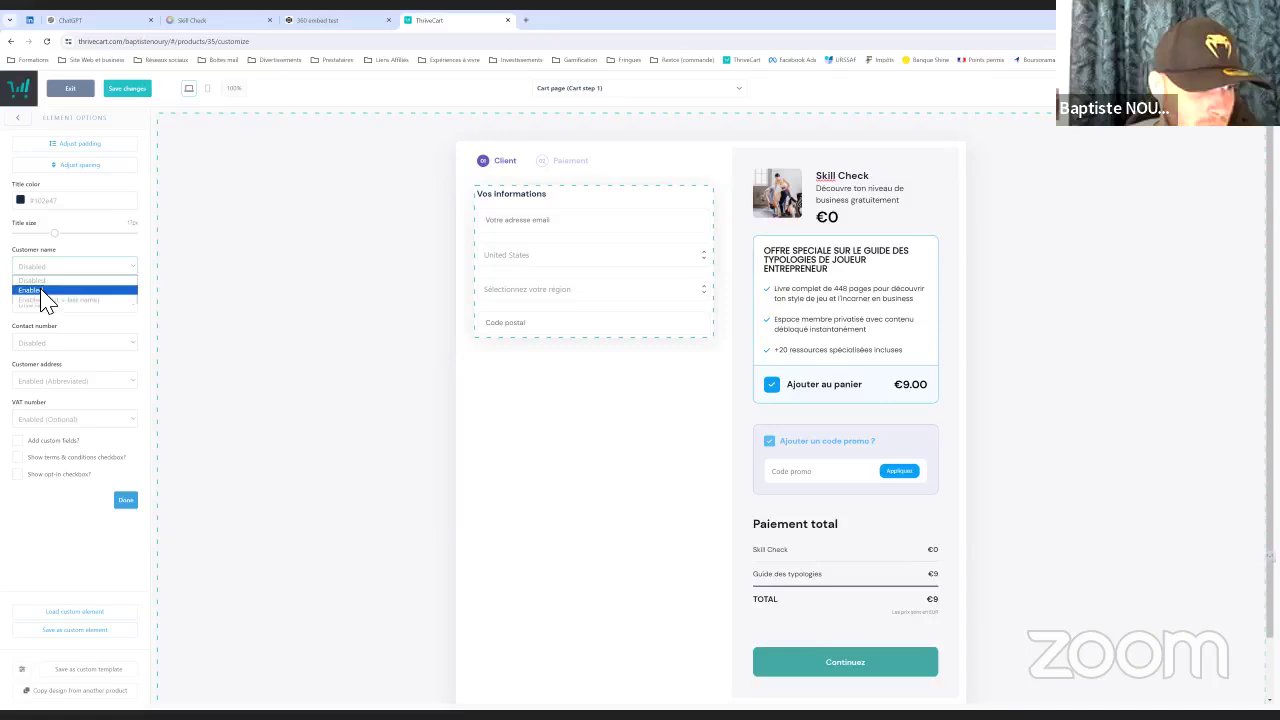
click(135, 290)
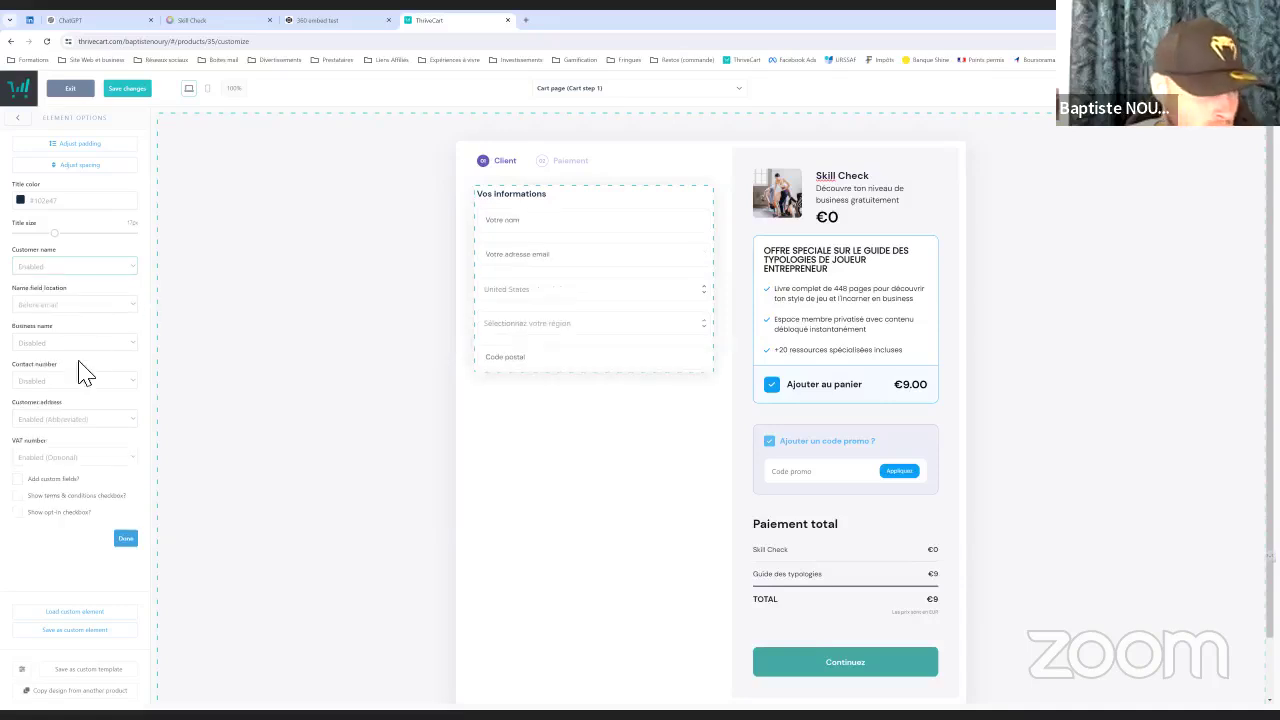
click(28, 496)
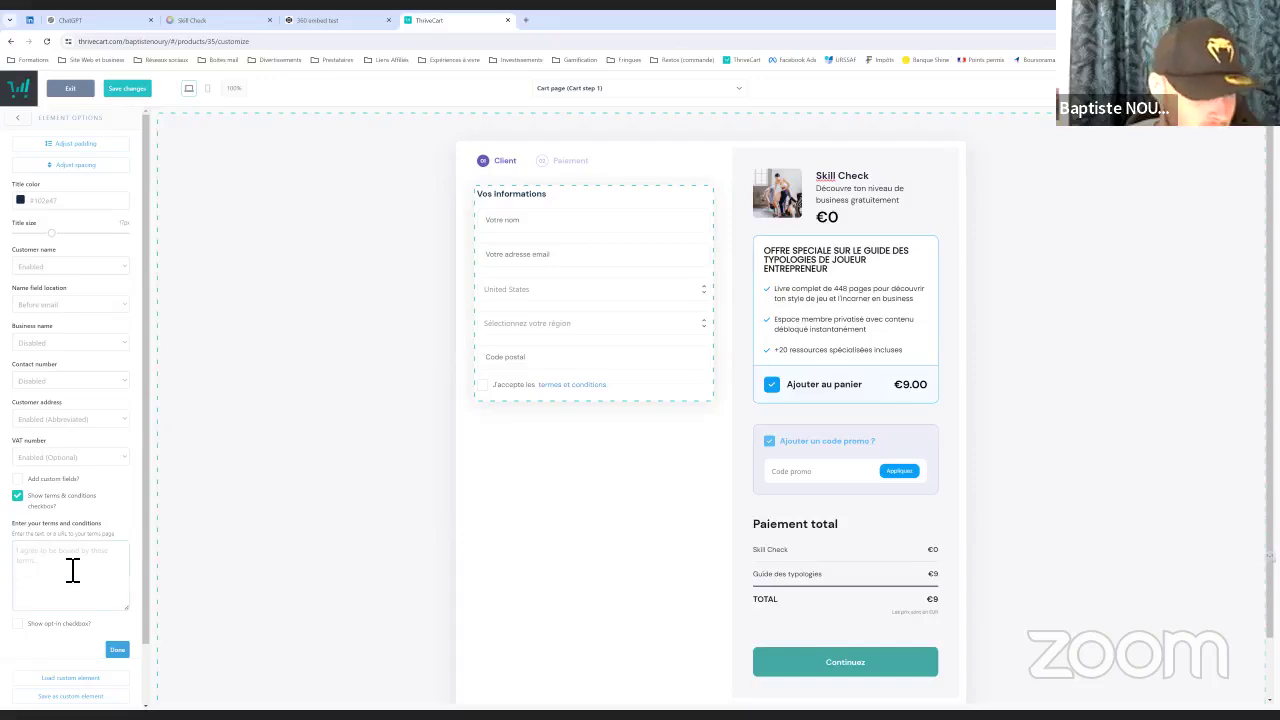
Copy the Mentions légales link address from the personal website's footer, then return to ThriveCart
click(526, 21)
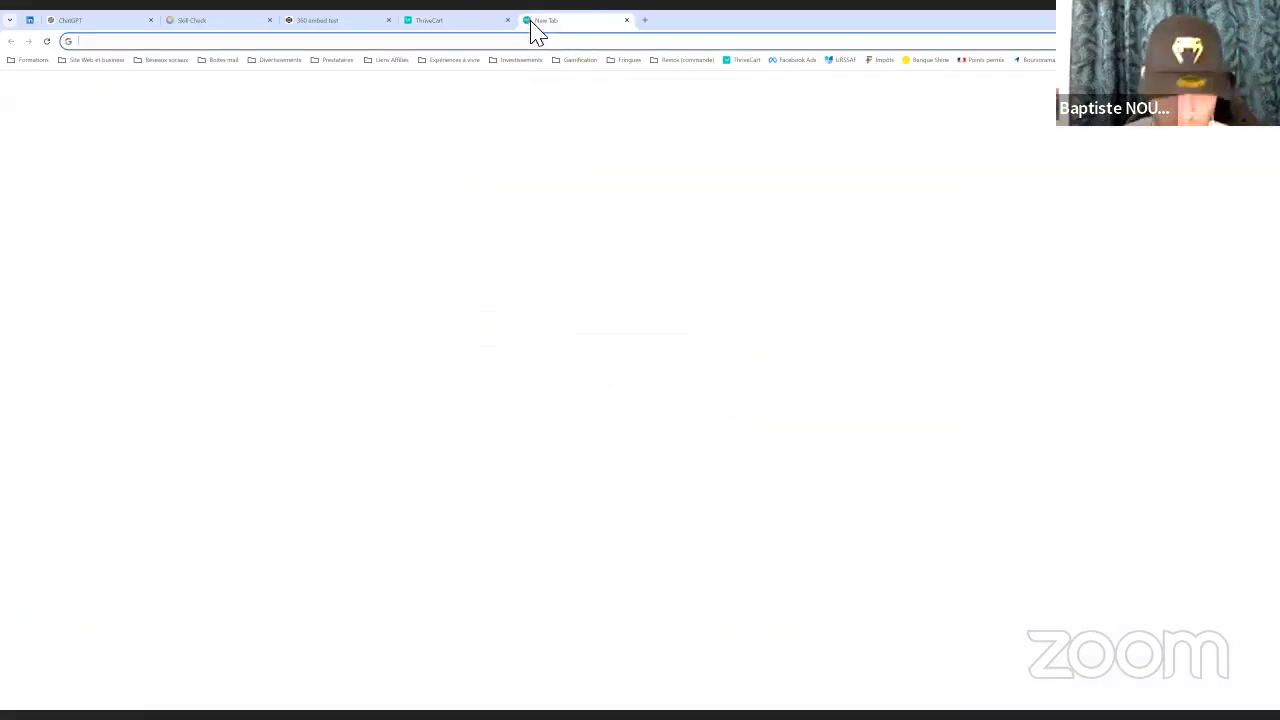
text(baptiste-noury-developpement-personnel.com)
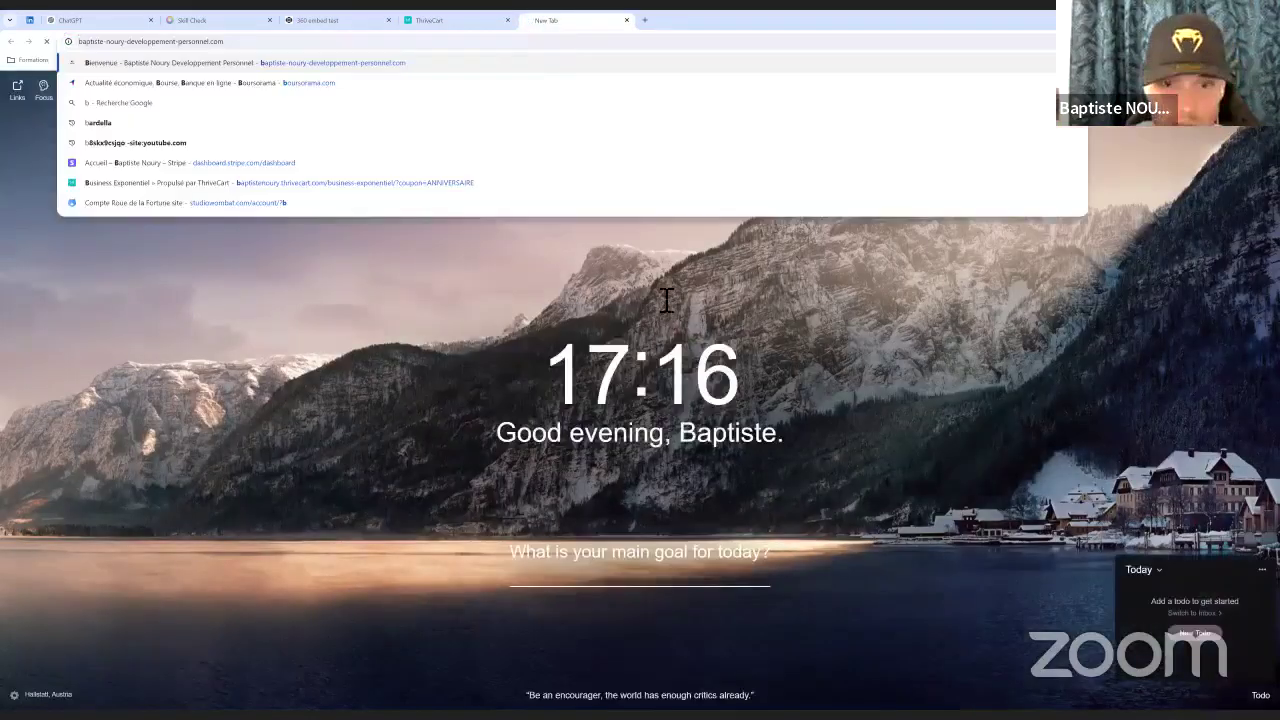
key(Return)
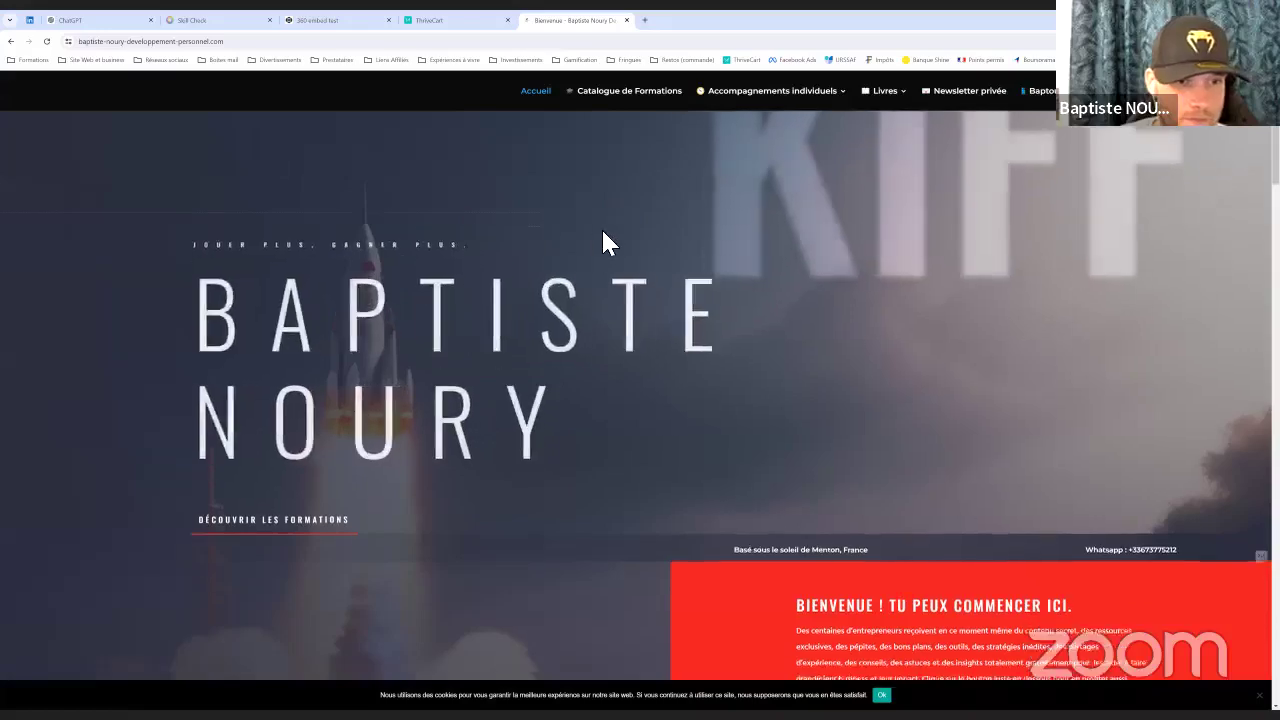
scroll(605, 420, down, 10)
scroll(482, 420, down, 10)
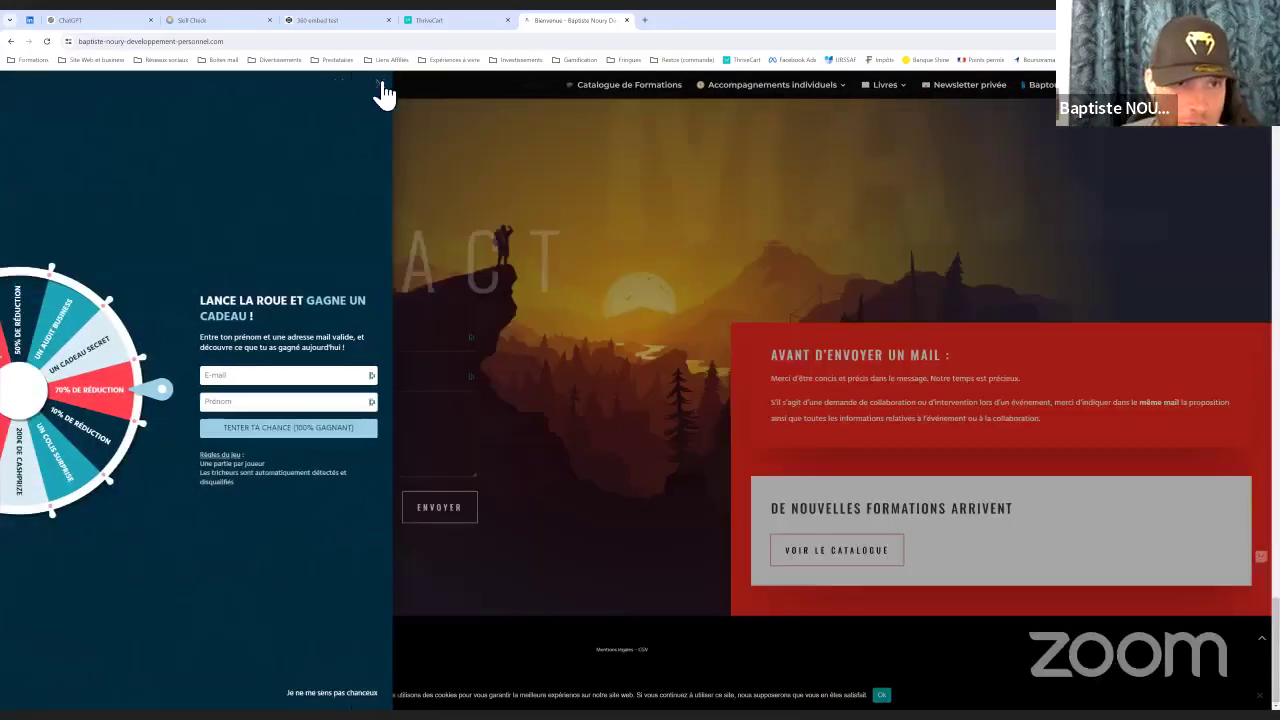
click(600, 394)
right_click(628, 650)
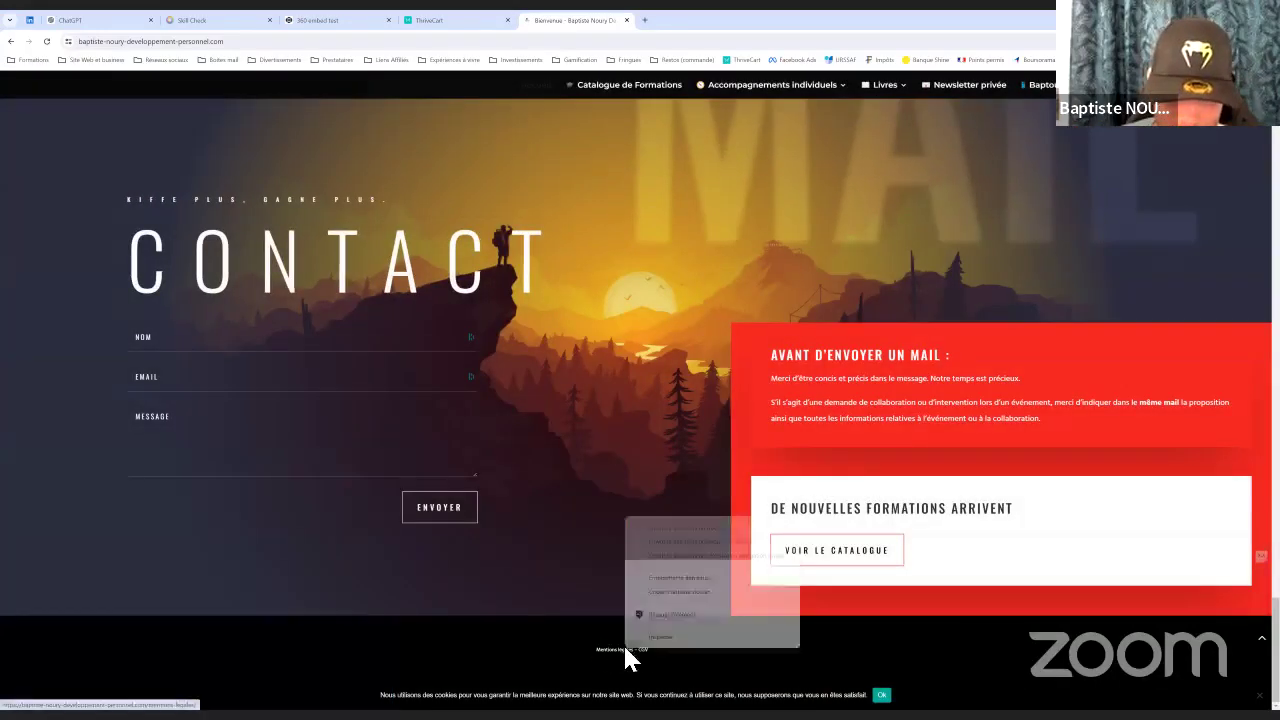
click(680, 591)
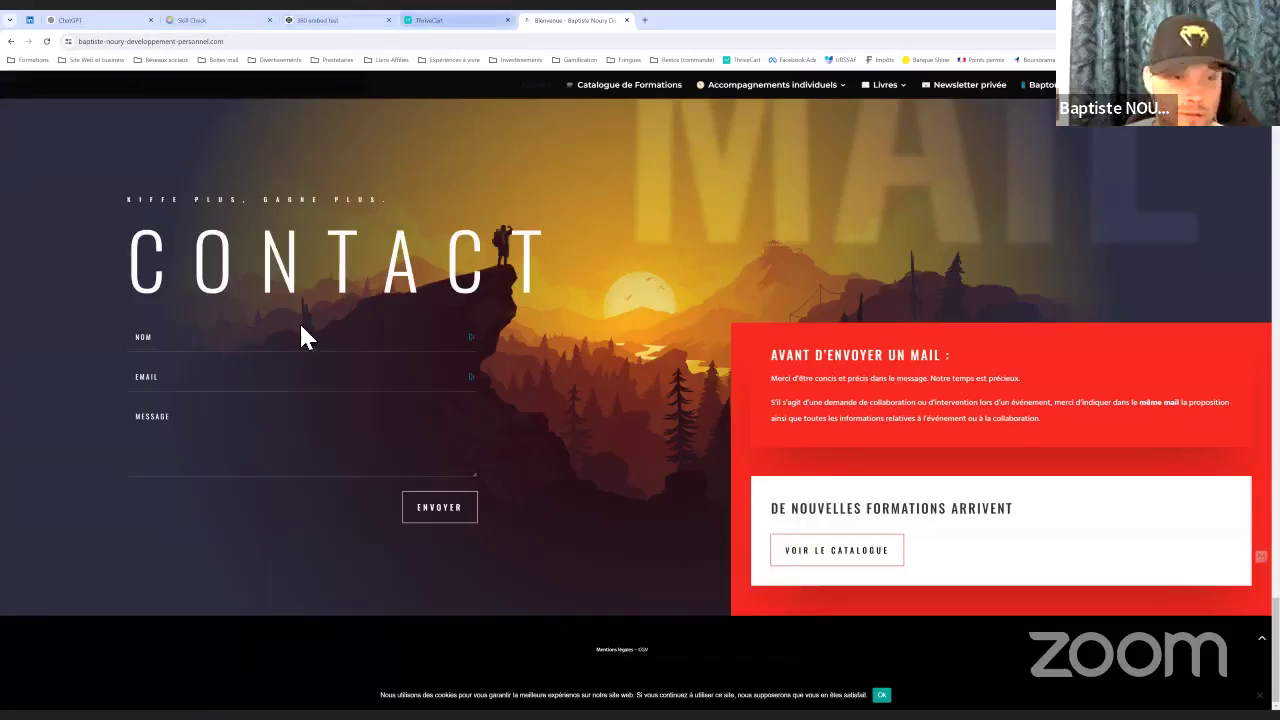
click(430, 20)
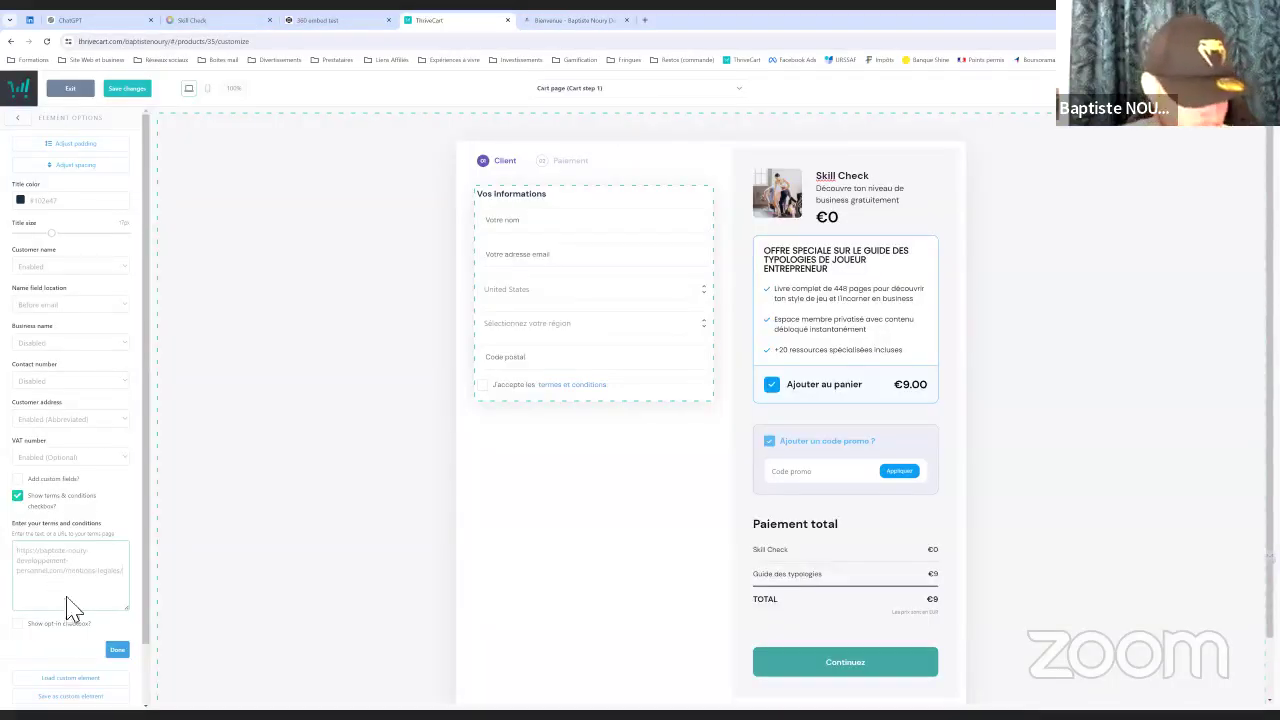
Confirm the terms settings and switch off Show content box on the promo-code block
click(118, 650)
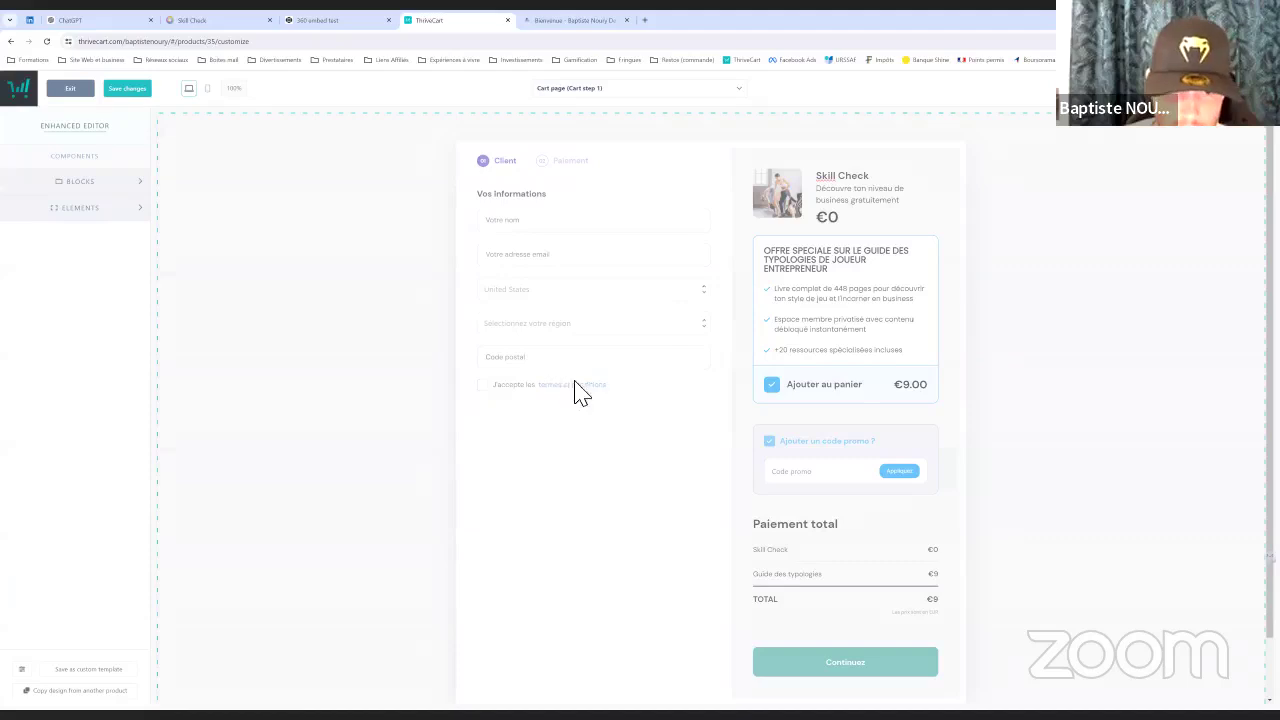
scroll(838, 376, down, 1)
click(845, 393)
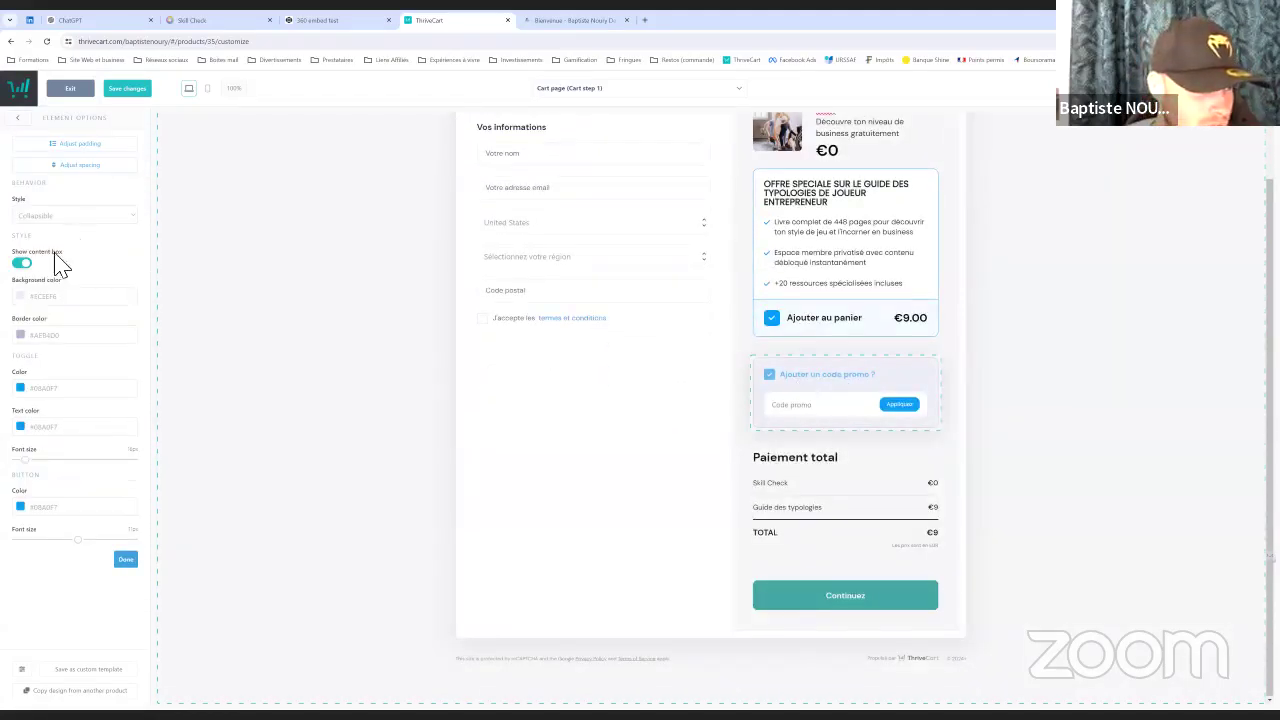
click(28, 266)
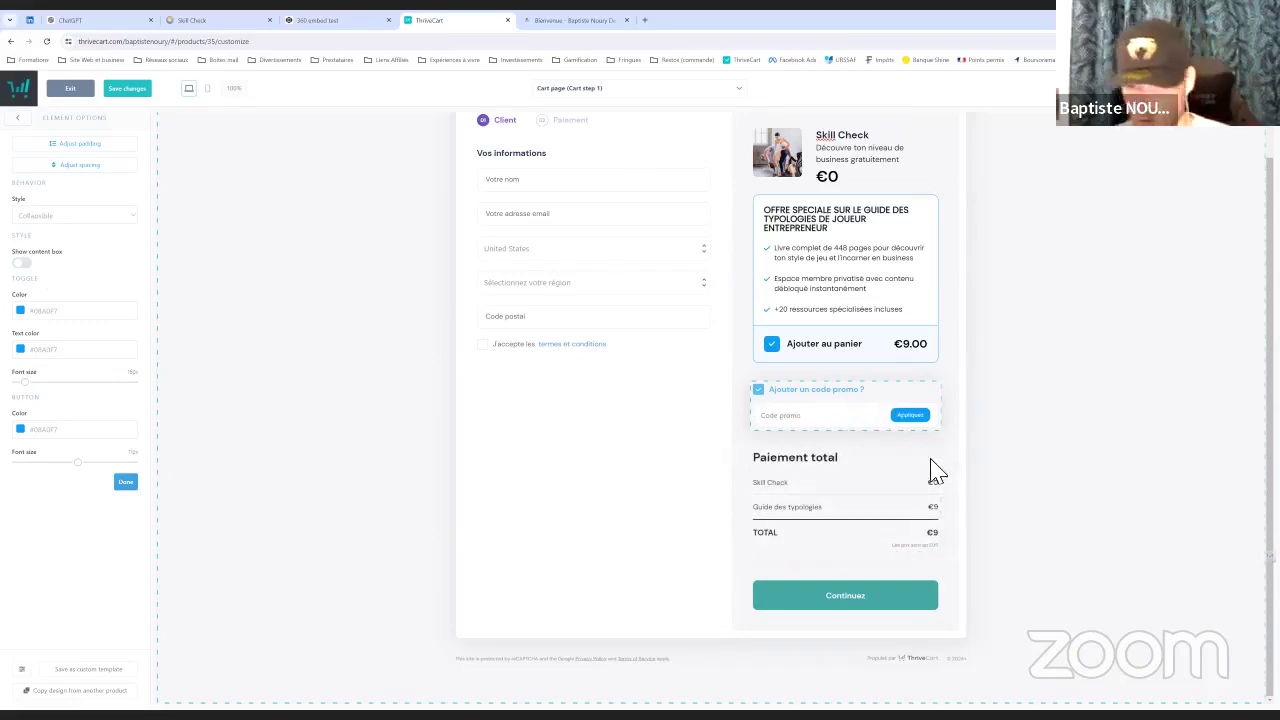
Set the cart block's Cart flow to Single step so details and payment share one page
scroll(870, 393, up, 2)
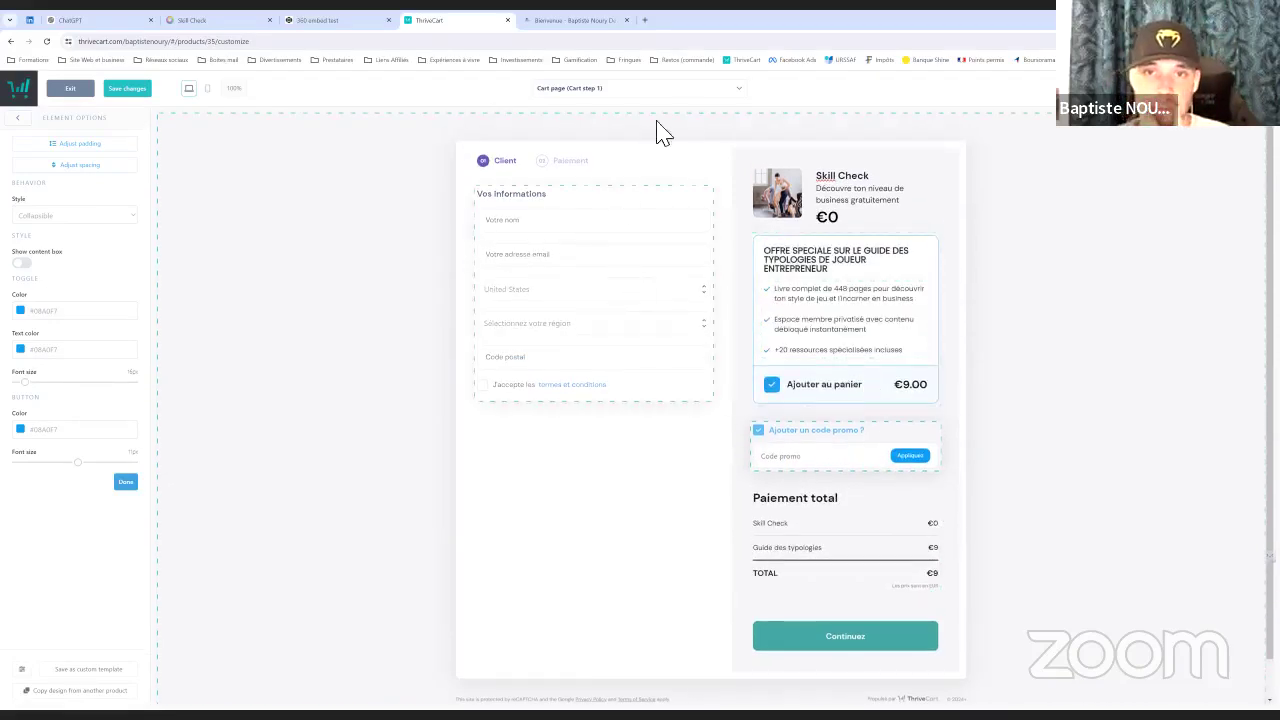
click(699, 91)
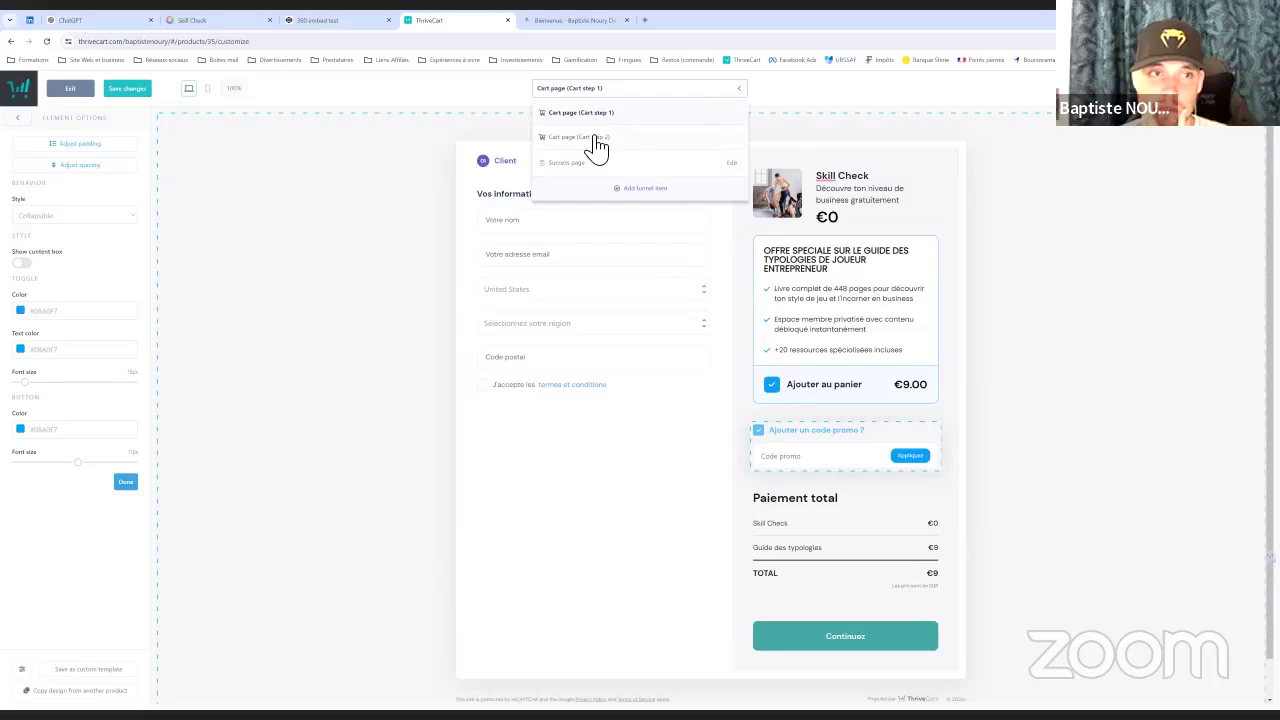
click(345, 243)
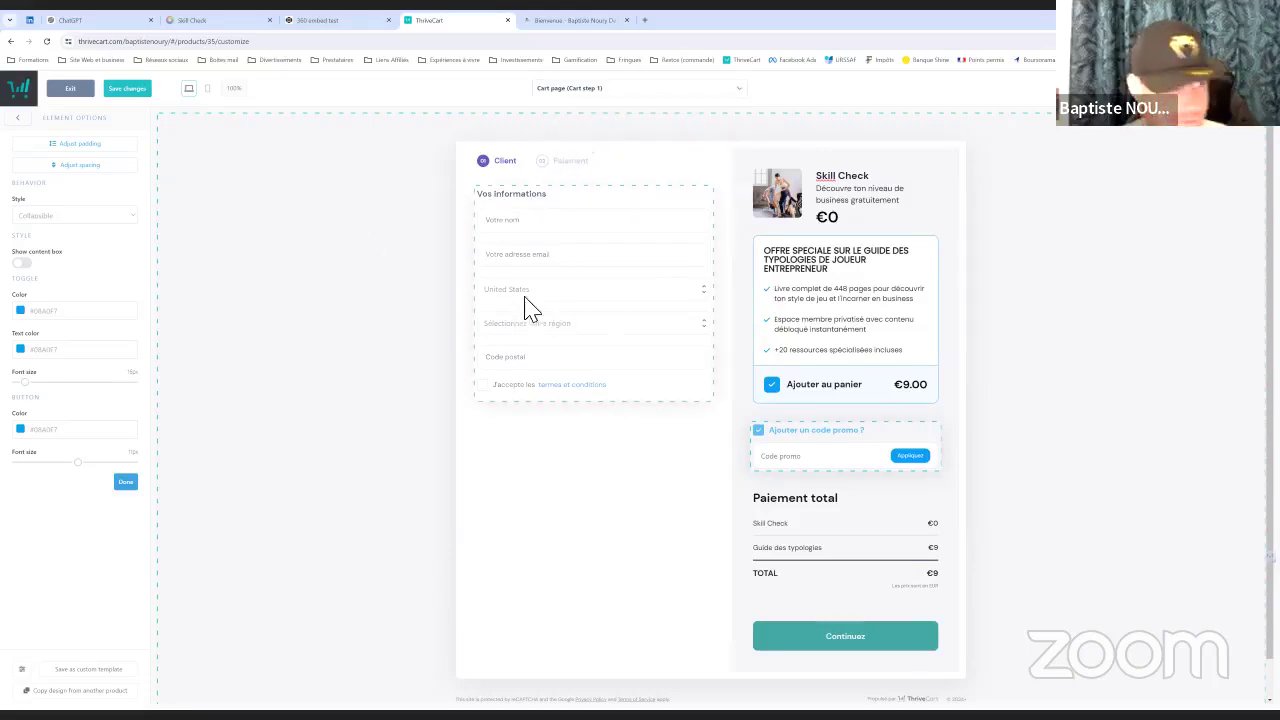
click(803, 557)
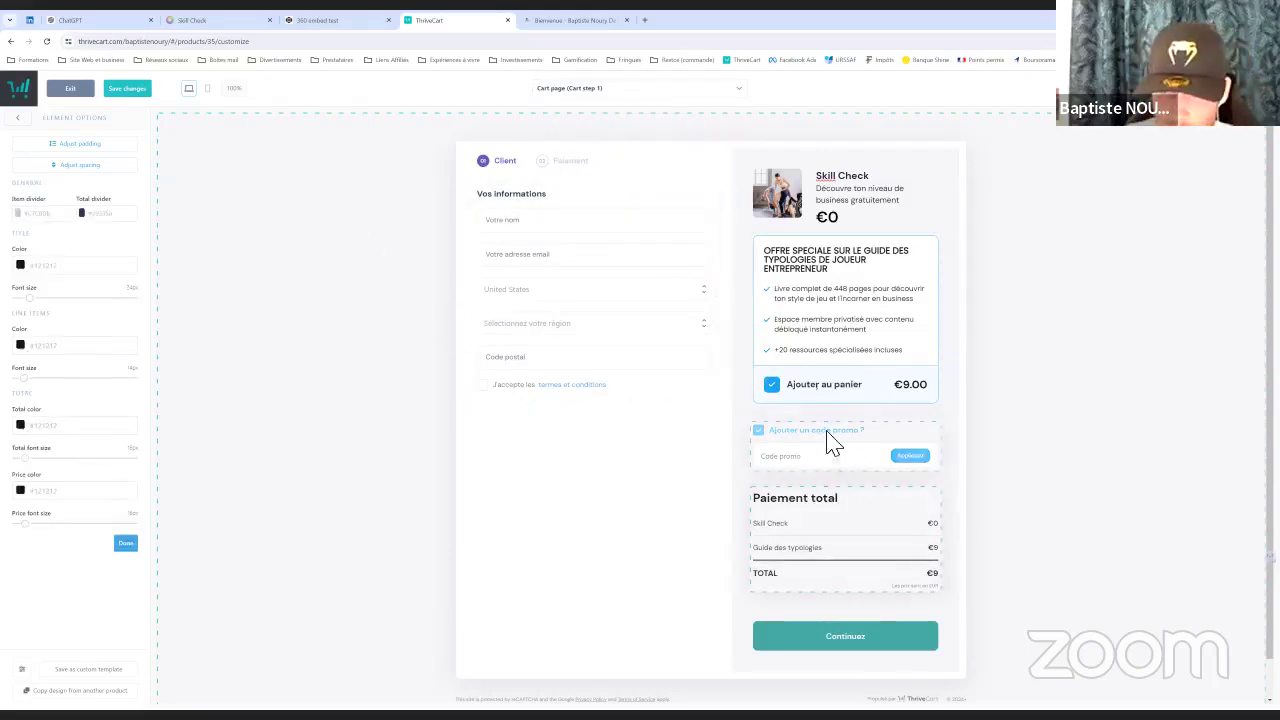
click(356, 393)
click(106, 243)
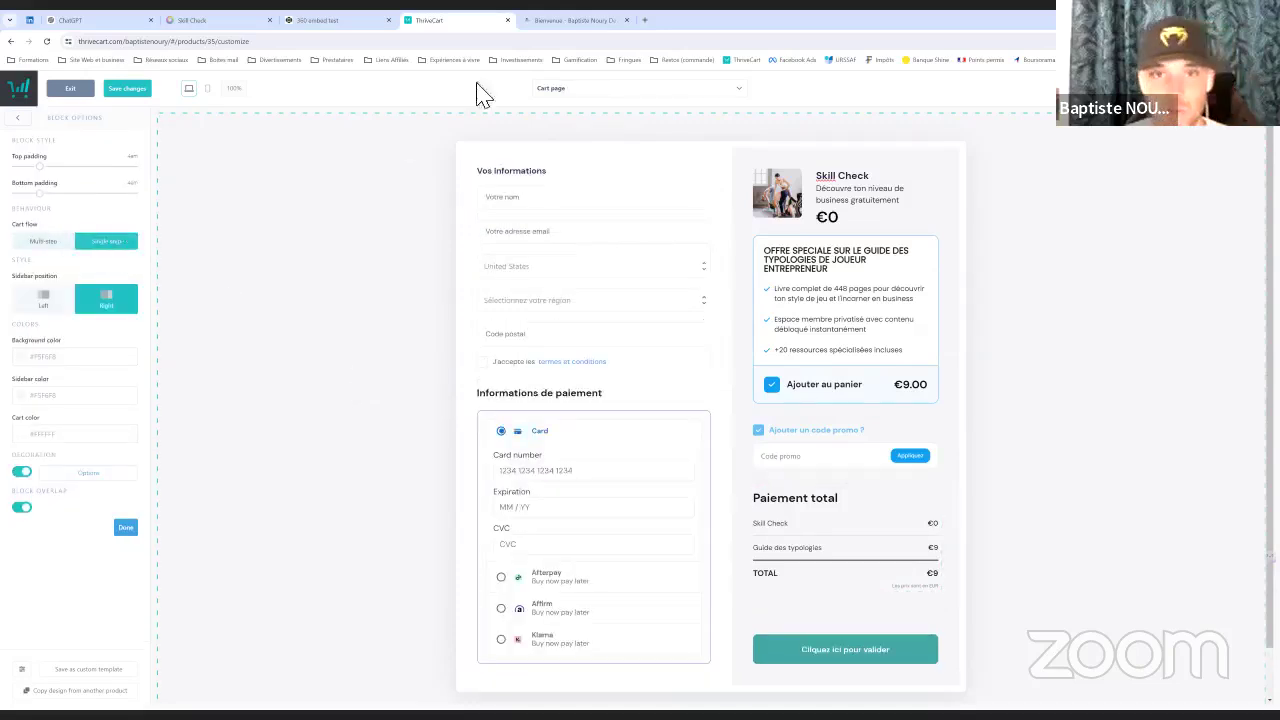
click(612, 100)
click(606, 102)
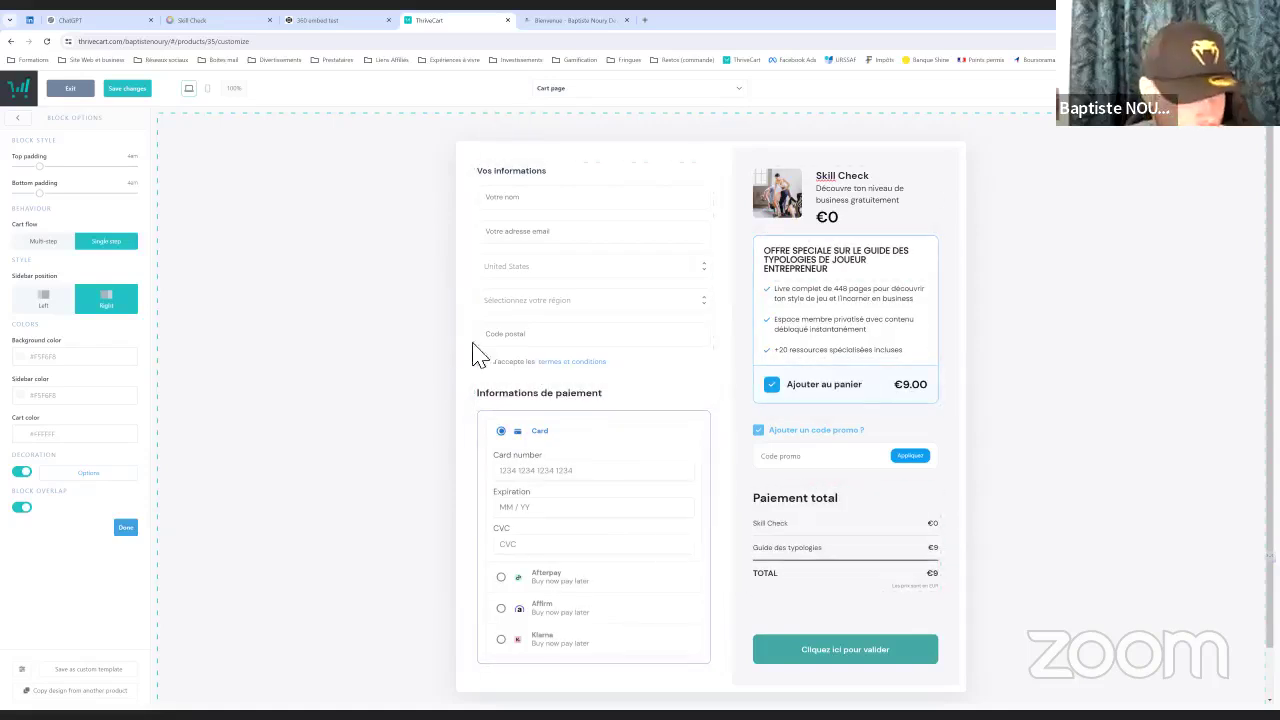
scroll(863, 428, down, 1)
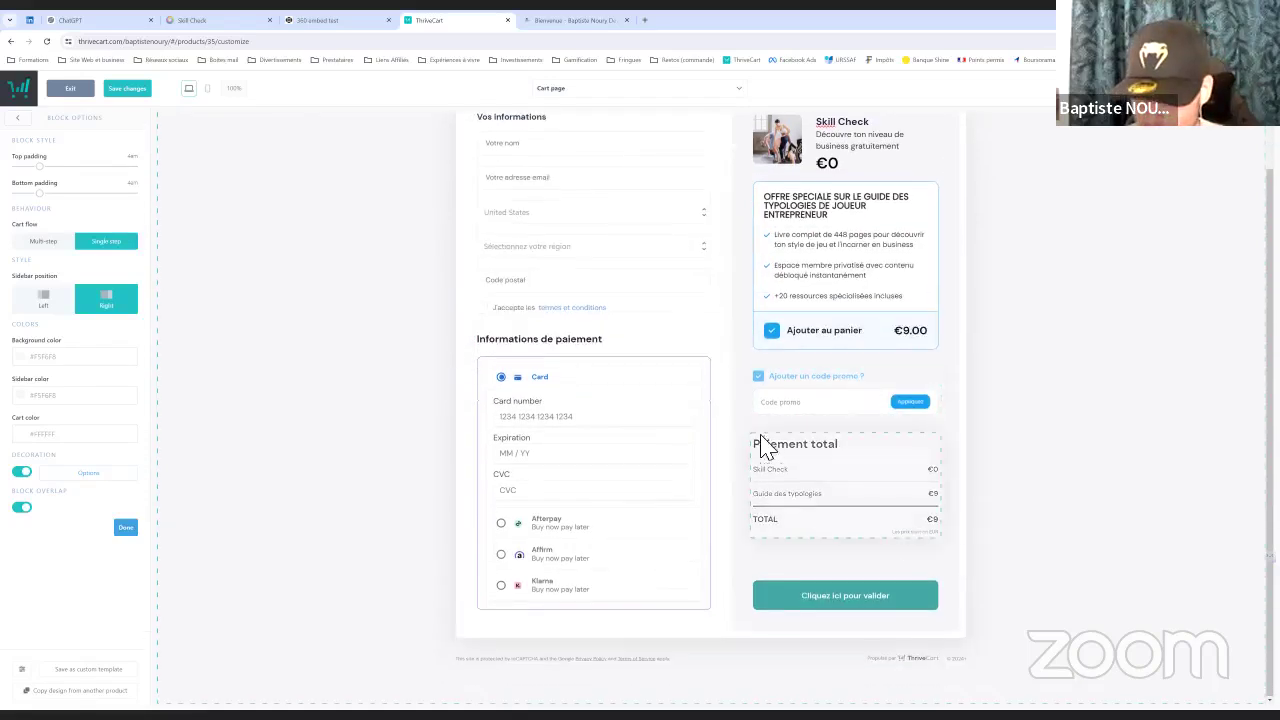
click(582, 90)
click(643, 105)
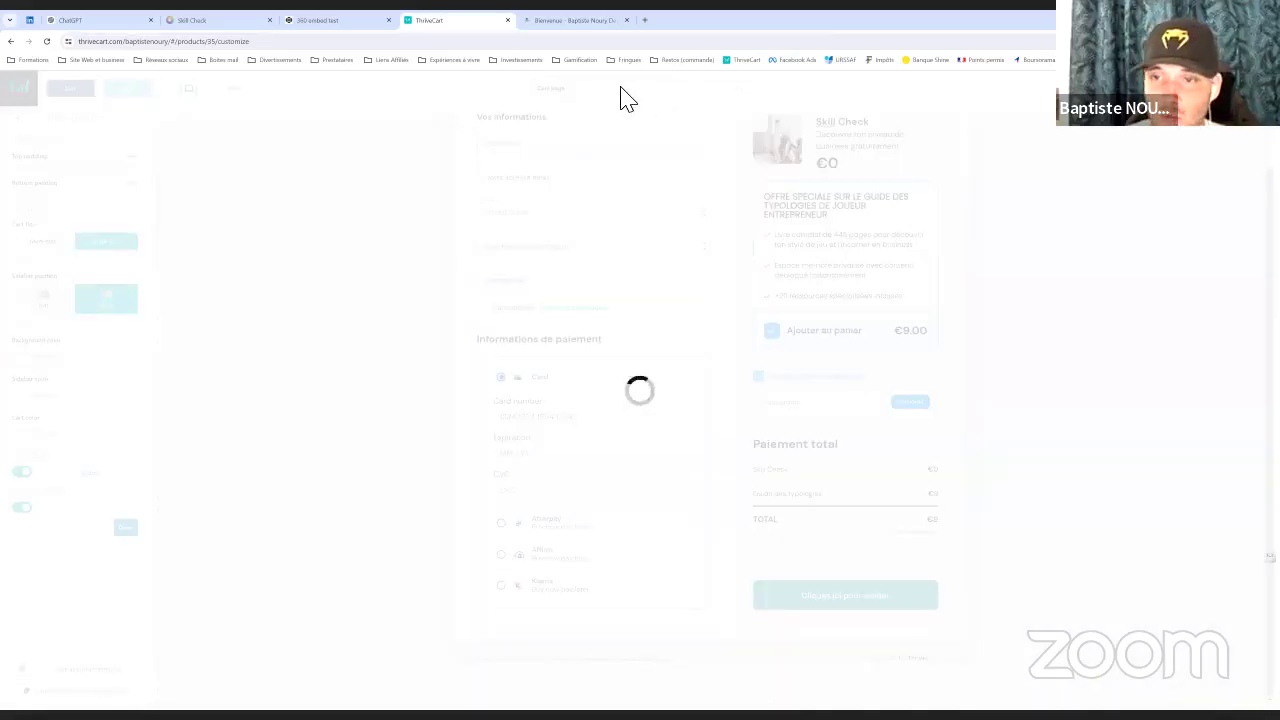
Open the Success page and change its heading to 'Félicitations !'
click(630, 100)
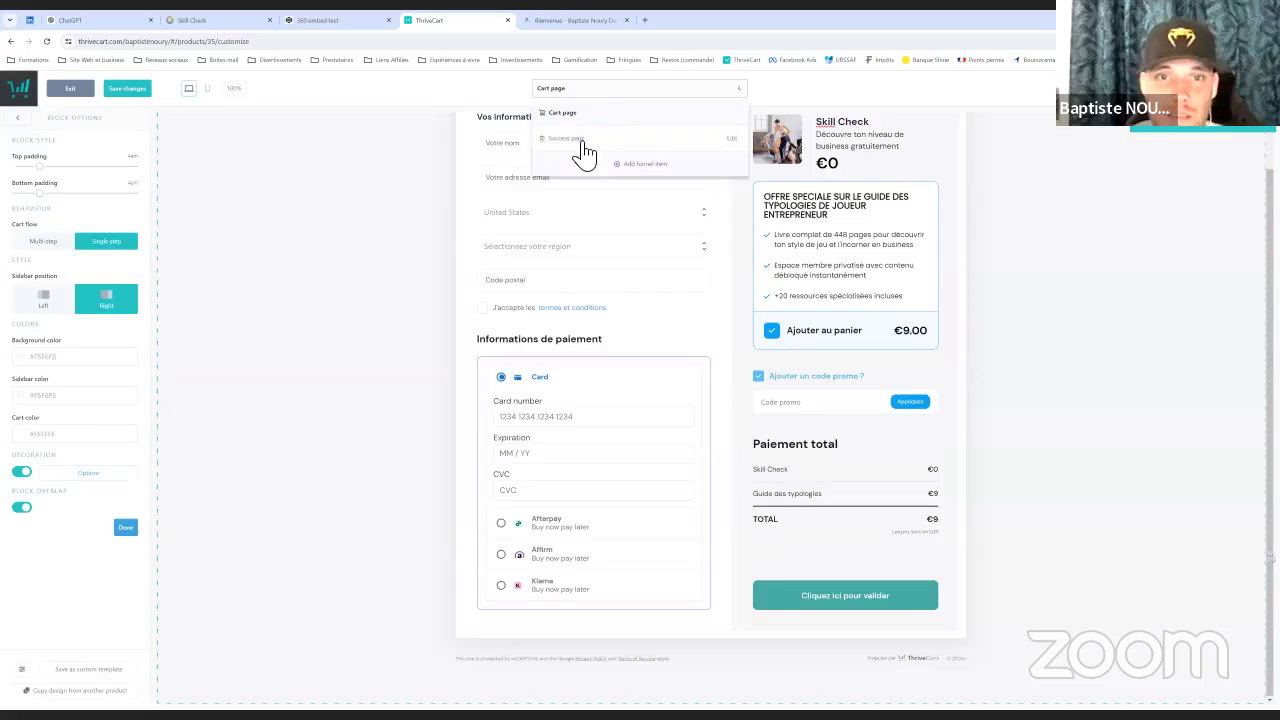
click(580, 143)
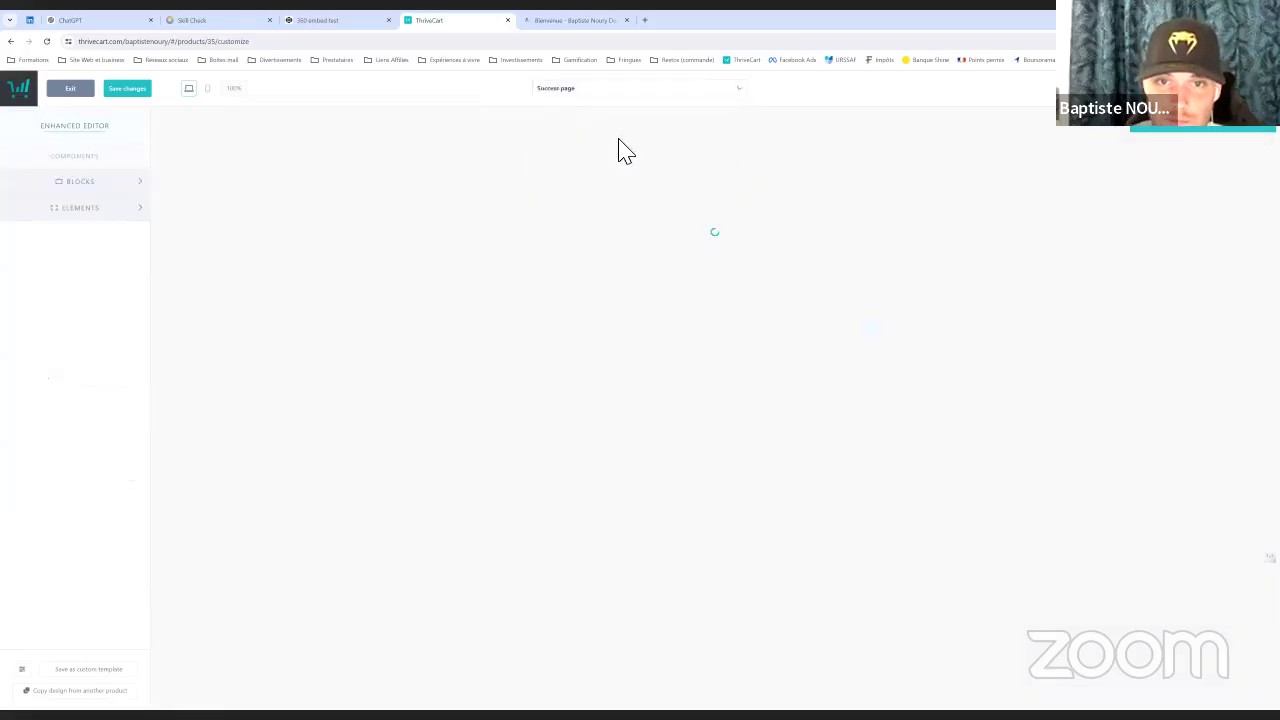
click(735, 155)
click(890, 158)
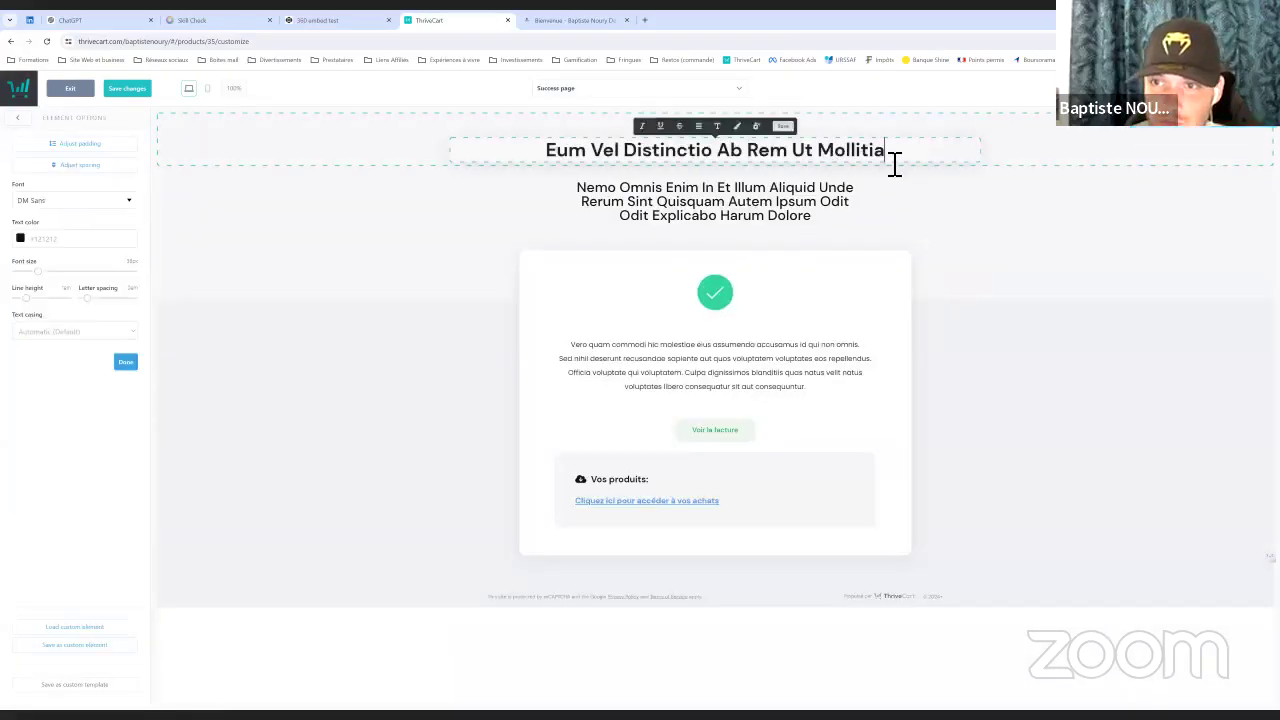
key(ctrl+a)
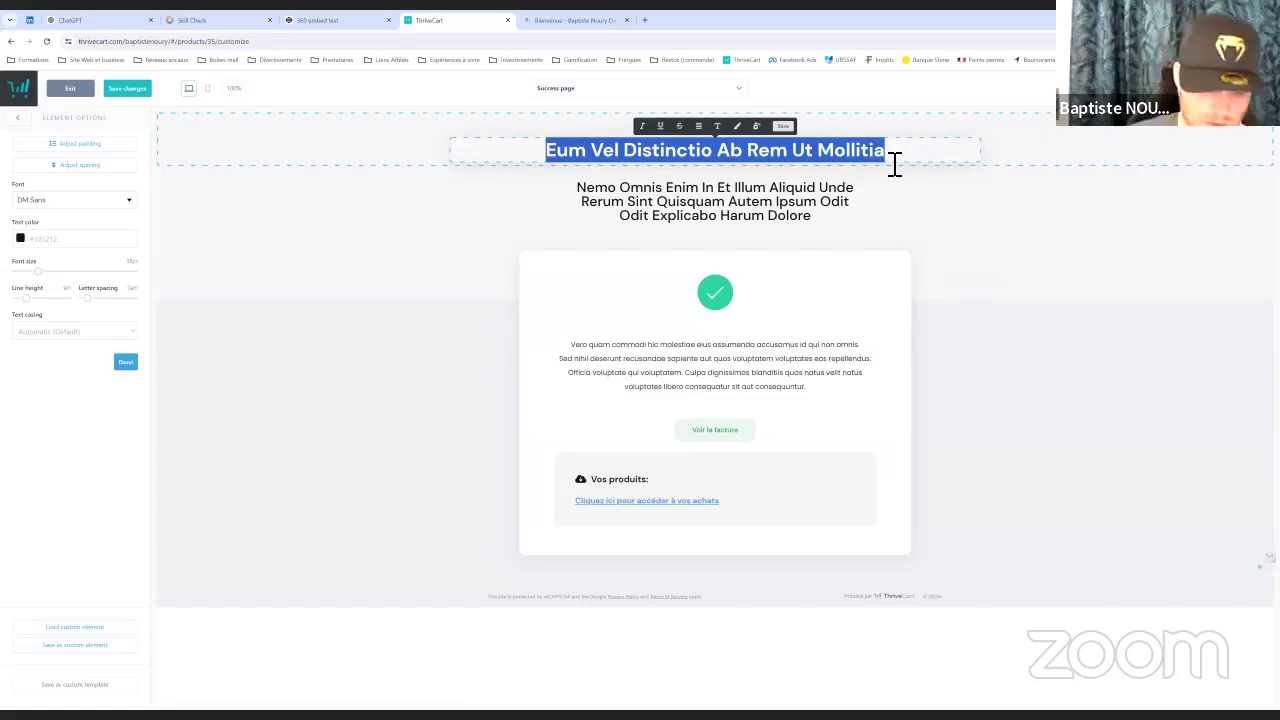
text(Féliciyt)
key(BackSpace)
key(BackSpace)
key(BackSpace)
key(BackSpace)
key(BackSpace)
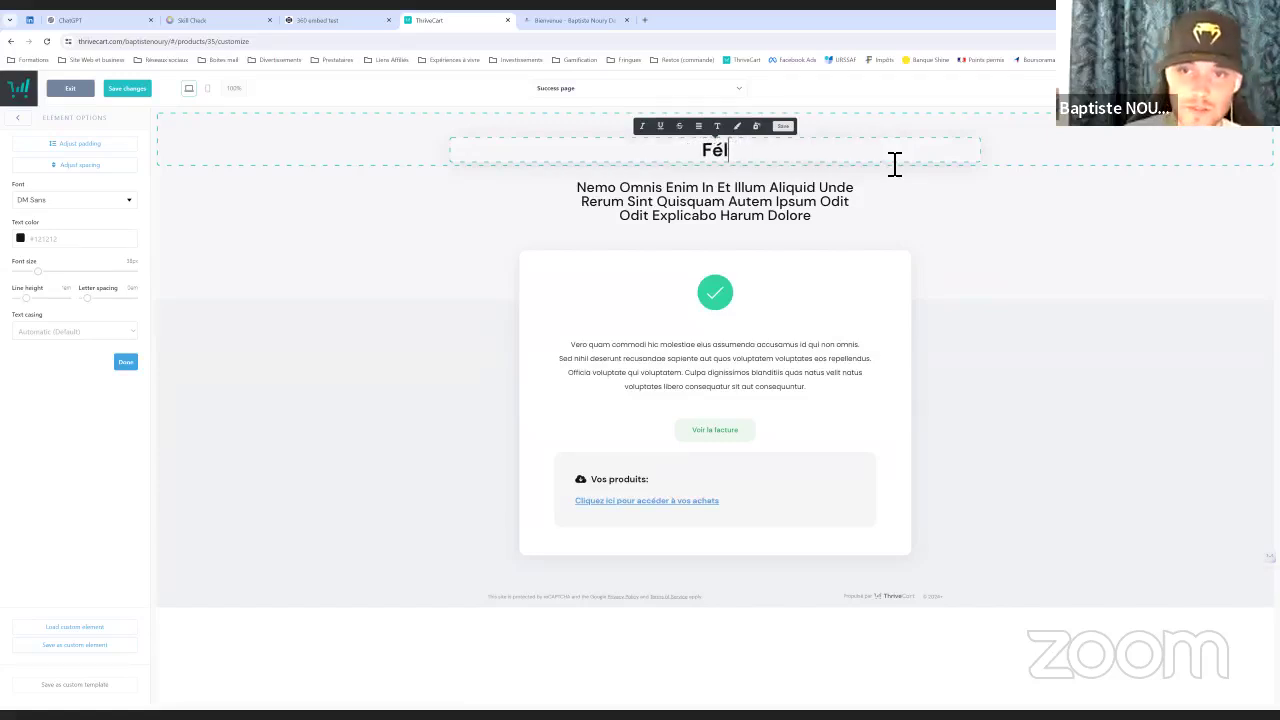
text(icitat)
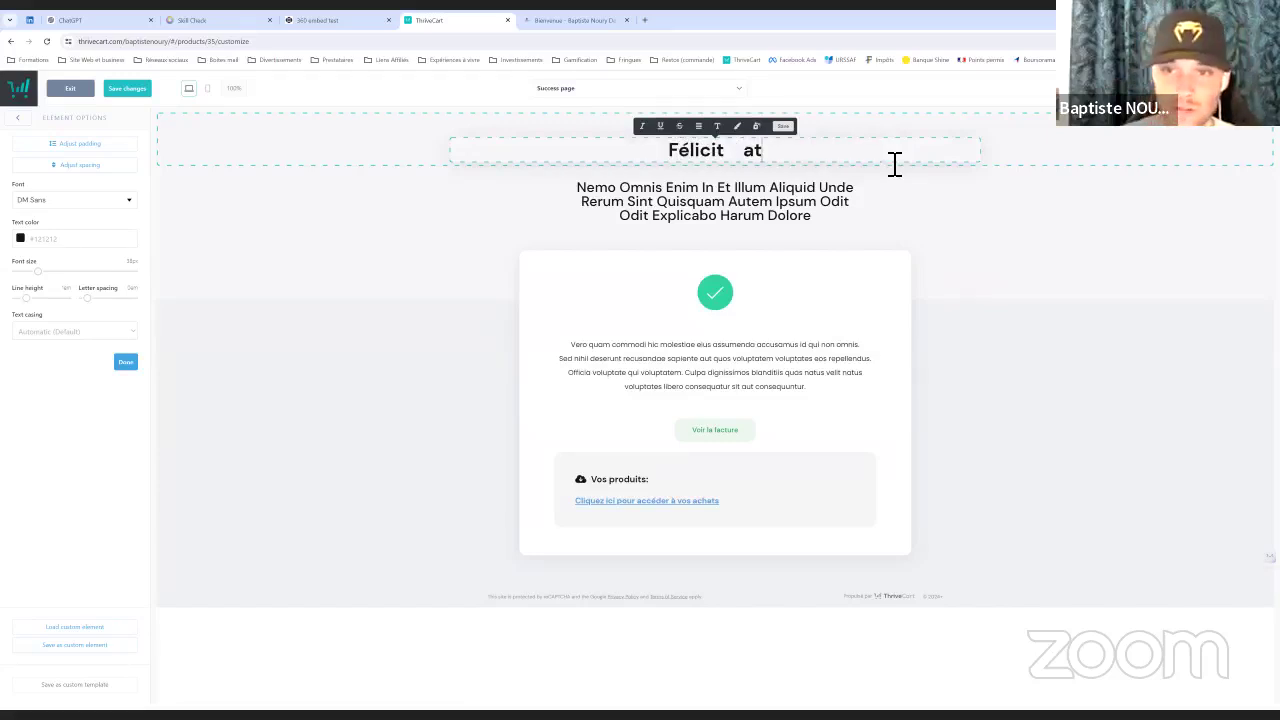
key(BackSpace)
key(BackSpace)
text(ations !)
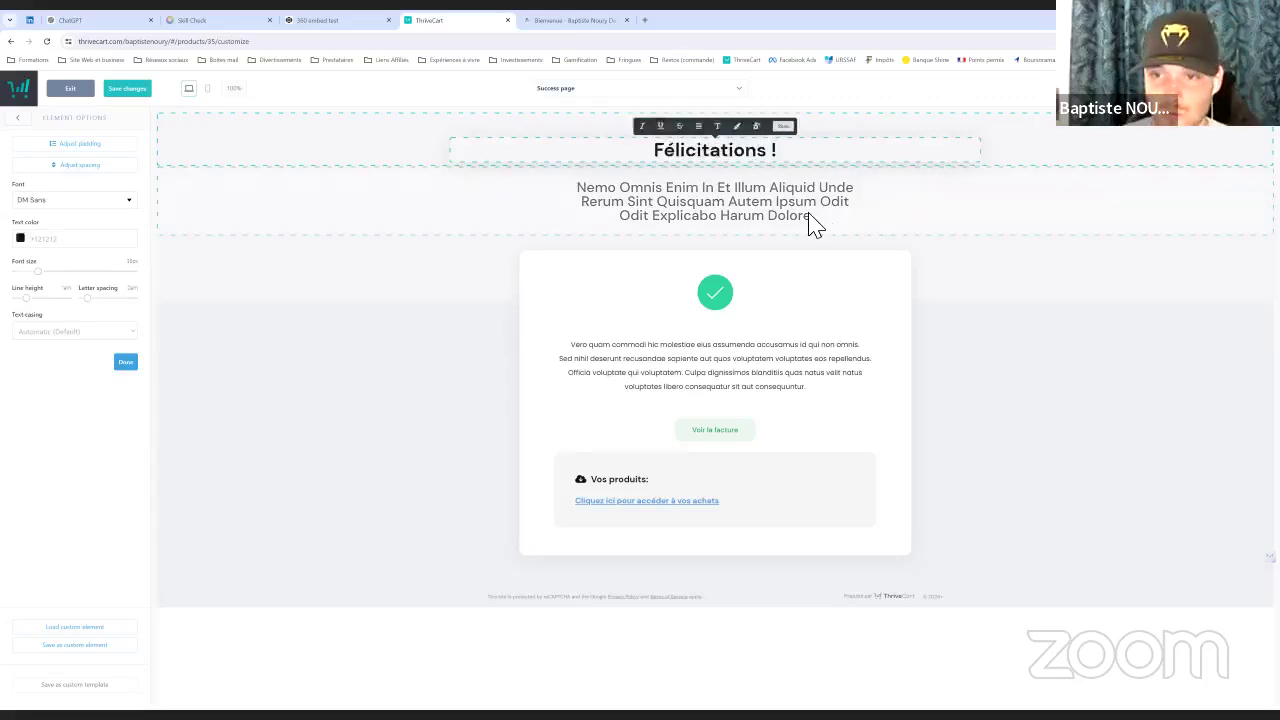
Replace the paragraph under the heading with 'Tu vas recevoir tes accès par mail.'
click(813, 224)
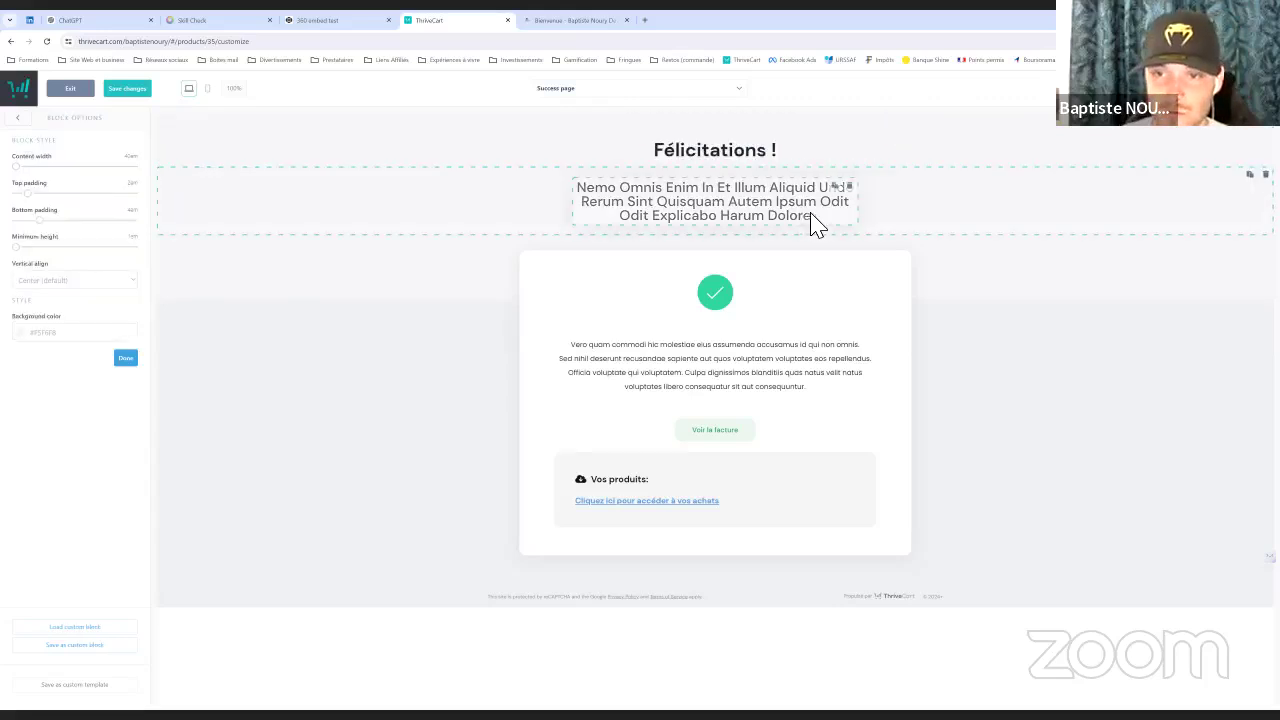
key(ctrl+a)
text(Tu v)
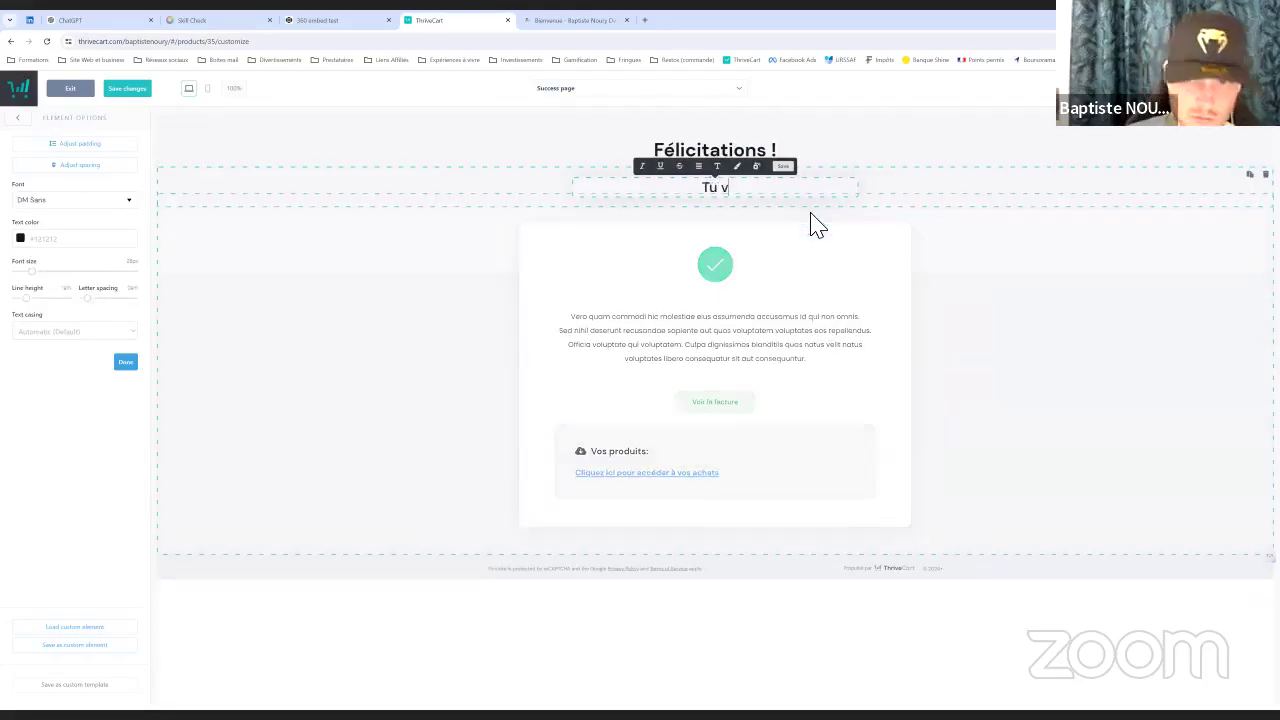
text(as recev)
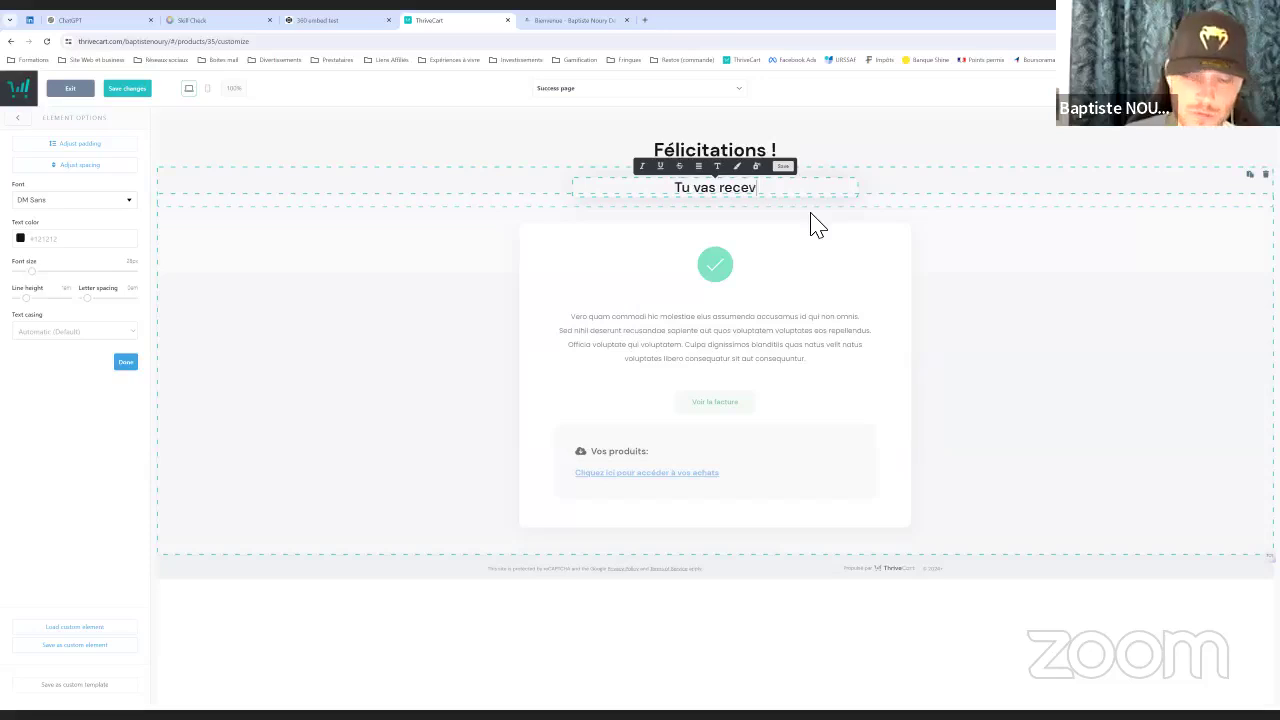
text(oir tes accès par mail)
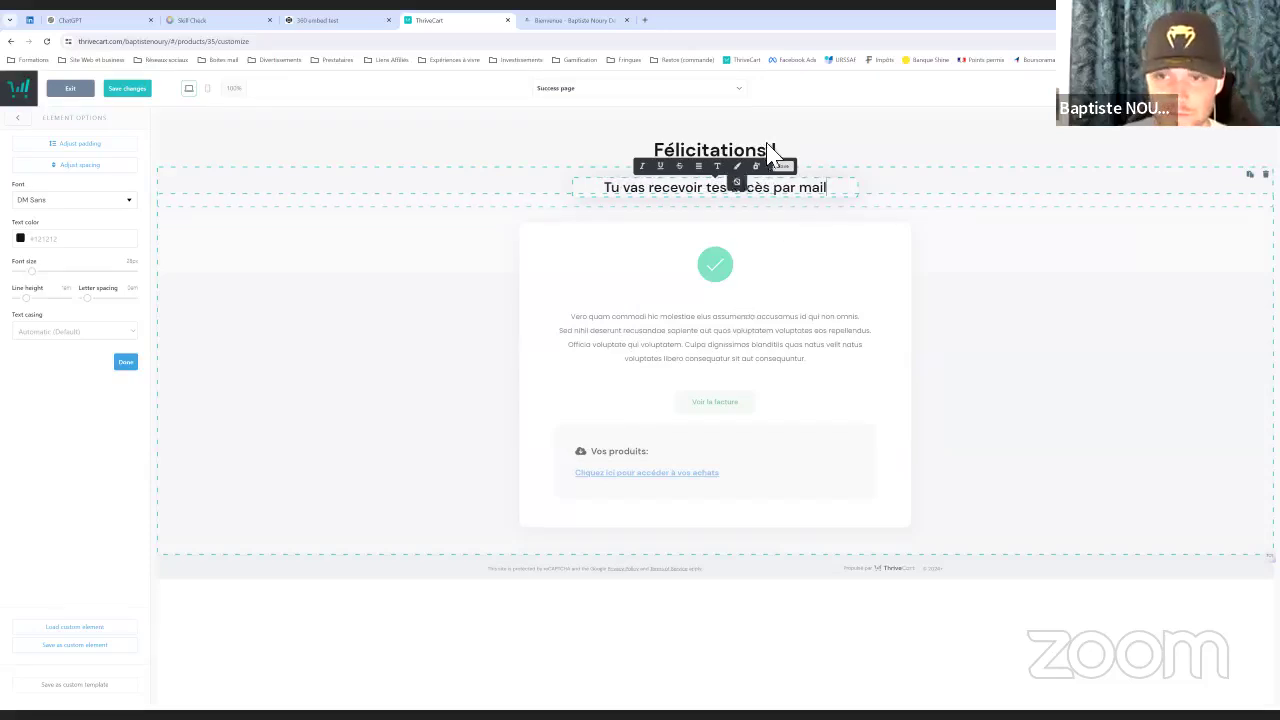
text(.)
Change the lorem box text to 'Vérifie bien tes spams.' and save the Success page
click(766, 334)
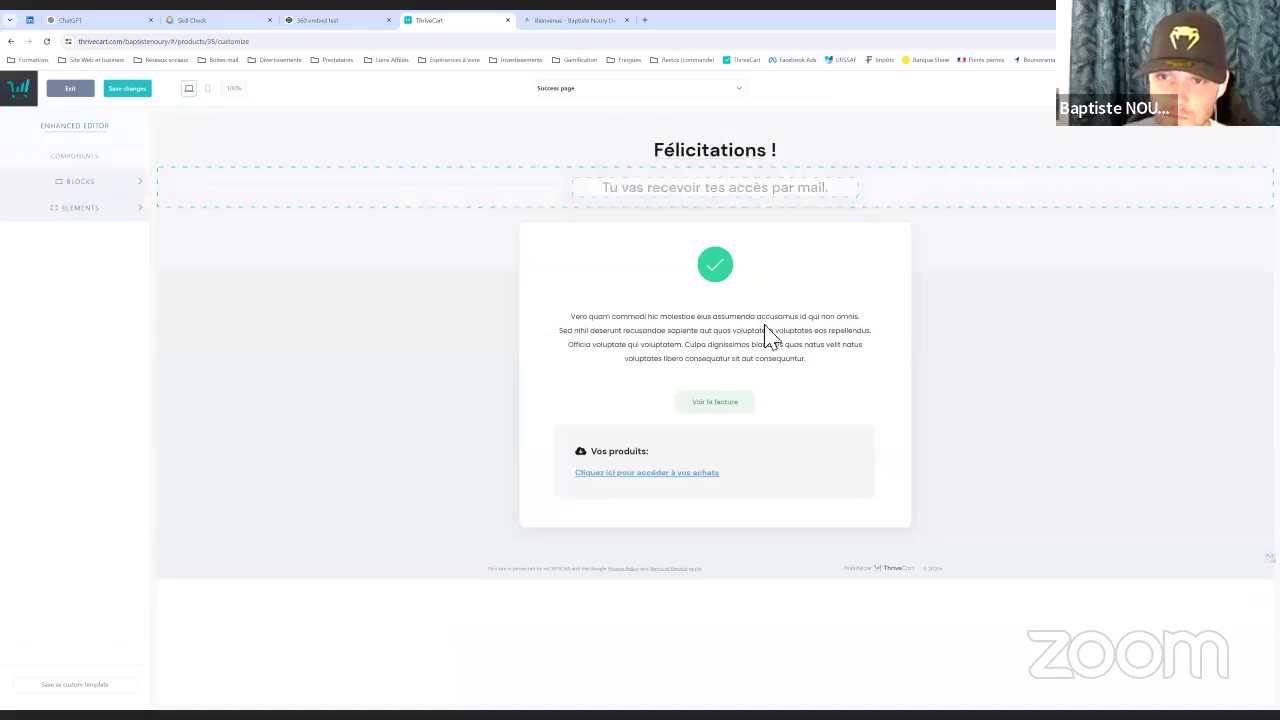
click(800, 349)
key(ctrl+a)
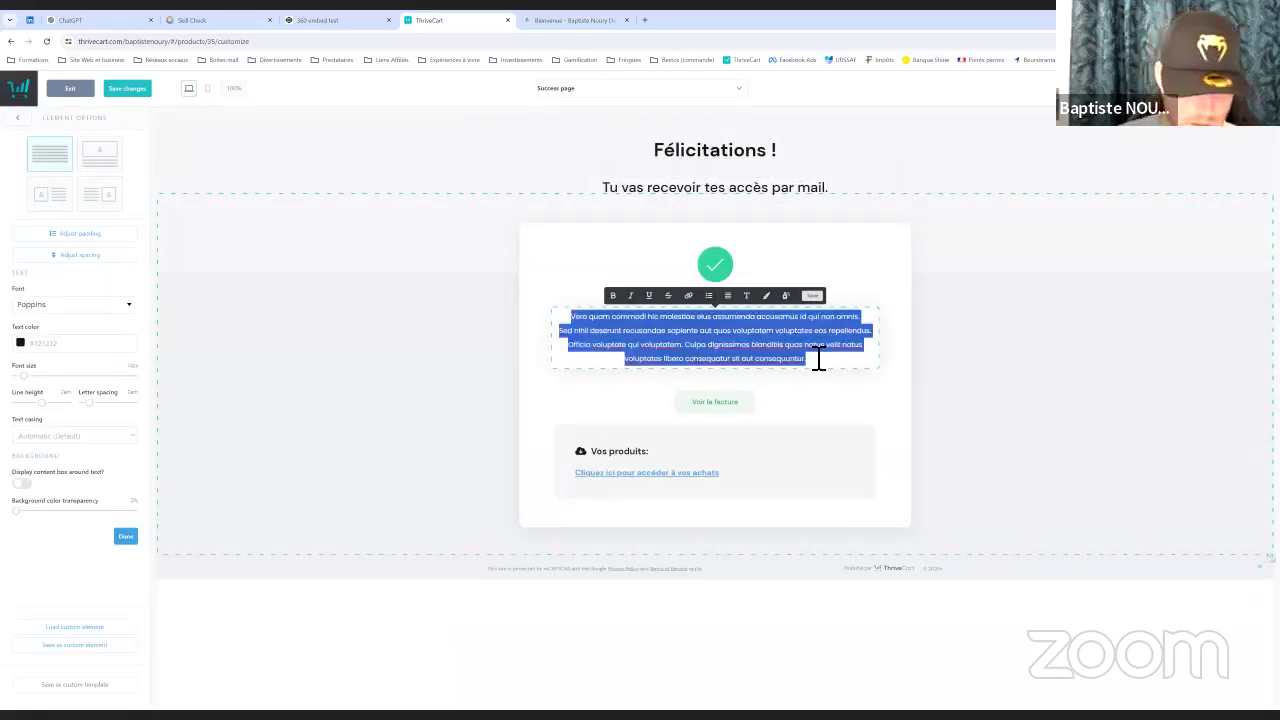
key(BackSpace)
text(Vér)
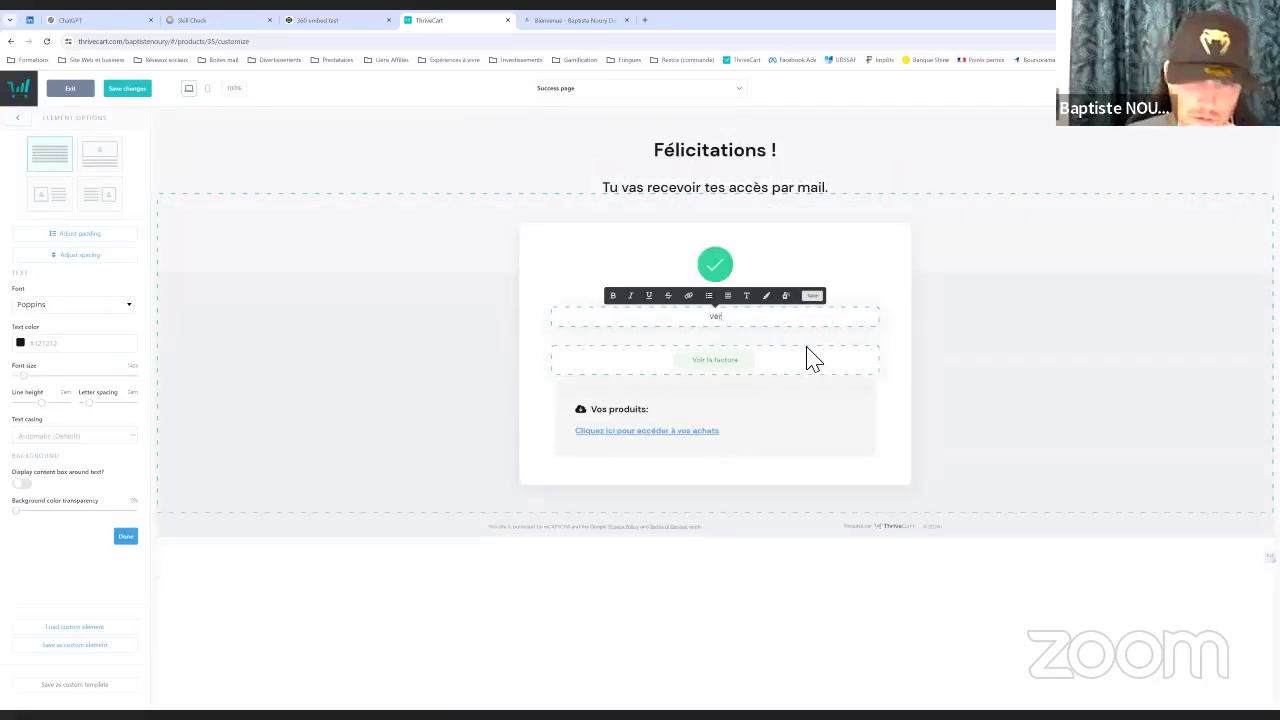
text(ifie bien tes)
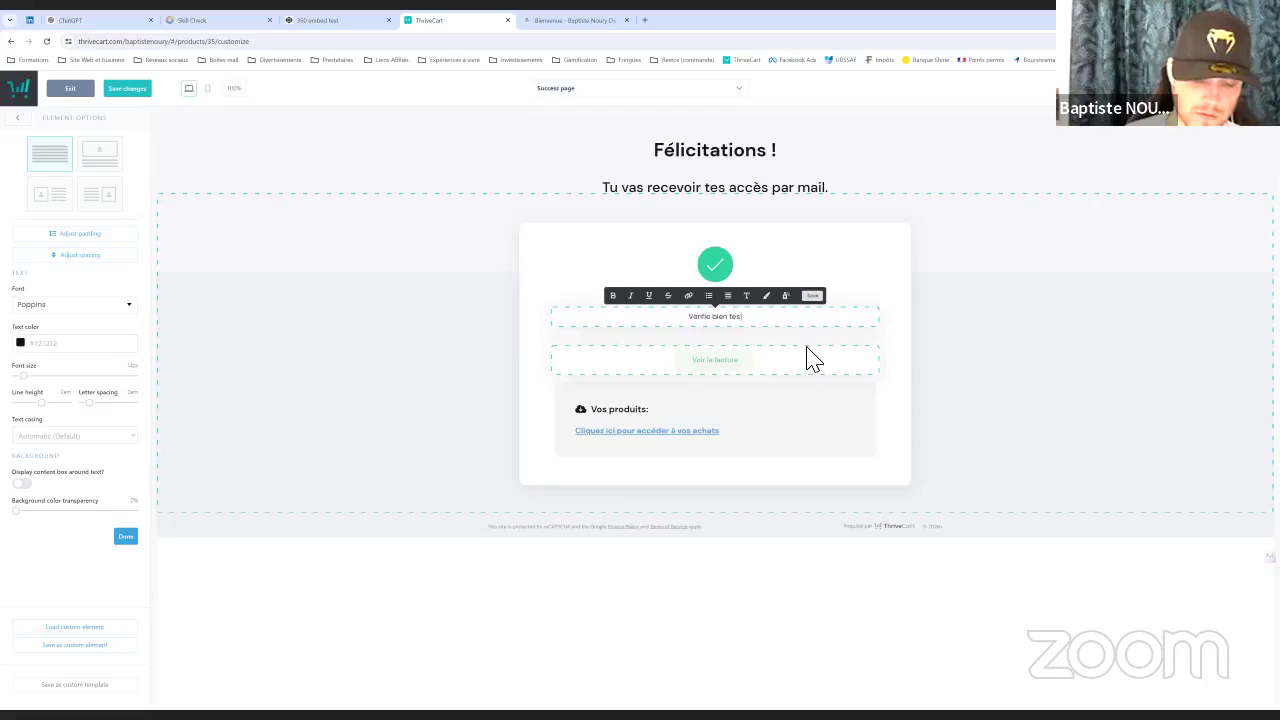
text( m)
text(pams)
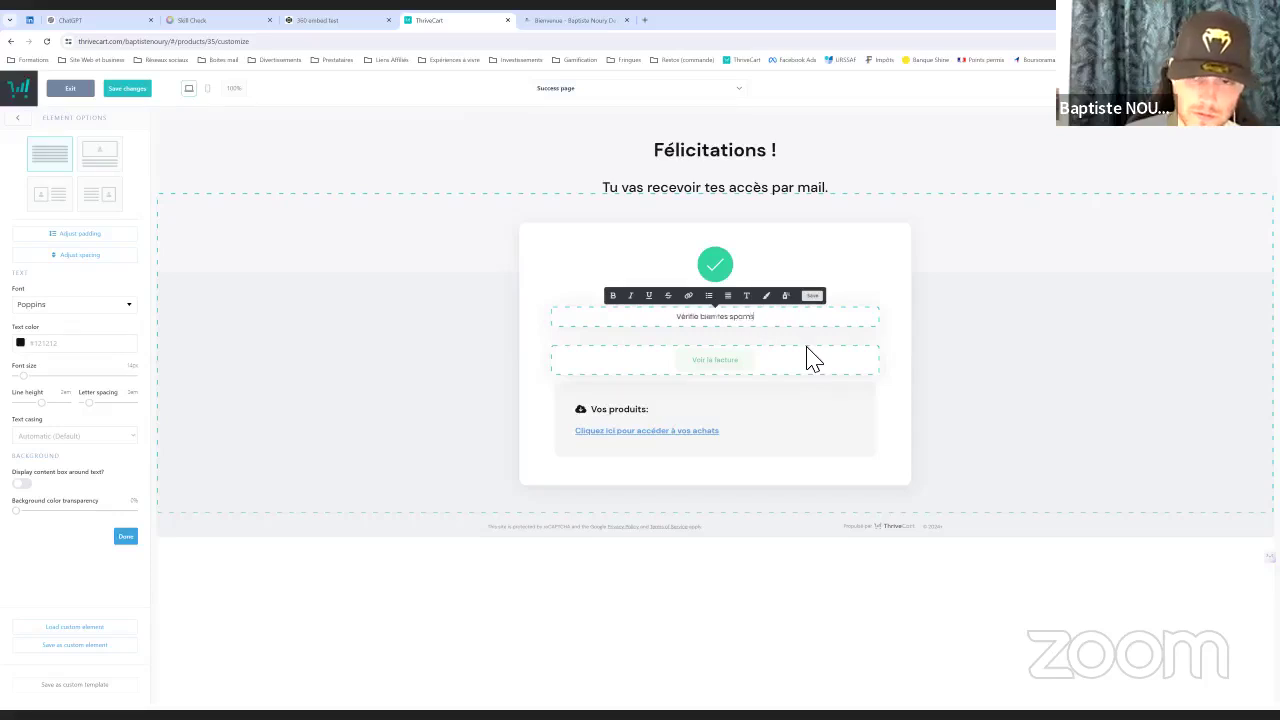
text(.)
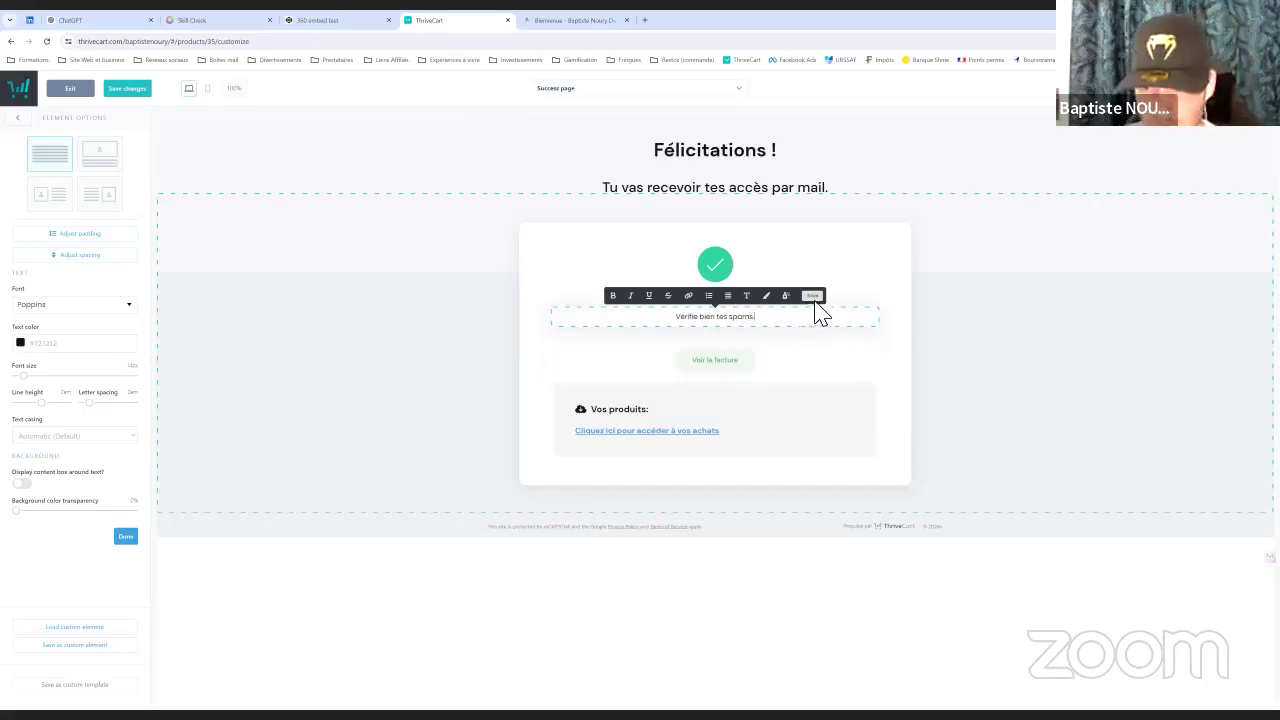
click(812, 296)
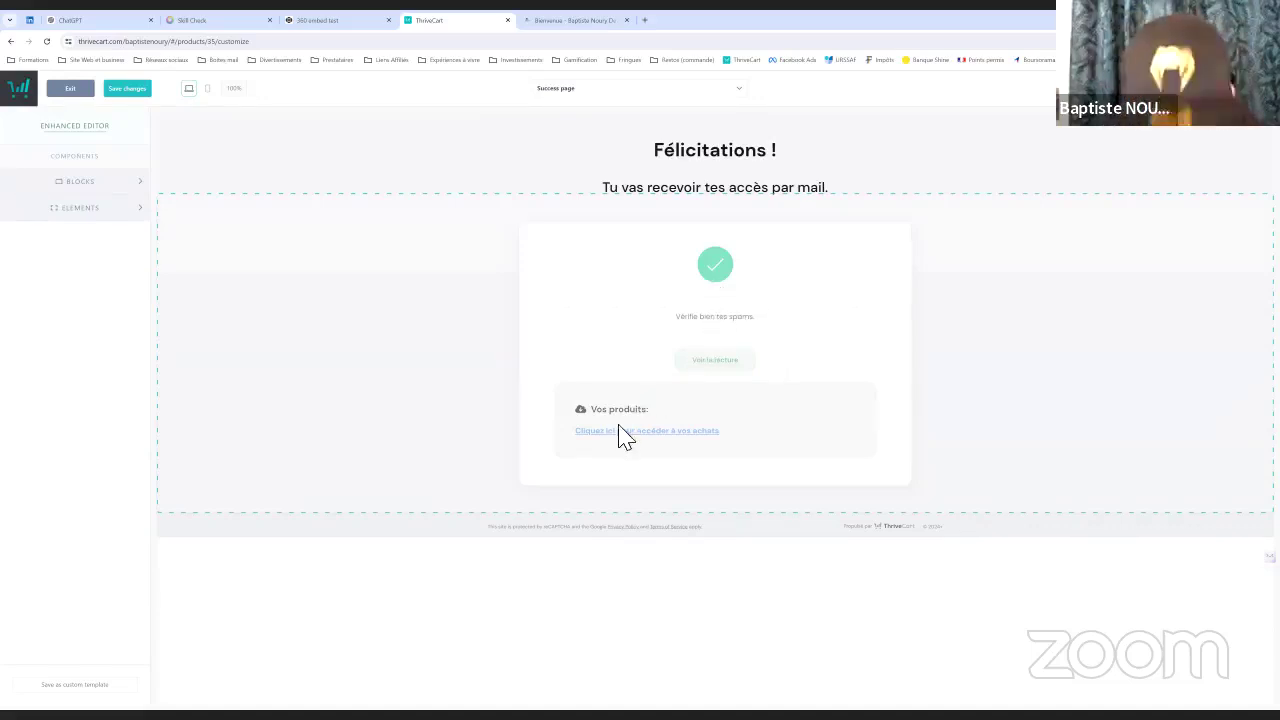
click(610, 383)
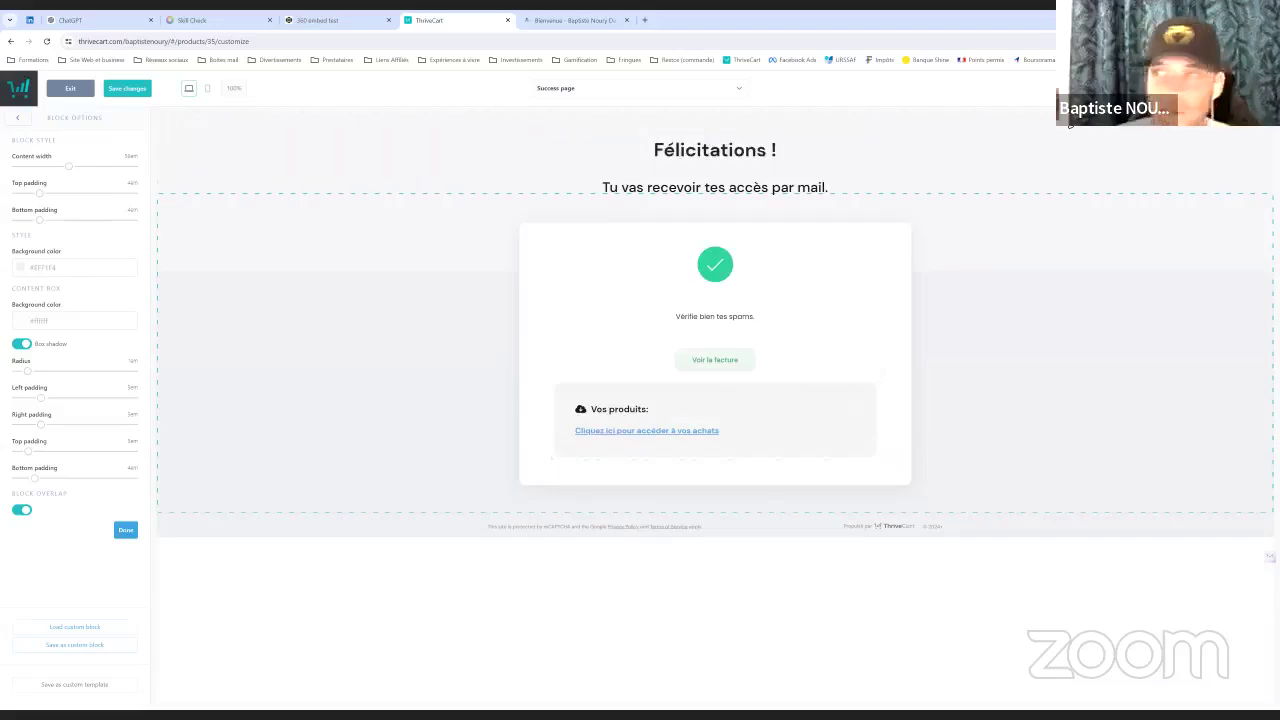
click(128, 90)
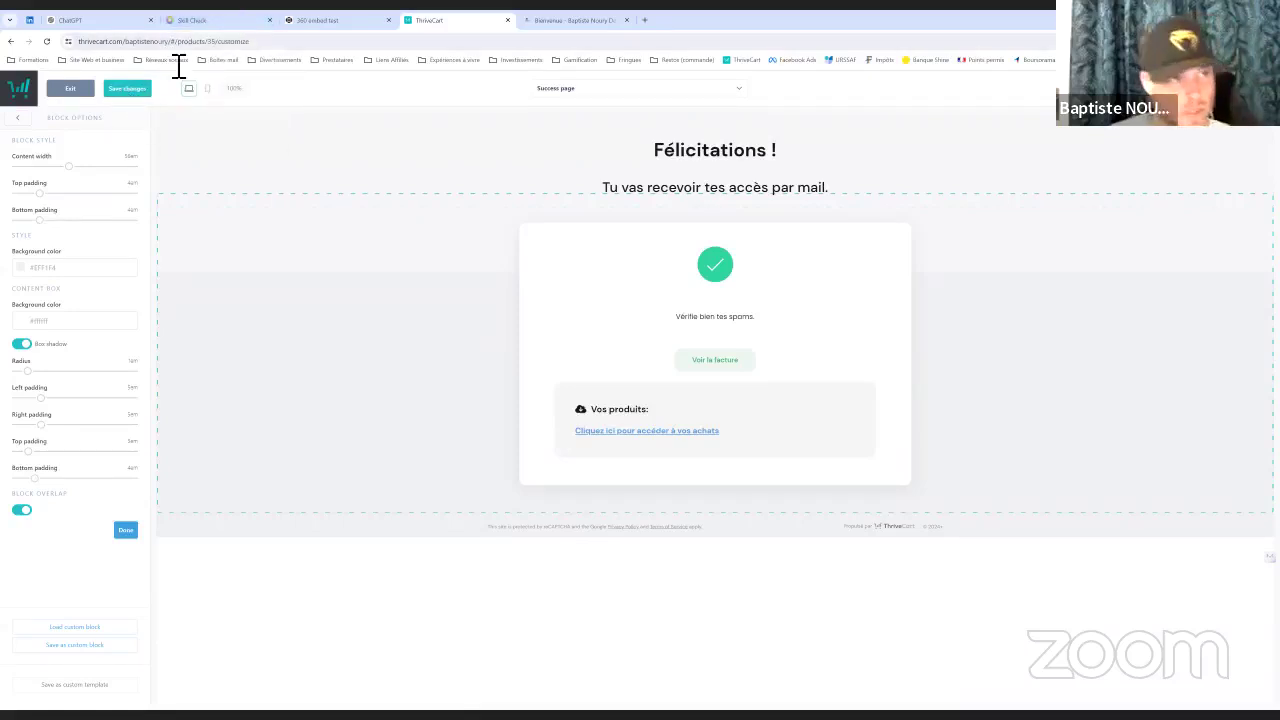
Run the Skill Check quiz, answering 'Gagner beaucoup d'argent', until the 17/100 score appears
click(112, 22)
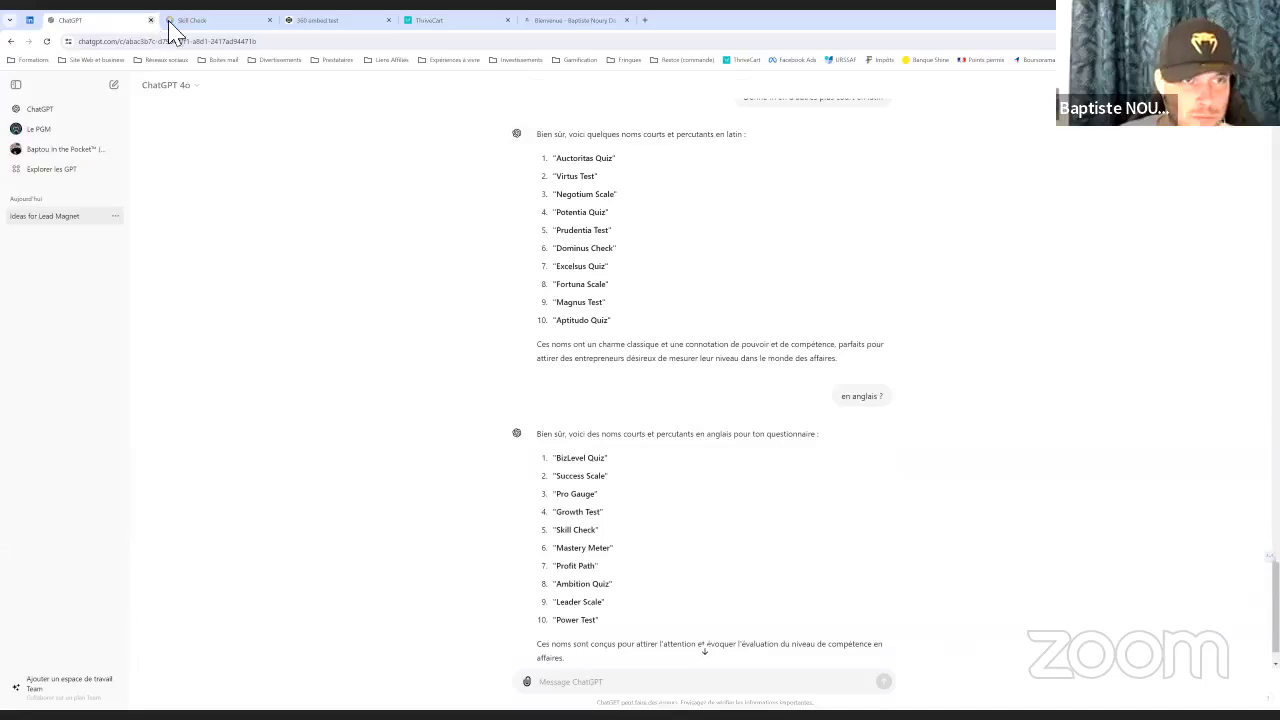
click(243, 25)
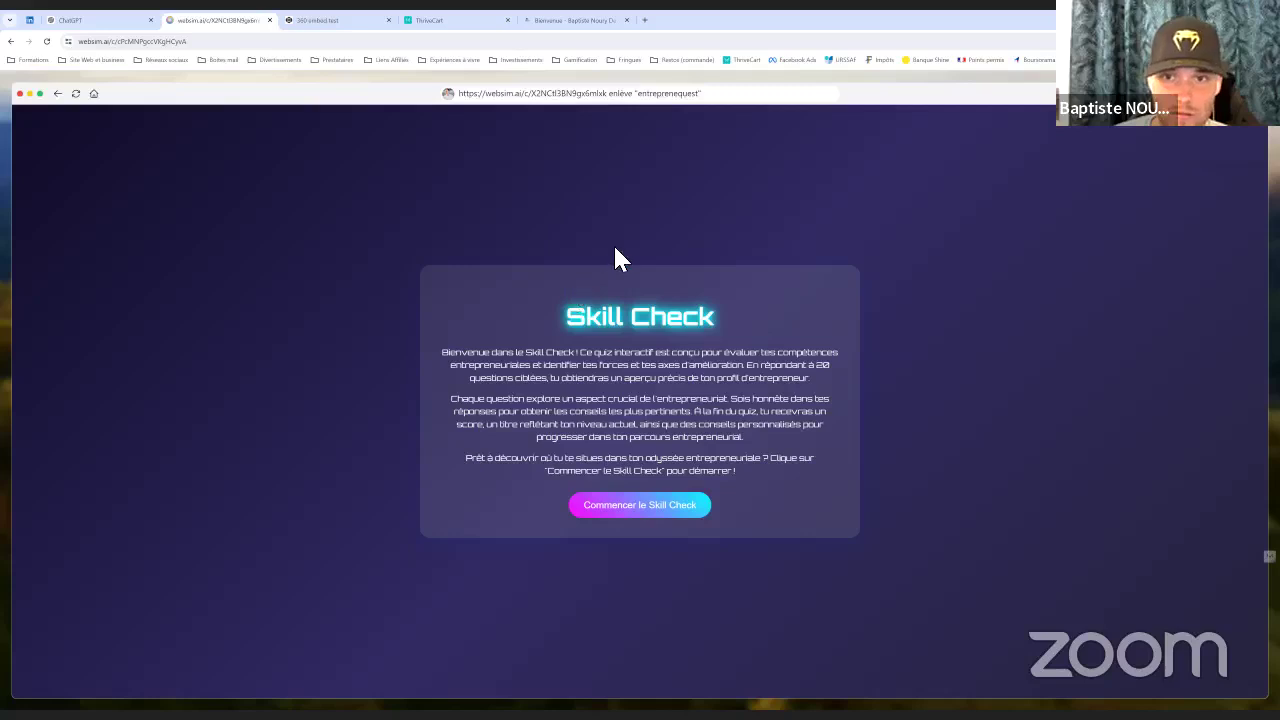
click(640, 514)
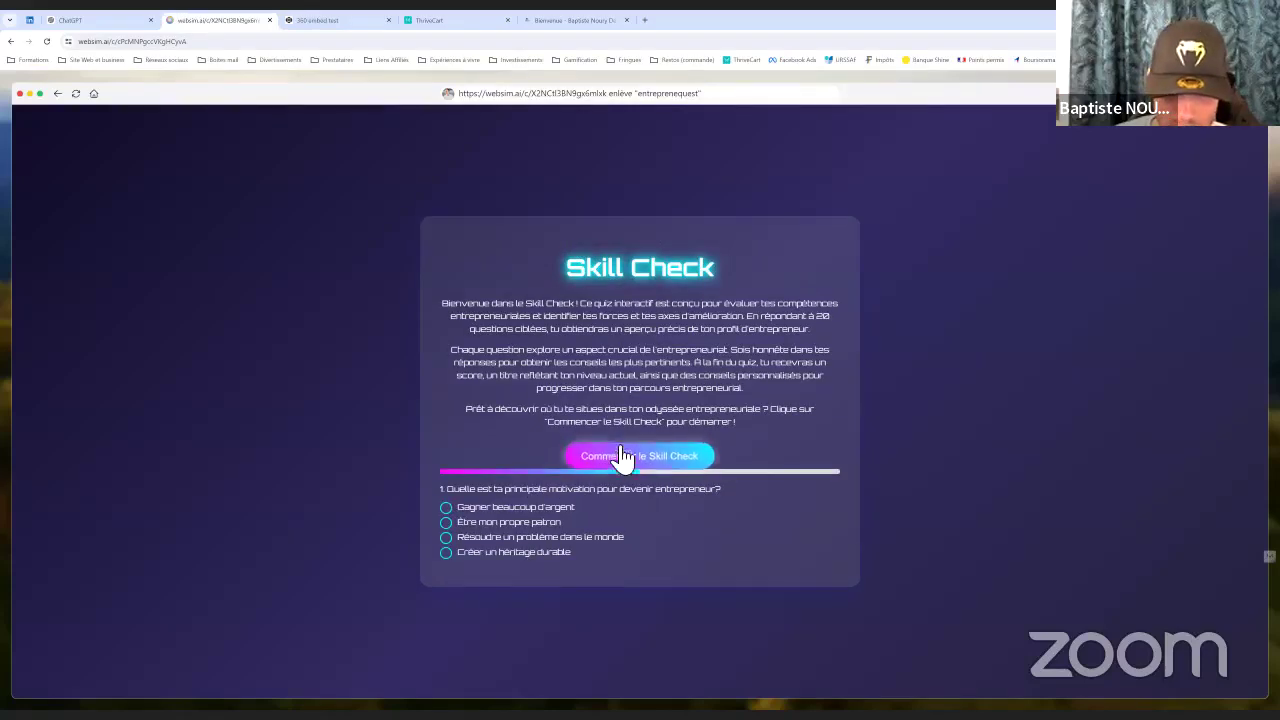
click(462, 511)
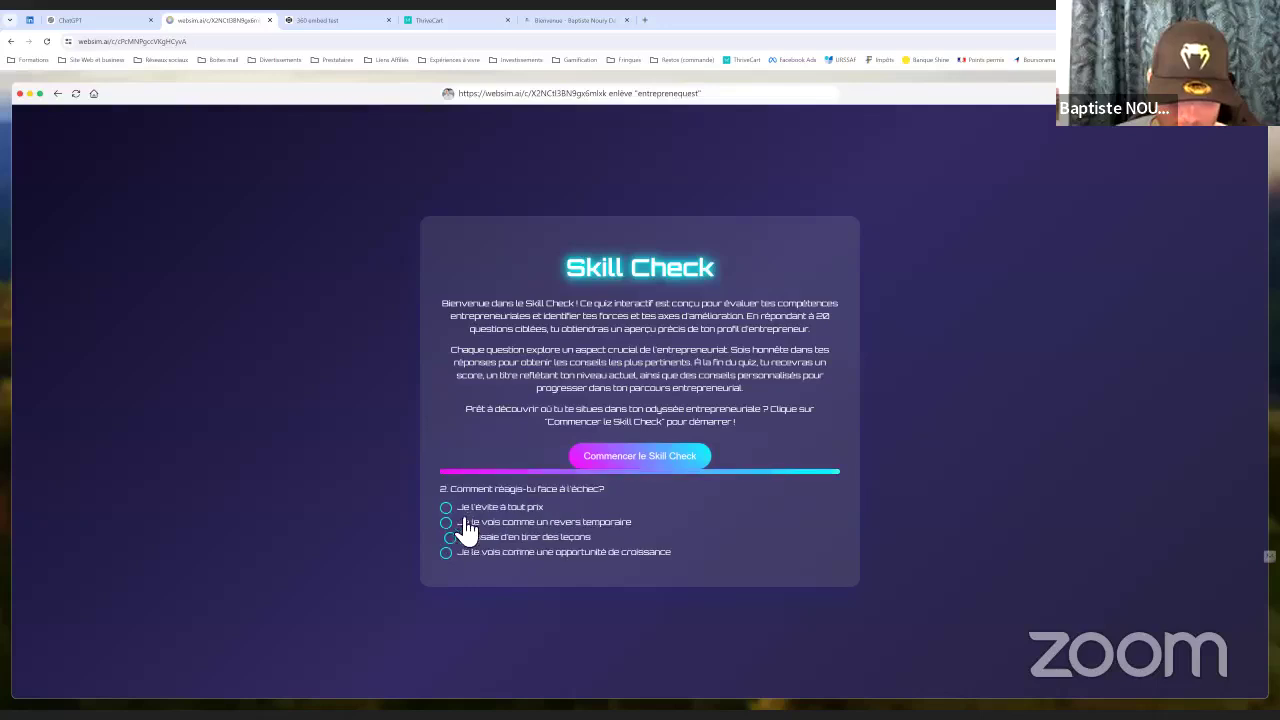
click(469, 522)
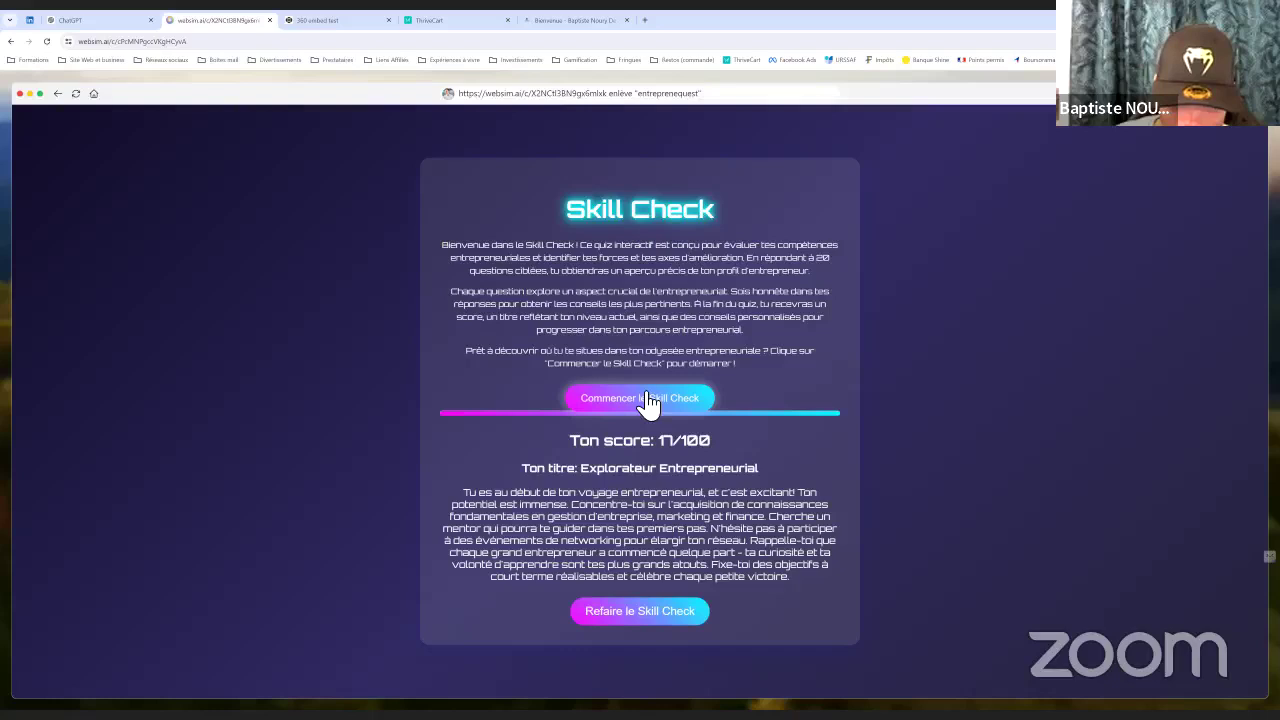
click(720, 100)
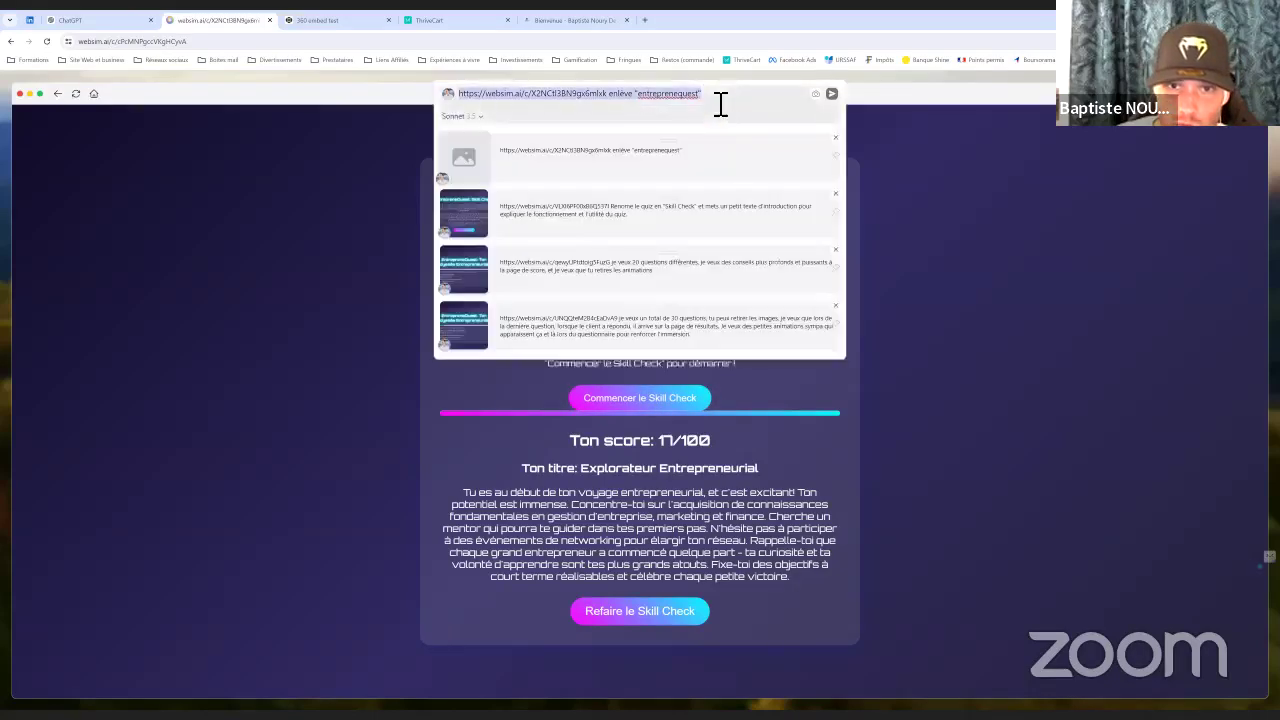
Delete the latest prompt-history entry and clear the Websim prompt
click(836, 138)
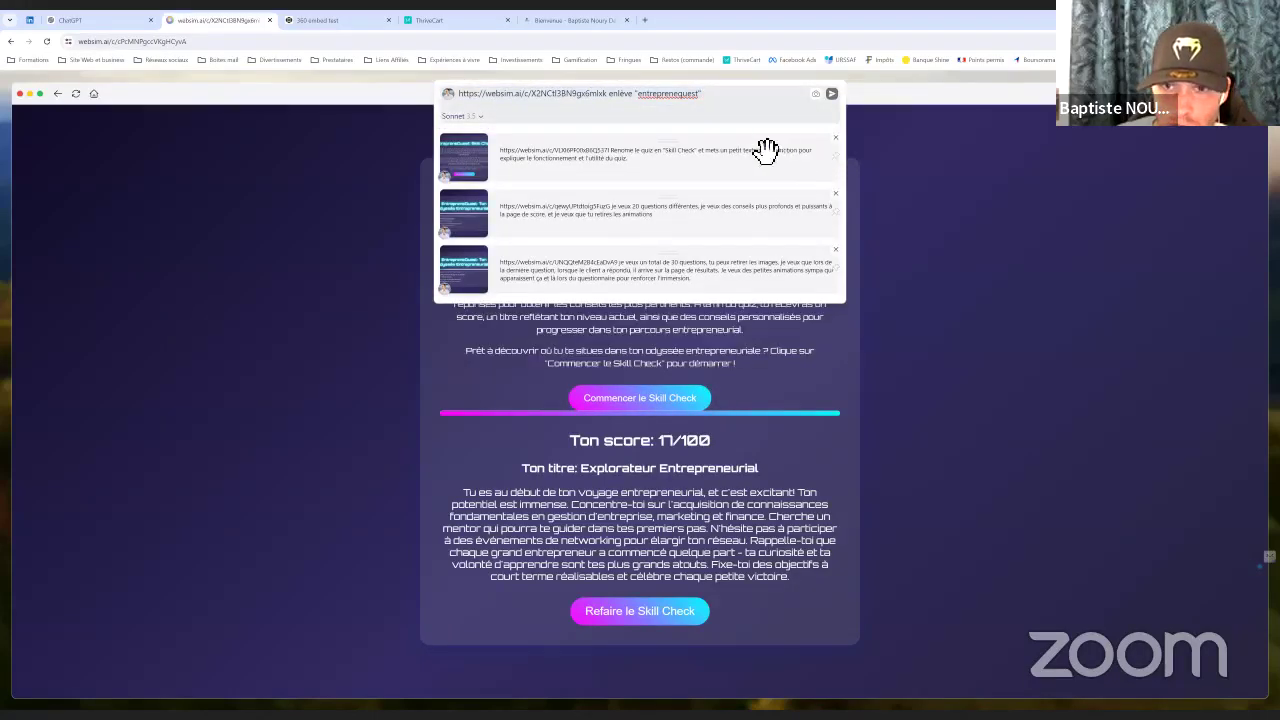
click(1003, 177)
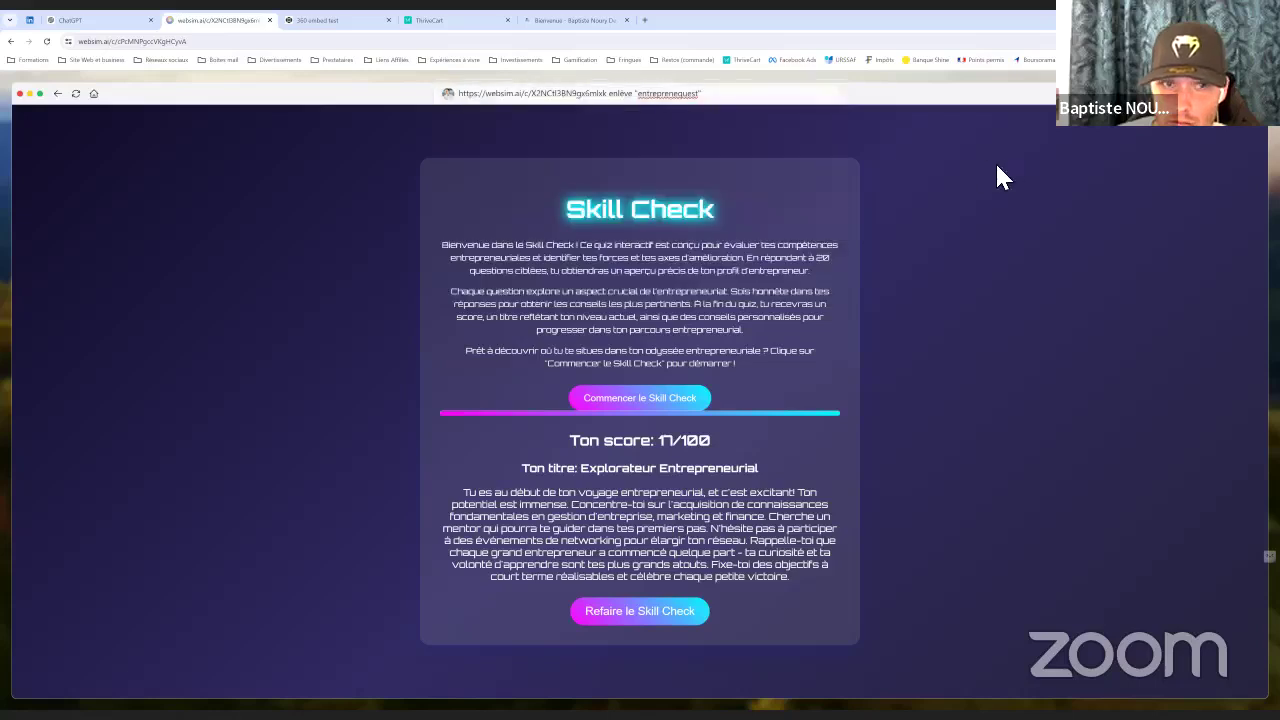
click(741, 98)
key(BackSpace)
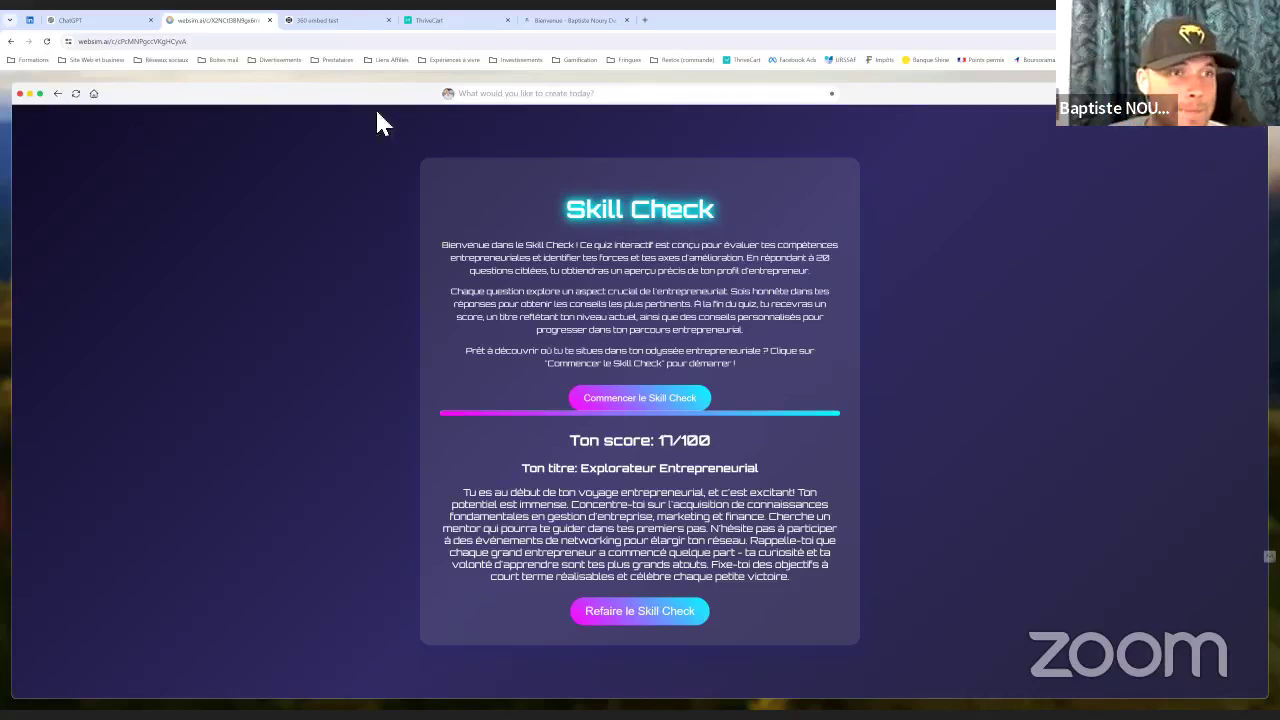
Load the earlier 'EntrepreneQuest: Skill Check' version and test its first questions
click(29, 100)
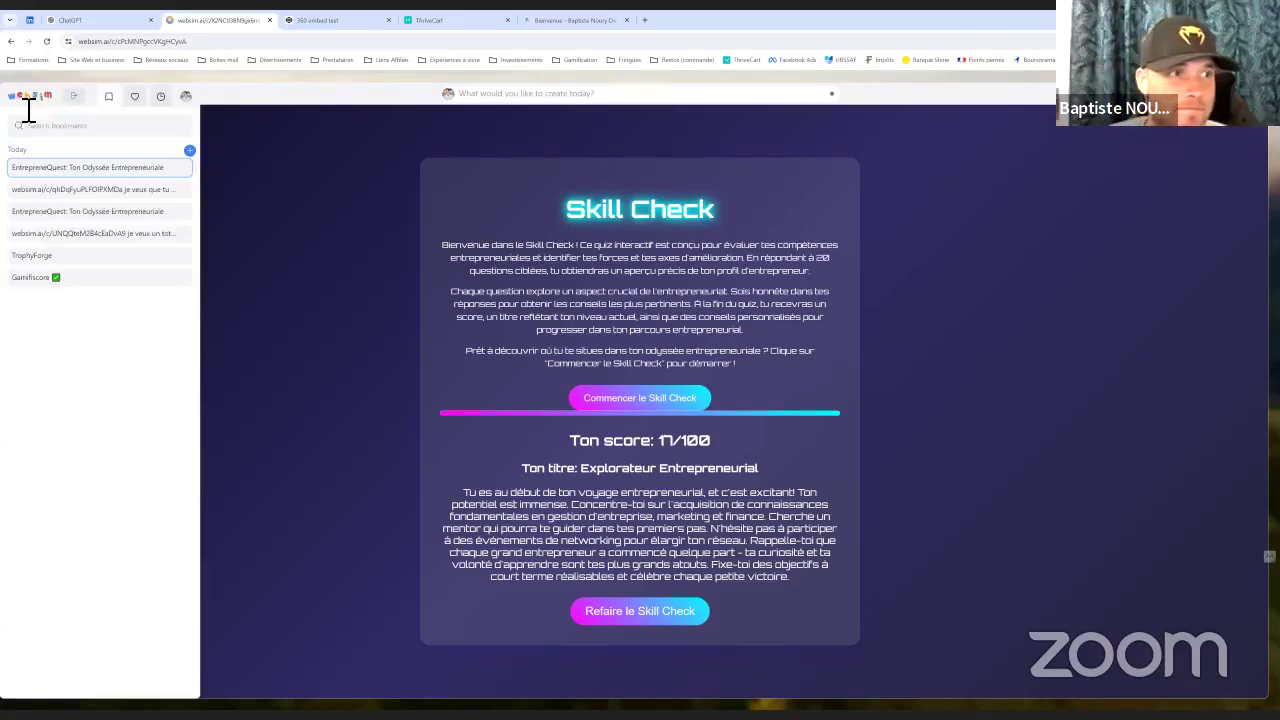
click(432, 207)
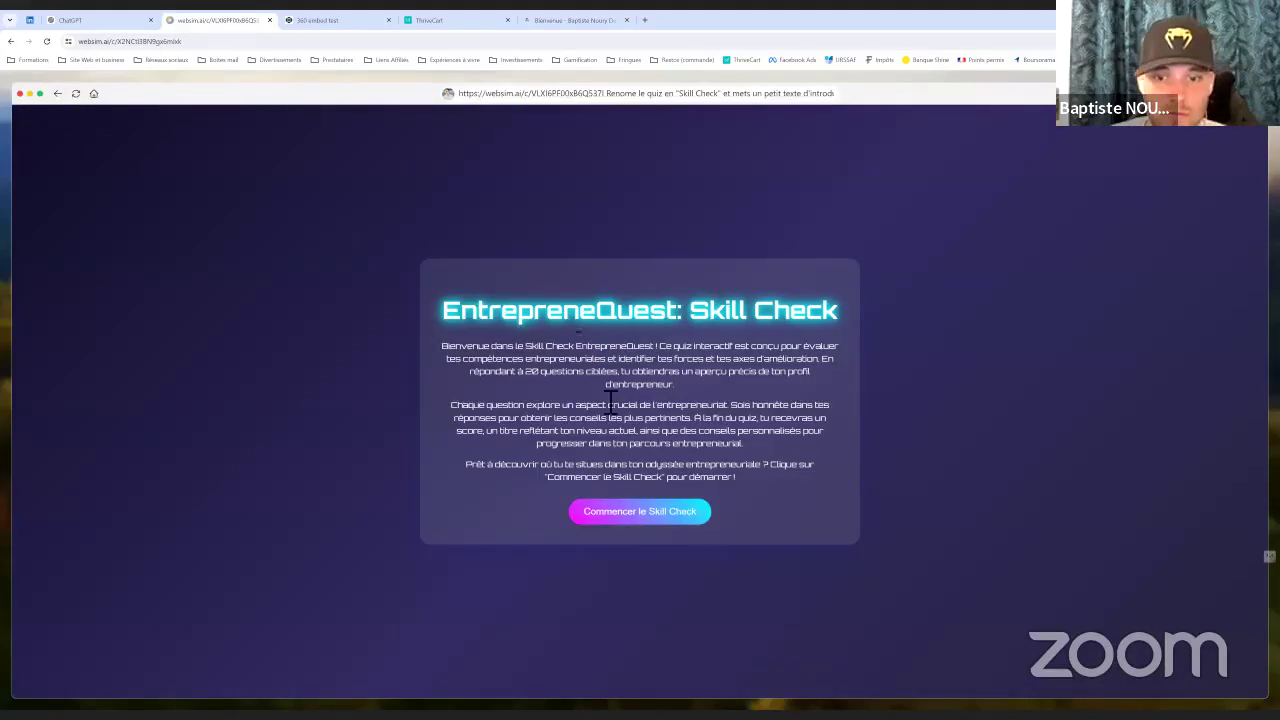
click(648, 515)
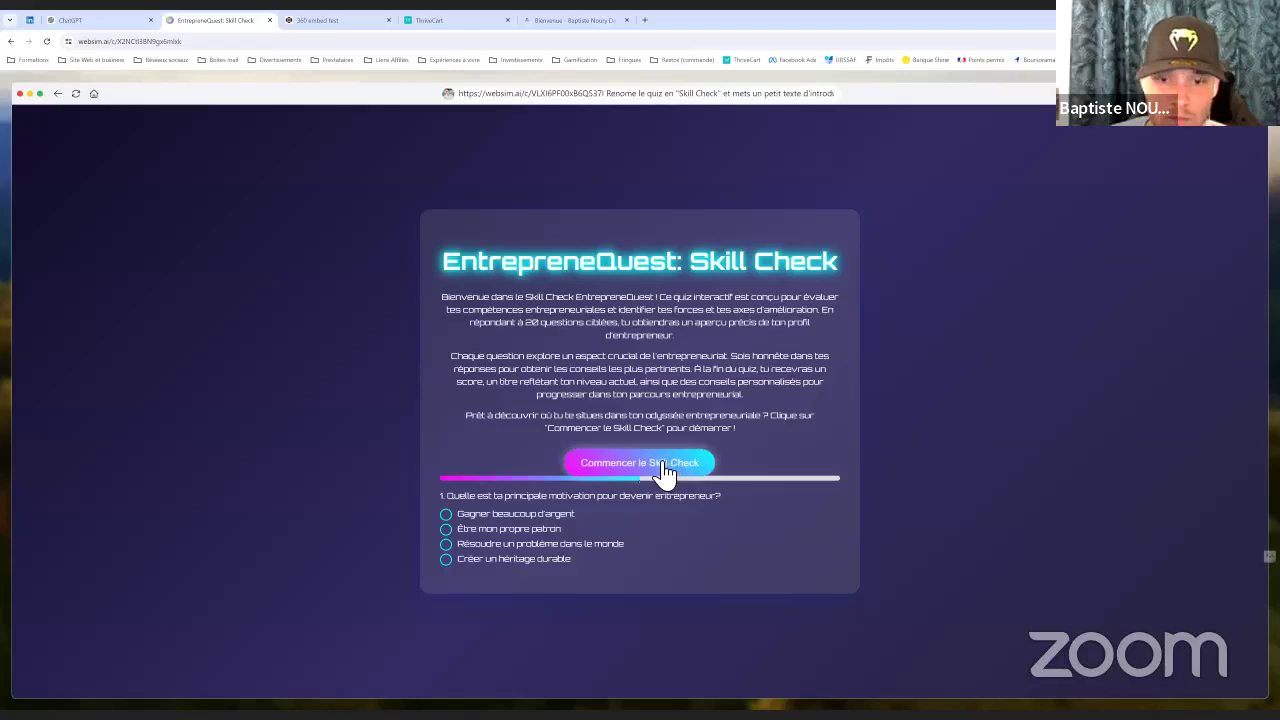
click(451, 518)
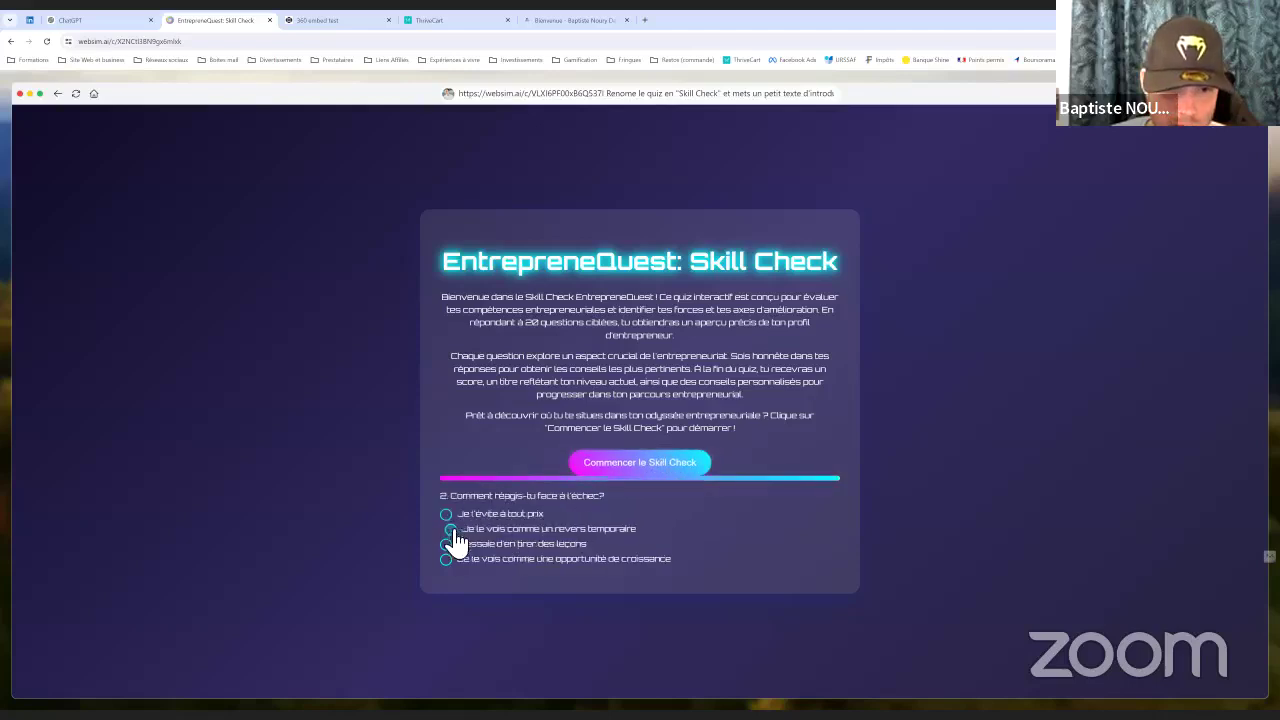
click(451, 535)
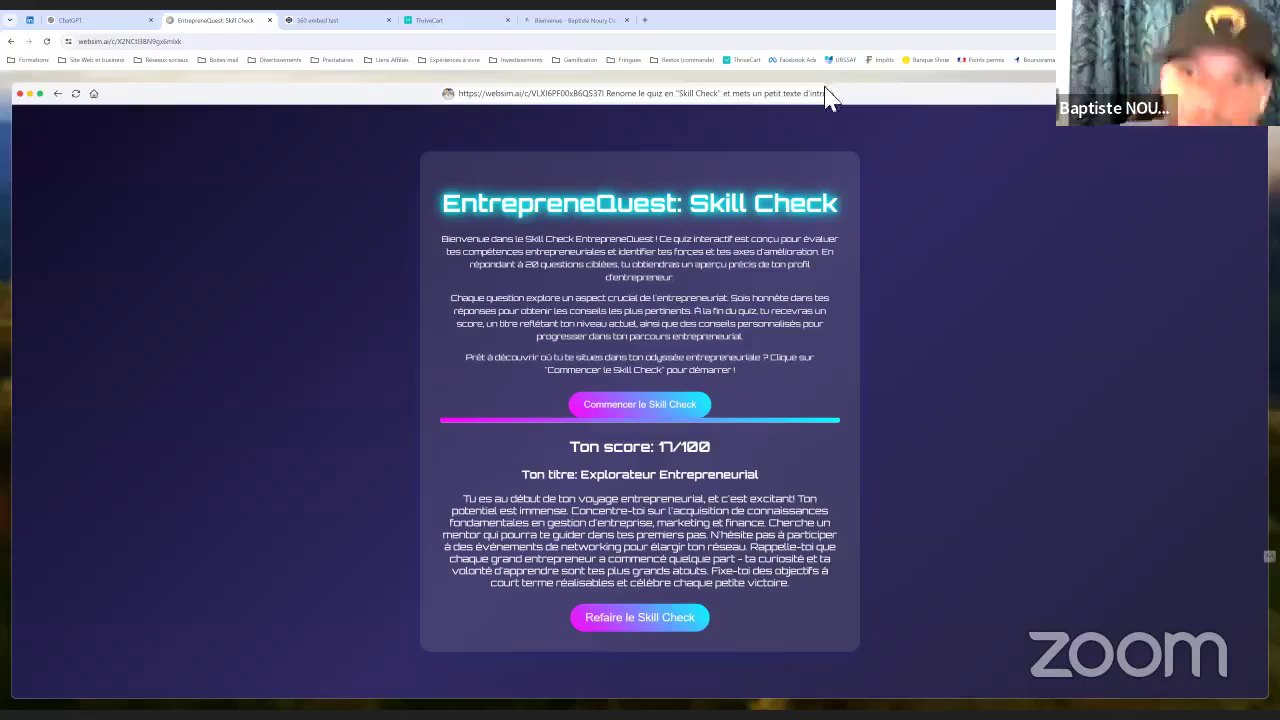
Restart the EntrepreneQuest quiz so it is back at question 1
click(680, 93)
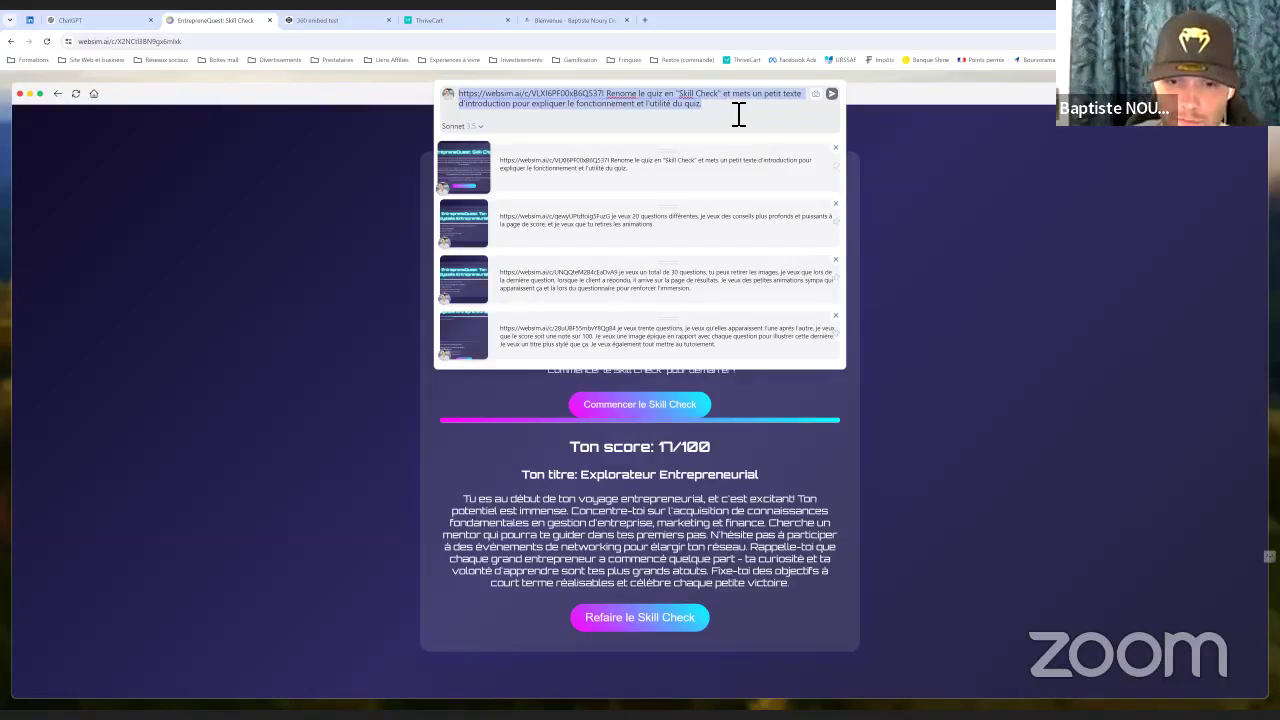
click(738, 115)
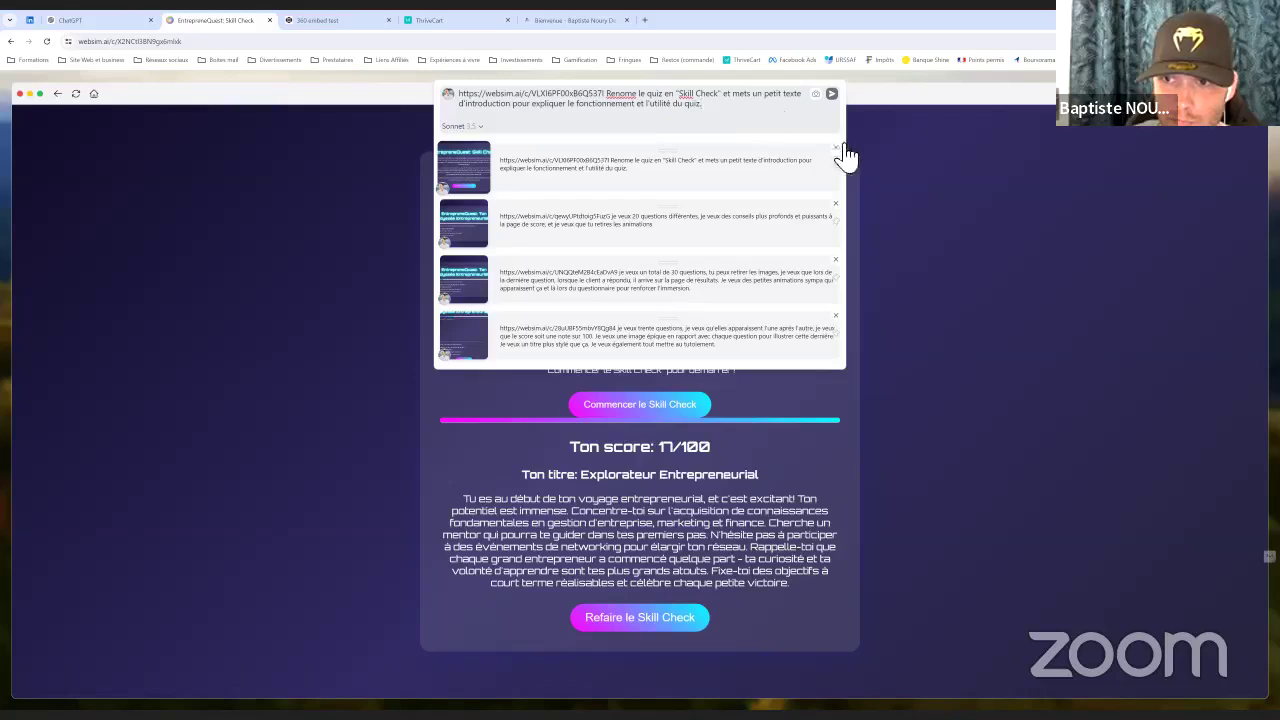
click(907, 140)
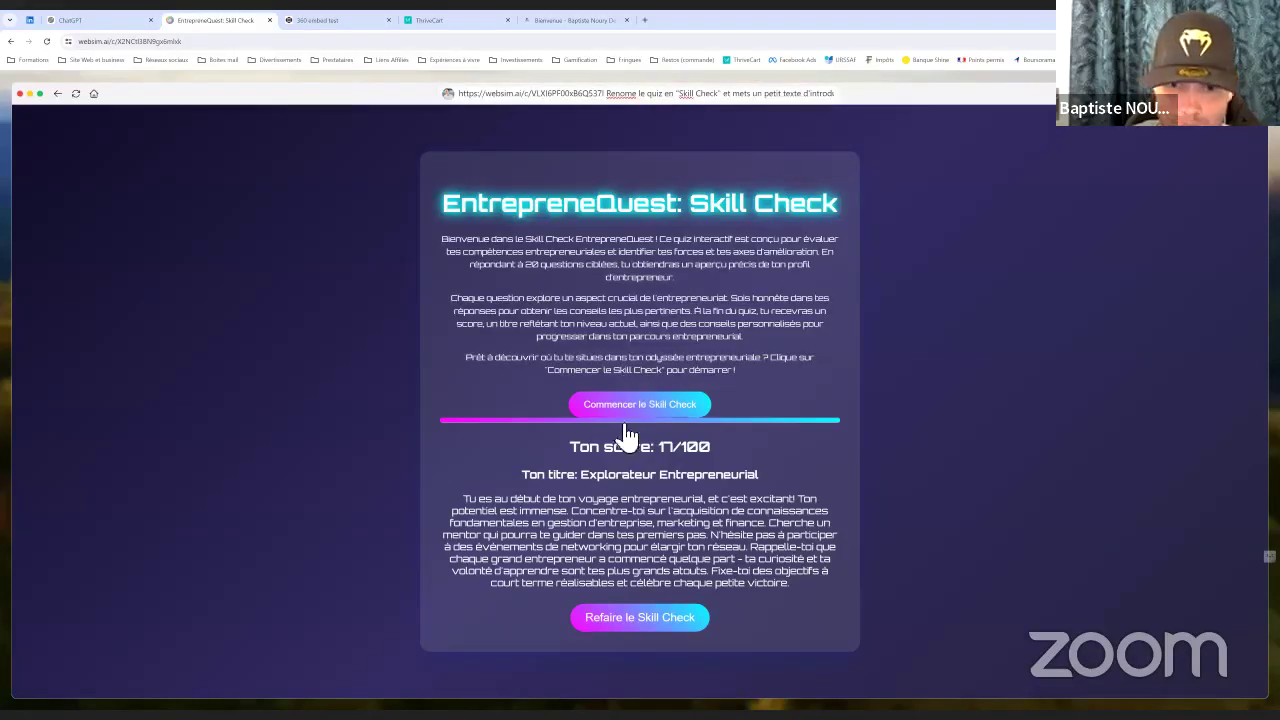
click(643, 618)
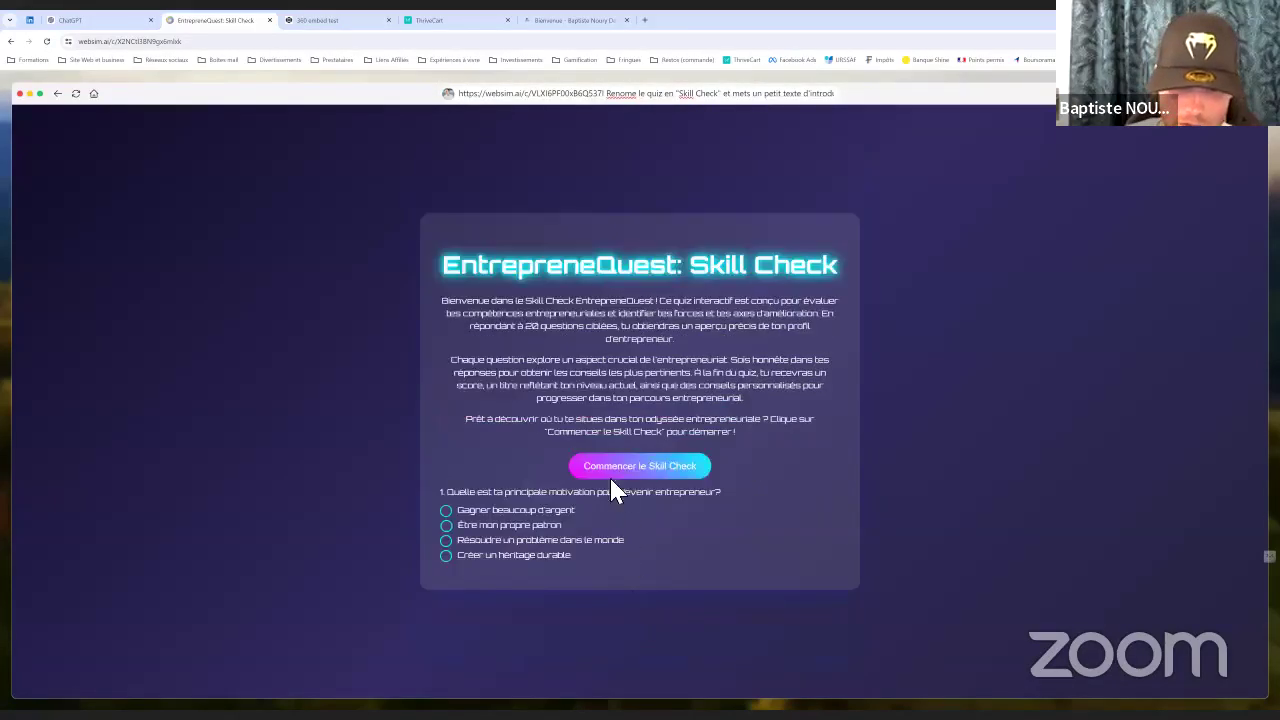
click(622, 468)
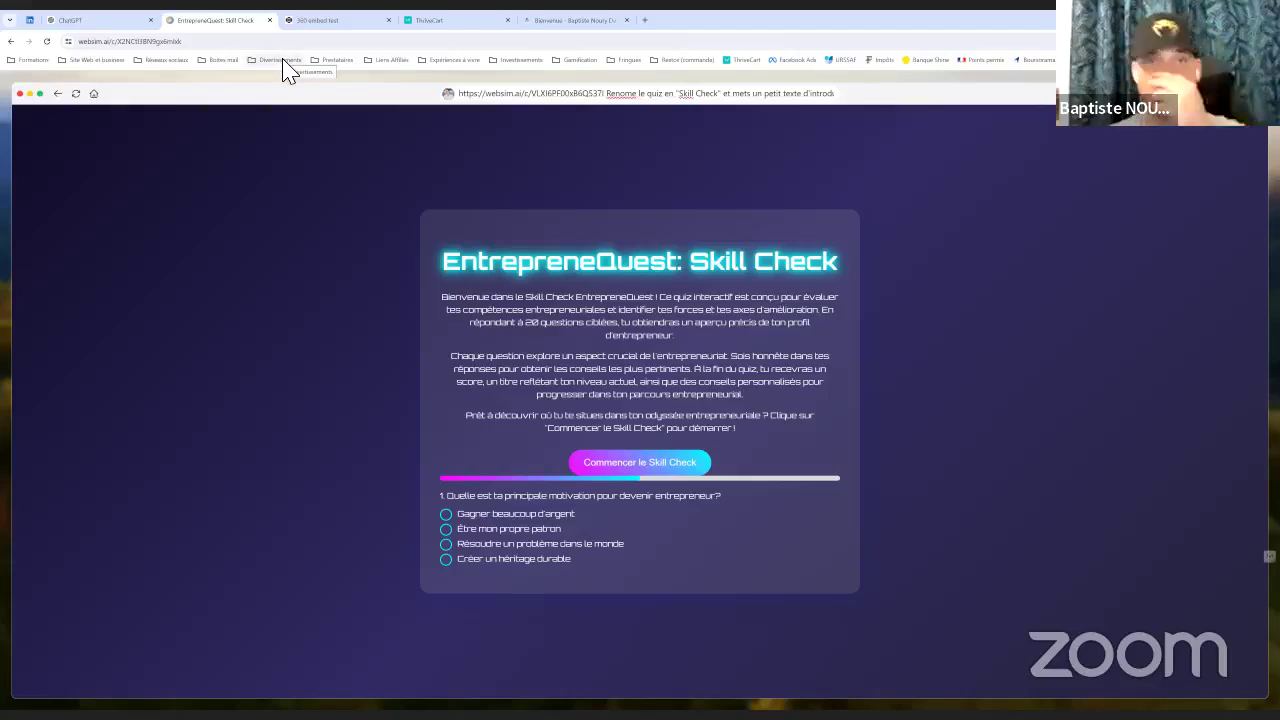
Open the Looka website in a new browser tab
click(476, 29)
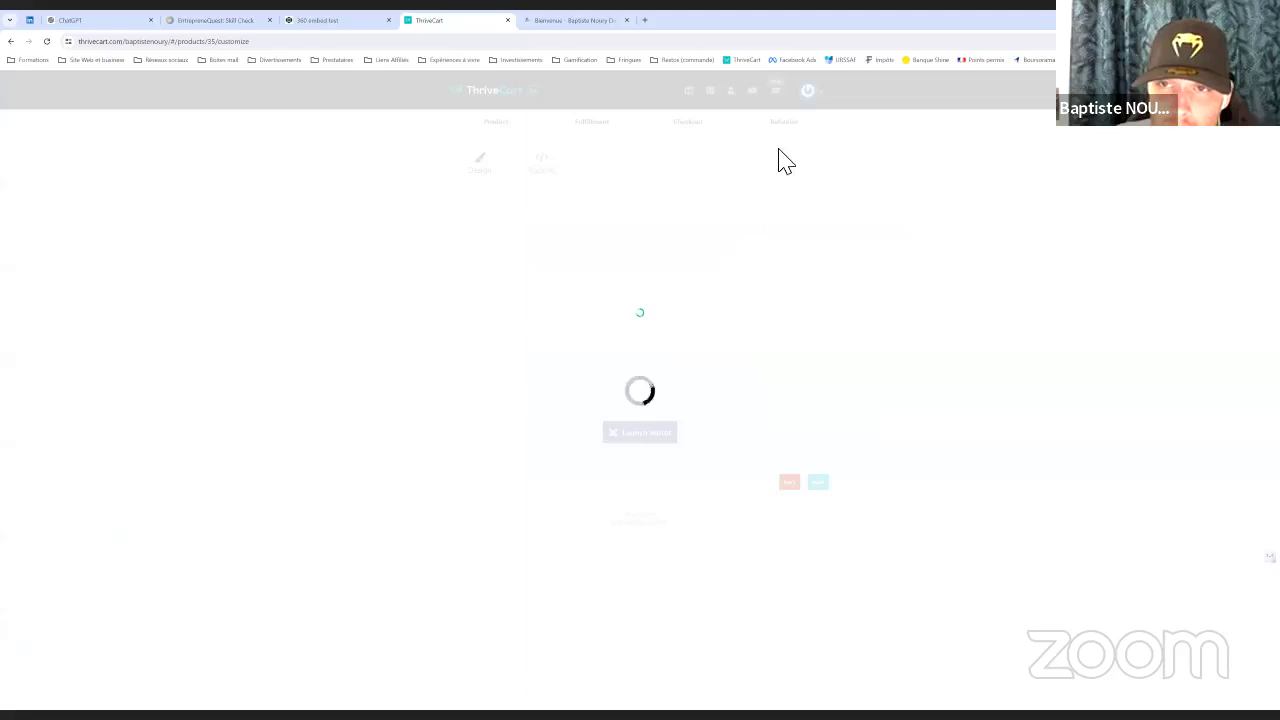
click(646, 21)
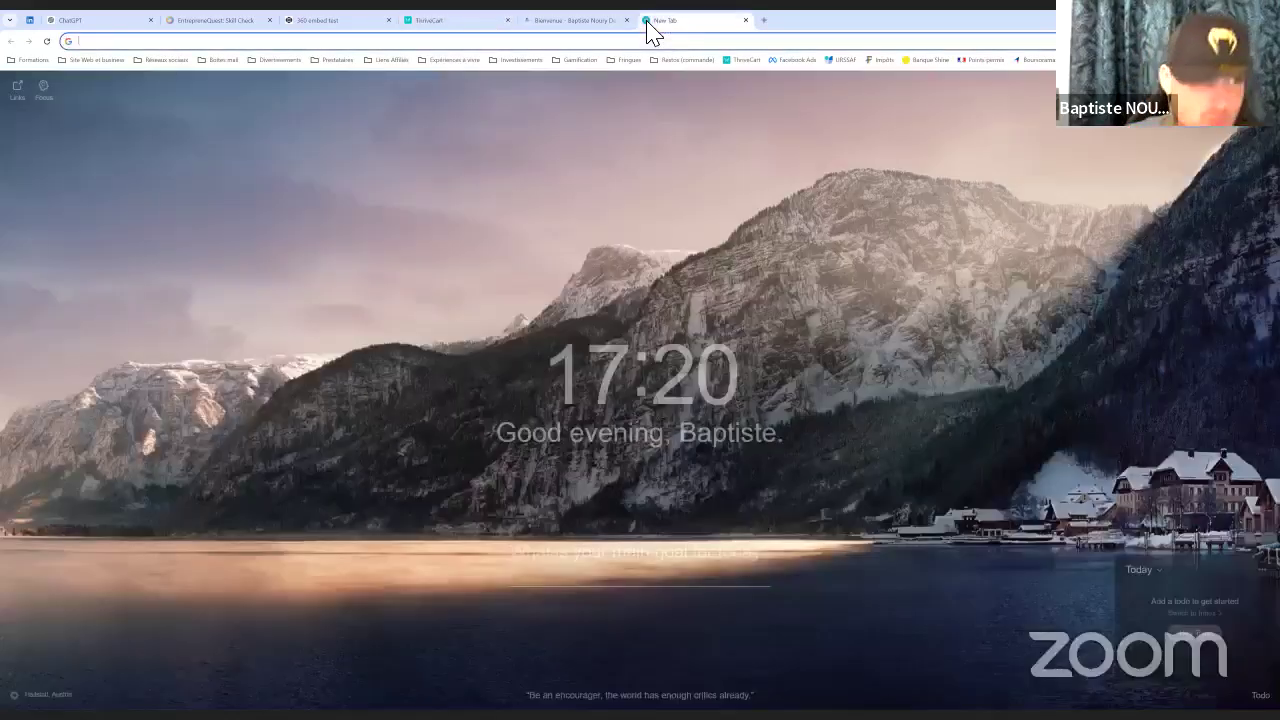
text(looka)
key(Return)
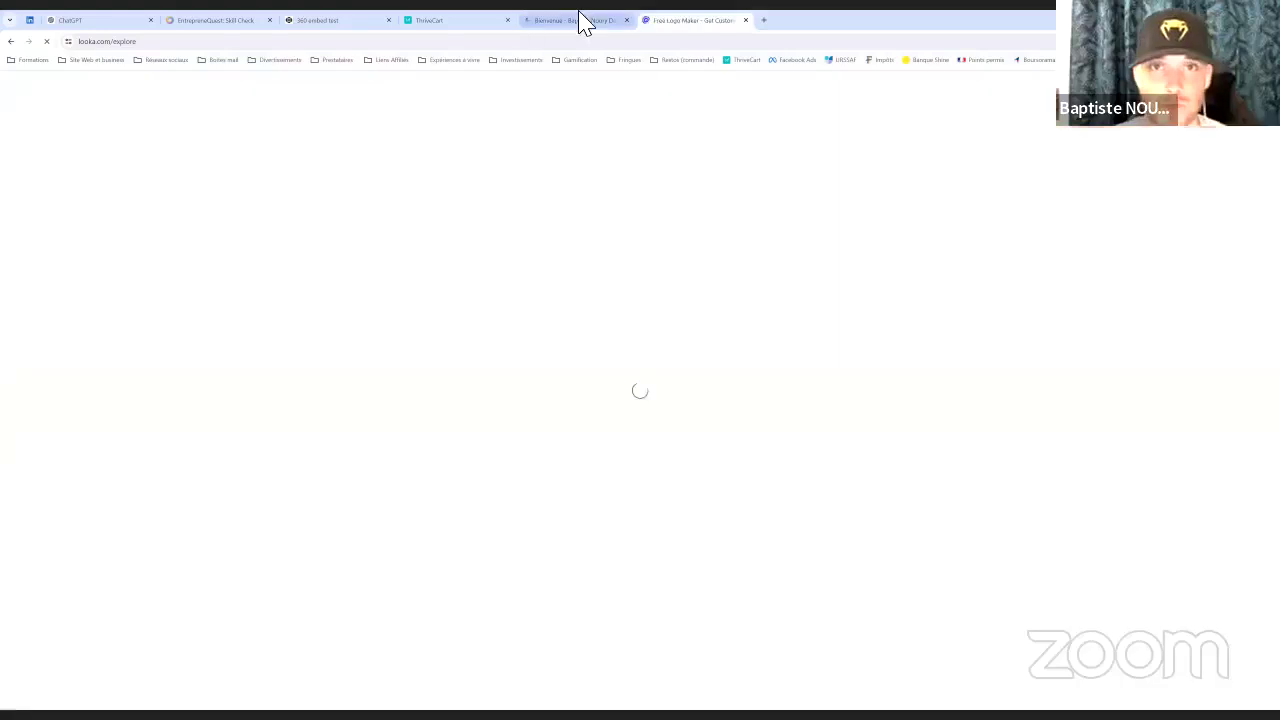
Expand the Leadmagnets group in ThriveCart's course list
click(437, 20)
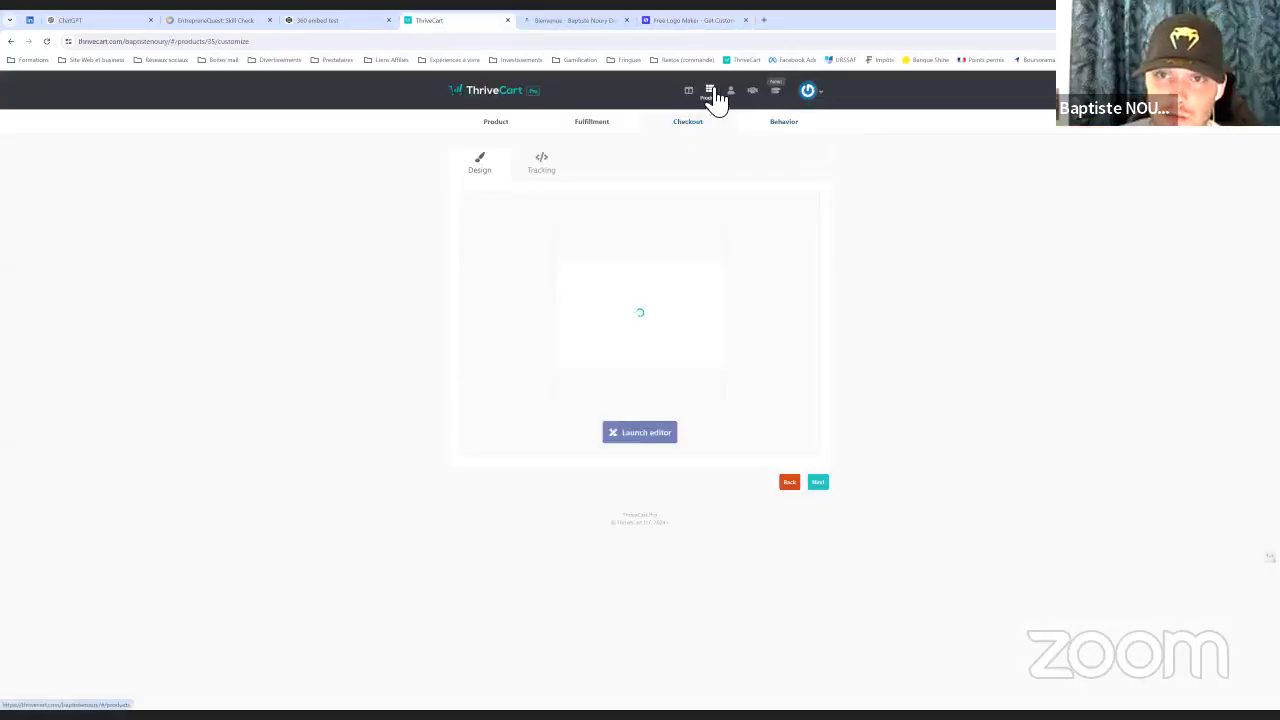
click(730, 92)
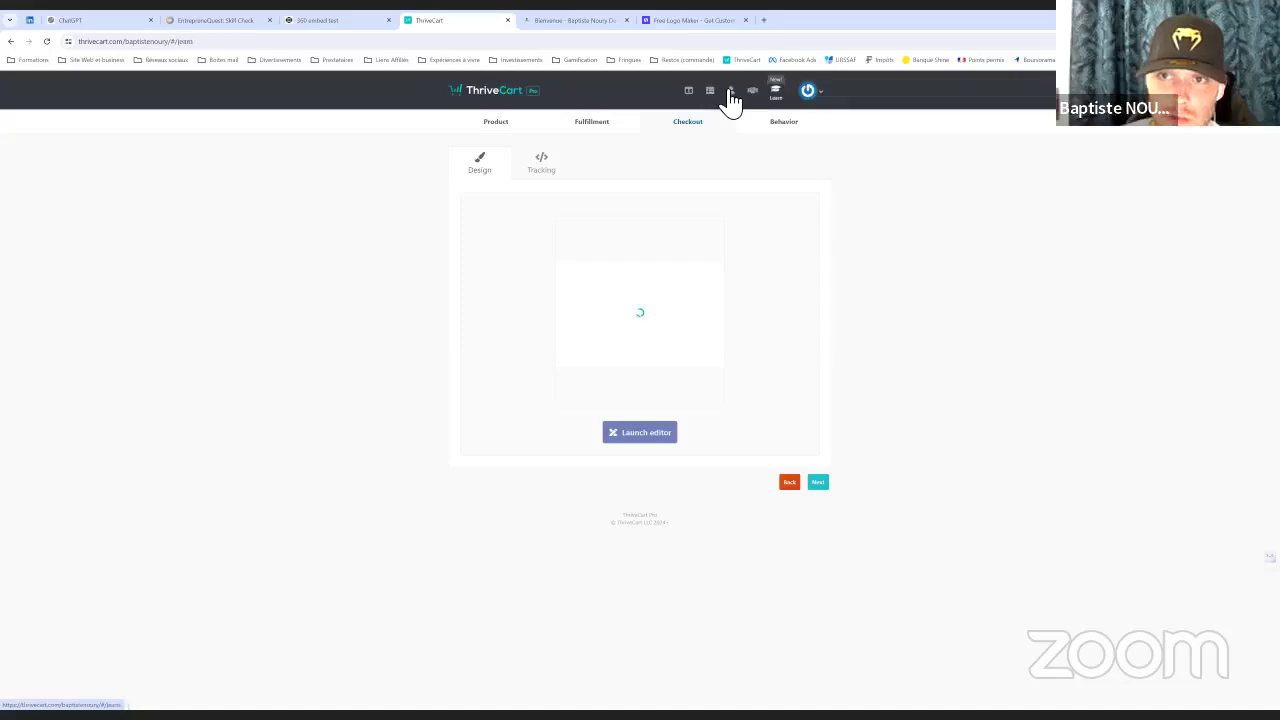
scroll(677, 377, down, 3)
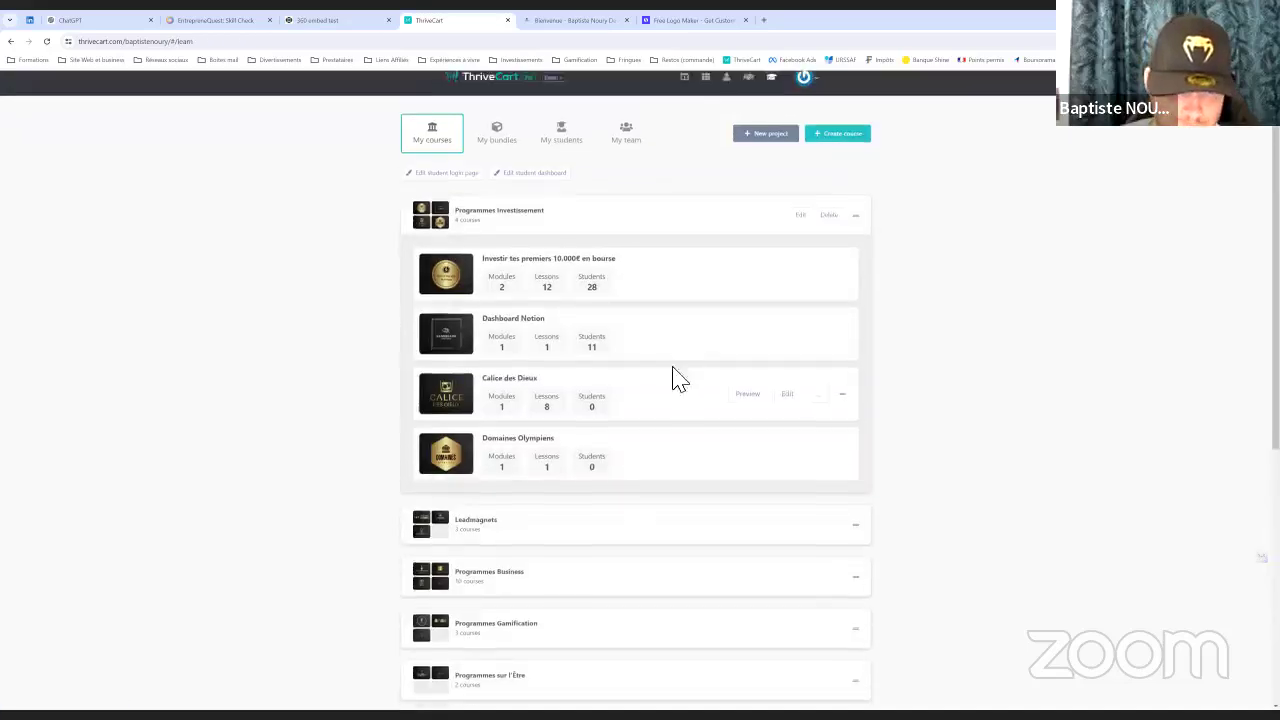
click(512, 410)
scroll(1020, 191, up, 3)
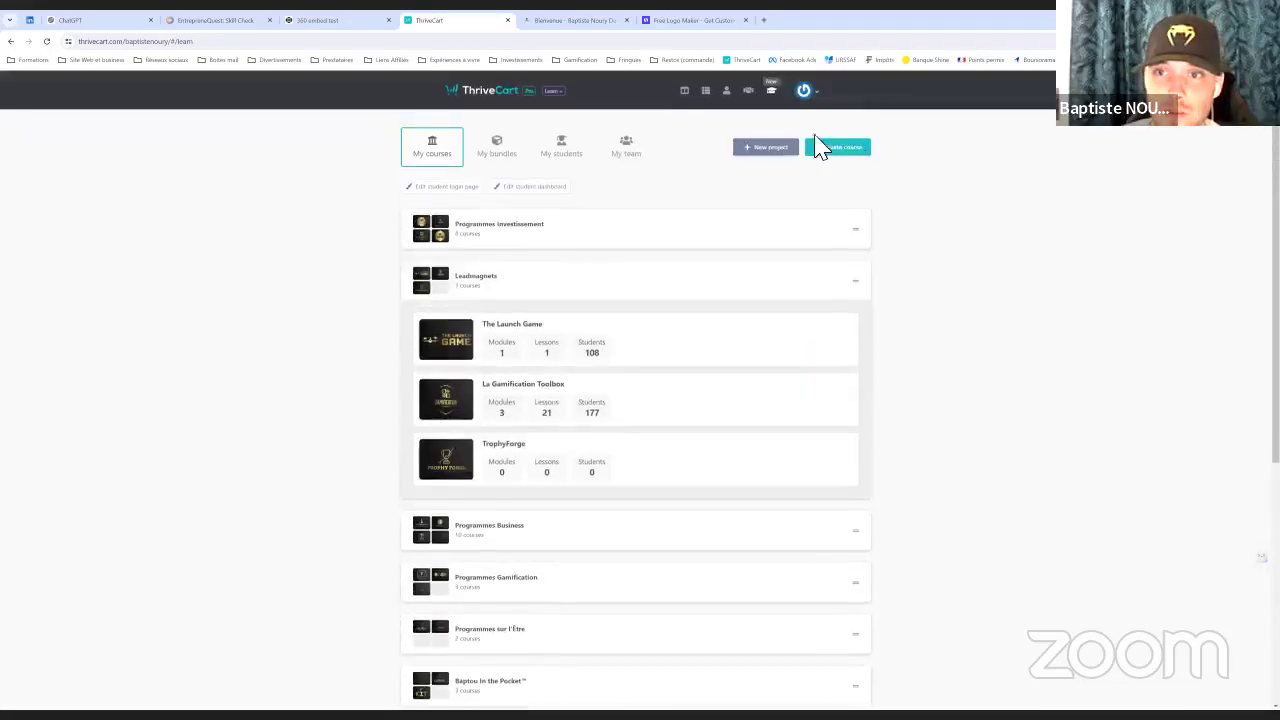
Start a new course named Skill Check in the Leadmagnets project
click(842, 152)
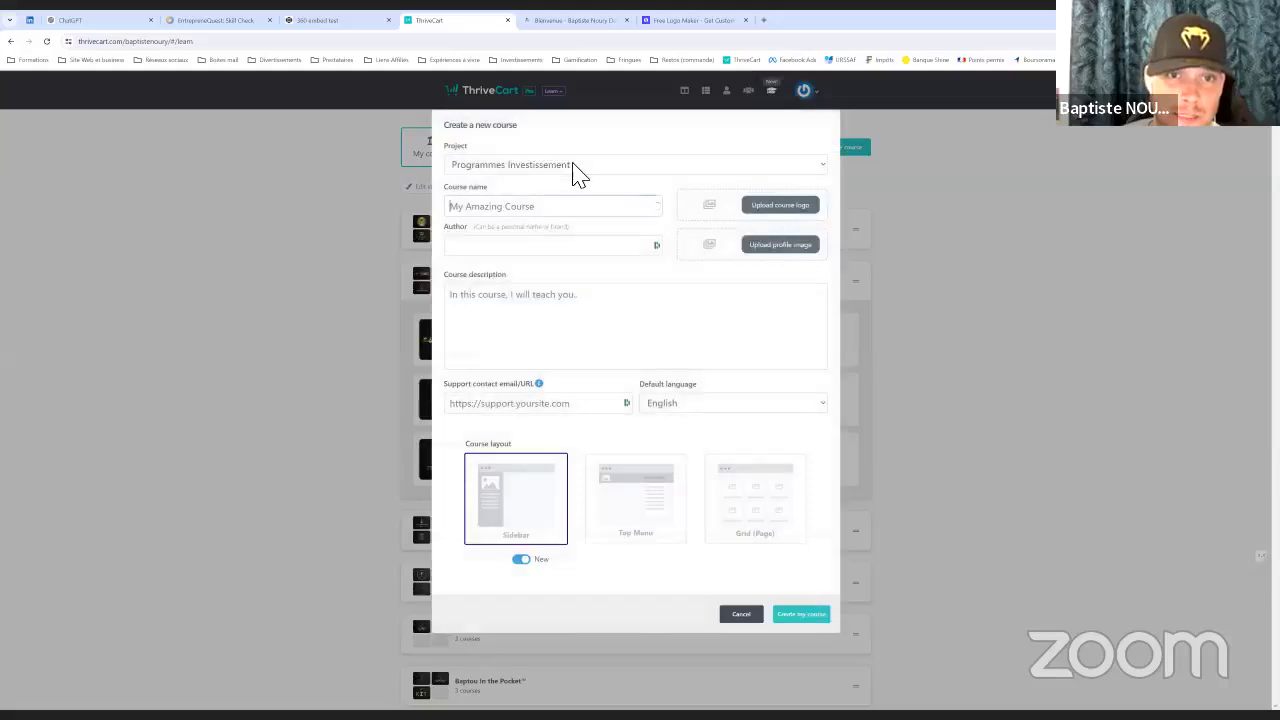
click(520, 165)
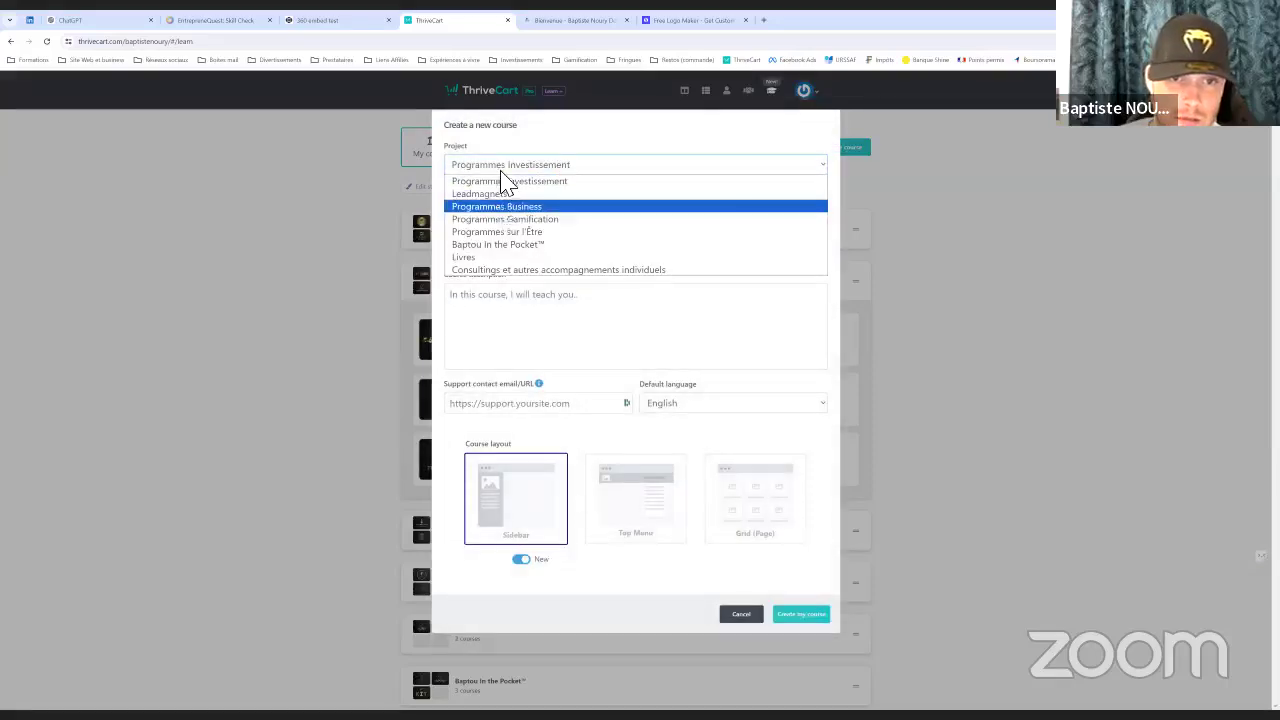
click(505, 206)
key(l)
click(560, 207)
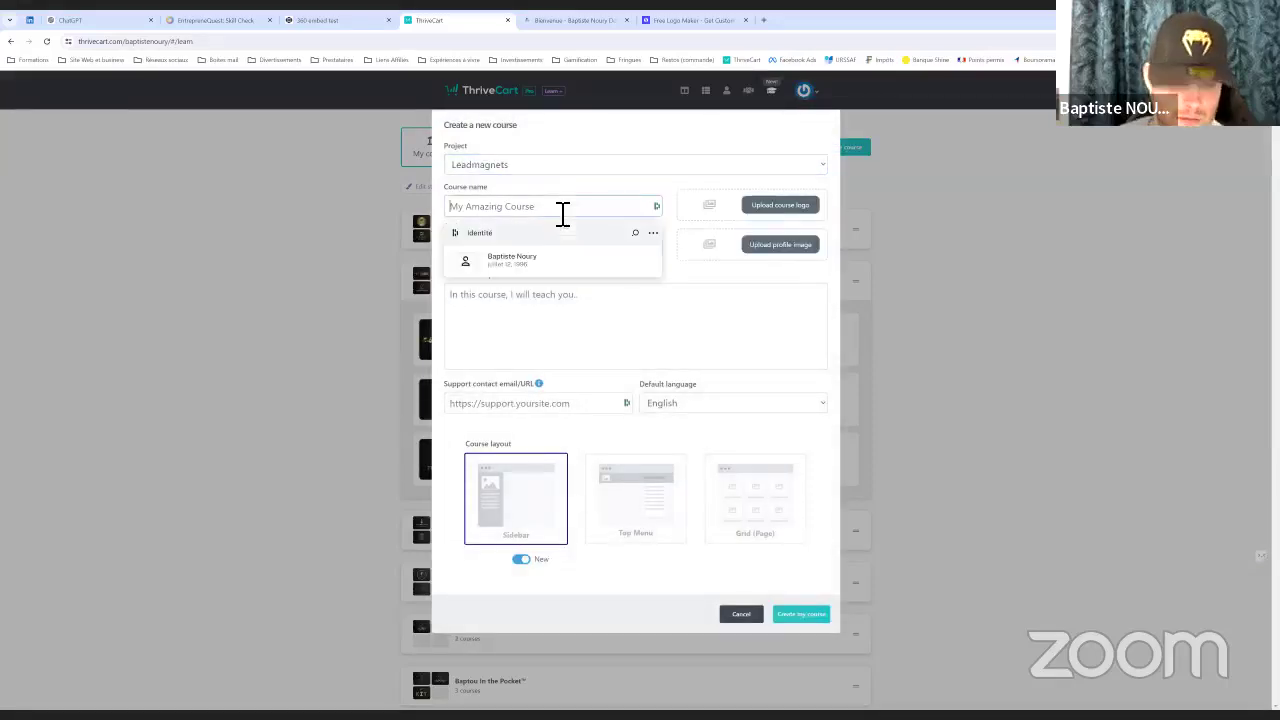
text(Skill Check)
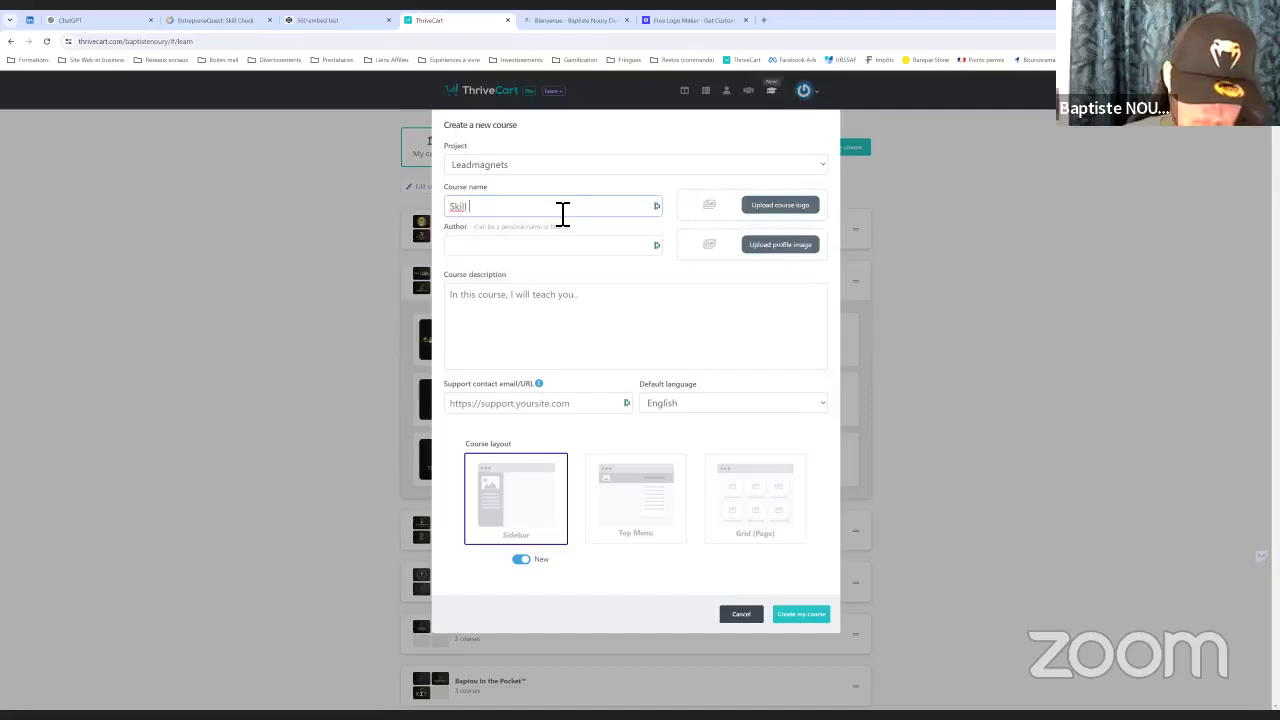
click(215, 20)
click(605, 95)
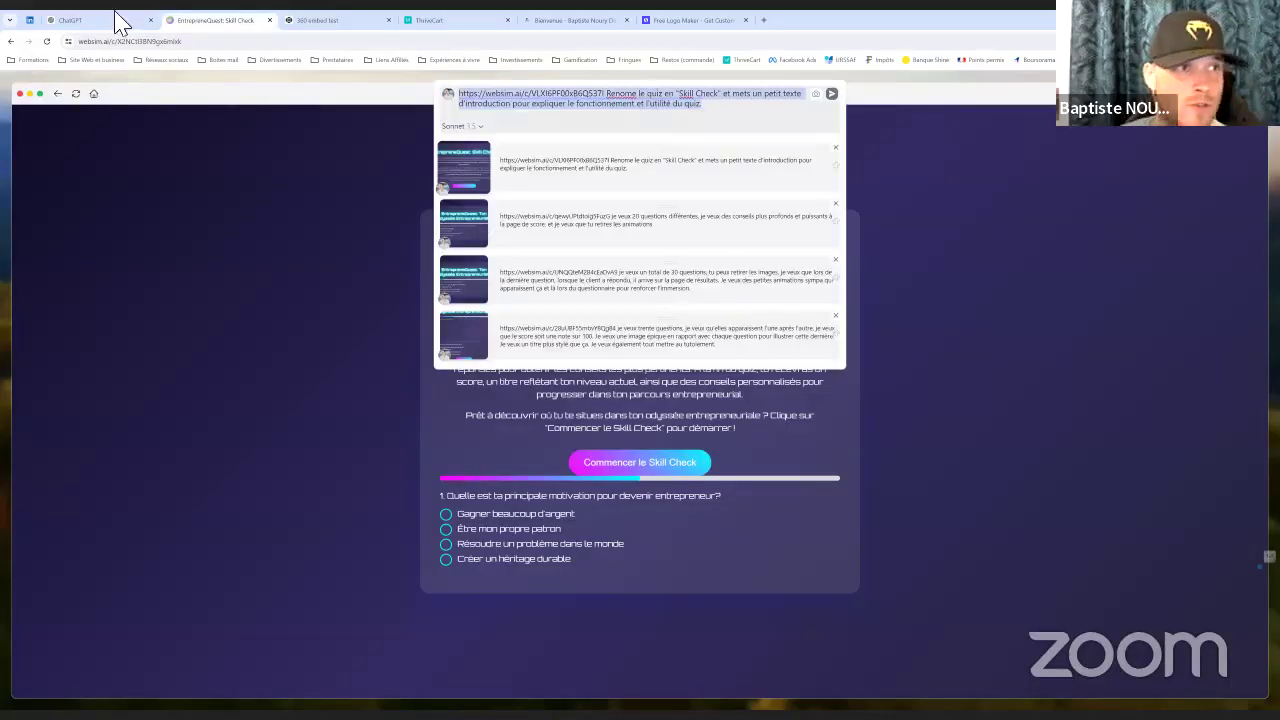
Send the quiz URL with 'reviens à la version précédente' as the new Websim prompt
click(163, 42)
right_click(159, 46)
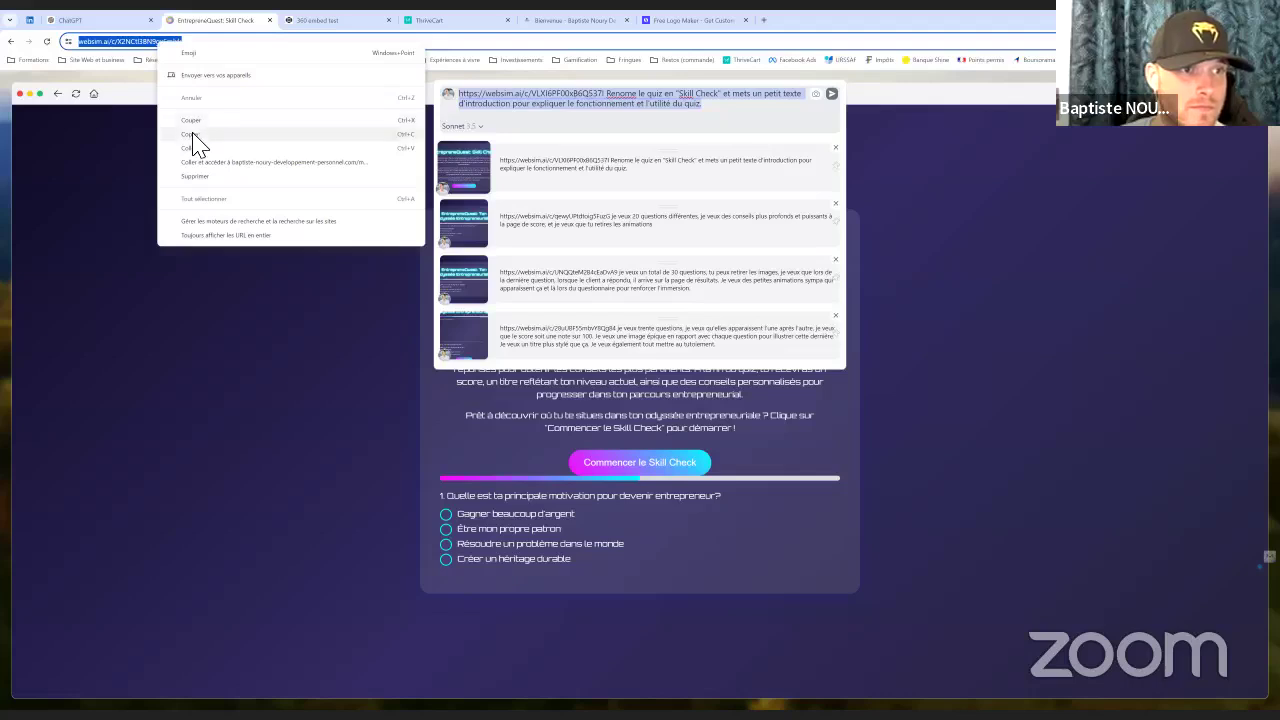
click(195, 140)
click(725, 112)
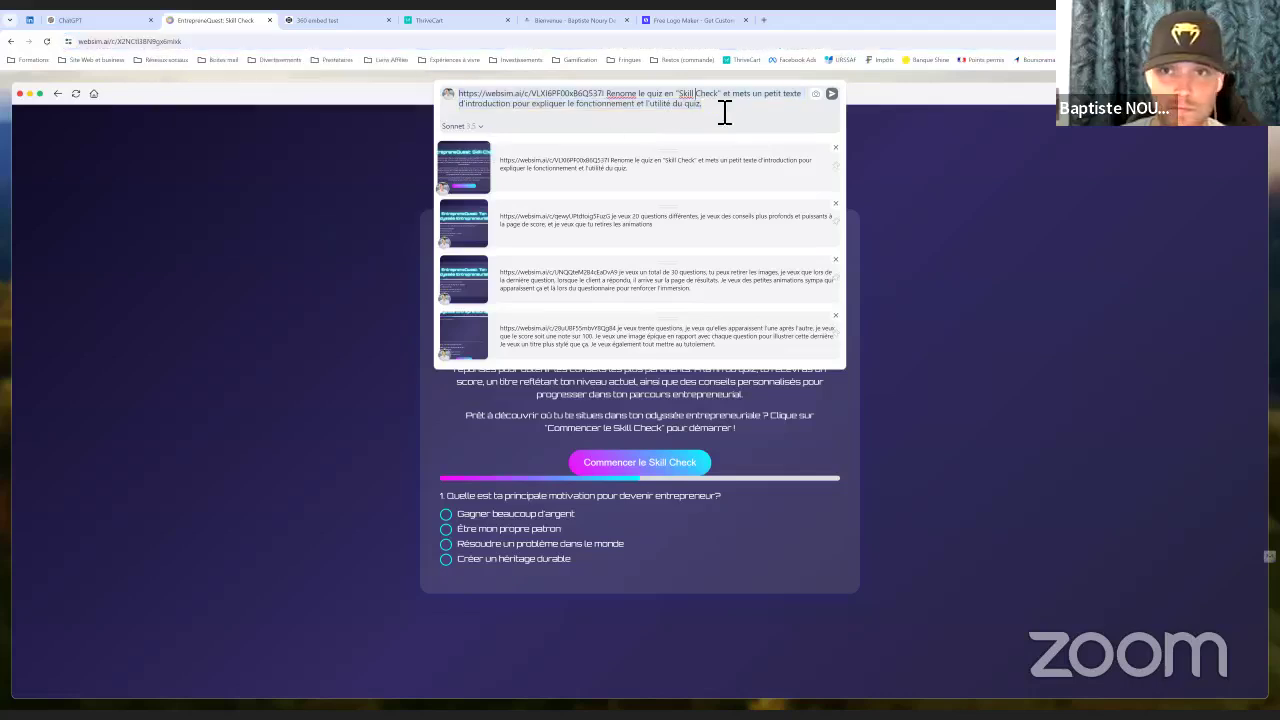
triple_click(578, 95)
text(https://websim.ai/c/X2NCtl3BN9gx6mlxk)
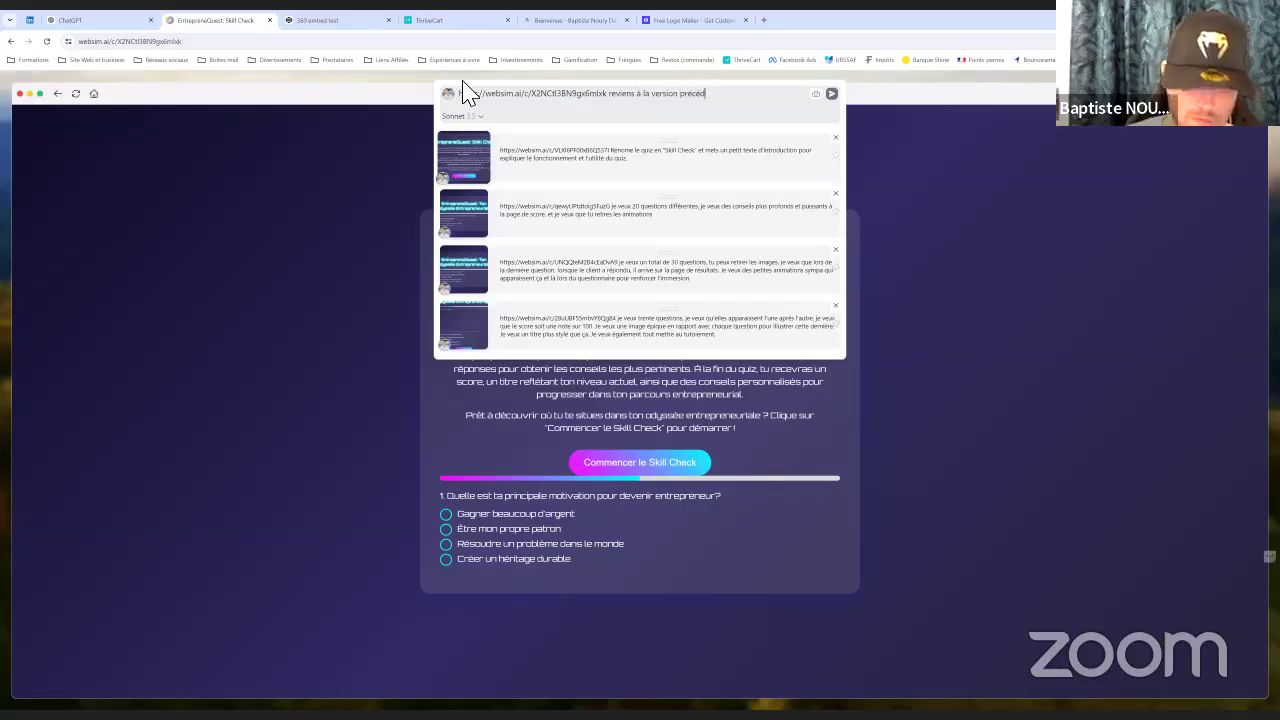
text(reviens à la version précédente)
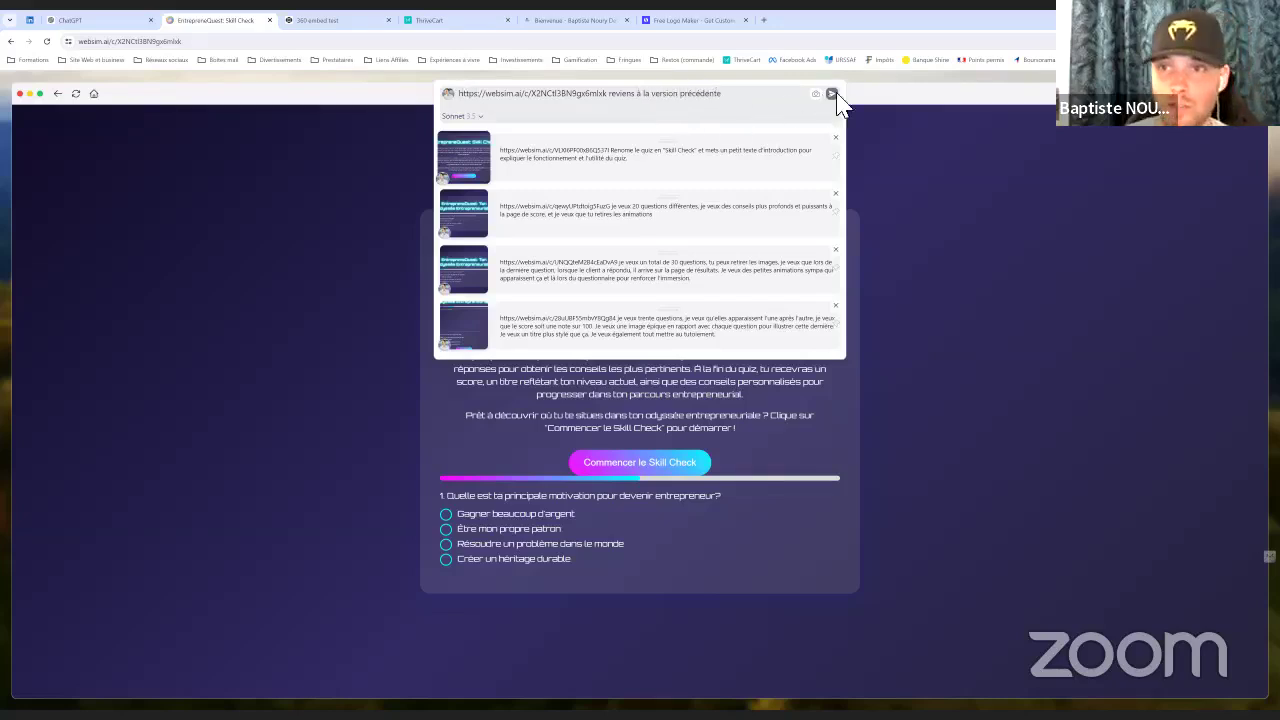
click(832, 94)
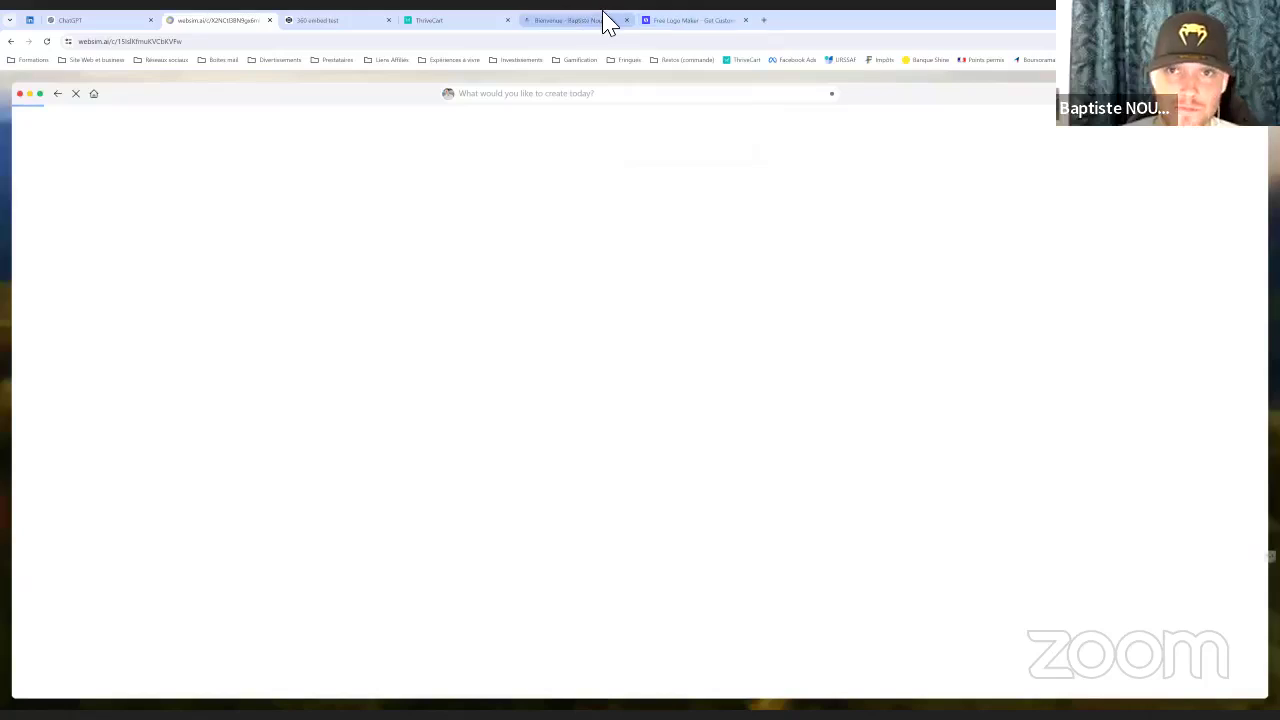
In Looka, replace the company name Trophy Forge with Skill Check and delete the slogan
click(694, 24)
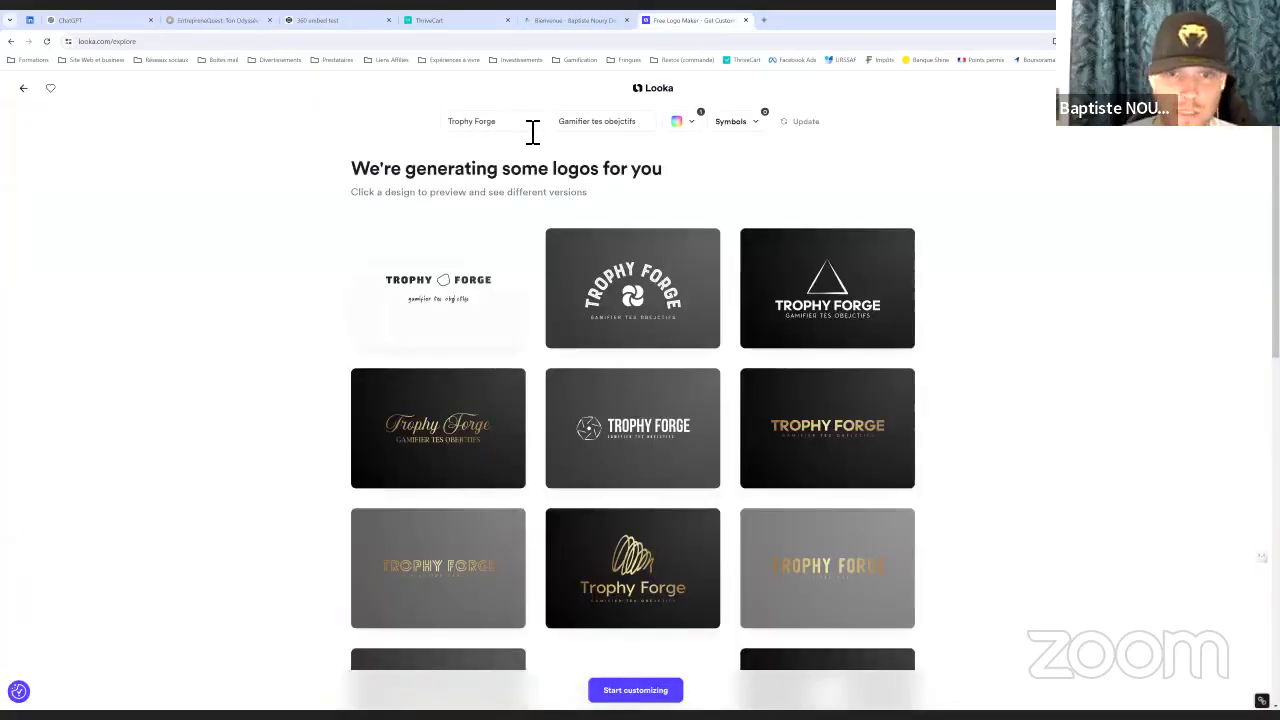
drag(517, 128, 380, 131)
key(BackSpace)
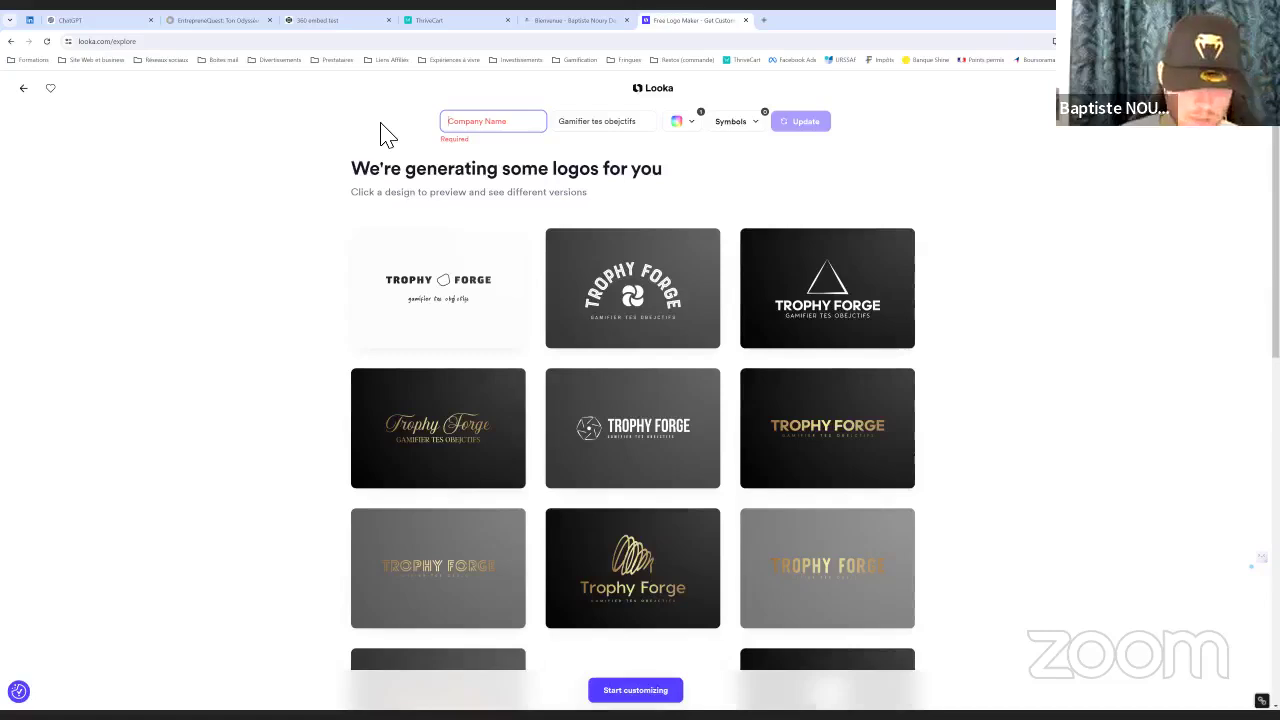
text(Skill Check)
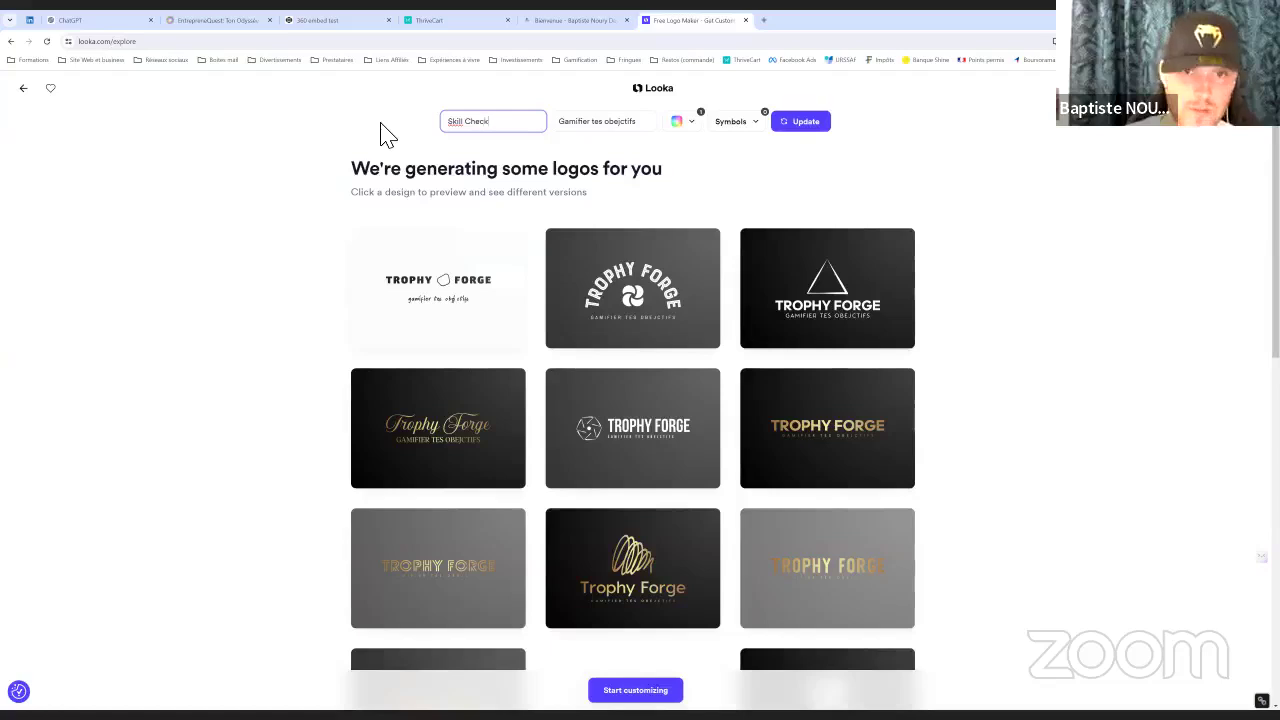
drag(648, 121, 548, 133)
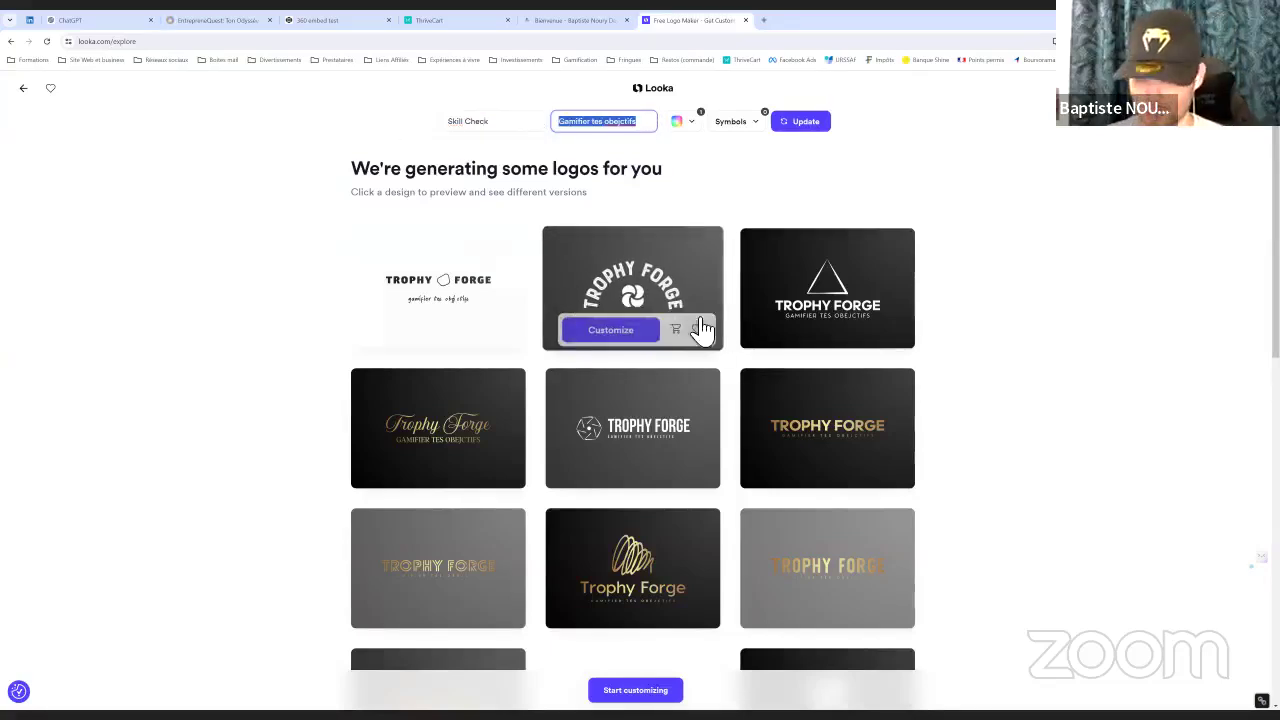
key(BackSpace)
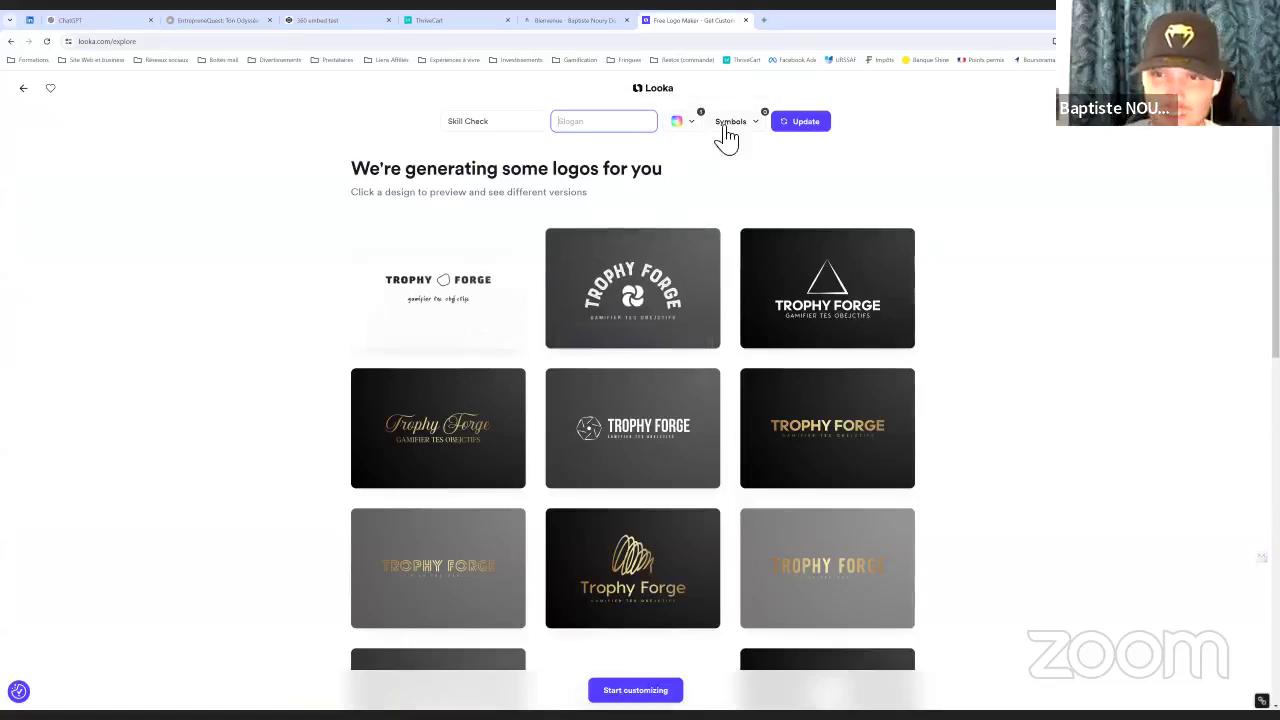
Regenerate the logos with a clipboard checklist symbol
click(753, 127)
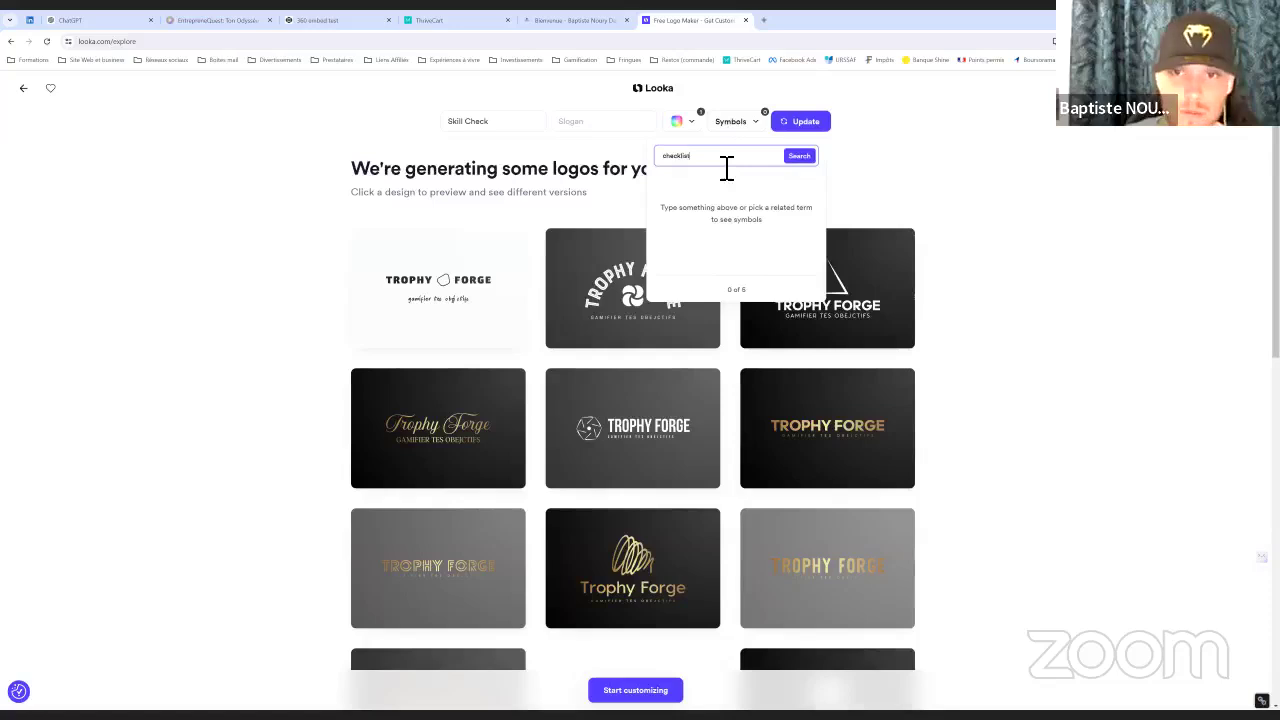
click(799, 155)
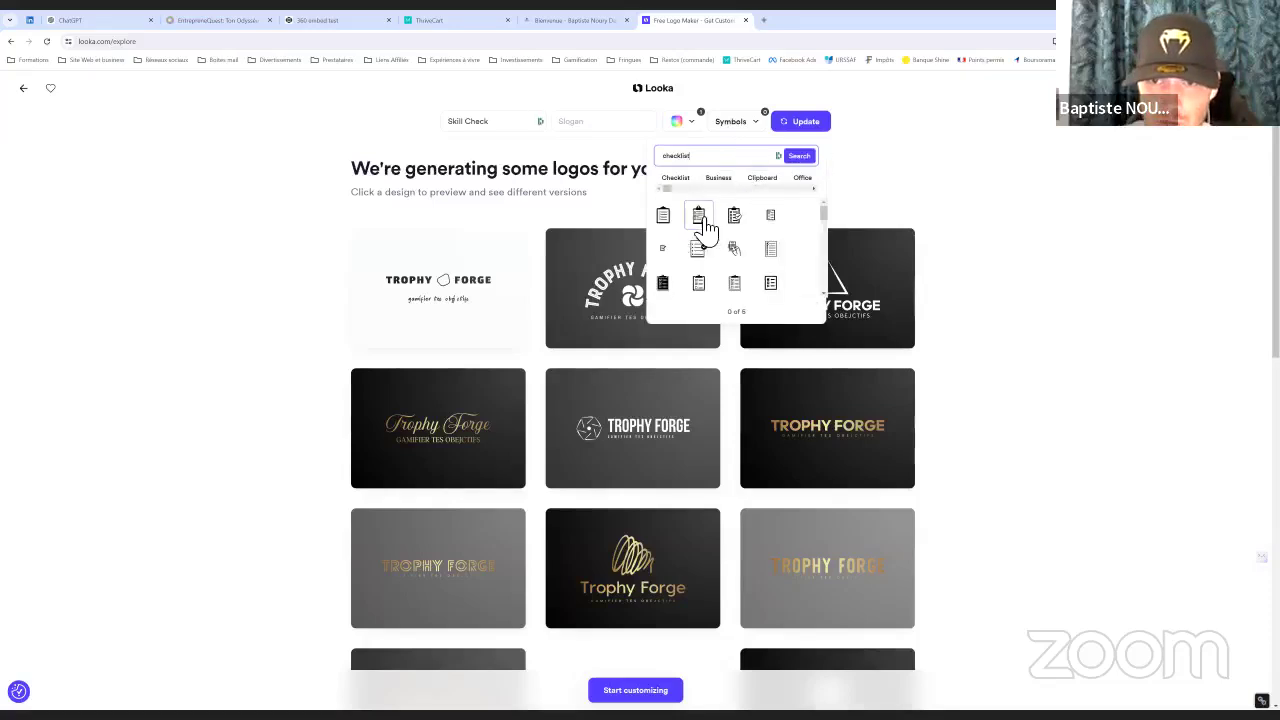
click(736, 226)
click(800, 122)
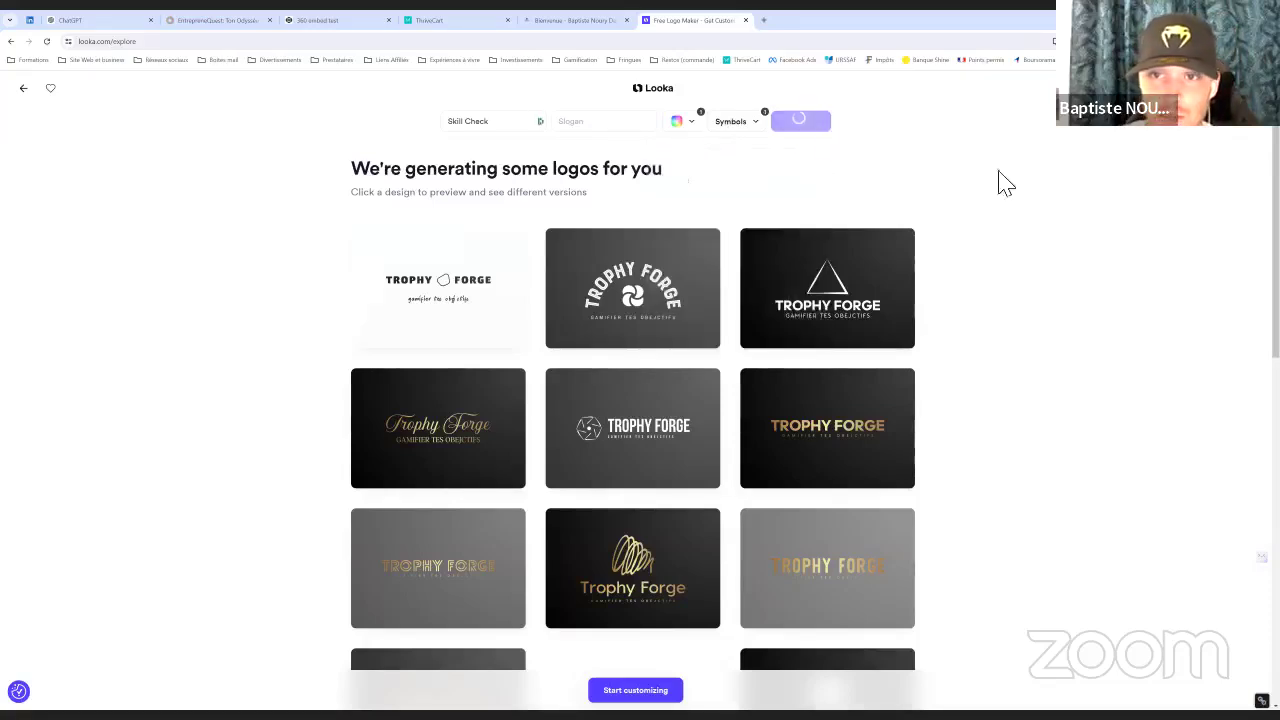
scroll(986, 289, down, 5)
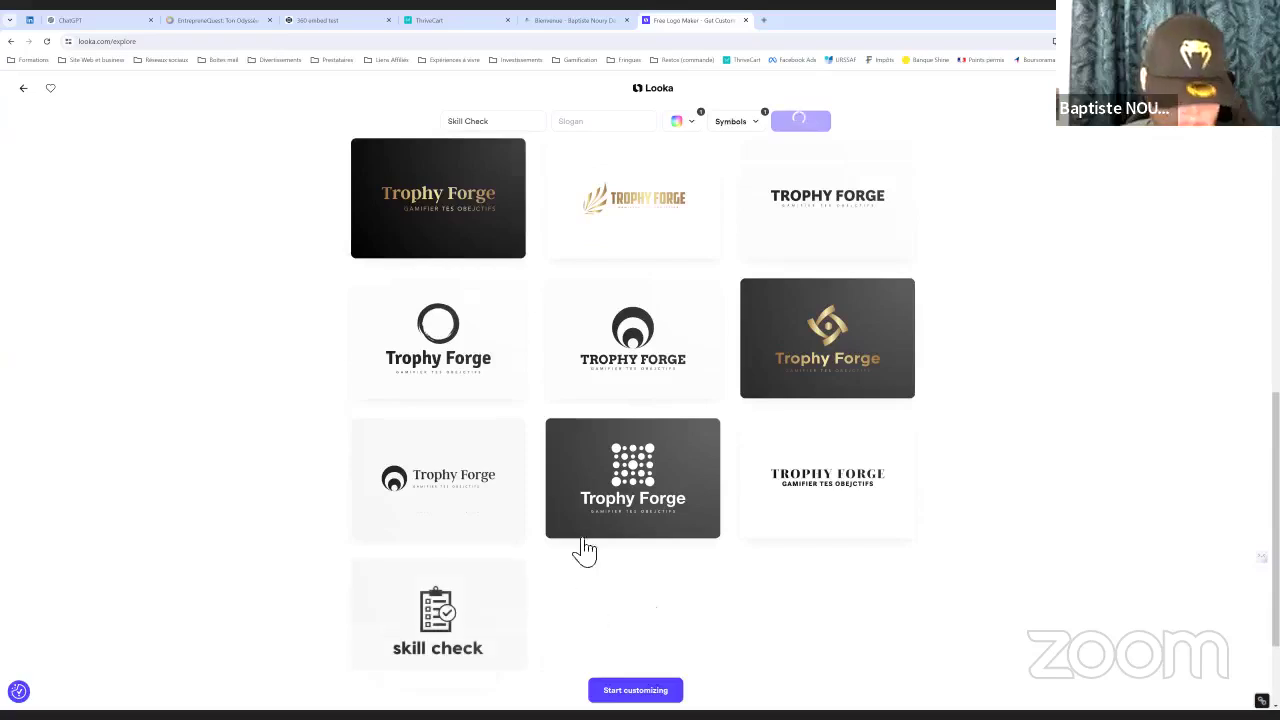
scroll(646, 503, down, 2)
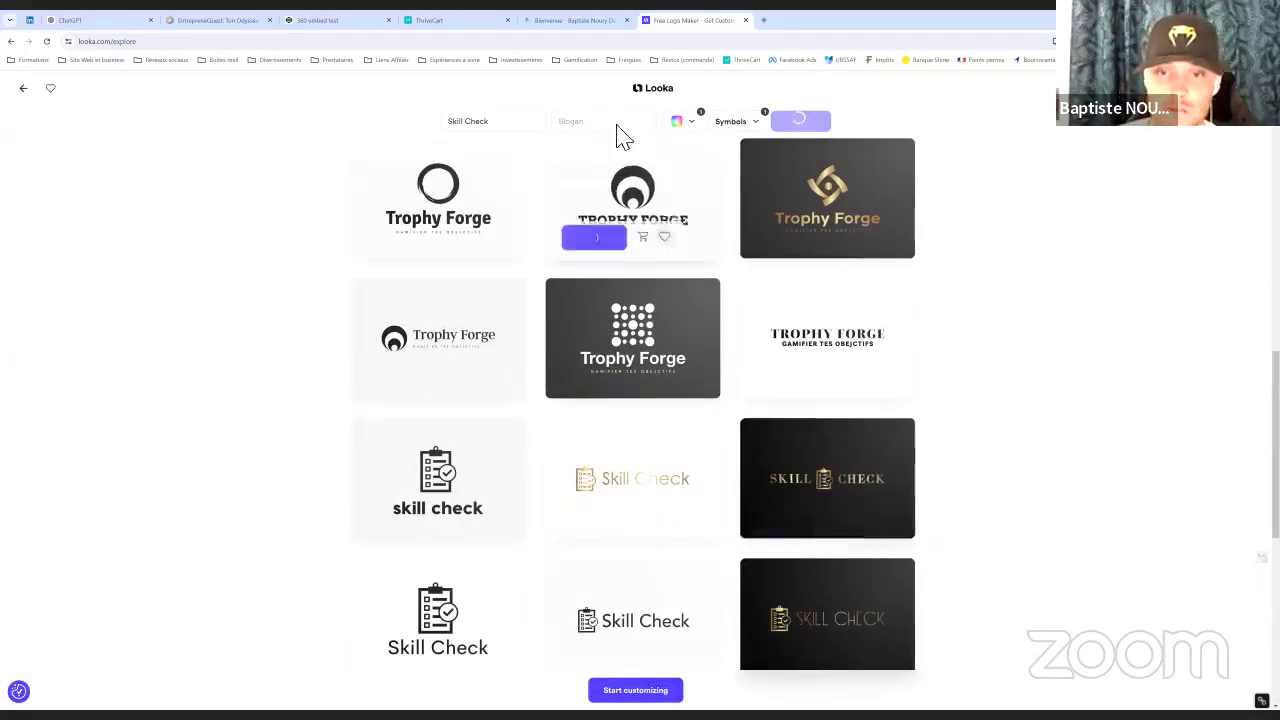
click(422, 20)
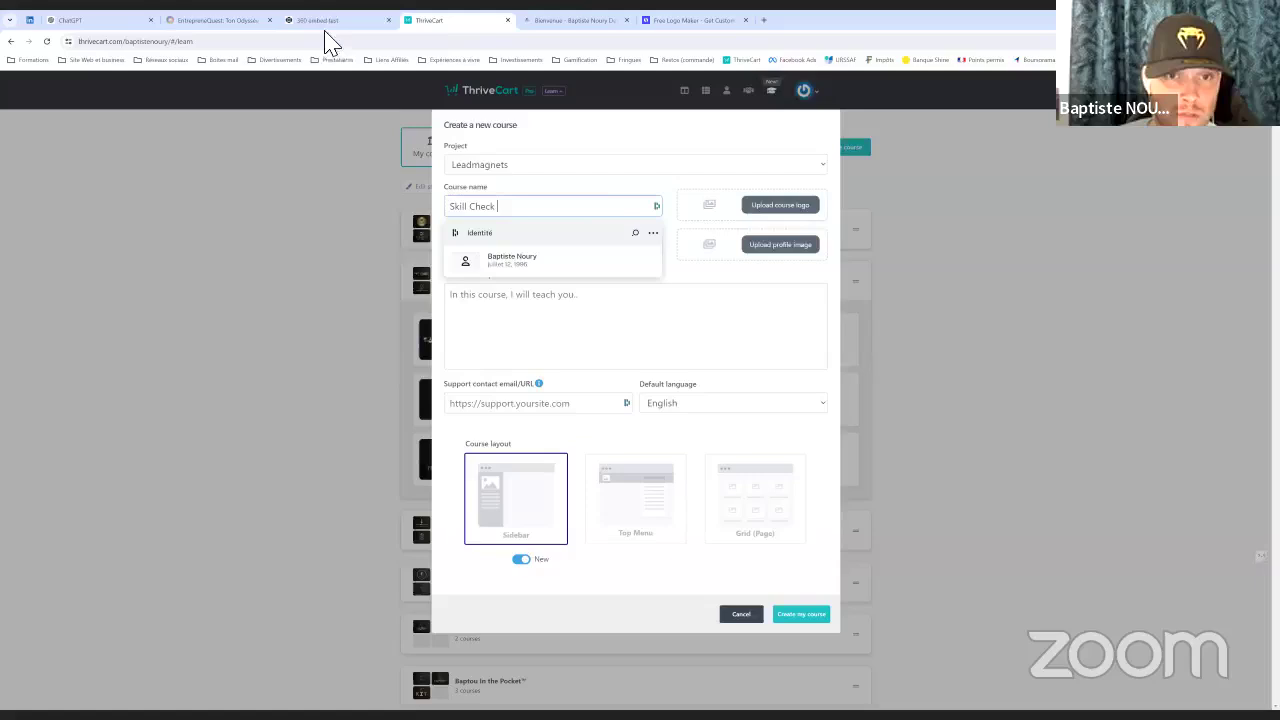
Give the Skill Check course its author, support e-mail, French language and Top Menu layout
click(595, 168)
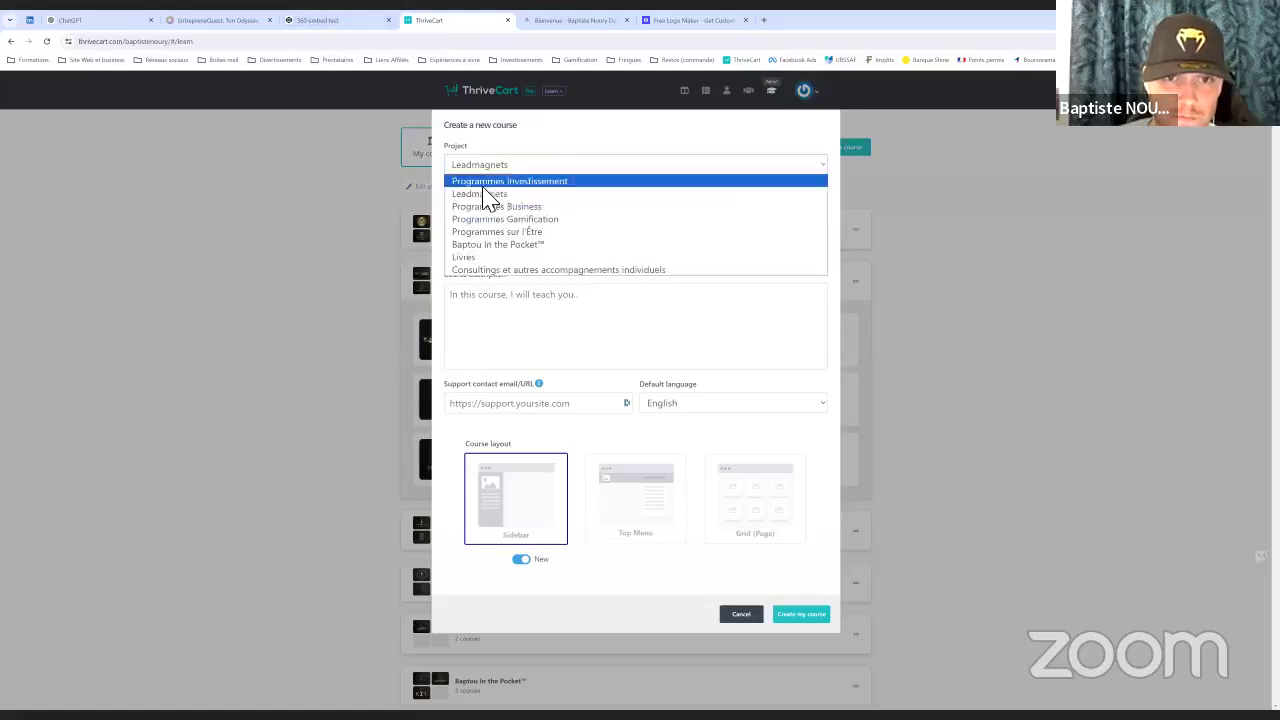
click(486, 250)
text(Baptou)
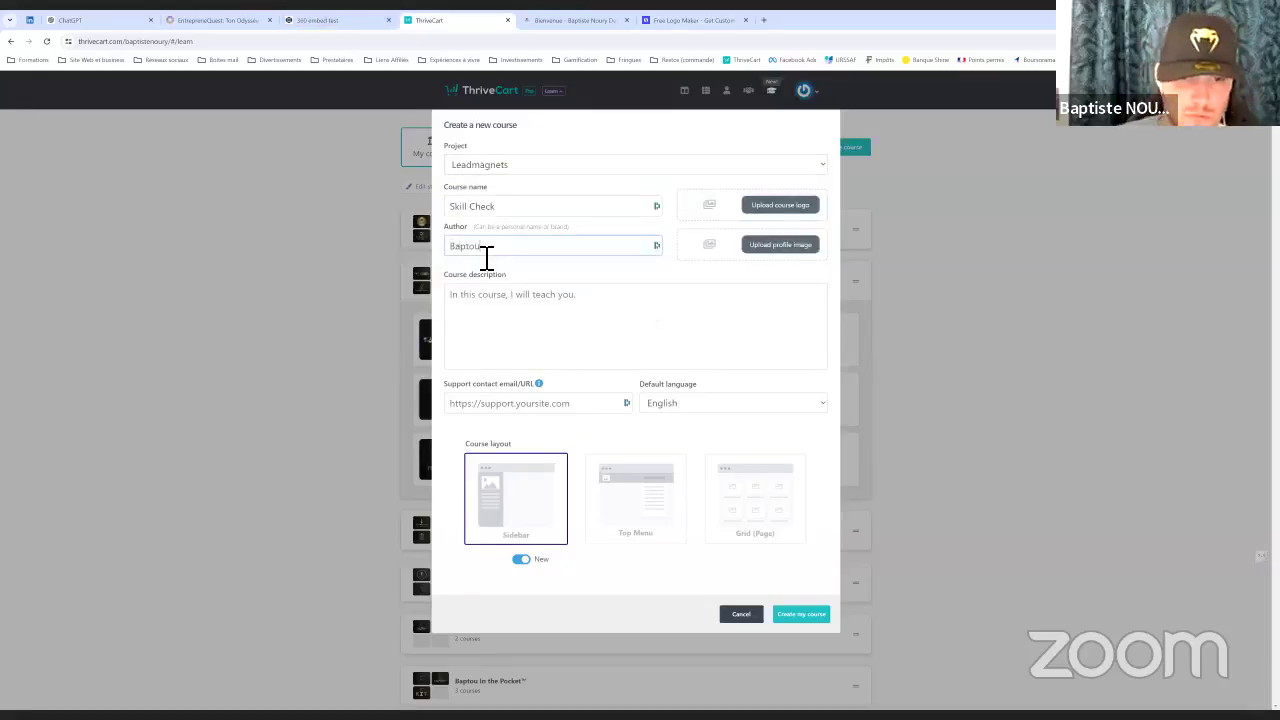
click(486, 258)
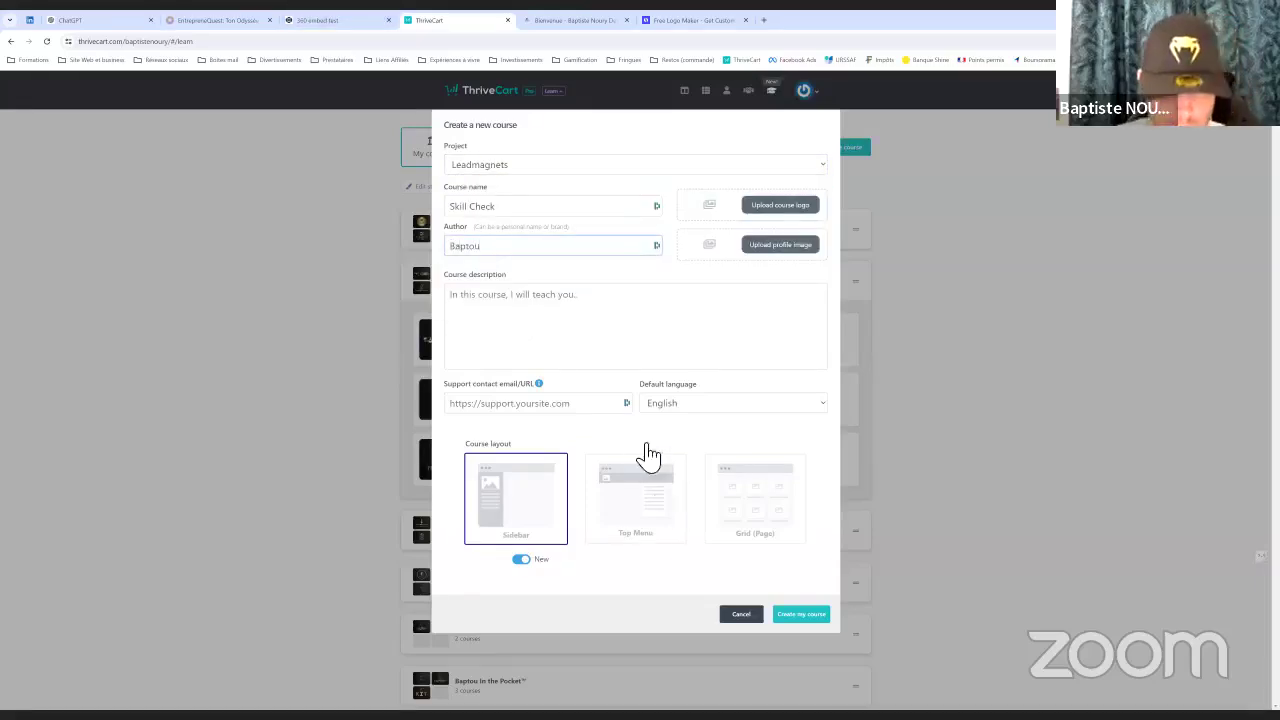
click(707, 408)
click(618, 503)
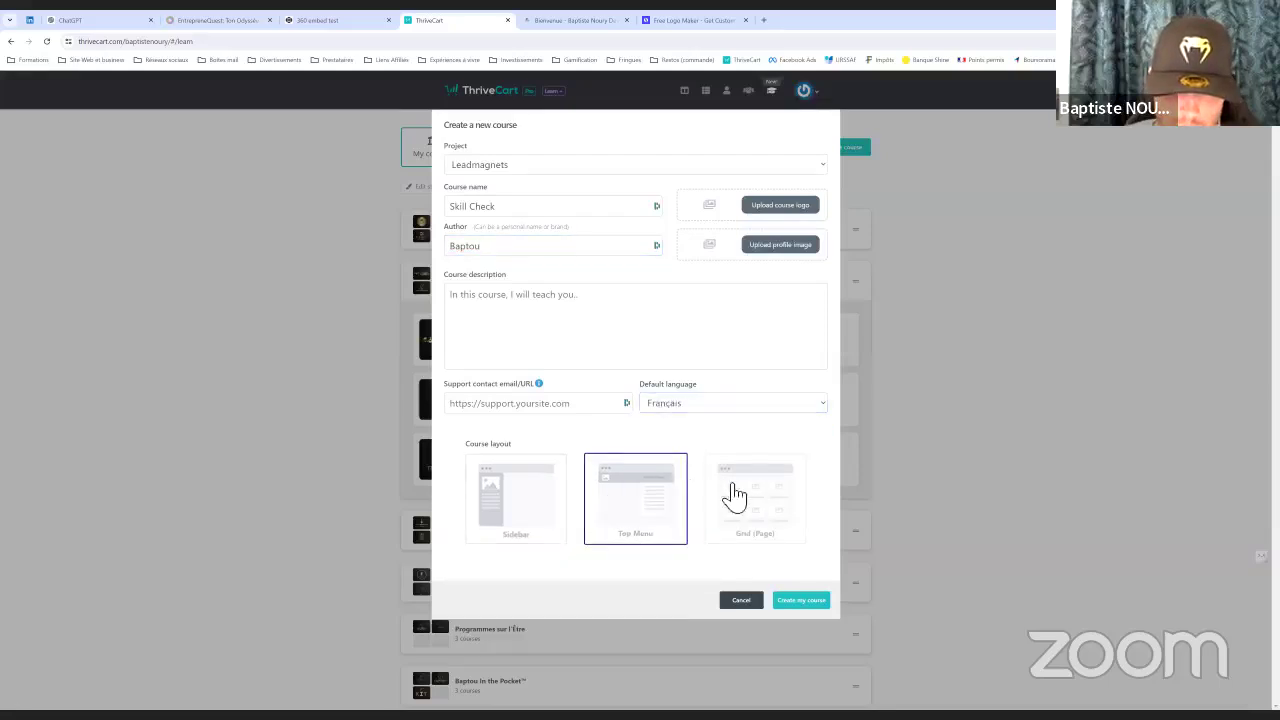
click(508, 406)
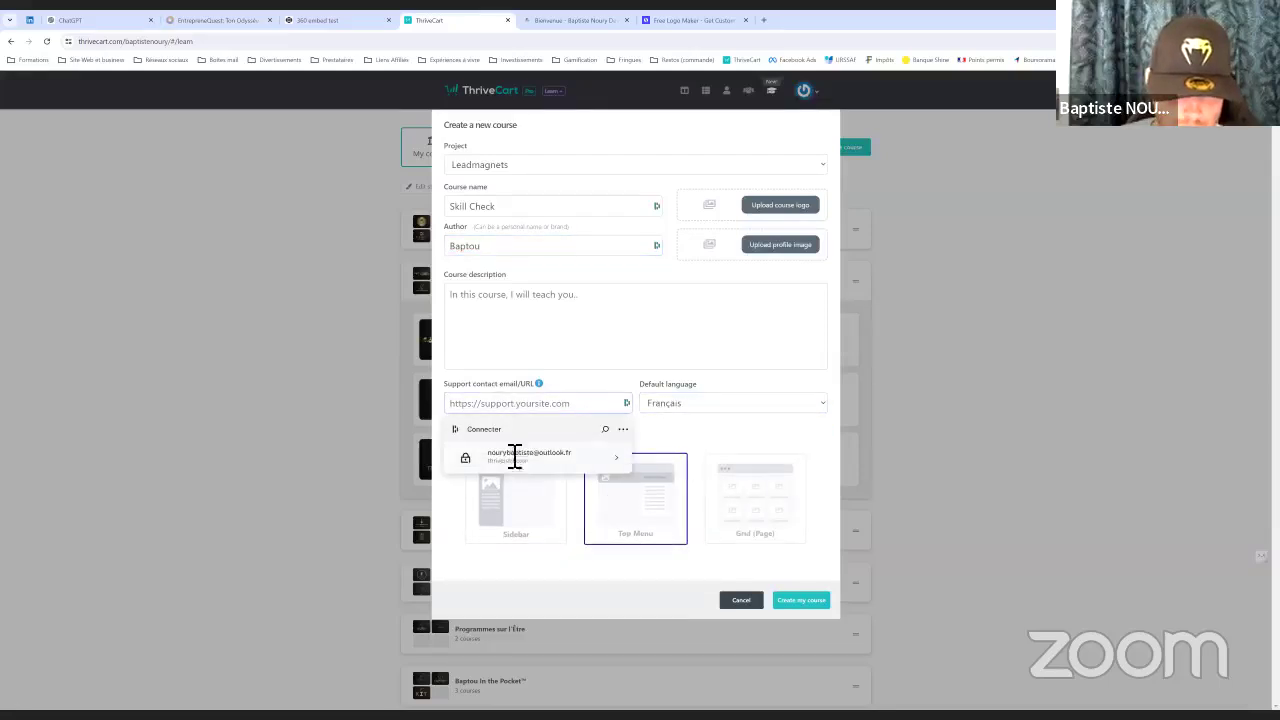
click(514, 452)
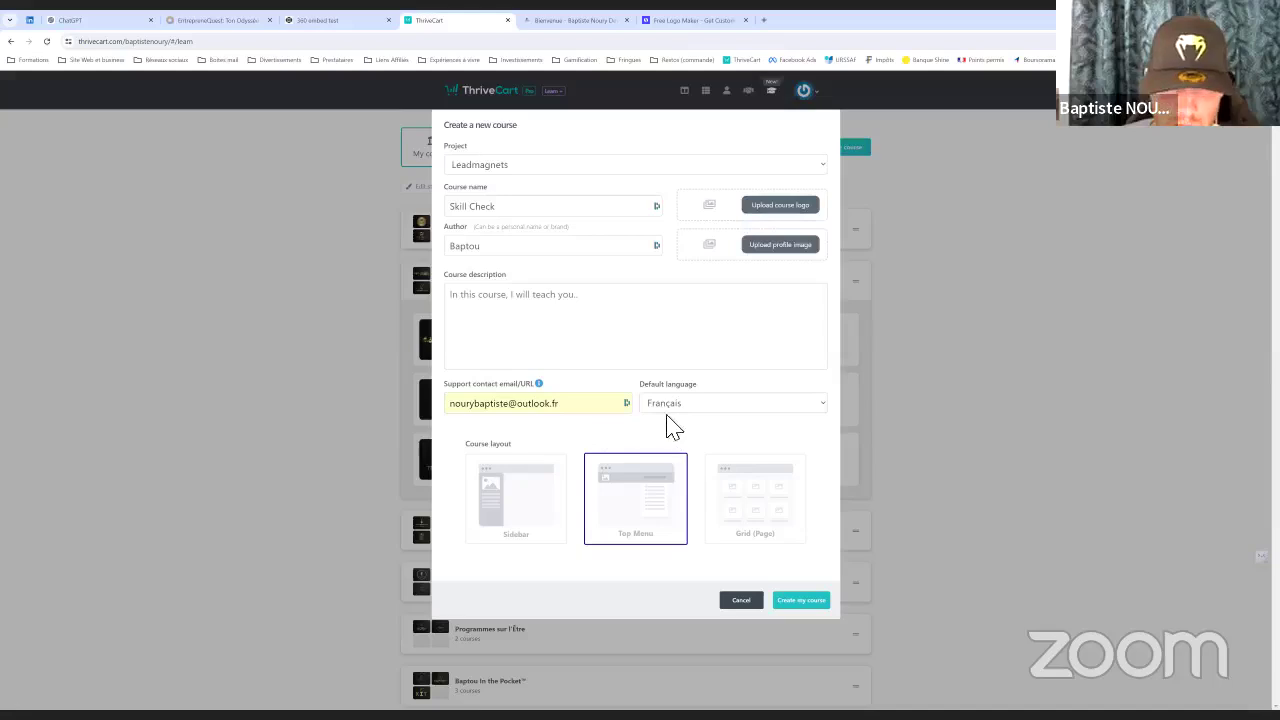
Screenshot the gold Skill Check logo and save it as PNG 'sc' on the desktop (Bureau)
click(665, 21)
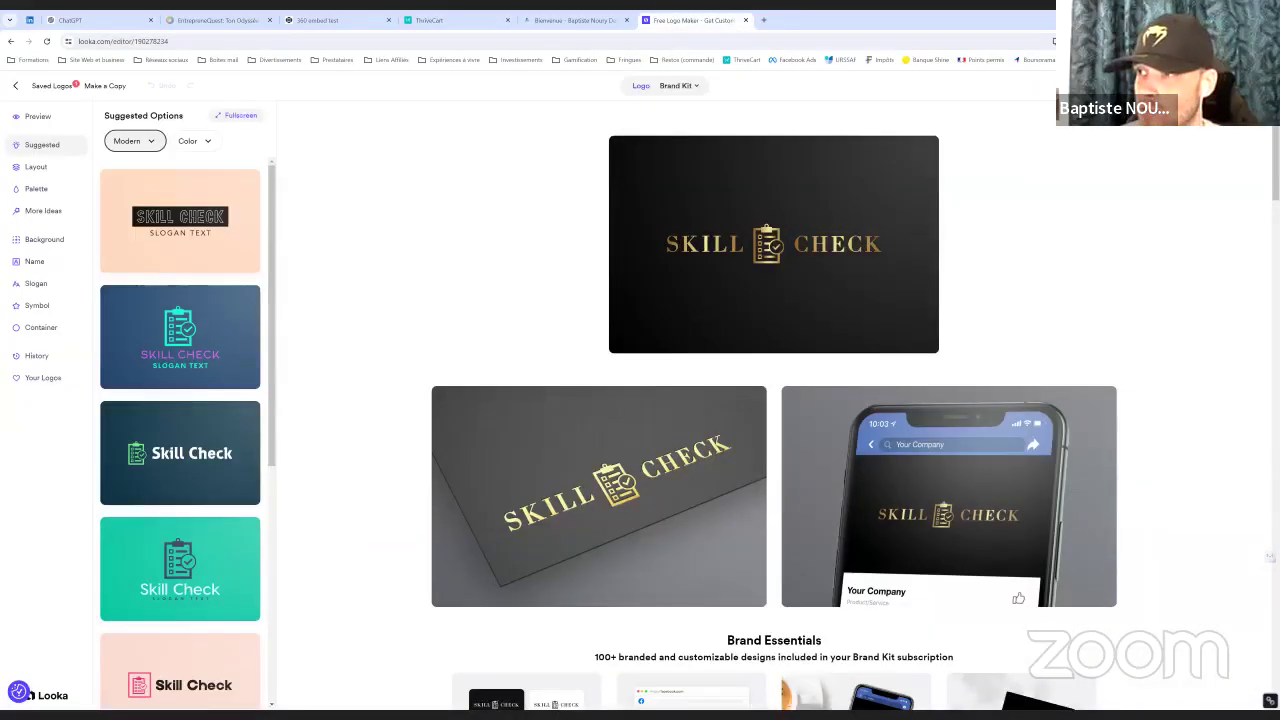
key(super+shift+s)
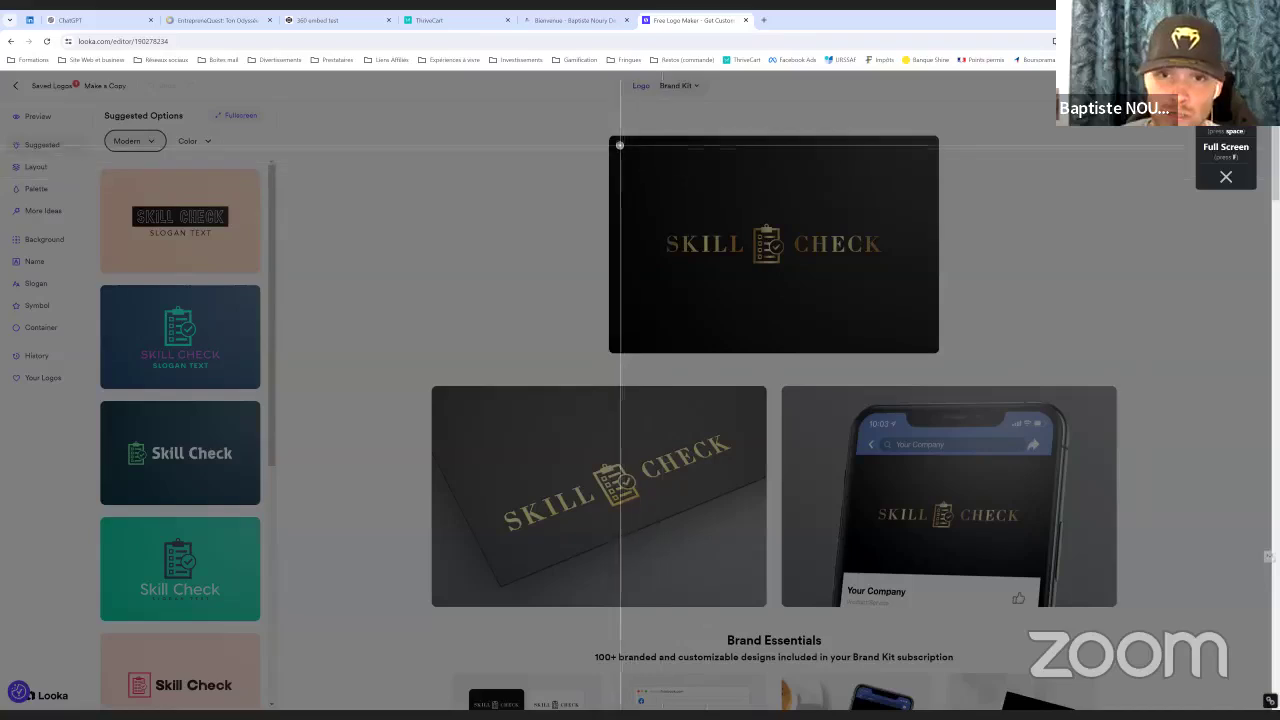
drag(620, 142, 939, 353)
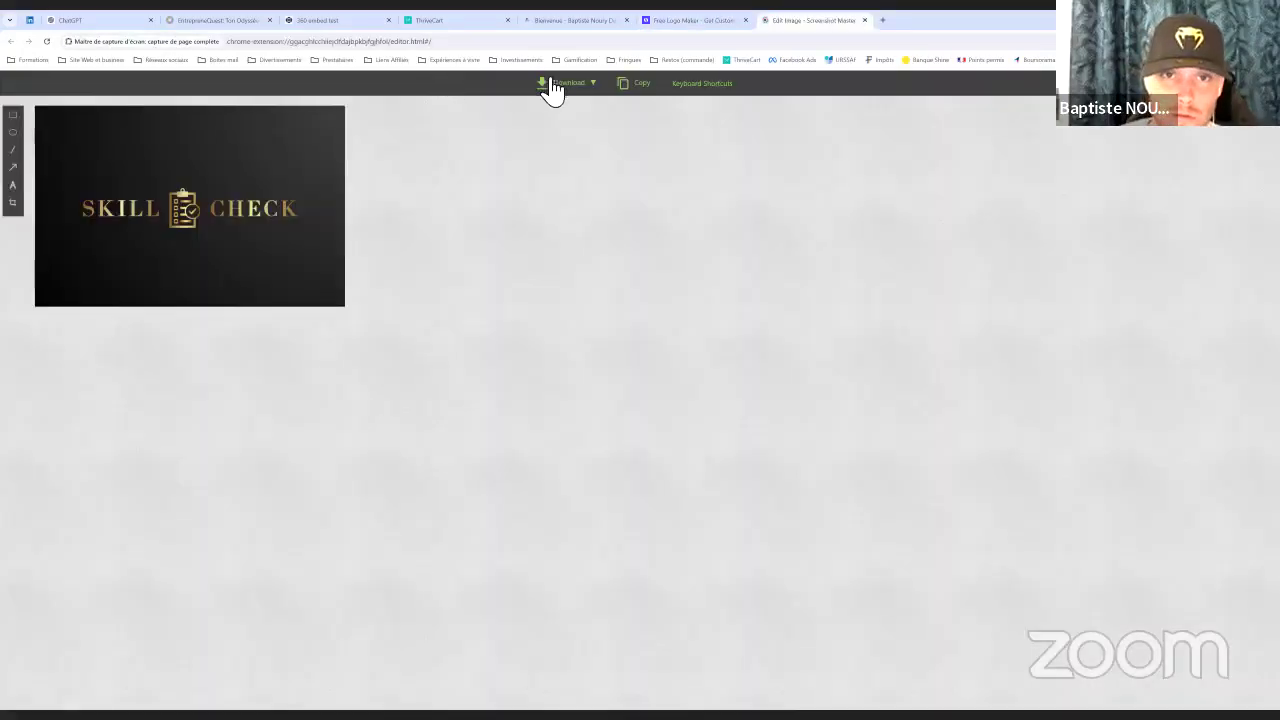
click(545, 83)
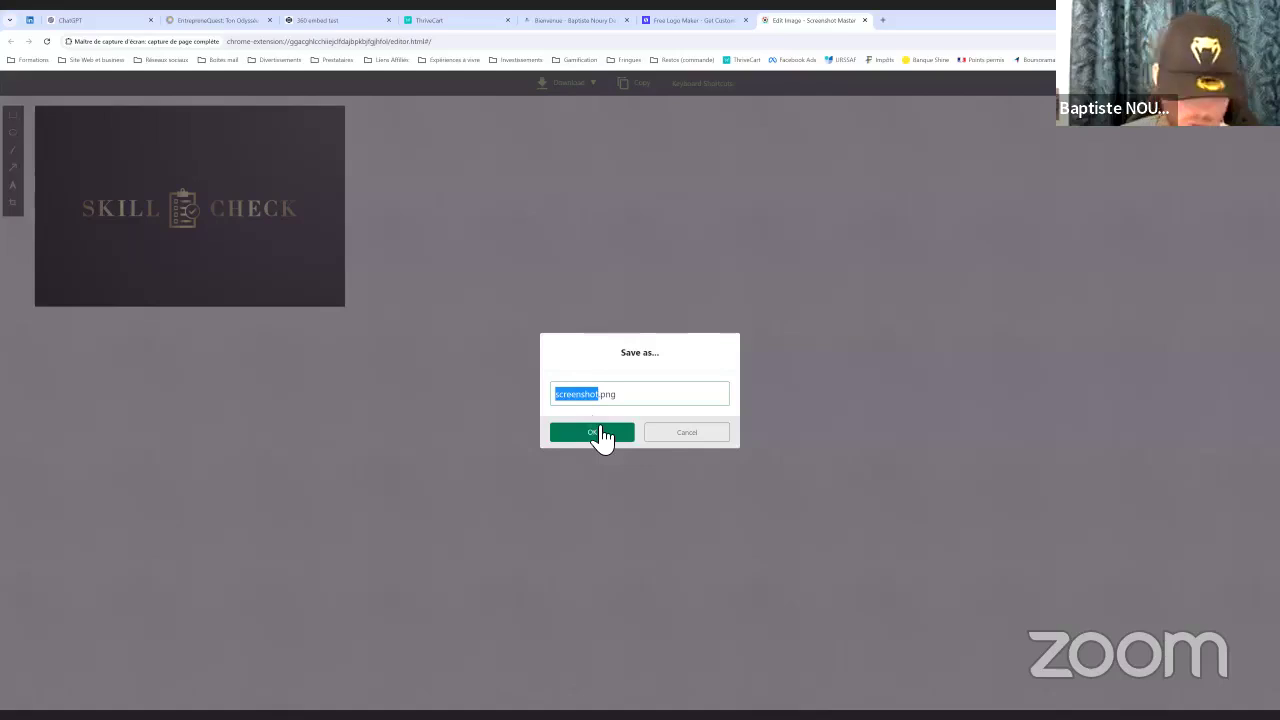
text(sc)
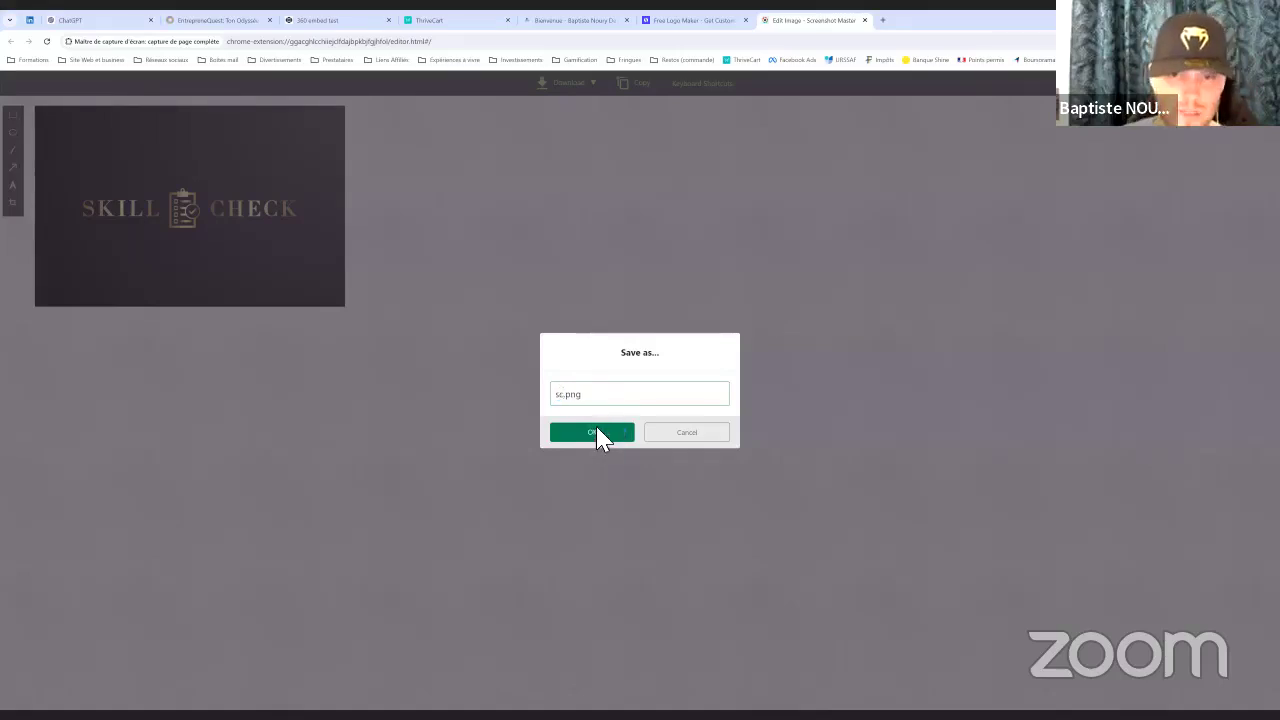
click(592, 432)
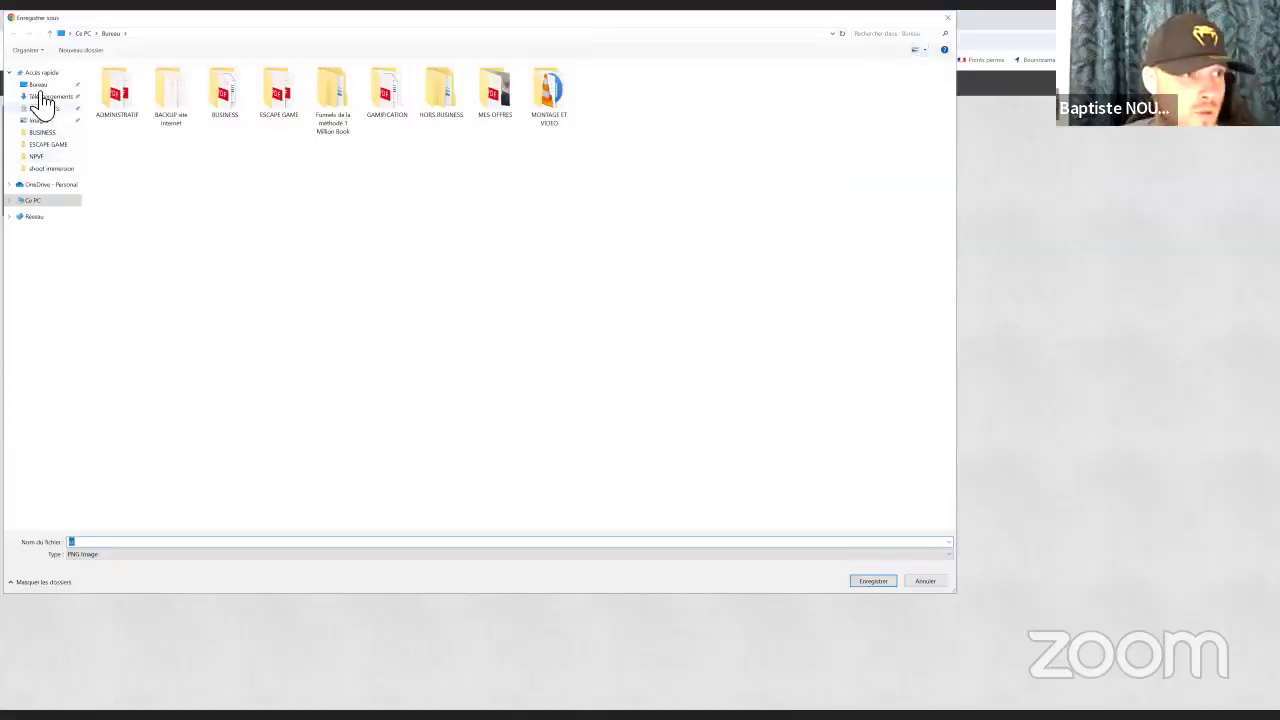
click(881, 586)
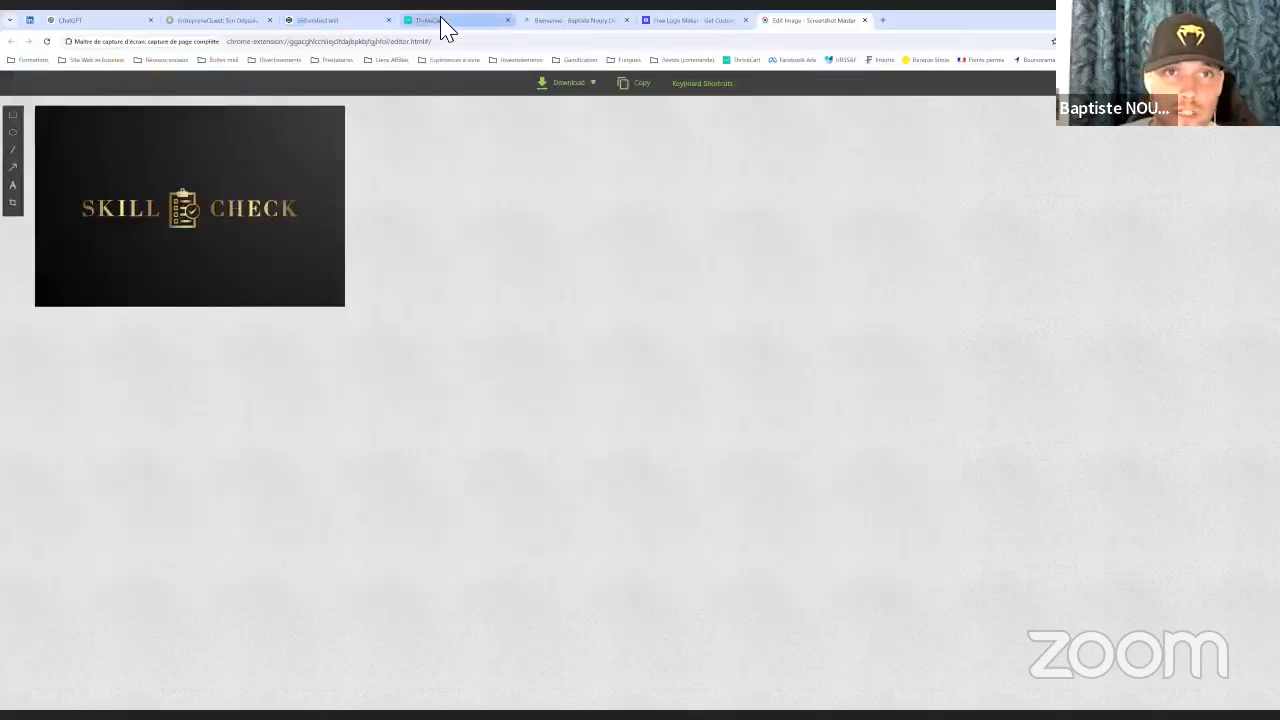
click(440, 22)
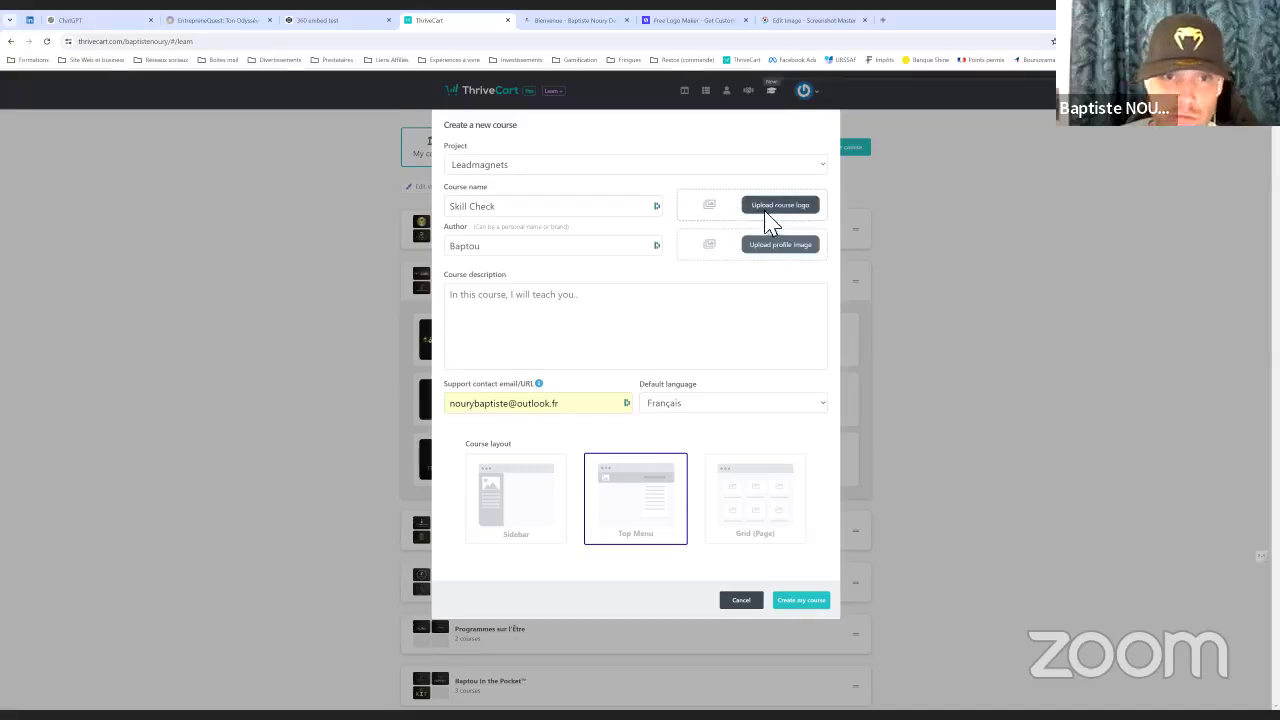
Upload the sc image as course logo and create the Skill Check course
click(770, 206)
click(240, 195)
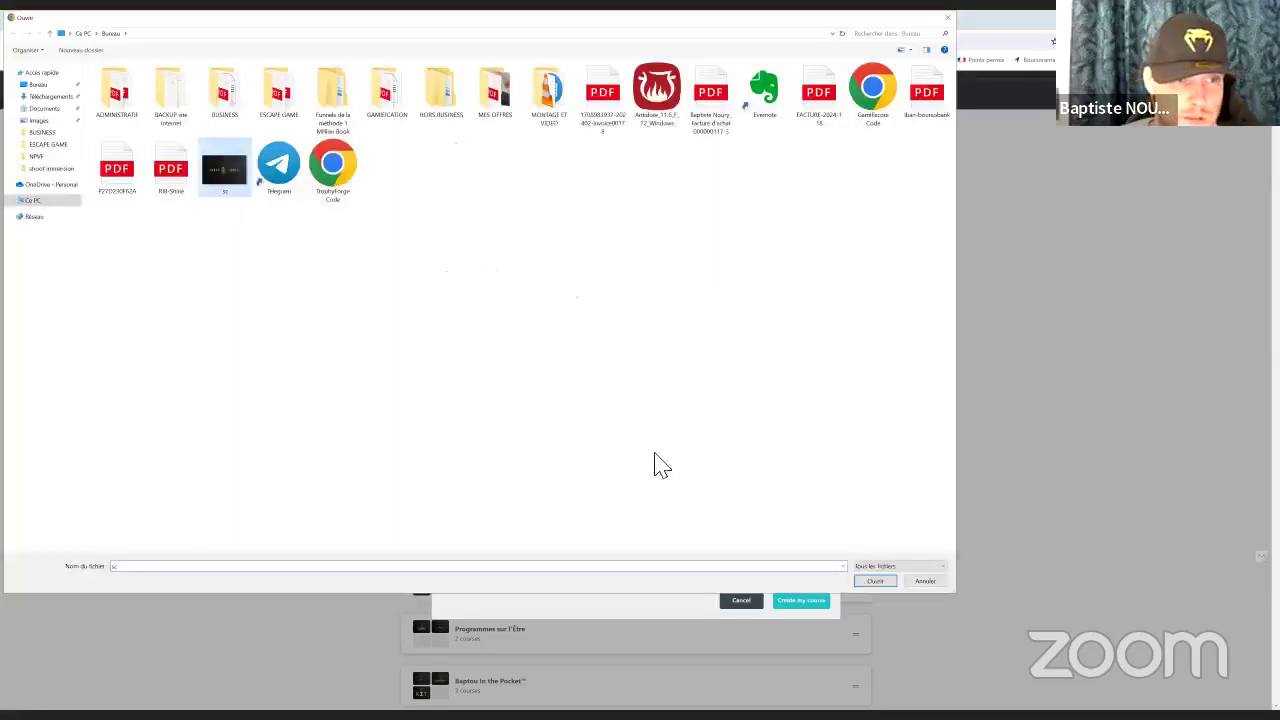
click(875, 581)
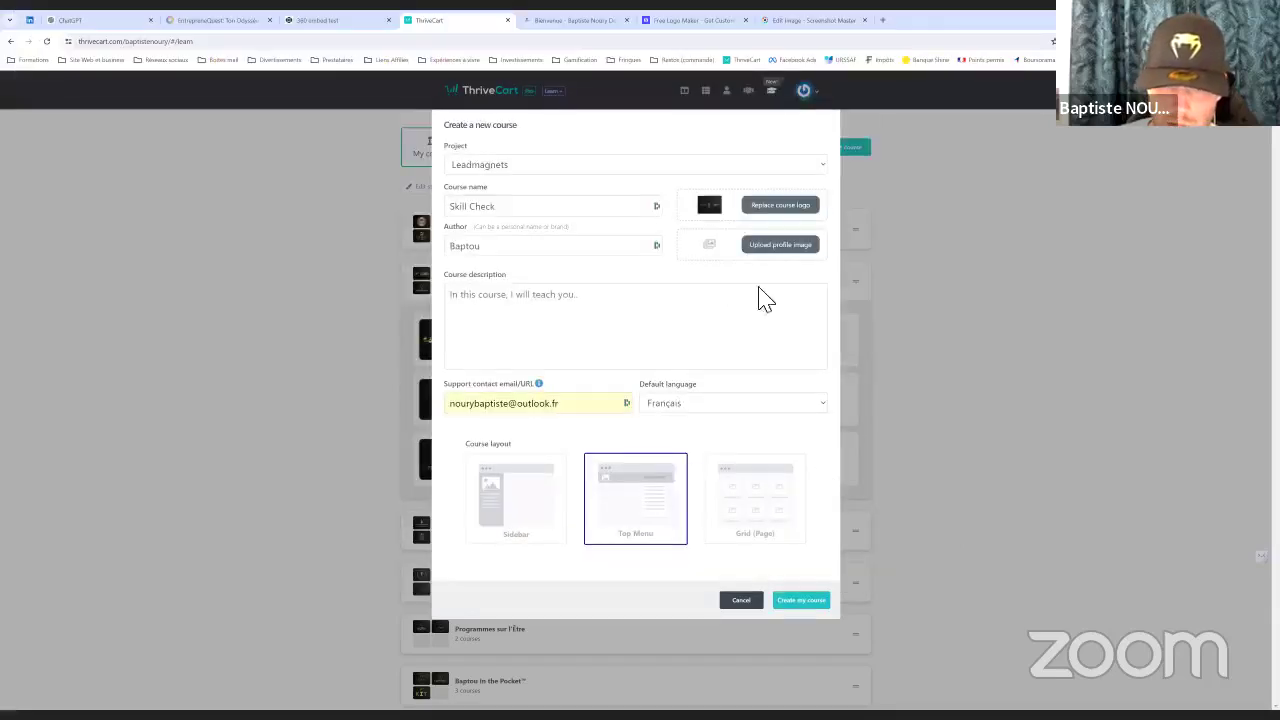
click(803, 606)
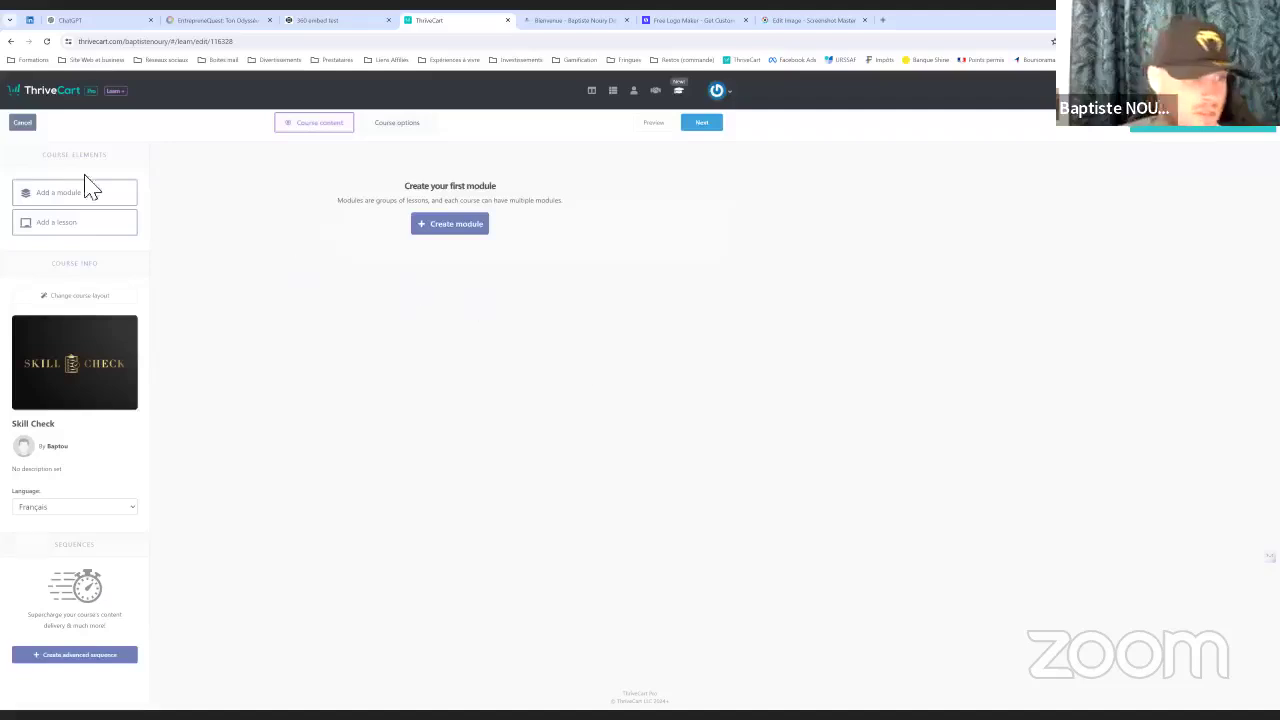
Add a module named Skill Check to the course
drag(57, 189, 437, 230)
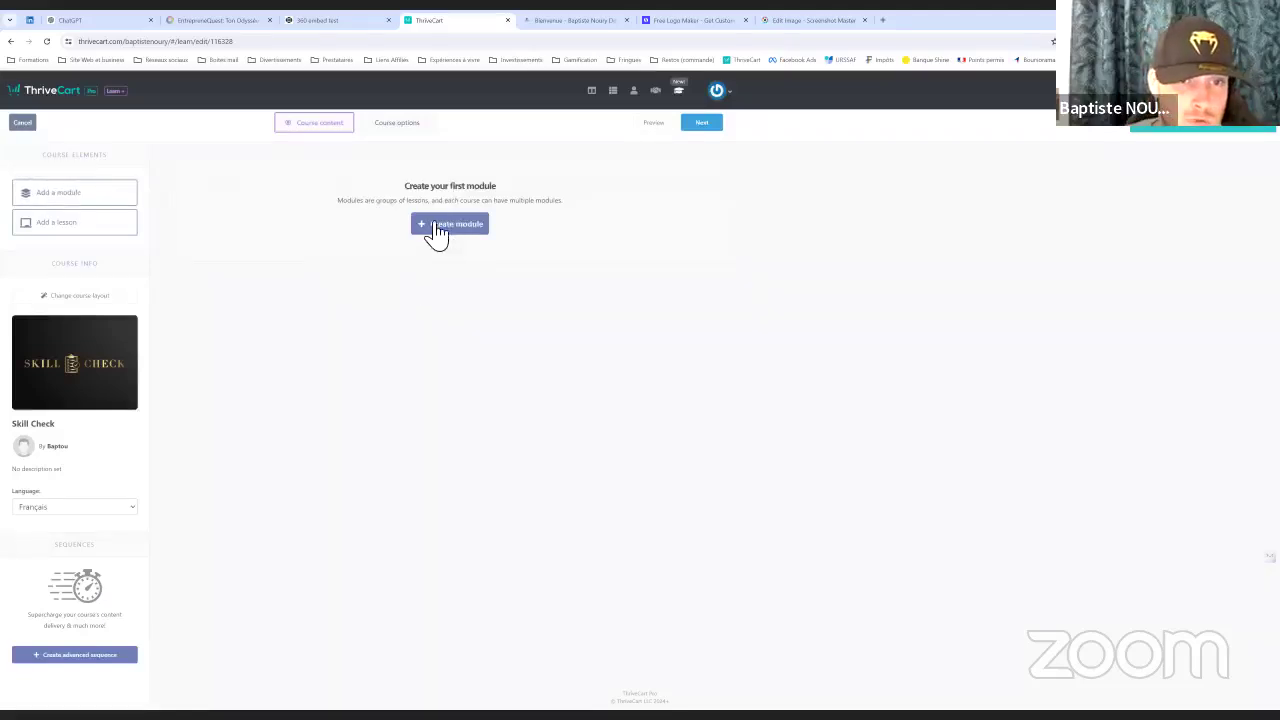
click(437, 230)
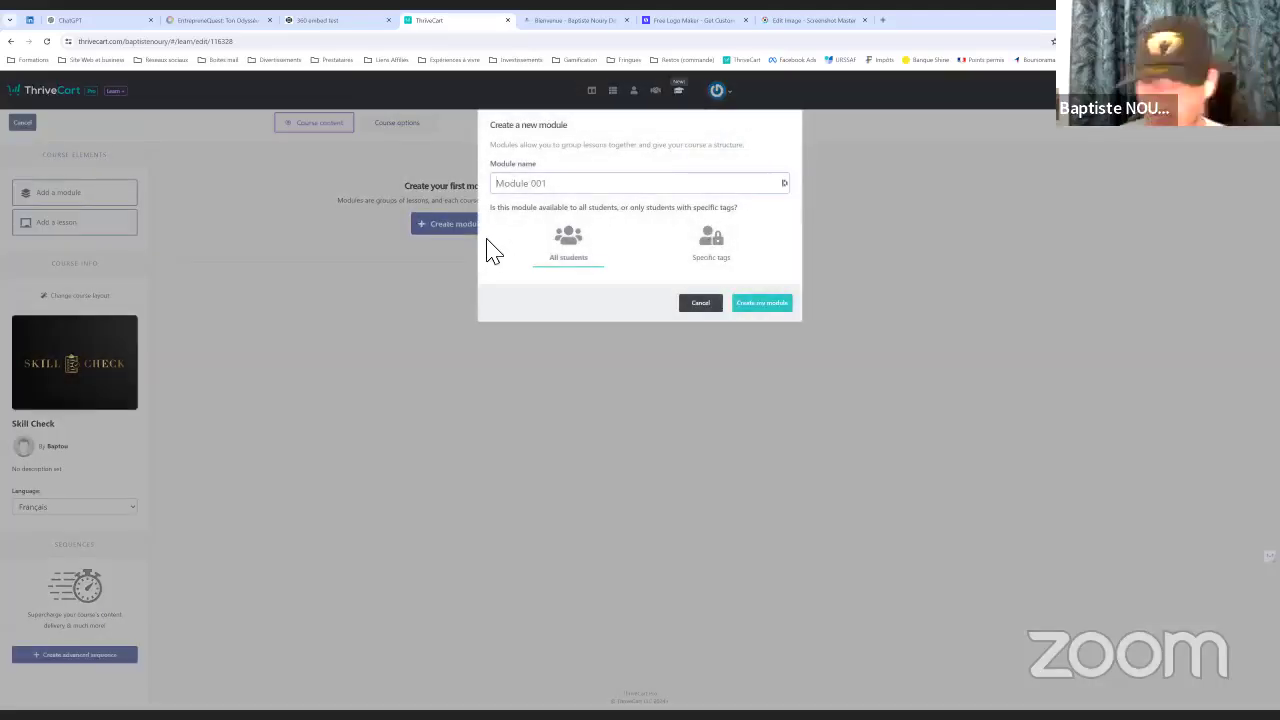
click(540, 186)
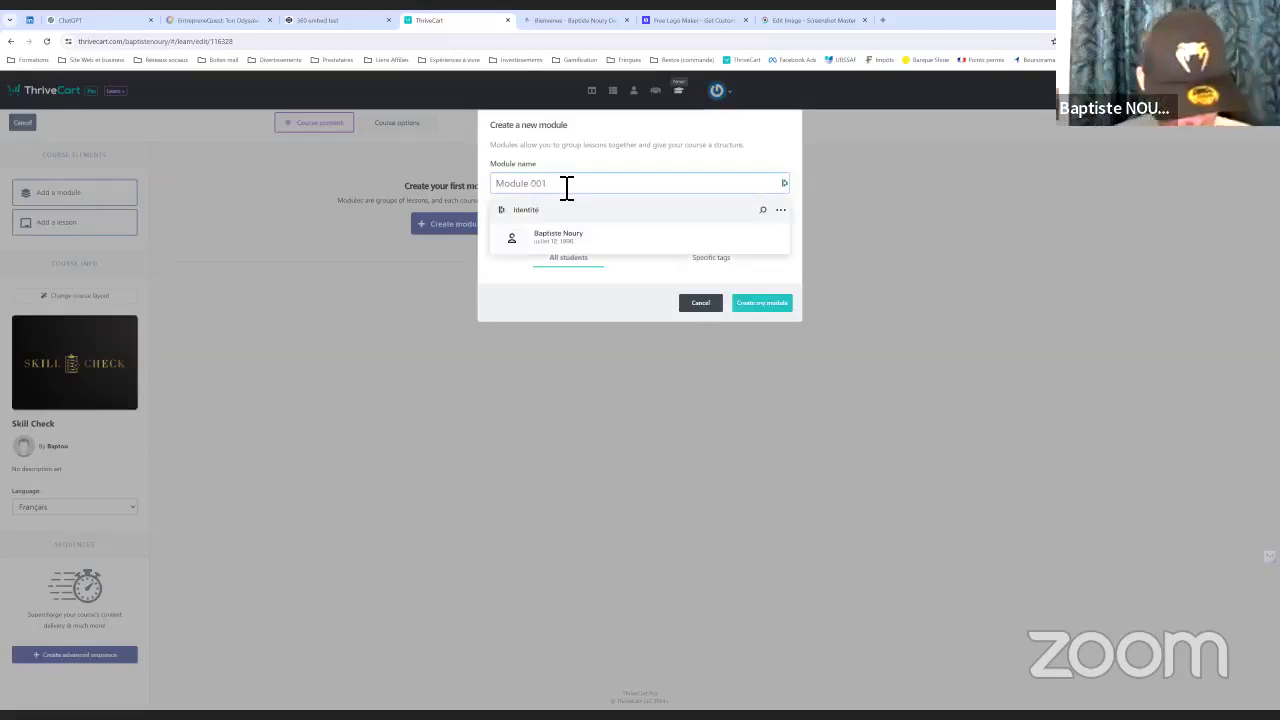
key(Escape)
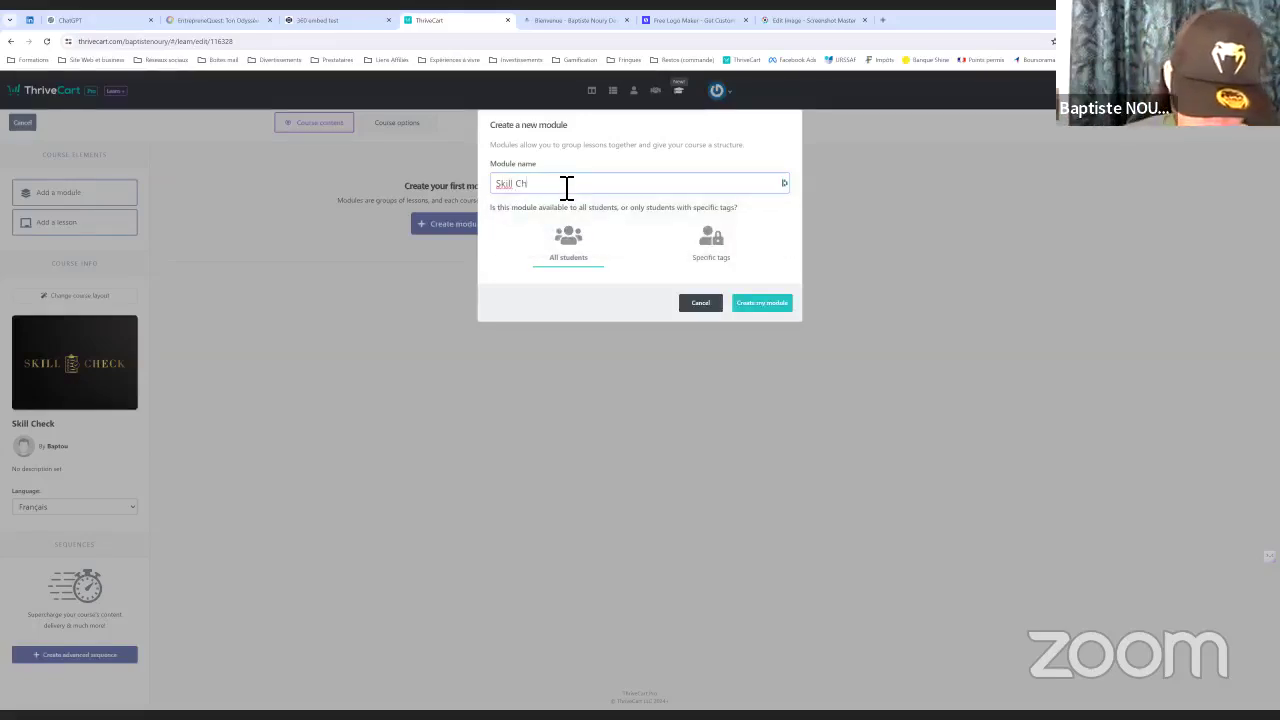
click(776, 304)
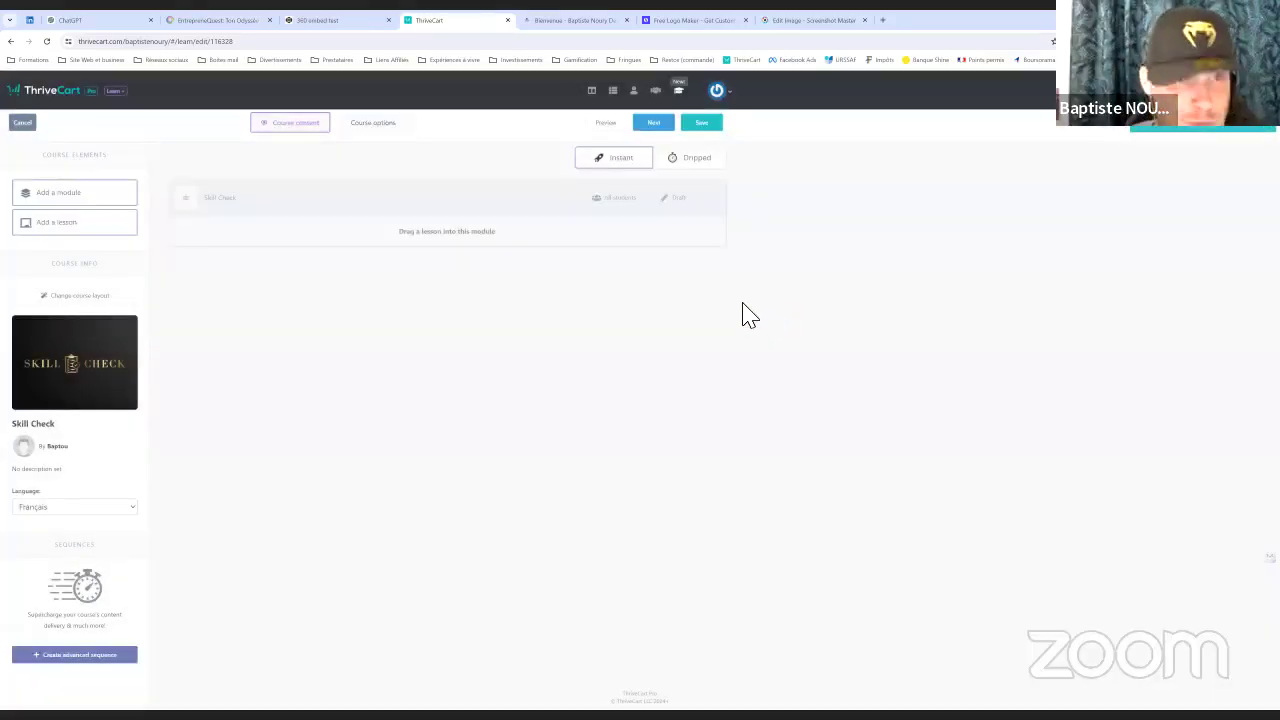
Add the lesson 'Découvrir mes compétences et mon niveau business' and open it for editing
drag(51, 228, 466, 246)
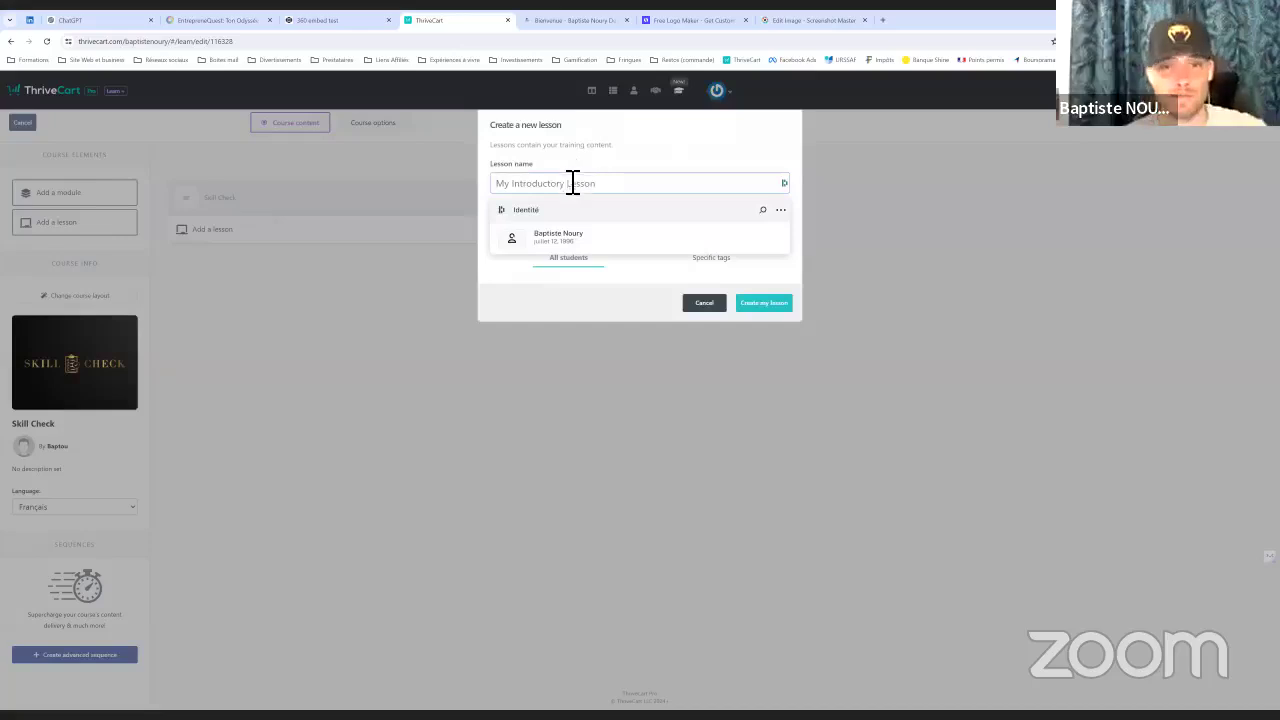
text(Dec)
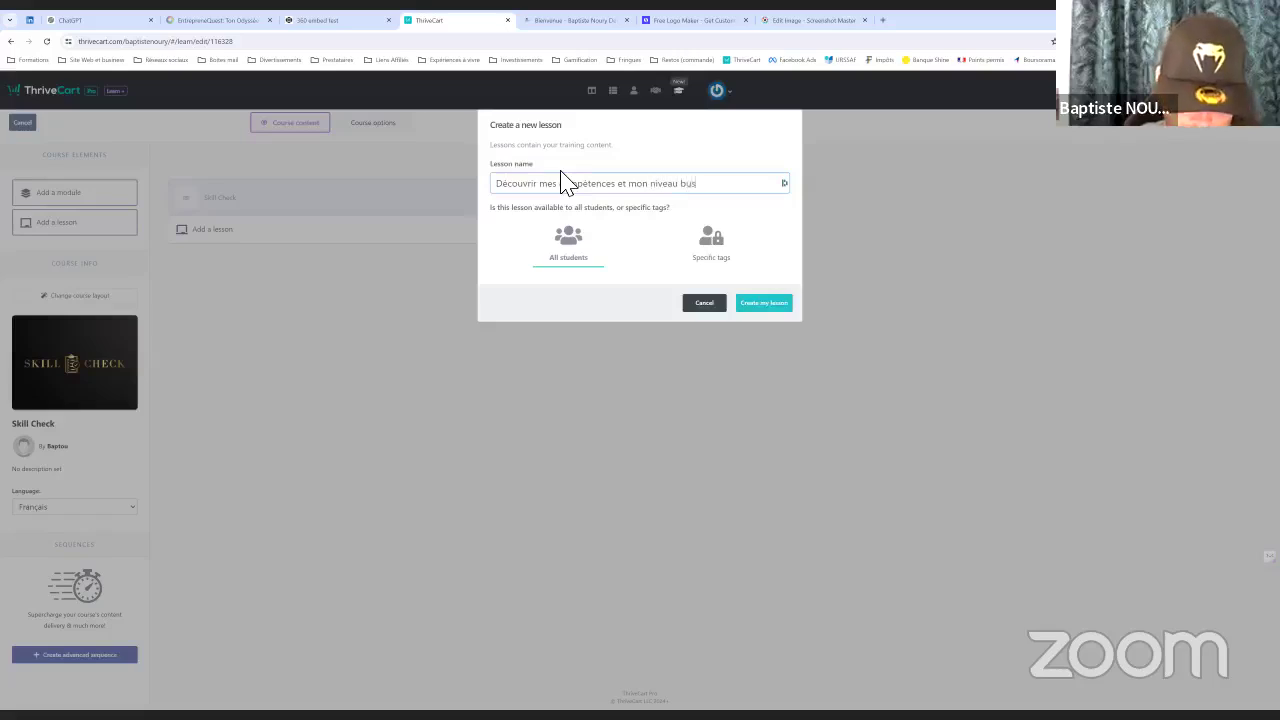
click(770, 302)
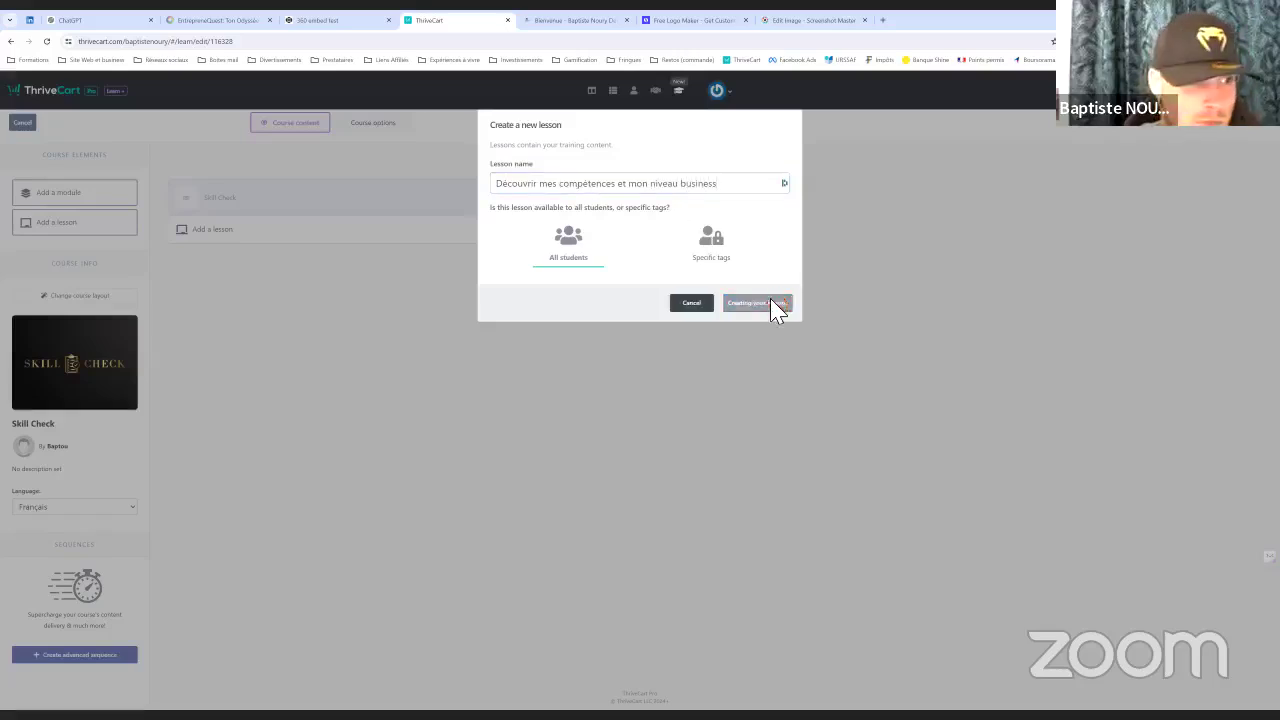
click(531, 236)
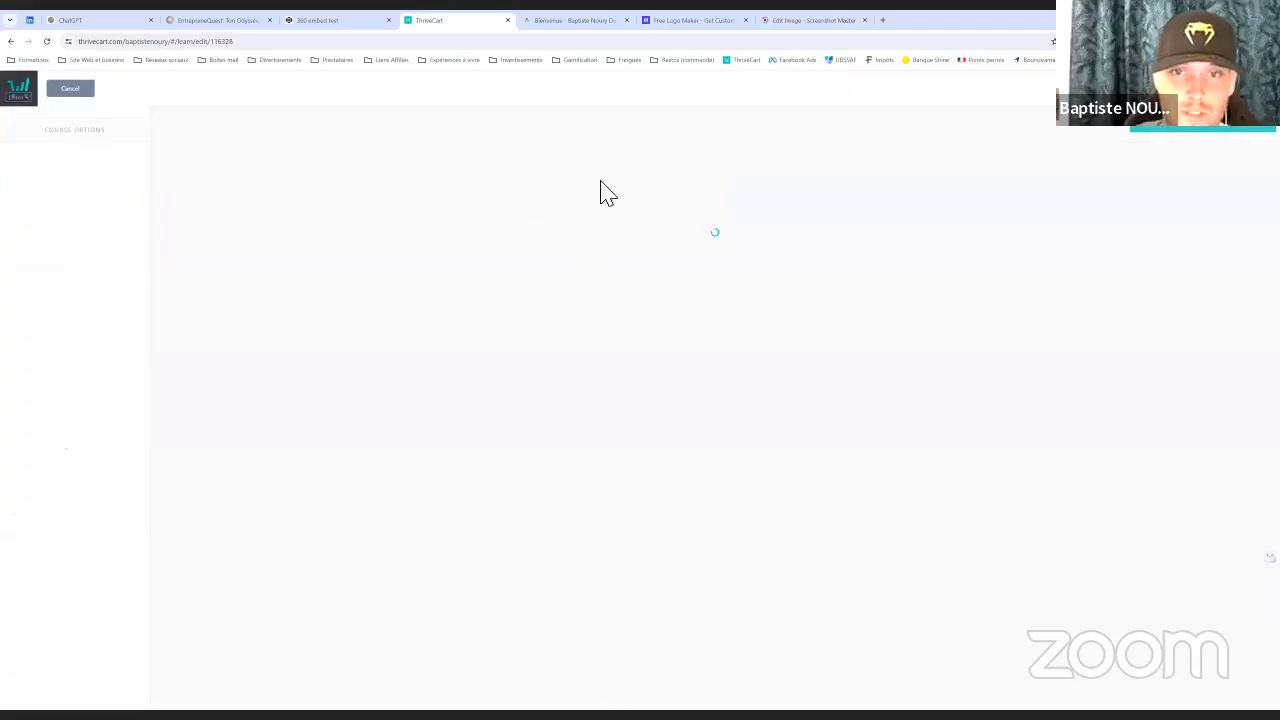
click(292, 20)
Answer EntrepreneQuest quiz questions 1 through 12
click(237, 21)
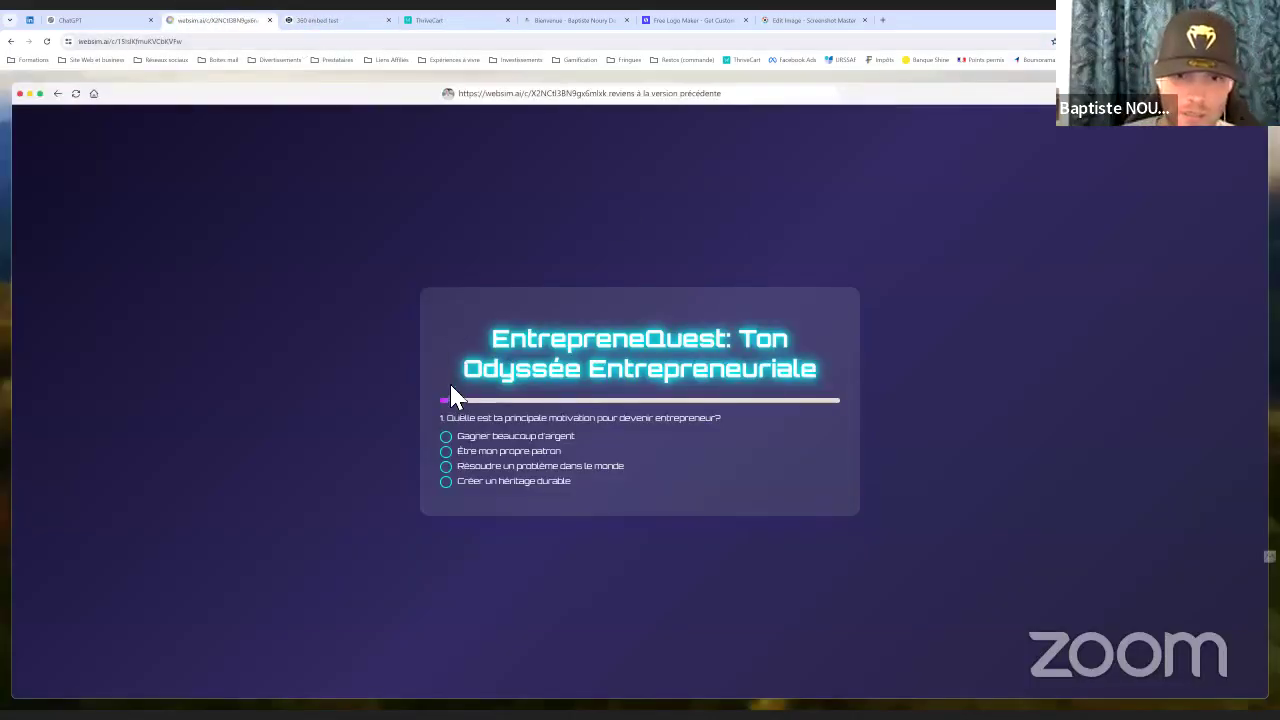
click(452, 437)
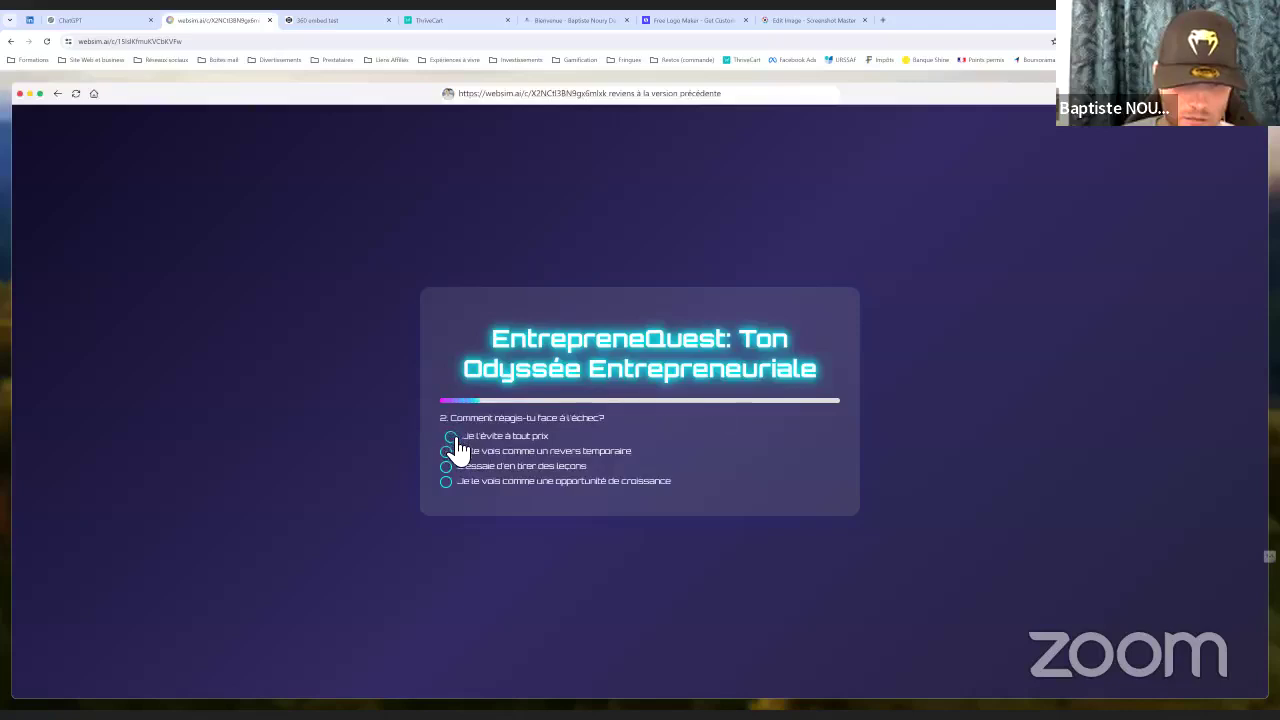
click(452, 438)
click(452, 438)
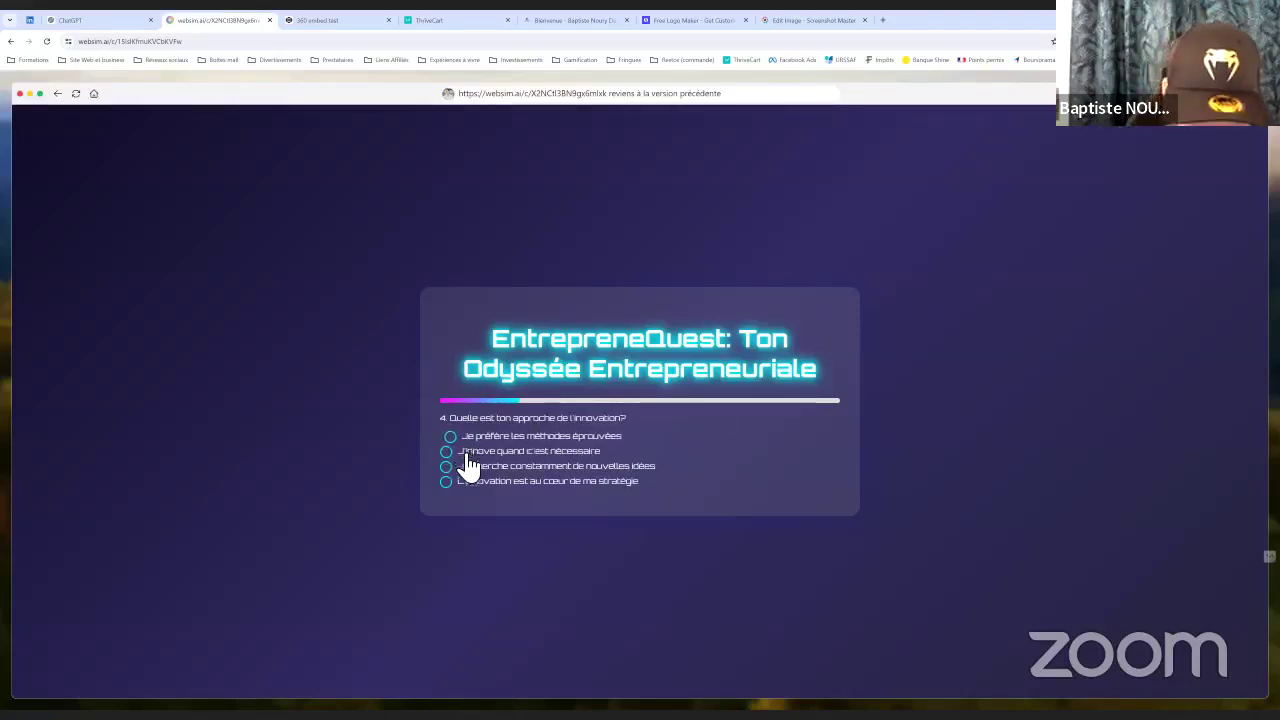
click(455, 466)
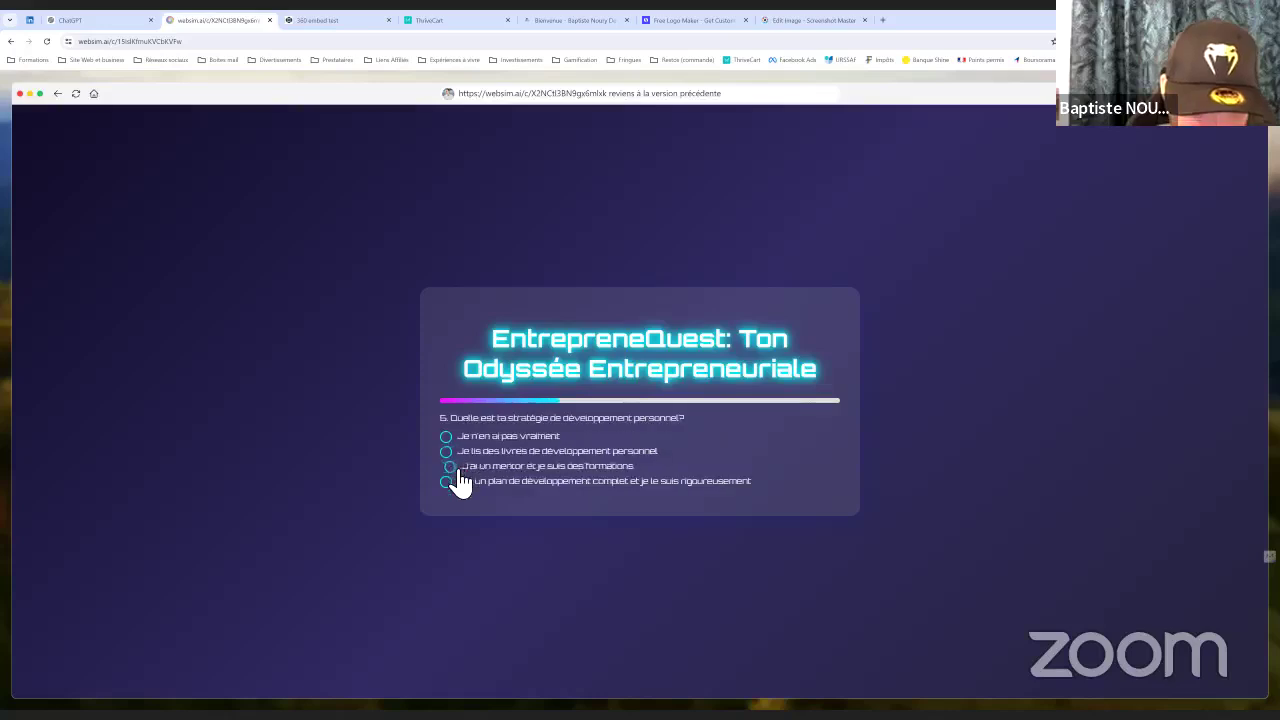
click(452, 467)
click(455, 465)
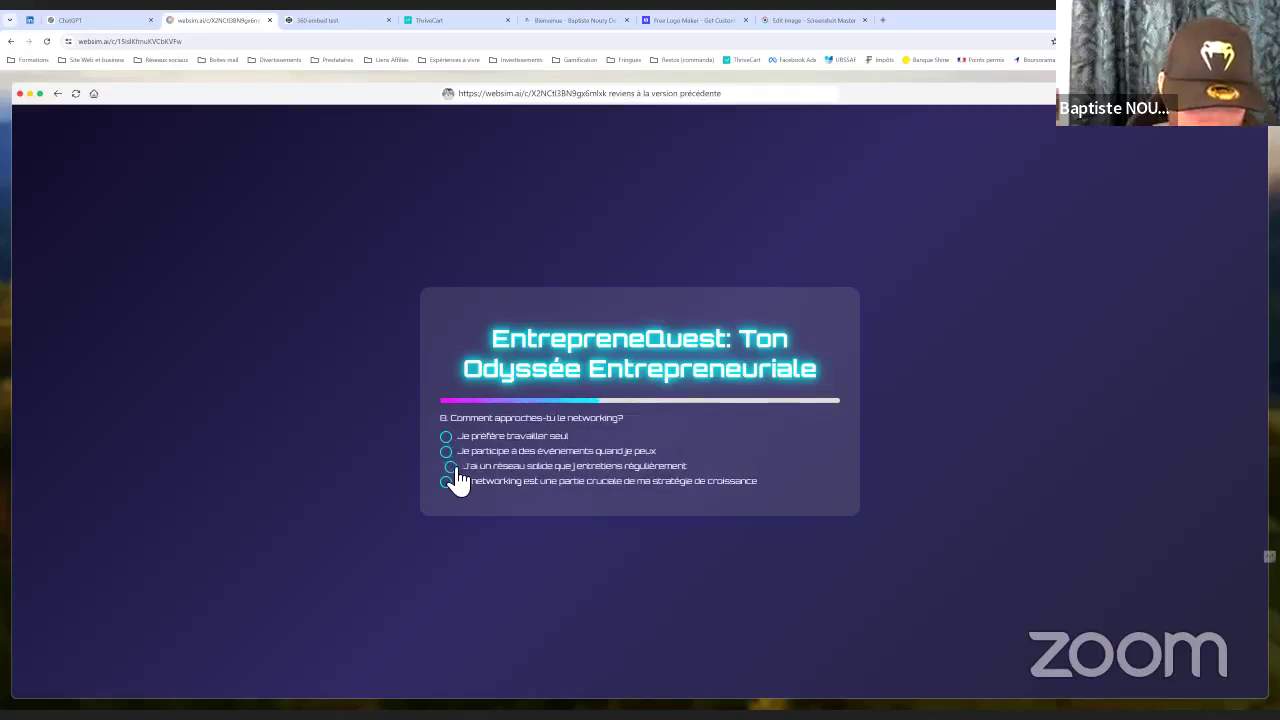
click(456, 479)
click(456, 481)
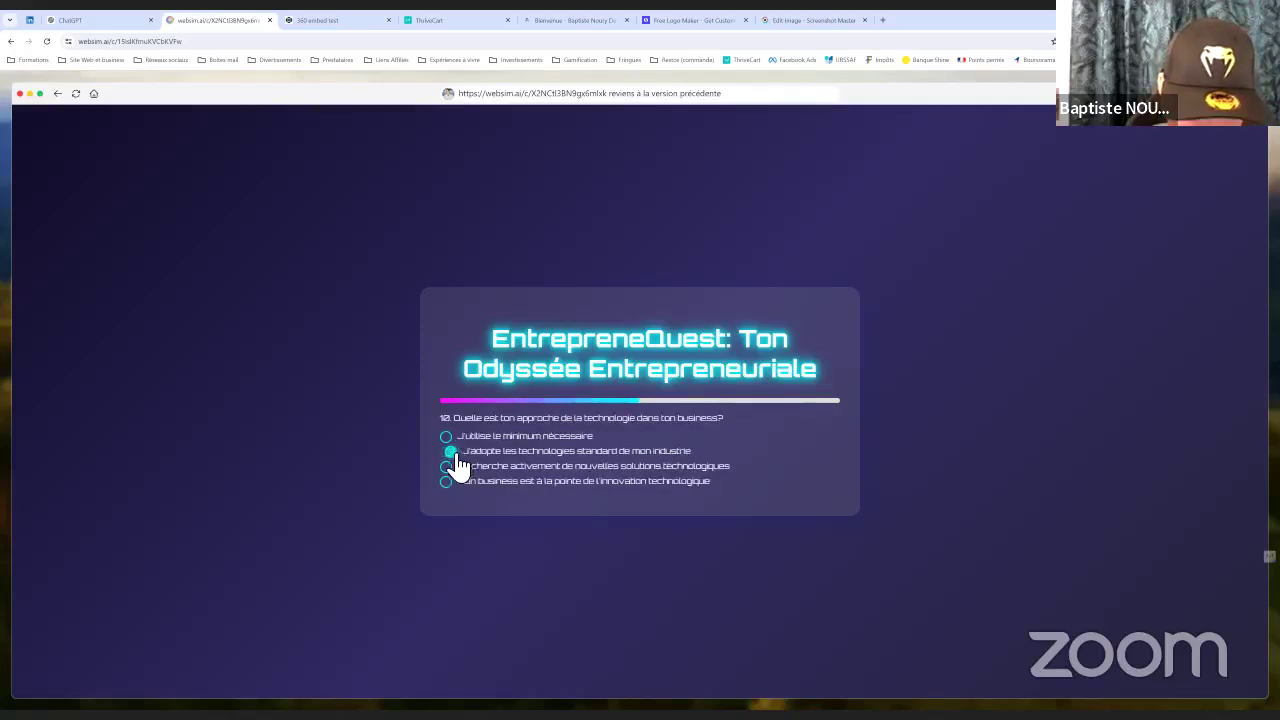
click(453, 467)
click(451, 468)
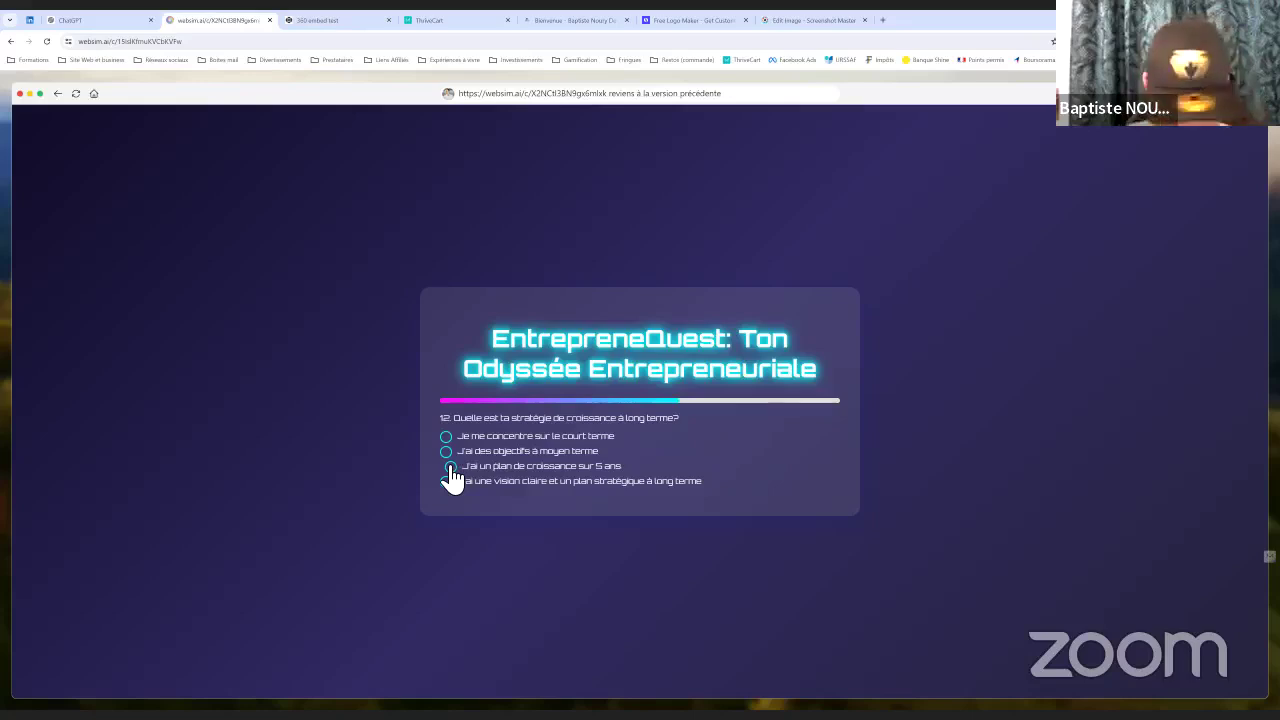
click(452, 468)
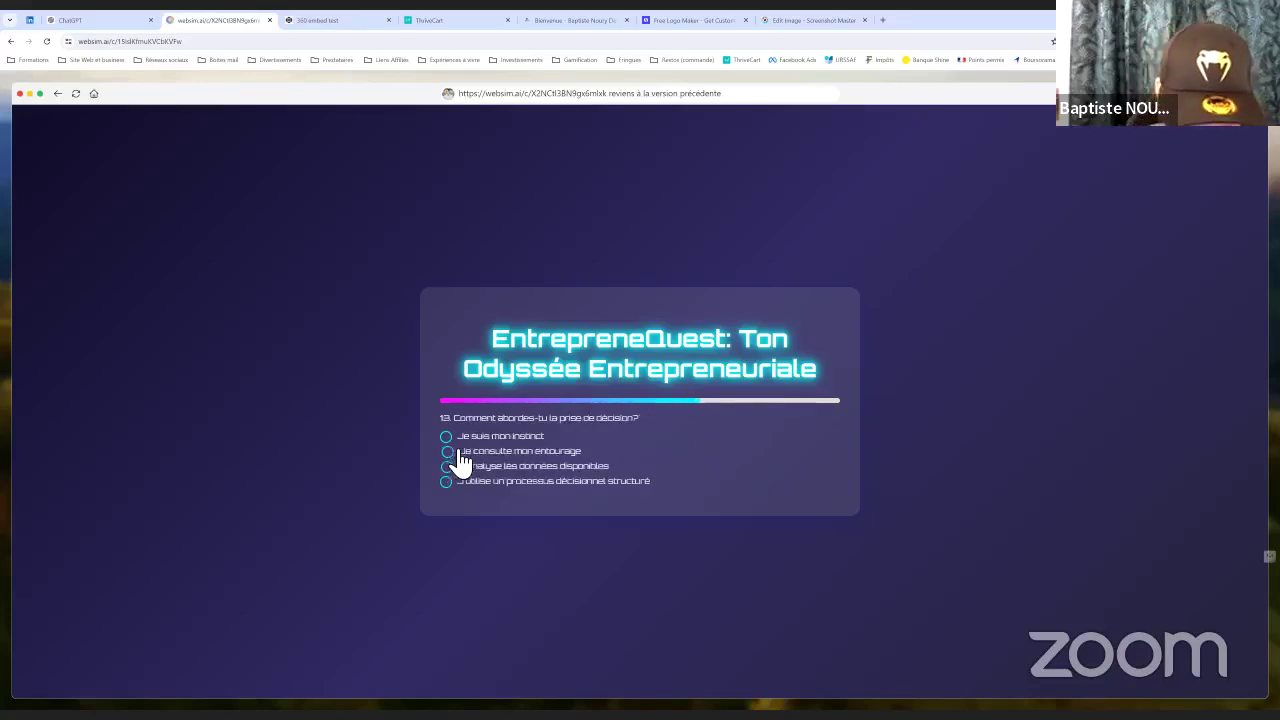
Answer the remaining questions for a 50/100 'Entrepreneur Visionnaire' score, then restart at question 1
click(459, 454)
click(457, 484)
click(457, 480)
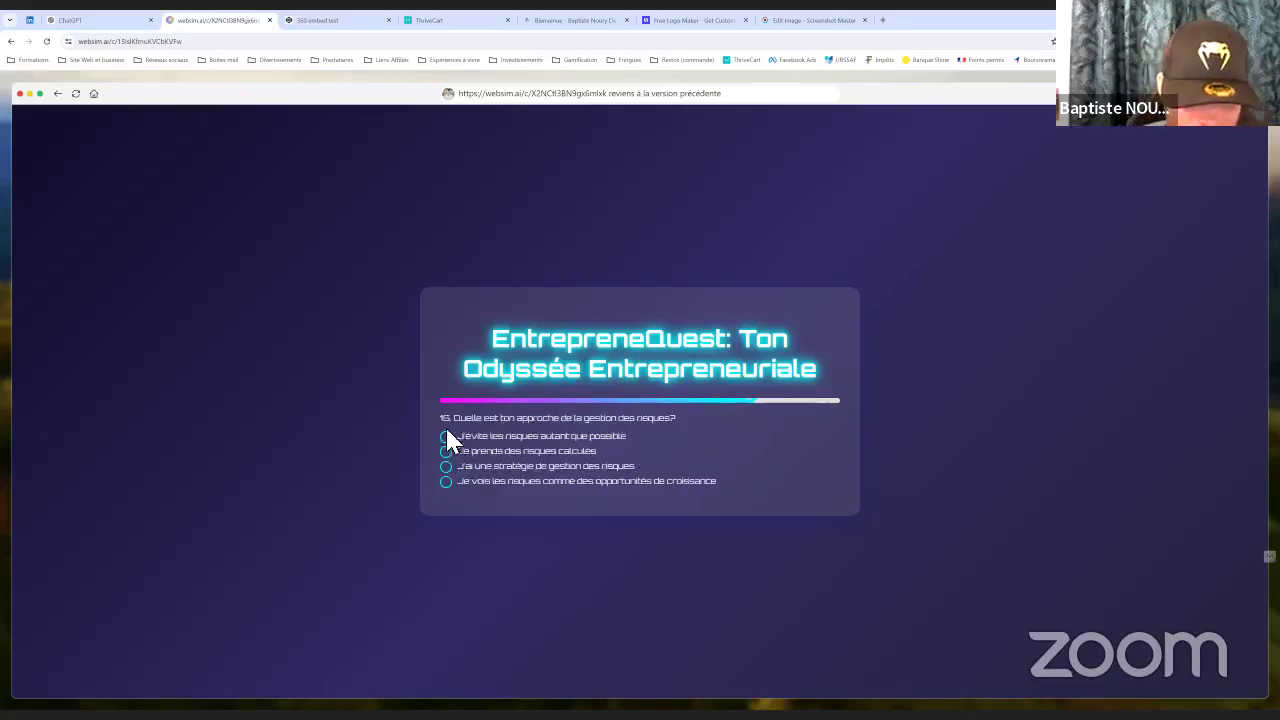
click(449, 437)
click(457, 468)
click(451, 484)
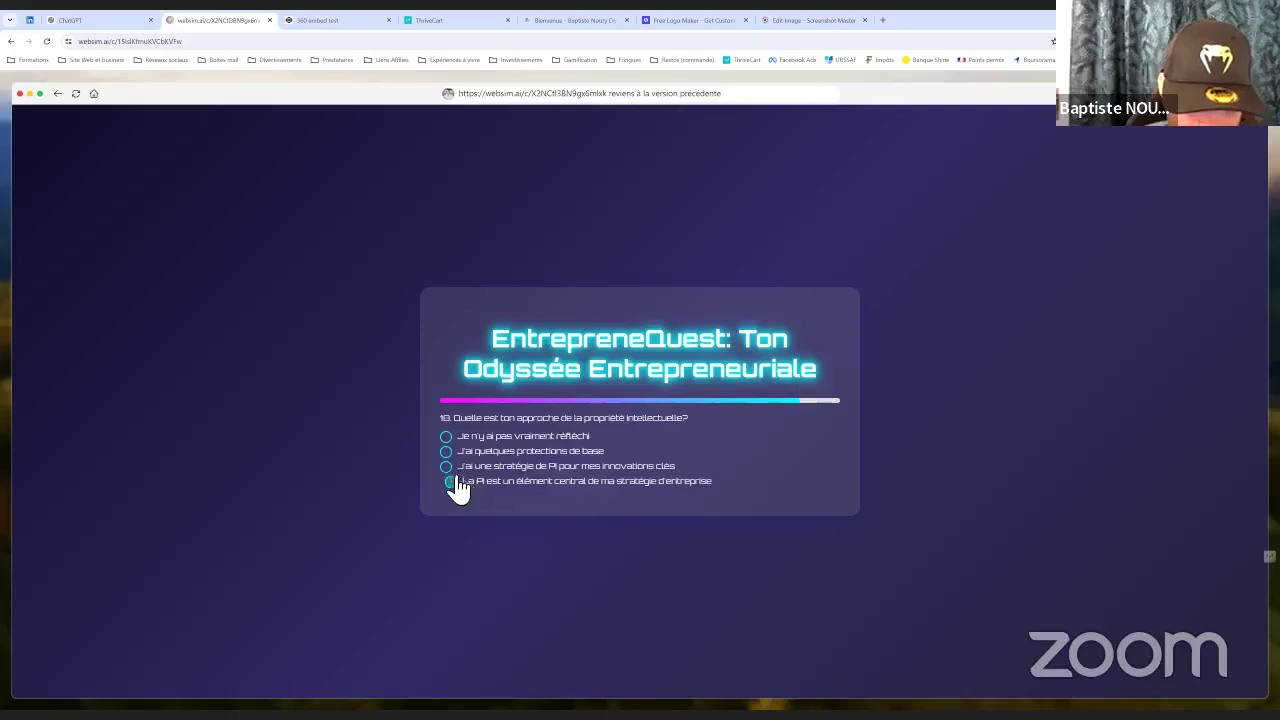
click(455, 468)
click(449, 470)
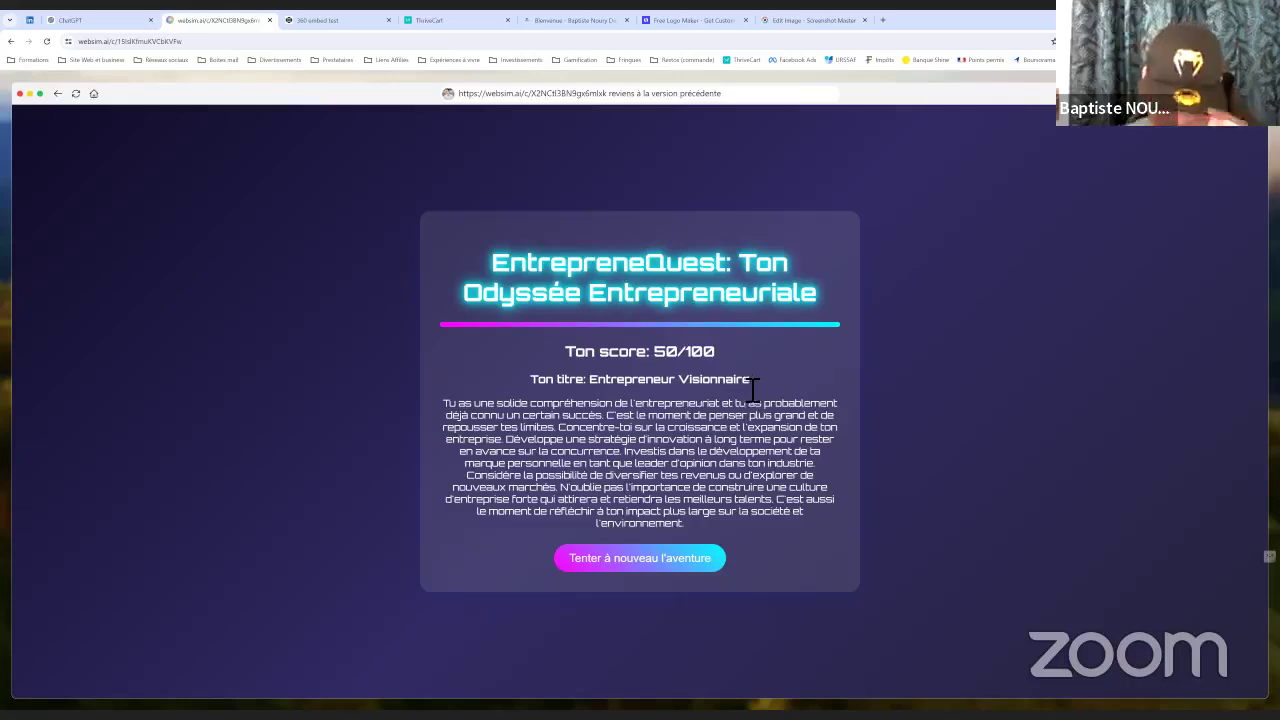
click(650, 555)
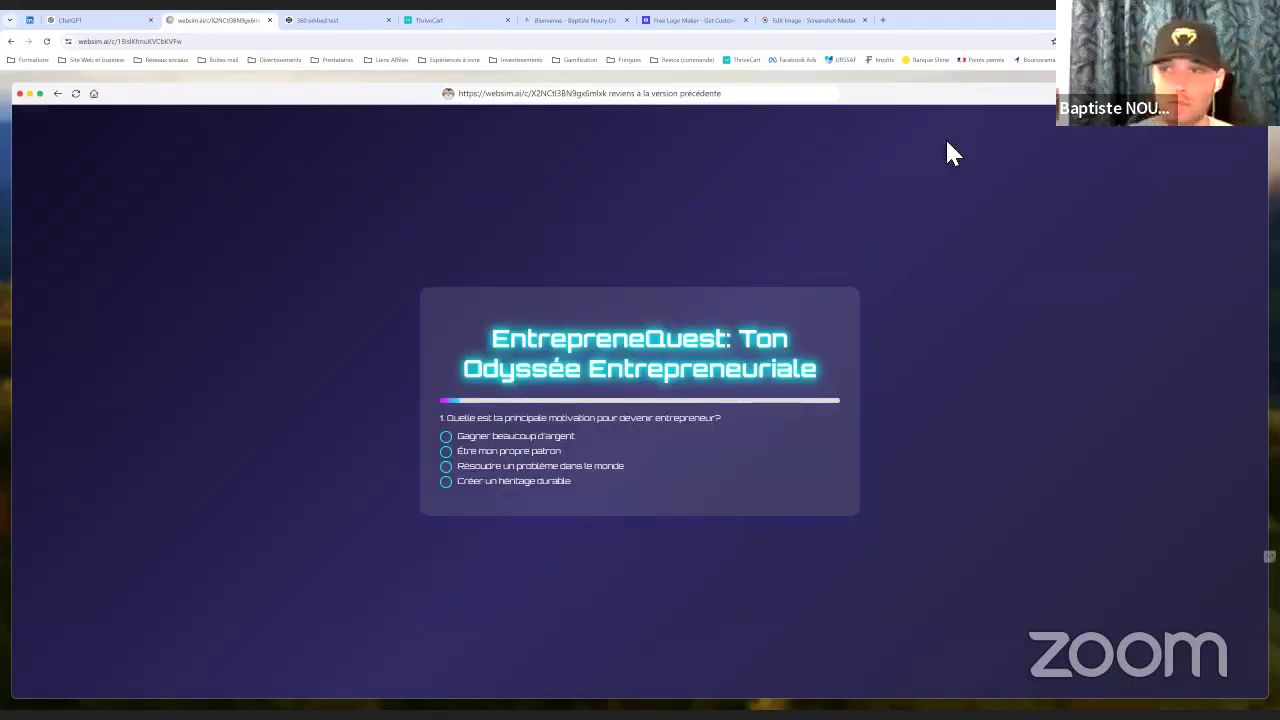
mouse_move(1225, 134)
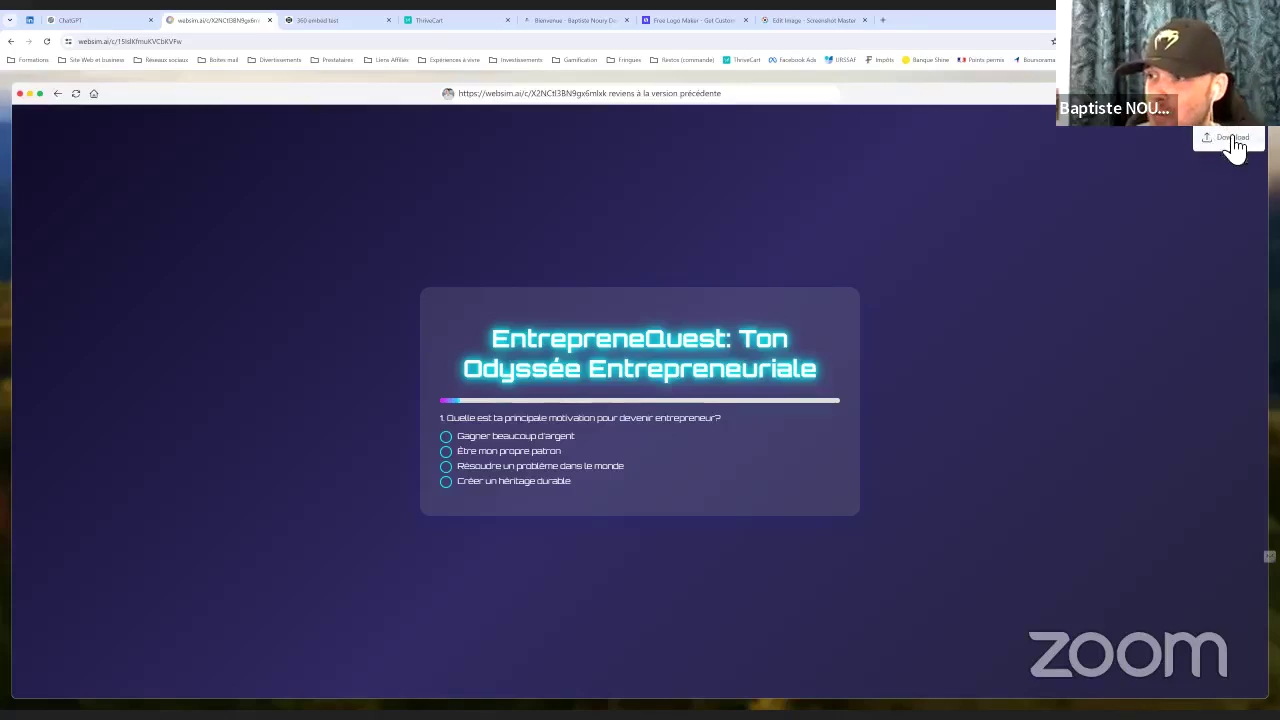
Save the quiz page to the desktop as HTML file 'code skill check'
key(ctrl+s)
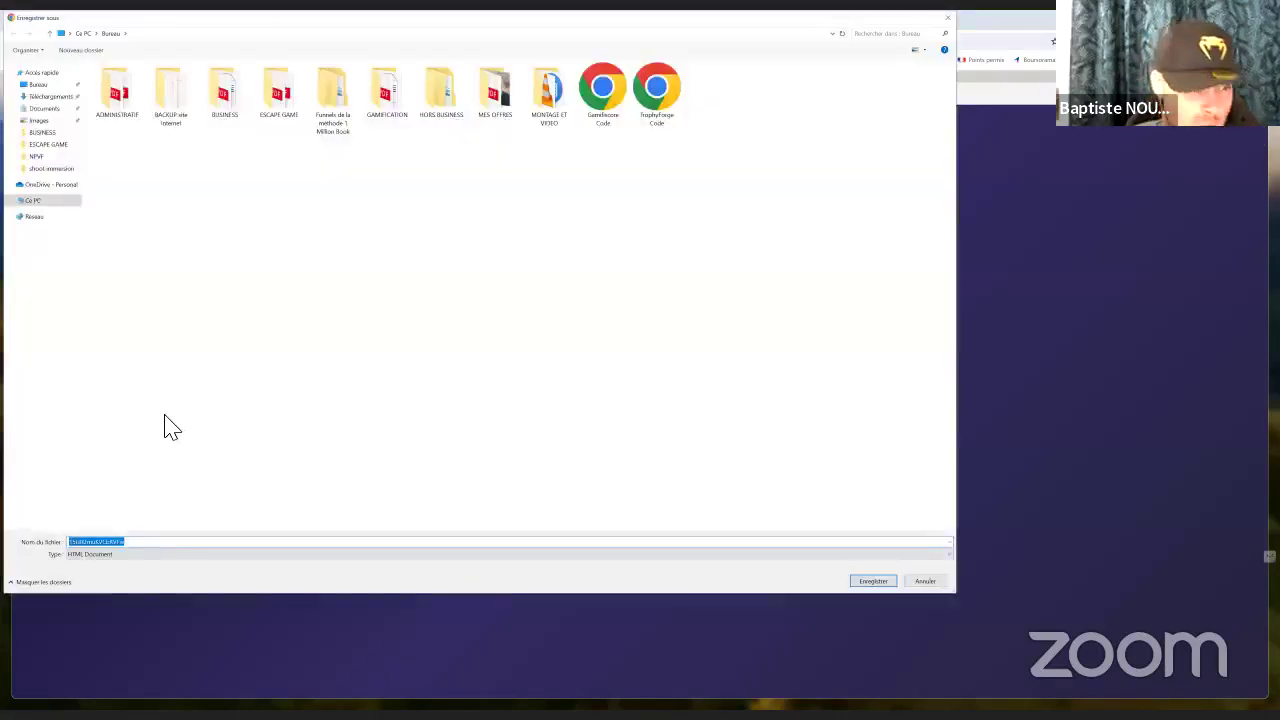
text(code)
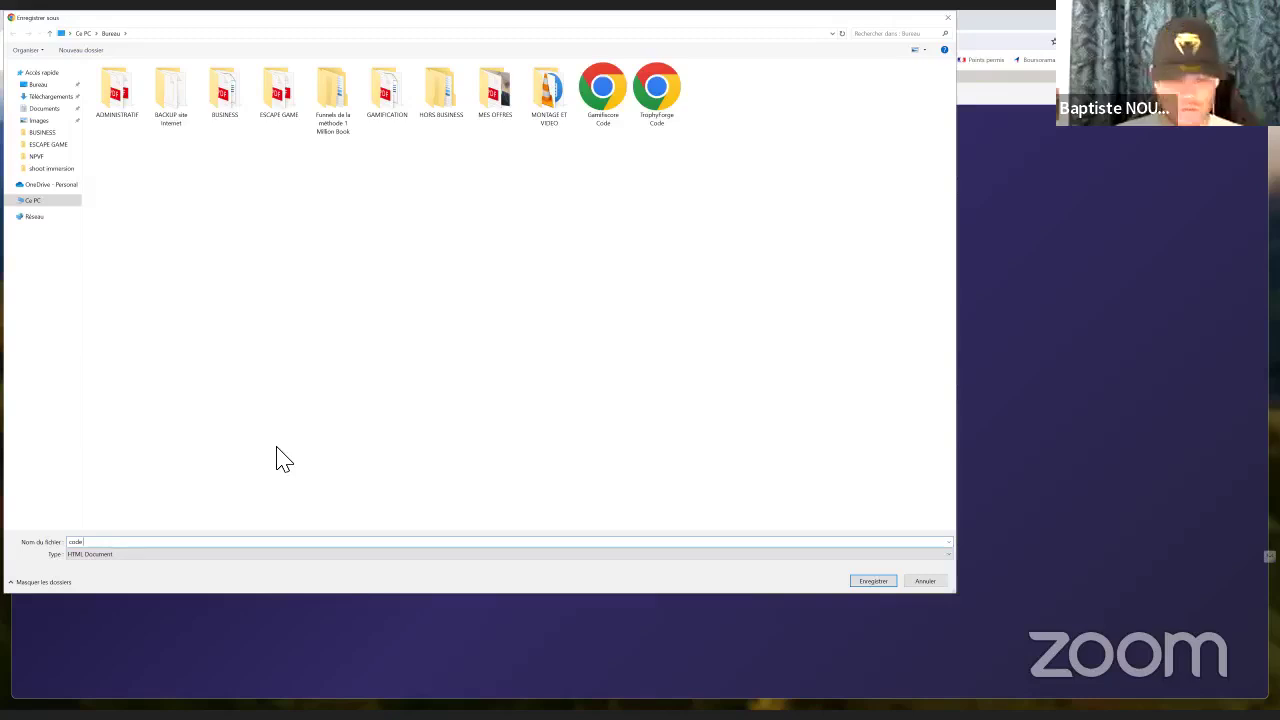
text(skill cle)
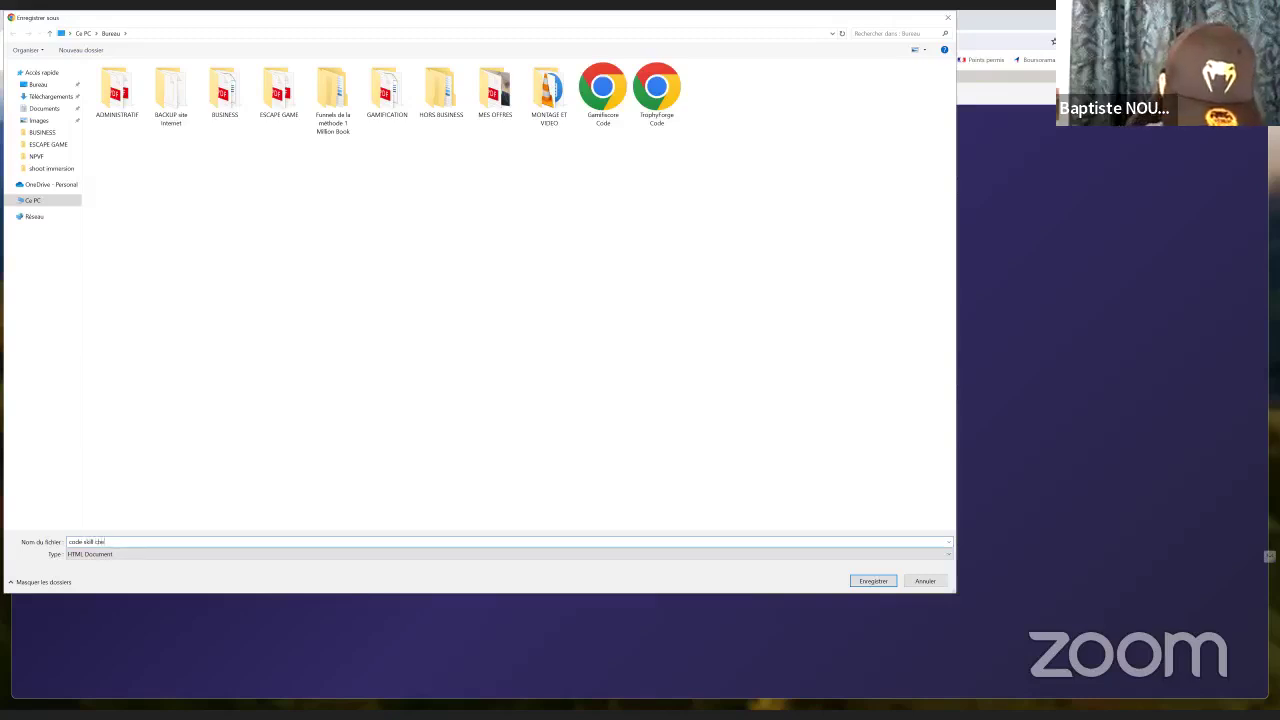
text(ck)
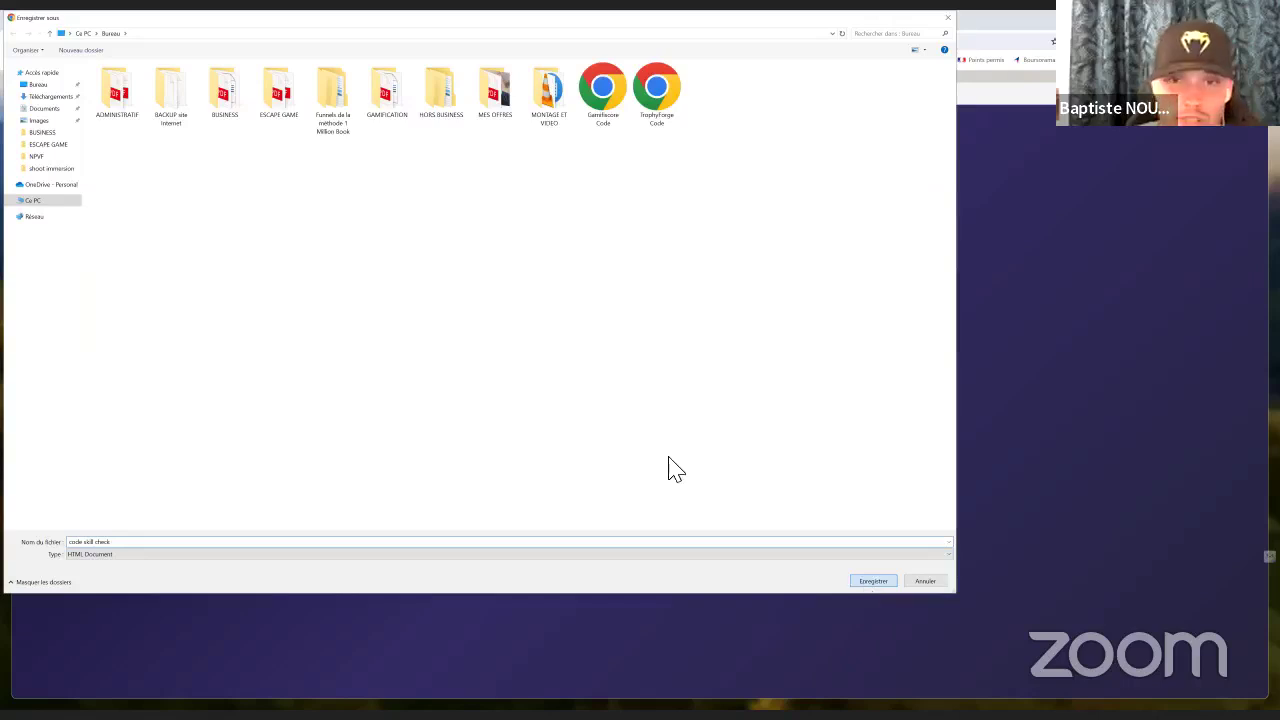
key(Return)
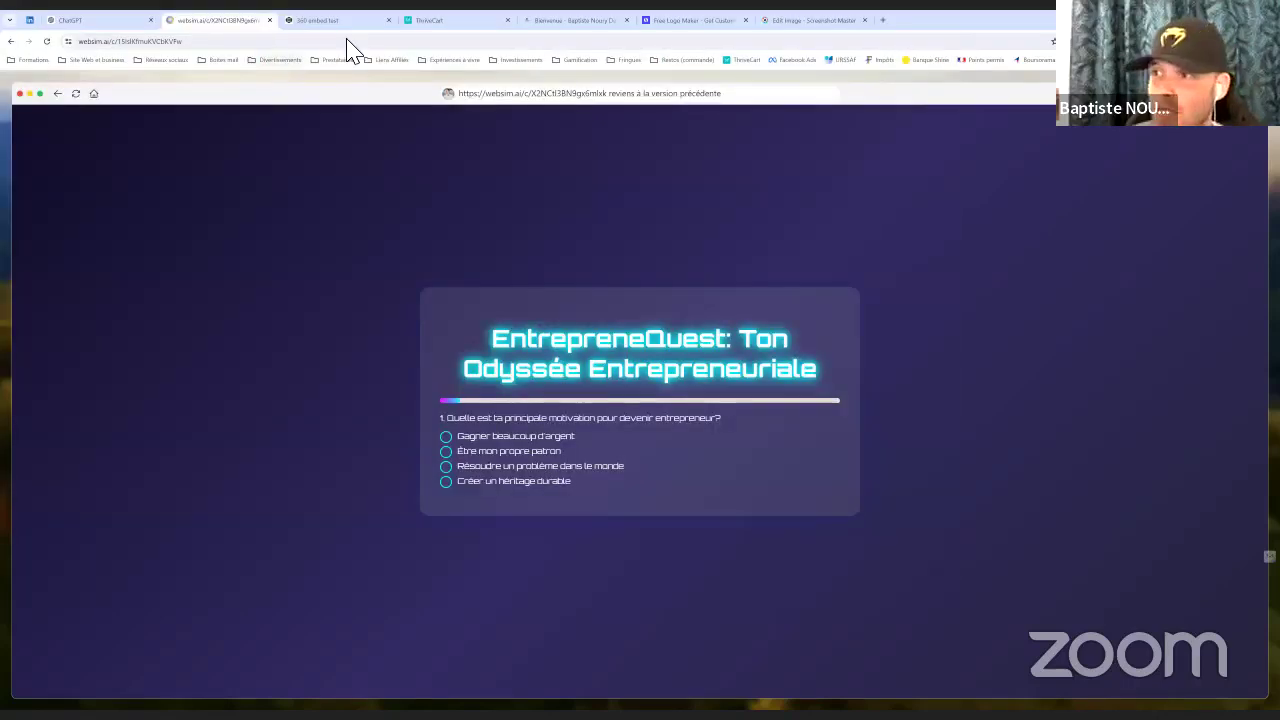
Paste the quiz code into the HTML panel of the '360 embed test' pen
click(326, 22)
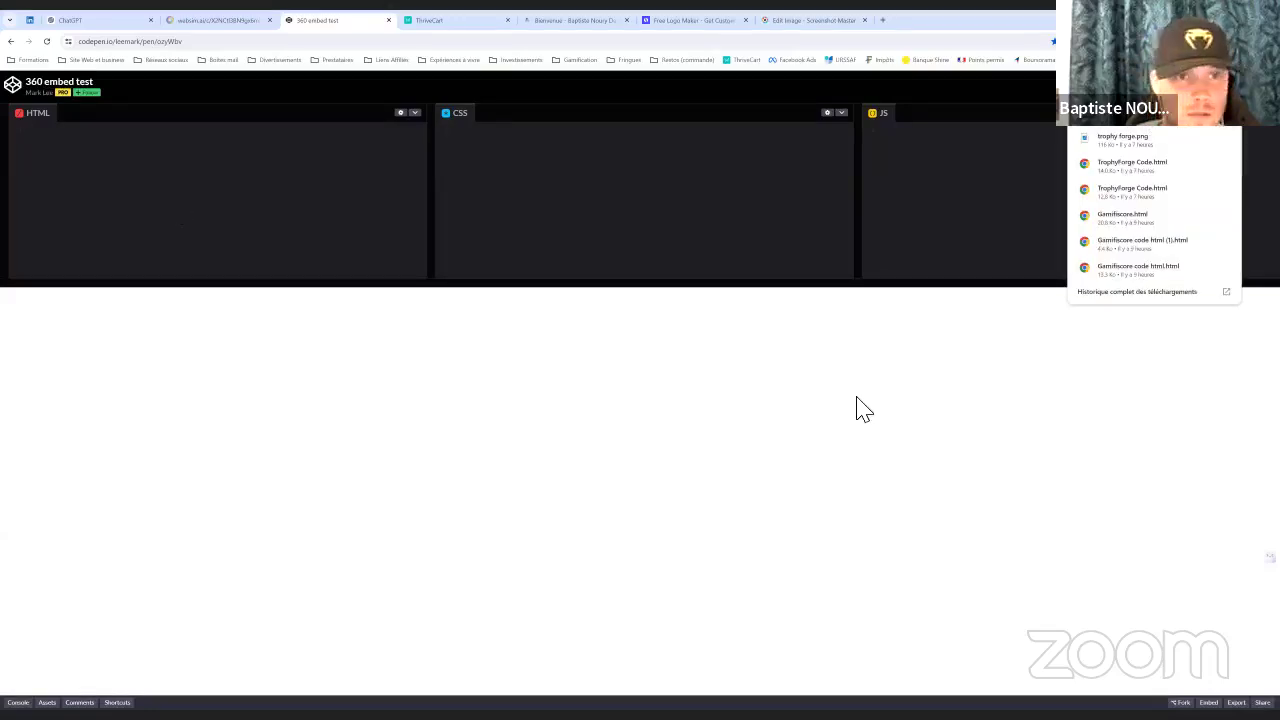
click(206, 230)
key(ctrl+v)
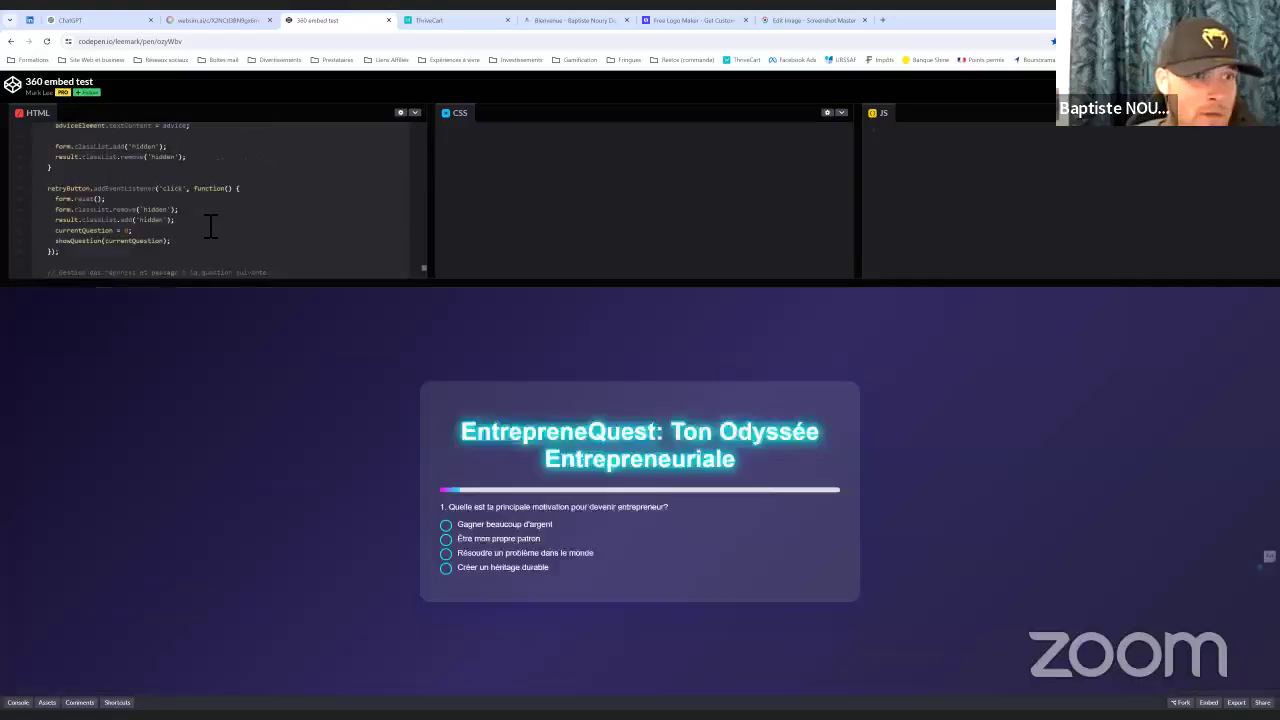
scroll(258, 238, down, 1)
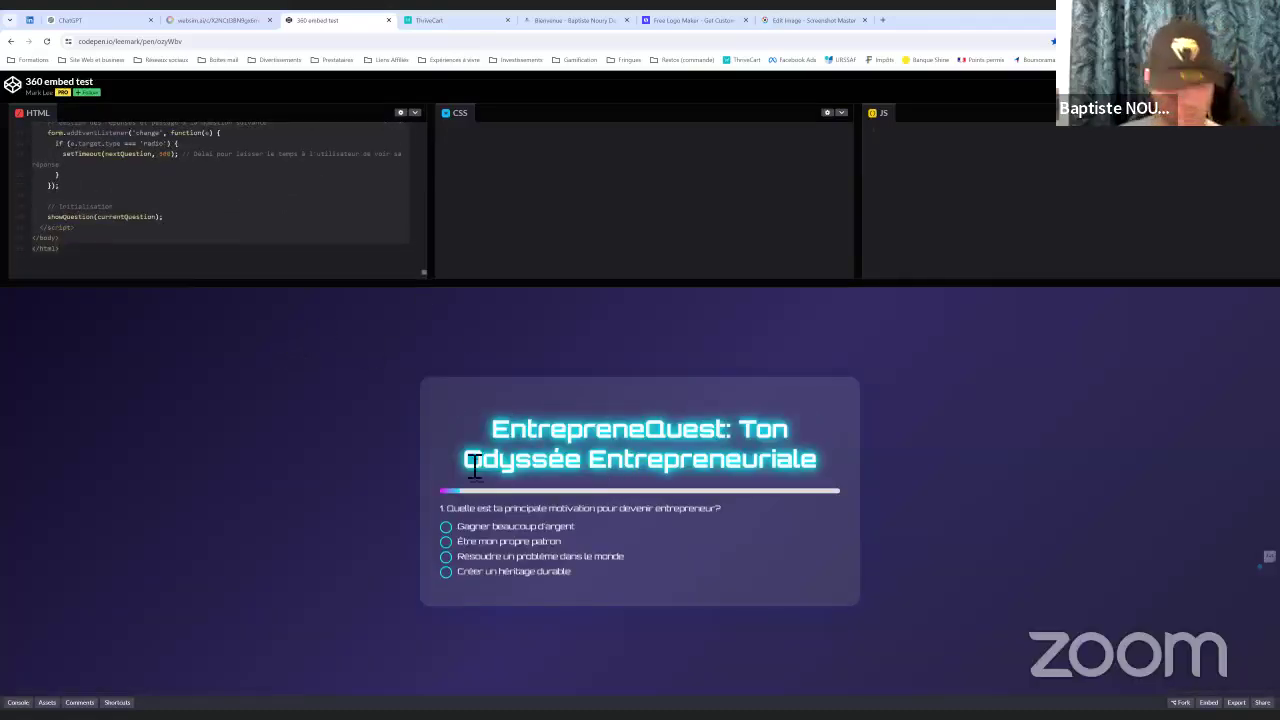
Answer every quiz question in the preview to reach the 33/100 score, then restart the quiz
click(455, 556)
click(449, 530)
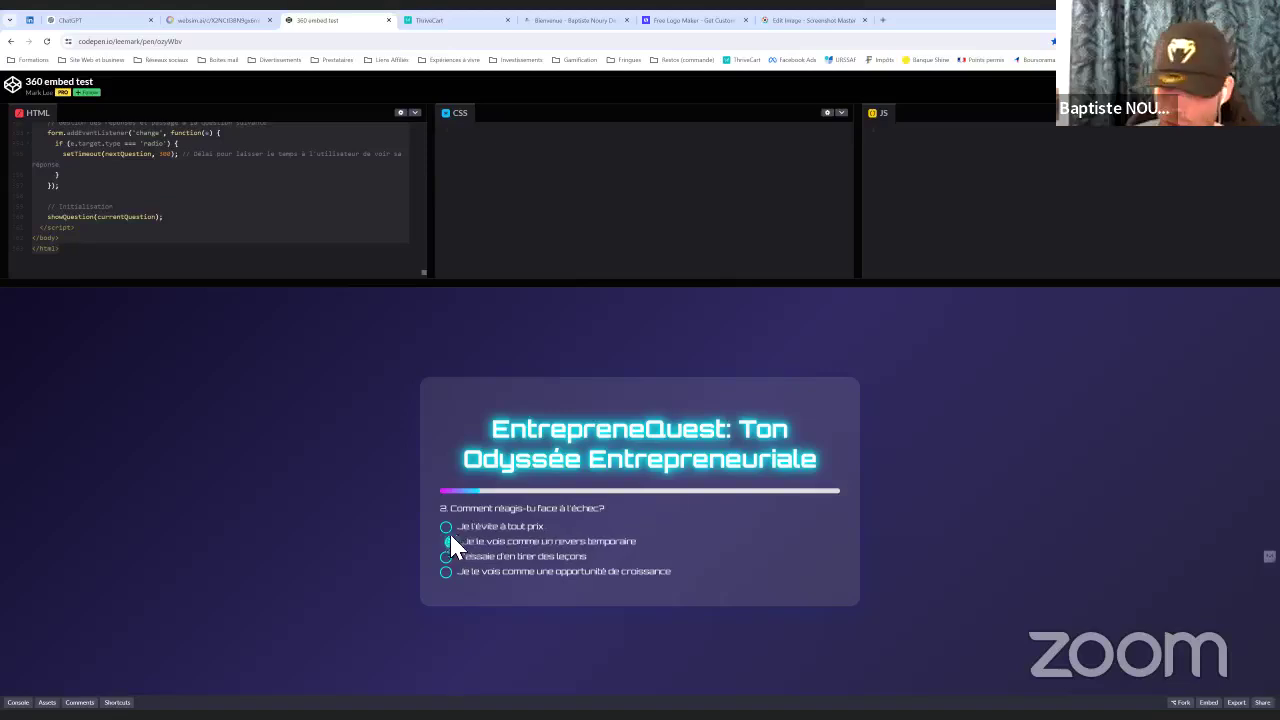
click(455, 535)
click(456, 556)
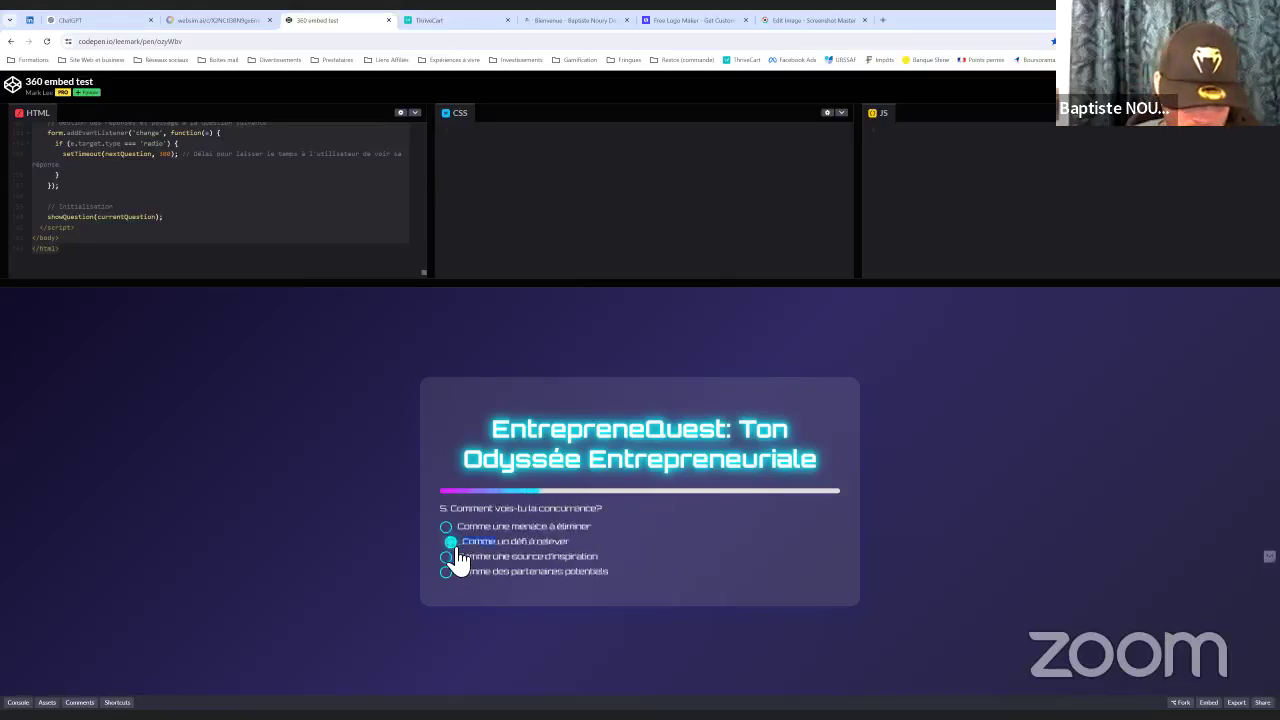
click(456, 547)
click(456, 550)
click(456, 550)
click(456, 550)
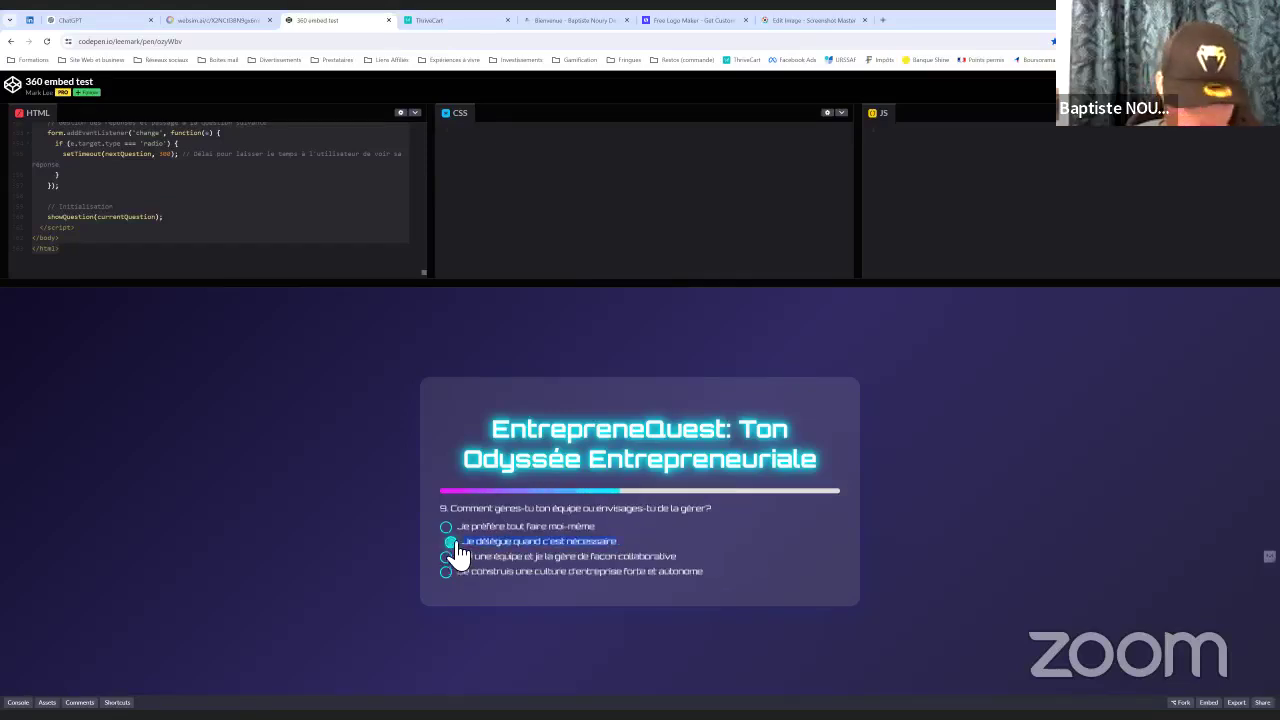
click(456, 549)
click(457, 550)
click(457, 550)
click(457, 550)
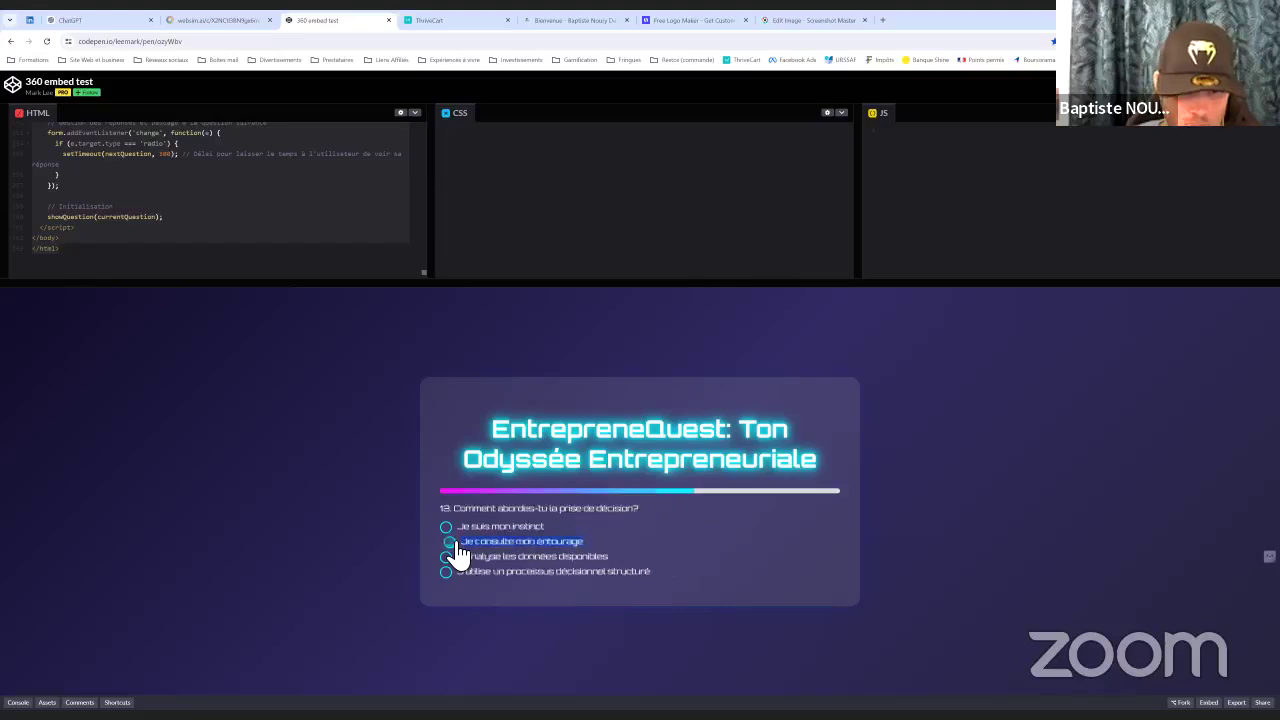
click(457, 550)
click(457, 550)
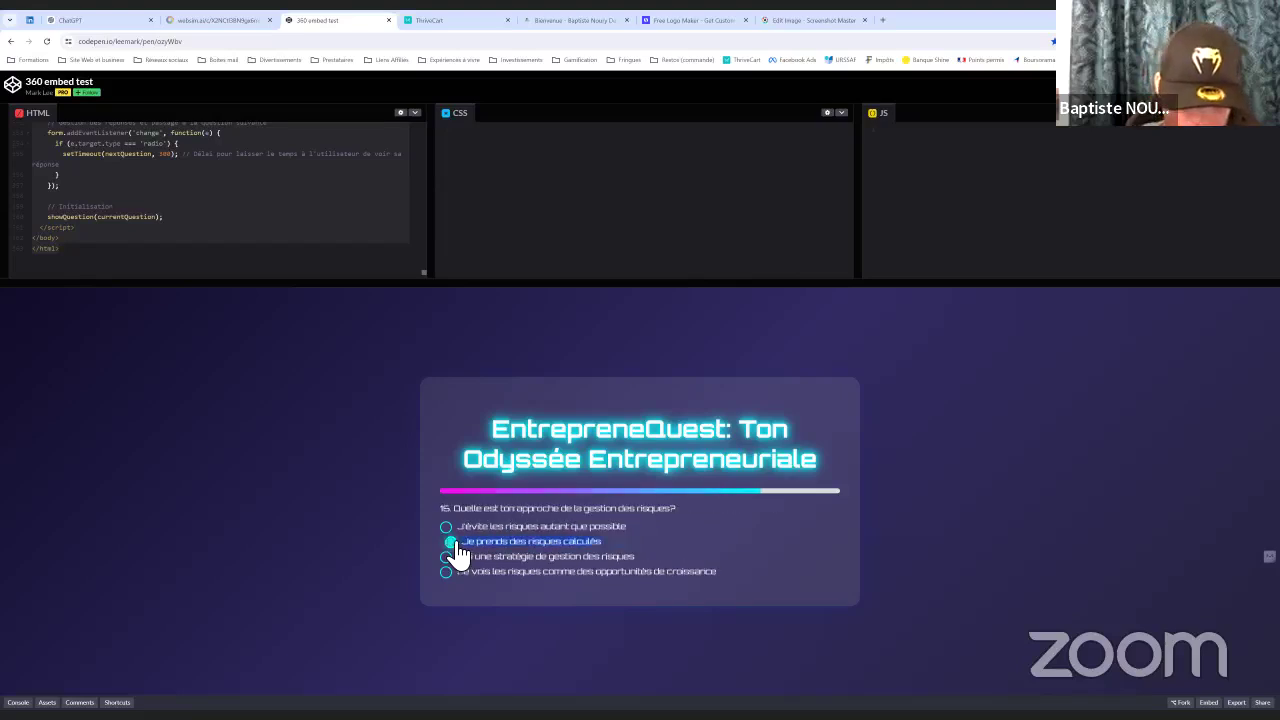
click(457, 550)
click(457, 550)
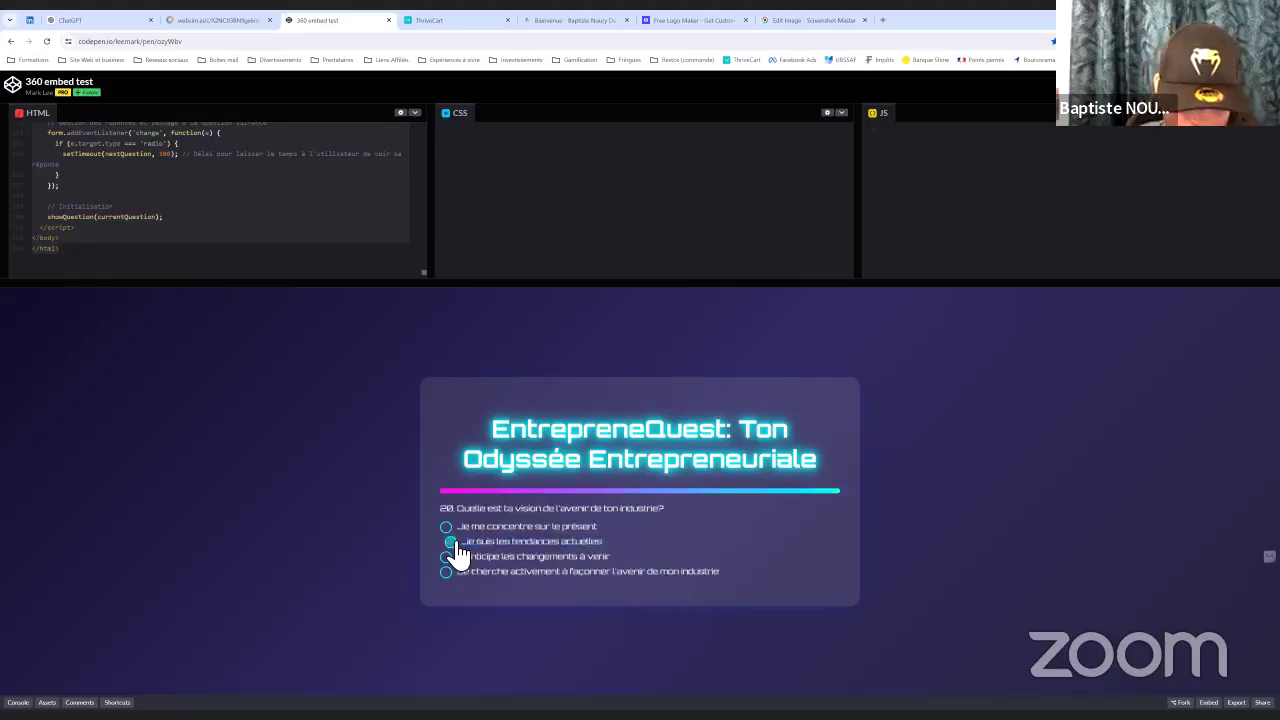
click(457, 556)
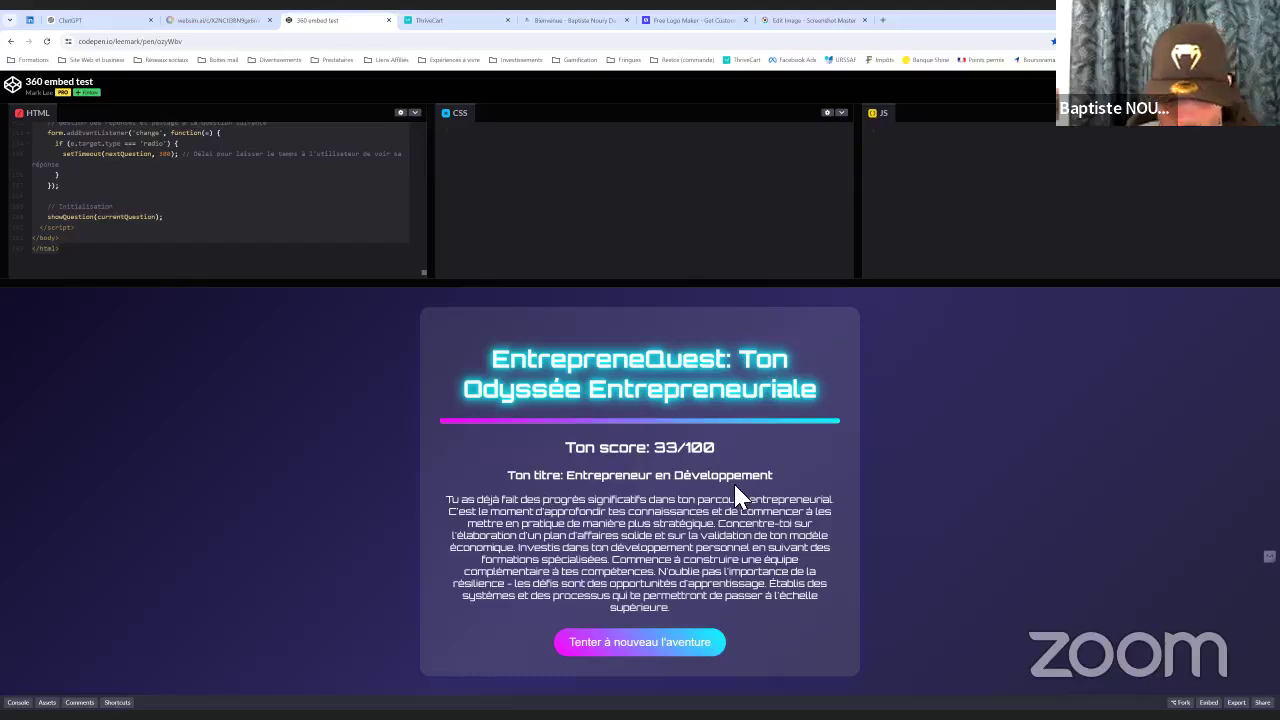
click(597, 643)
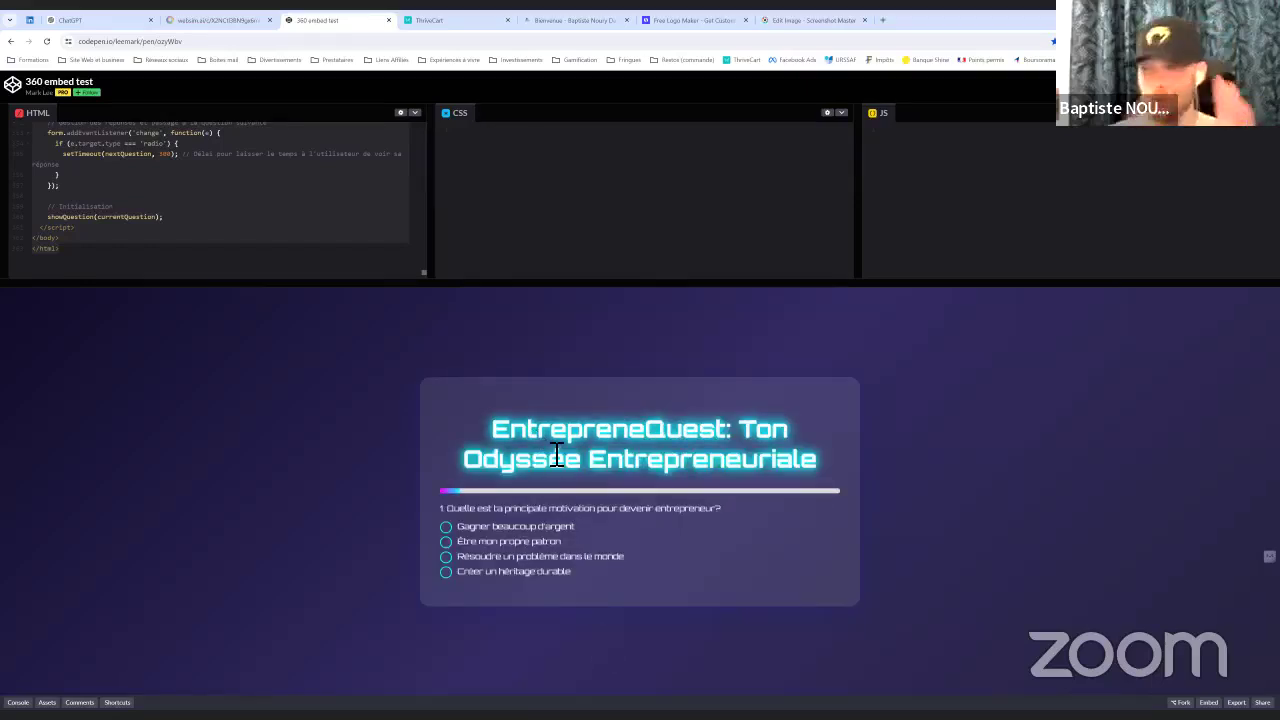
Select all the quiz code in the HTML panel and return to ThriveCart
click(190, 209)
key(ctrl+a)
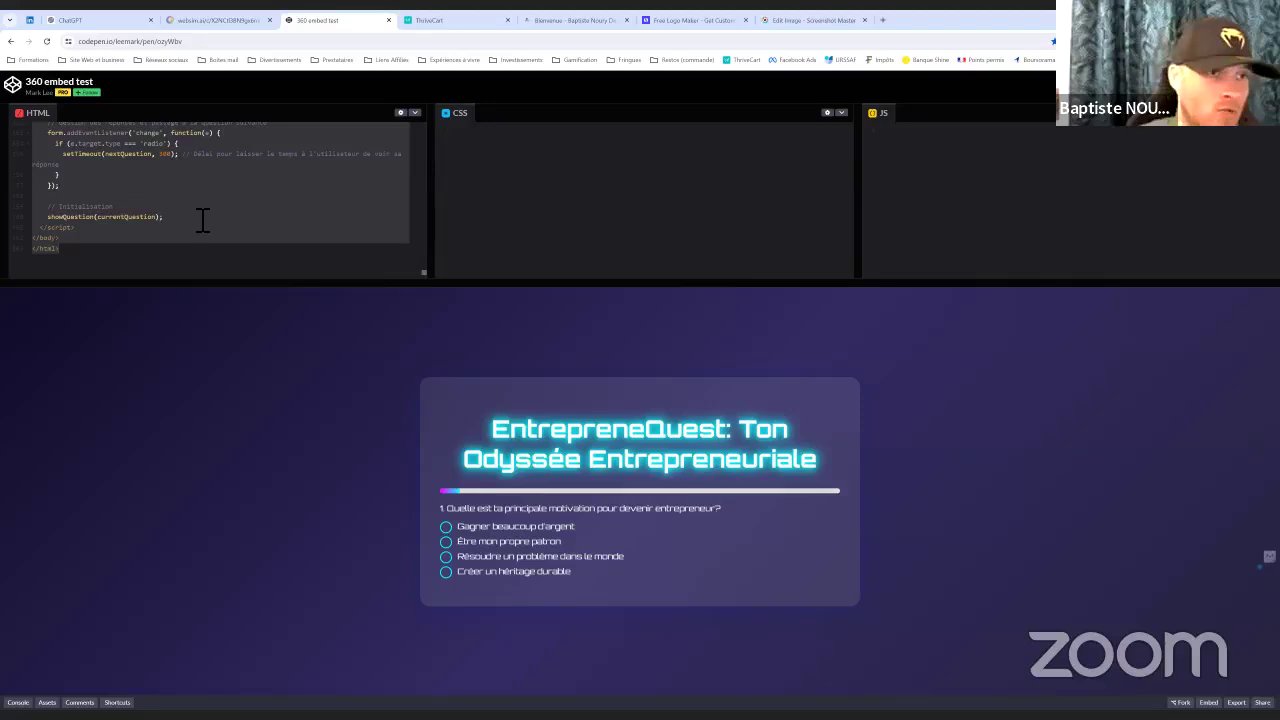
click(457, 21)
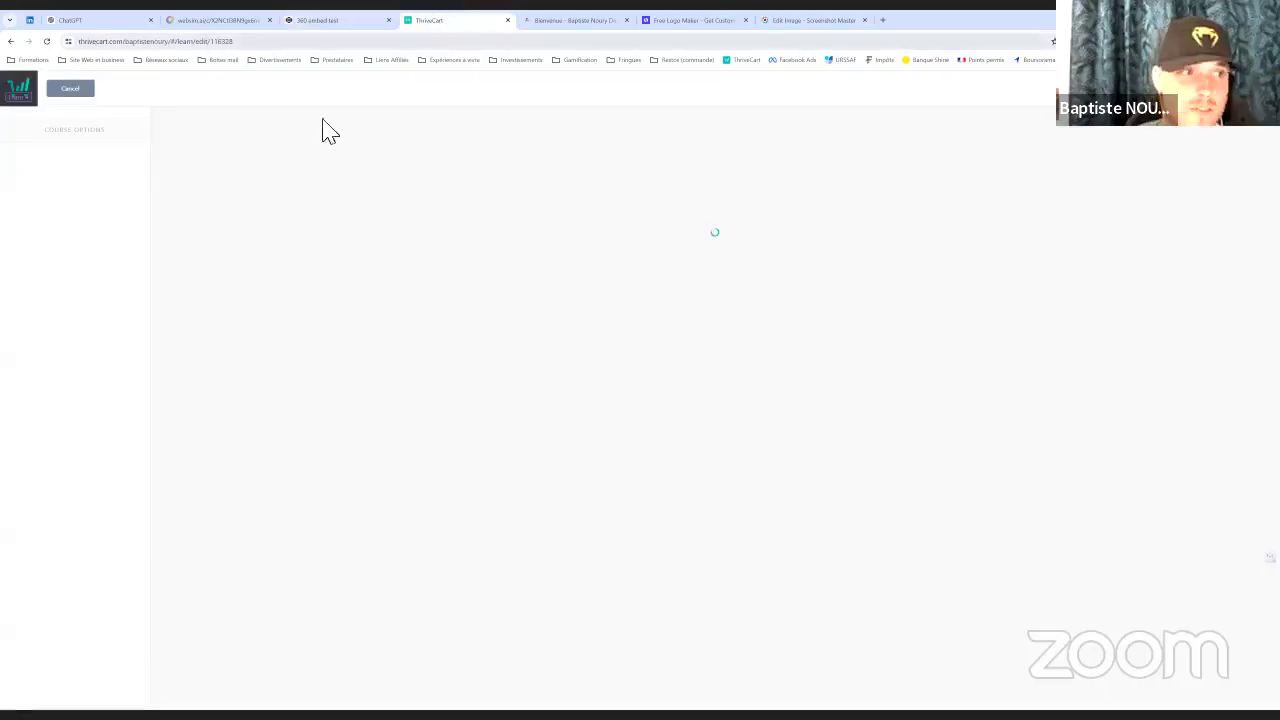
Exit the stuck course editor without saving, reload the page, and reopen the Skill Check lesson
click(72, 89)
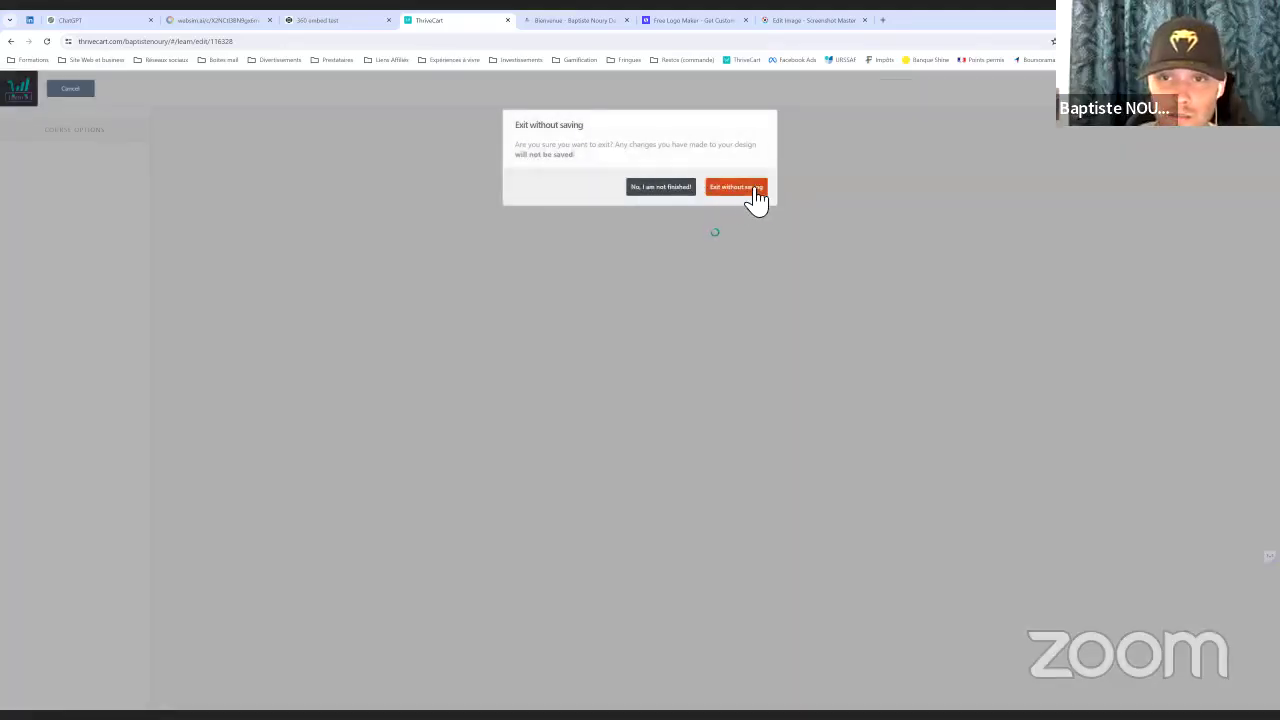
click(660, 190)
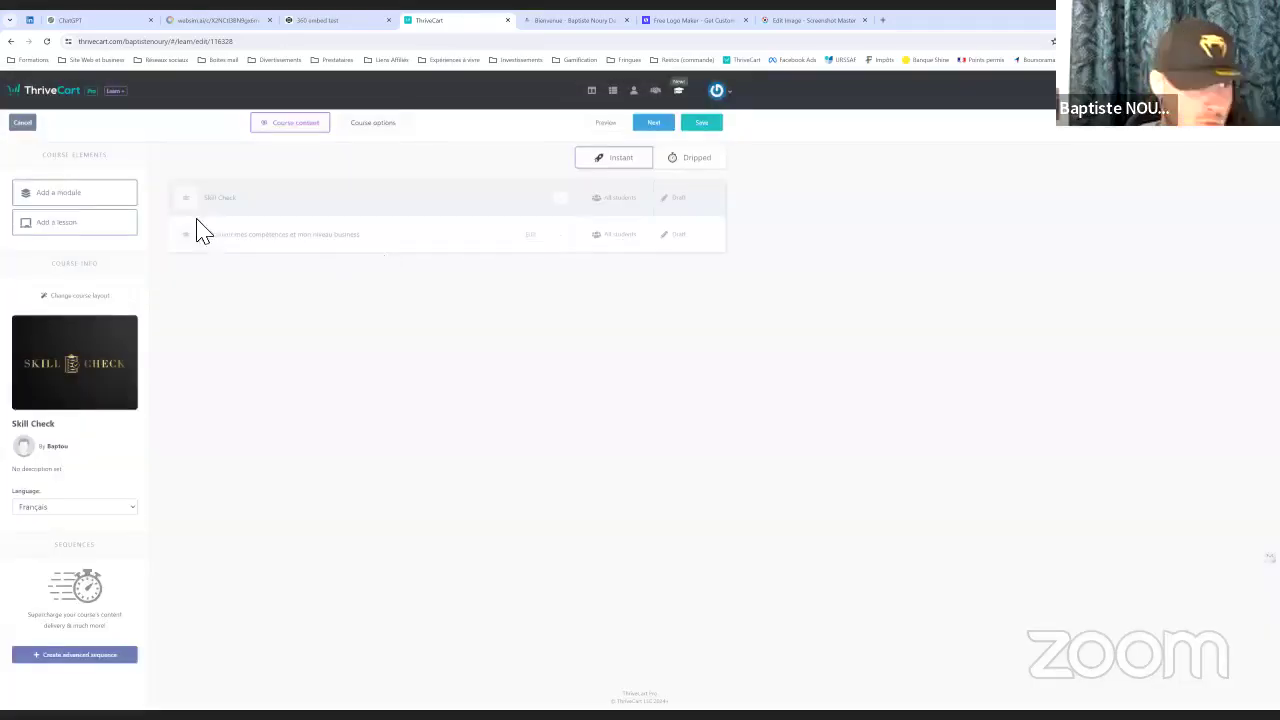
click(530, 234)
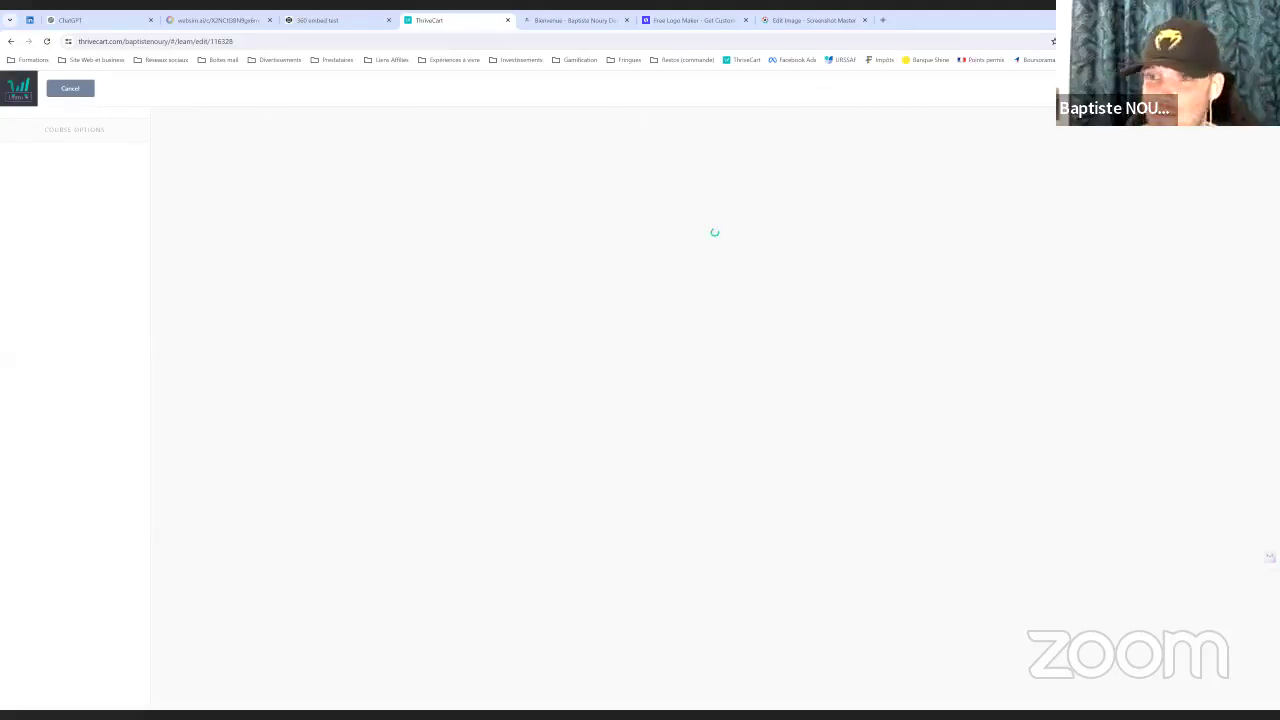
click(47, 41)
click(670, 116)
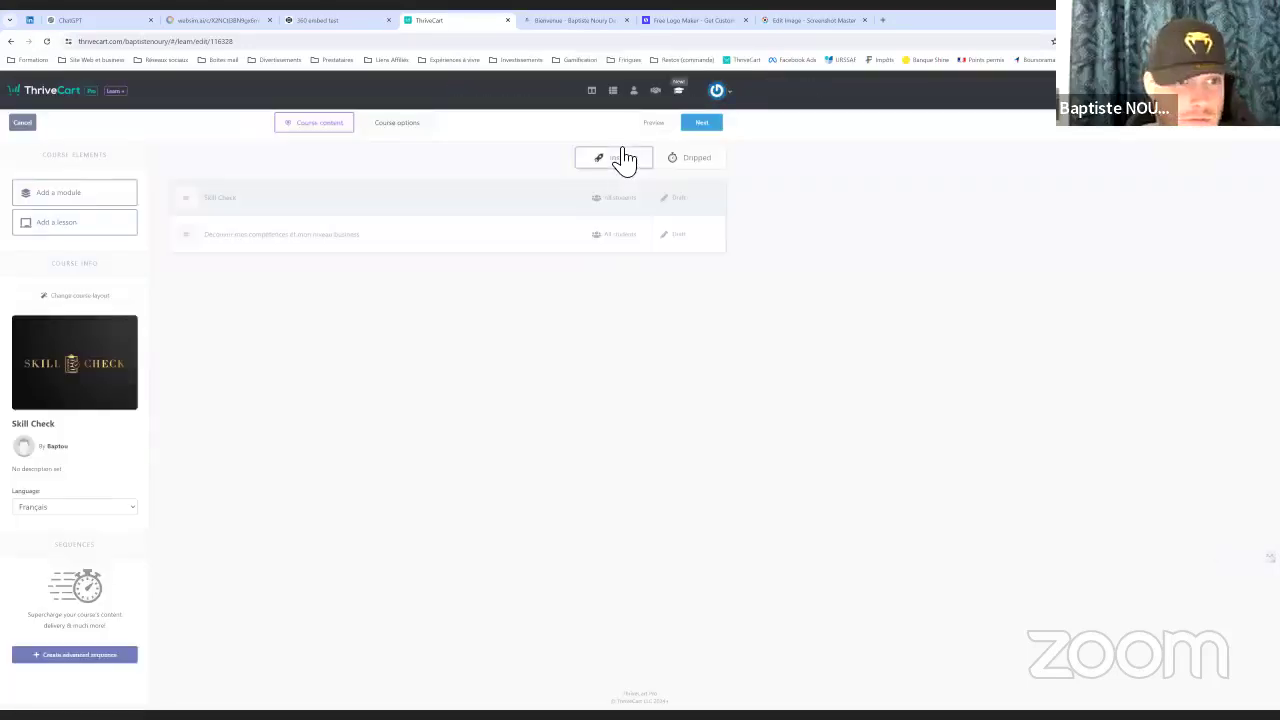
click(524, 241)
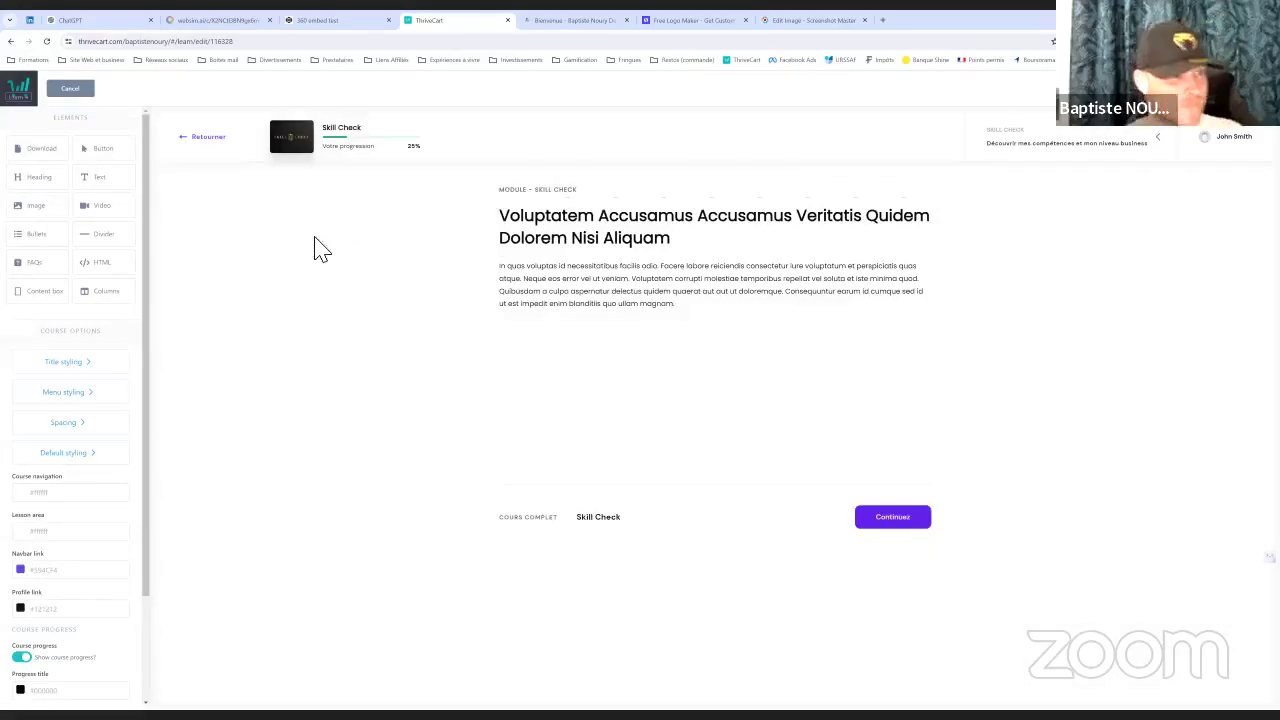
Replace the placeholder heading text with 'Passe ton questionnaire :'
click(697, 236)
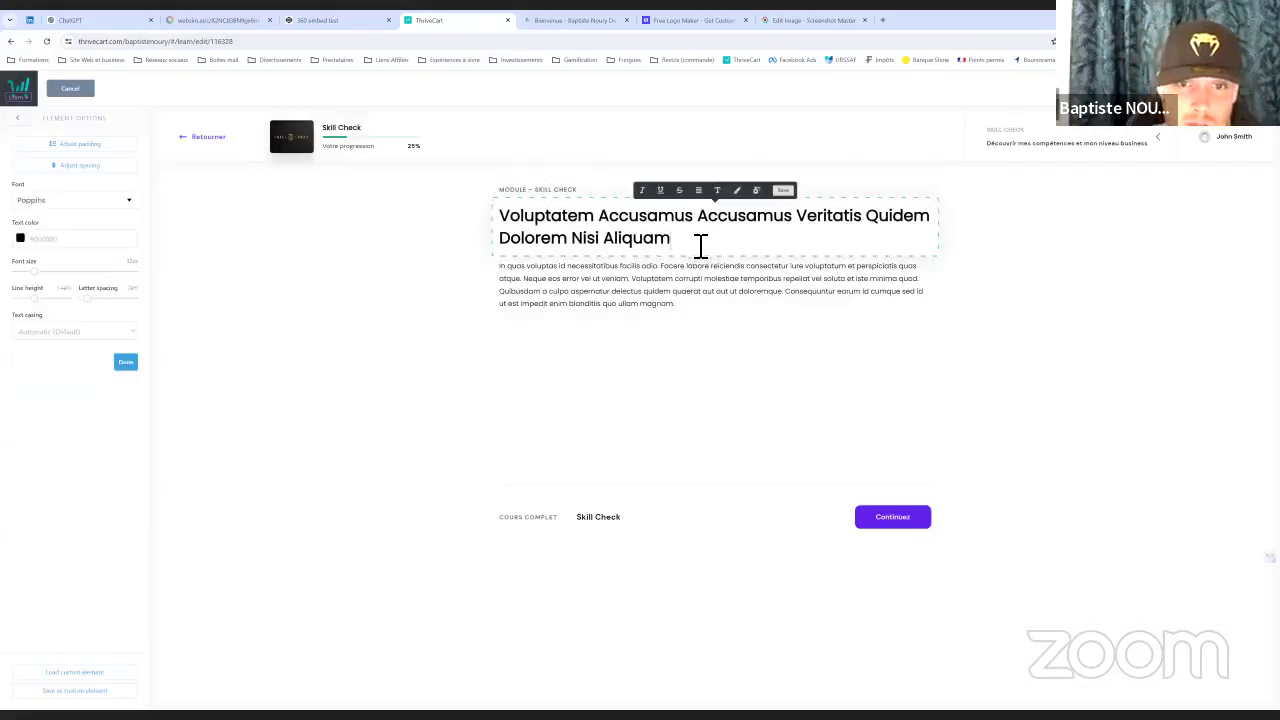
drag(701, 247, 511, 228)
text(Skill Check)
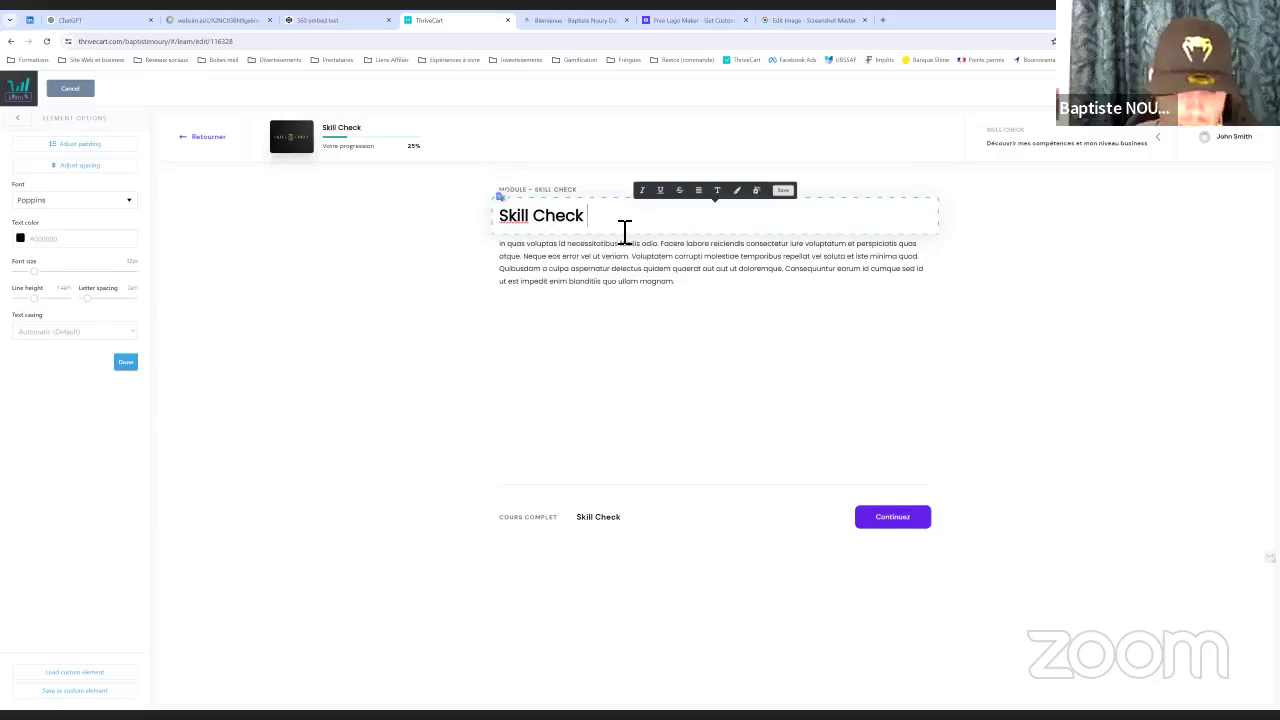
key(ctrl+a)
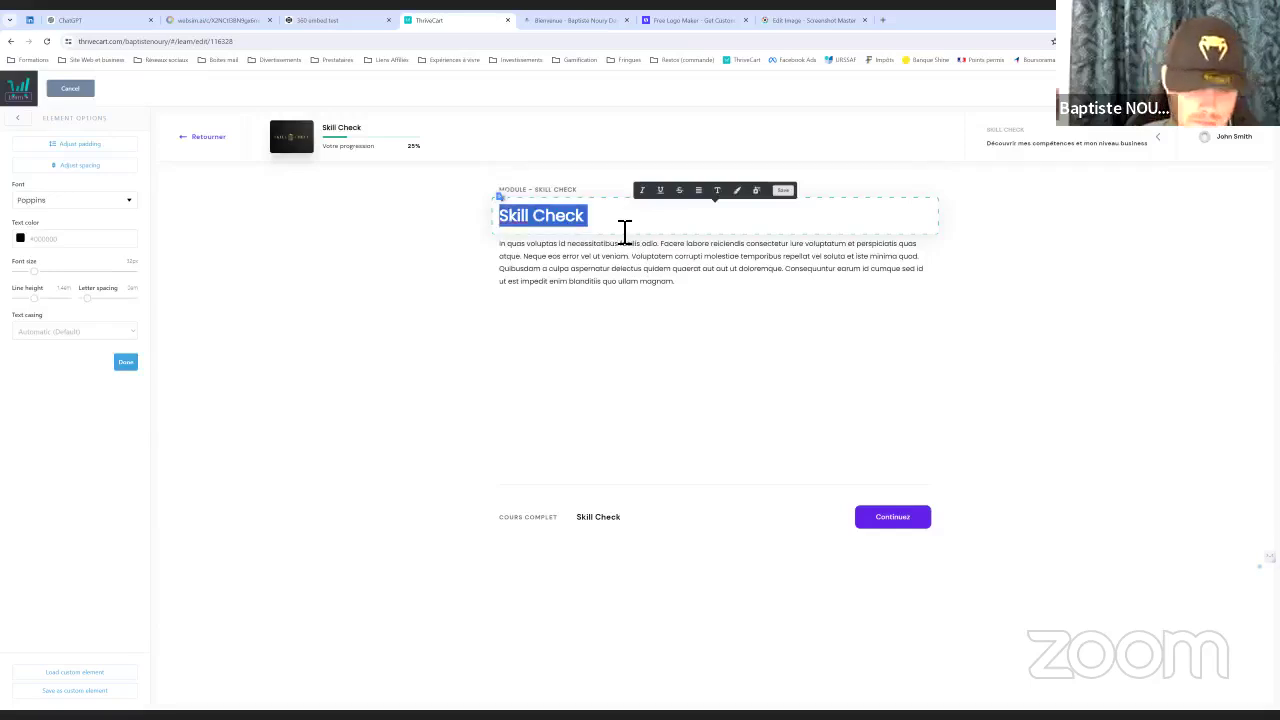
text(p)
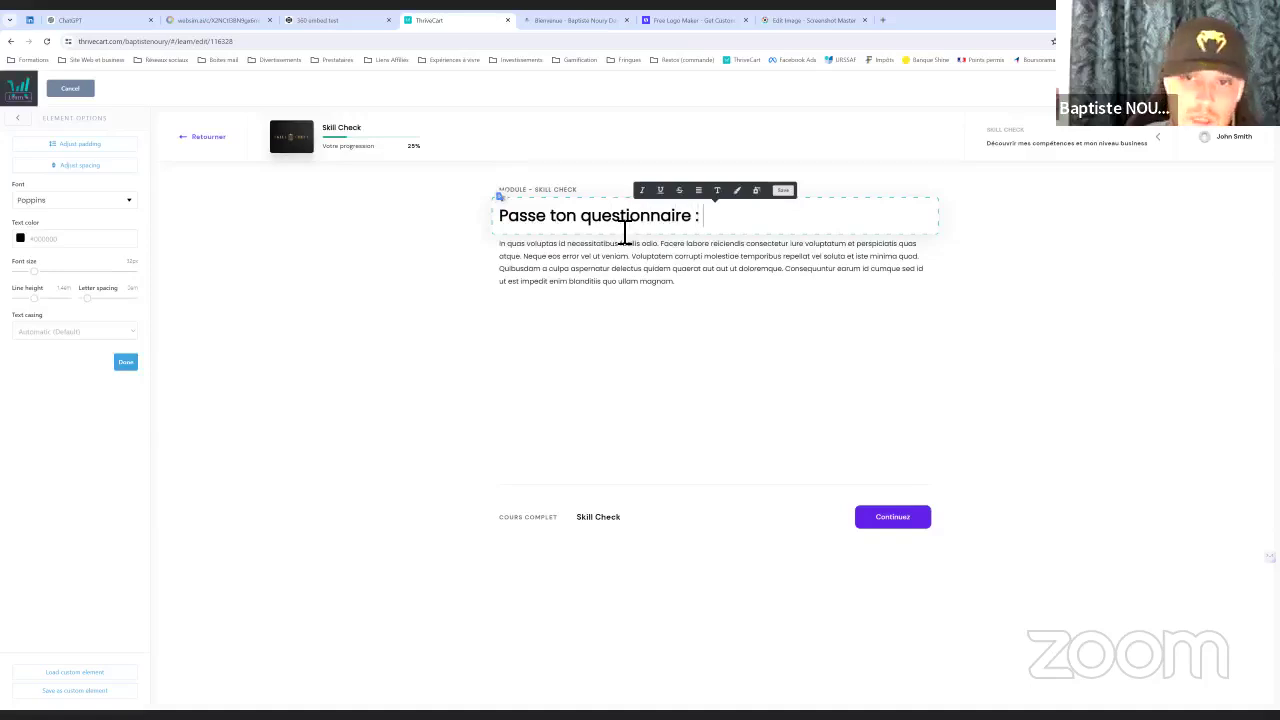
Save the heading and delete the lorem ipsum paragraph below it
click(784, 191)
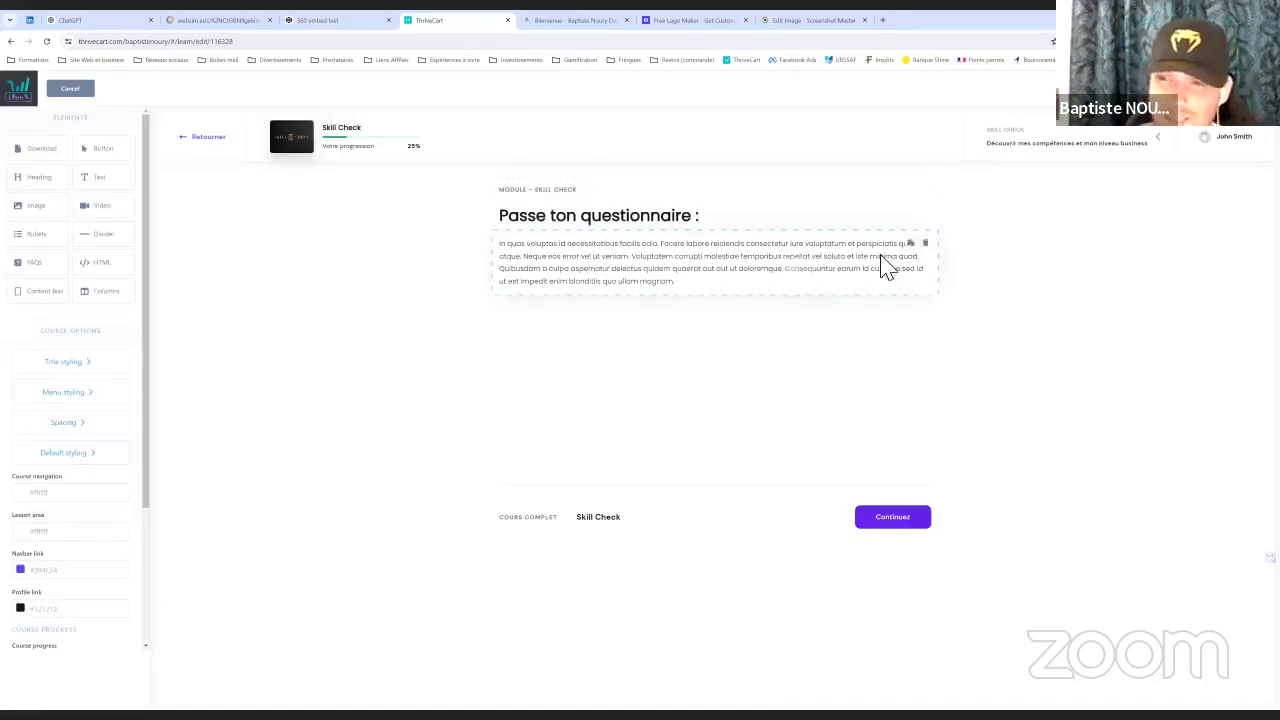
click(925, 244)
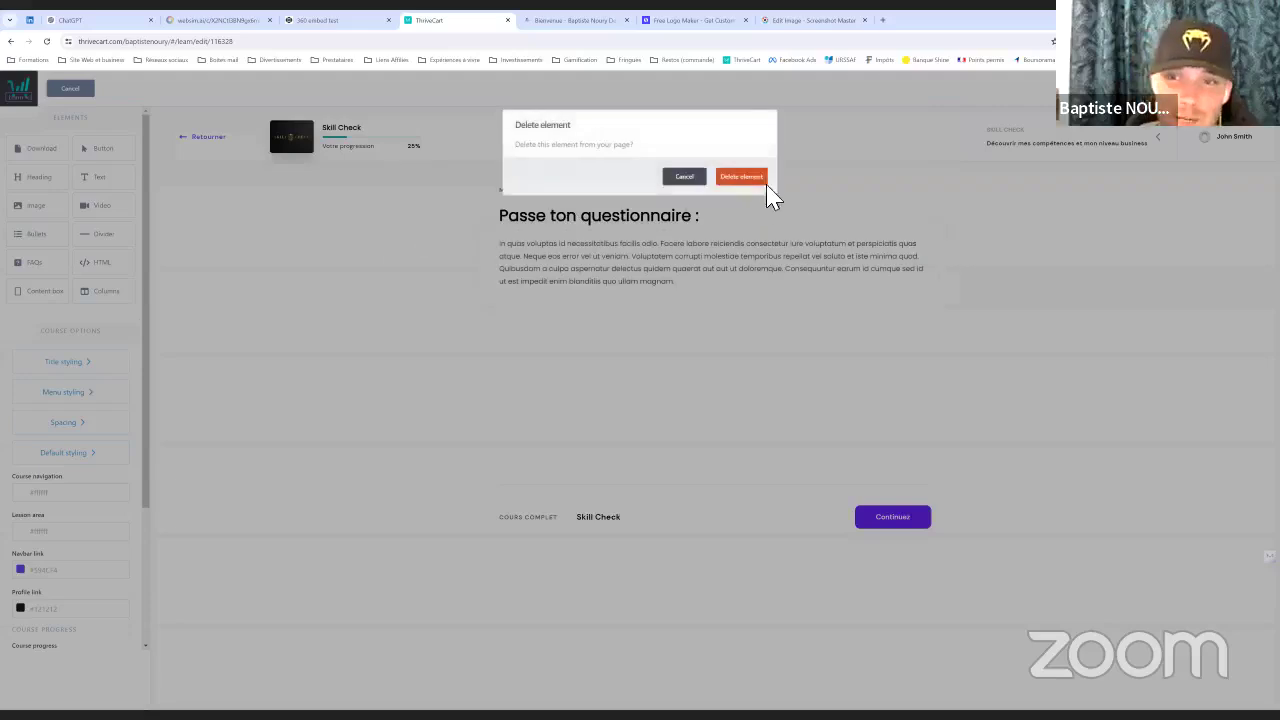
click(758, 180)
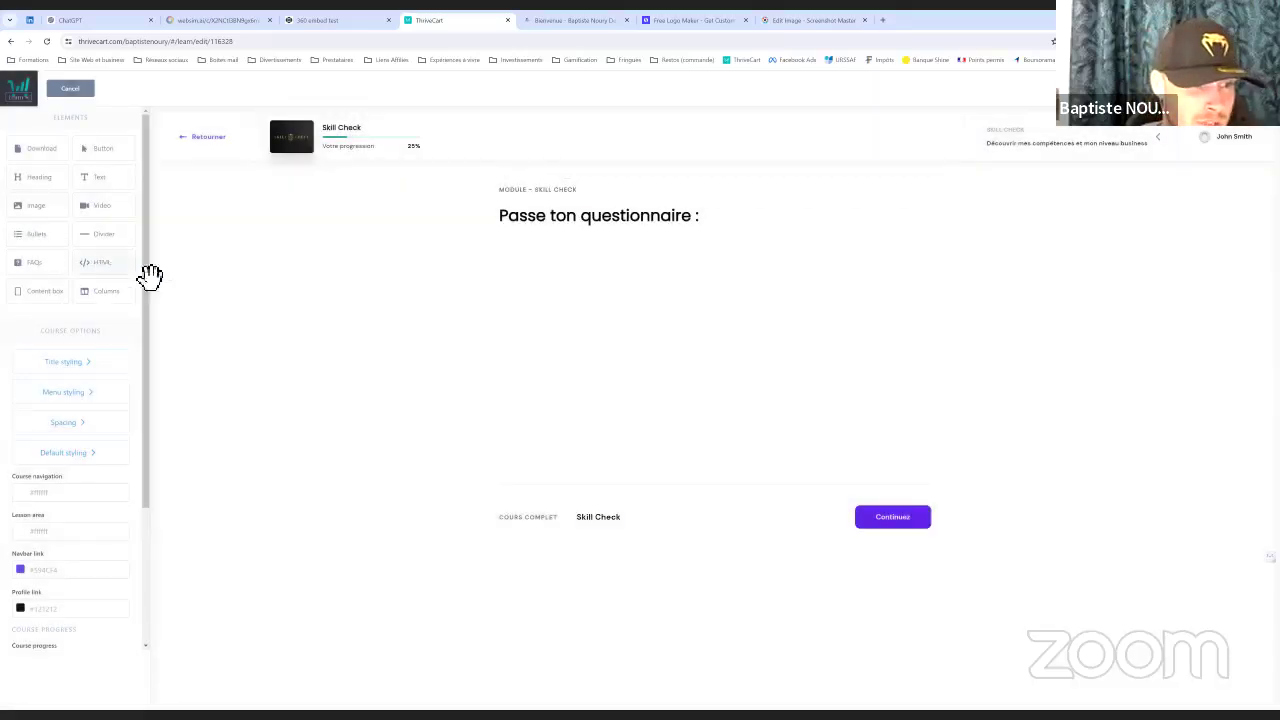
Drop an HTML element below the heading, paste the quiz code into it, and exit to the course overview
drag(150, 276, 620, 286)
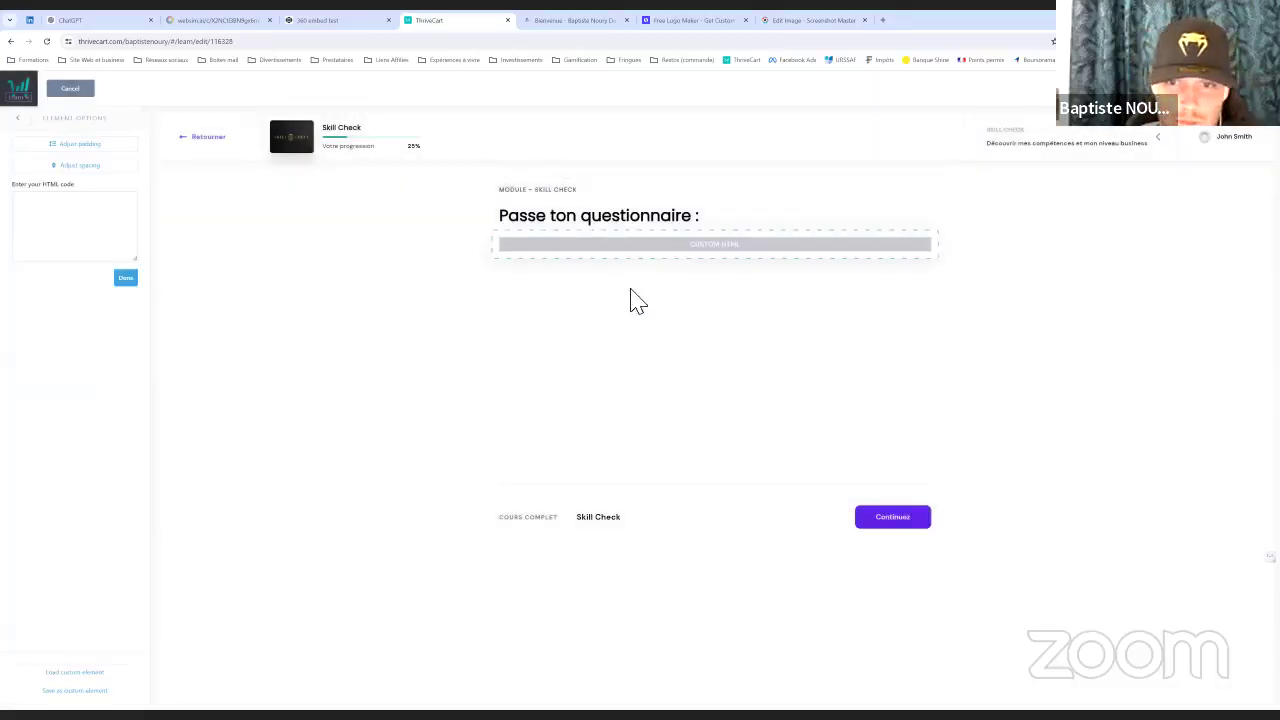
click(50, 216)
key(ctrl+v)
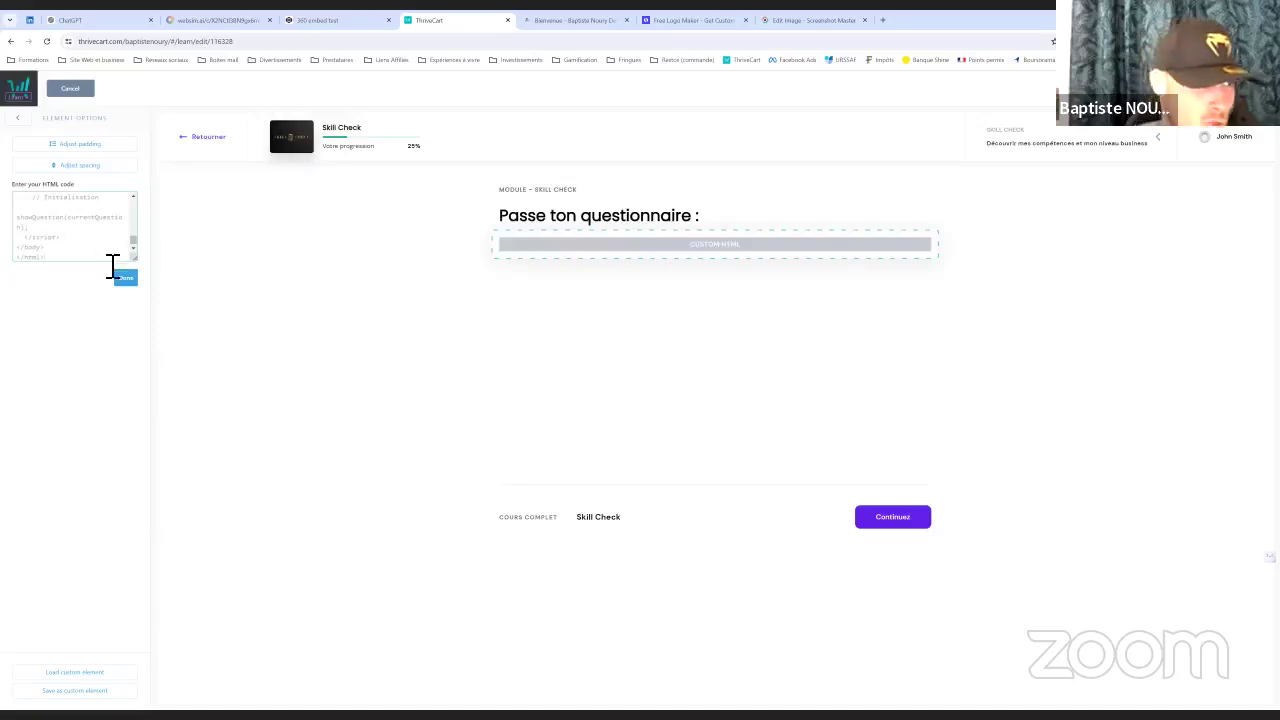
click(125, 277)
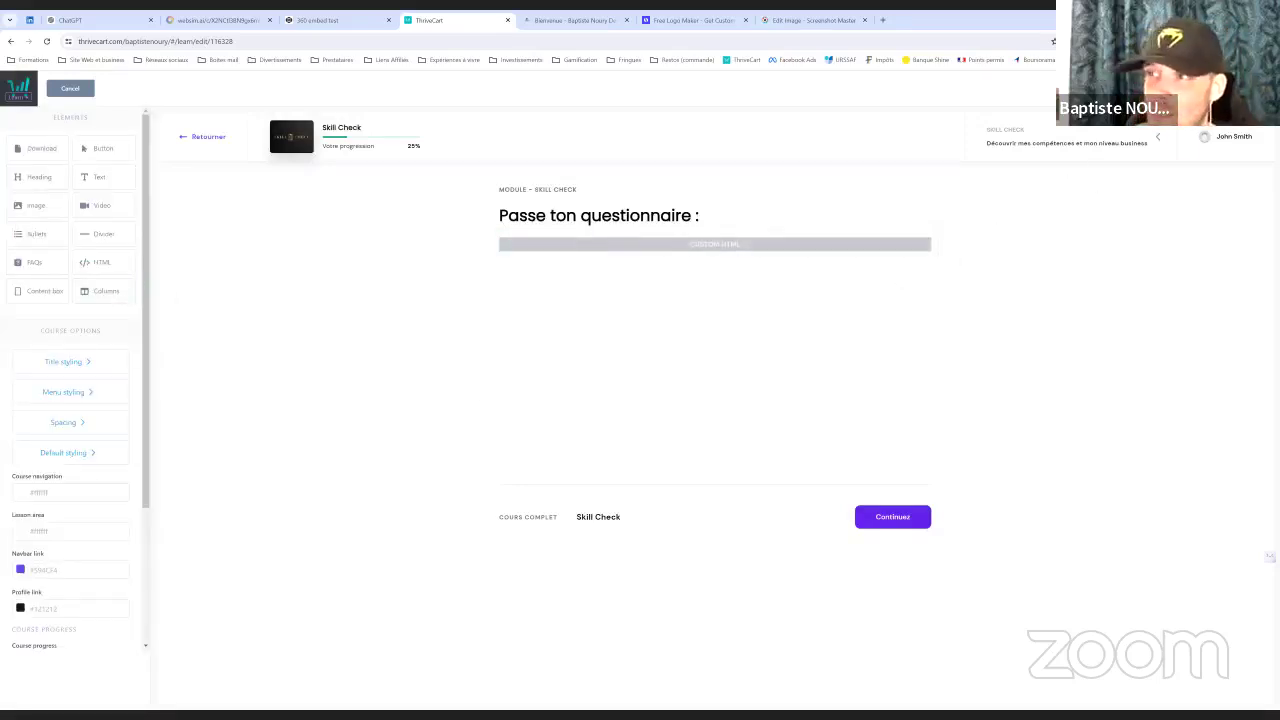
click(1200, 88)
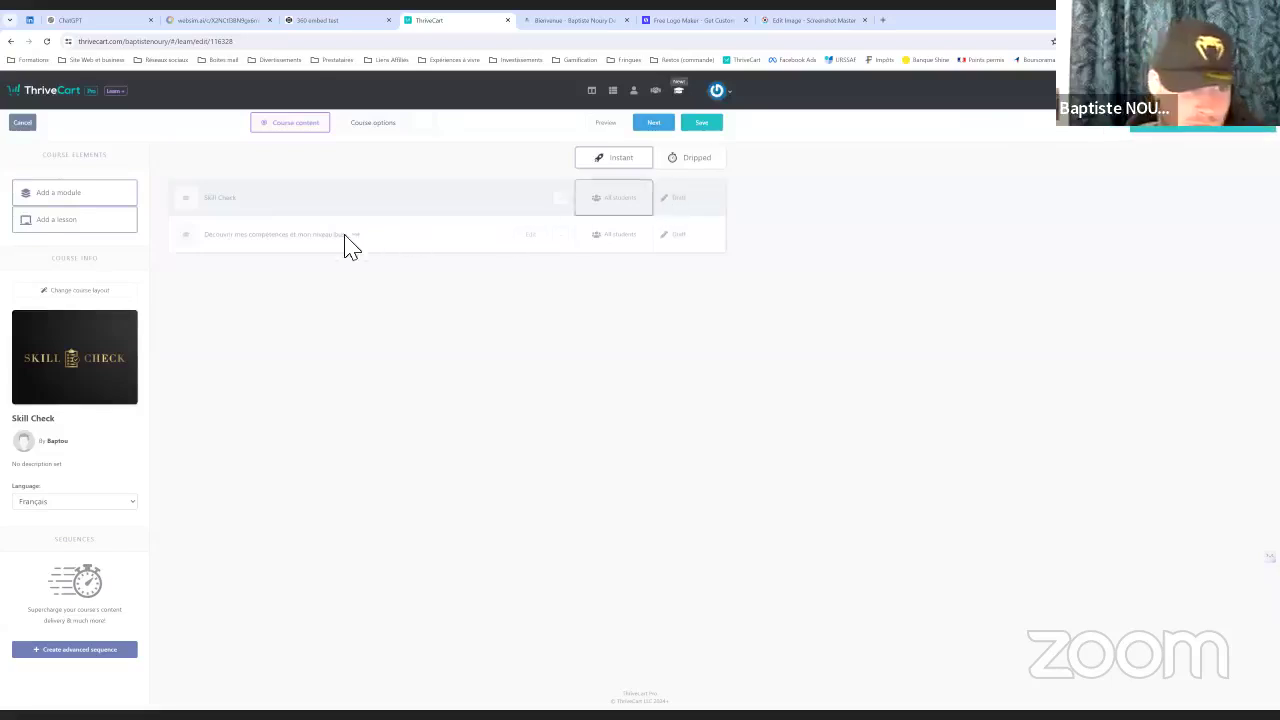
click(606, 124)
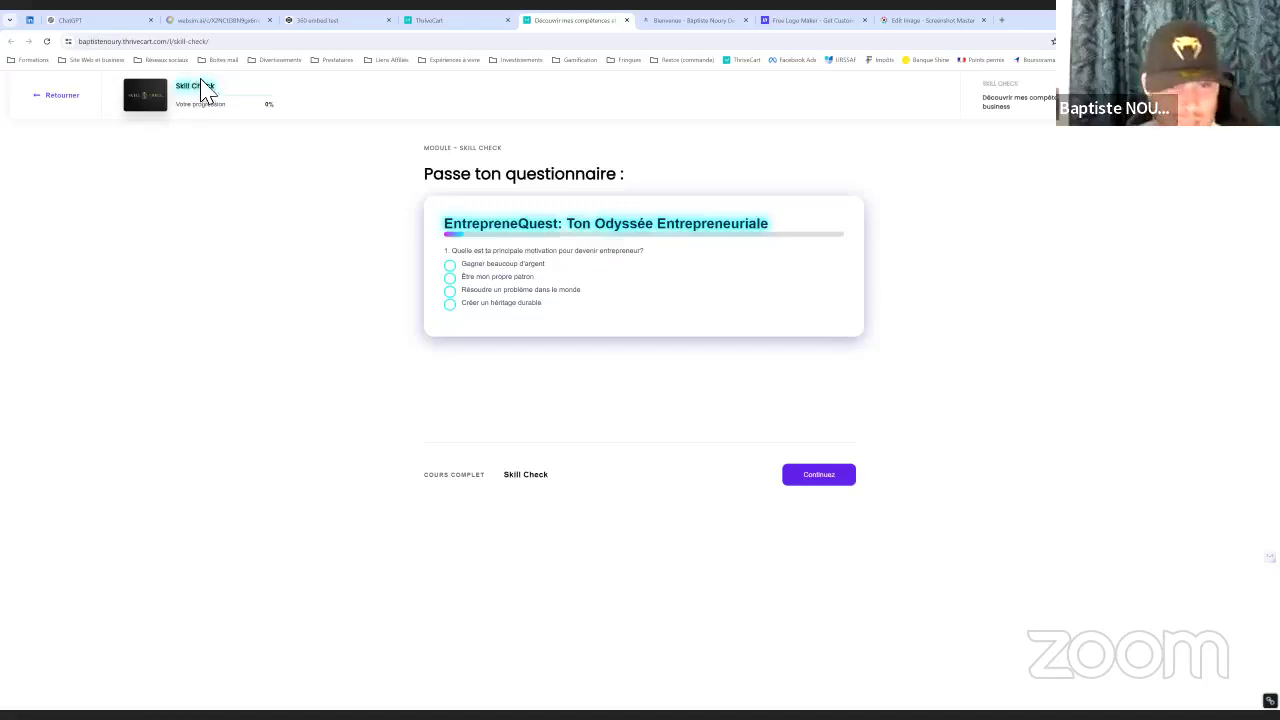
click(459, 293)
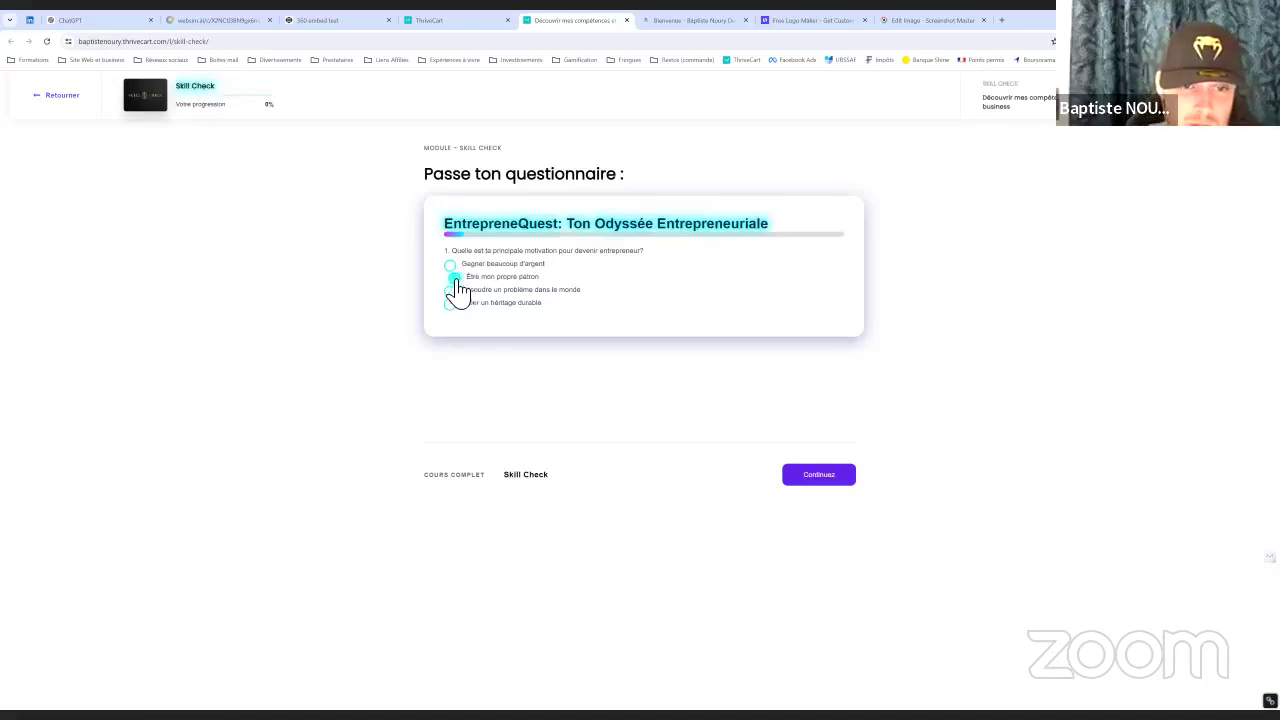
click(458, 290)
click(458, 296)
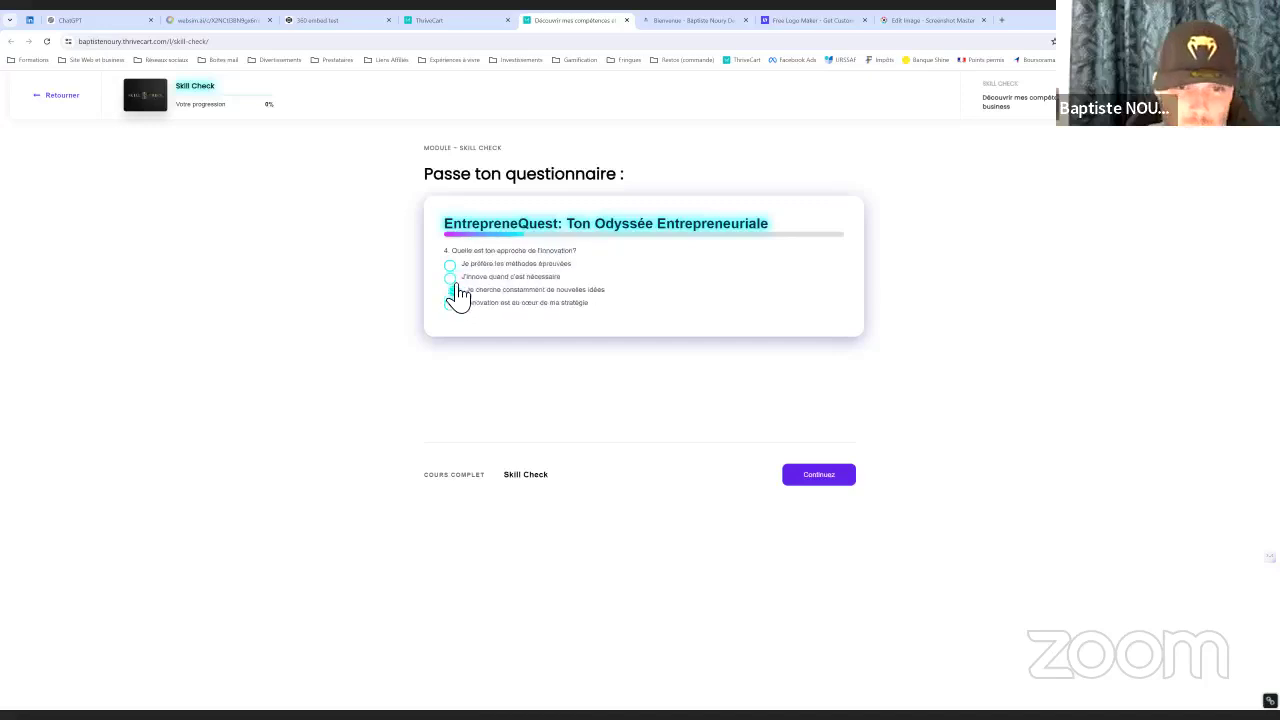
click(457, 290)
click(458, 284)
click(461, 283)
click(457, 302)
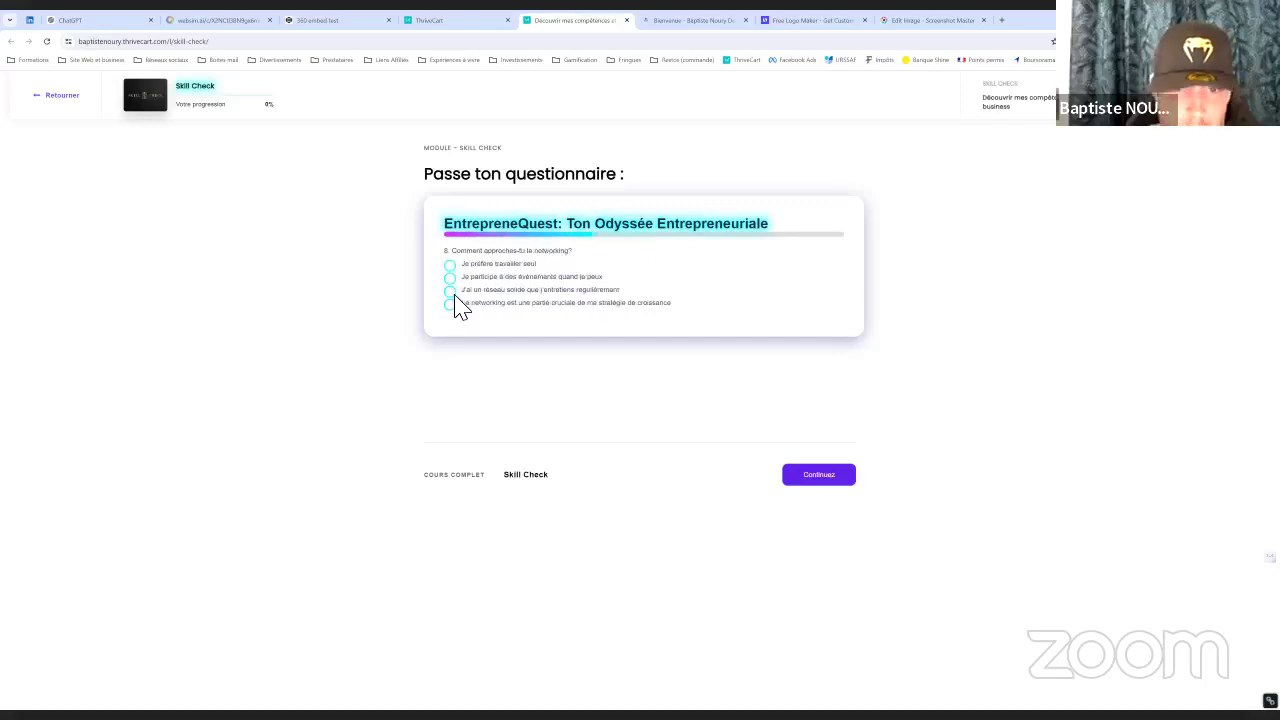
click(459, 302)
click(458, 290)
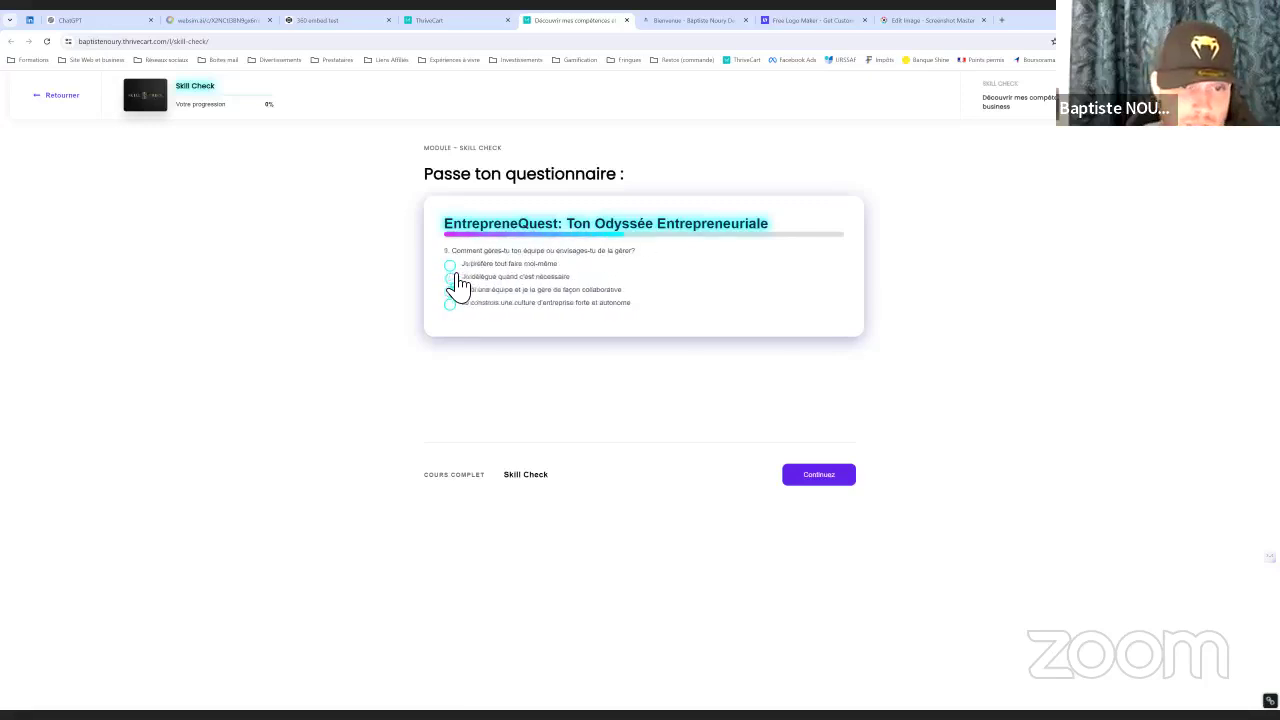
click(457, 280)
click(457, 289)
click(457, 288)
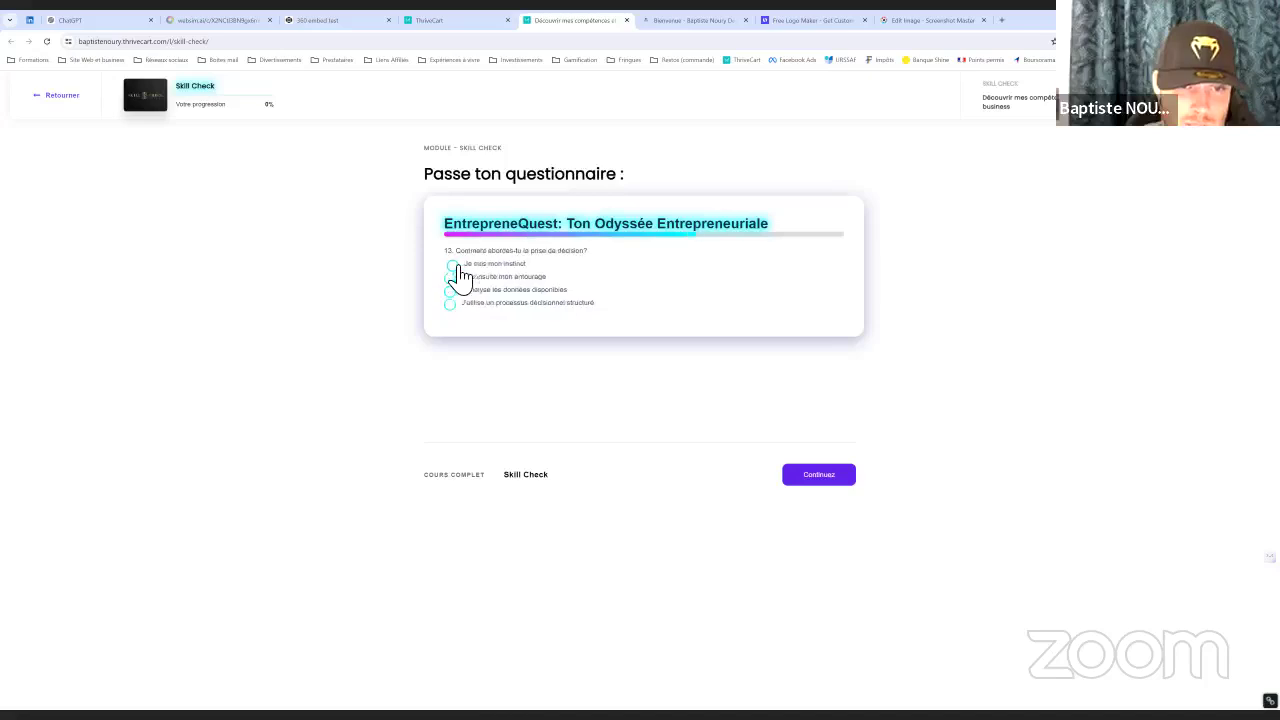
click(457, 277)
click(457, 302)
click(457, 289)
click(459, 277)
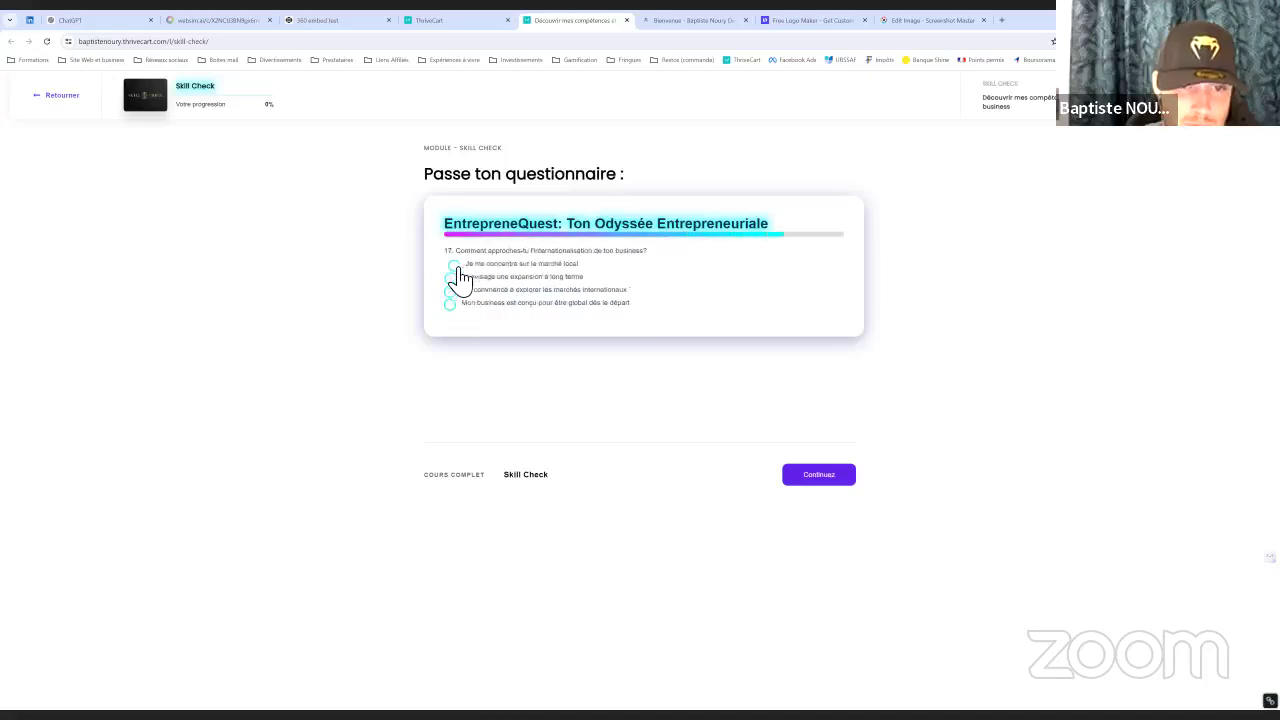
click(459, 293)
click(457, 290)
click(458, 302)
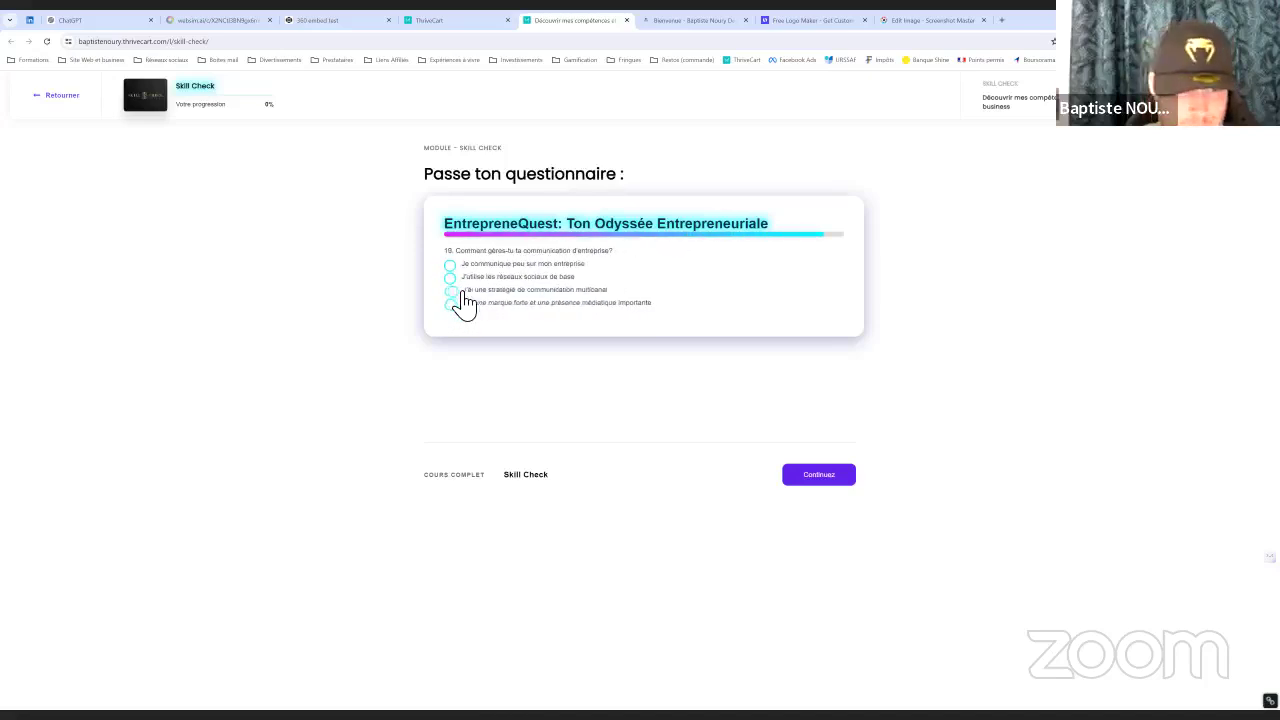
click(457, 289)
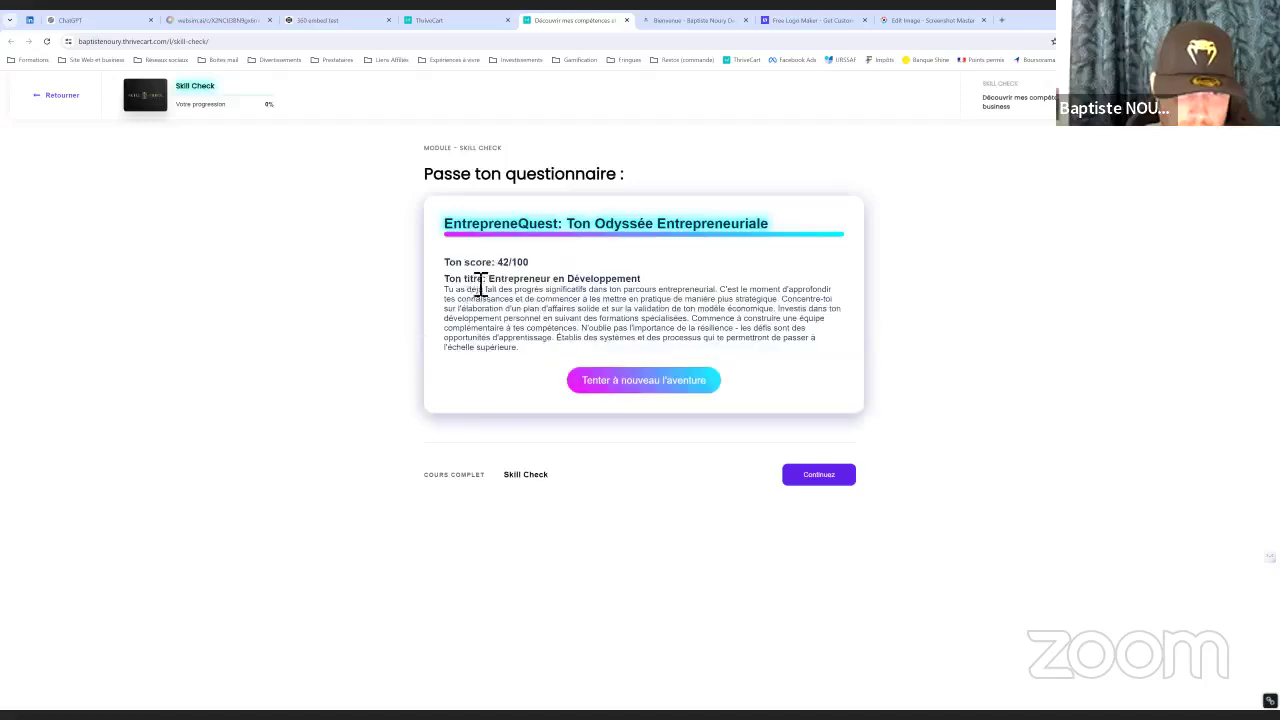
click(636, 381)
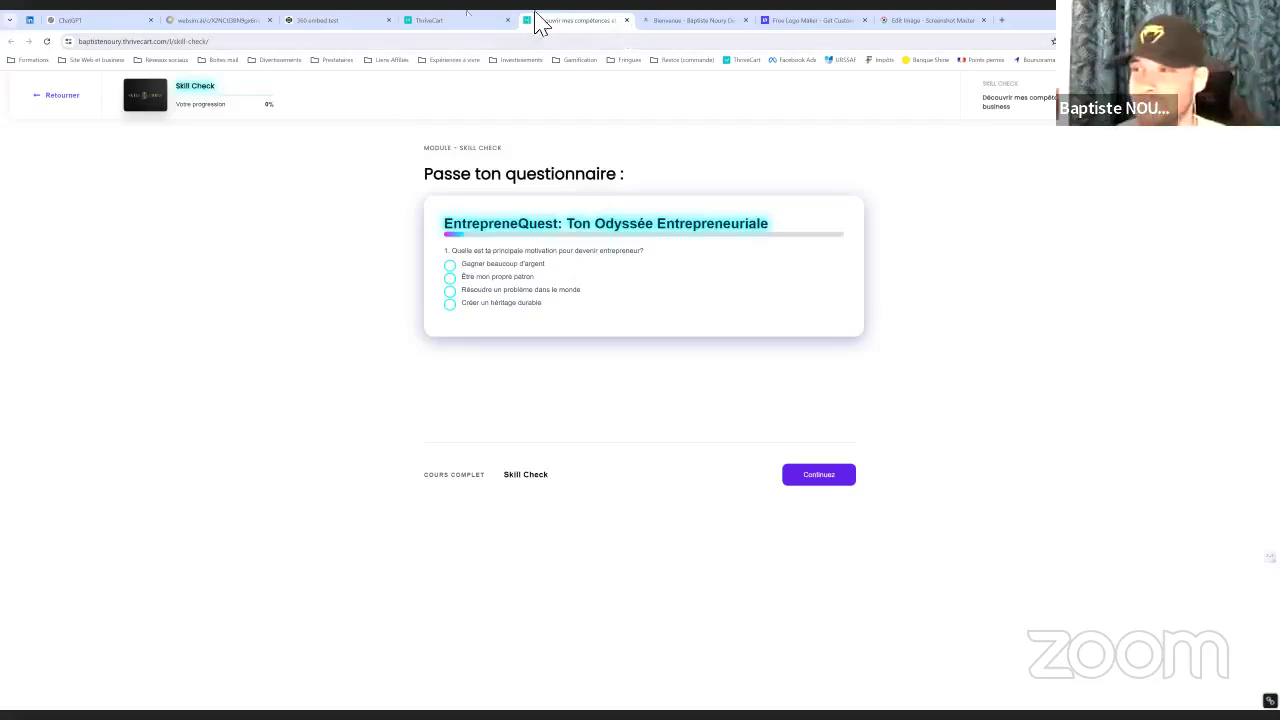
click(627, 20)
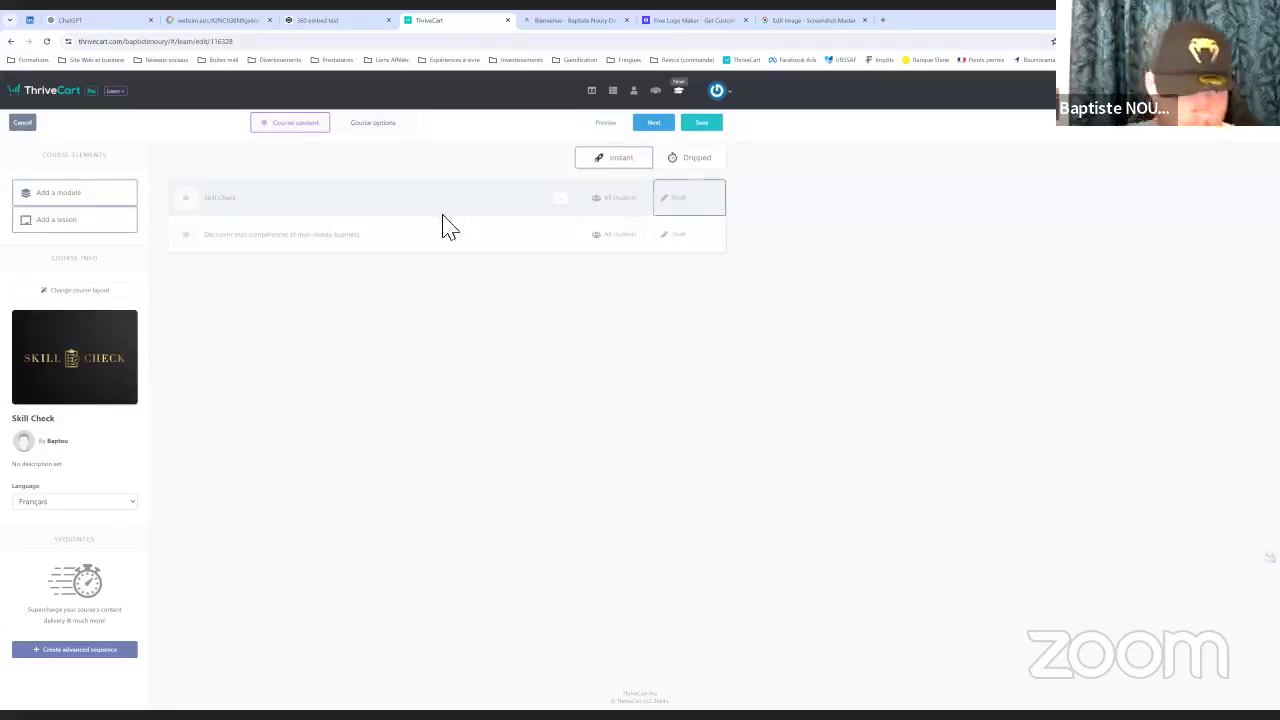
Save the Skill Check course, return to the dashboard, and open the Products list
click(706, 124)
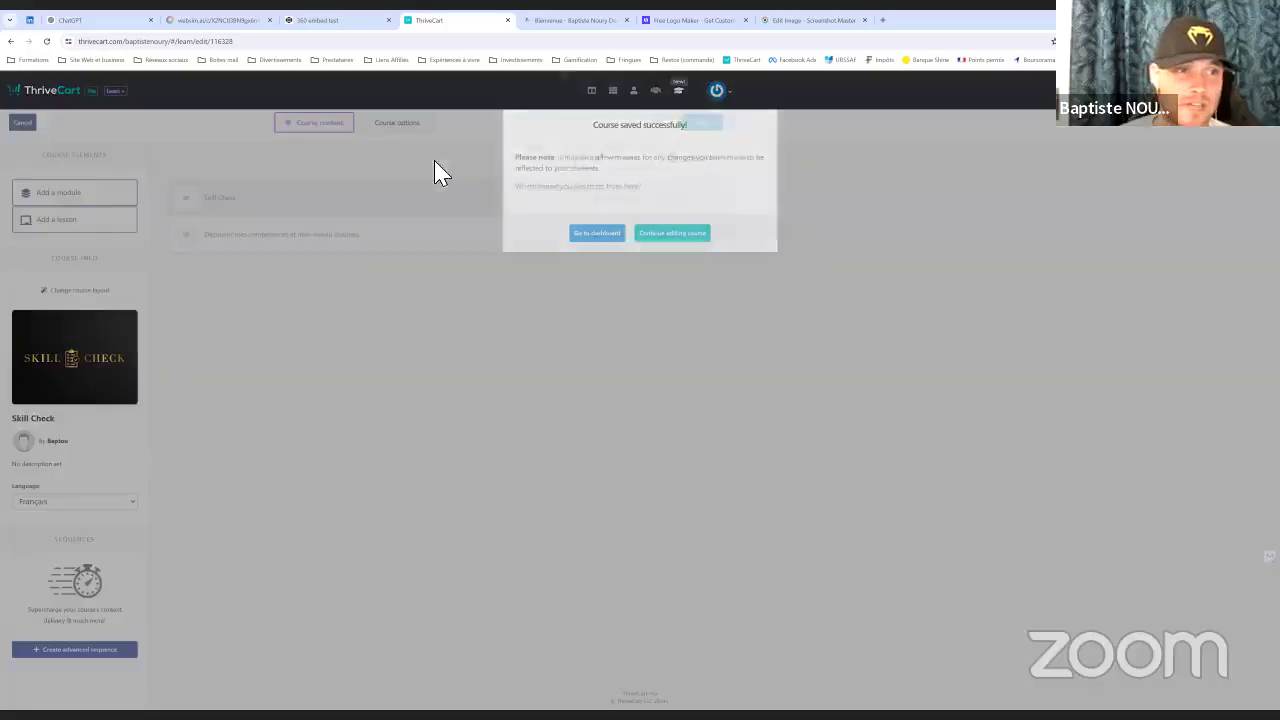
click(592, 238)
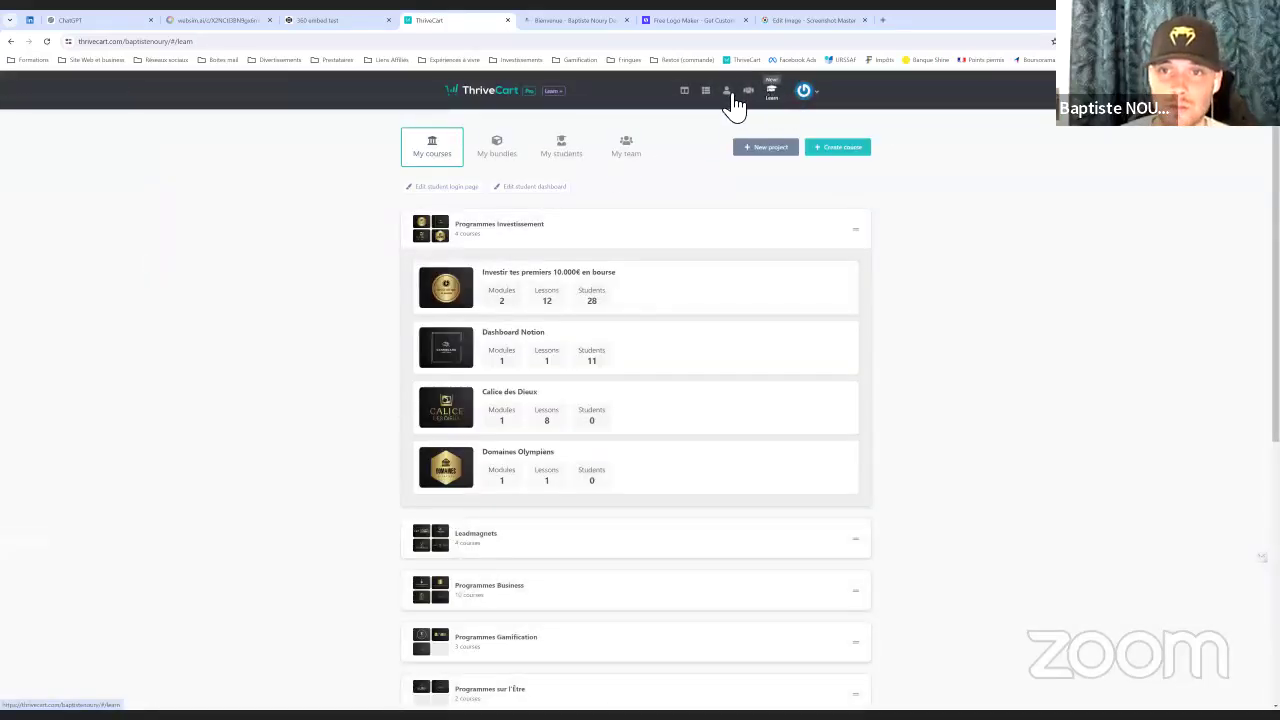
click(707, 93)
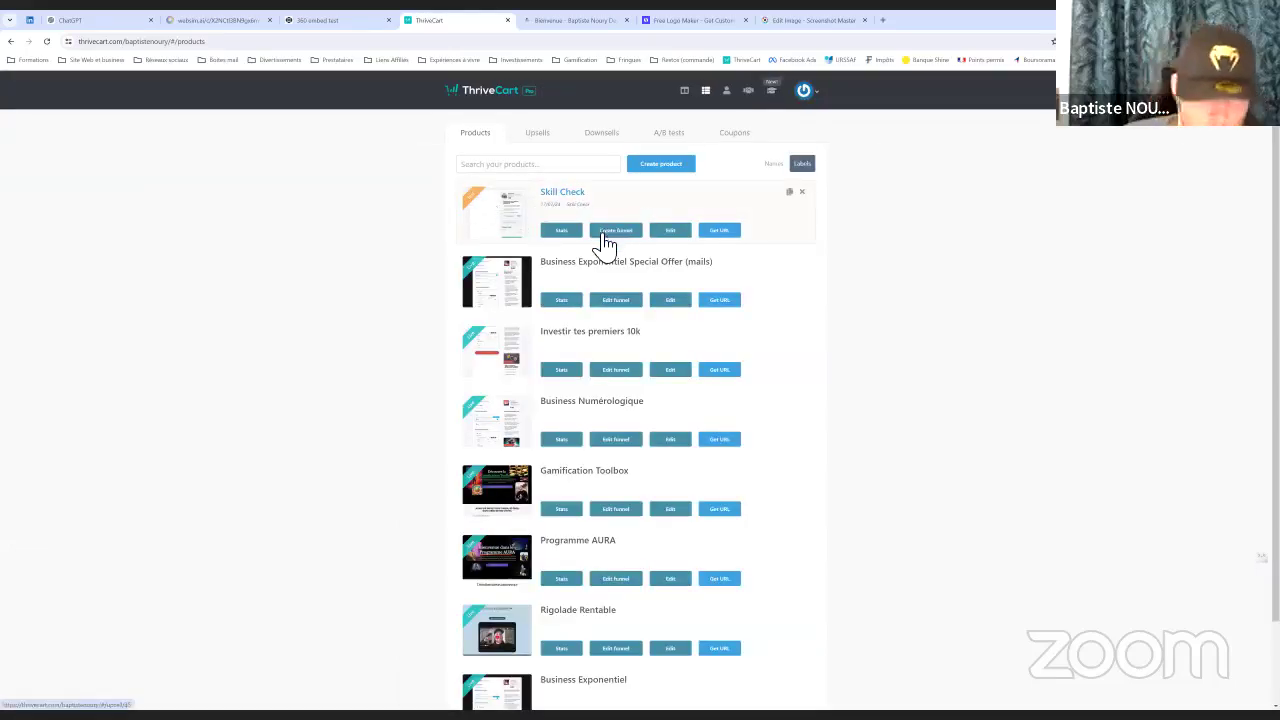
Open the Skill Check product for editing and review its pricing, order bump and payment settings
click(678, 234)
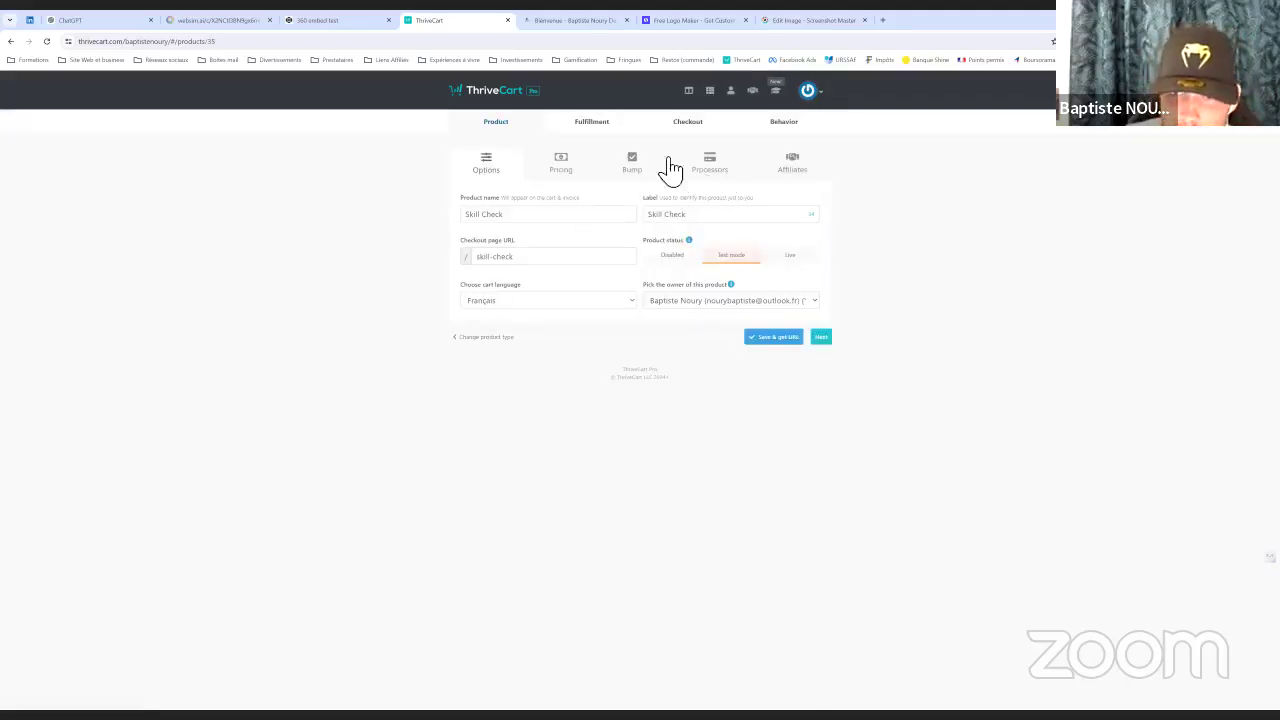
click(564, 168)
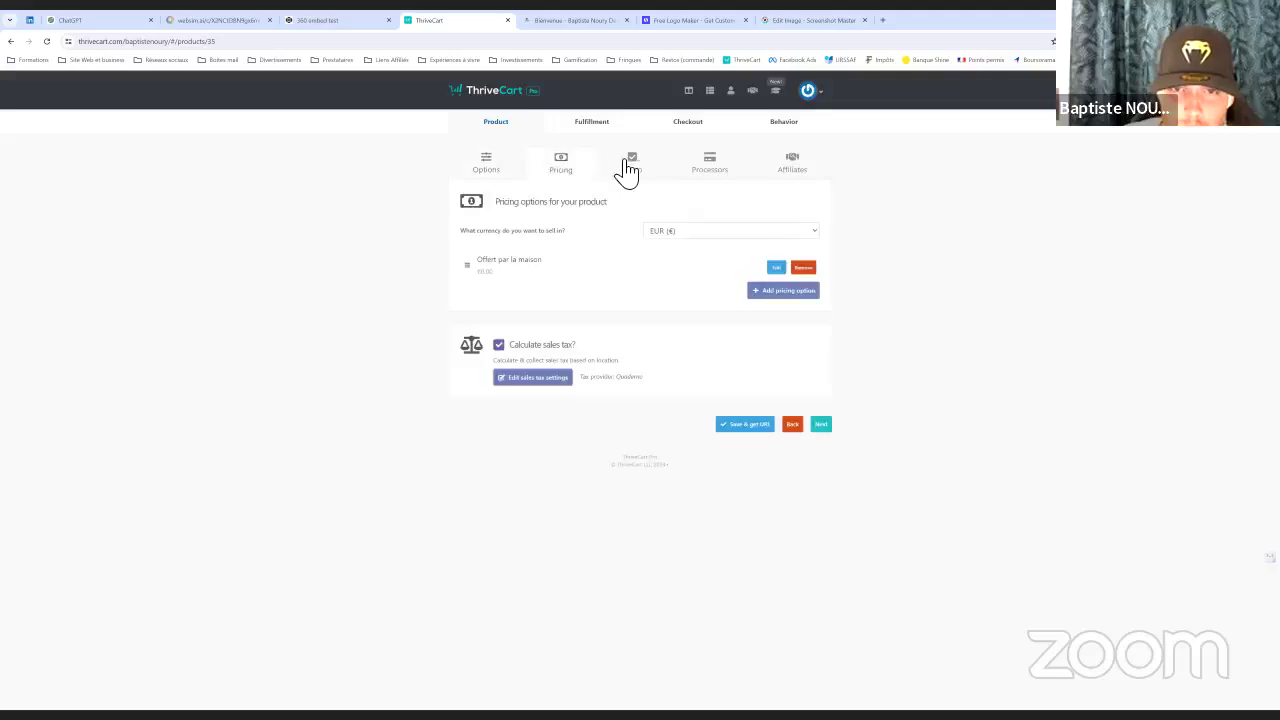
click(636, 168)
click(710, 168)
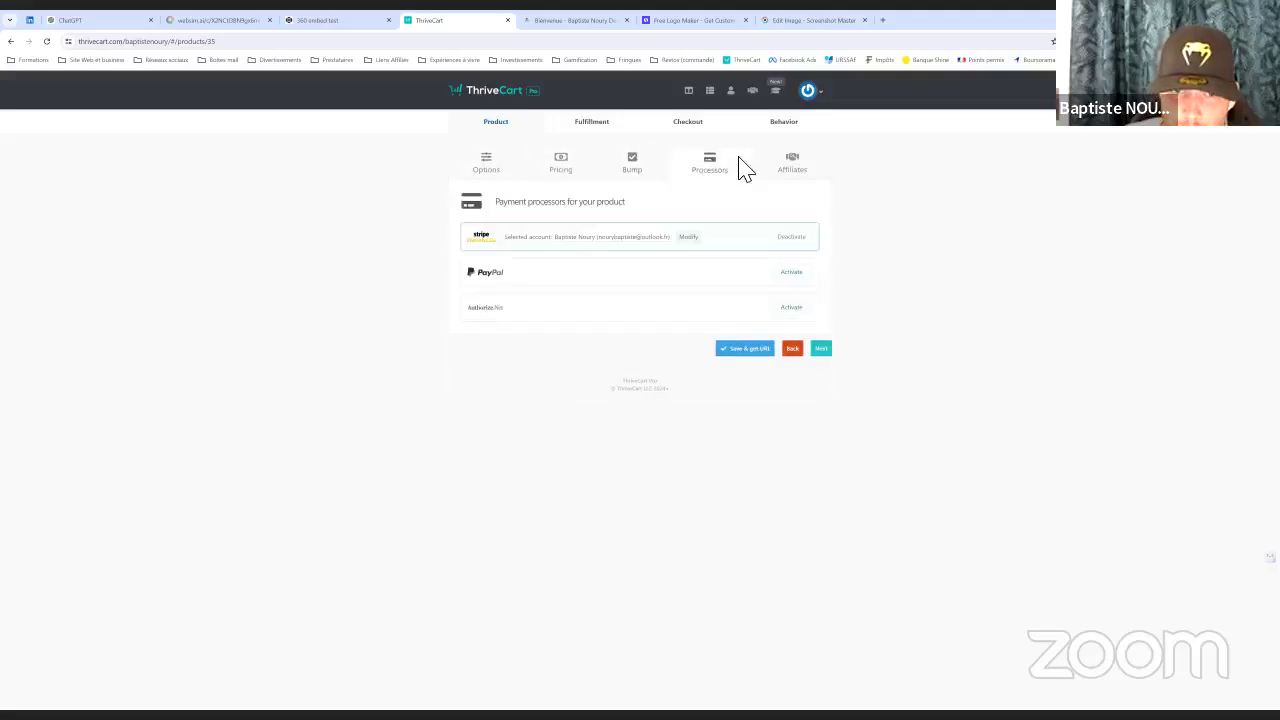
Grant the Skill Check course under Fulfillment, save the product, and open its checkout page
click(588, 128)
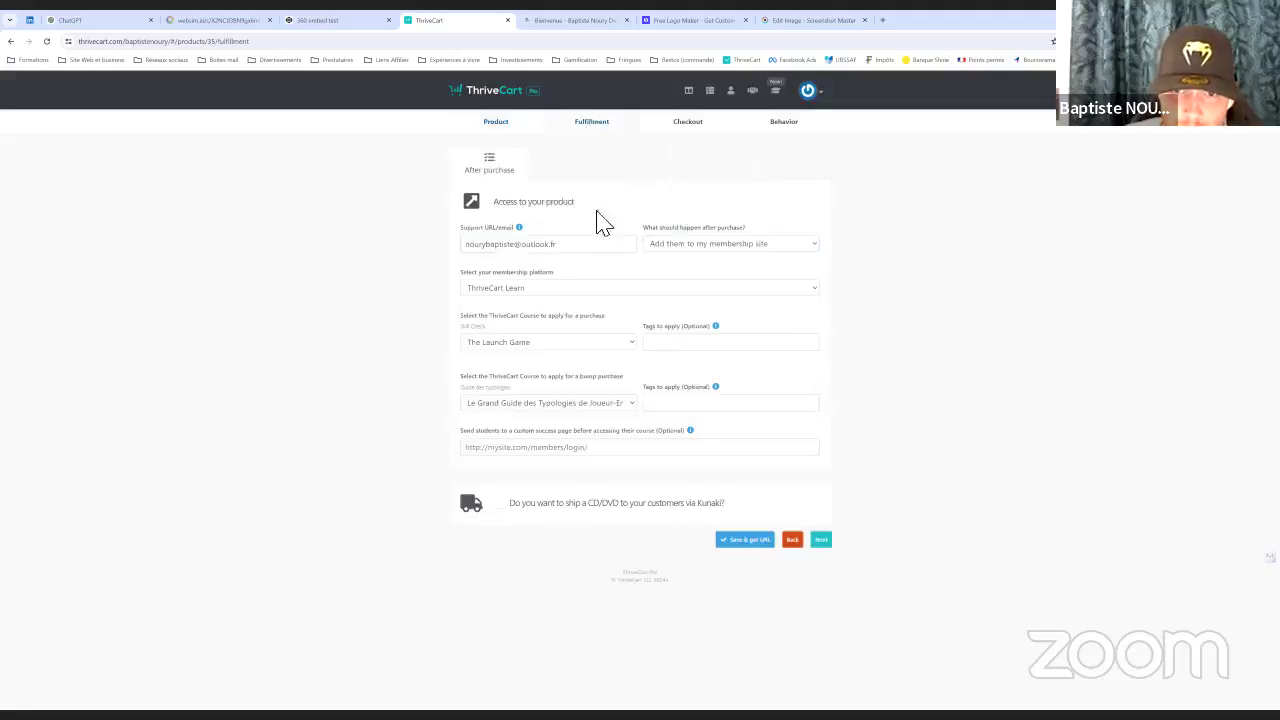
click(540, 342)
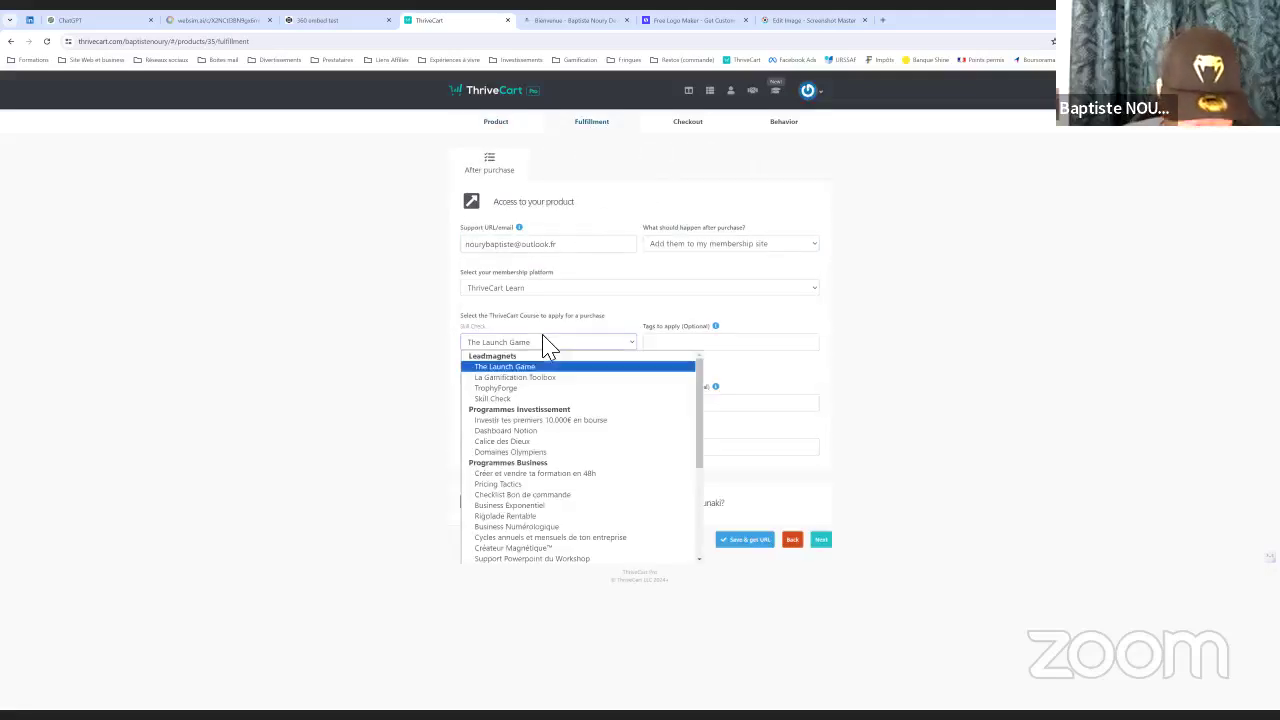
click(500, 397)
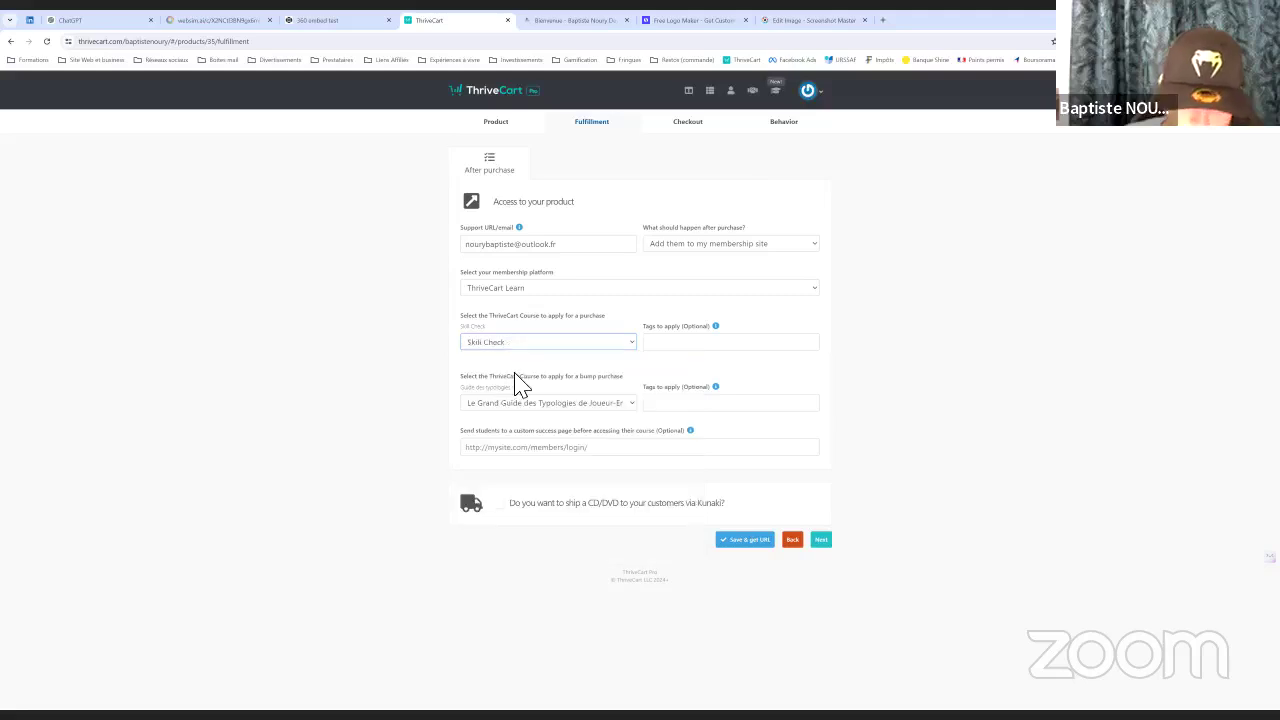
click(748, 542)
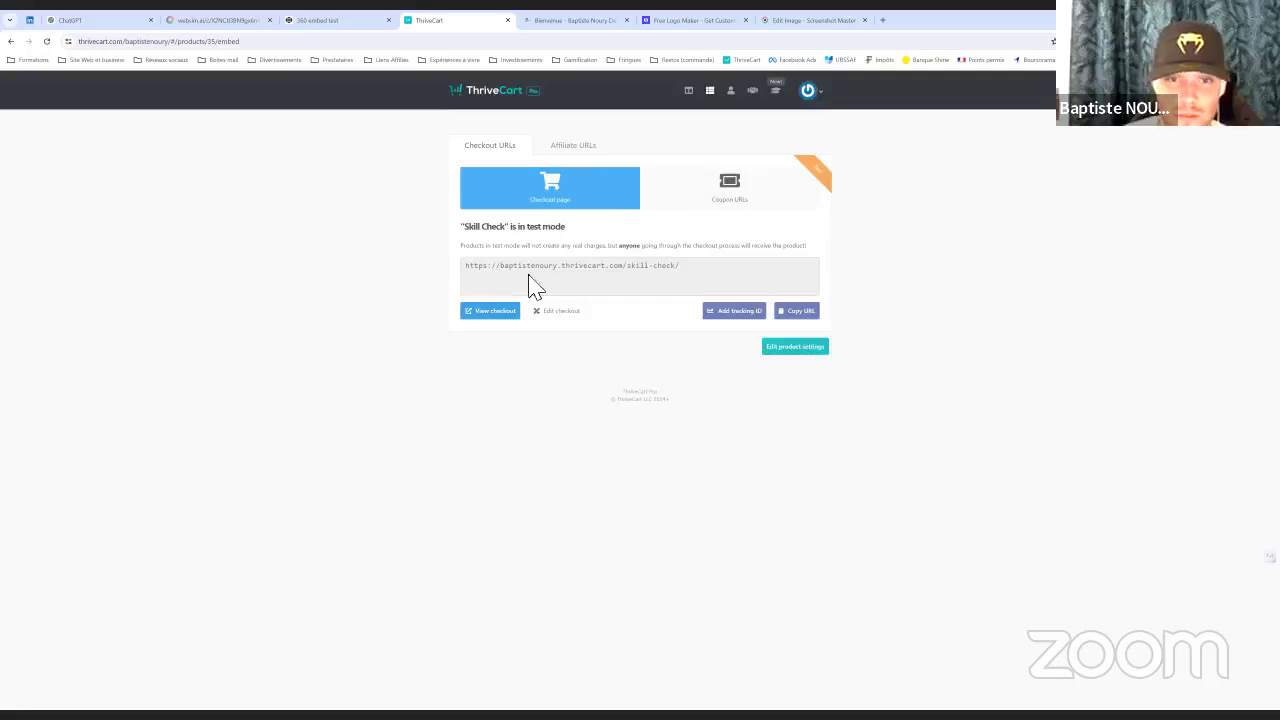
click(505, 311)
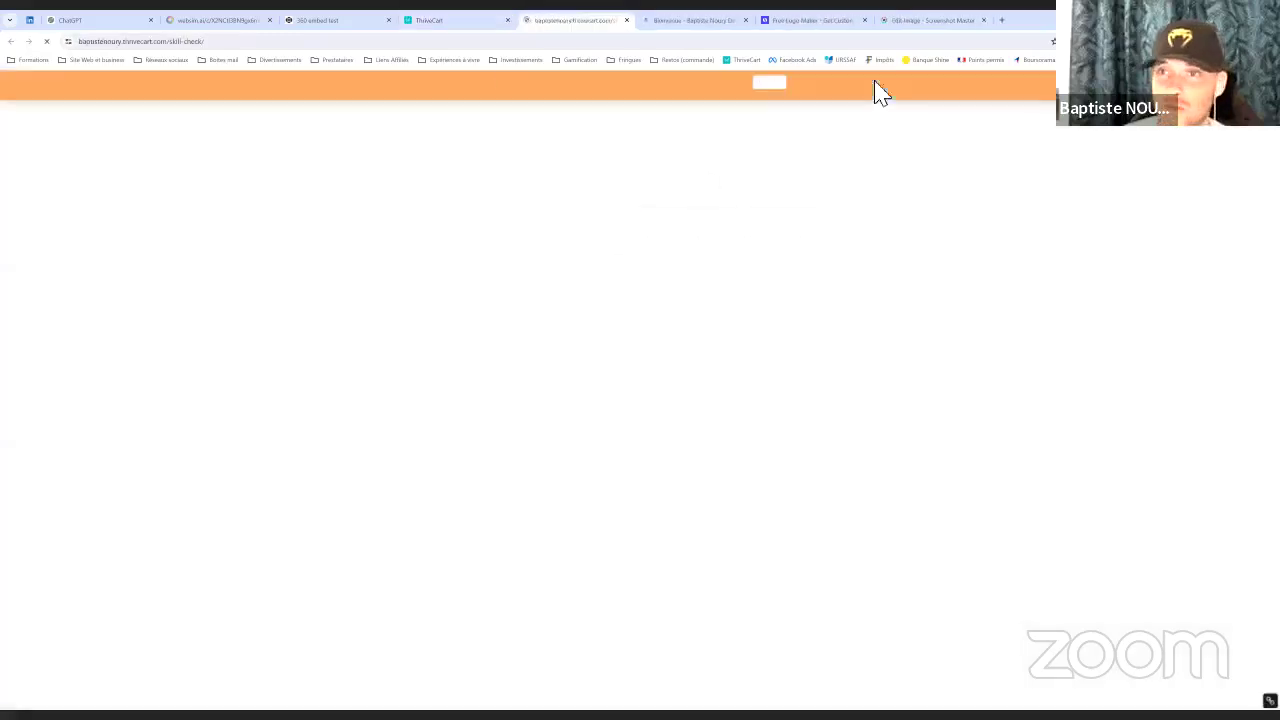
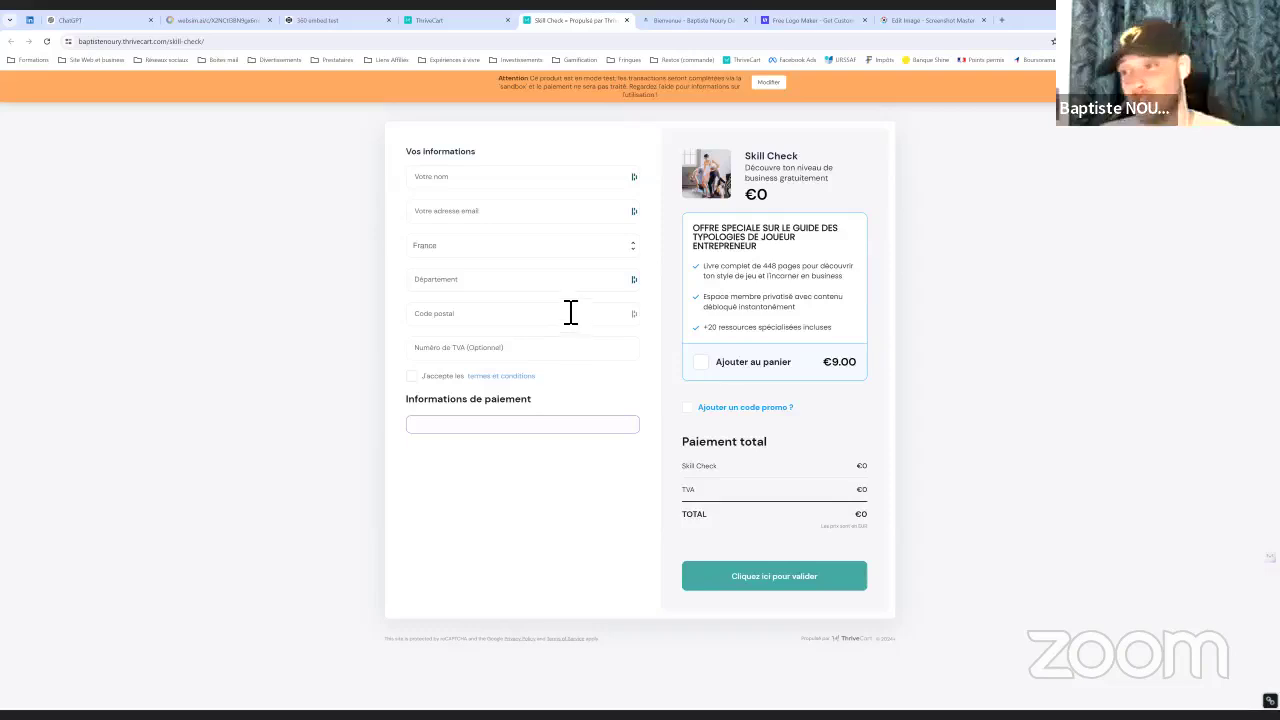
From the Skill Check Checkout URLs page, start editing the checkout and preview the live checkout page
click(452, 20)
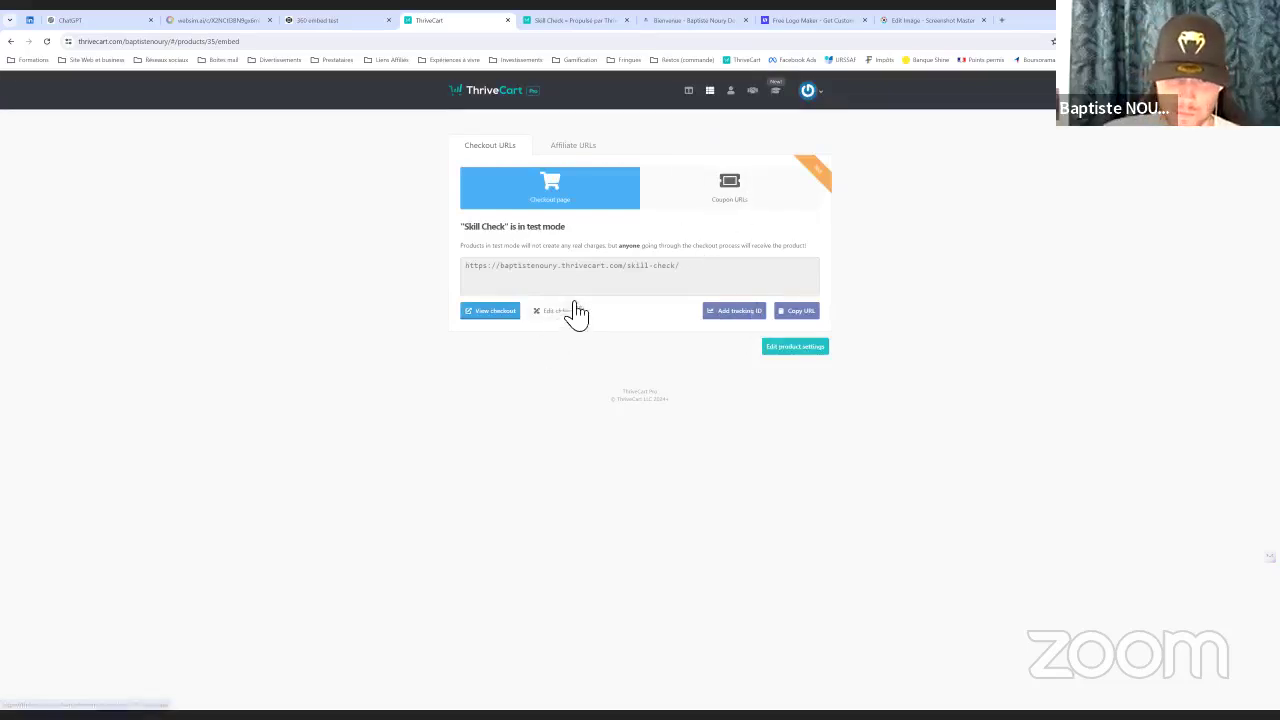
click(574, 316)
click(571, 20)
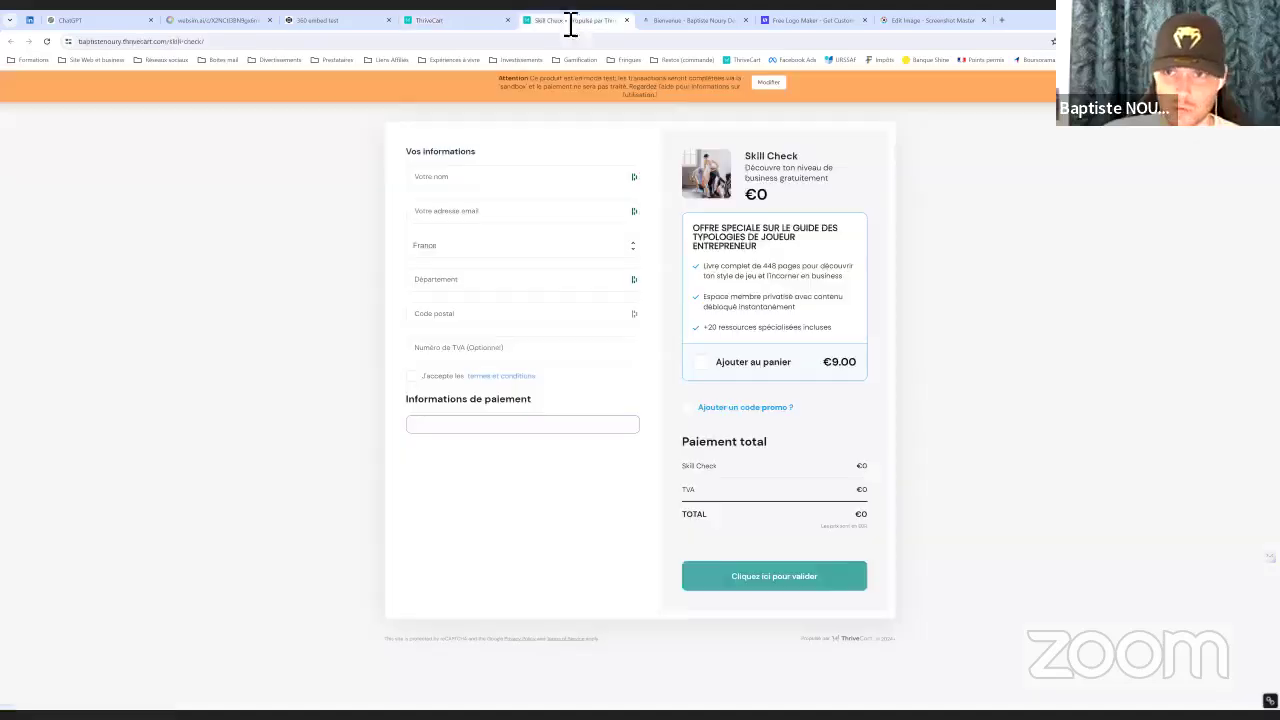
click(497, 22)
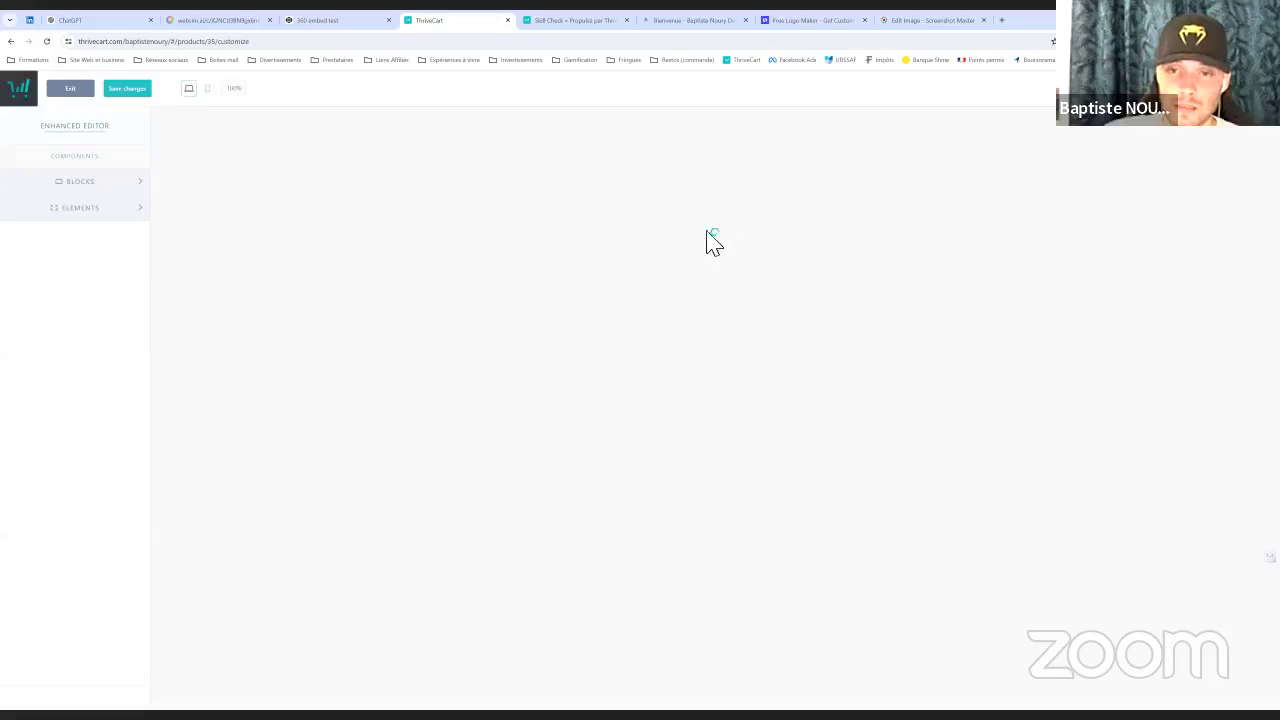
click(595, 22)
click(627, 20)
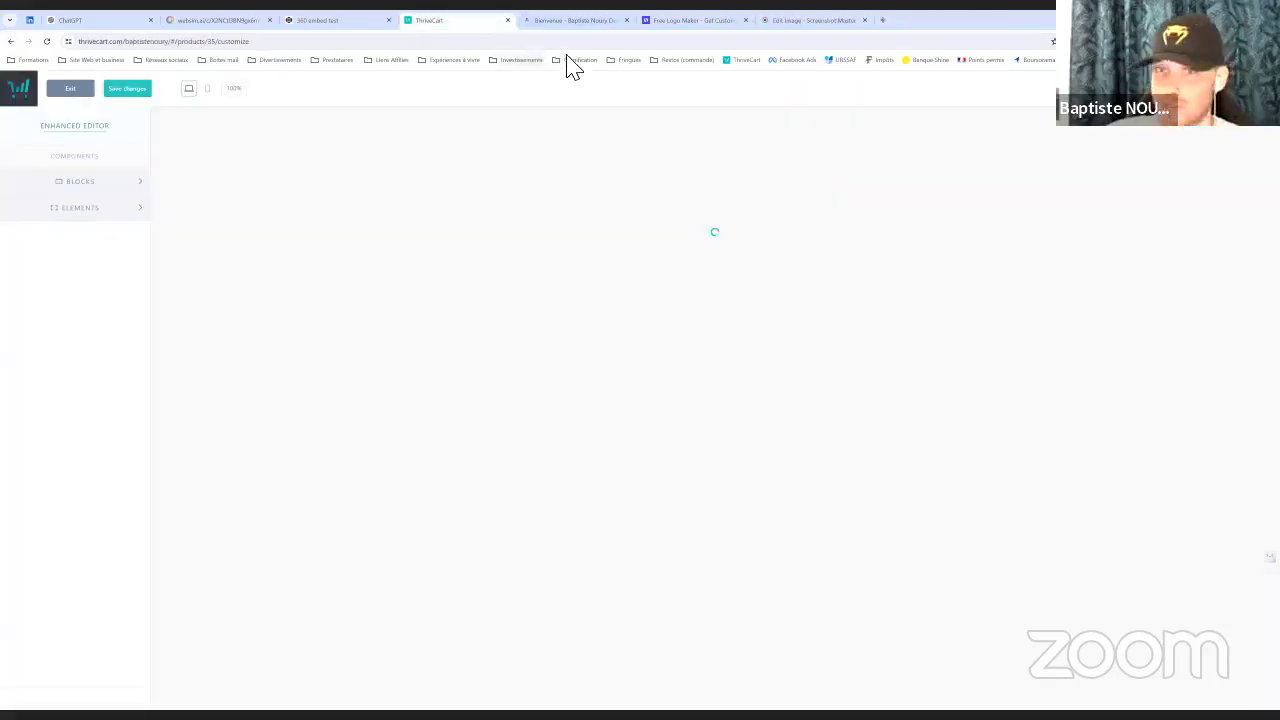
Reload the hung editor despite unsaved changes, save the checkout, and relaunch the enhanced editor
click(48, 42)
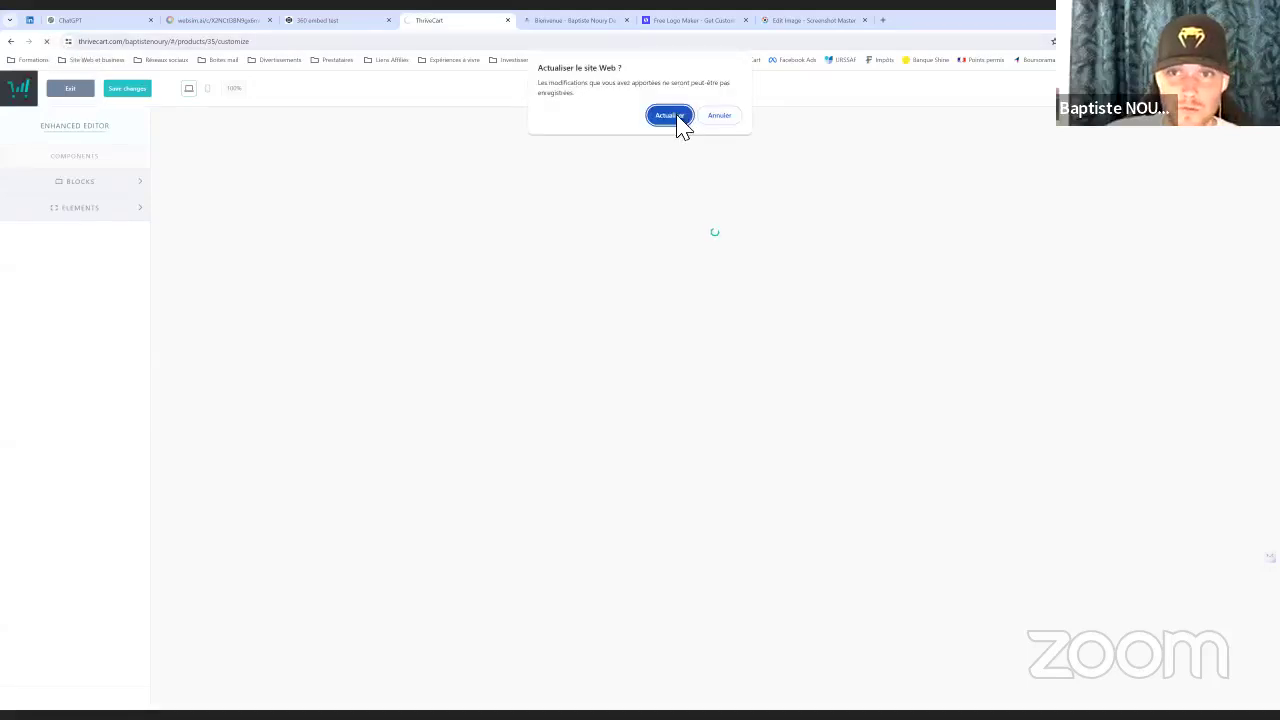
click(677, 118)
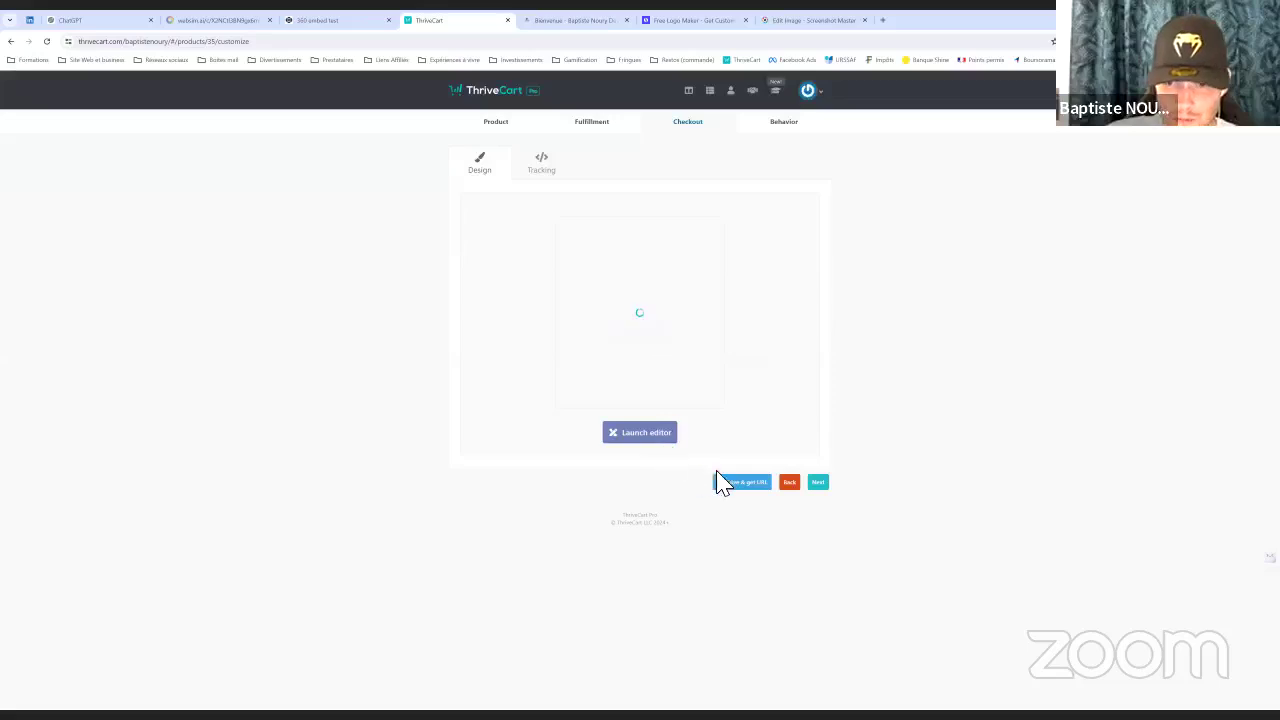
click(745, 484)
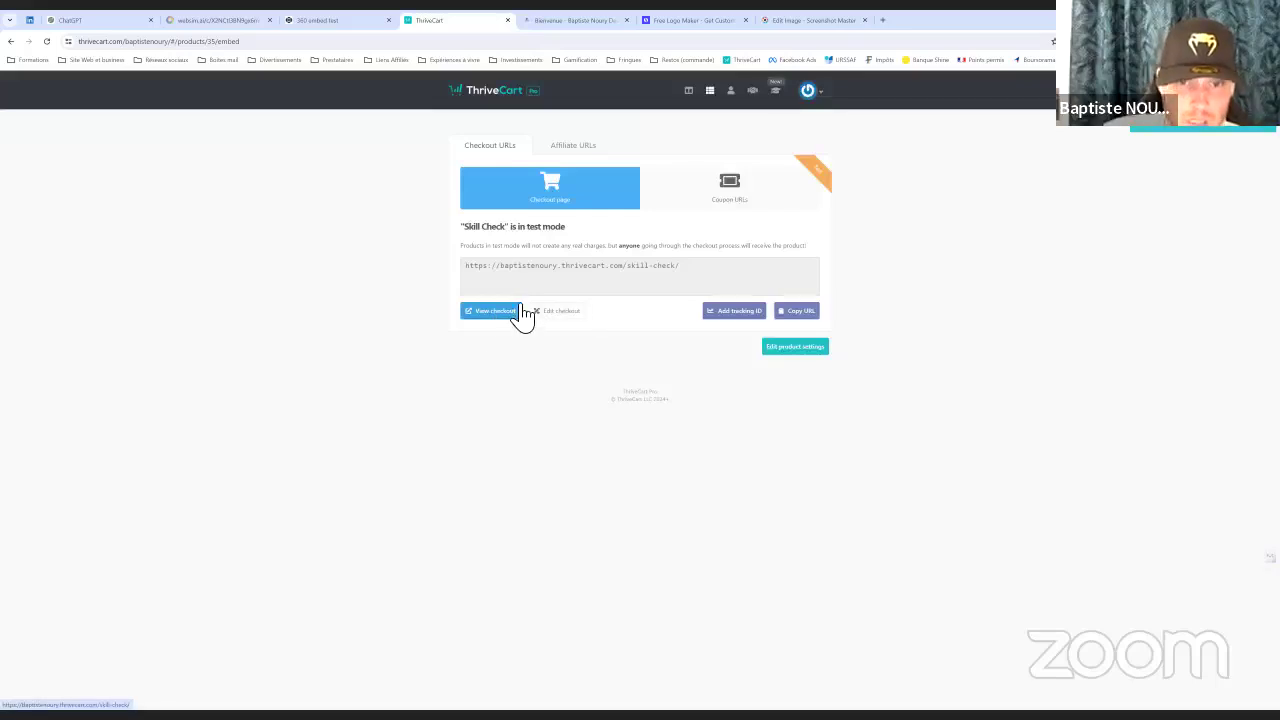
click(575, 313)
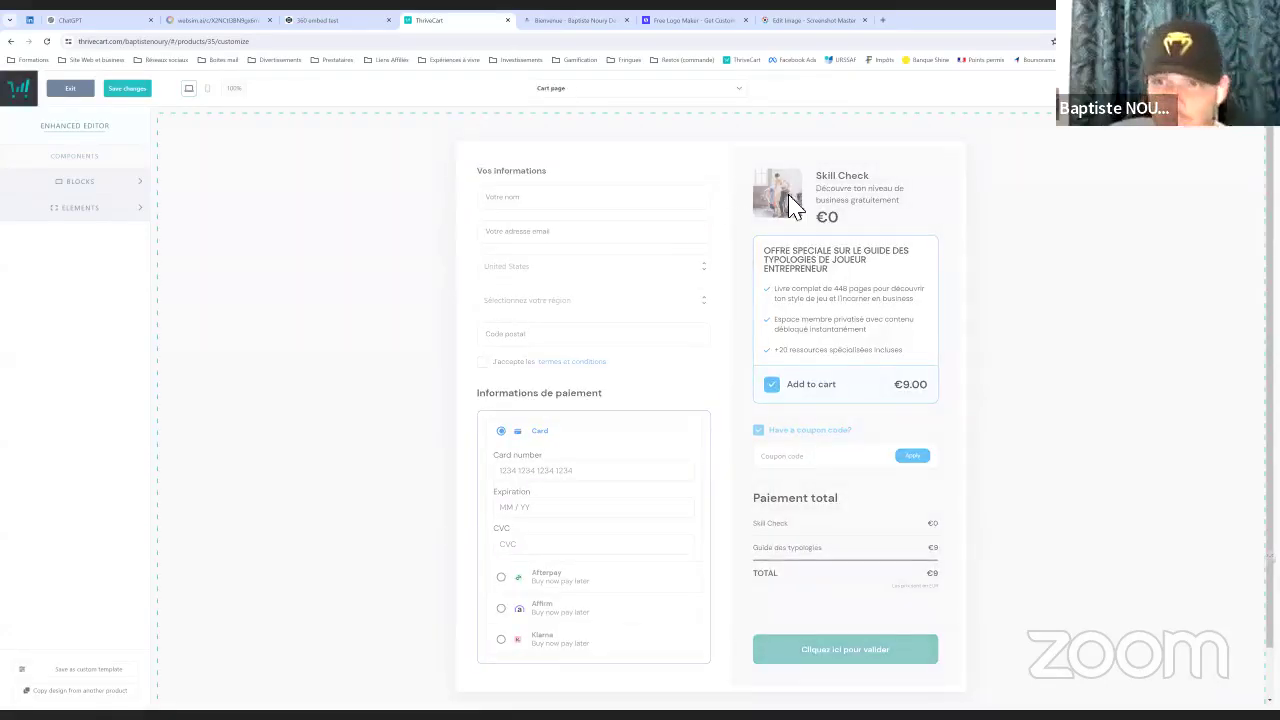
Swap the Skill Check product image for the portrait from the image library
click(900, 206)
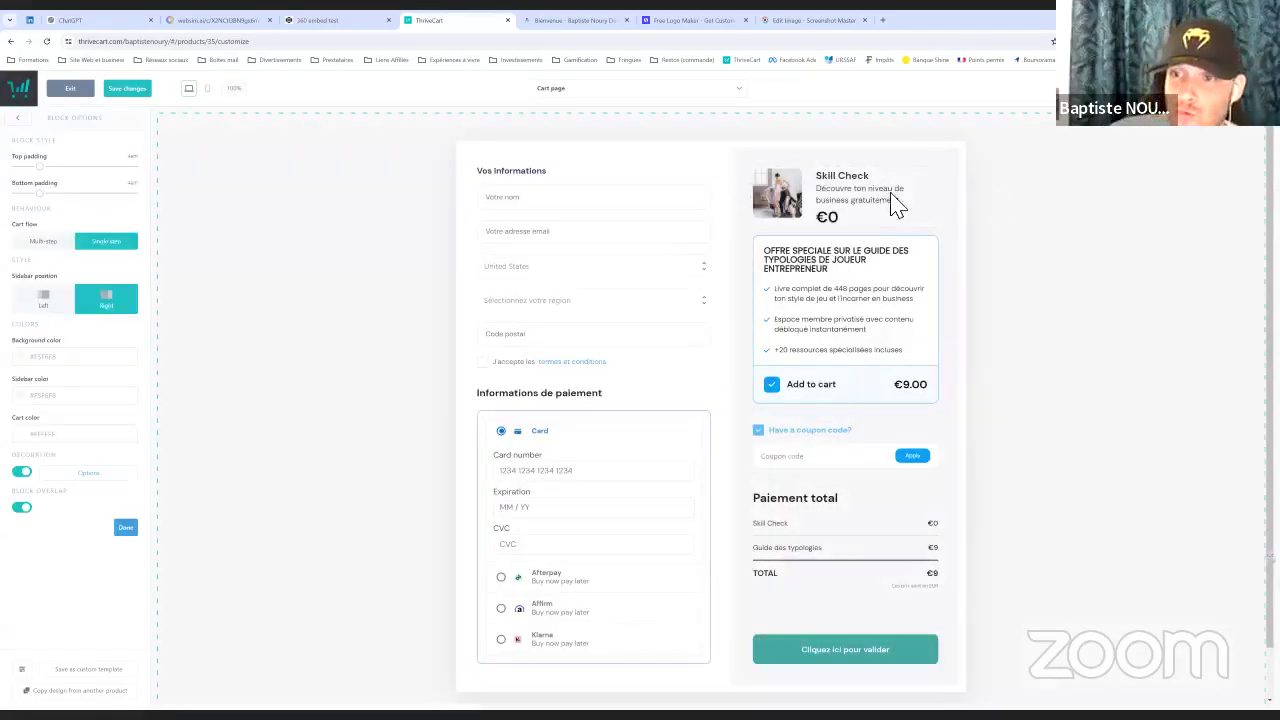
click(785, 200)
click(777, 195)
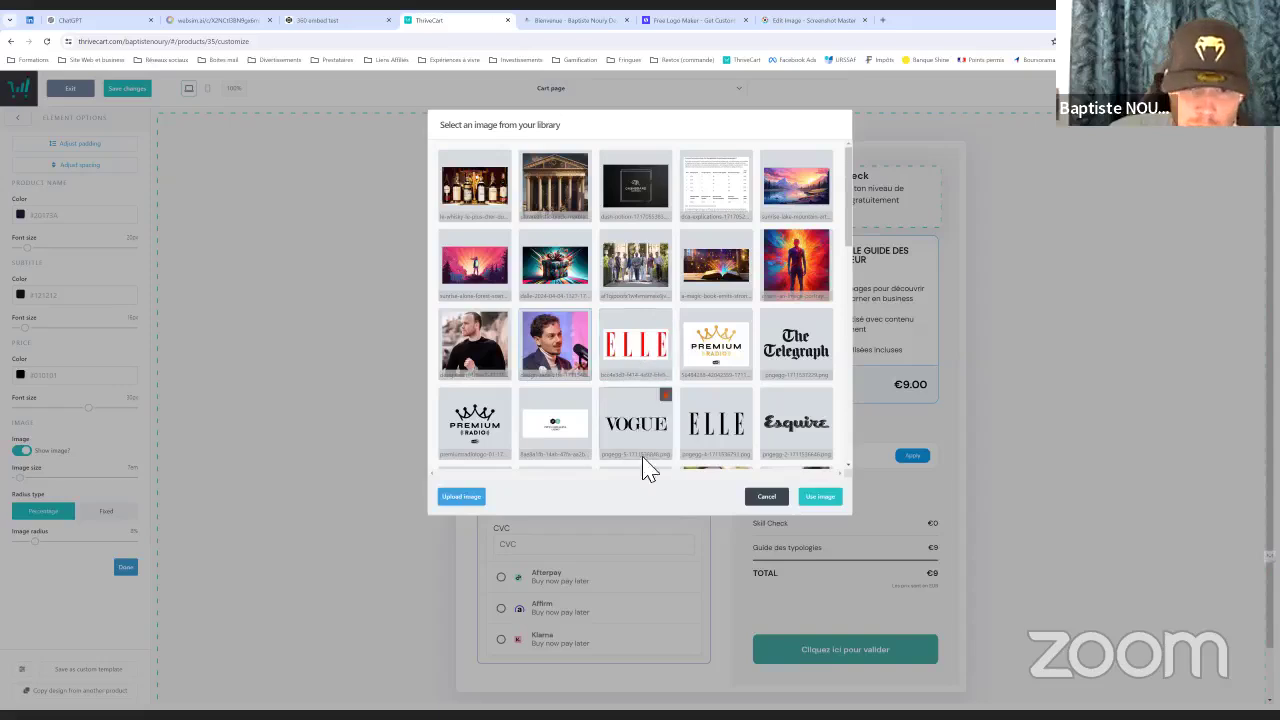
click(822, 500)
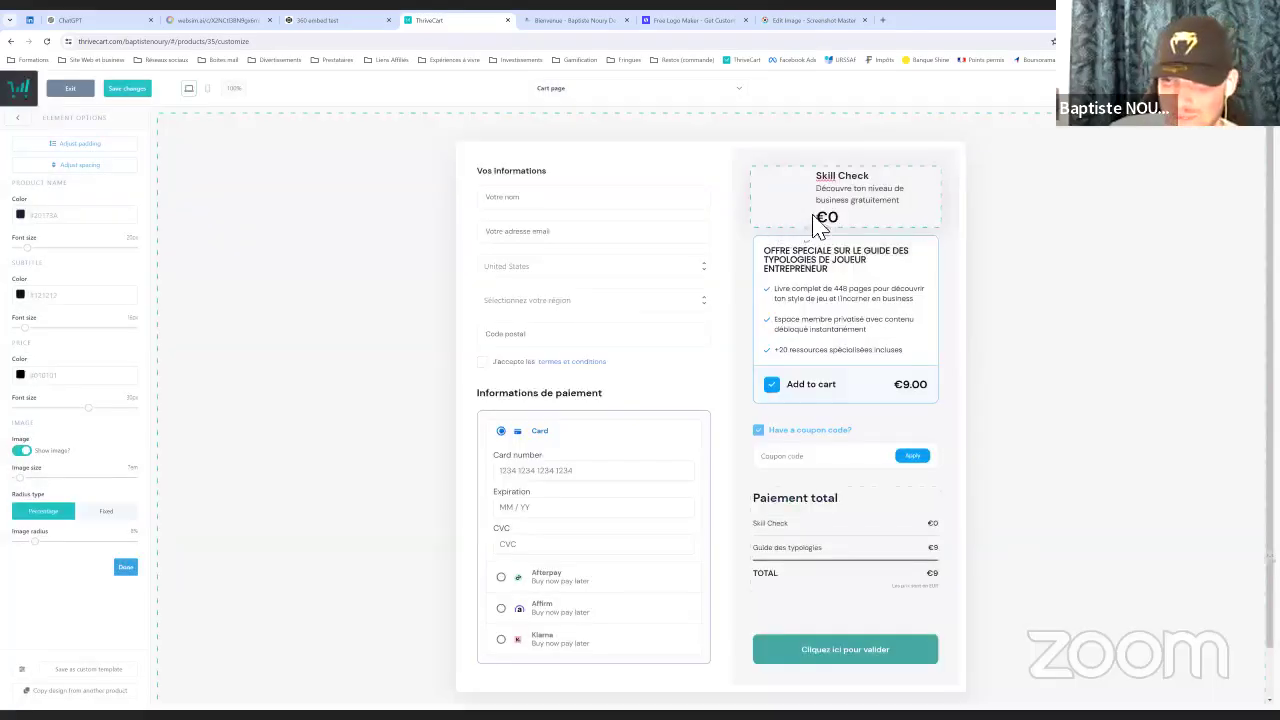
click(1003, 228)
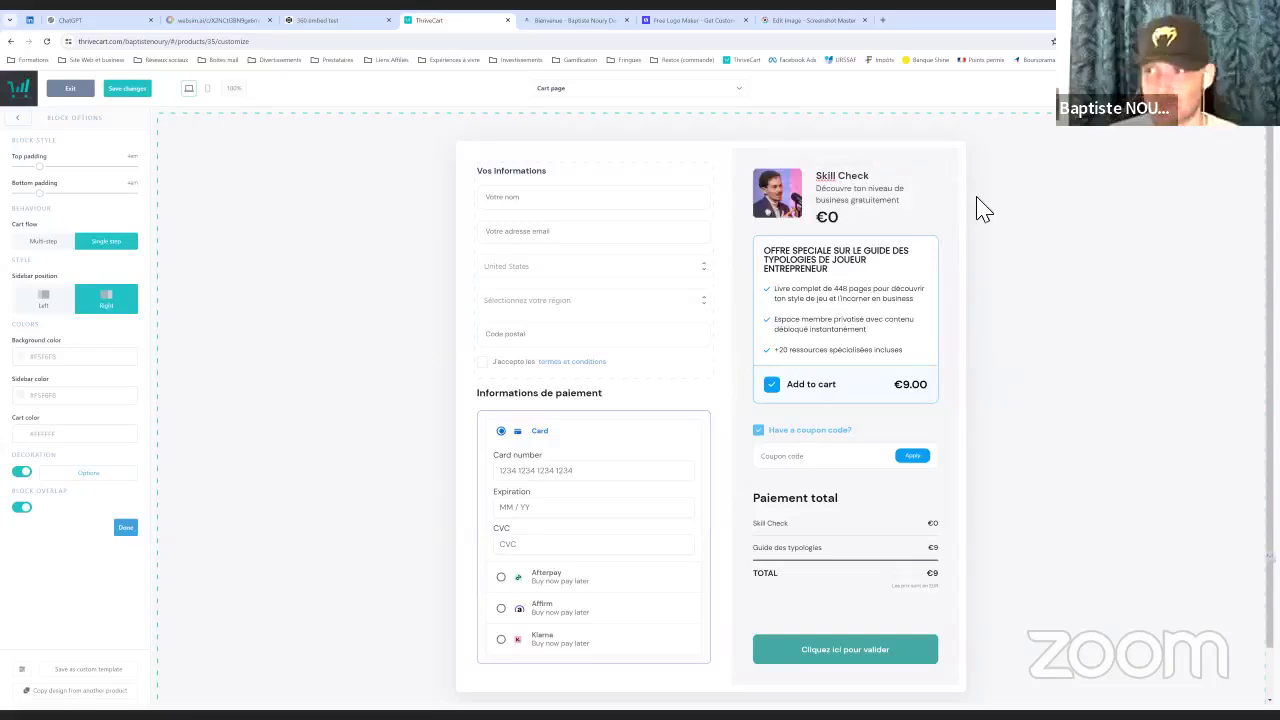
Save the checkout page changes and return to the editor's component categories
click(127, 89)
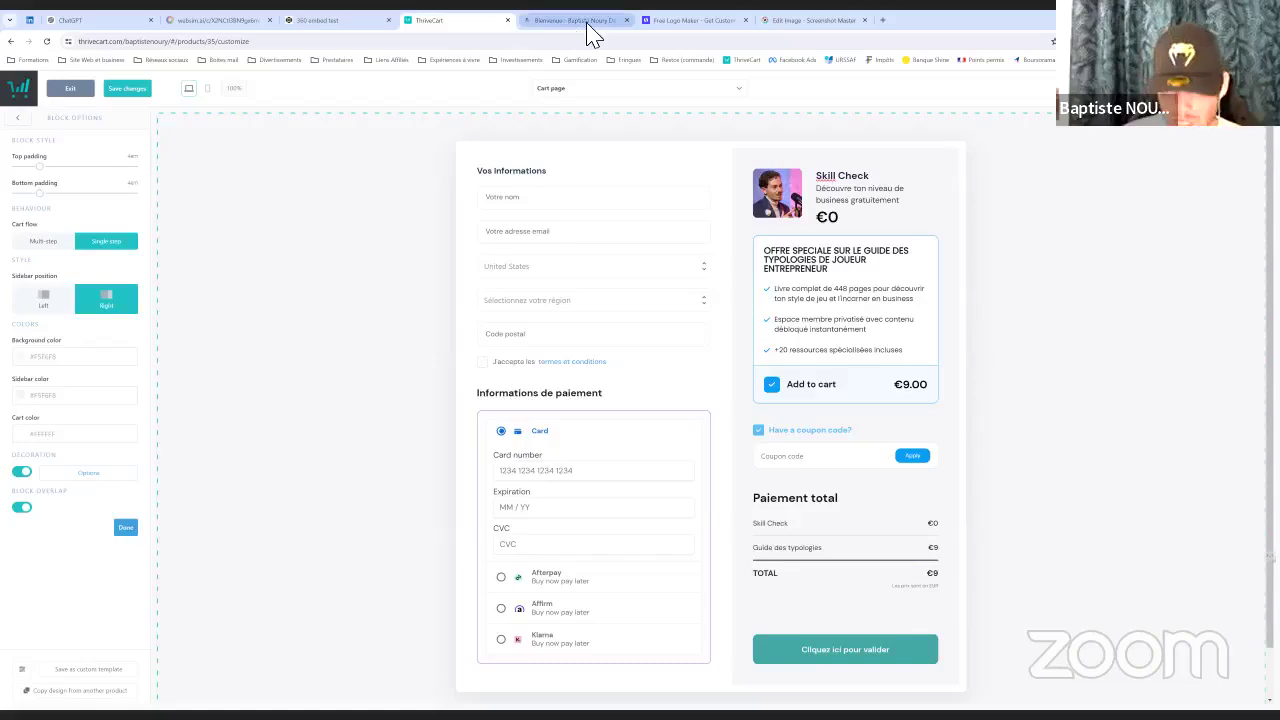
mouse_move(594, 32)
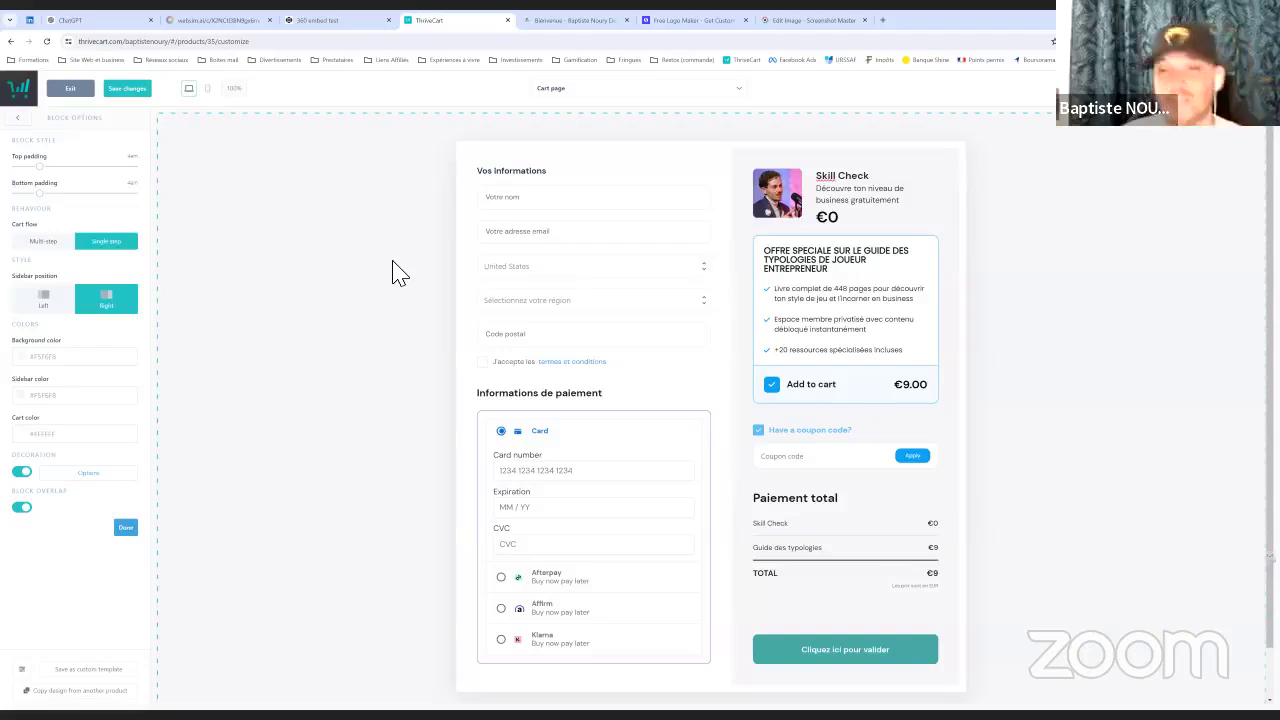
click(22, 121)
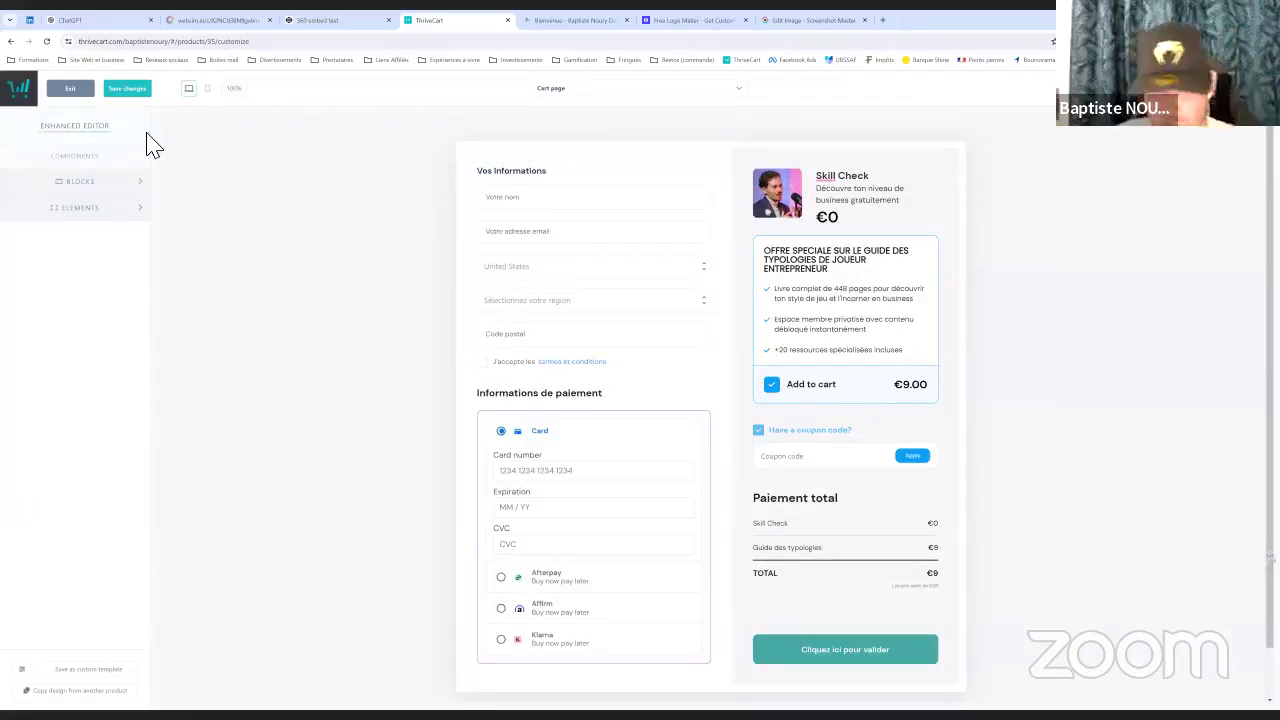
click(114, 186)
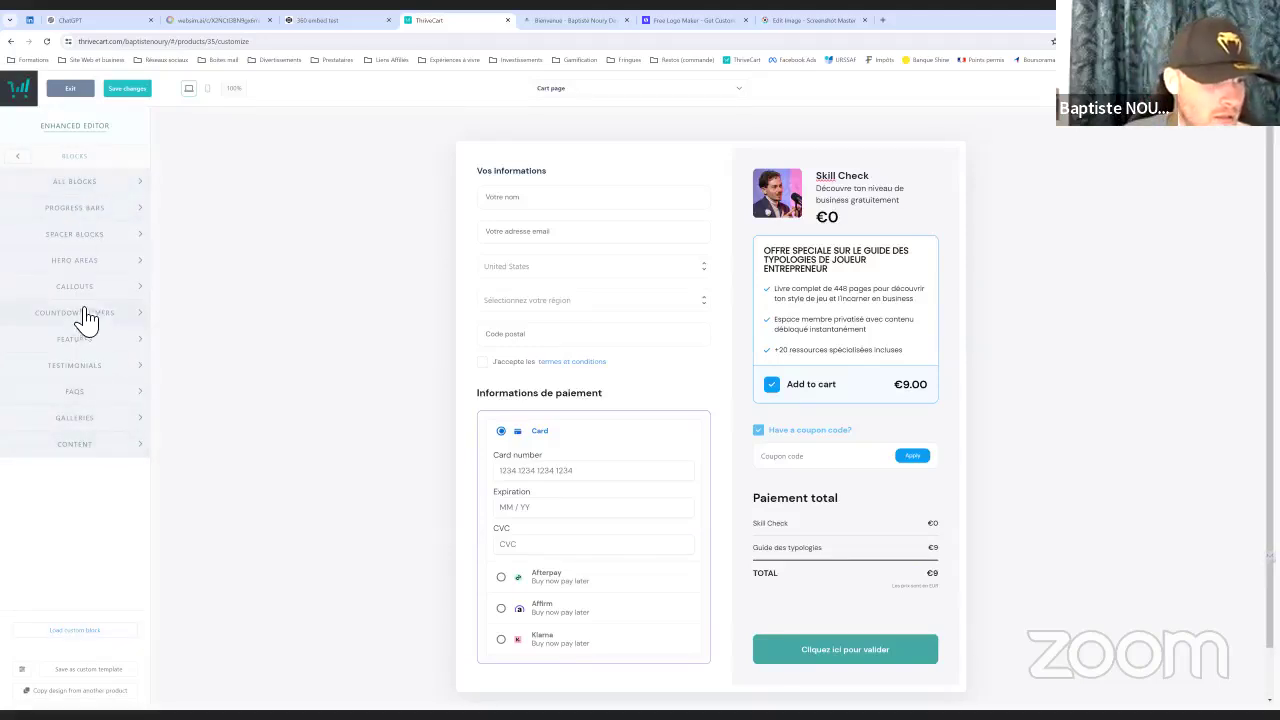
click(84, 185)
scroll(96, 372, down, 3)
scroll(96, 372, down, 1)
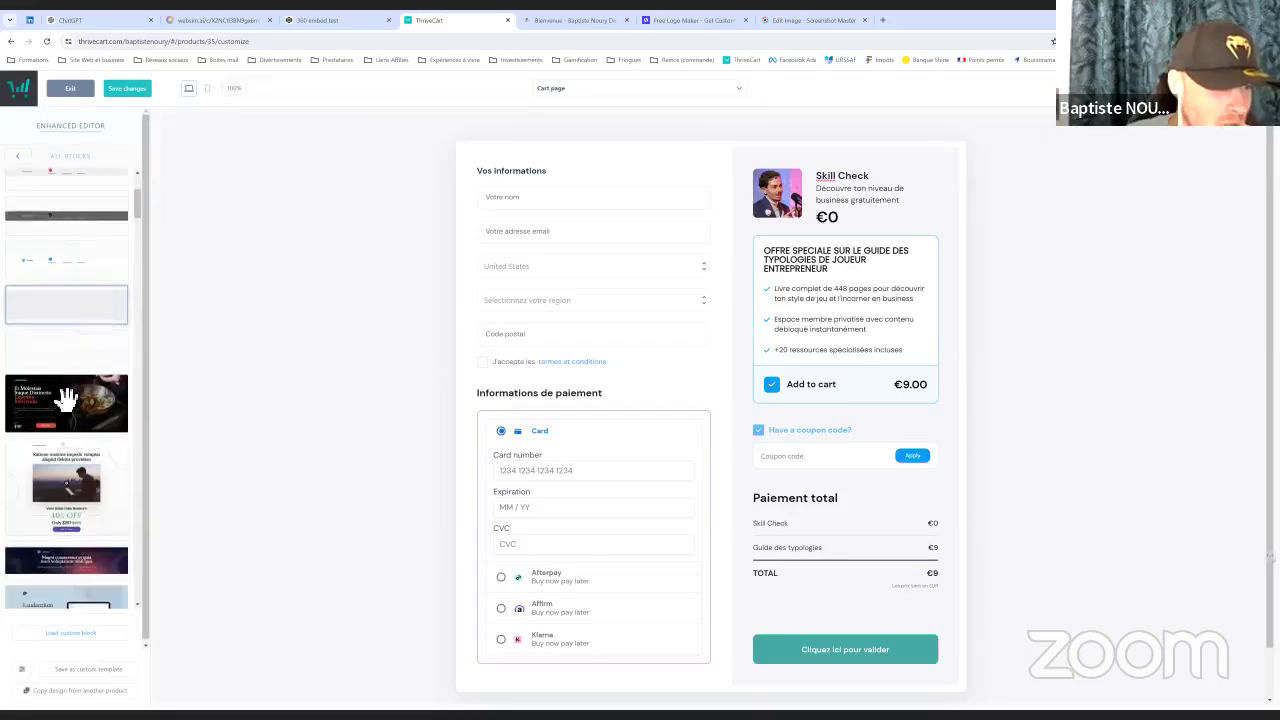
drag(57, 406, 551, 214)
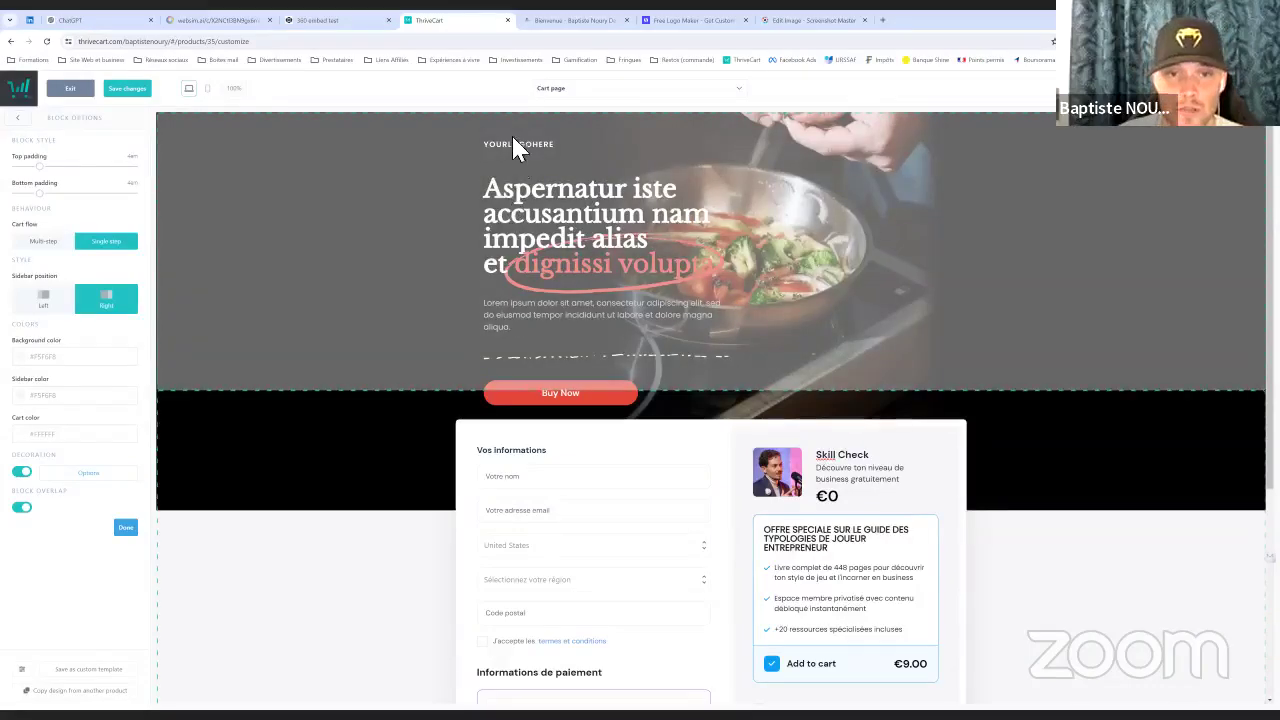
scroll(683, 333, down, 4)
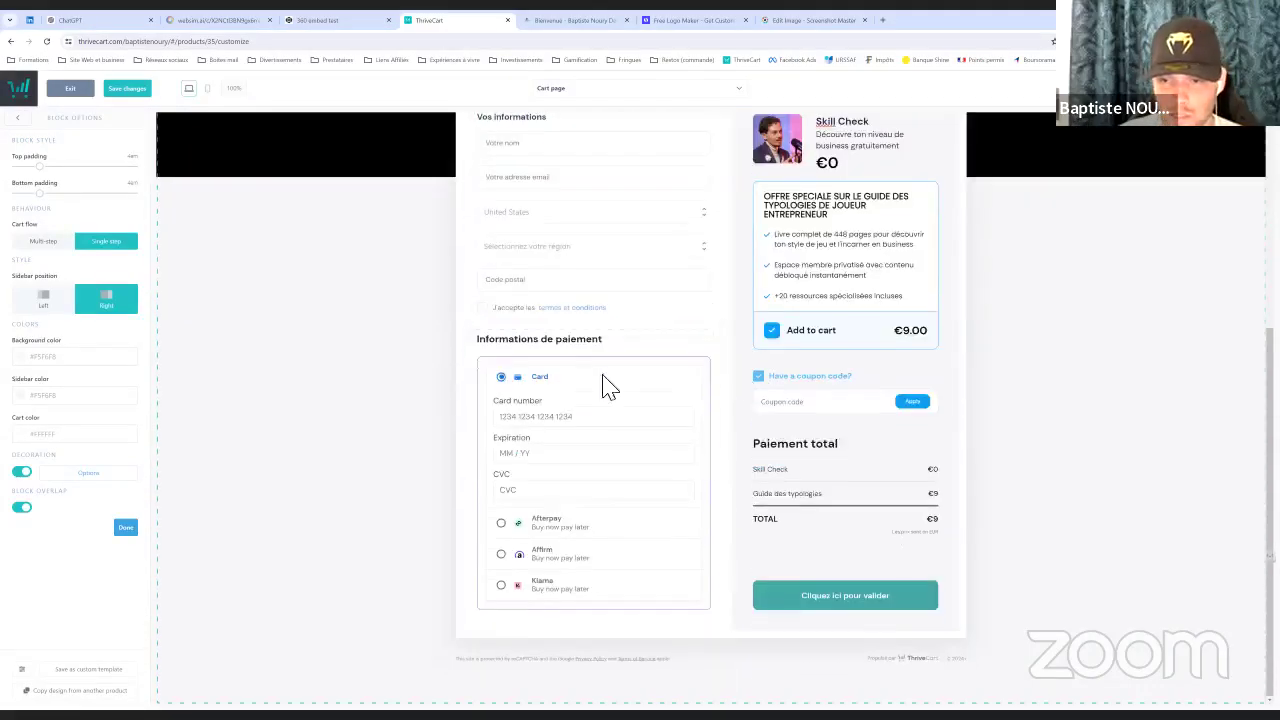
scroll(491, 300, up, 4)
click(611, 97)
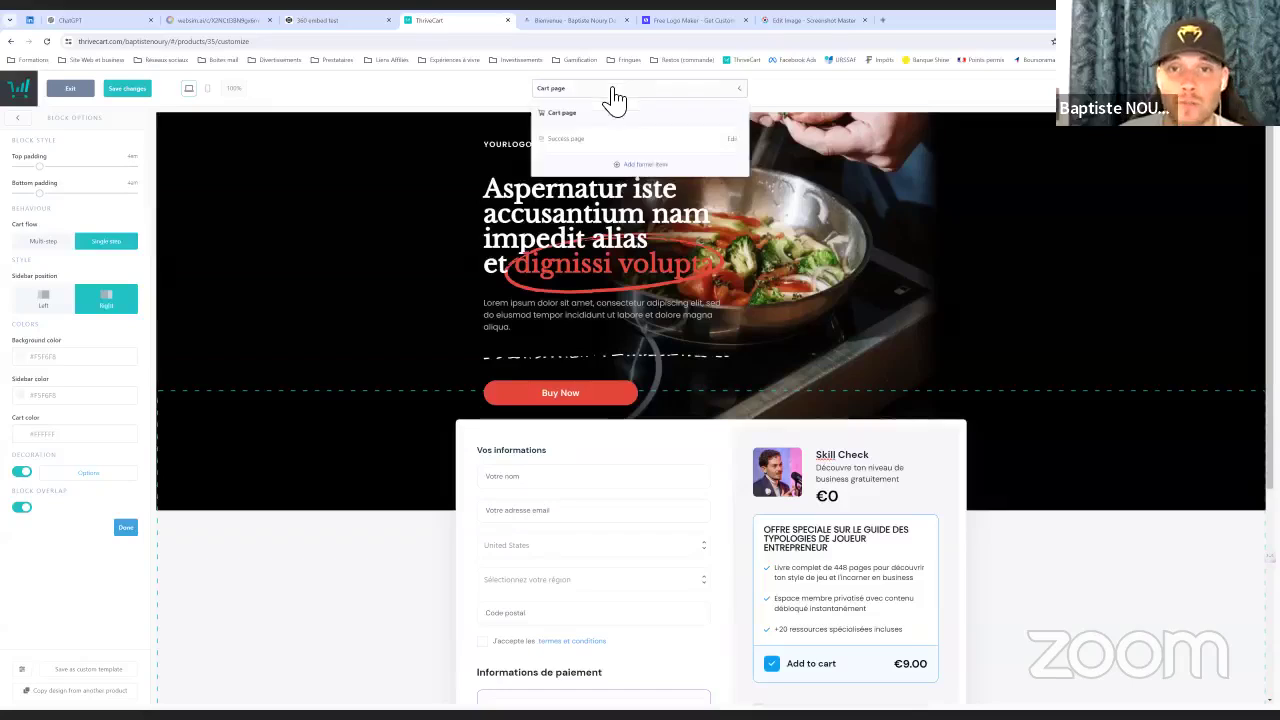
click(575, 91)
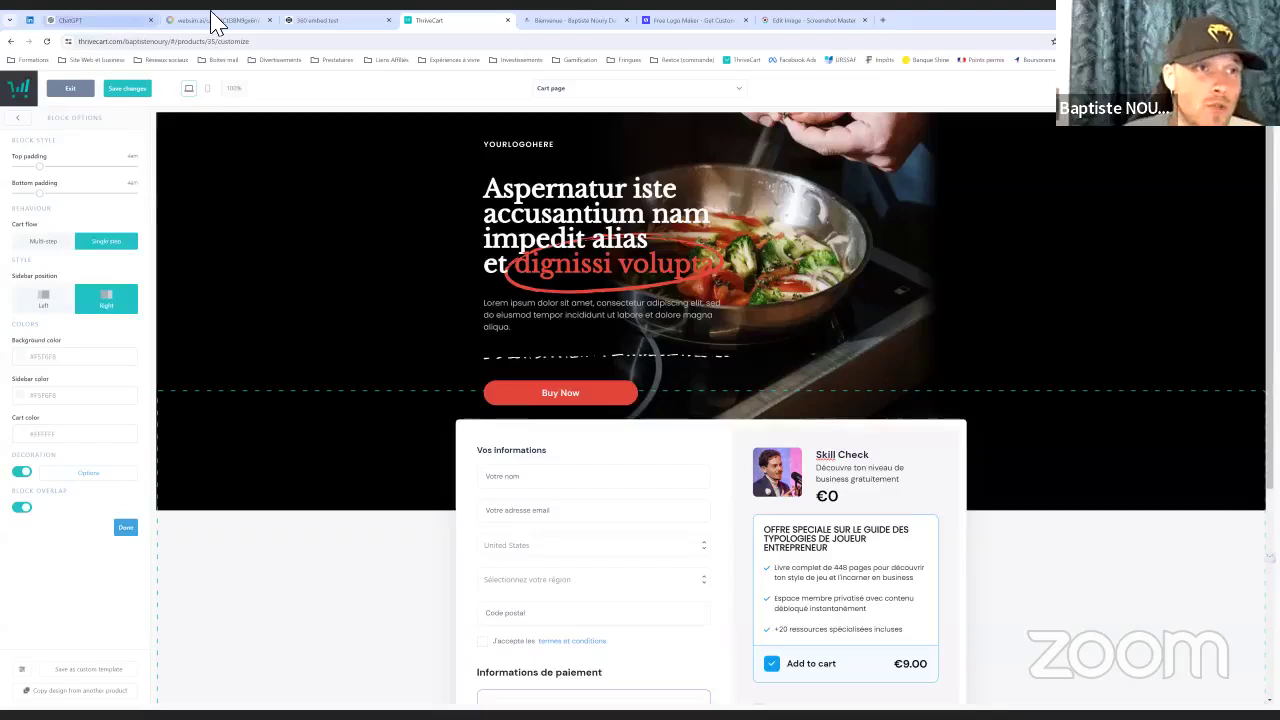
click(214, 20)
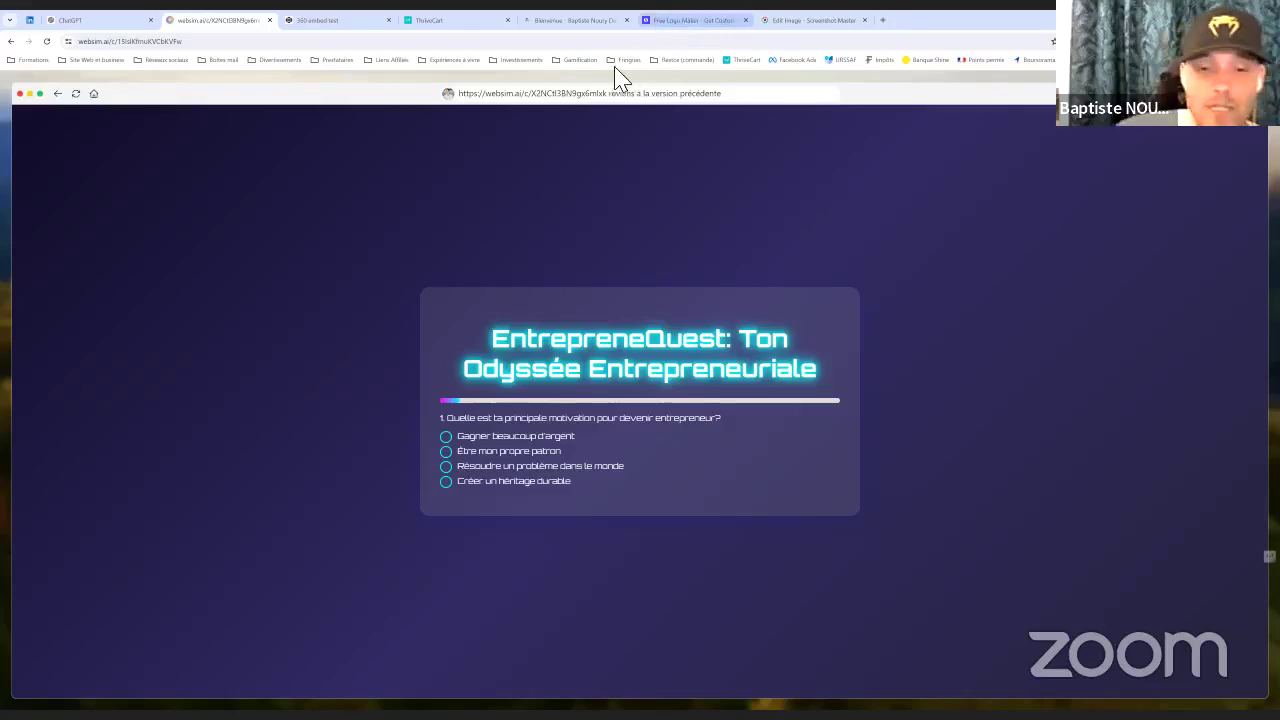
click(666, 24)
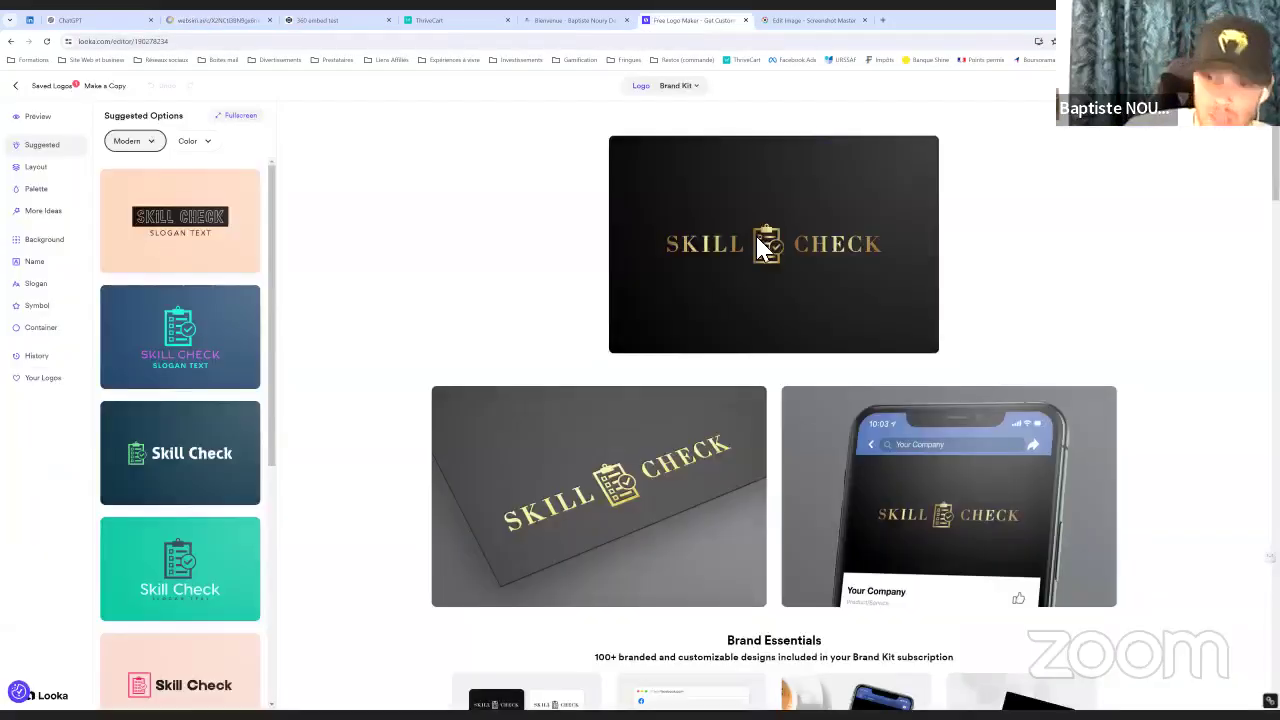
click(543, 20)
click(455, 20)
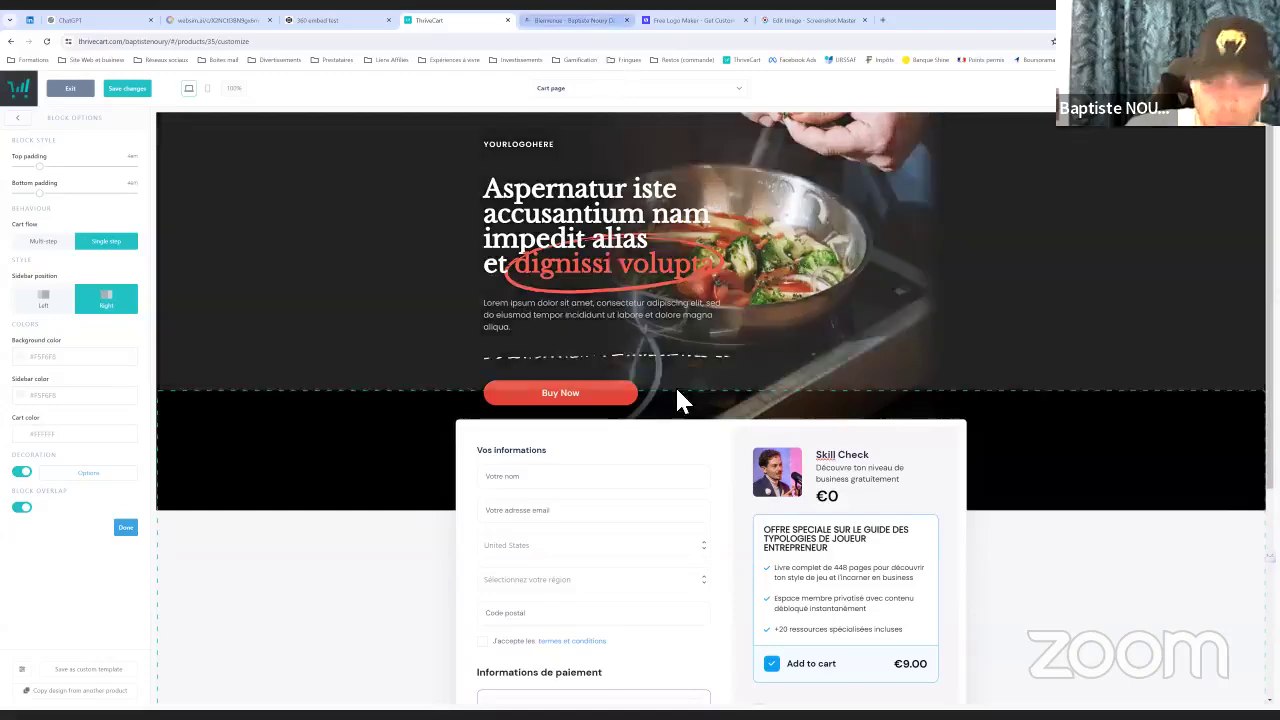
scroll(709, 471, down, 4)
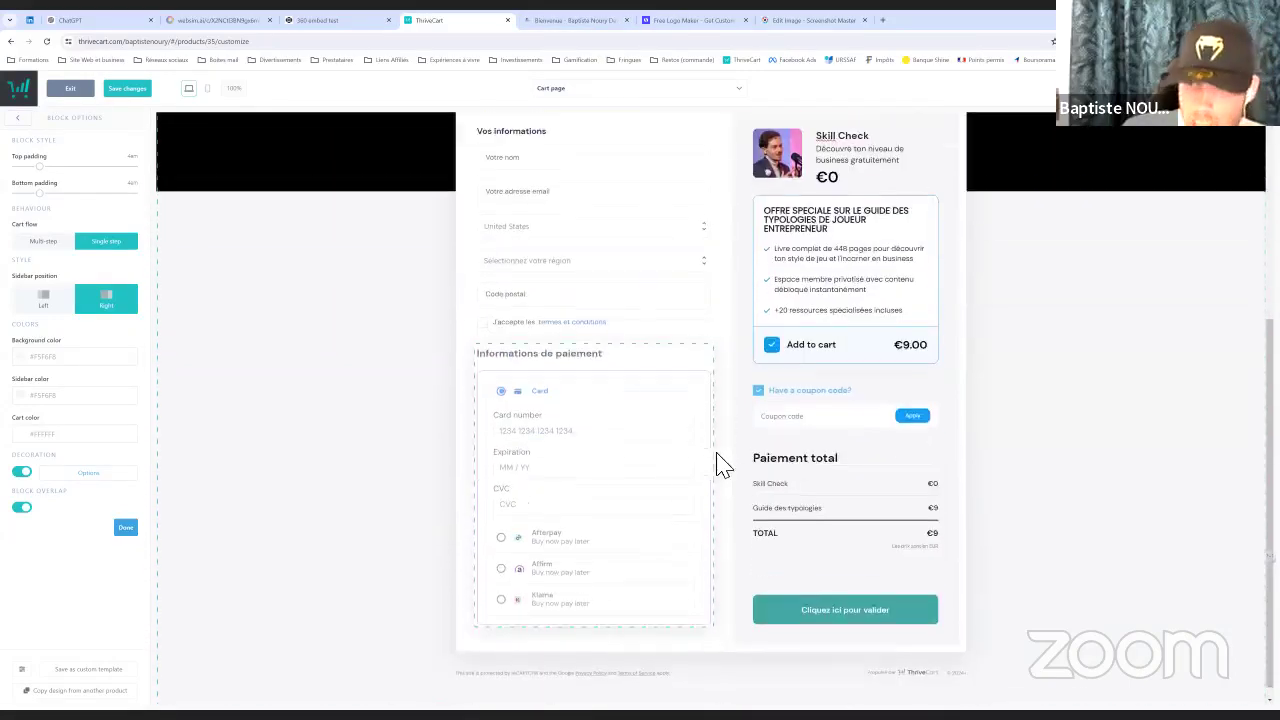
scroll(749, 346, up, 2)
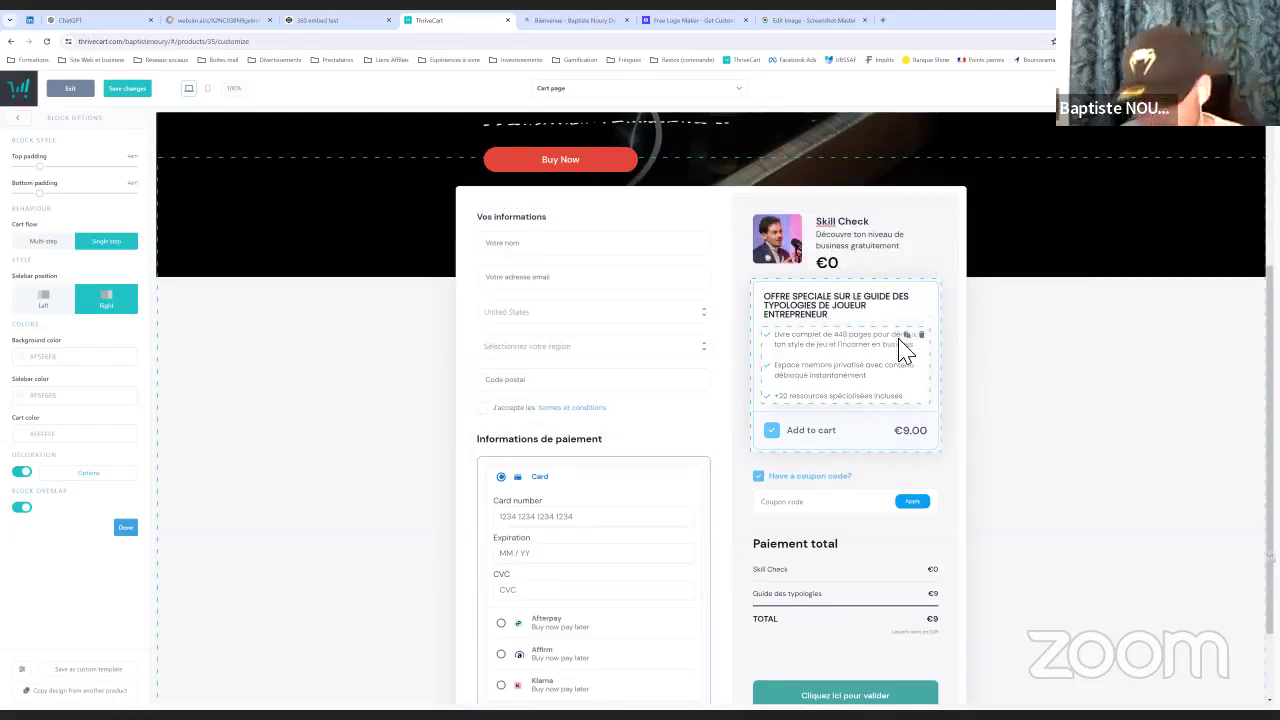
scroll(877, 400, down, 1)
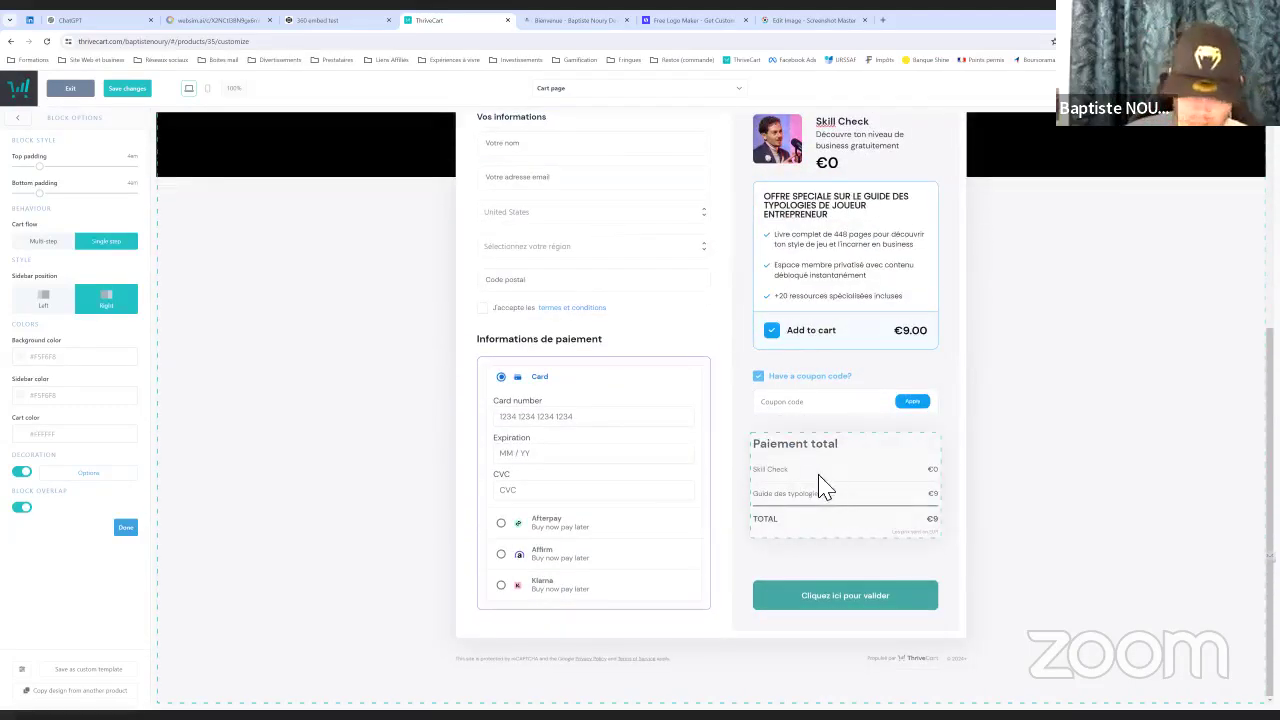
scroll(571, 410, up, 2)
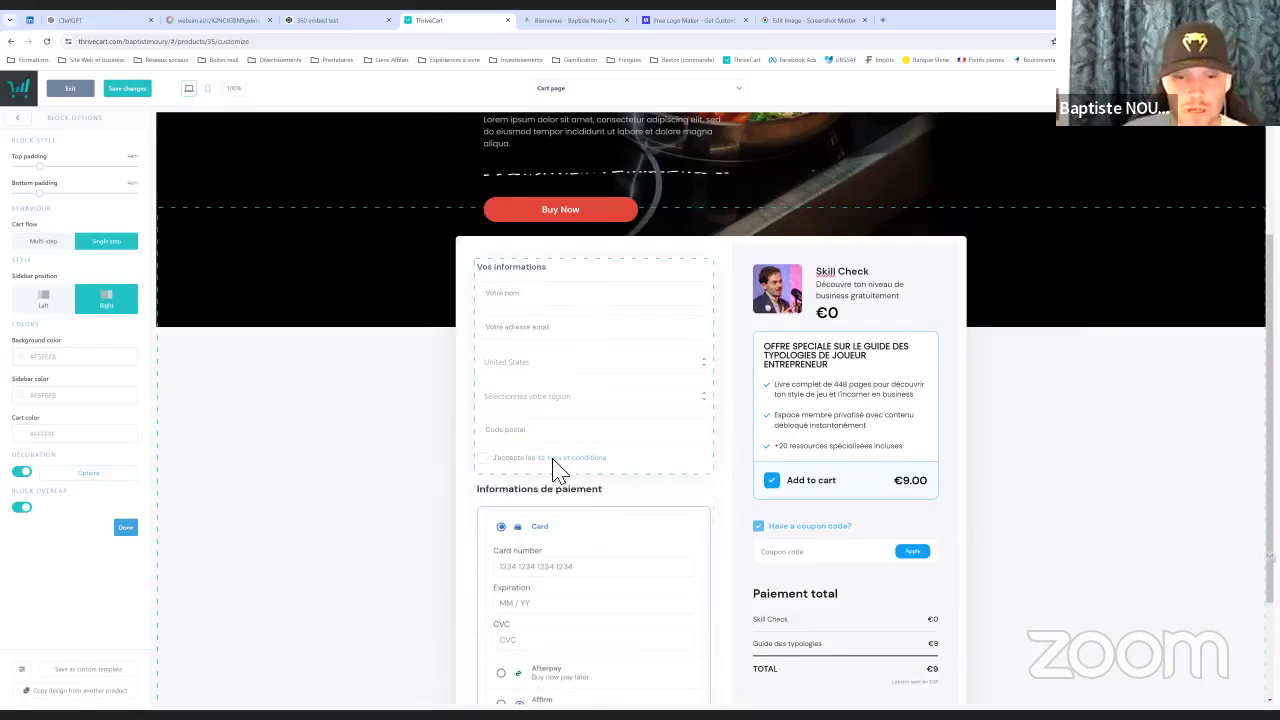
click(333, 22)
scroll(140, 216, down, 5)
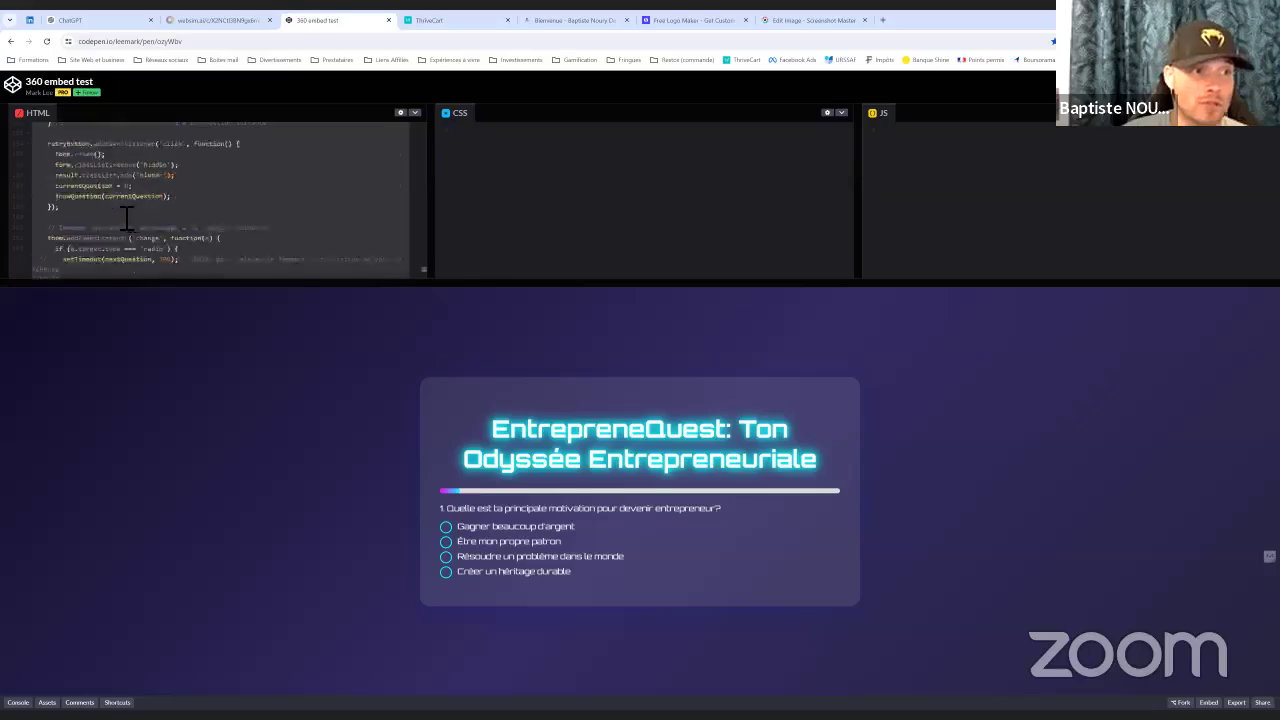
scroll(143, 216, up, 5)
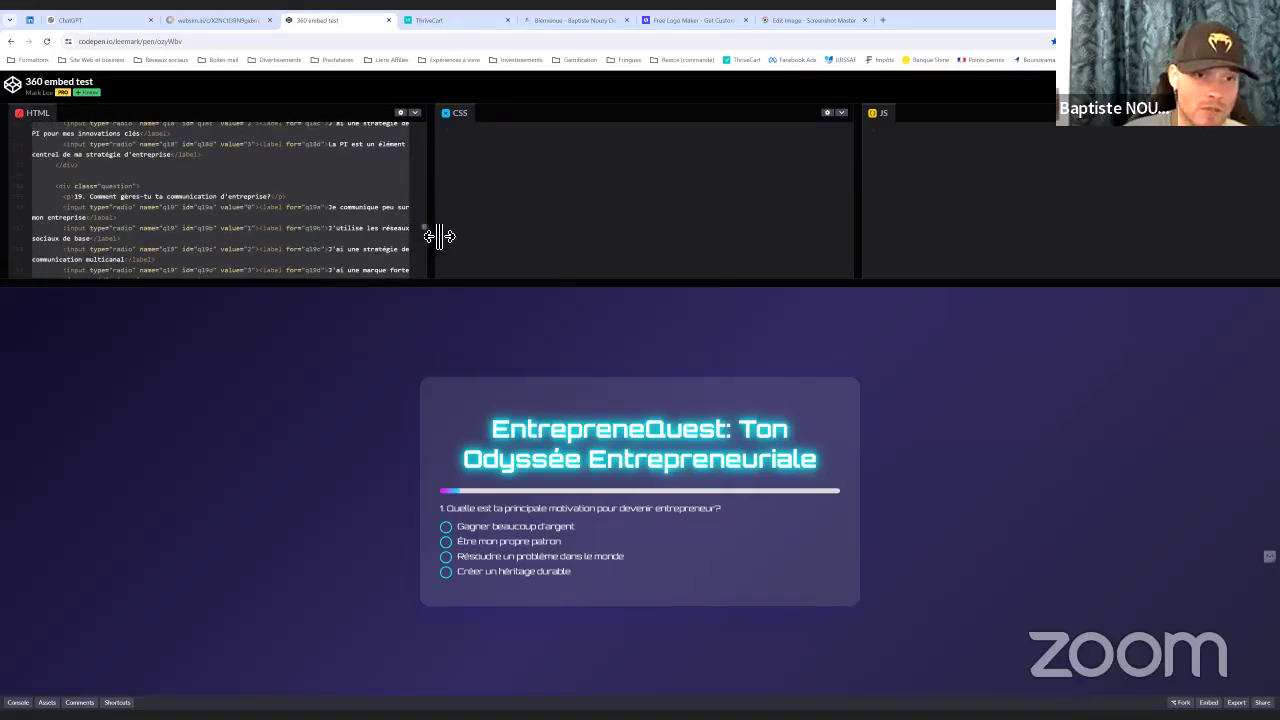
drag(423, 223, 417, 100)
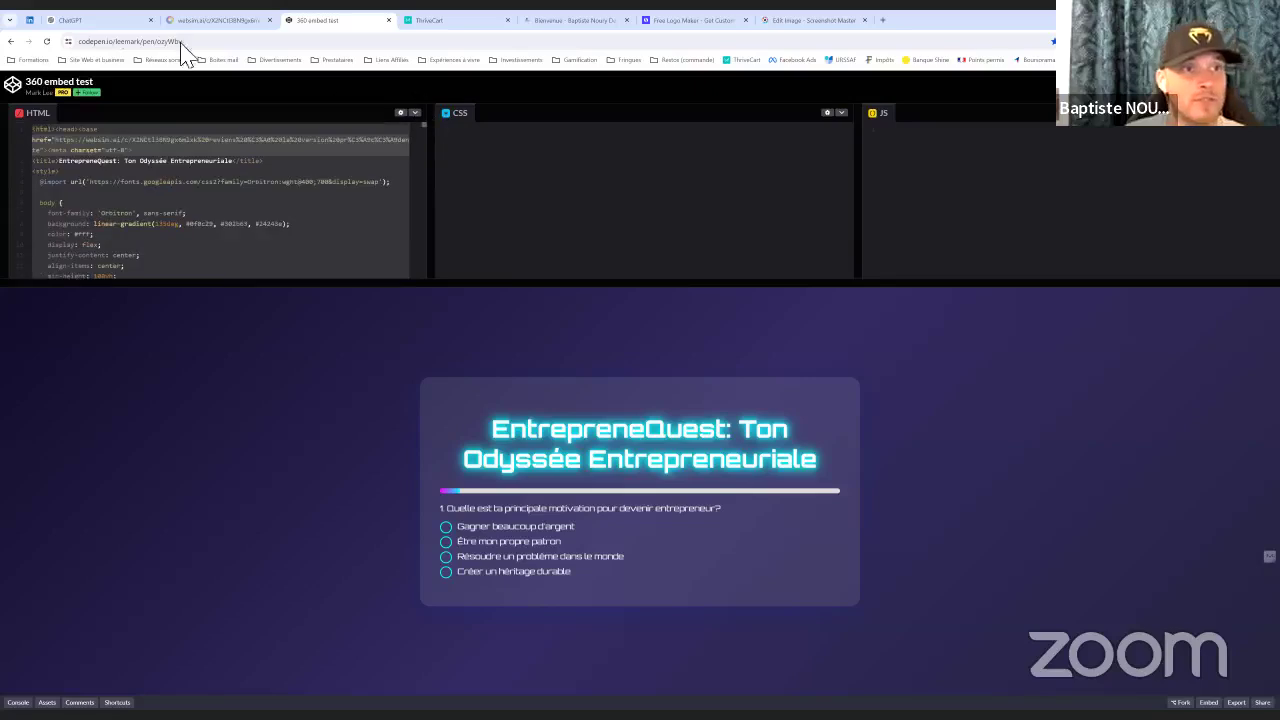
click(75, 20)
scroll(600, 371, down, 2)
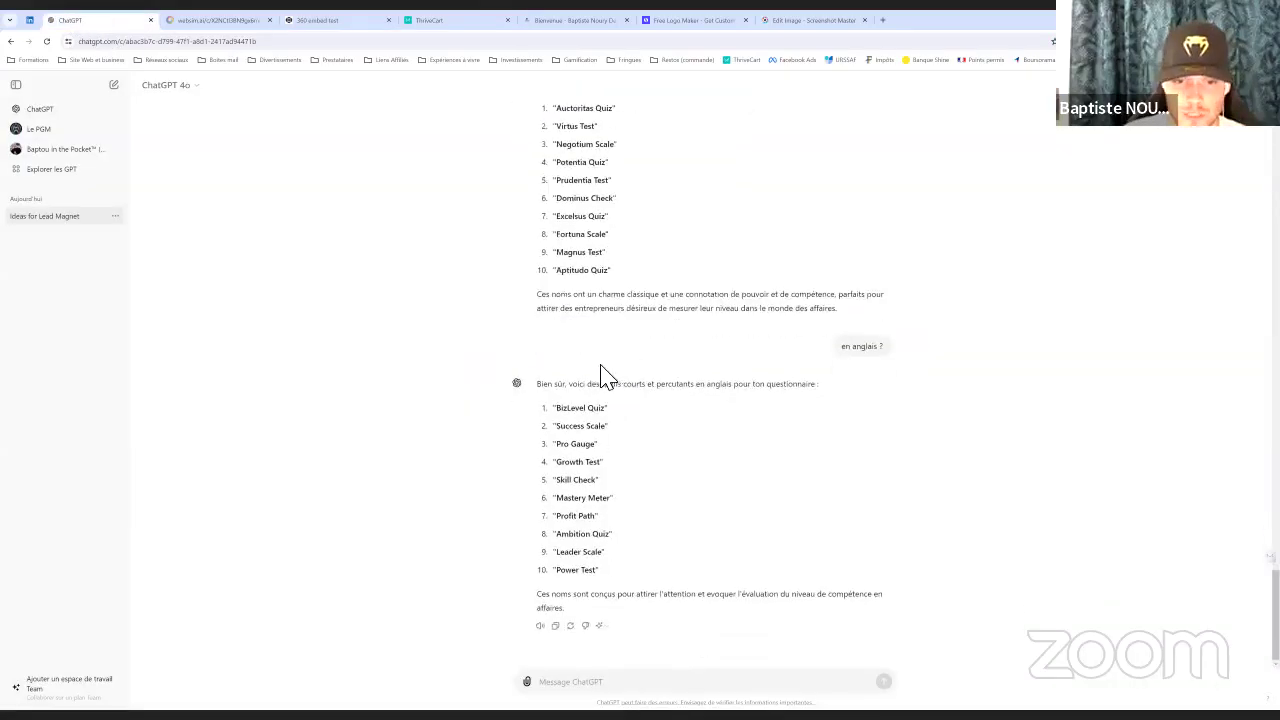
click(212, 20)
click(343, 20)
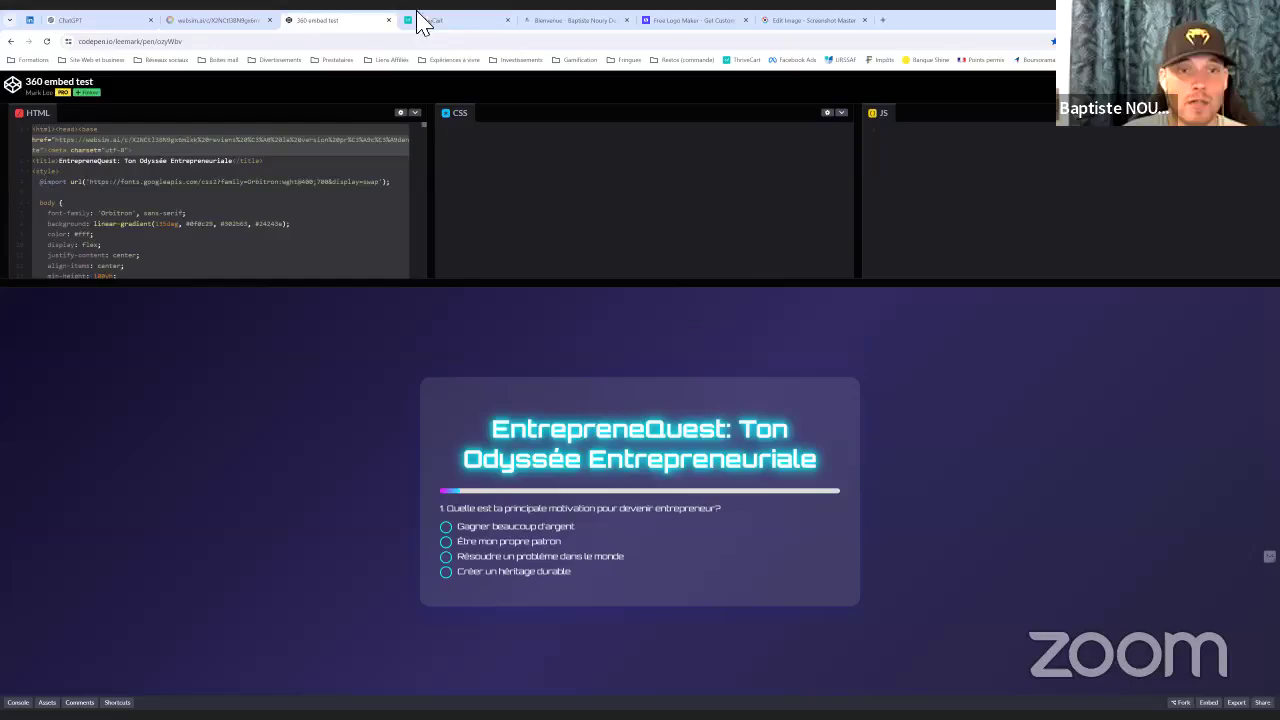
click(490, 20)
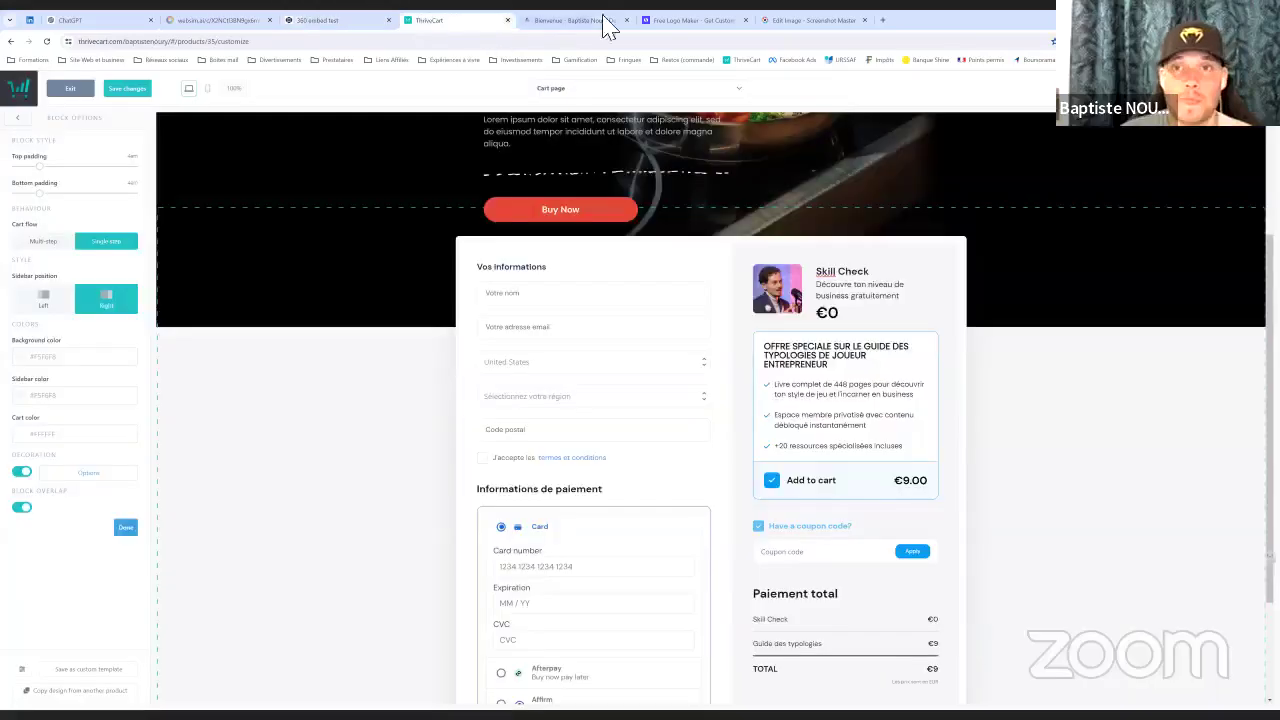
Close the Looka logo maker tab, then exit the checkout editor choosing Exit without saving
click(660, 20)
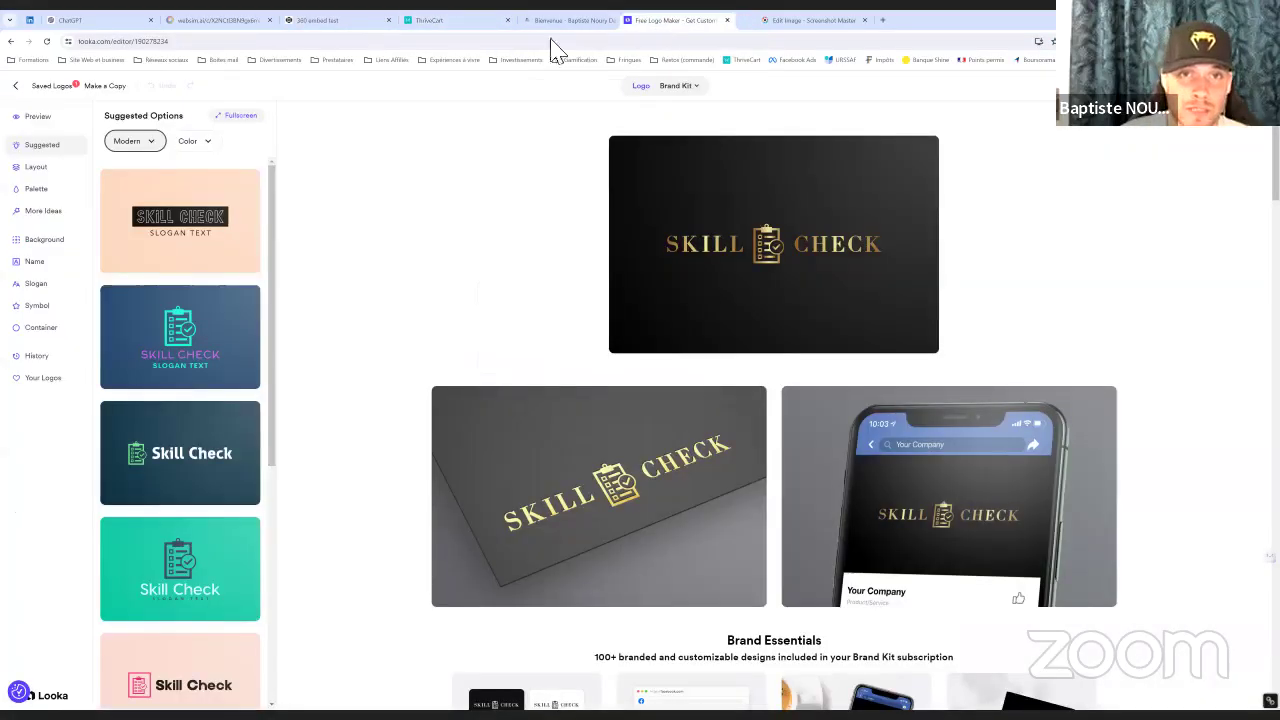
key(ctrl+w)
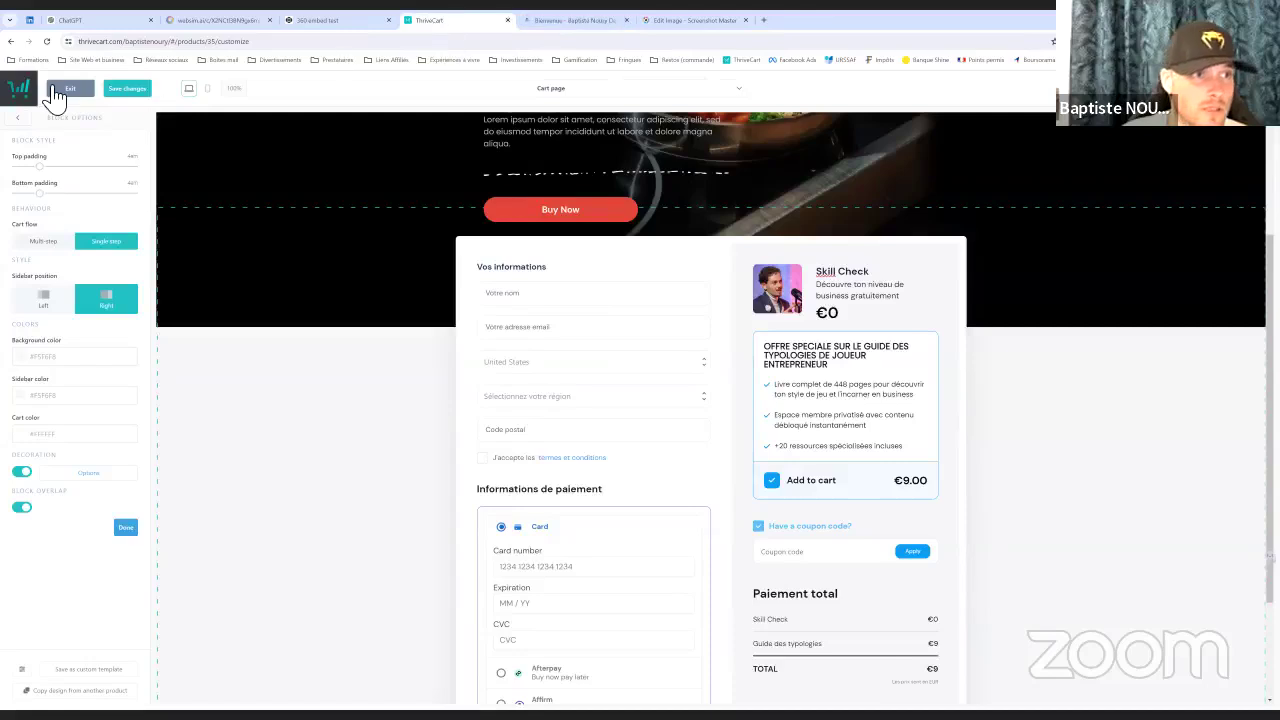
click(62, 89)
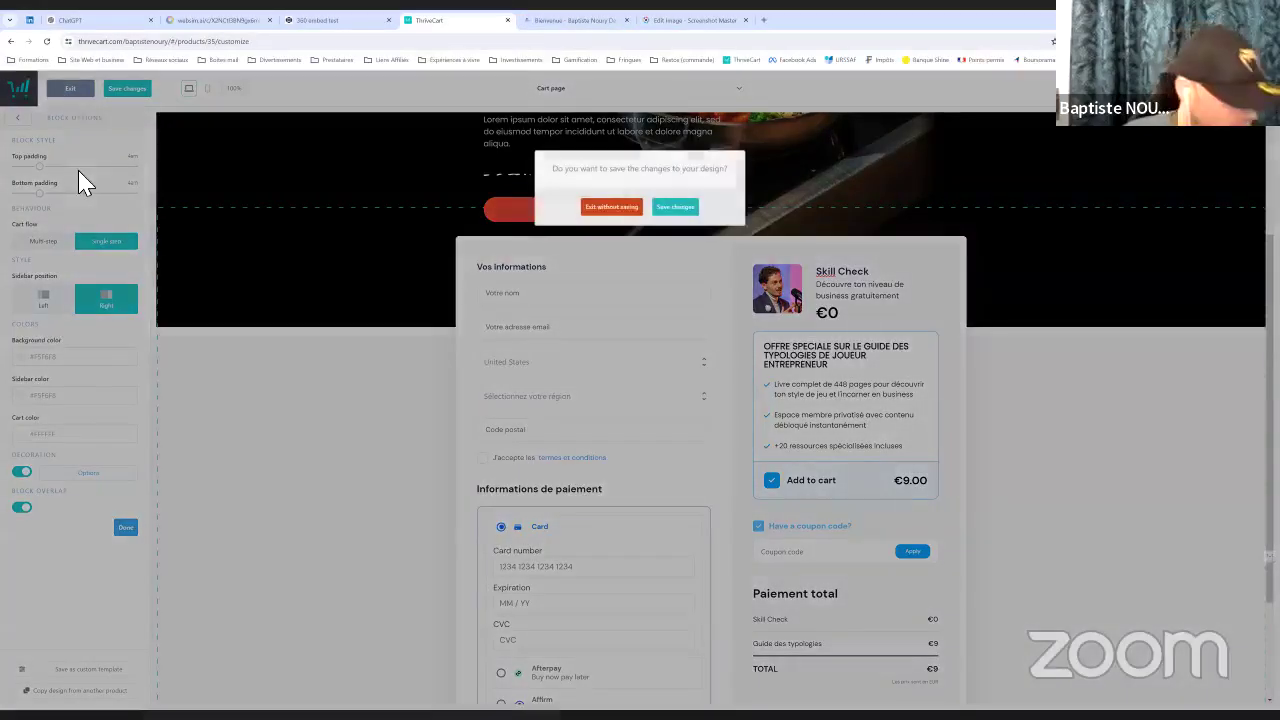
click(611, 207)
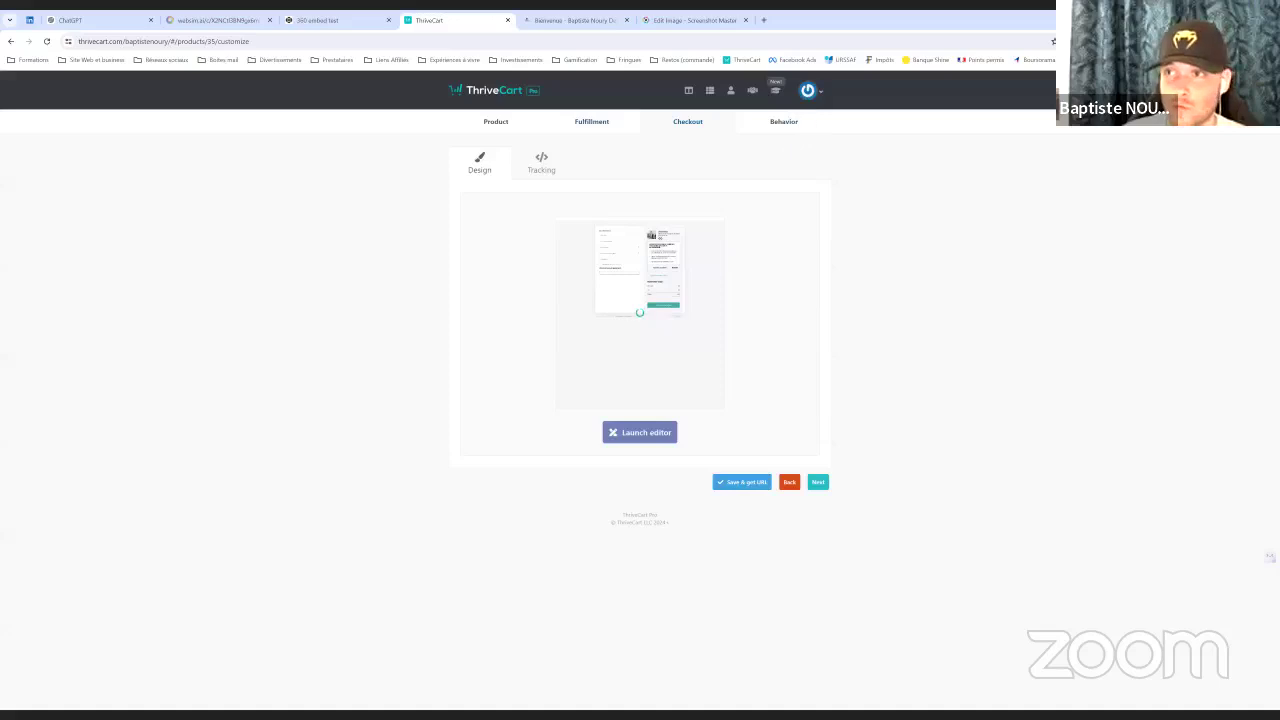
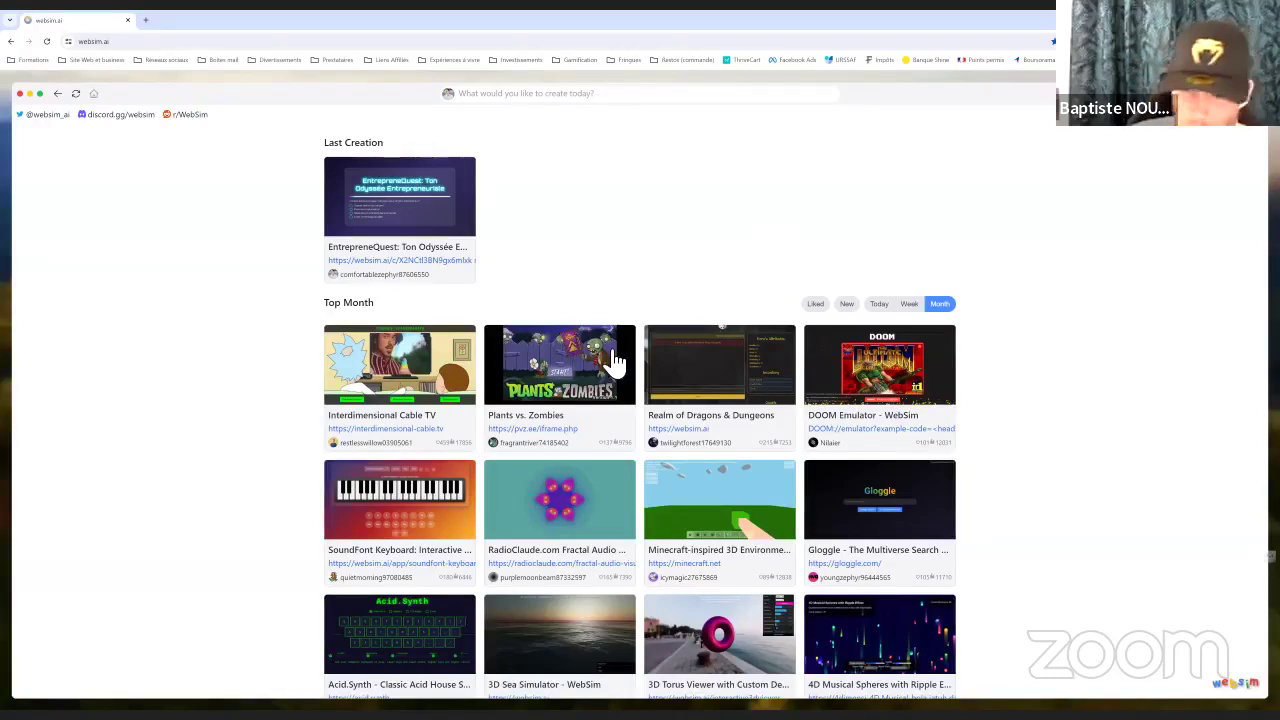
Scroll the Top Month gallery and open the DOOM Emulator - WebSim project
scroll(623, 223, down, 1)
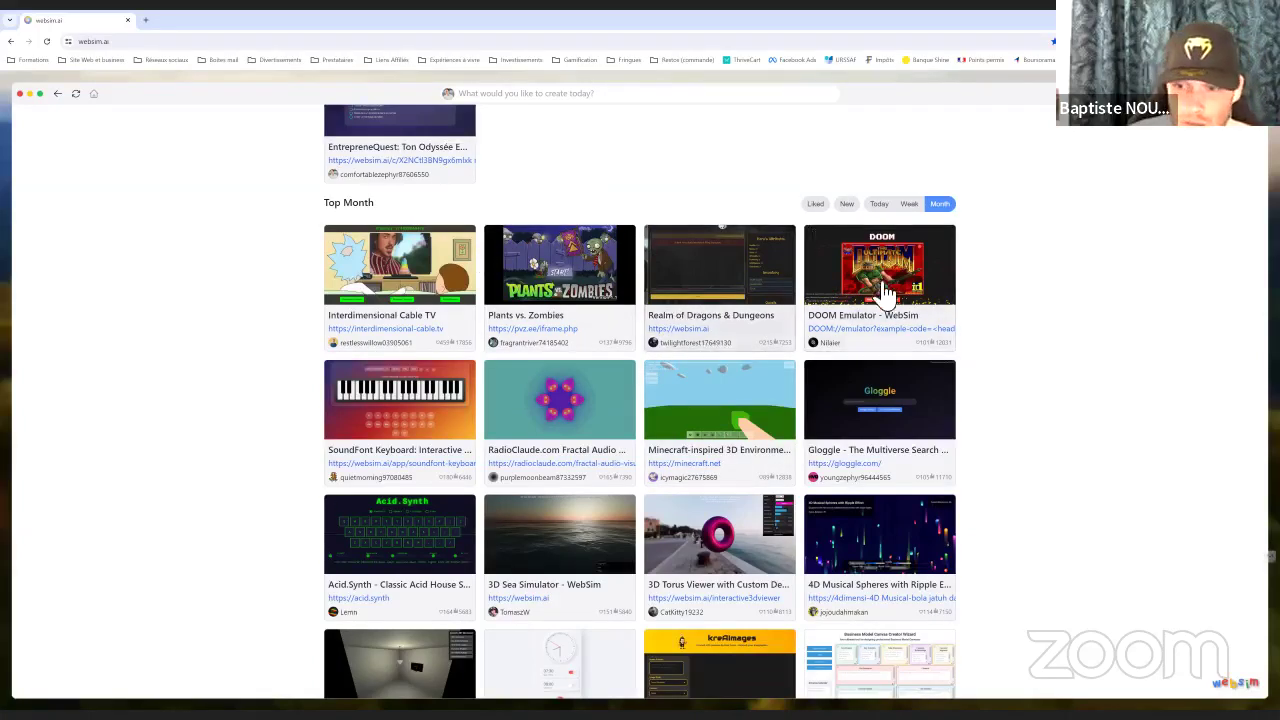
click(995, 258)
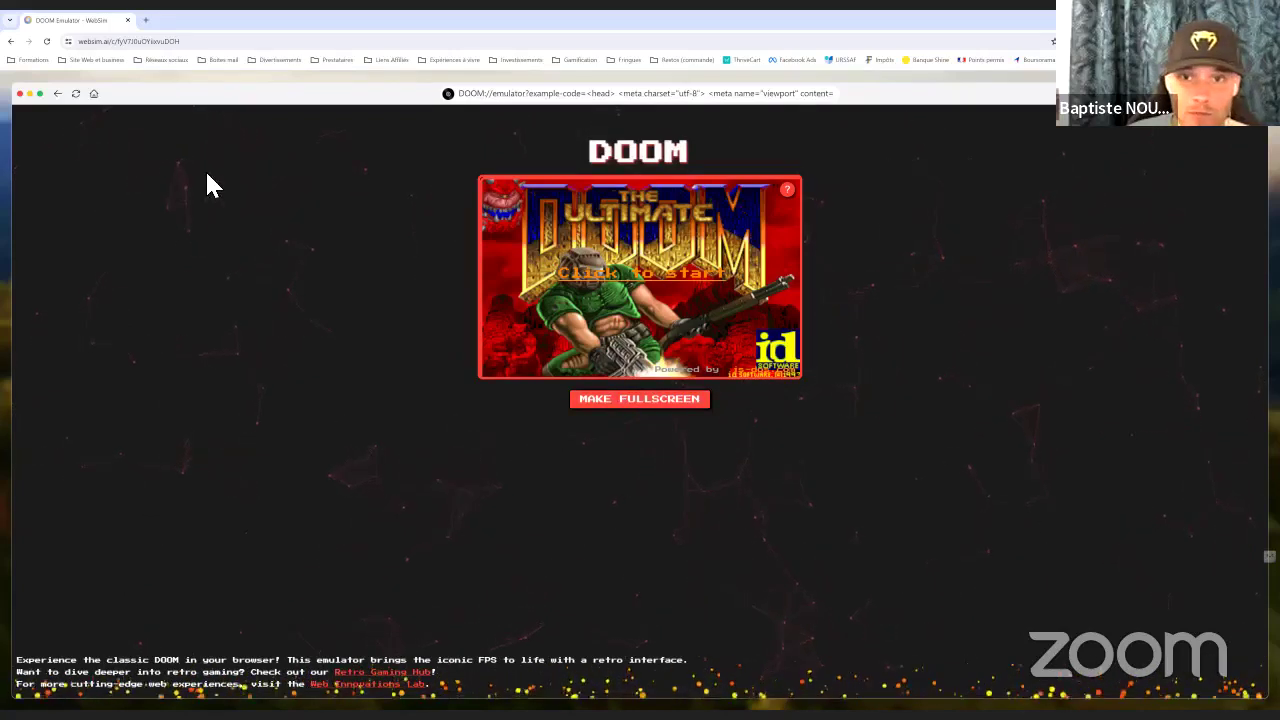
click(540, 95)
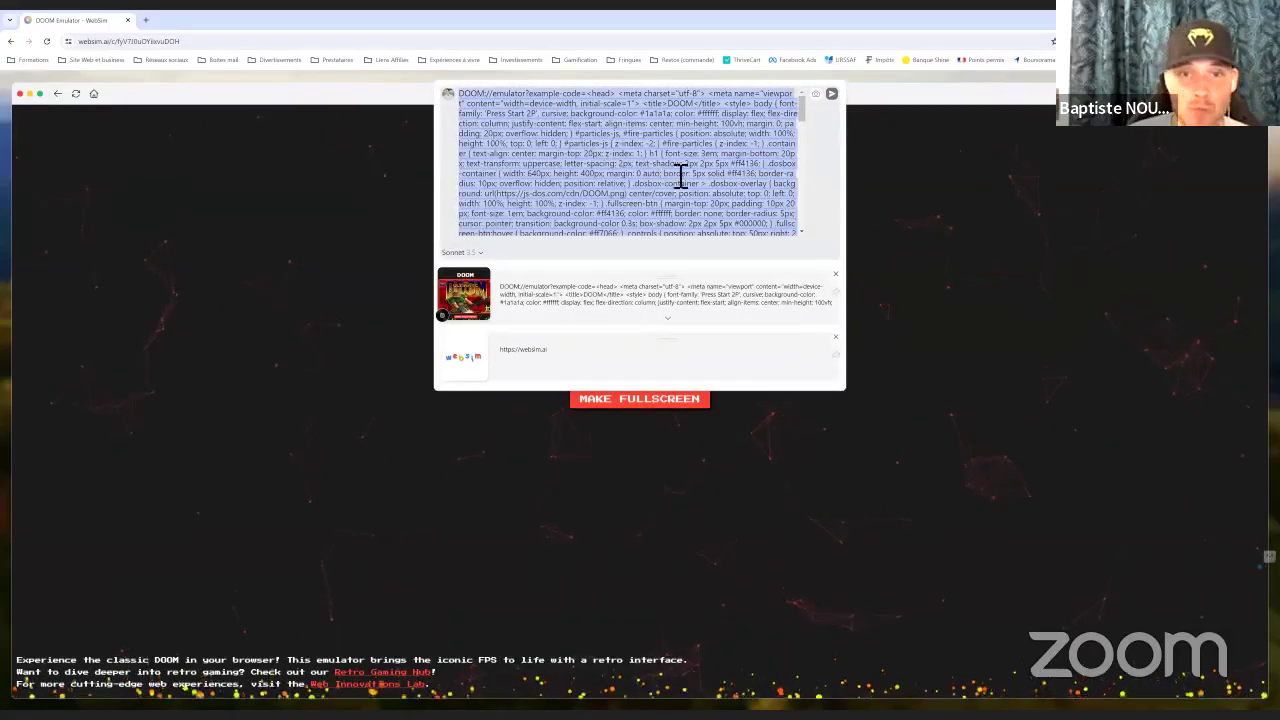
drag(803, 129, 787, 248)
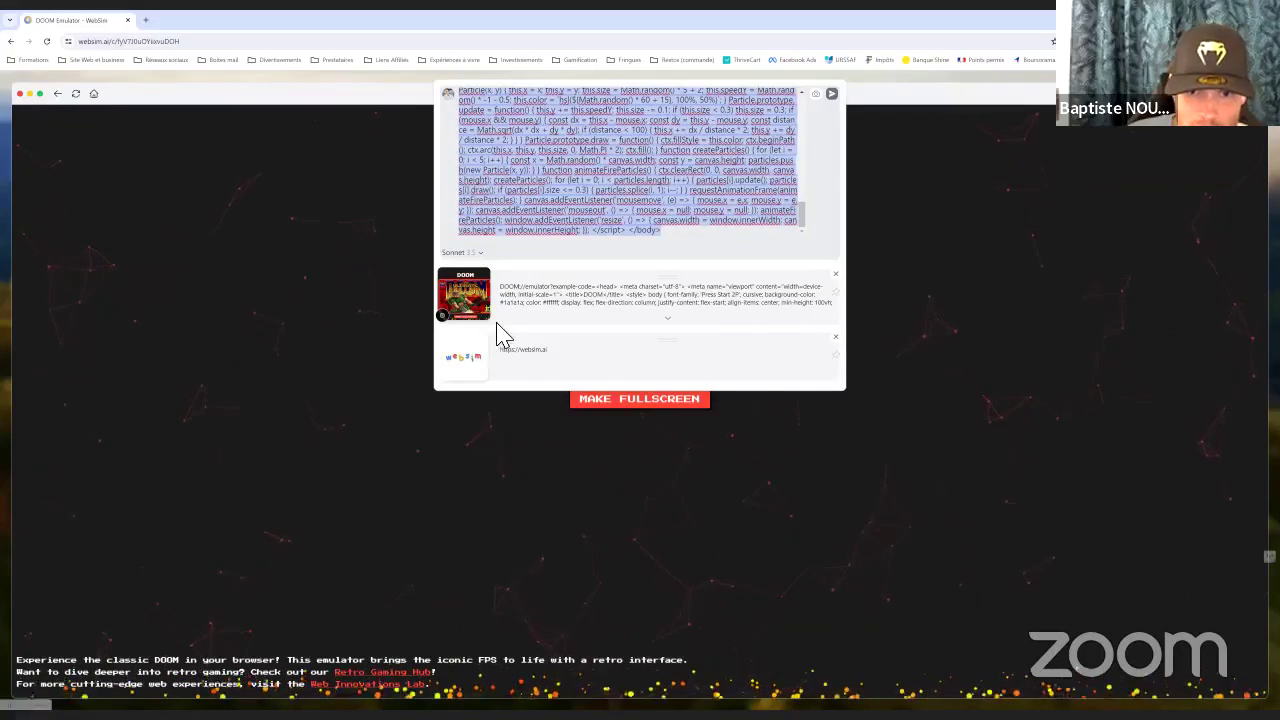
click(678, 328)
scroll(670, 327, down, 3)
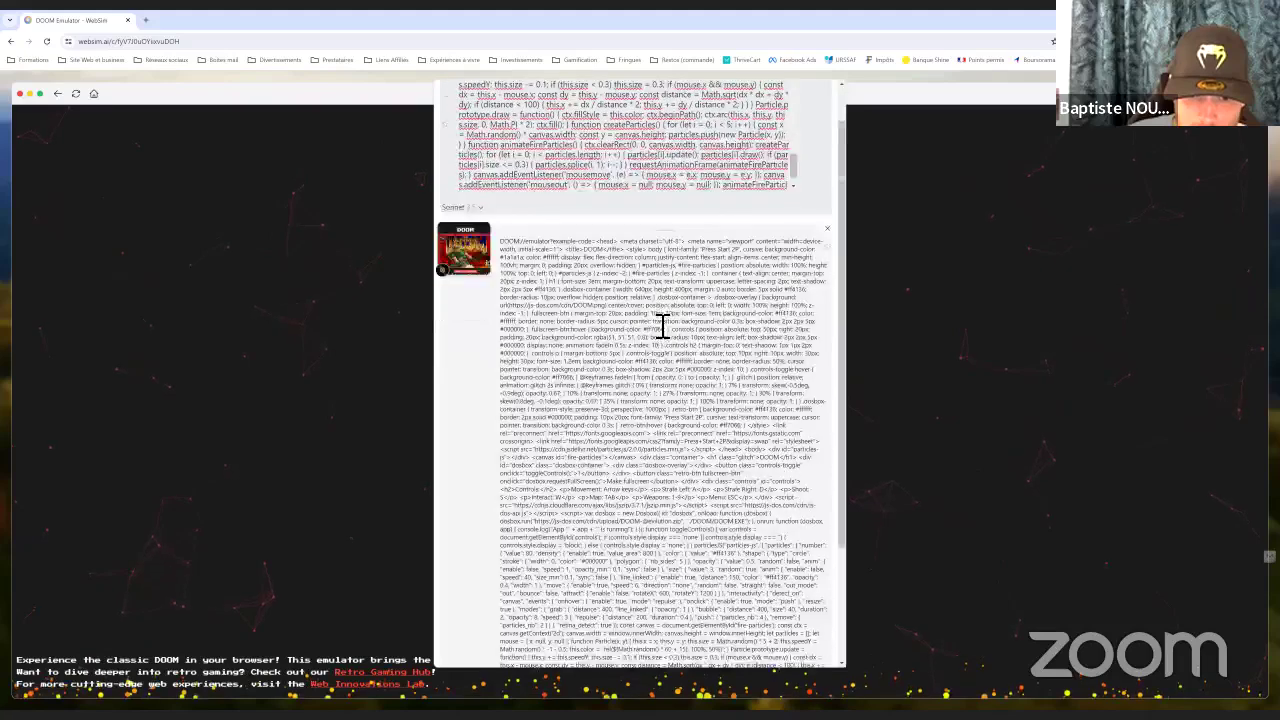
scroll(662, 325, up, 5)
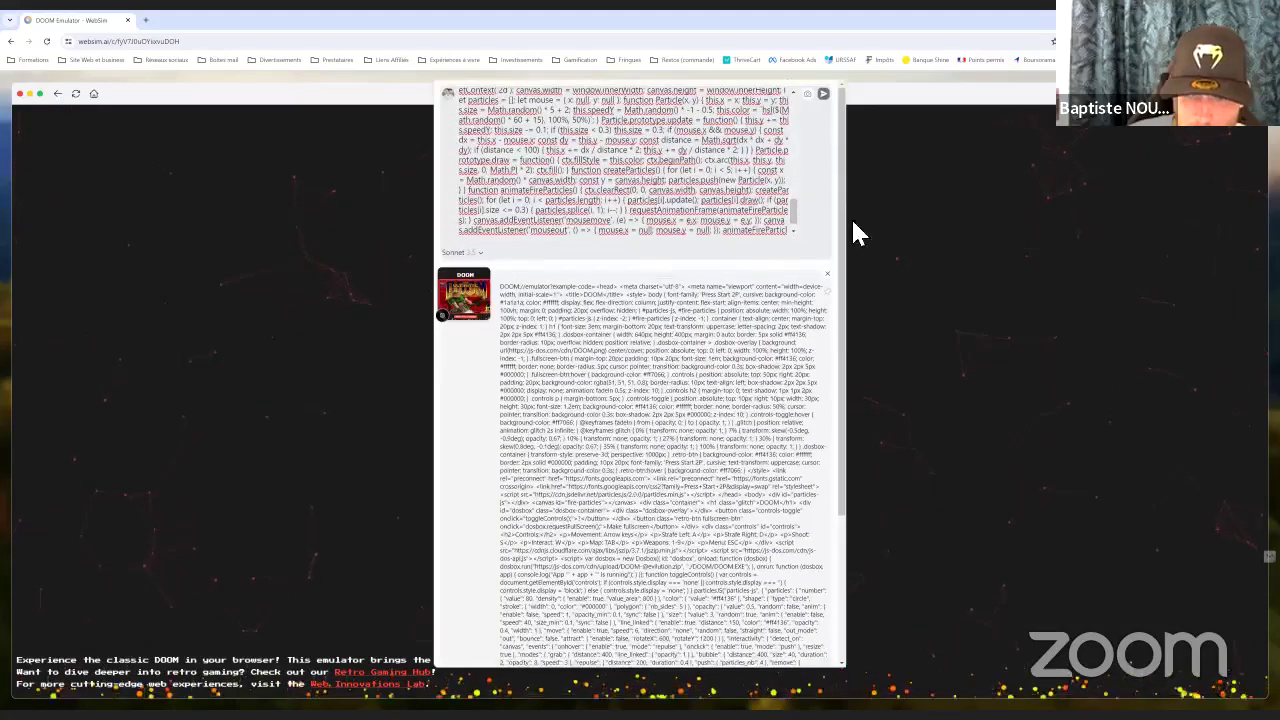
click(845, 270)
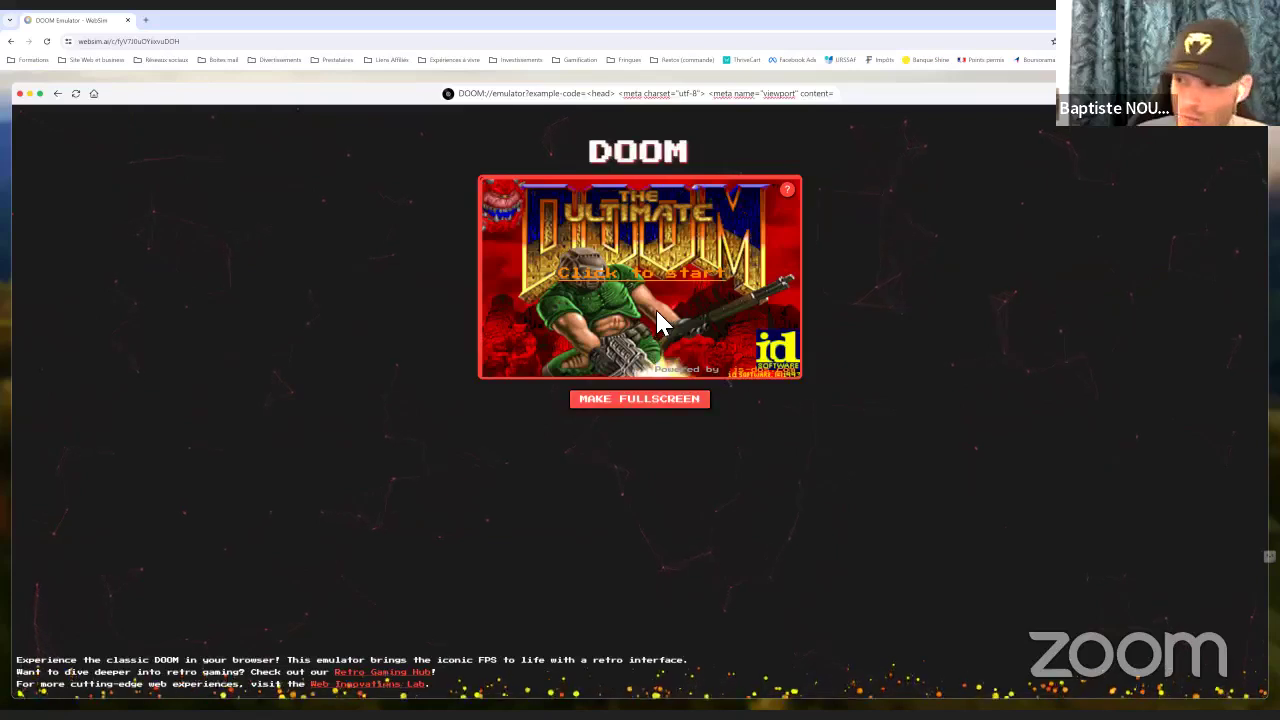
Start DOOM loading from the 'Click to start' screen and switch the emulator to fullscreen
click(634, 286)
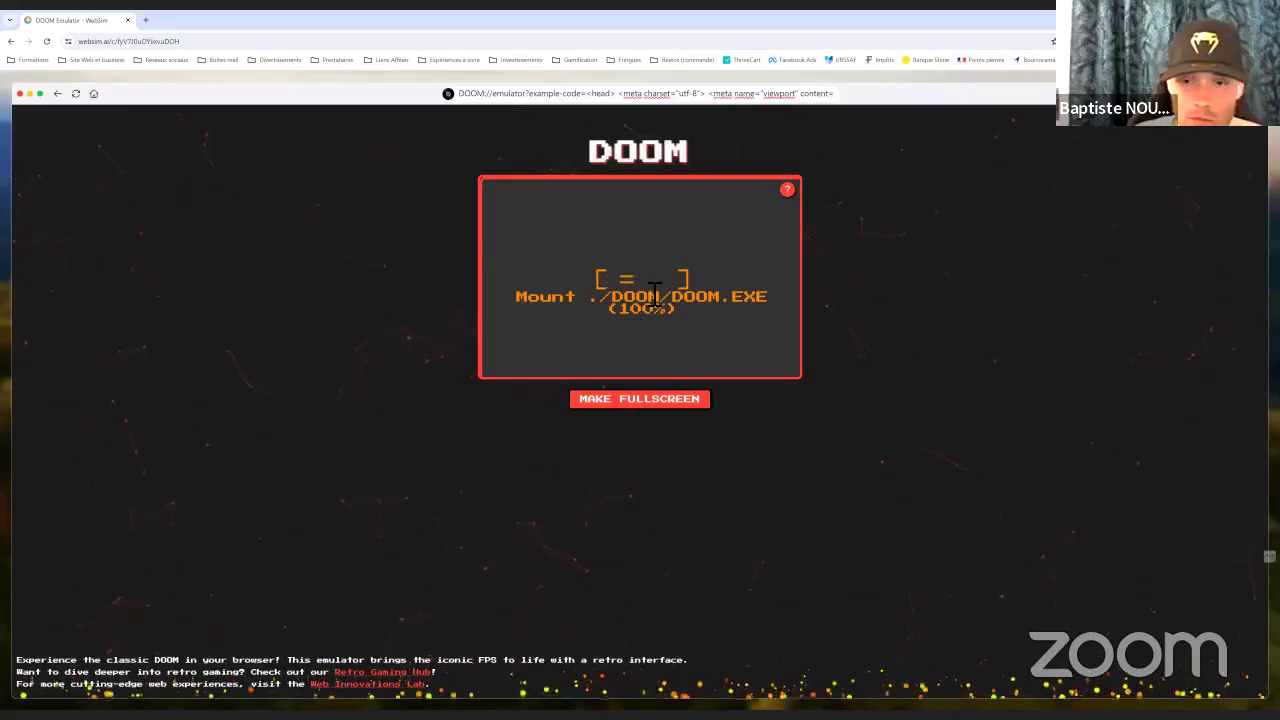
click(662, 410)
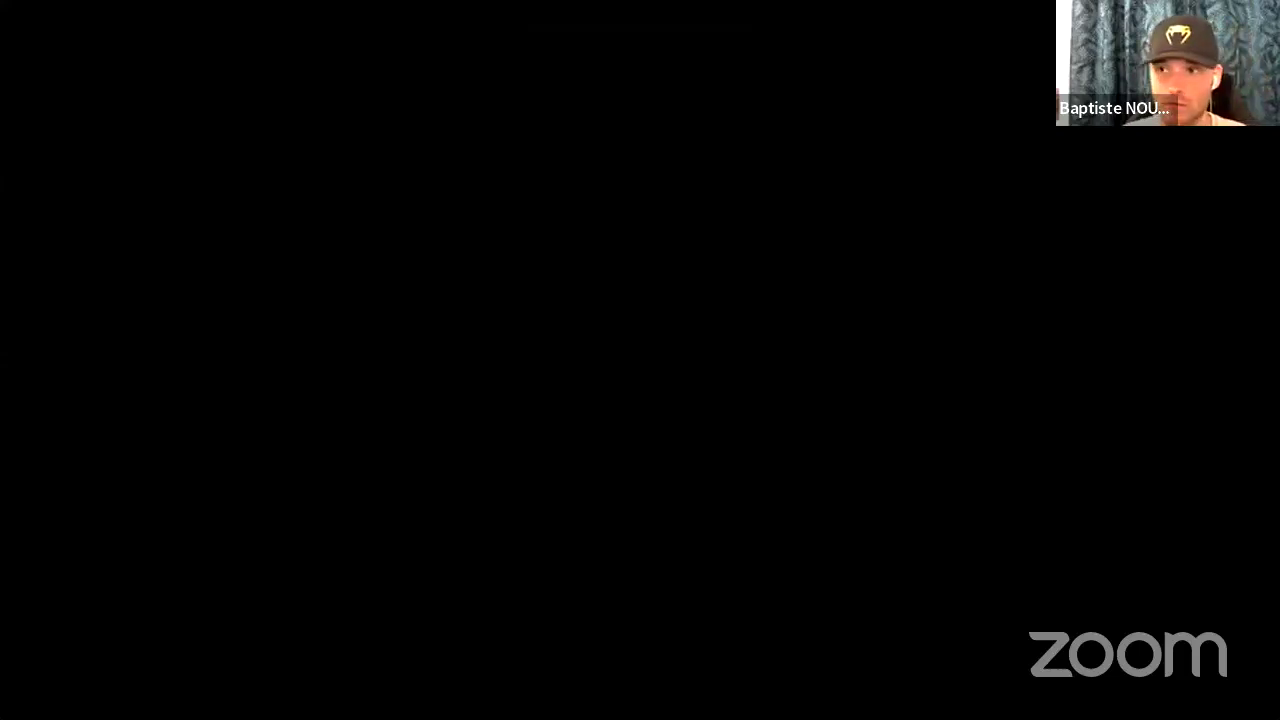
Exit fullscreen back to the emulator page showing DOOM.EXE mounted at 100%
key(Escape)
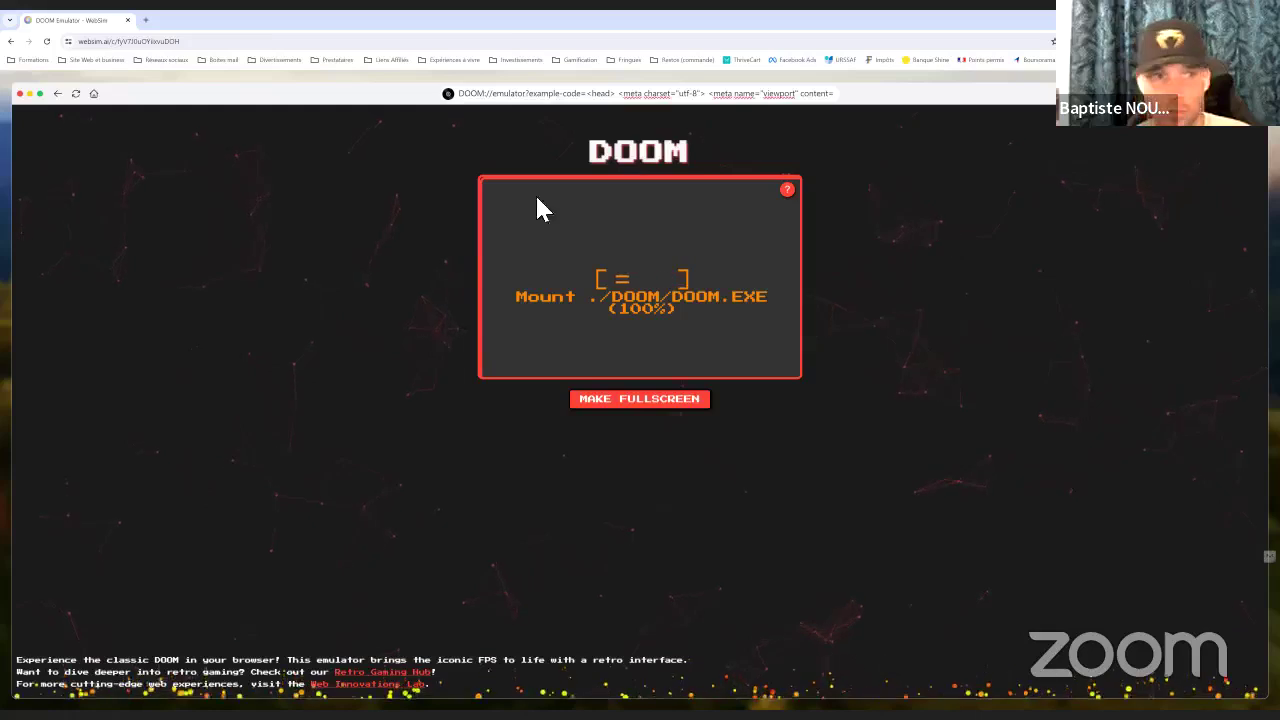
Regenerate the DOOM Emulator page so the game controls appear below the game frame
click(75, 94)
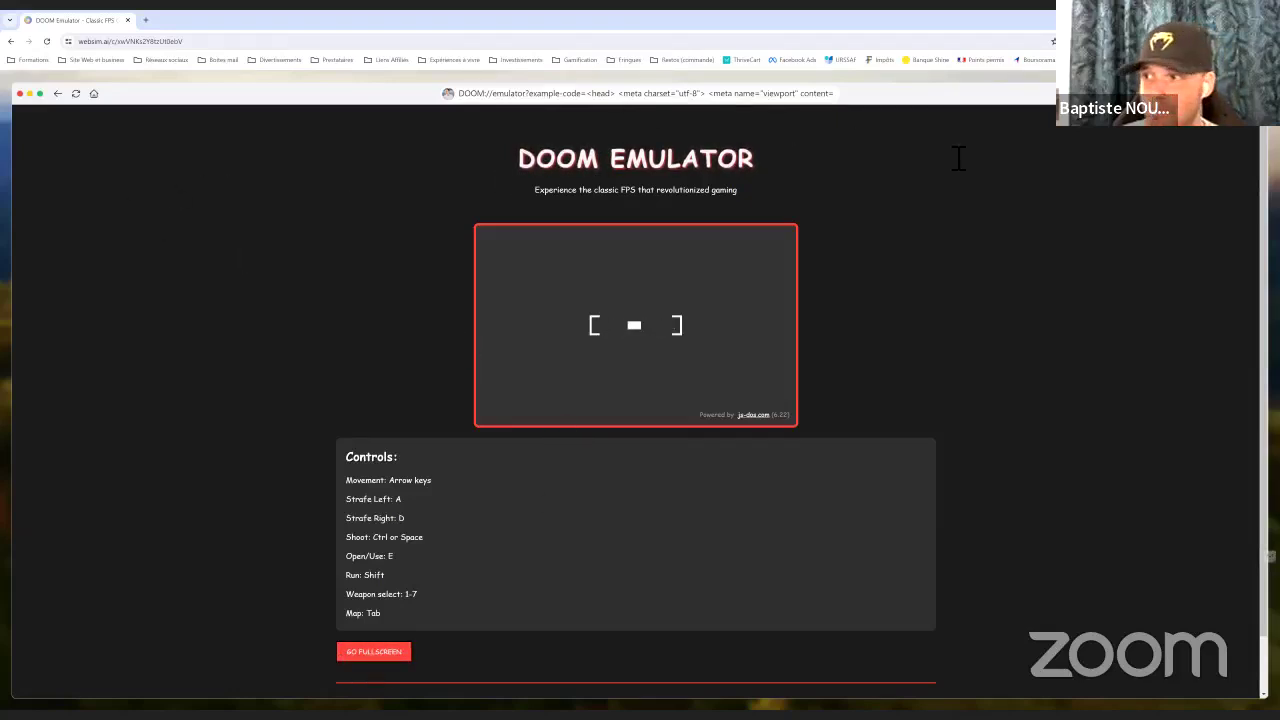
Regenerate the DOOM Emulator page once more into a green retro terminal-style version
click(75, 95)
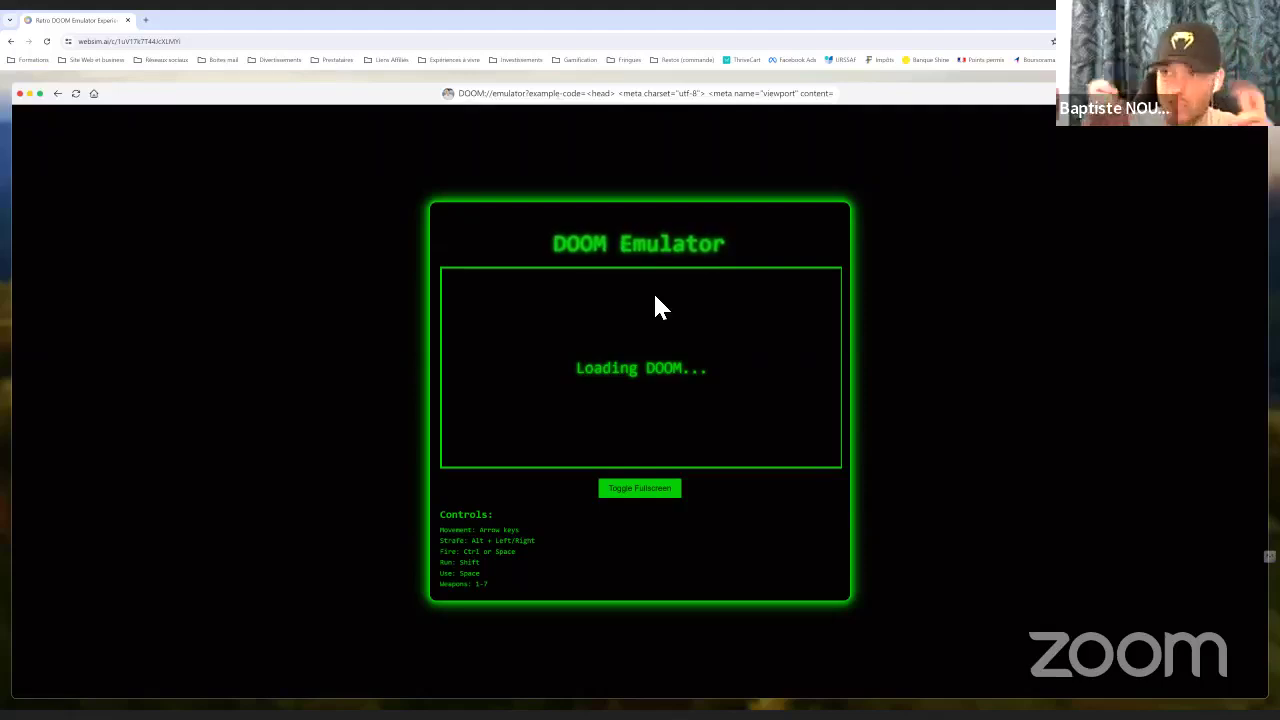
Put the still-loading Retro DOOM game in fullscreen, then exit back to the windowed page
click(644, 491)
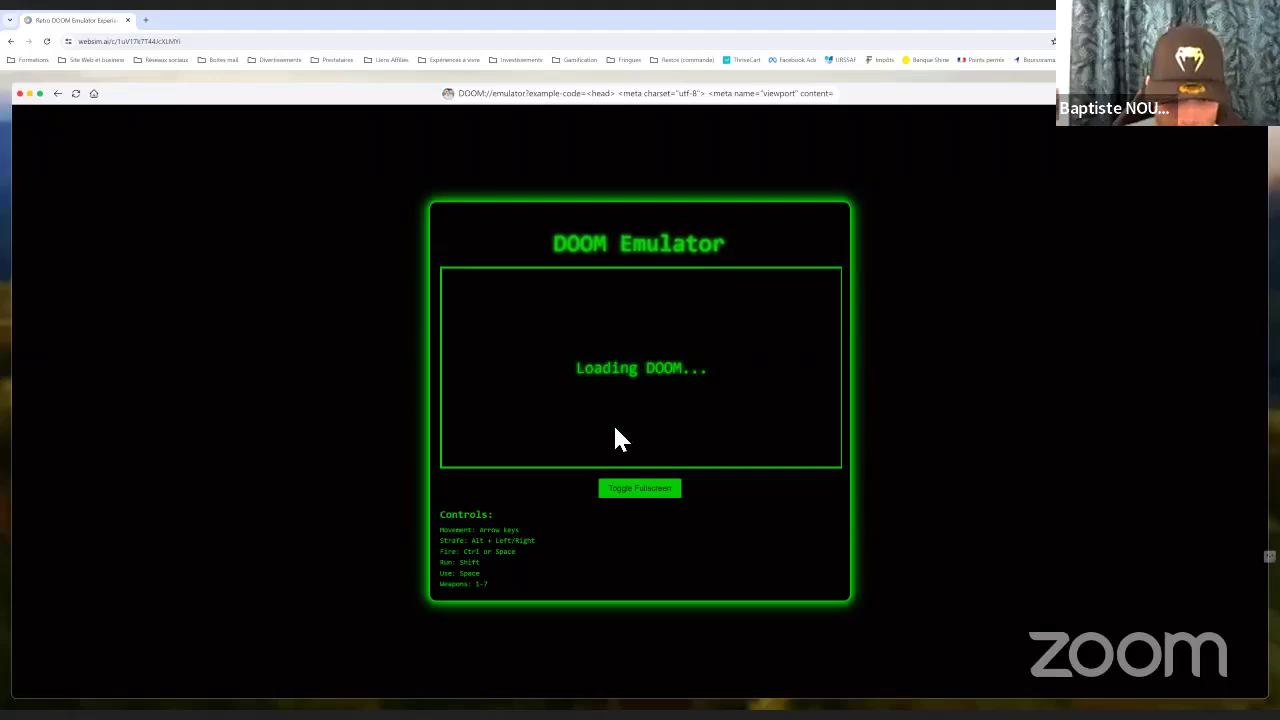
click(640, 490)
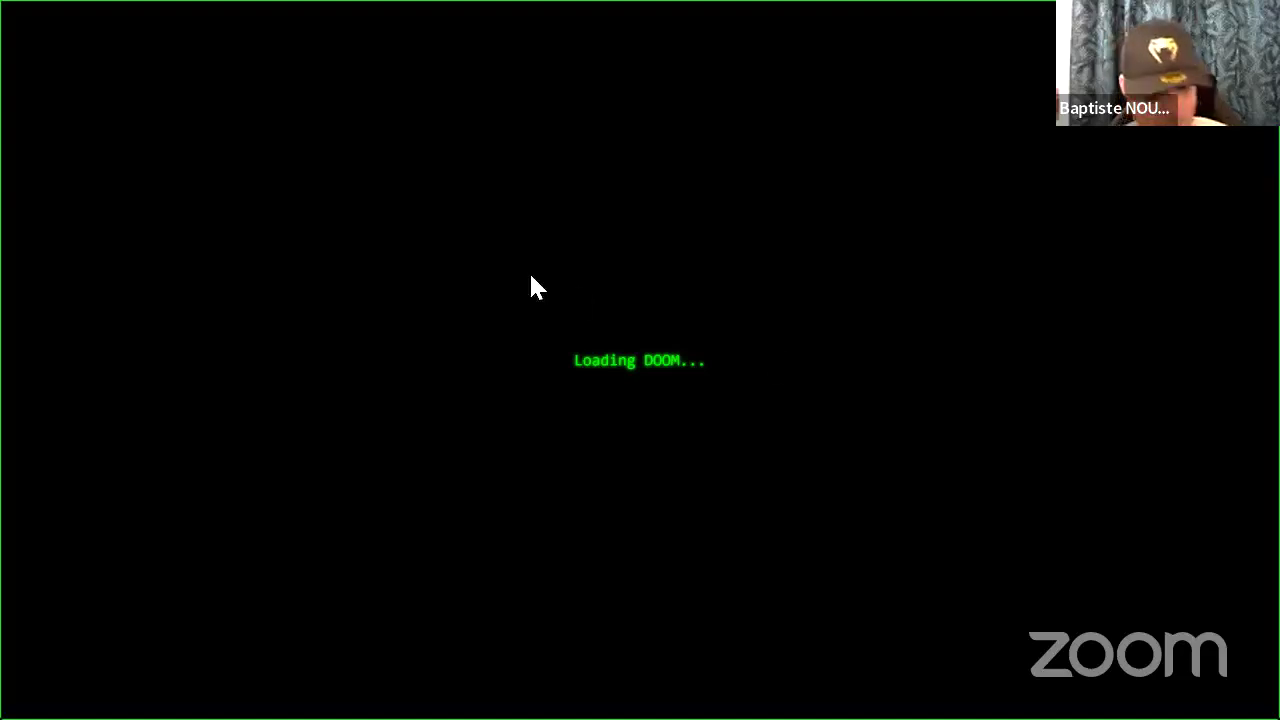
key(Escape)
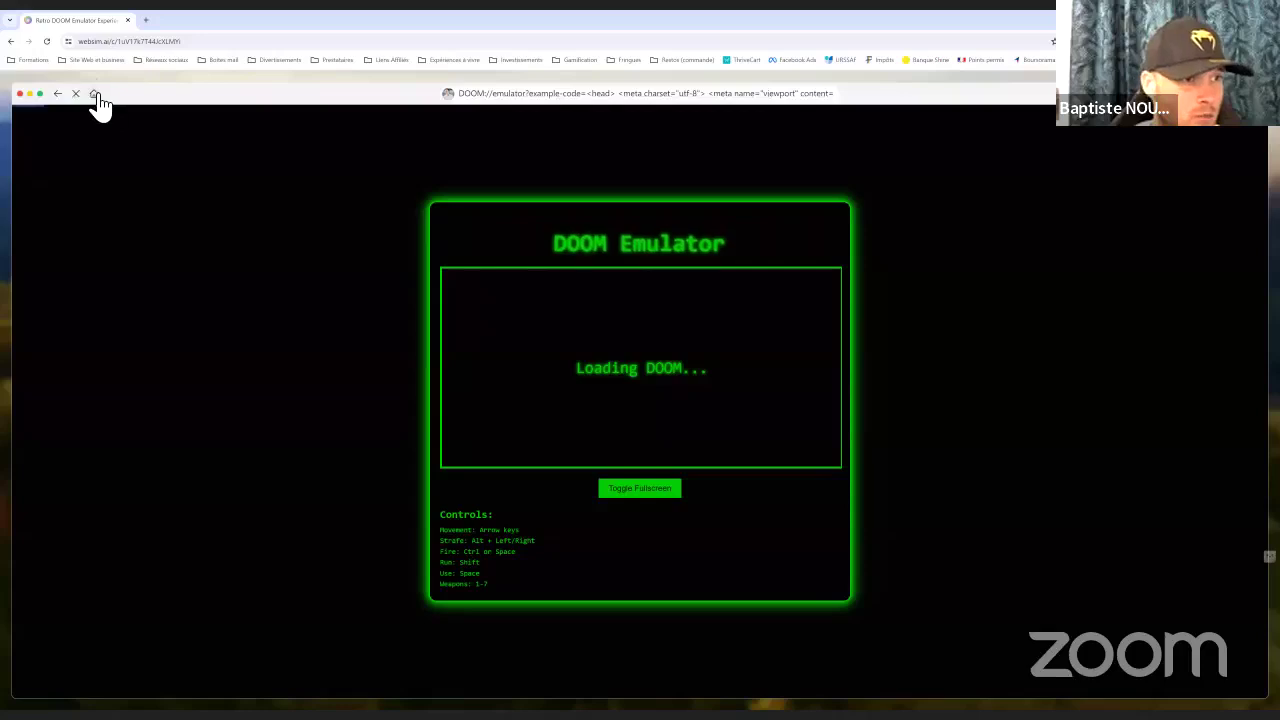
Return to the websim.ai home page and look over the Top Month gallery
click(93, 94)
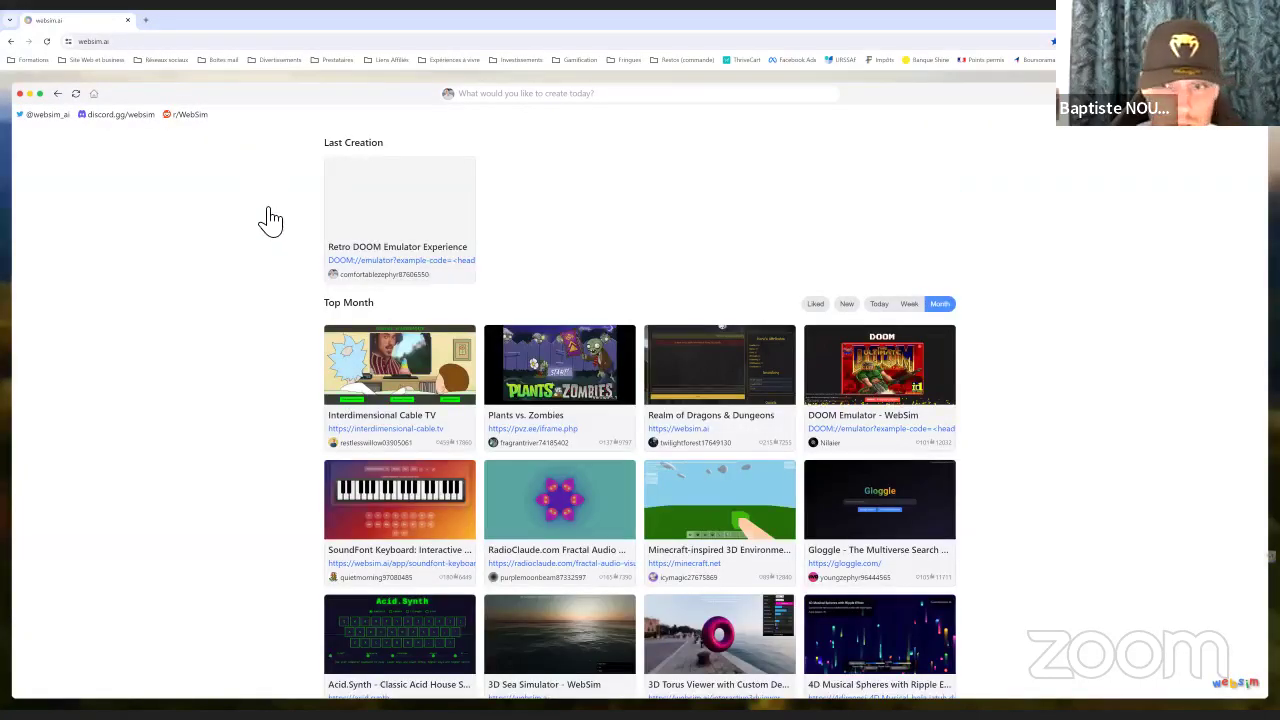
scroll(279, 182, down, 1)
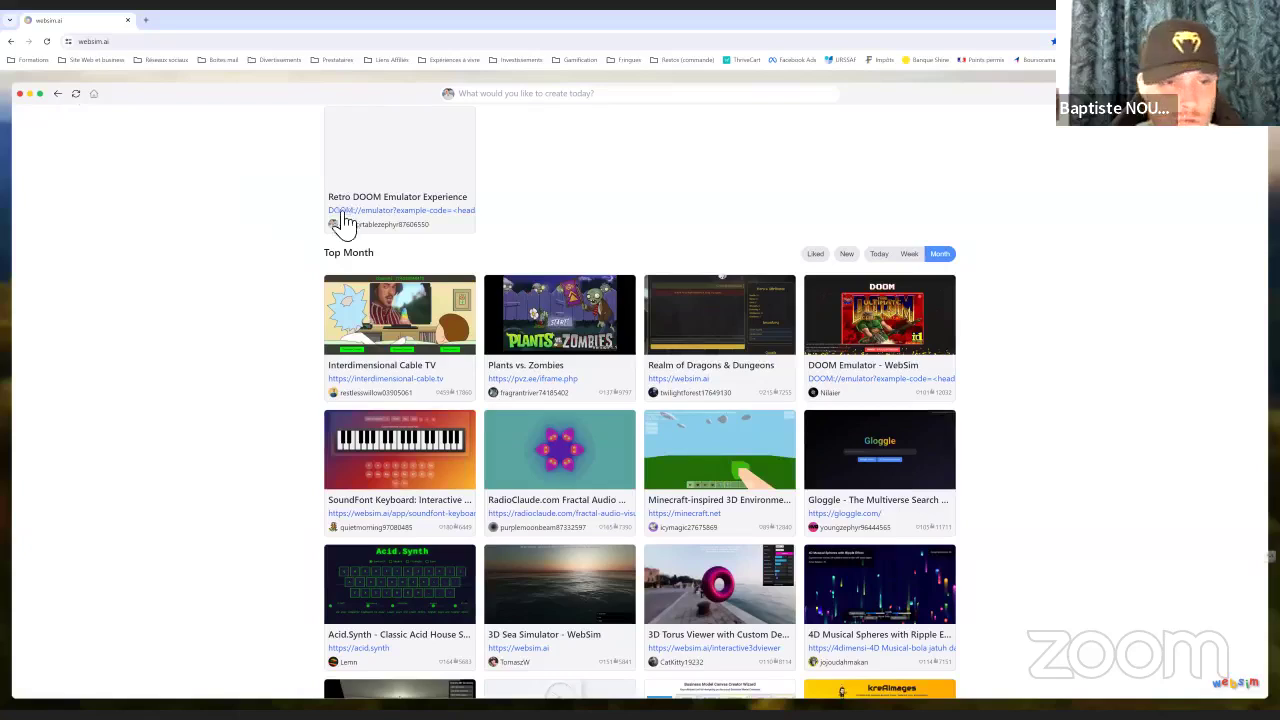
scroll(343, 222, up, 1)
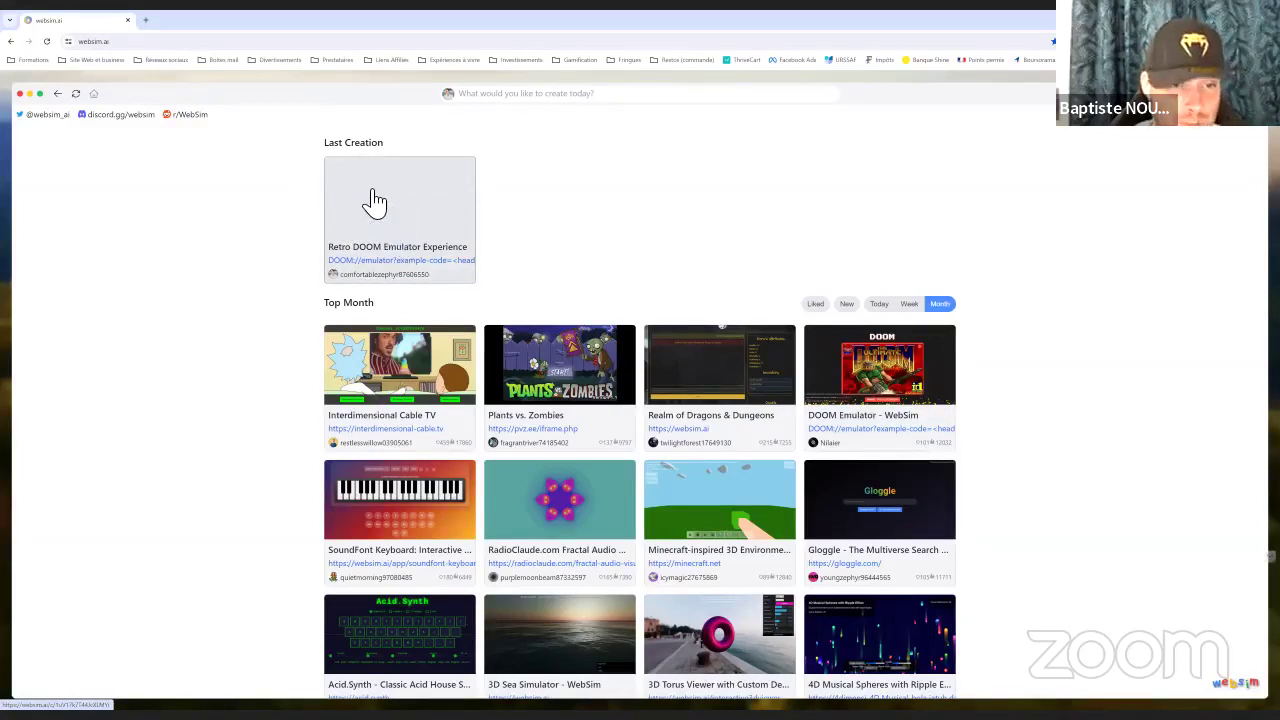
Reopen the DOOM Emulator, start the game, and show its Controls panel via the red ? icon
click(895, 362)
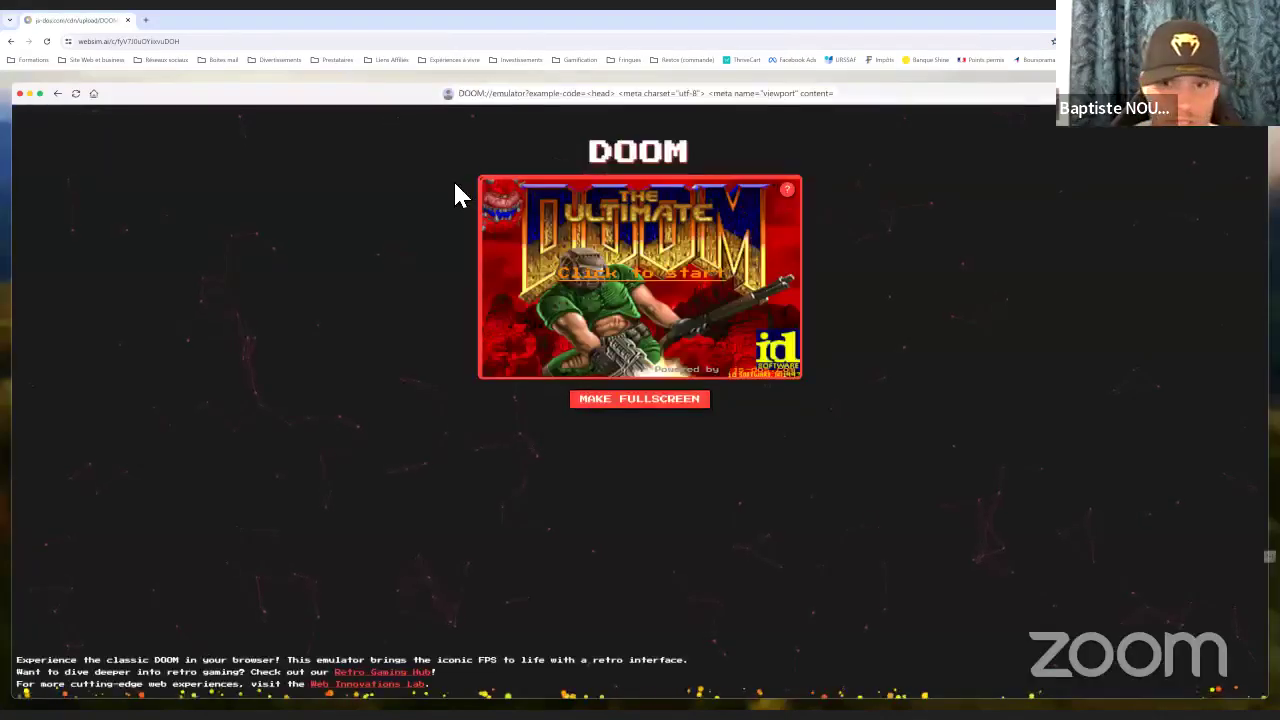
click(677, 279)
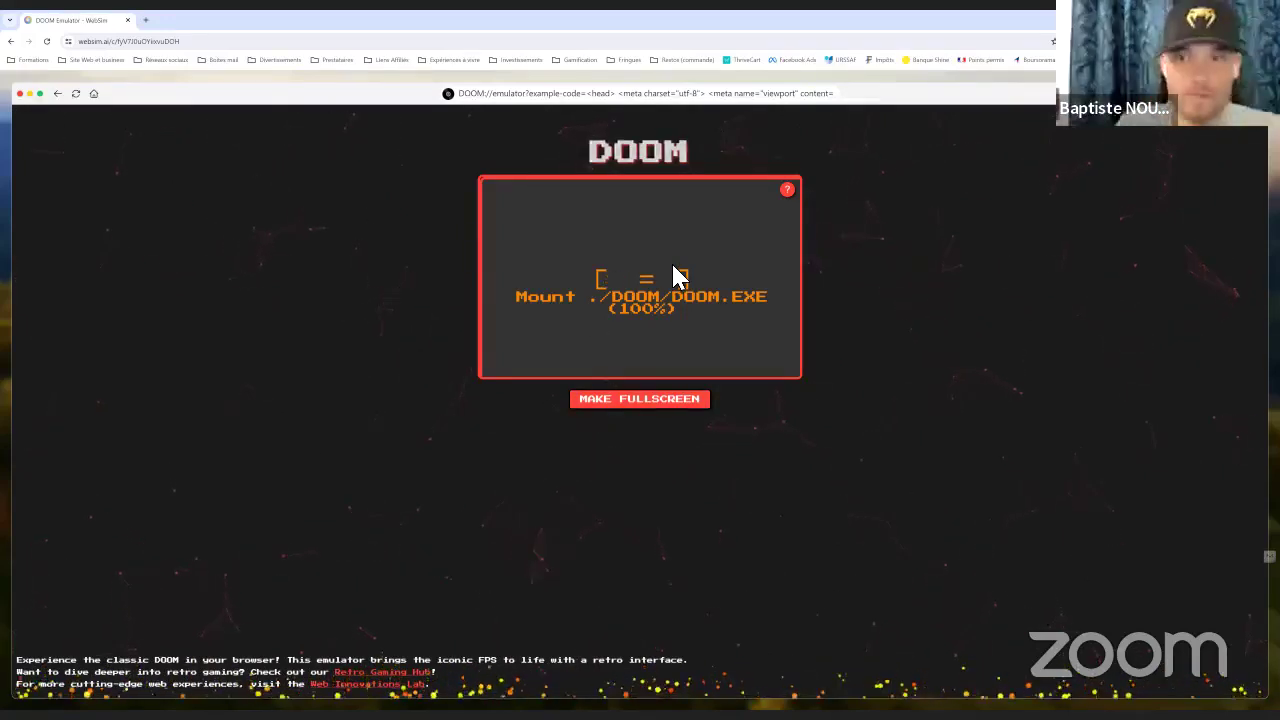
click(650, 400)
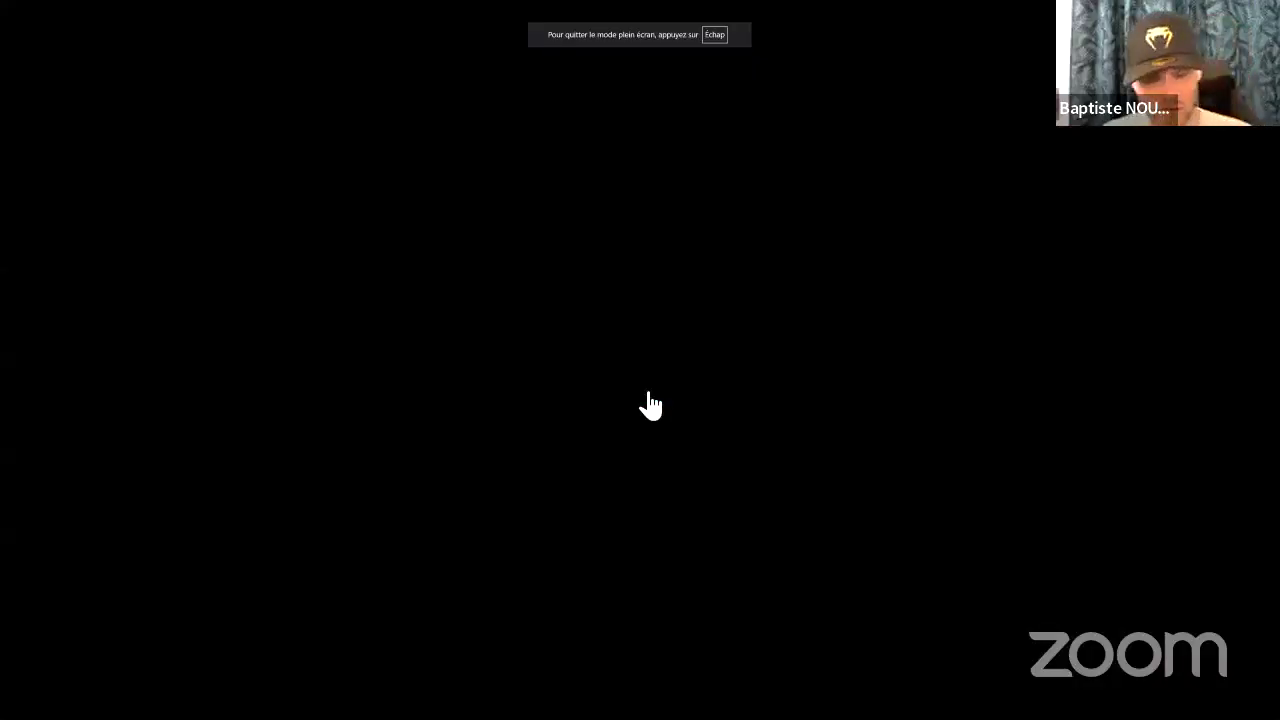
key(Escape)
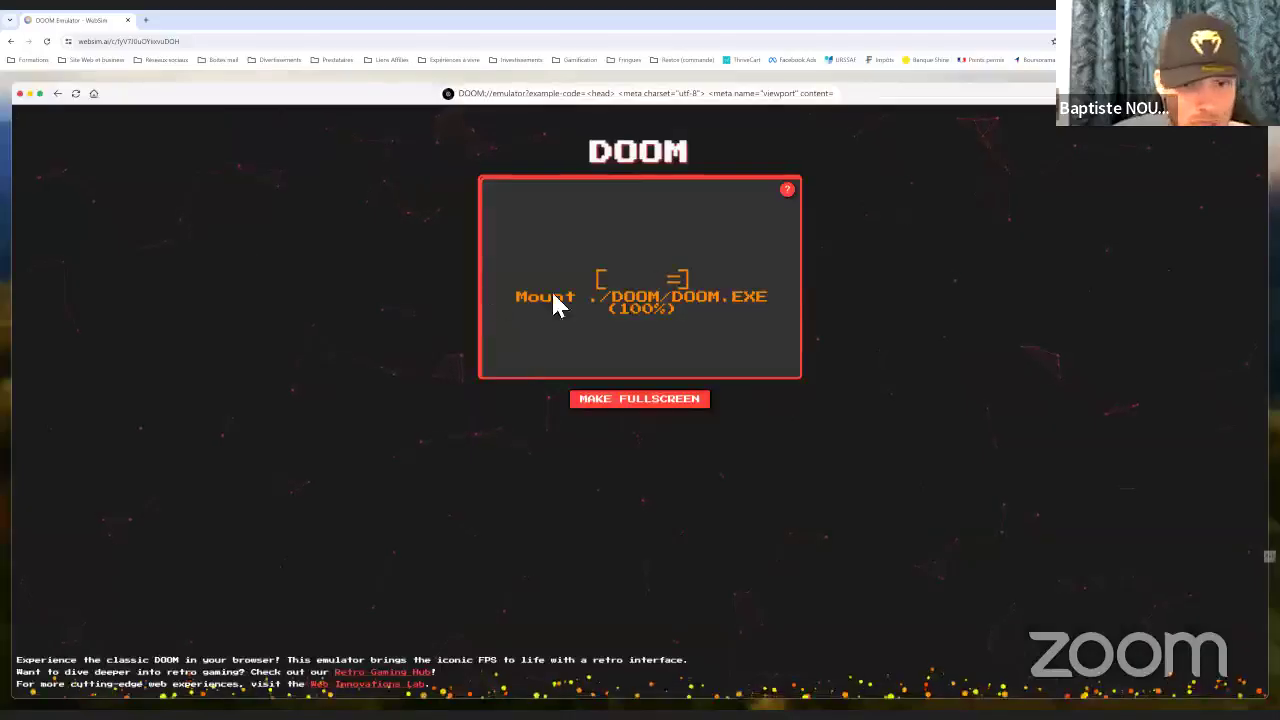
click(787, 190)
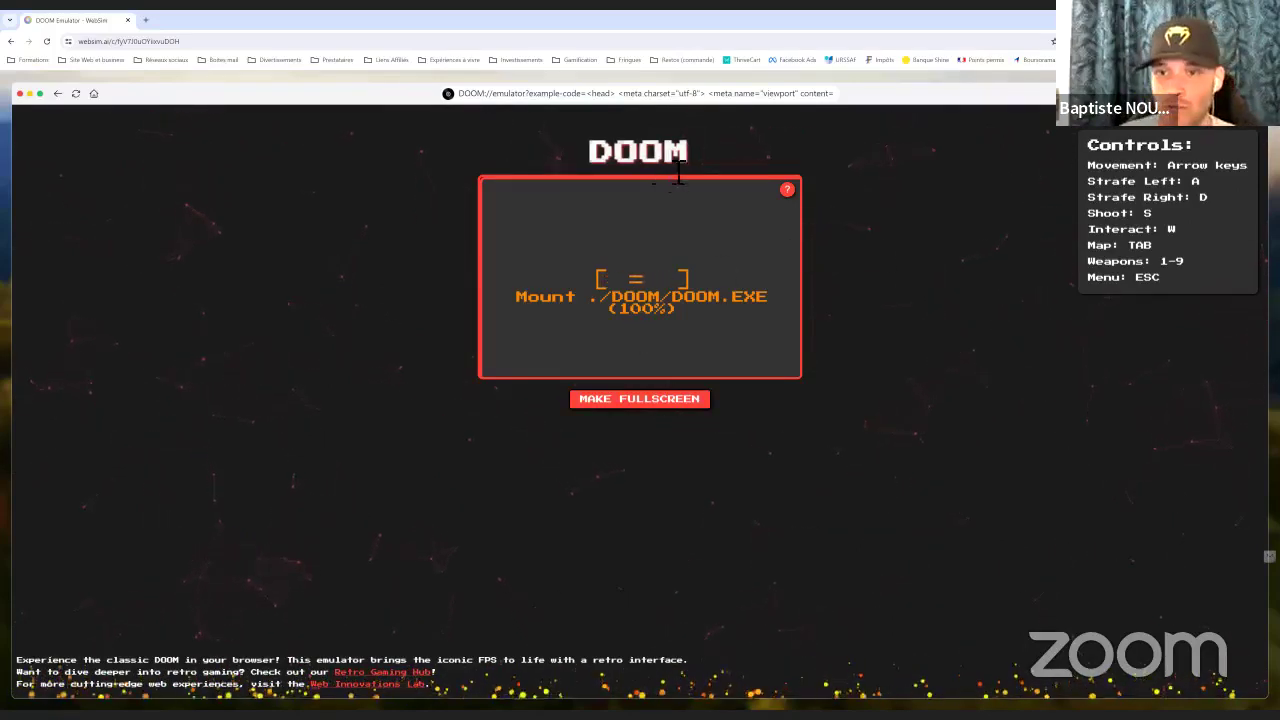
Go back to the WebSim home page and scroll down through the Top Month gallery
click(92, 95)
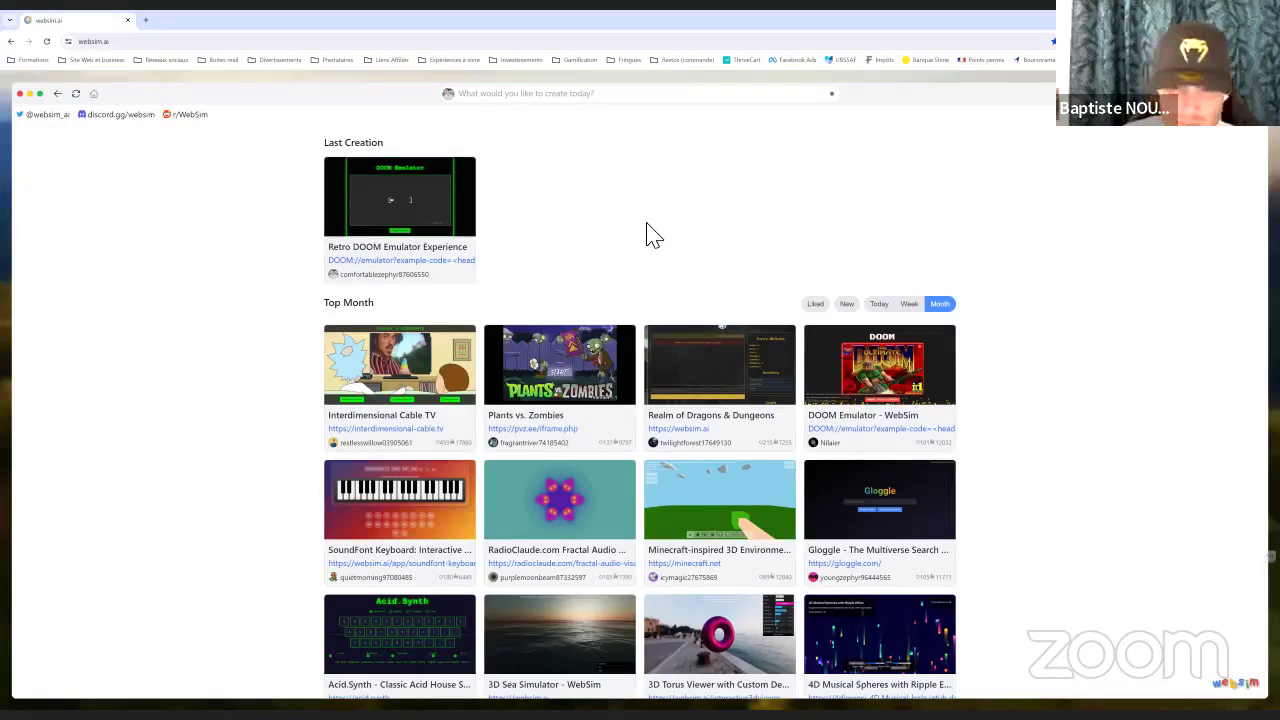
scroll(647, 233, down, 3)
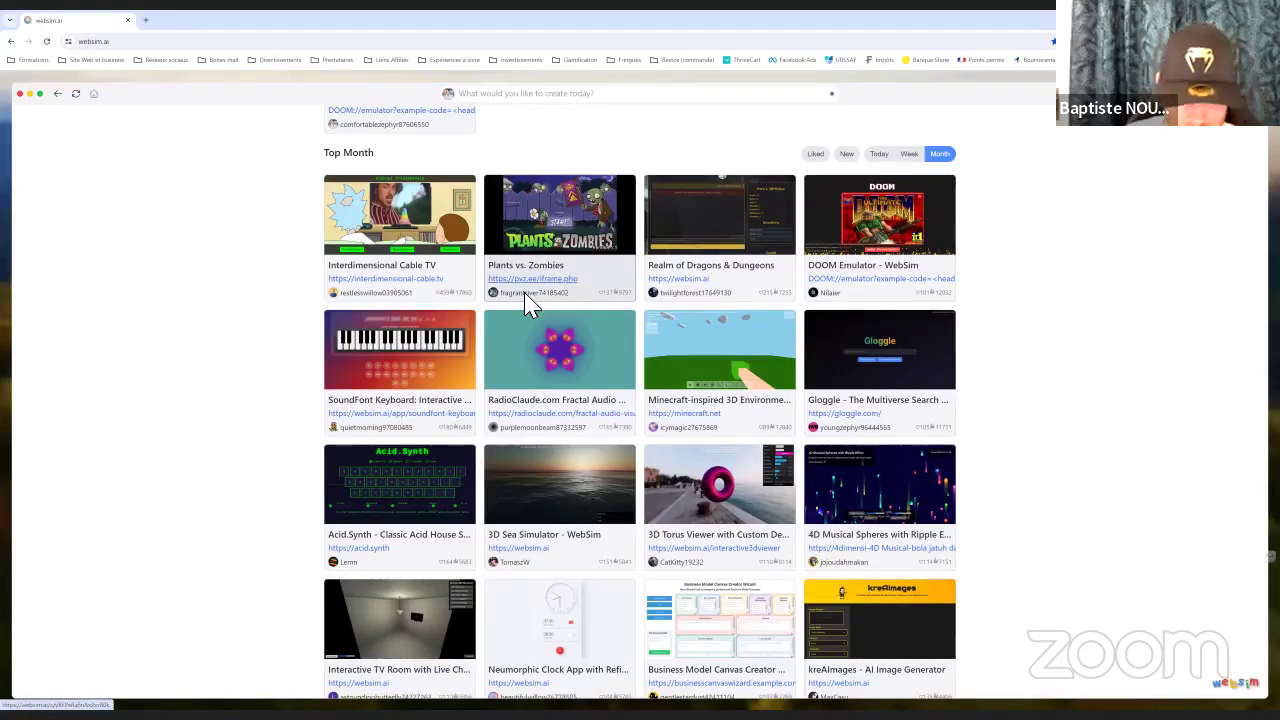
scroll(490, 340, down, 1)
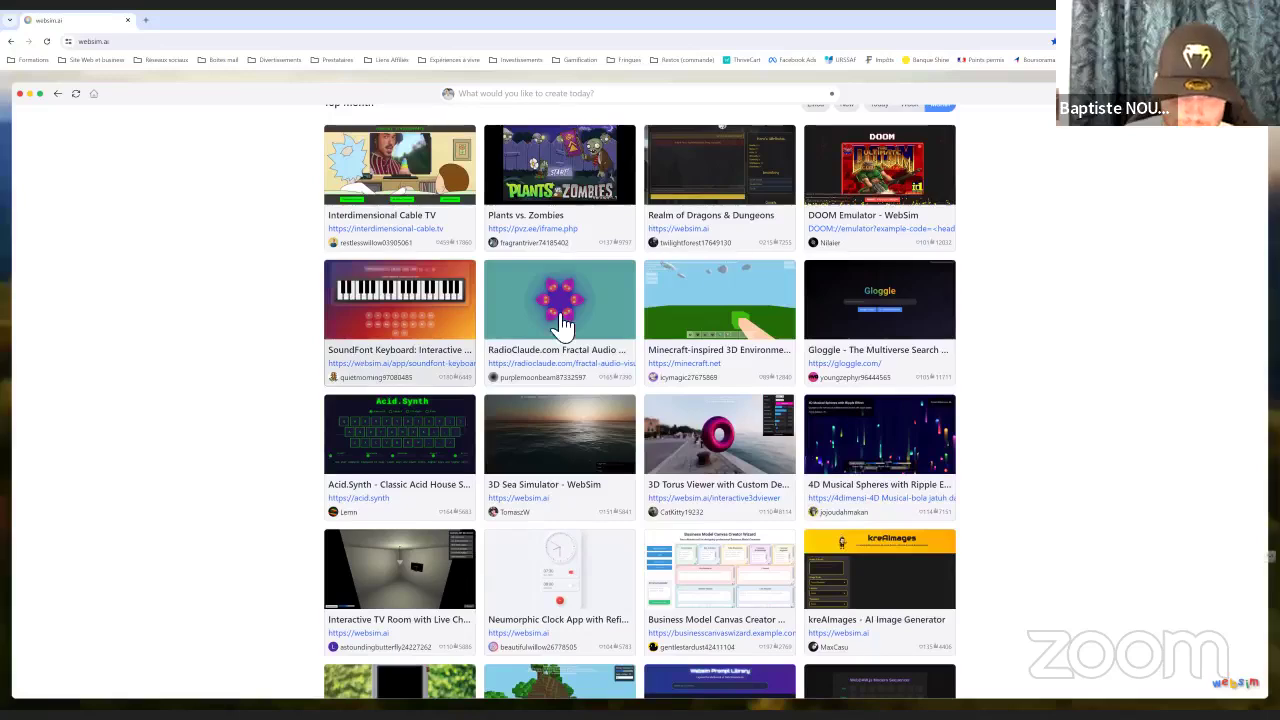
Open the 3D Sea Simulator and rotate the camera across the sunset ocean
click(531, 433)
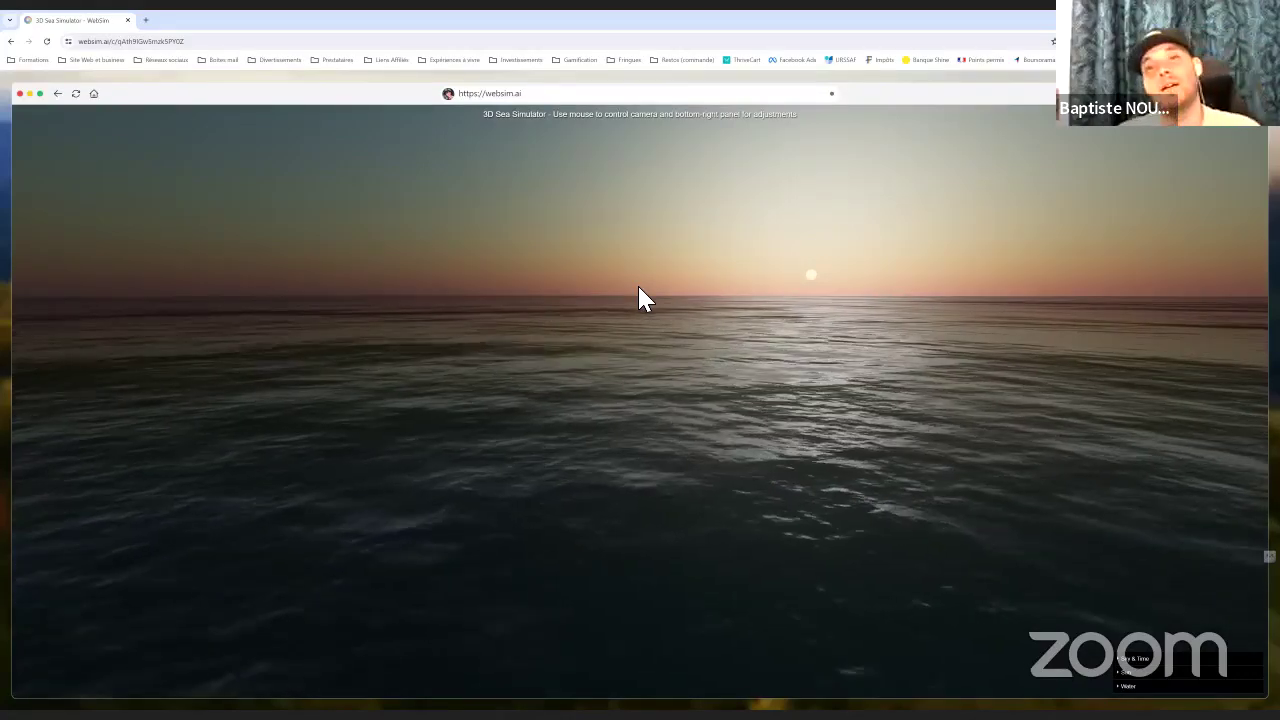
drag(826, 320, 453, 371)
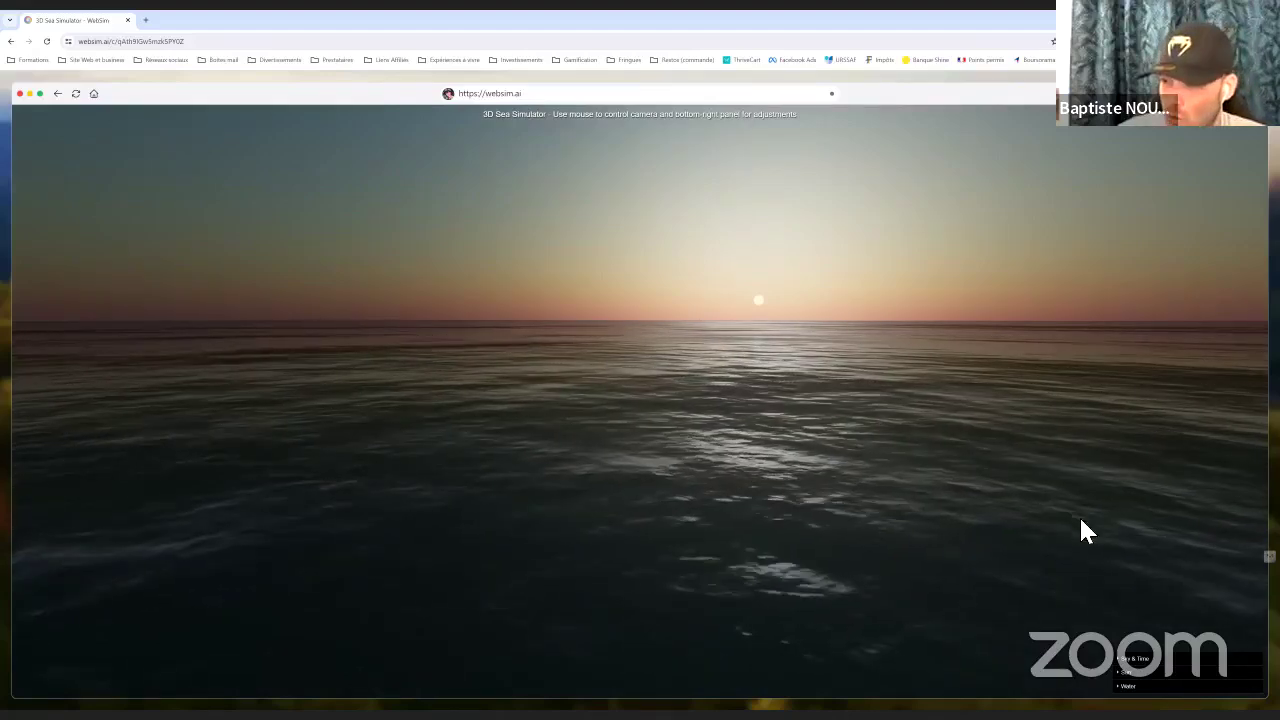
Adjust the Sky & Time Sun Elevation slider while viewing the ocean
click(1121, 670)
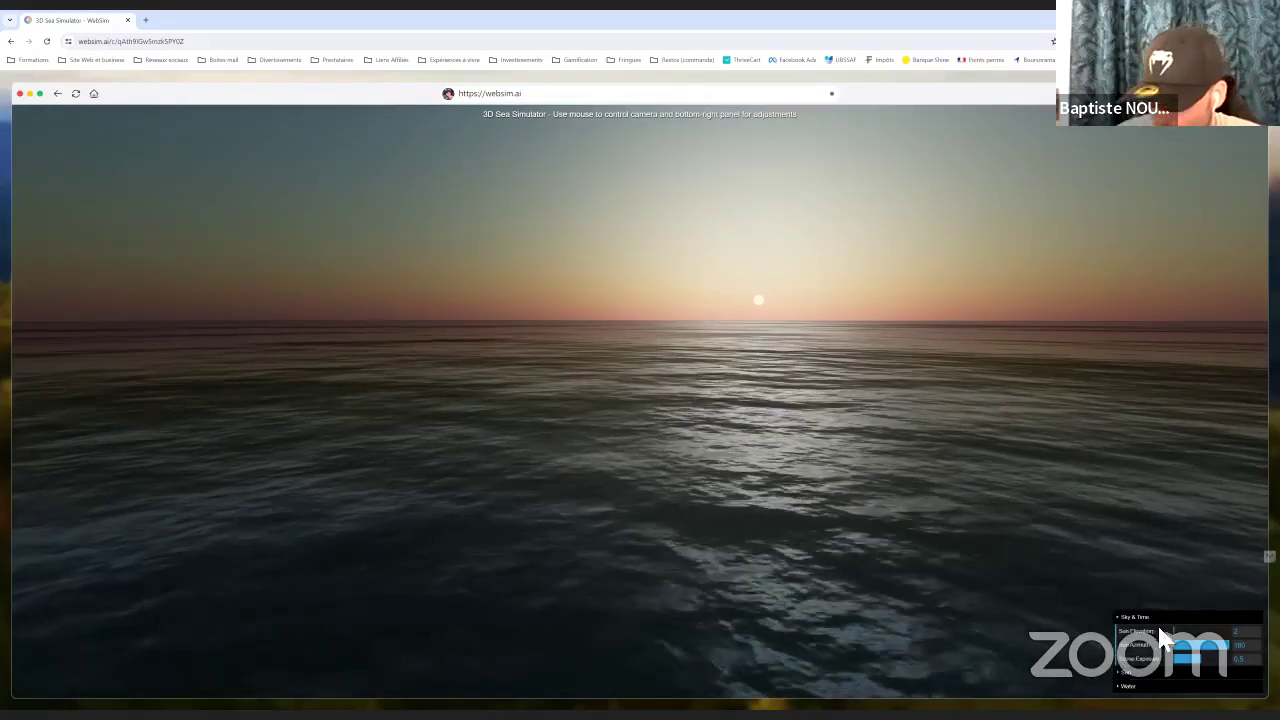
drag(1174, 632, 1166, 632)
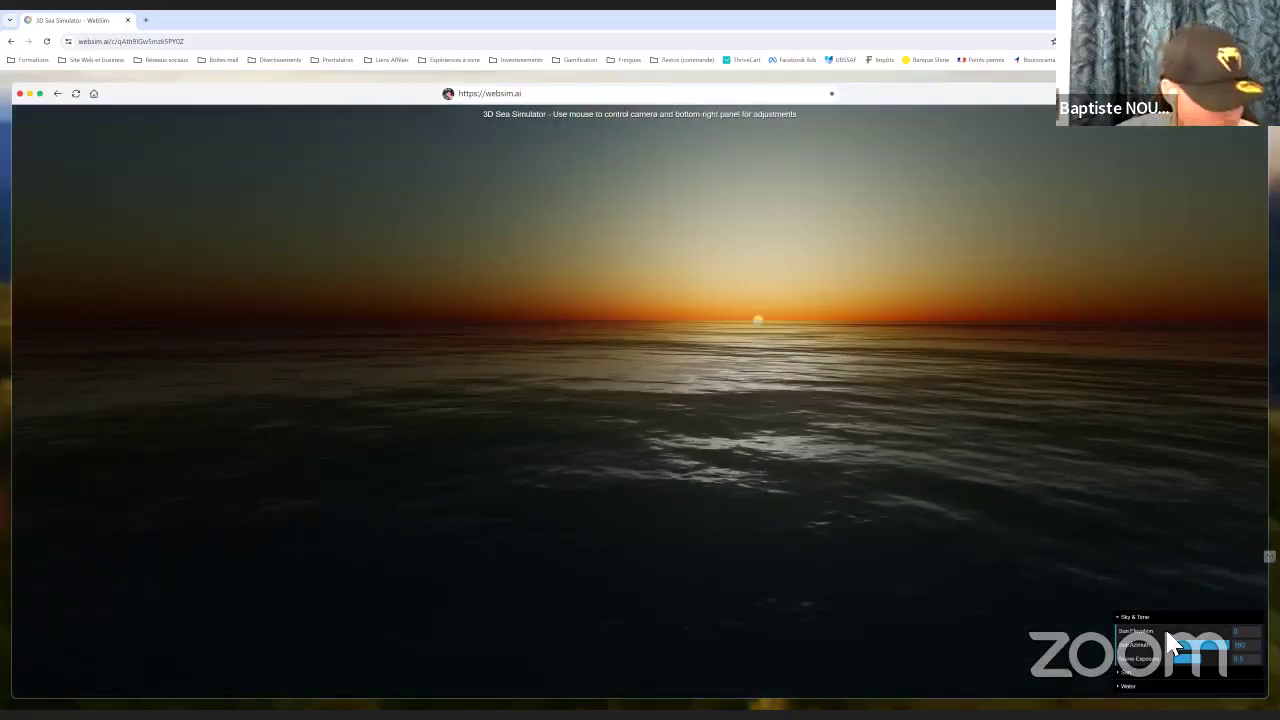
drag(941, 467, 971, 446)
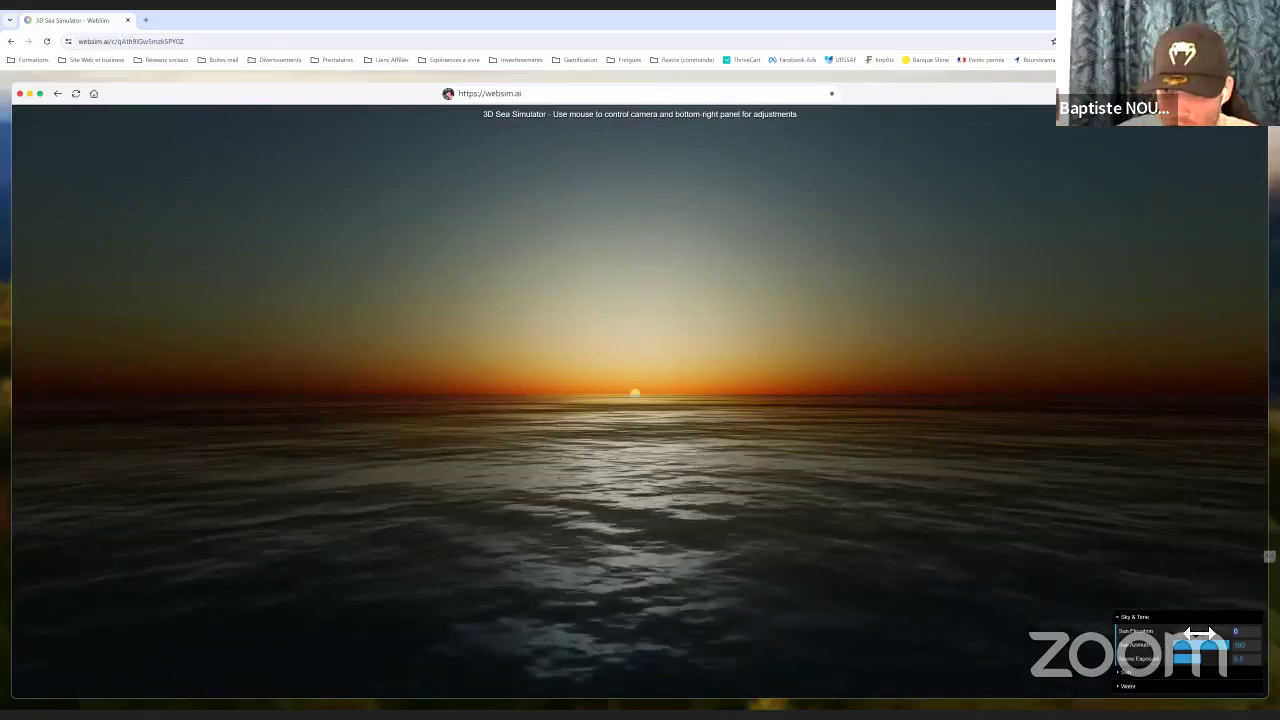
click(1190, 634)
drag(1190, 634, 1229, 657)
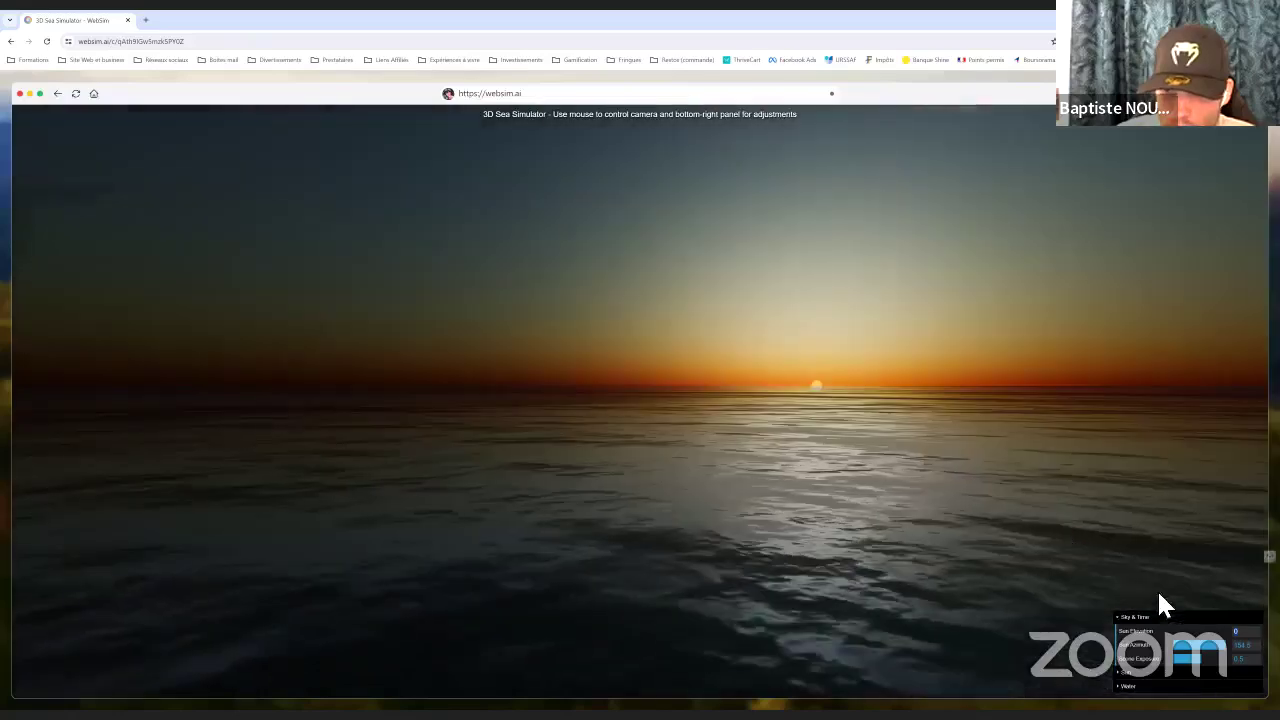
Set Scene Exposure to about 0.23 and max out the Sun slider for a brighter reflection
drag(1203, 661, 1185, 664)
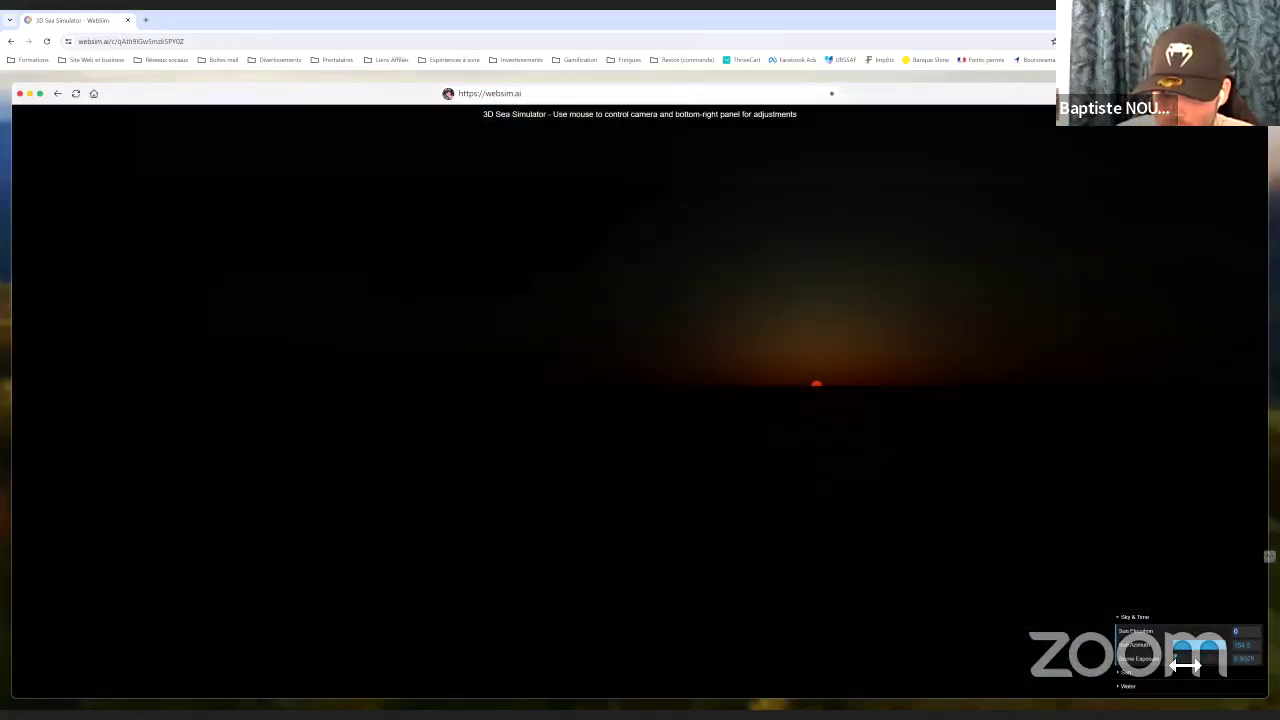
drag(1185, 665, 1196, 665)
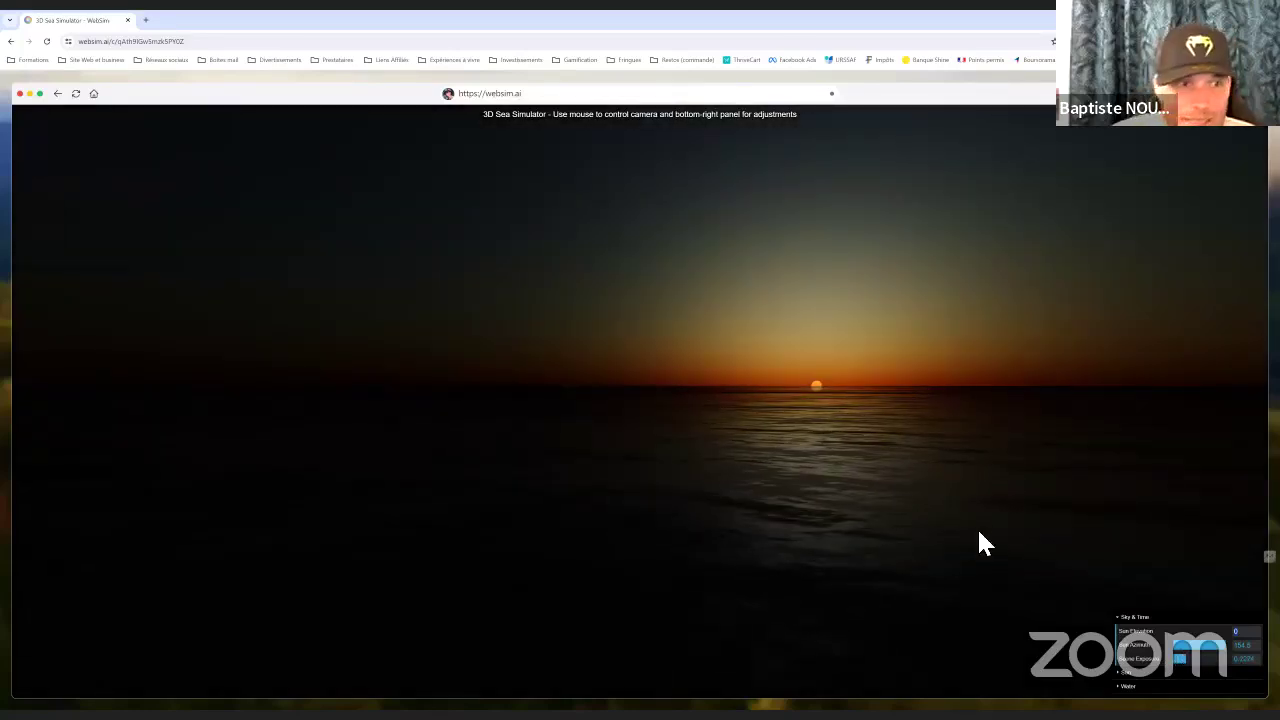
drag(929, 514, 985, 502)
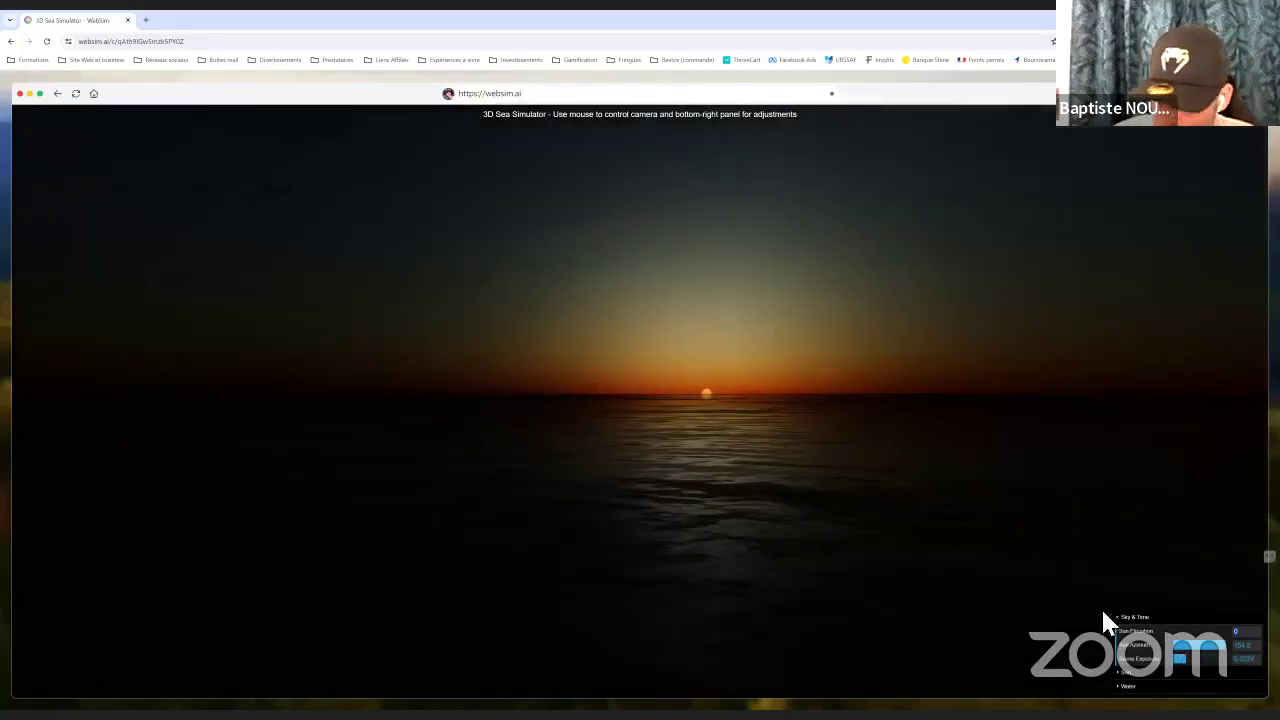
click(1130, 672)
drag(1193, 675, 1200, 672)
Raise Wave Intensity, orbit around the sunset sea, then return to the WebSim home gallery
click(1128, 686)
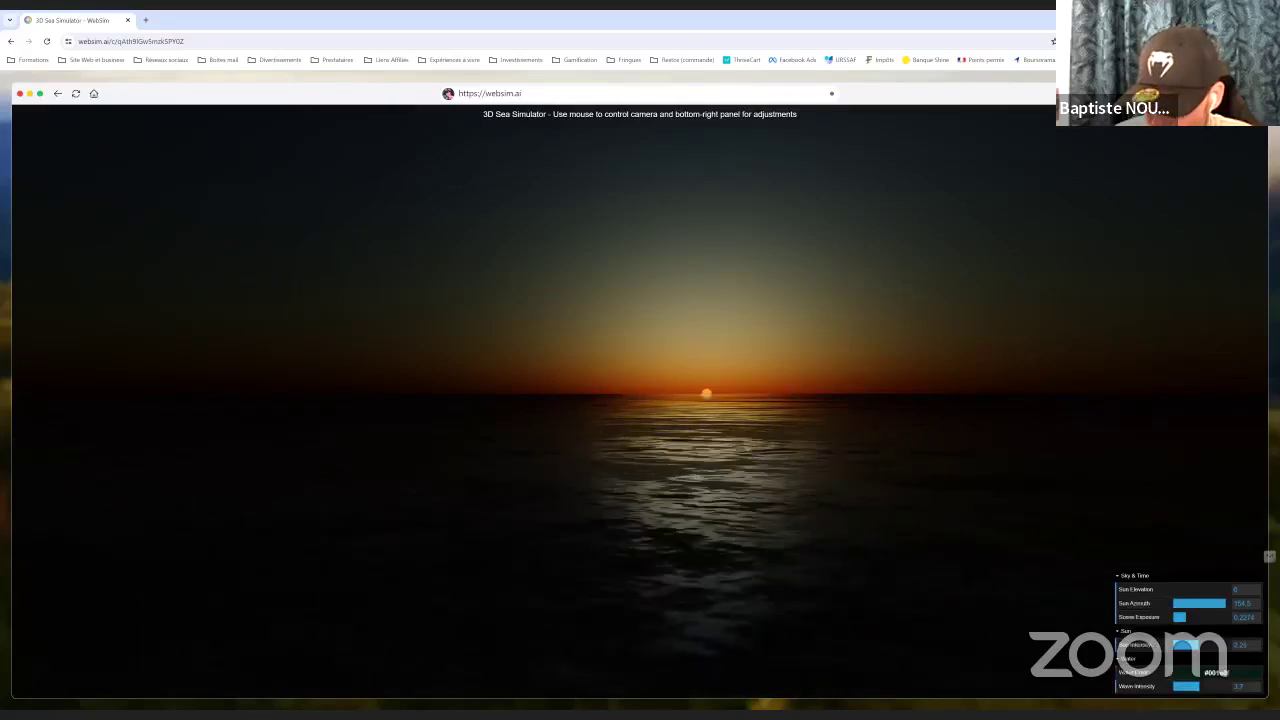
drag(1198, 686, 1228, 686)
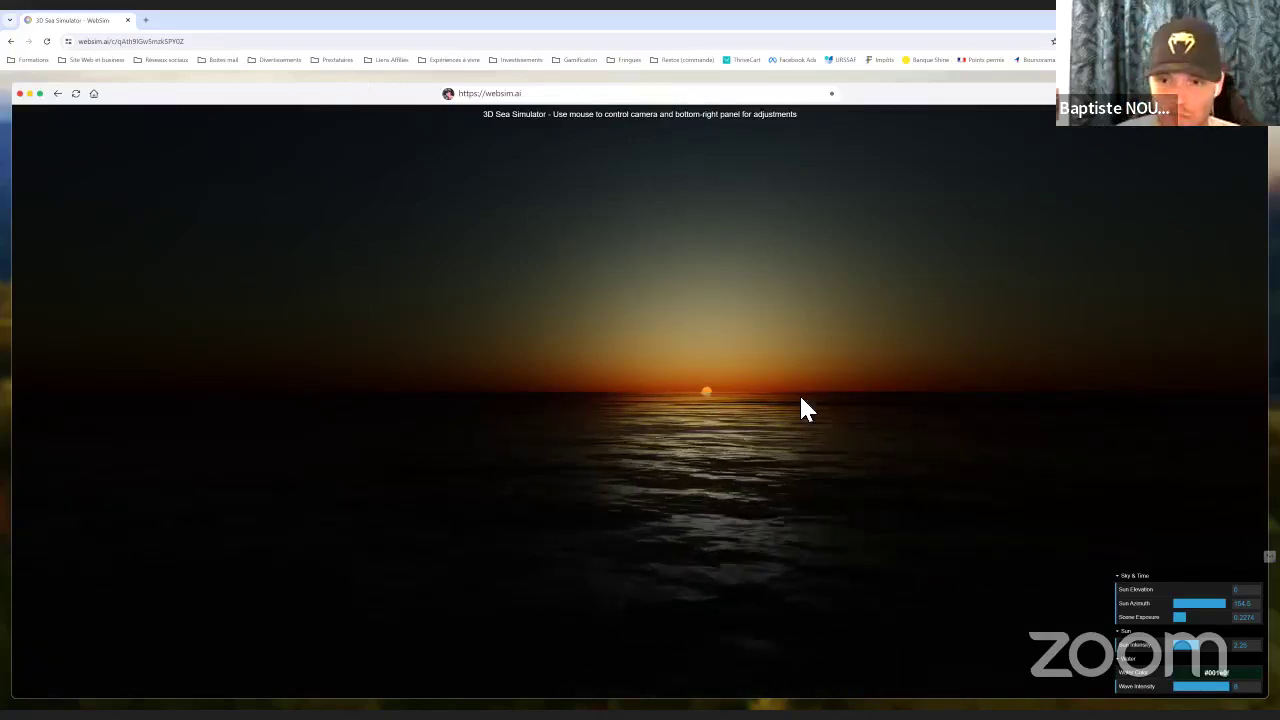
drag(800, 398, 242, 376)
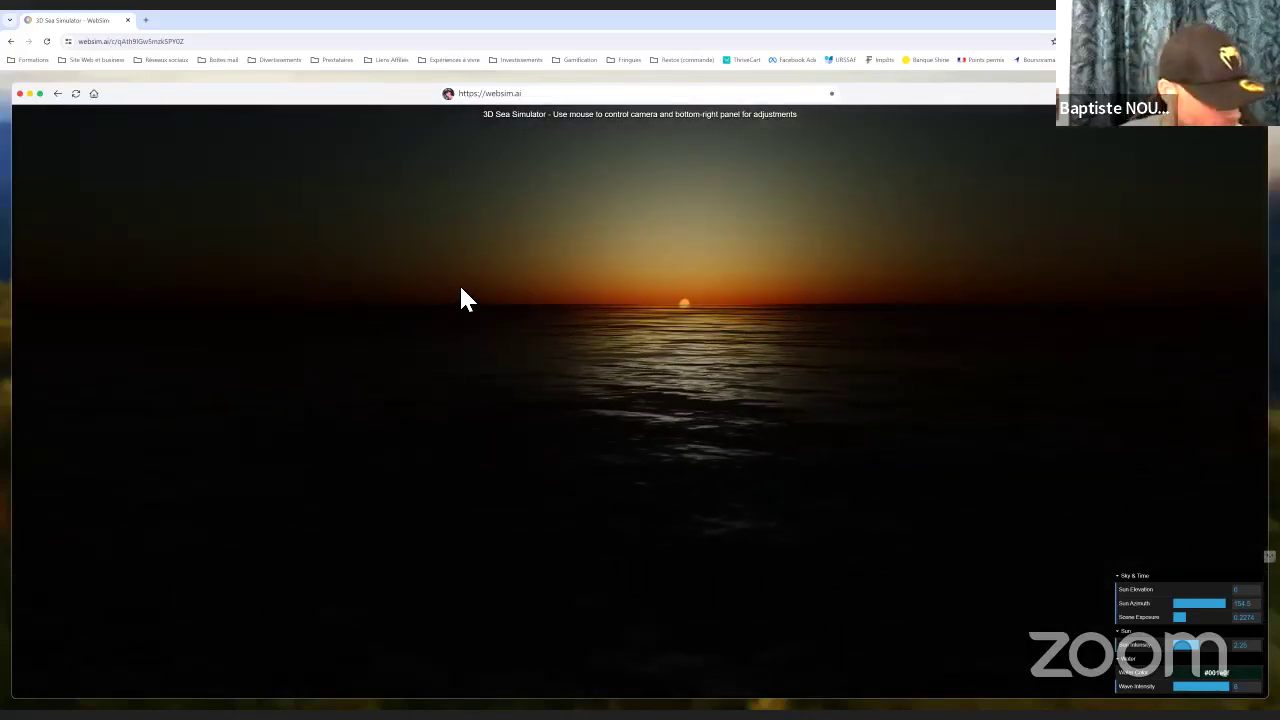
drag(589, 327, 538, 266)
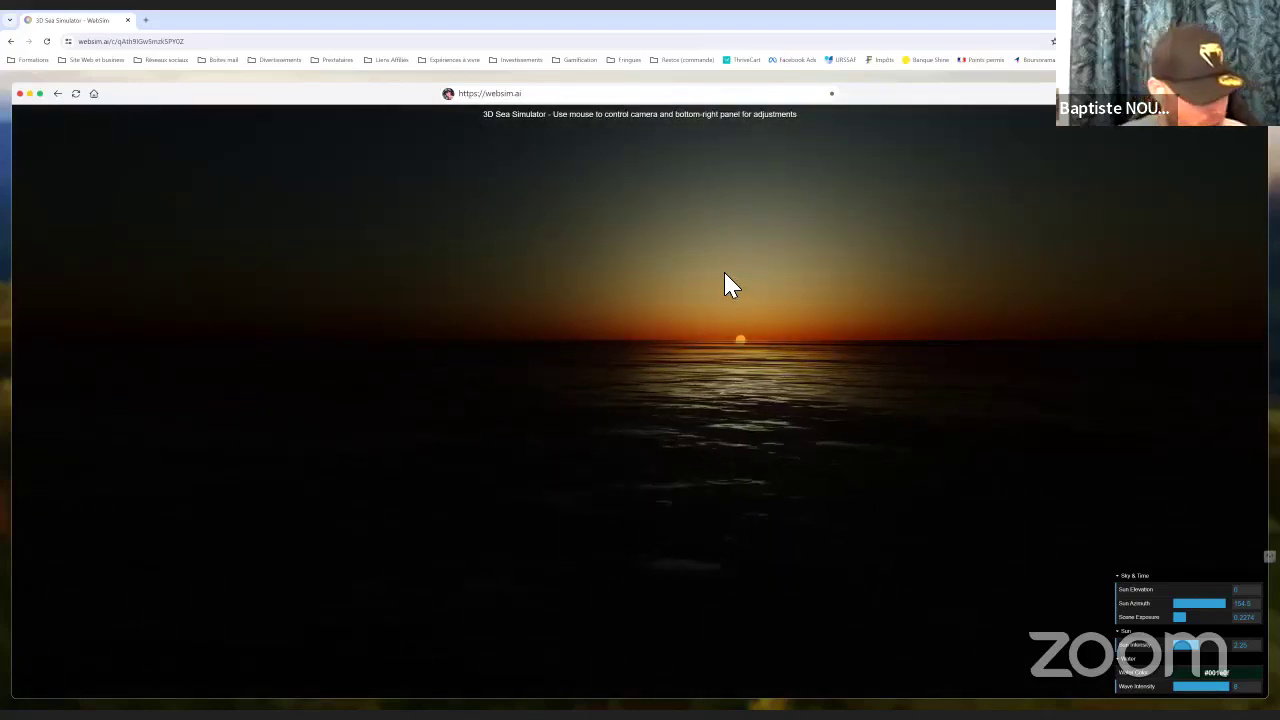
drag(721, 328, 669, 323)
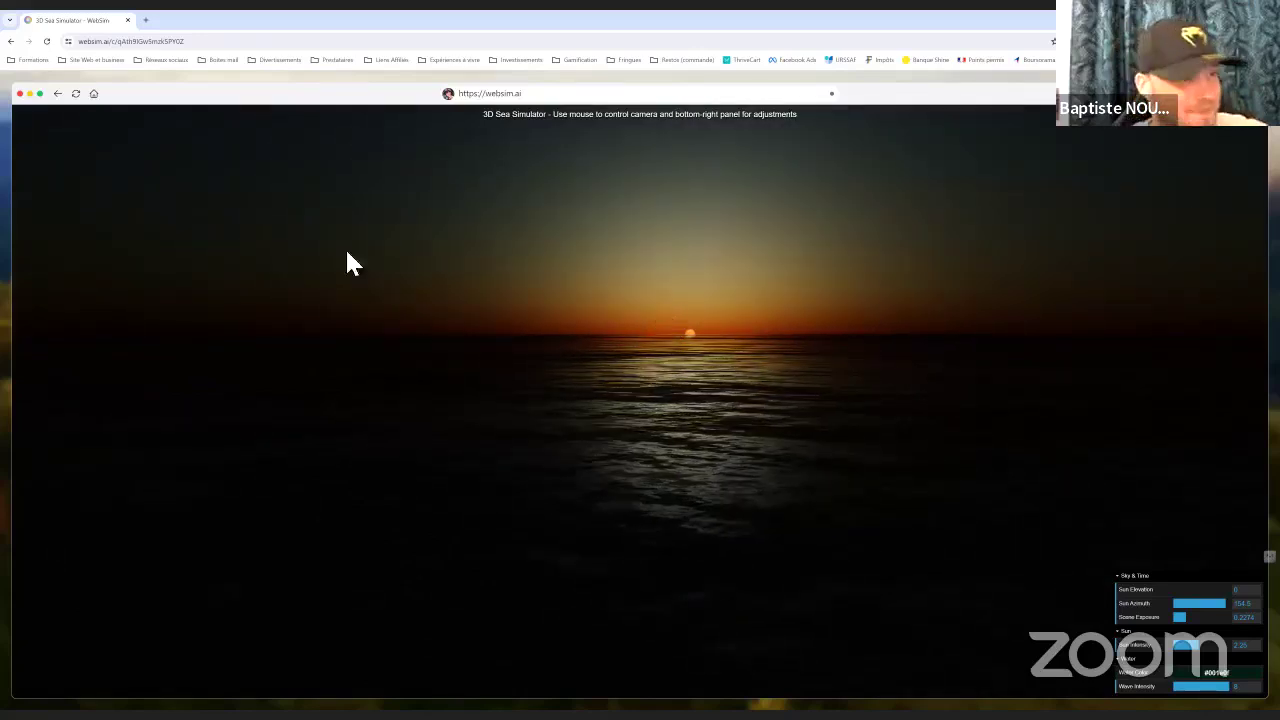
click(93, 93)
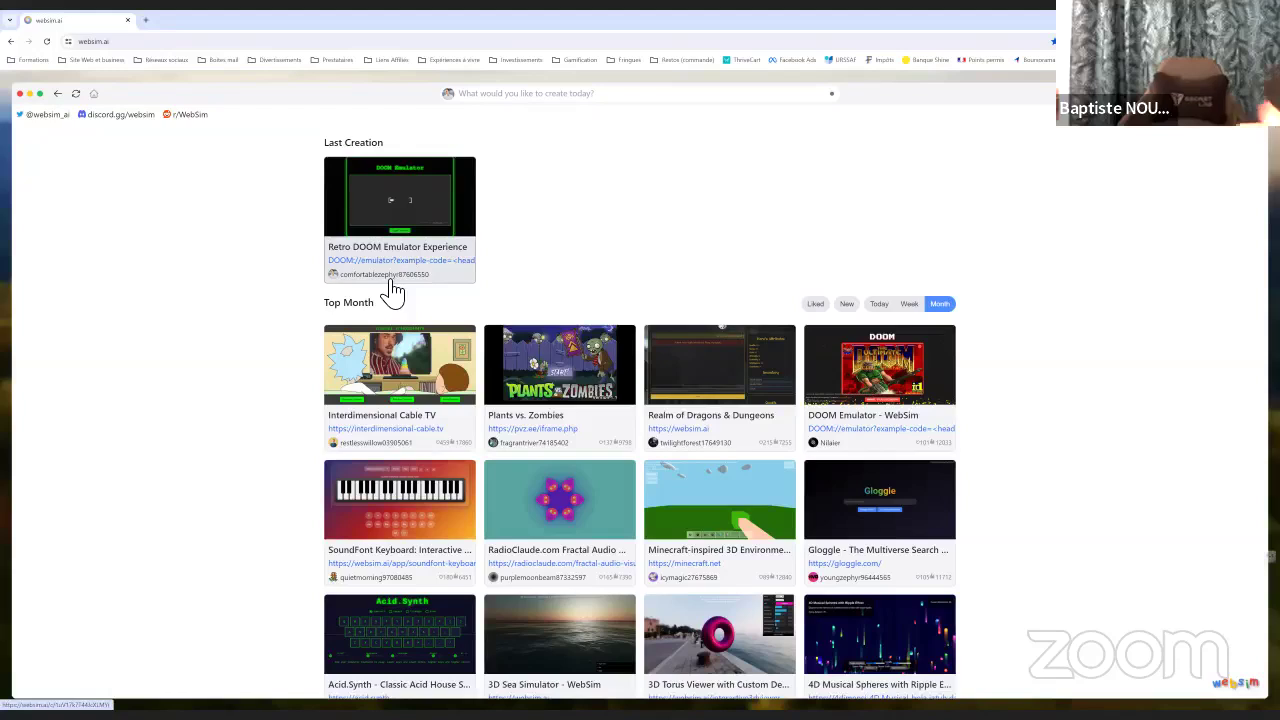
Write a French prompt requesting a journey game that helps entrepreneurs know themselves better
click(540, 95)
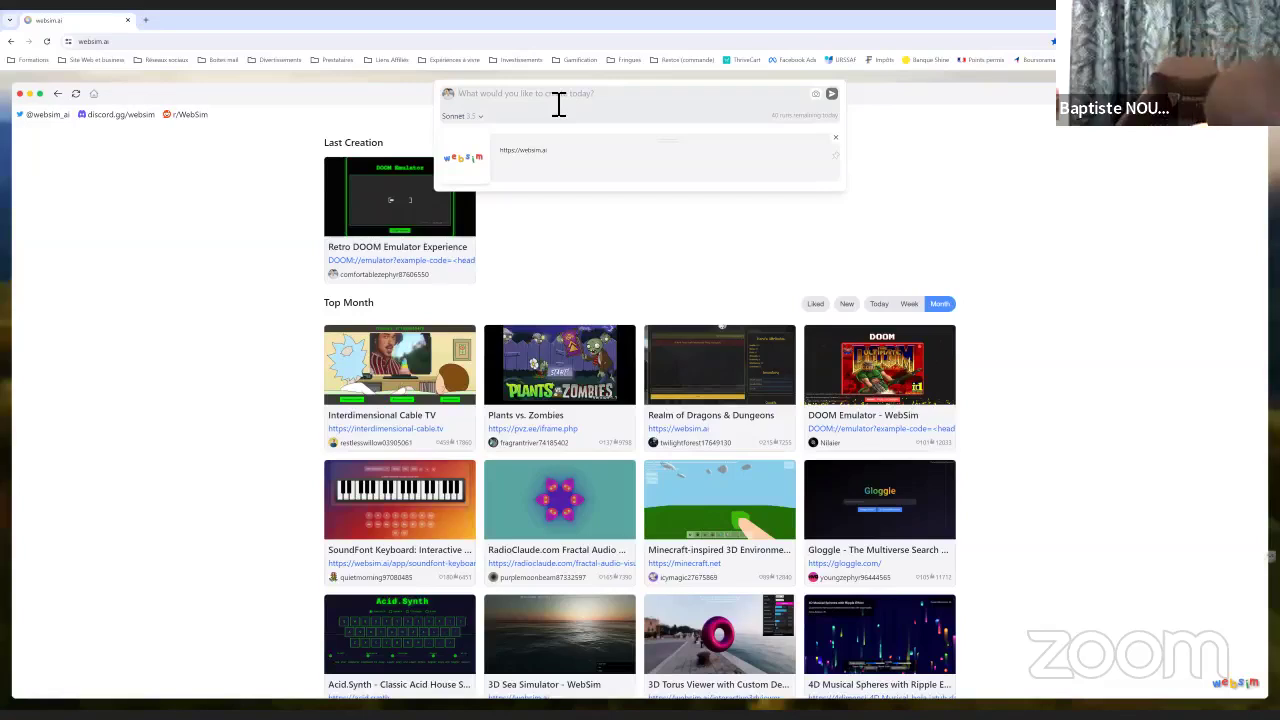
text(cr)
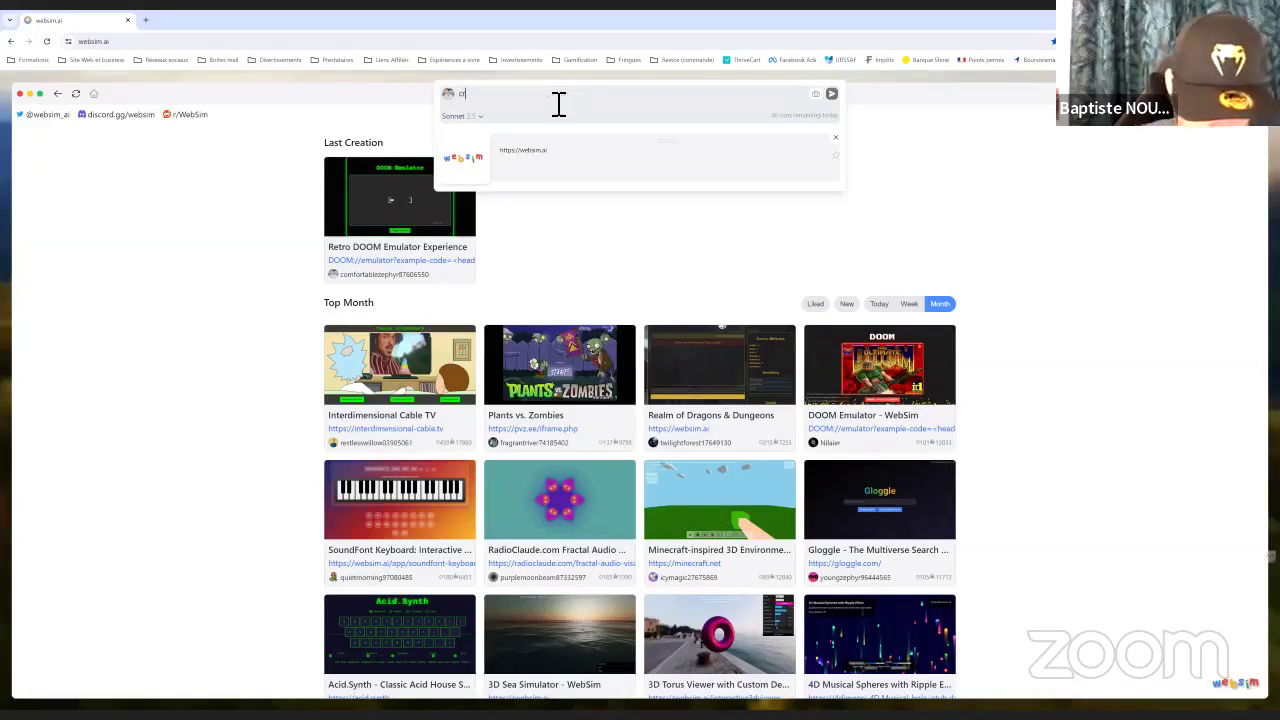
key(BackSpace)
text(l)
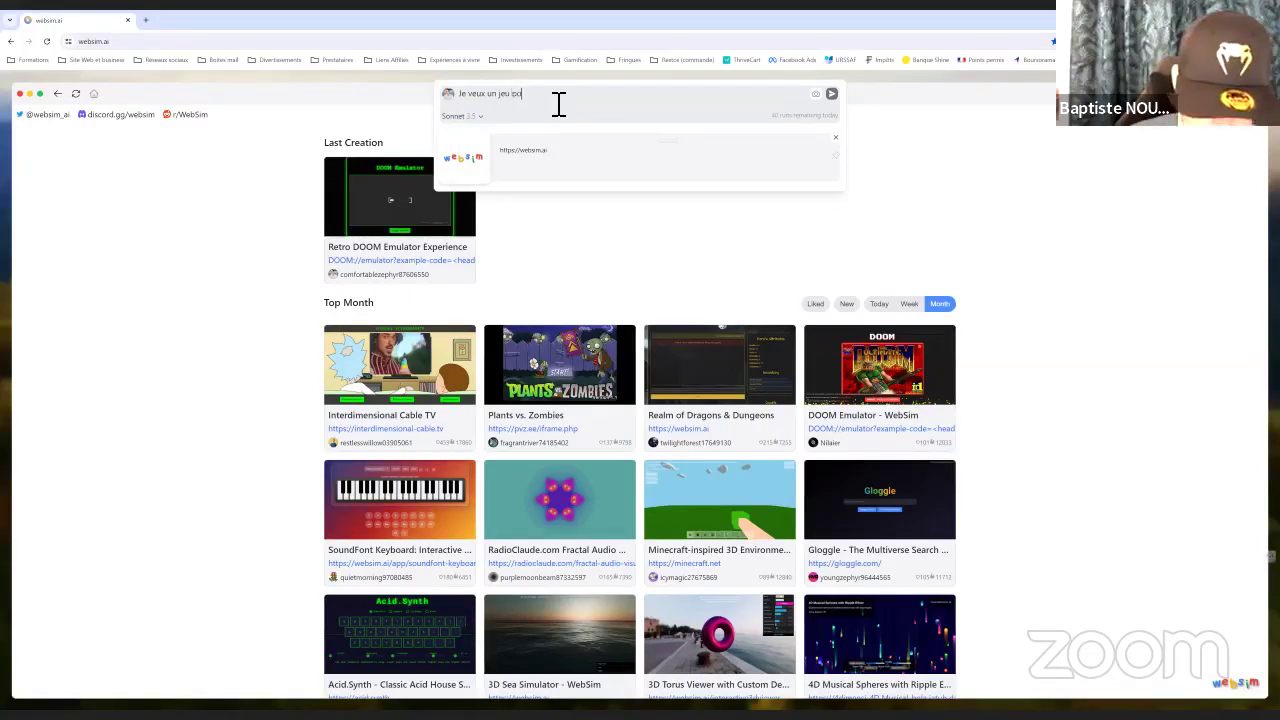
text(pour les entrepreneurs en mode parcou)
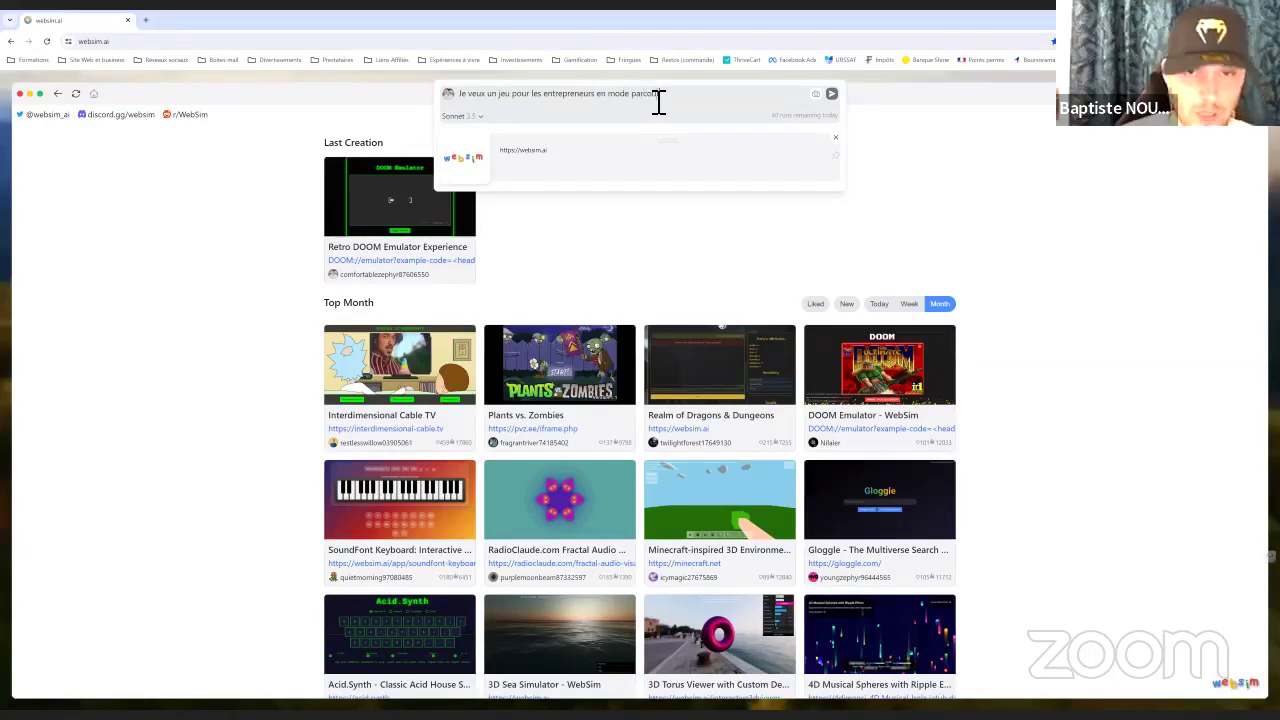
text(r qu'i)
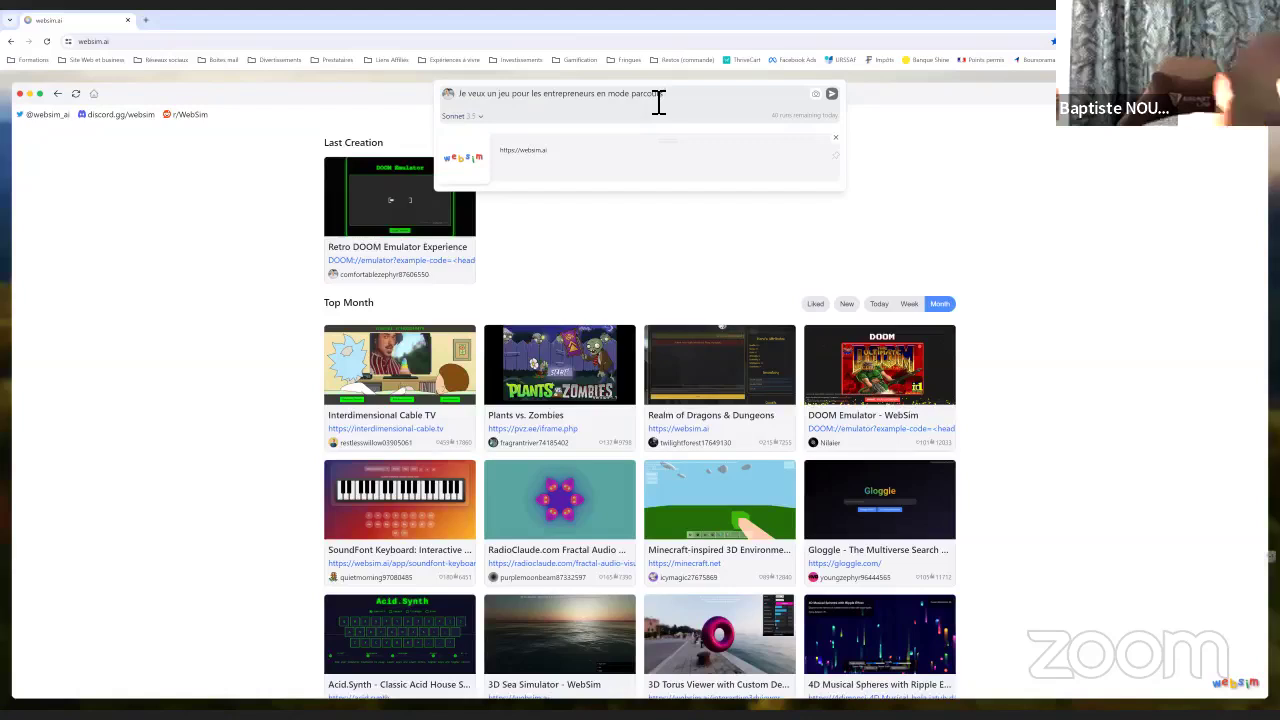
text(ls se connaissent mieux)
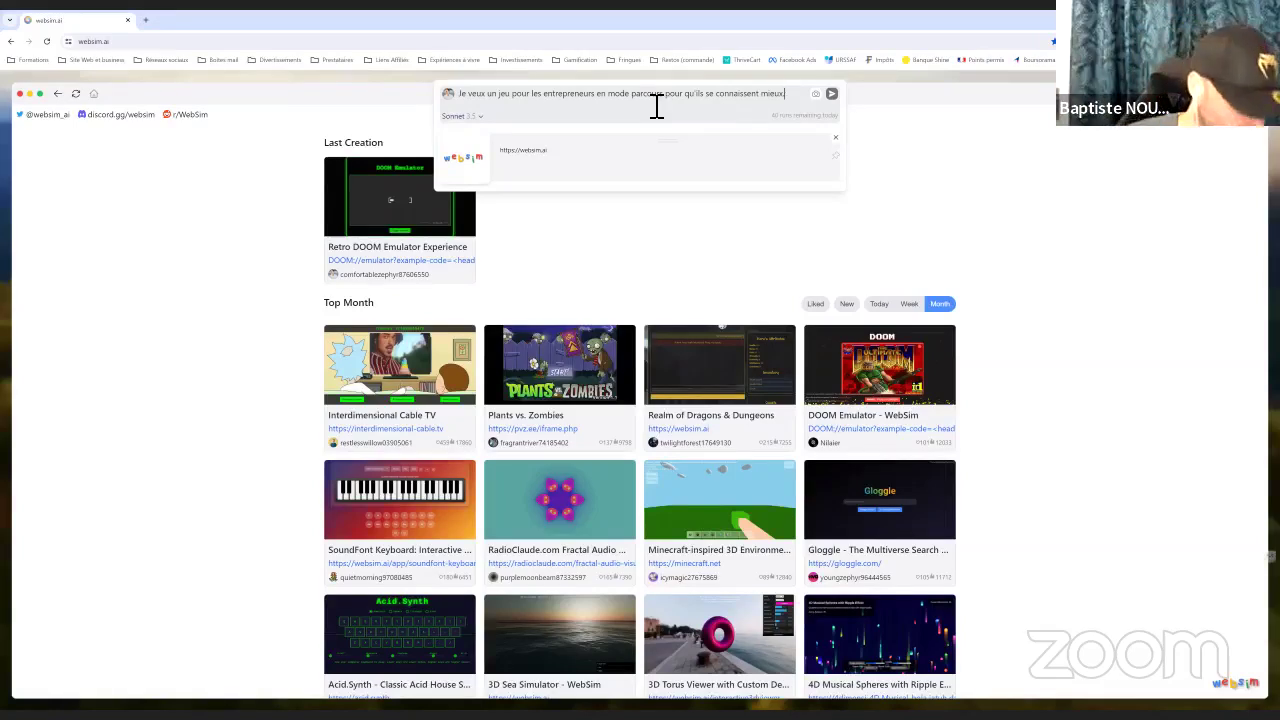
text(.)
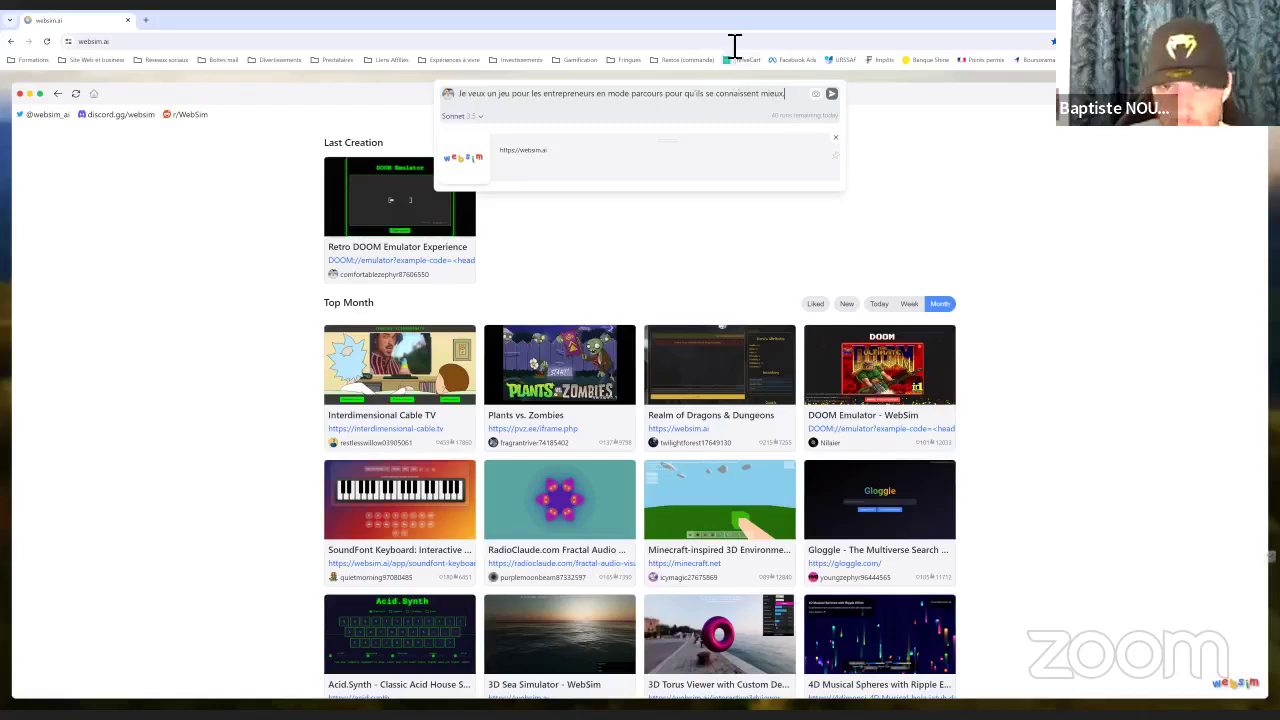
Generate the Entrepreneur's Journey quiz and answer every question to reach the profile result
click(831, 94)
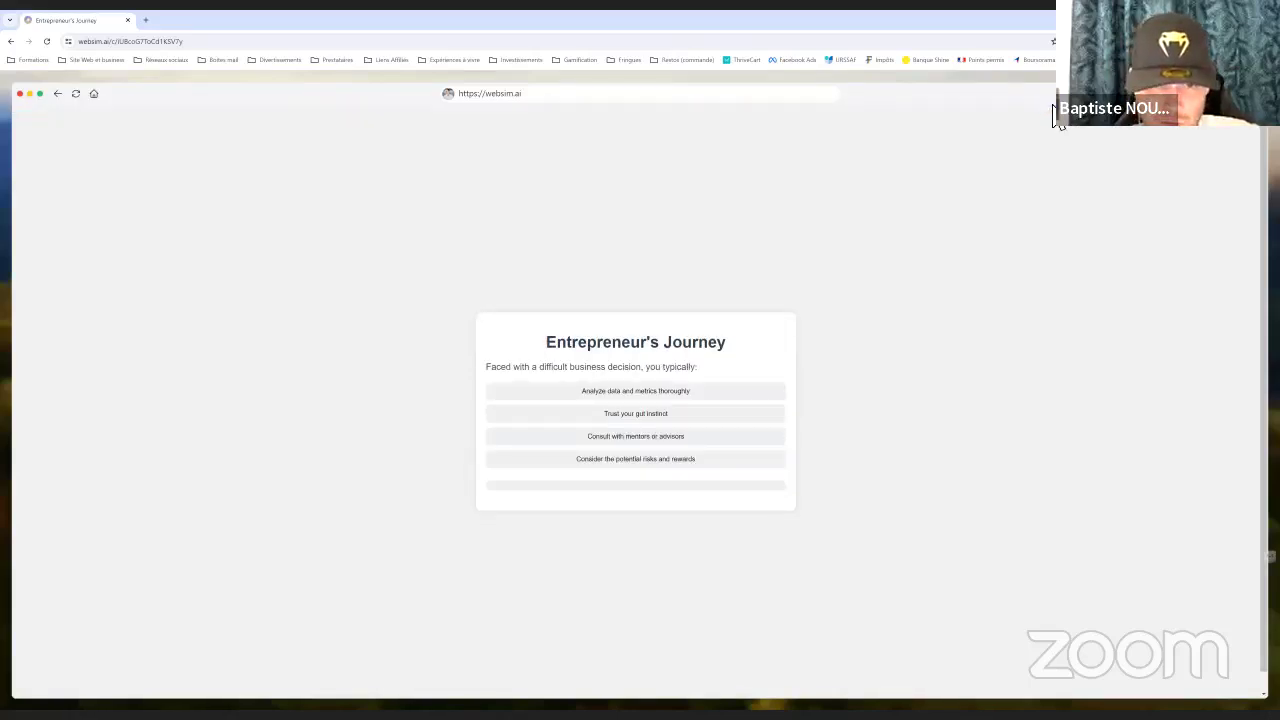
click(612, 391)
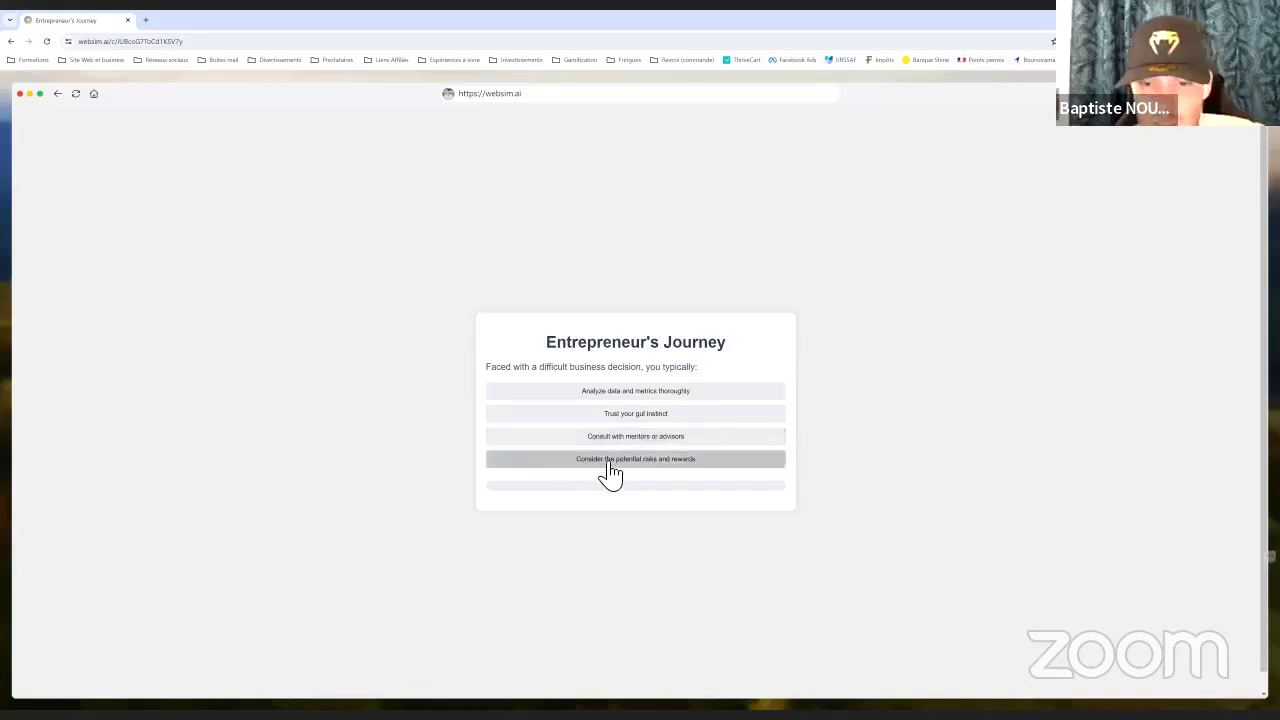
click(636, 462)
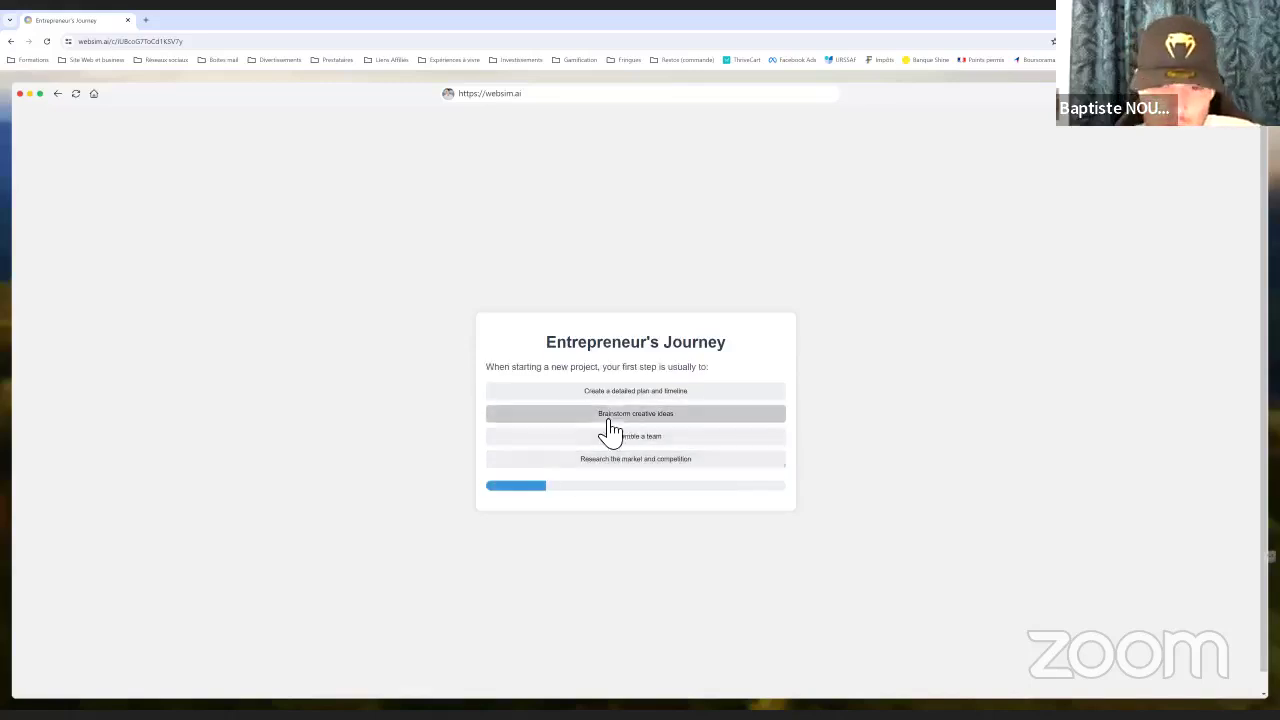
click(587, 420)
click(638, 444)
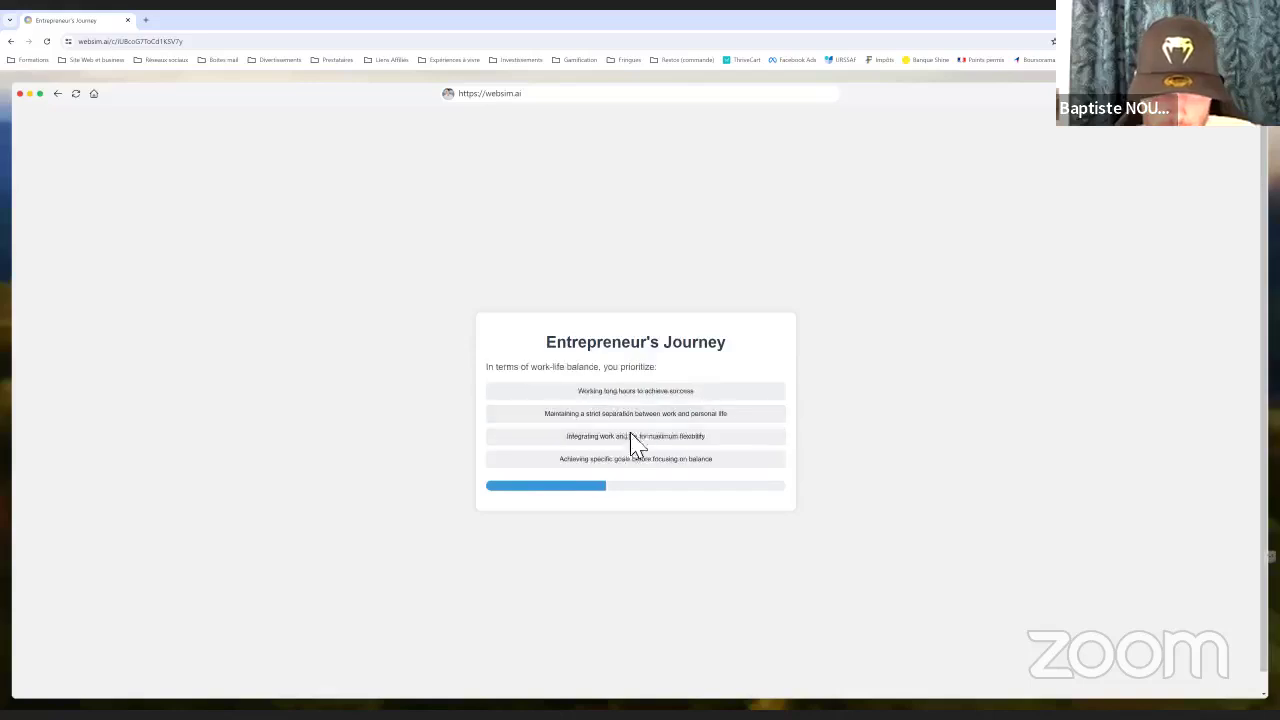
click(626, 411)
click(624, 418)
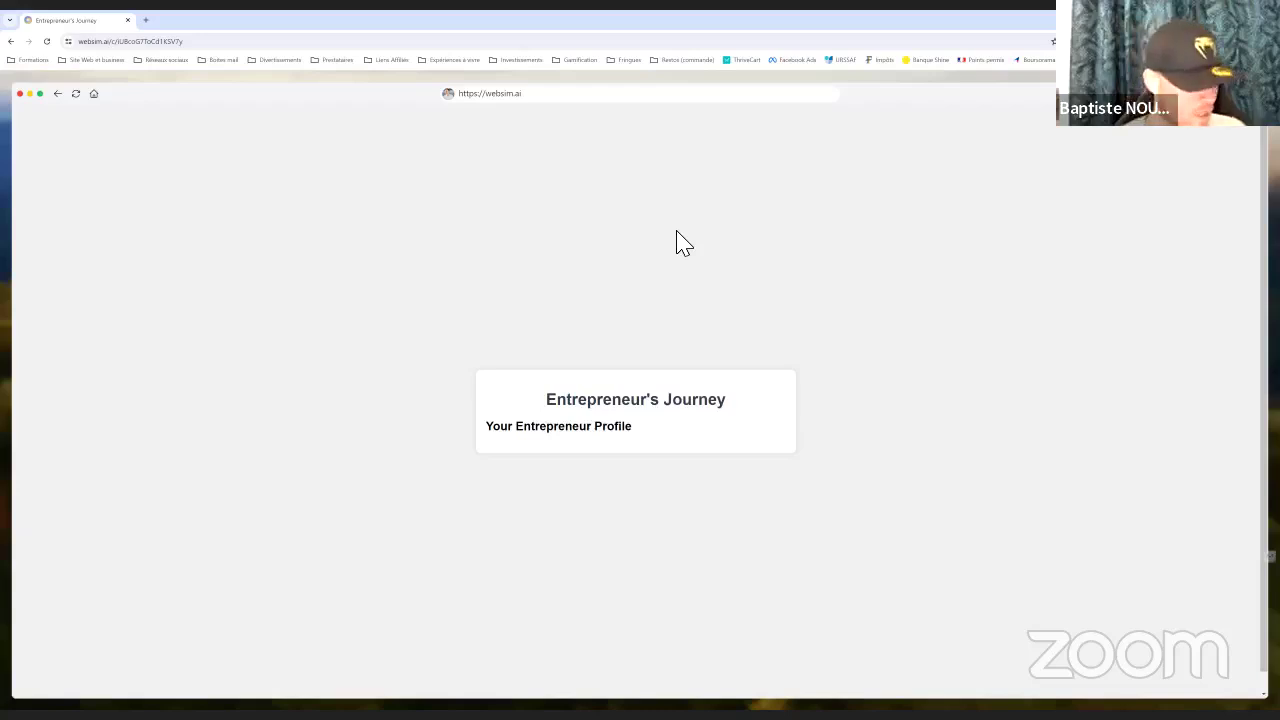
Copy the quiz page's URL and reload the page from that address
click(570, 104)
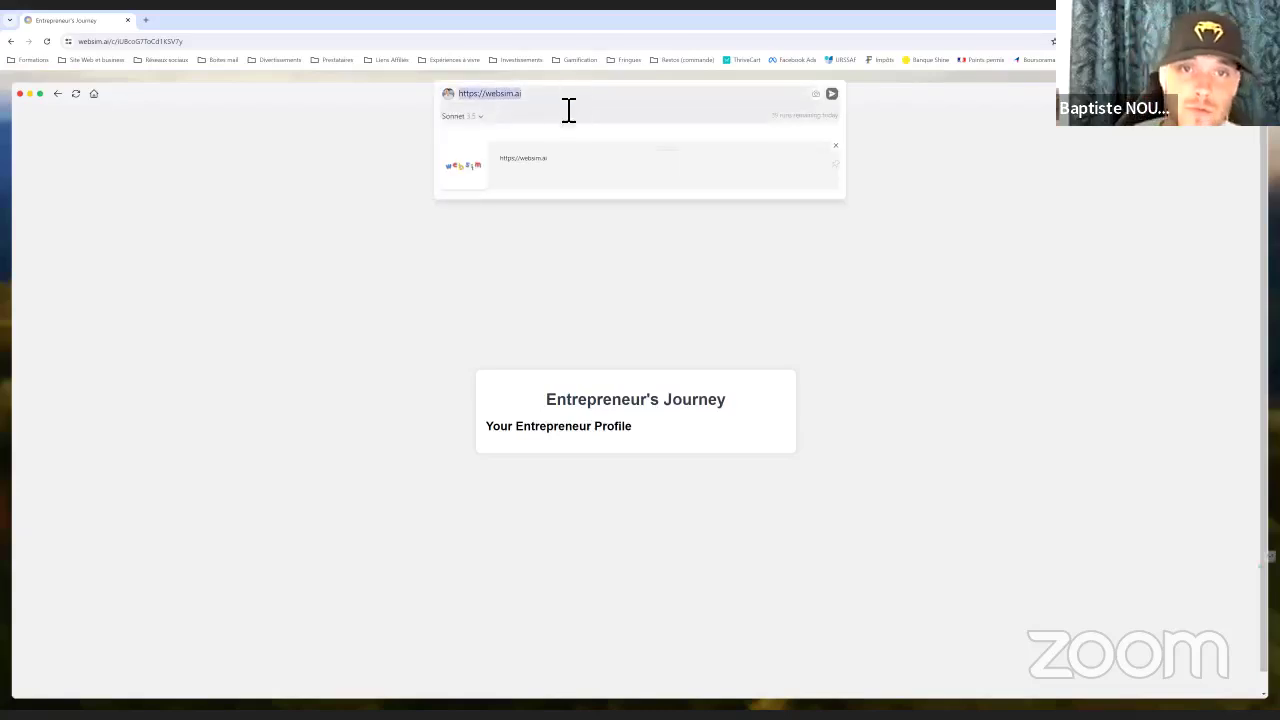
click(165, 42)
right_click(158, 41)
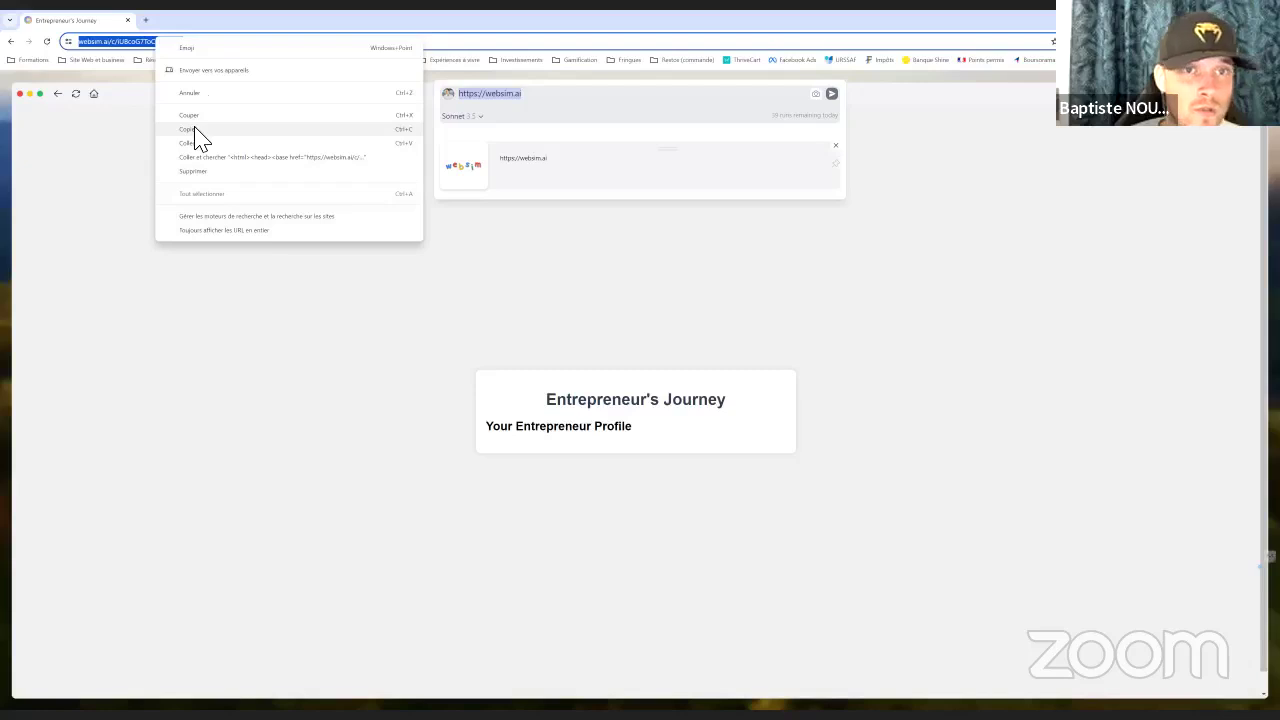
click(195, 129)
key(ctrl+v)
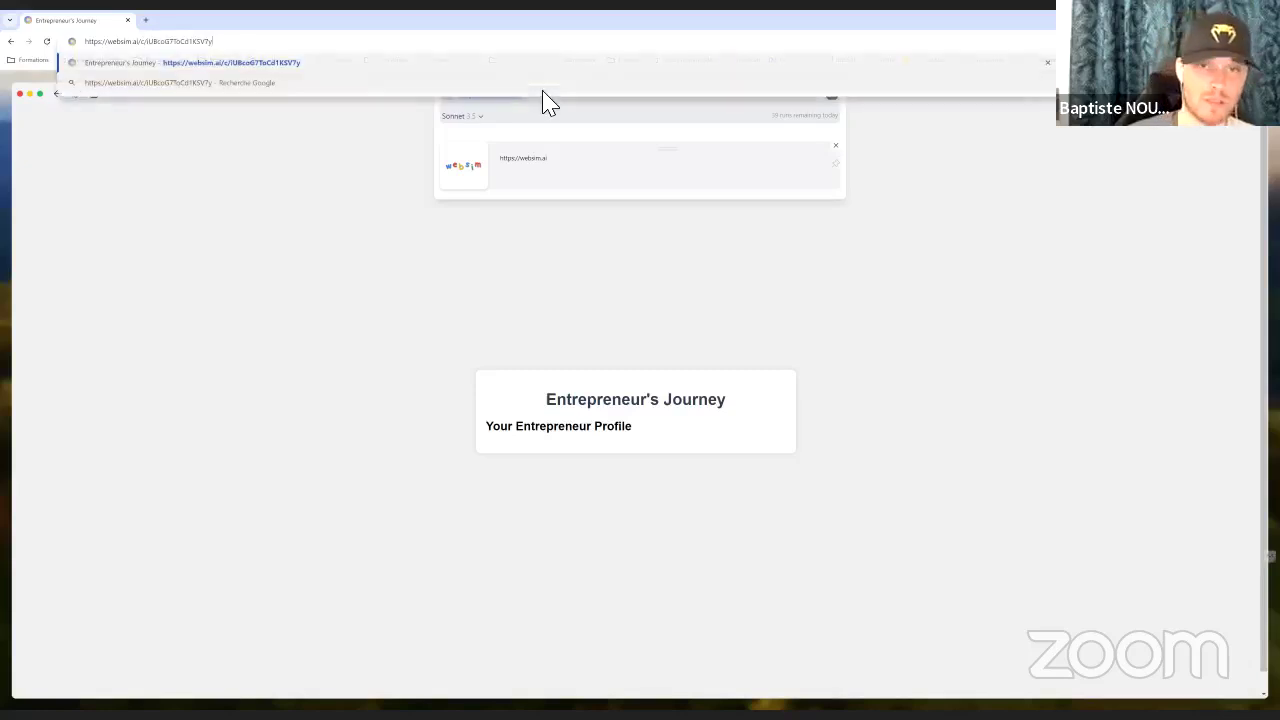
key(Return)
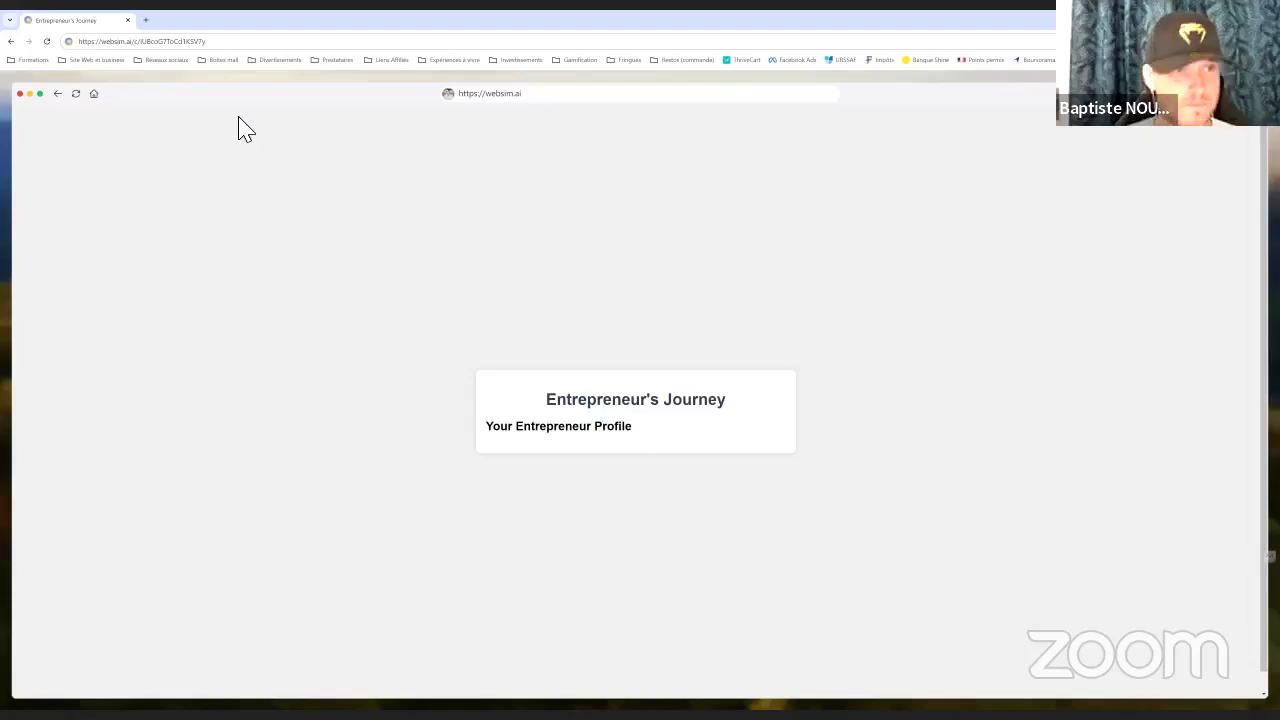
Copy the quiz page URL again and paste it into a new WebSim request
click(152, 42)
right_click(137, 44)
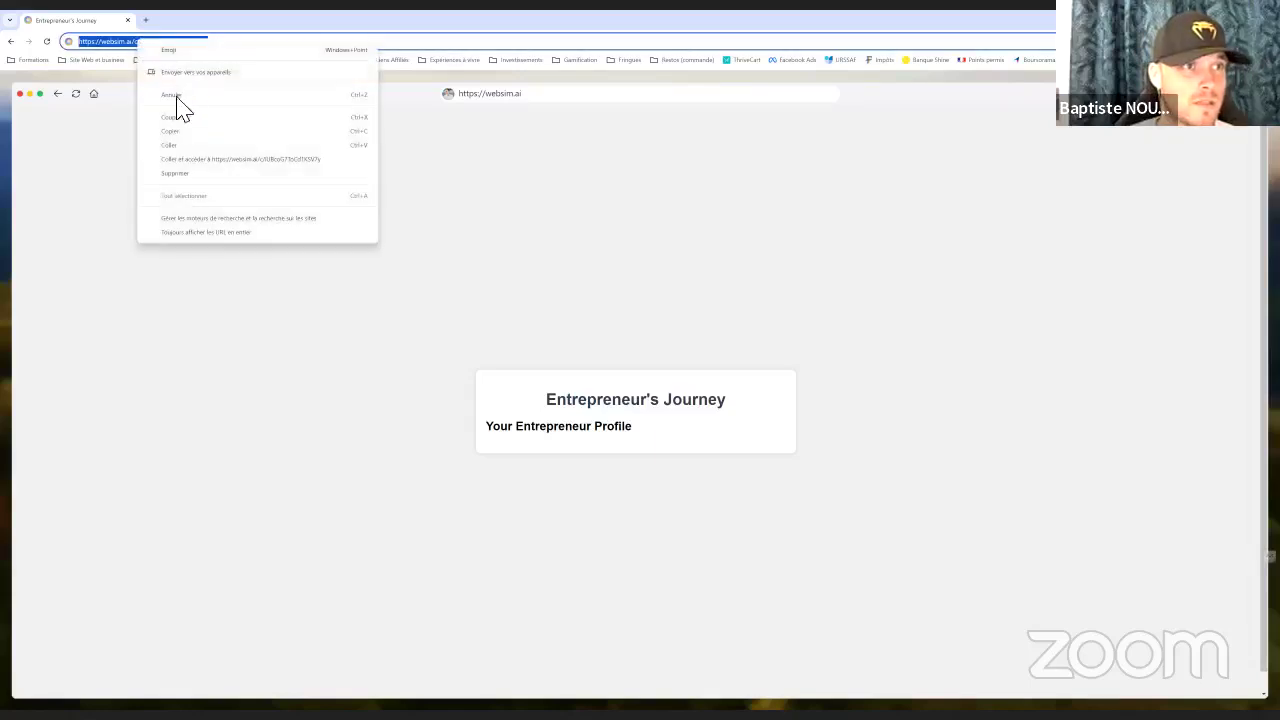
click(96, 44)
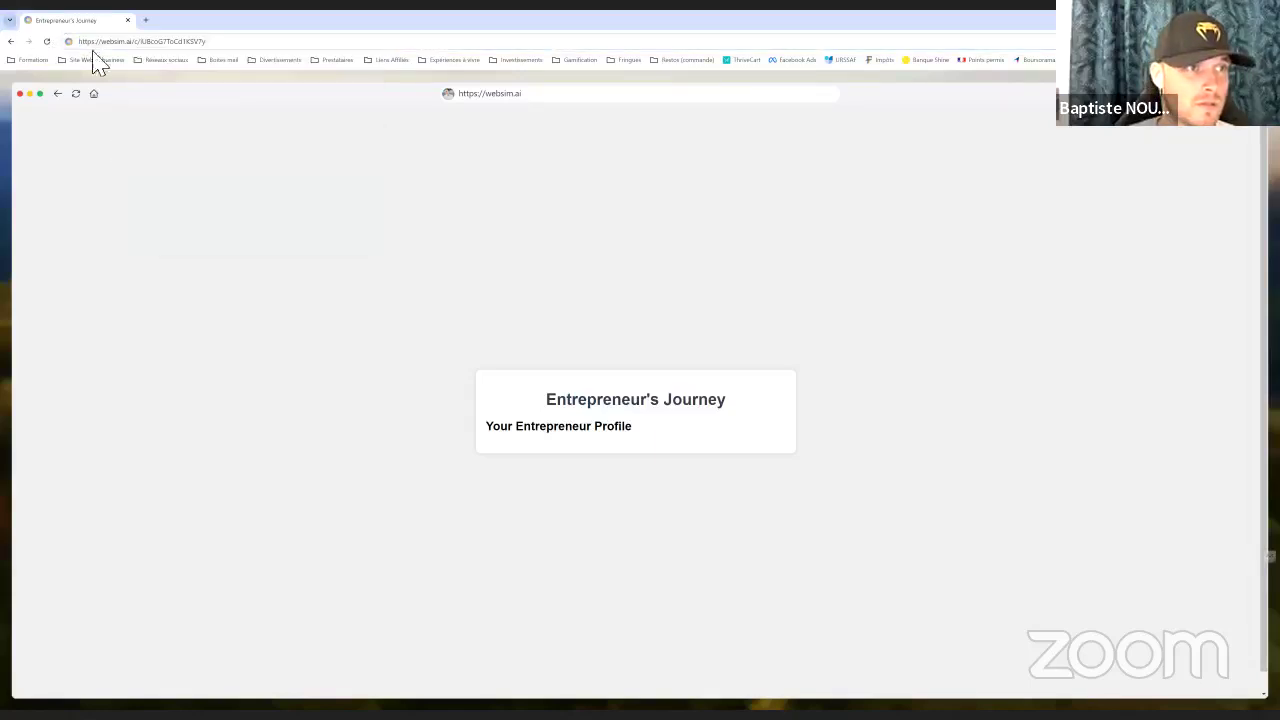
right_click(121, 46)
click(168, 137)
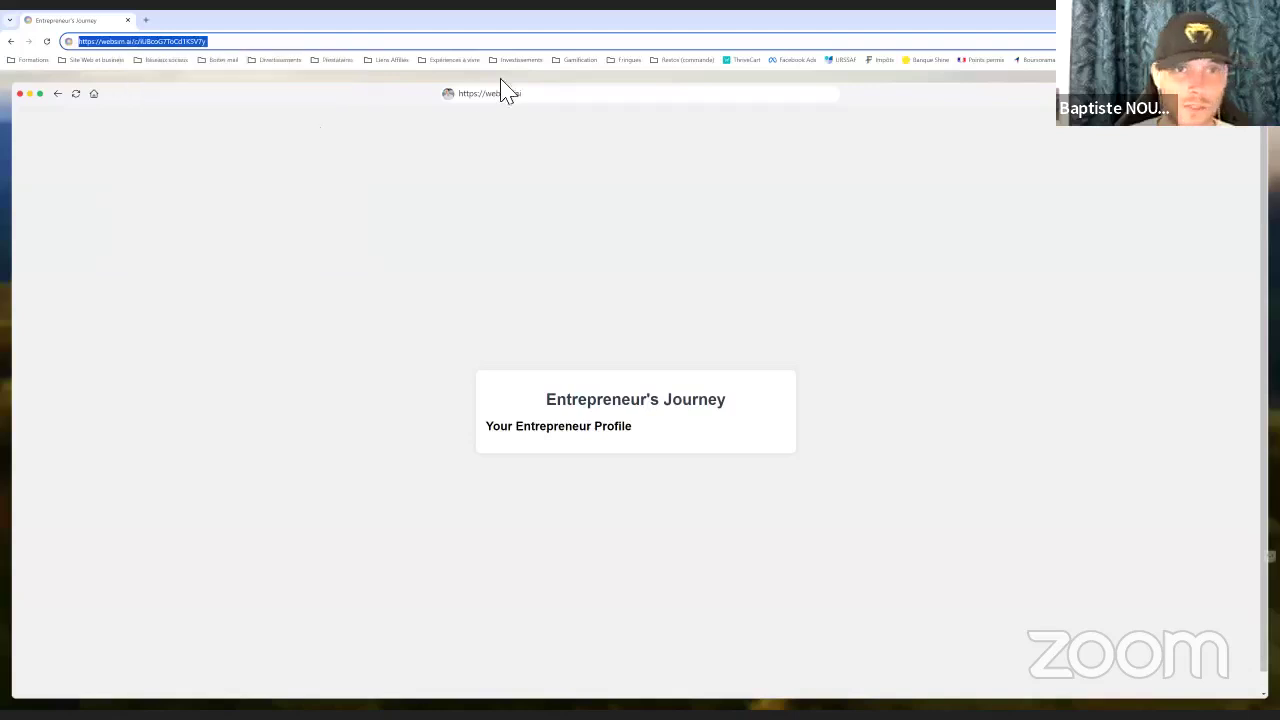
click(549, 100)
key(ctrl+v)
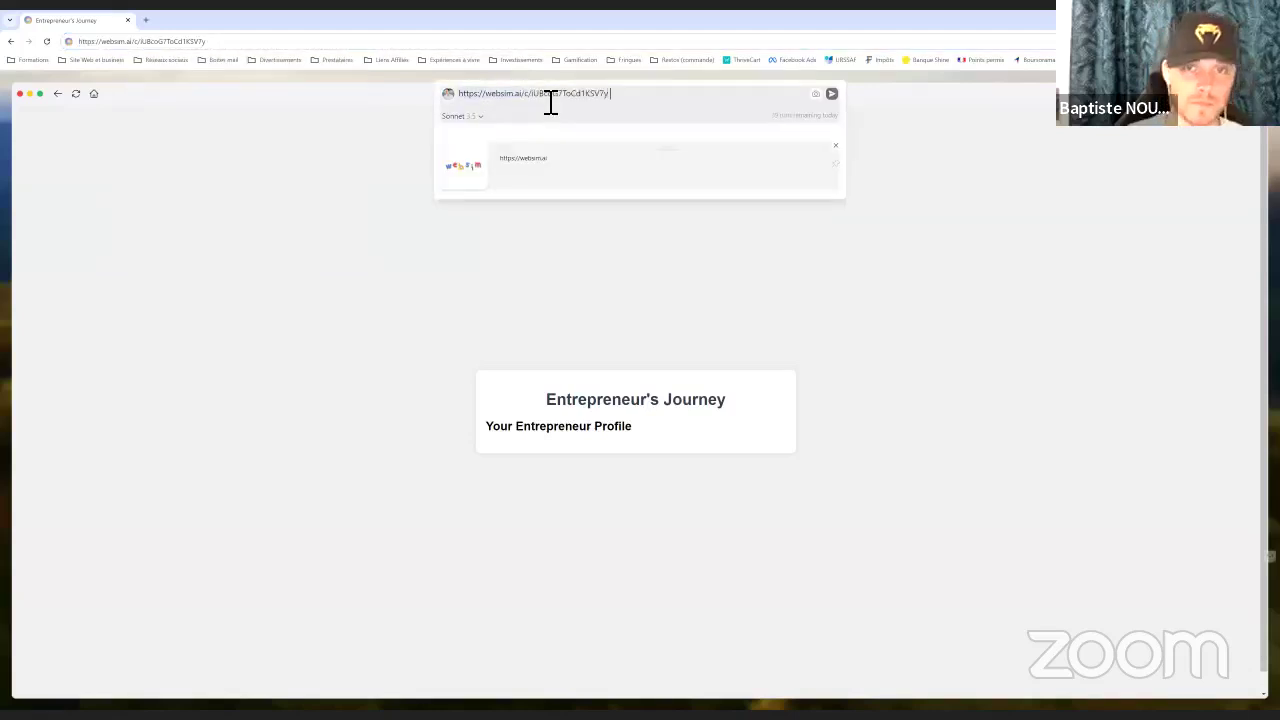
Ask for the quiz in French with a much more epic interface and illustrative question images
text(je veux que tu)
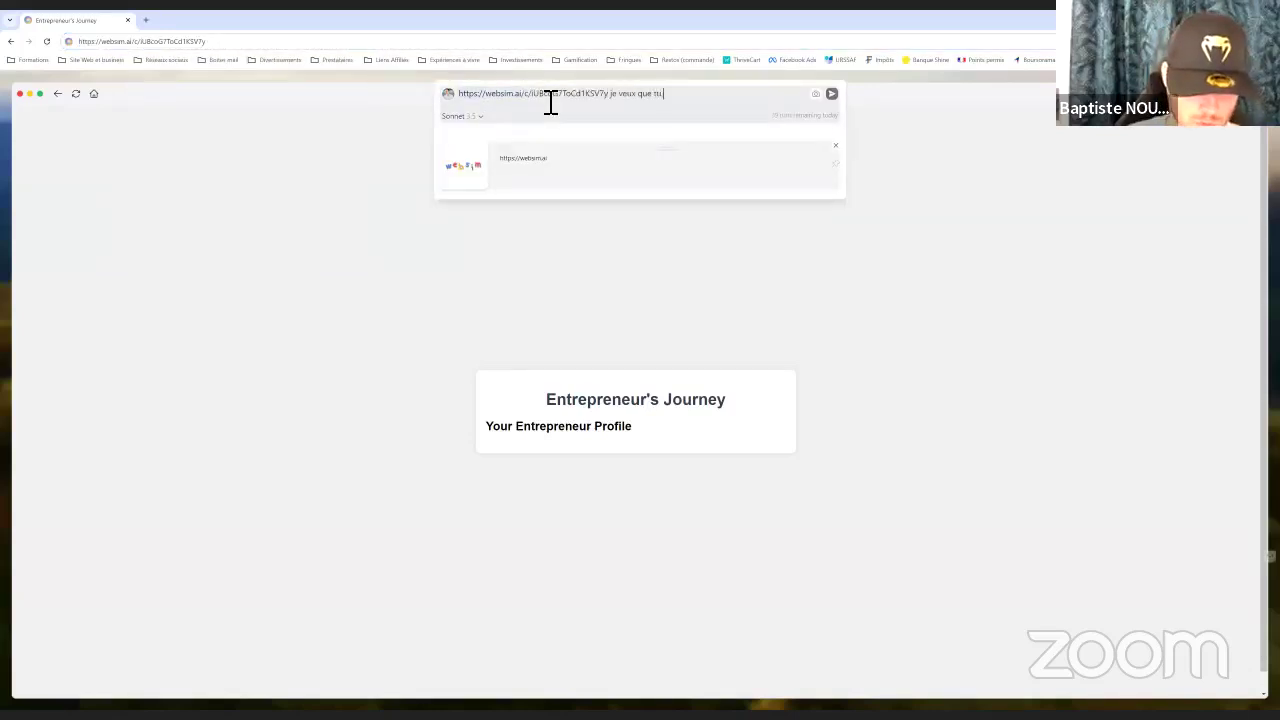
text( mettes ça en fran)
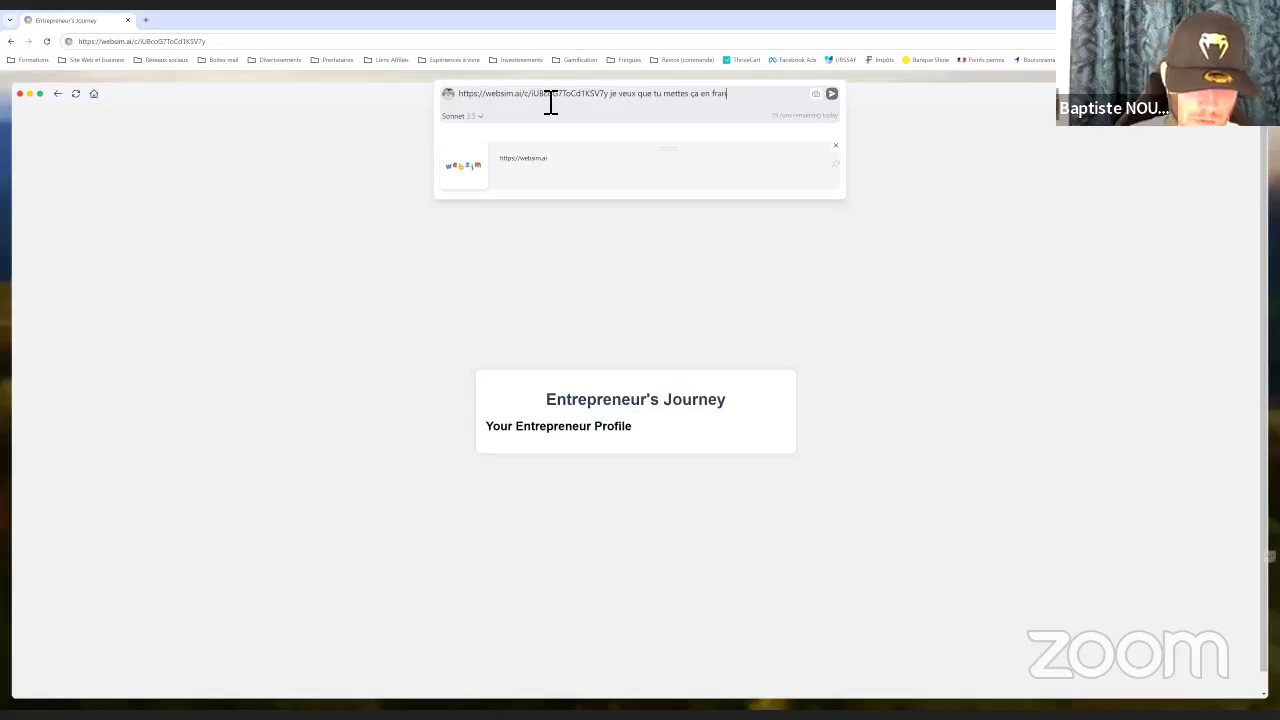
text(çais, dans une interface)
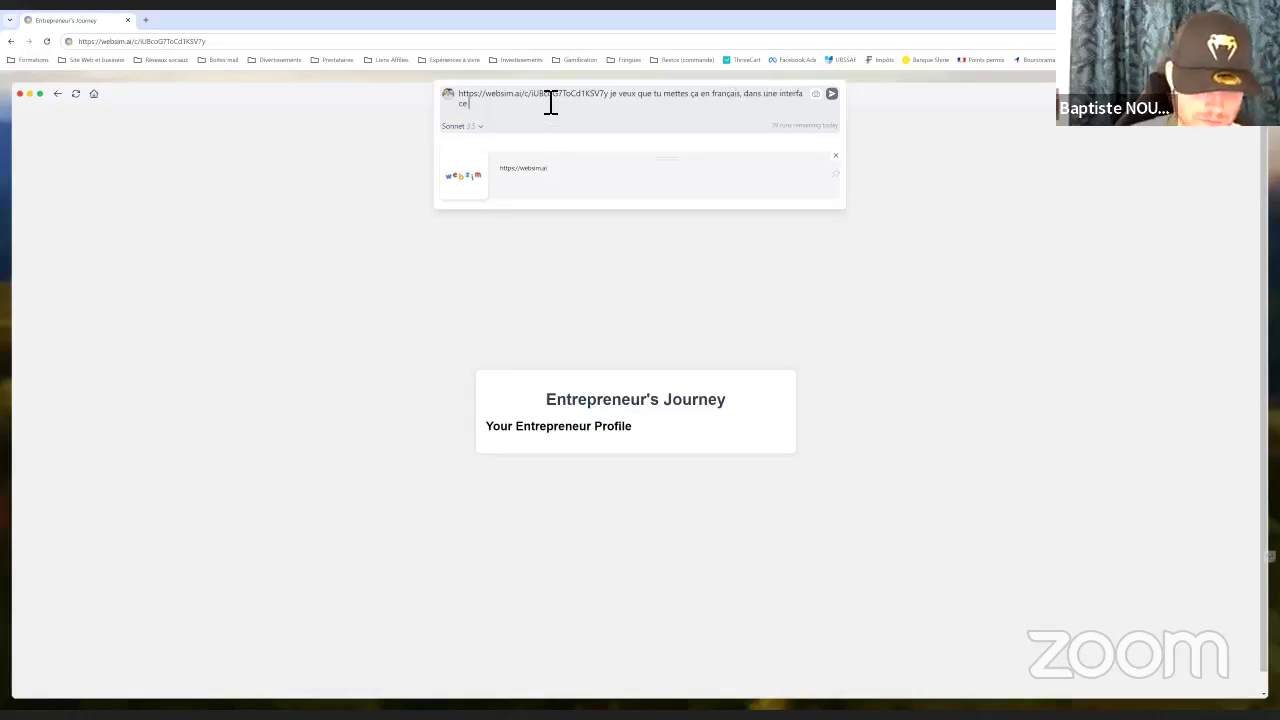
text( beaucoup plus ép)
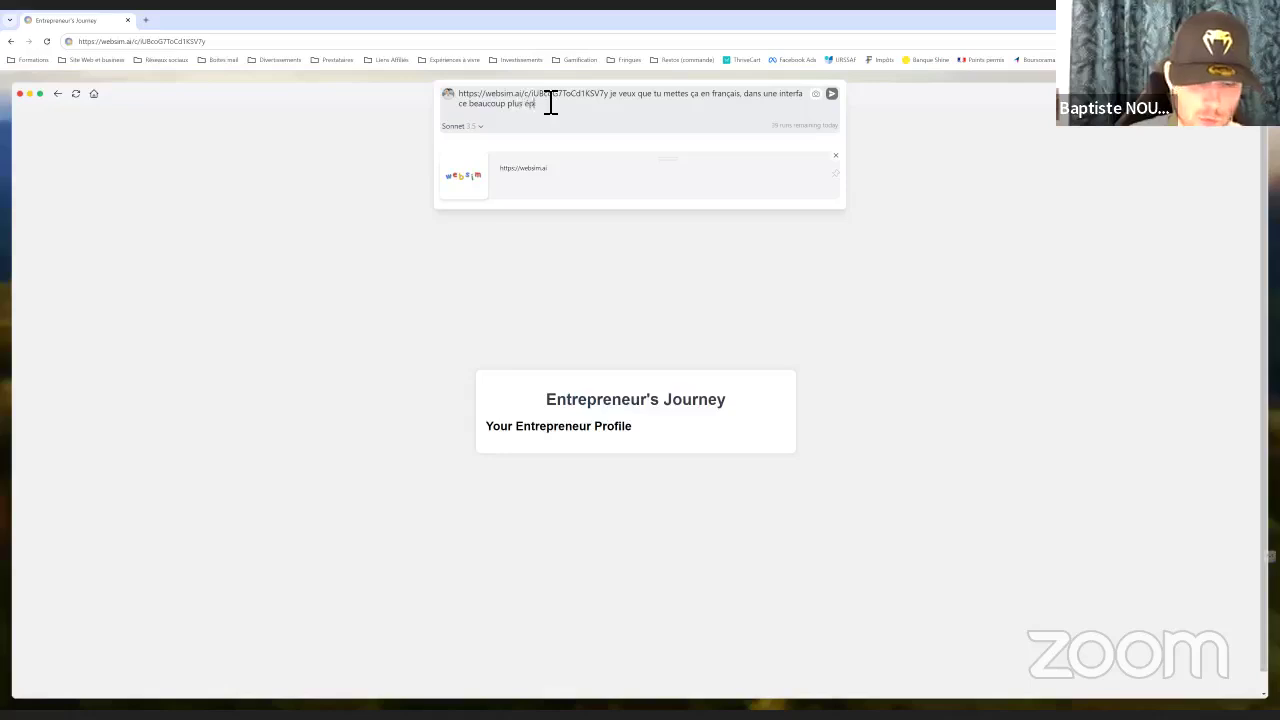
text(ique)
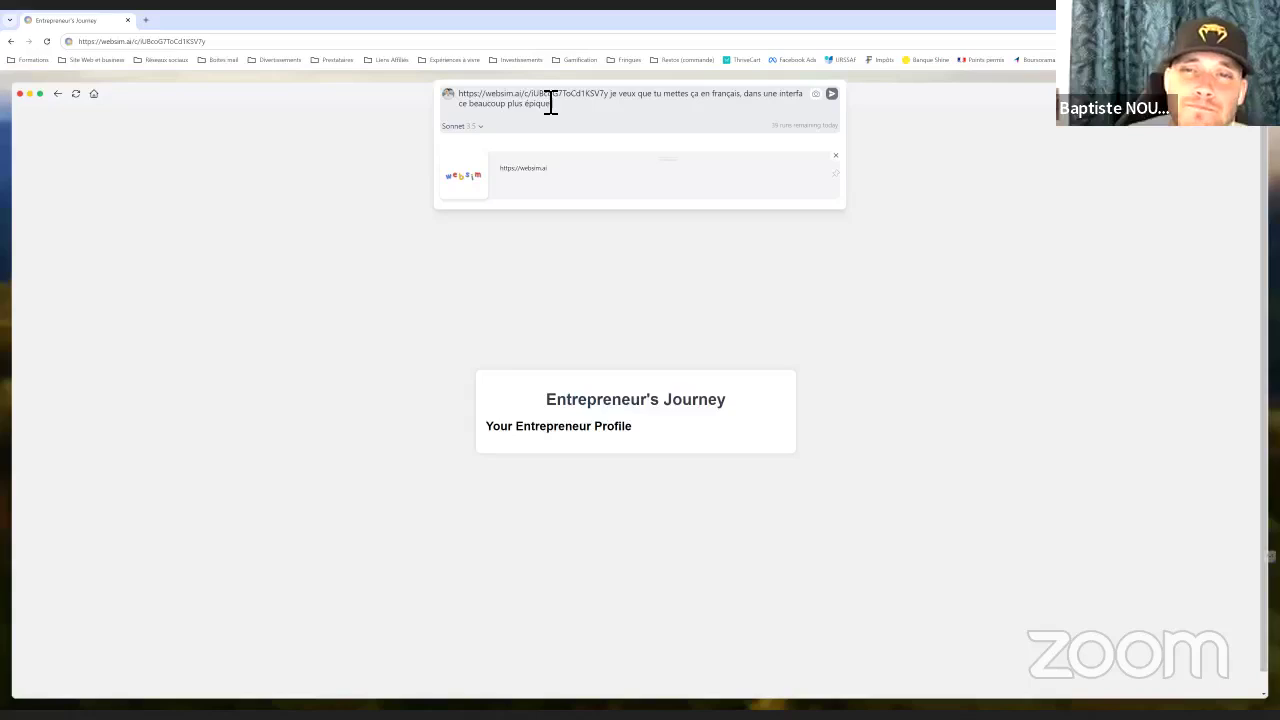
text(t que tu m)
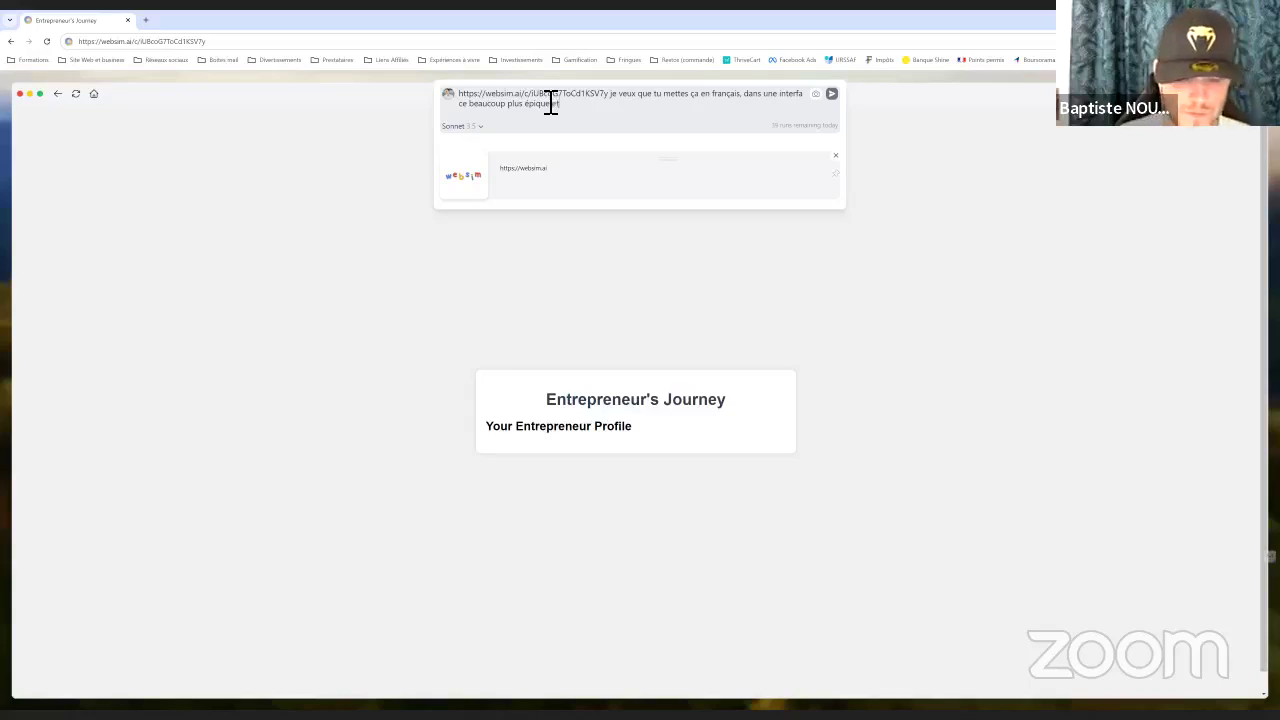
text(ettes )
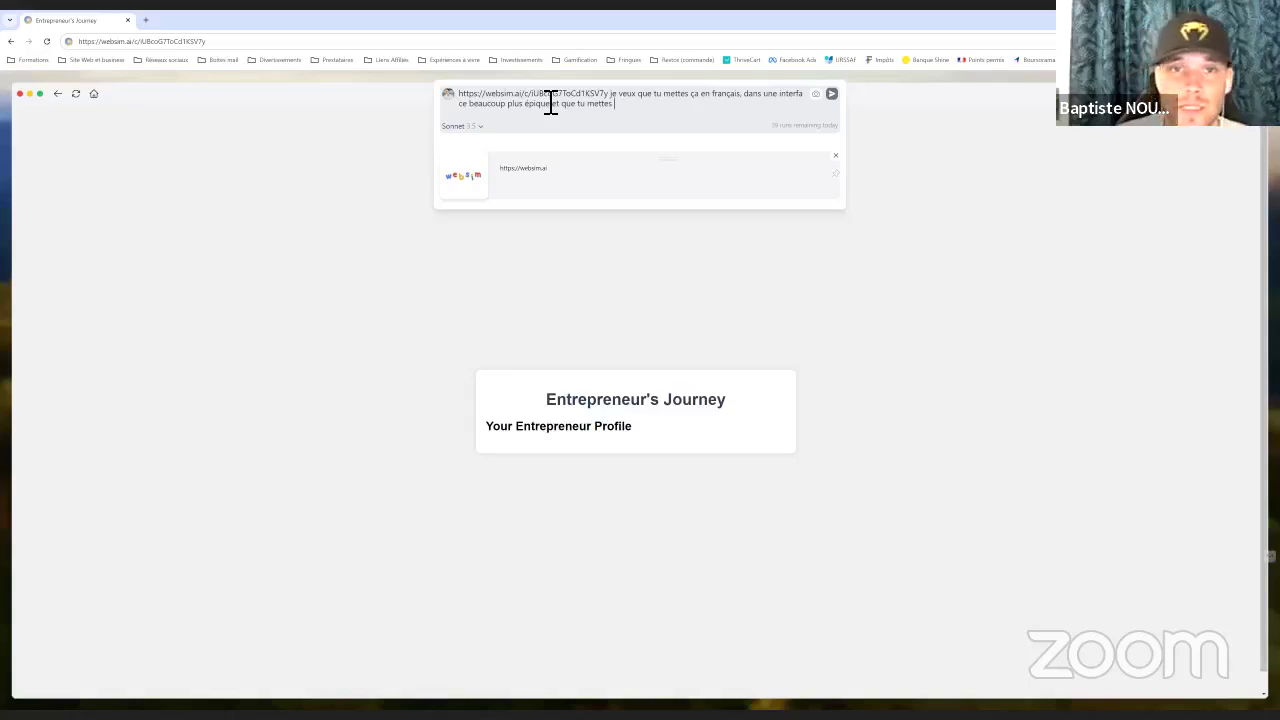
text(des image spo)
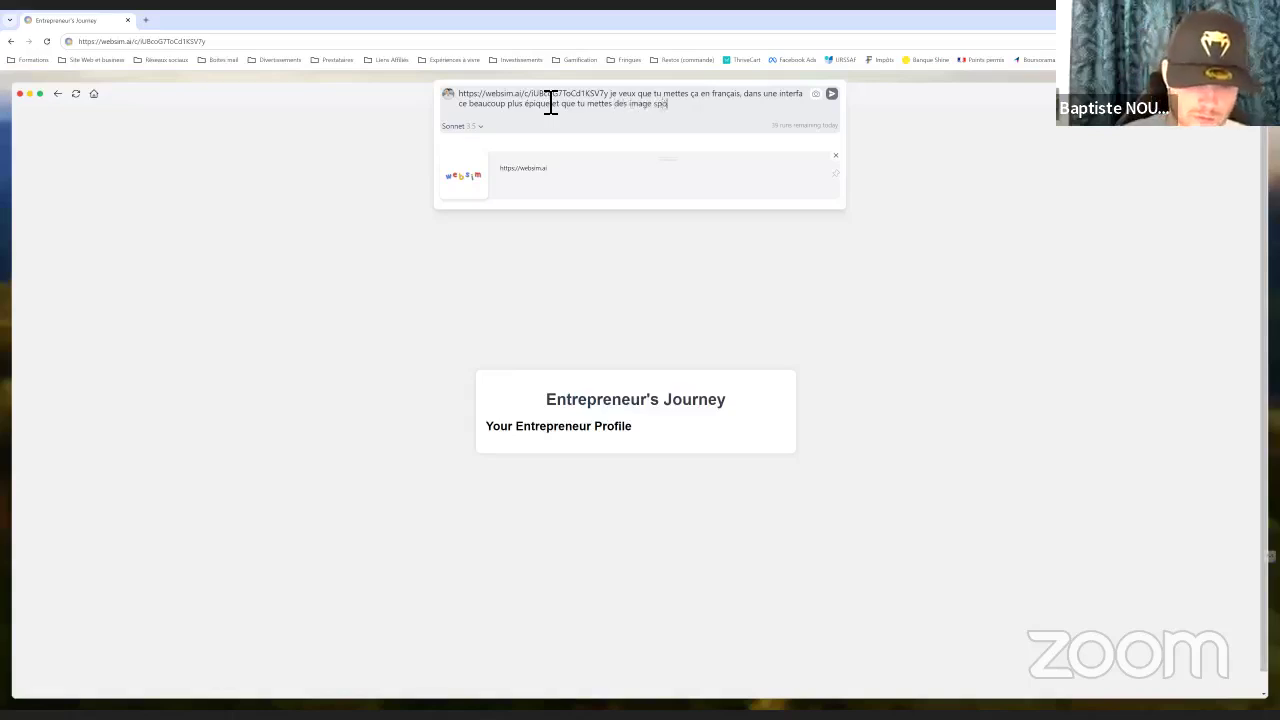
text(ur illustrer le)
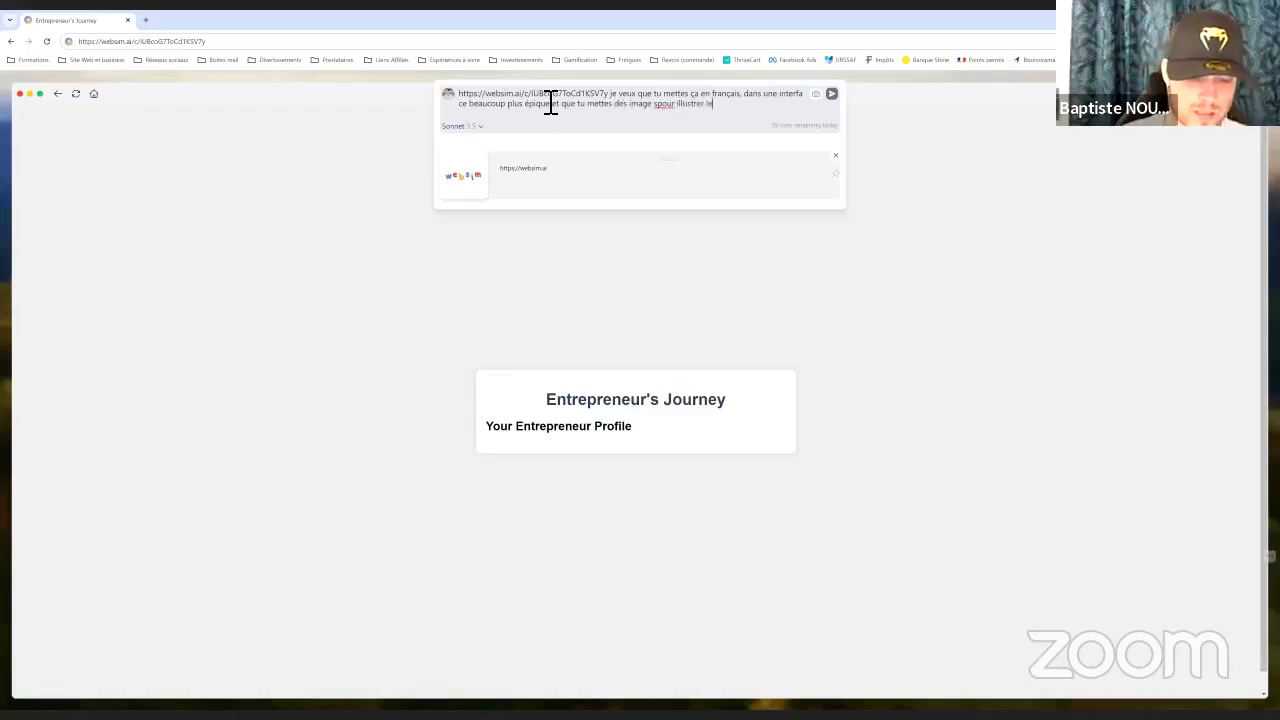
text(s questions.)
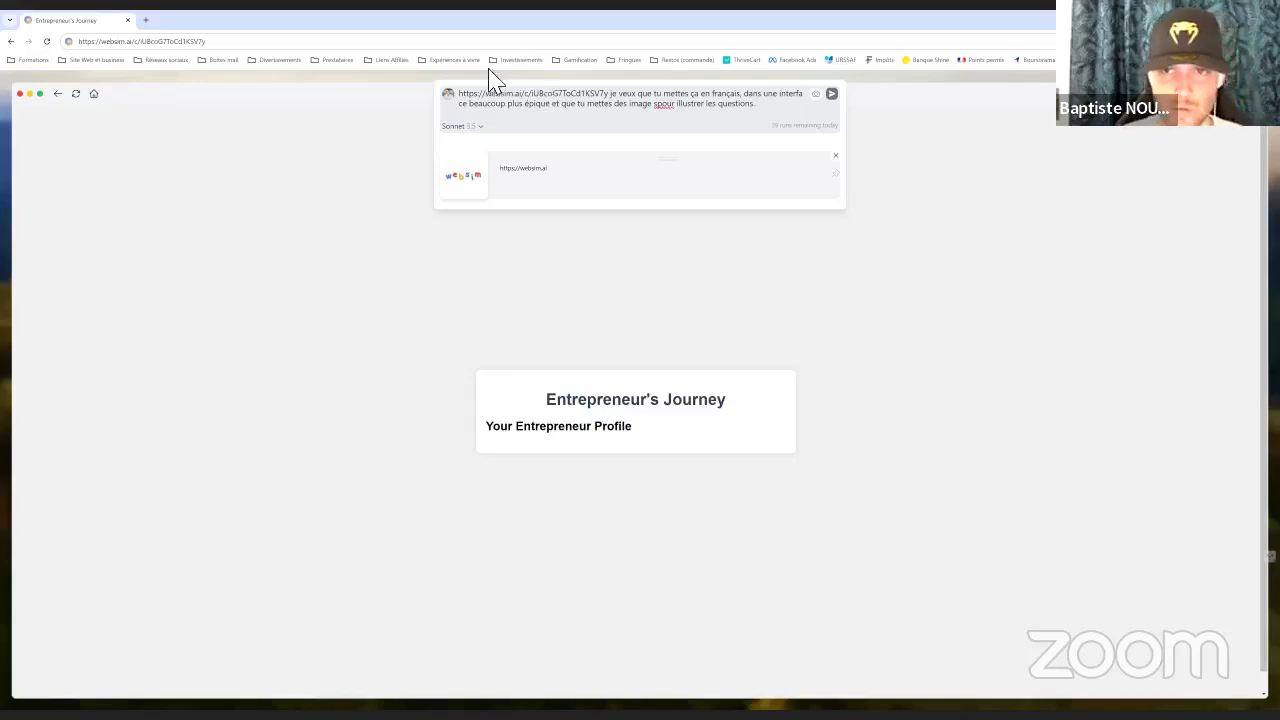
key(ctrl+Left)
key(ctrl+Left)
key(ctrl+Left)
key(ctrl+Left)
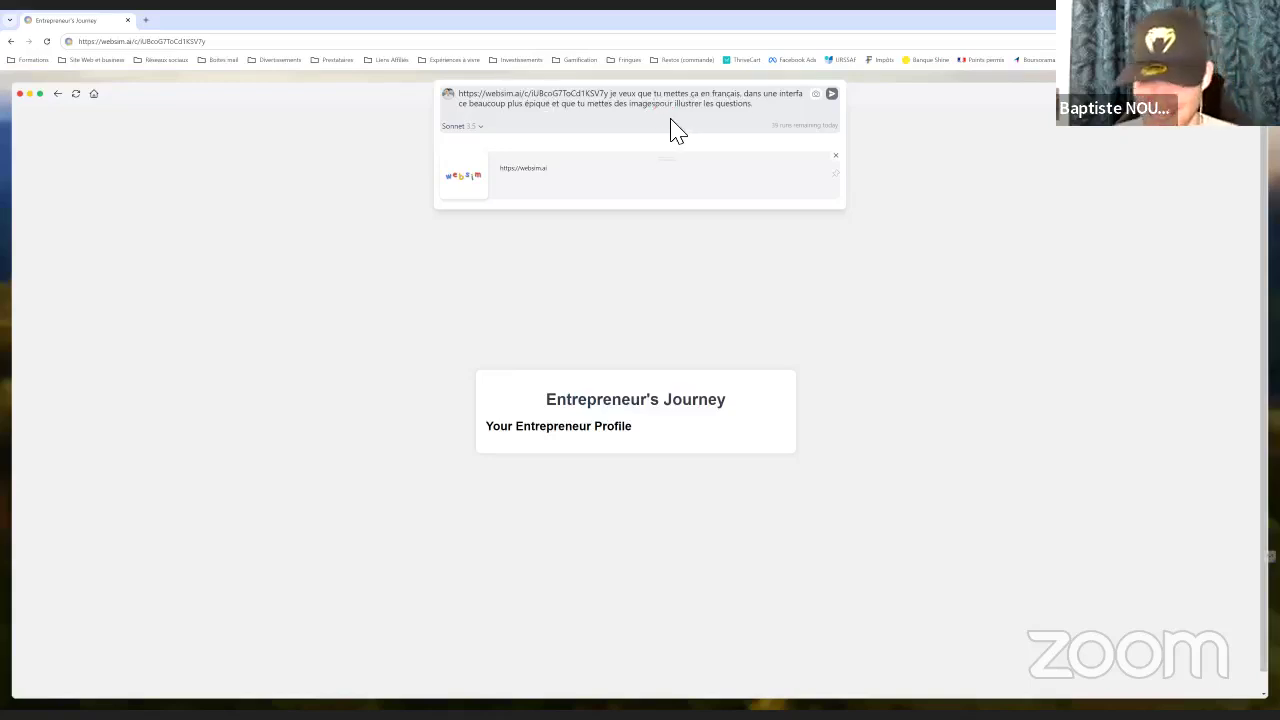
key(BackSpace)
key(Right)
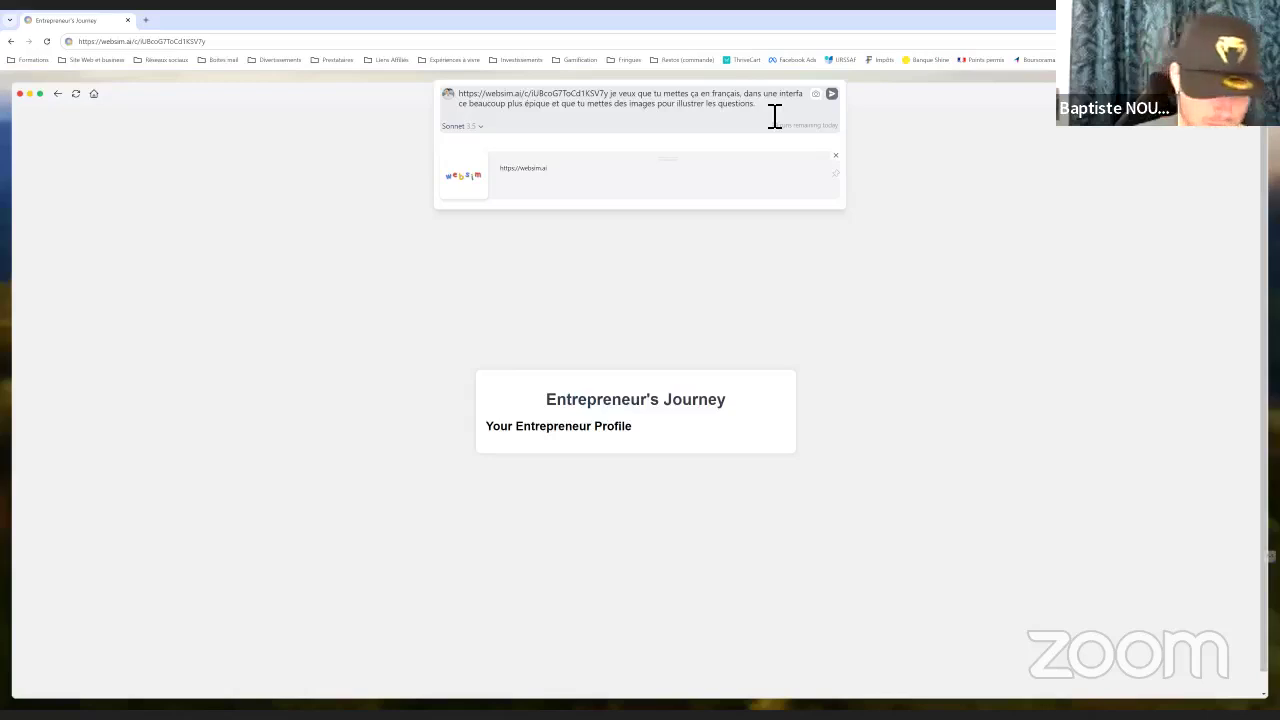
Request a final list of missions based on the answers, then send the remix
text(A la fin, je veux)
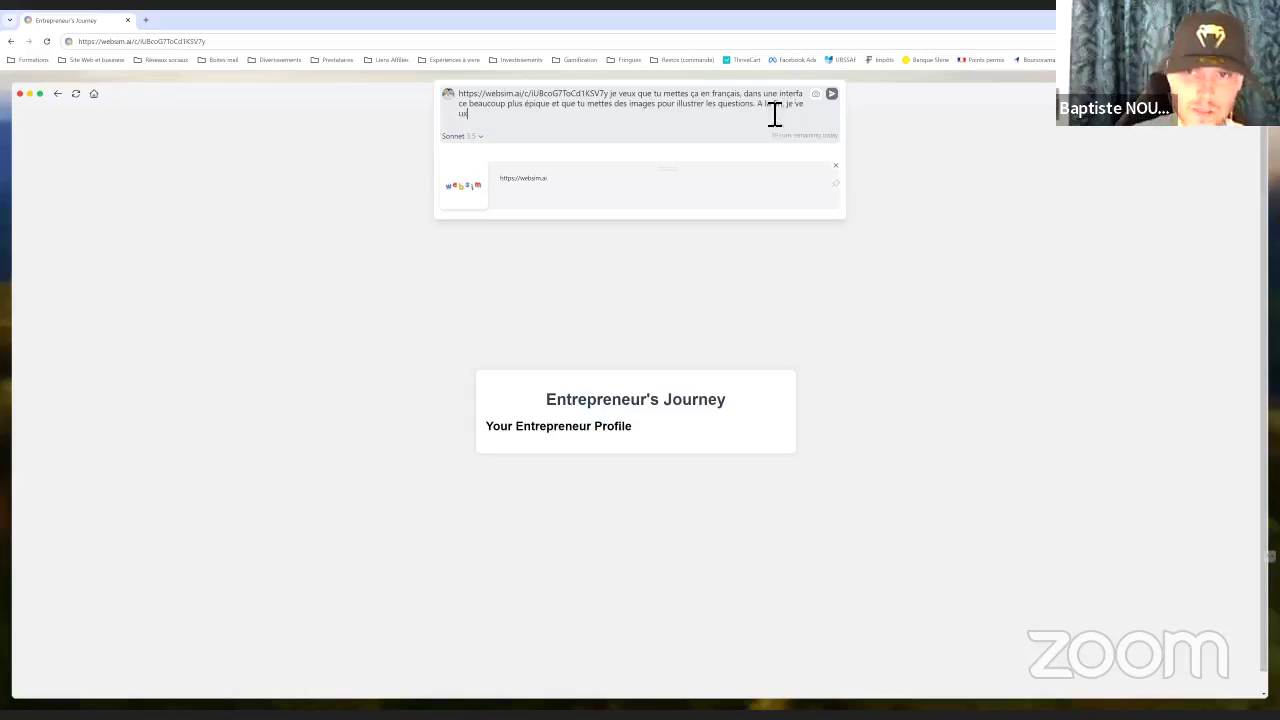
text( que tu do)
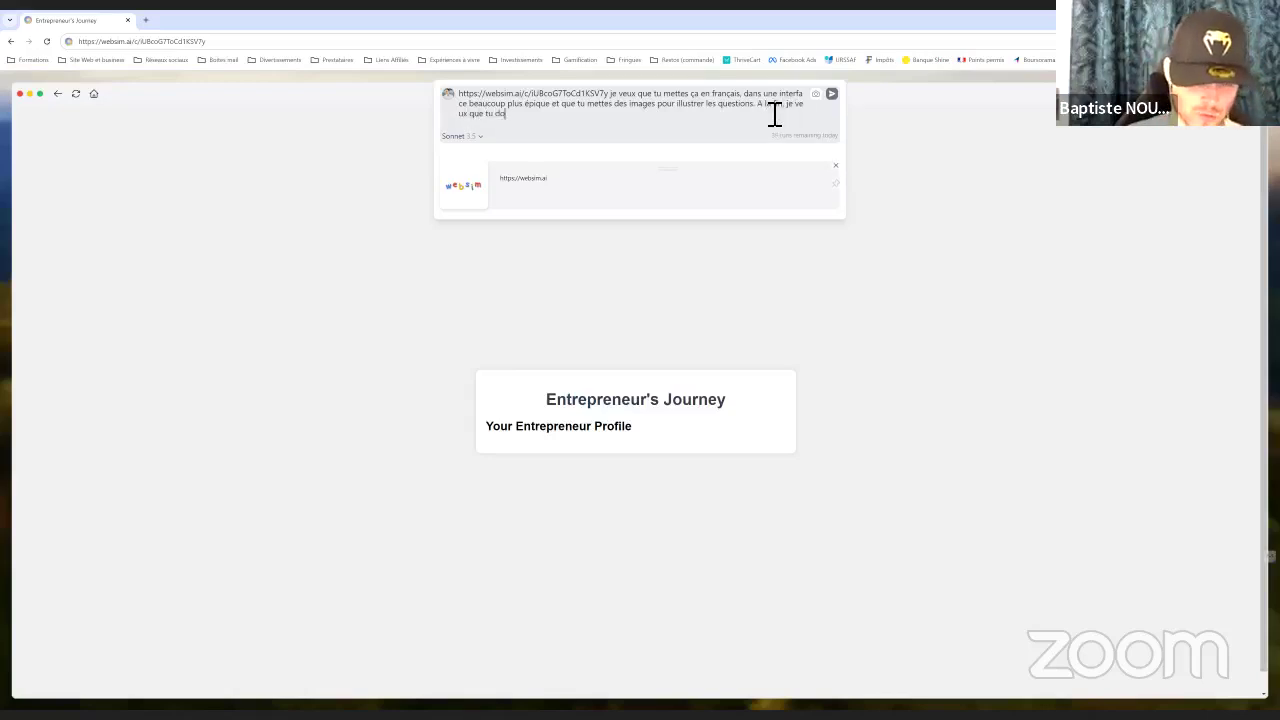
text(nnes une lis)
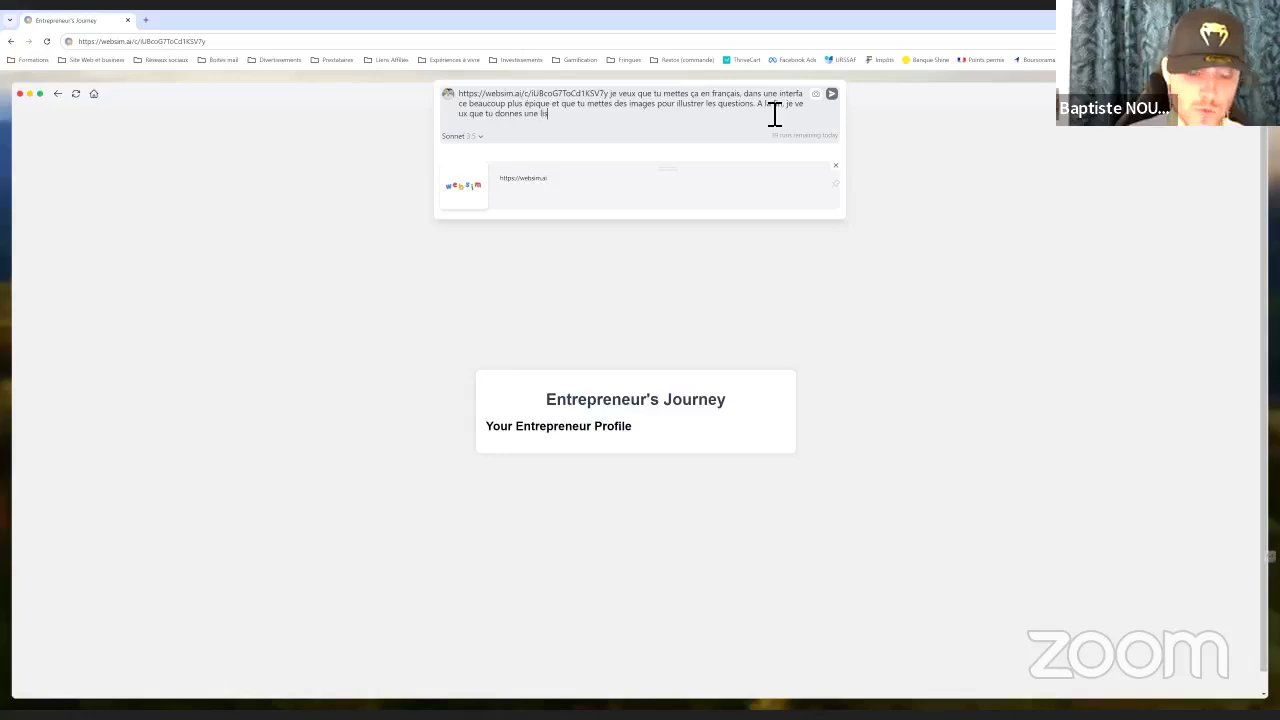
text(te de mission)
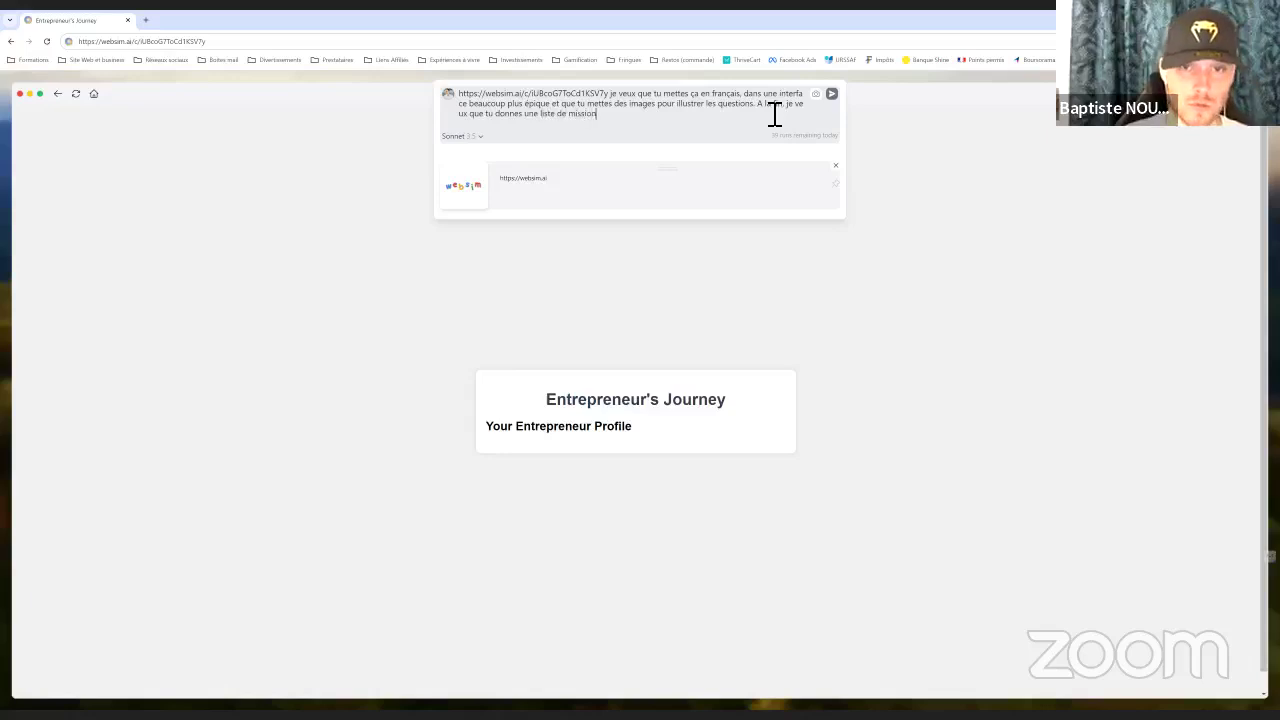
text(s à accompli)
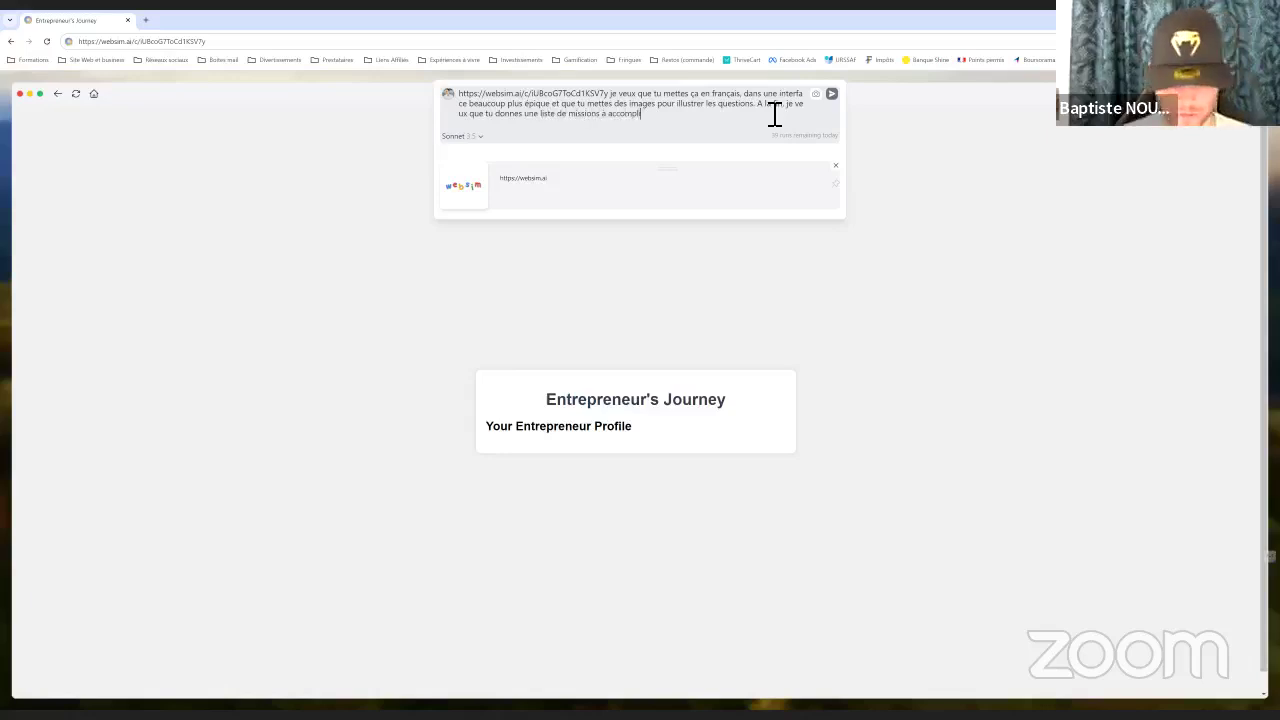
text(r par rap)
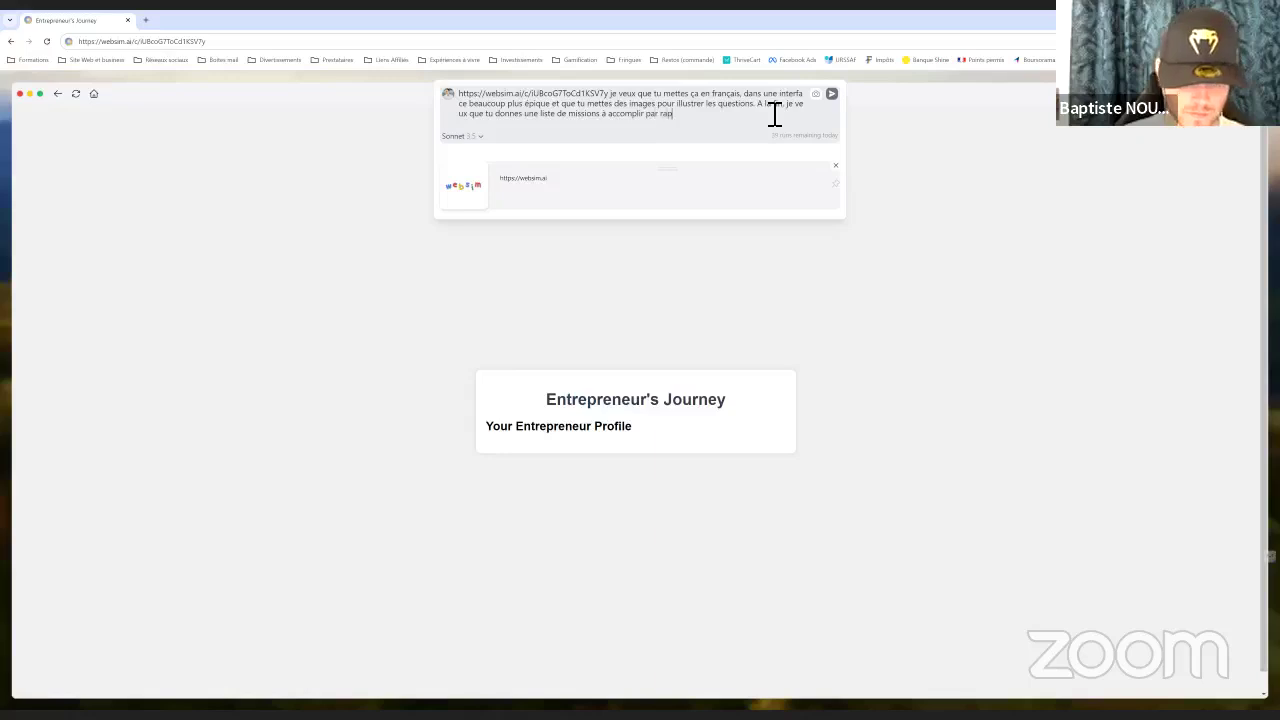
text(port à la)
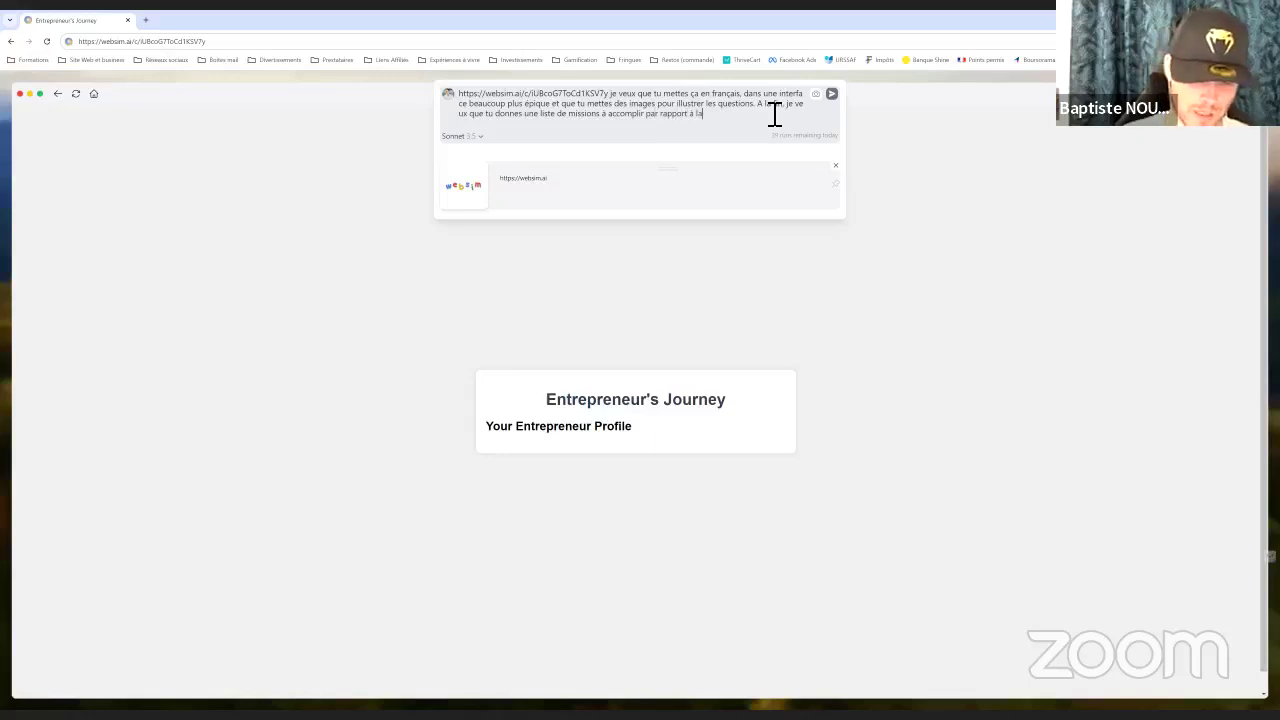
key(BackSpace)
key(BackSpace)
key(BackSpace)
key(BackSpace)
text(aux r)
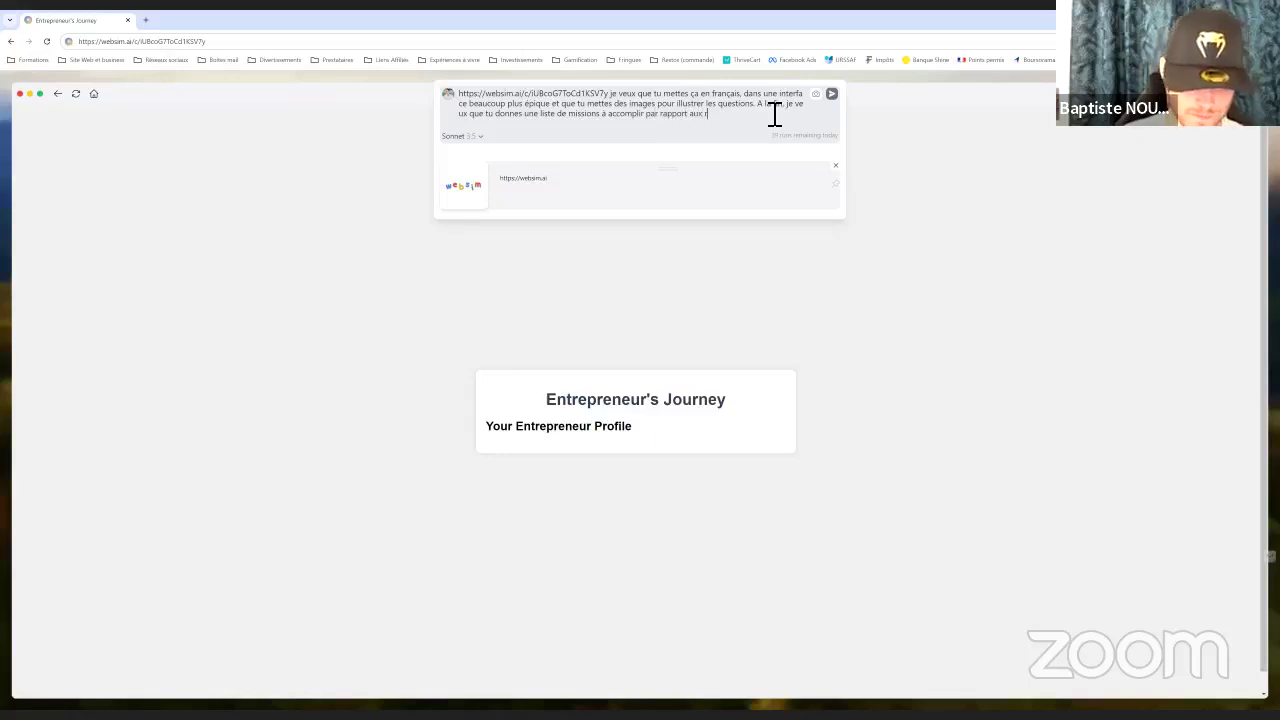
text(éponses.)
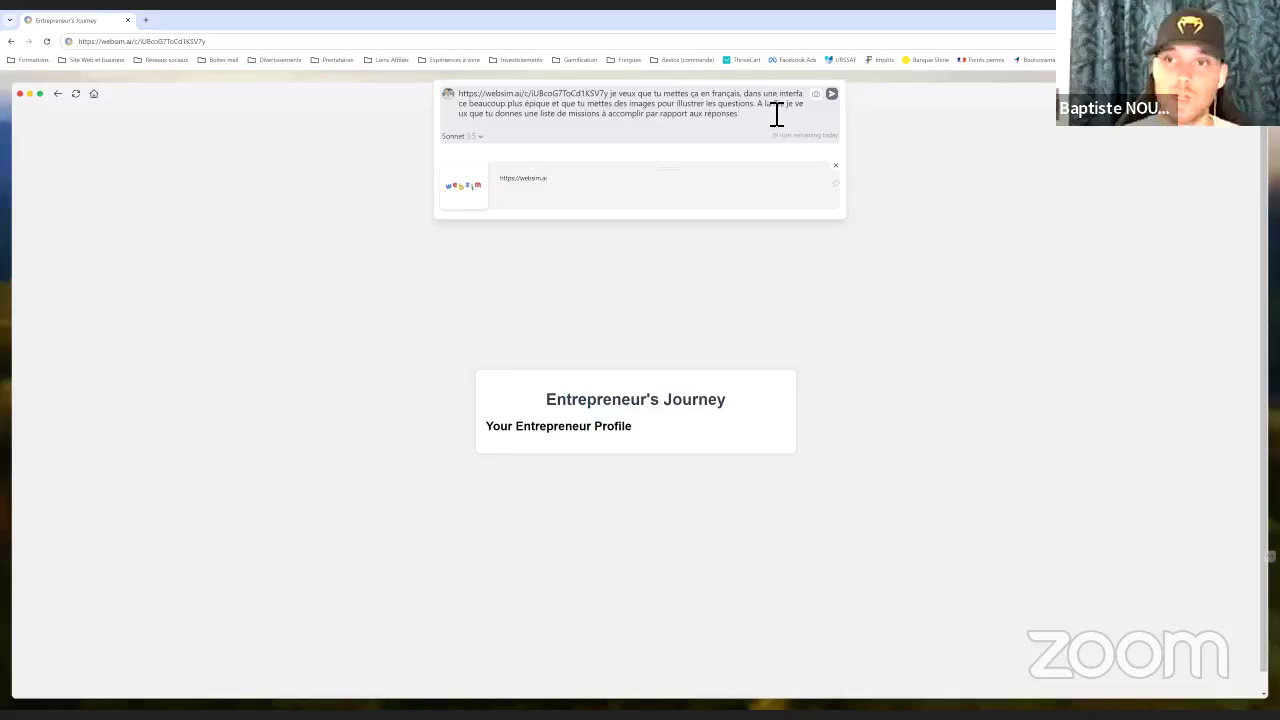
click(827, 96)
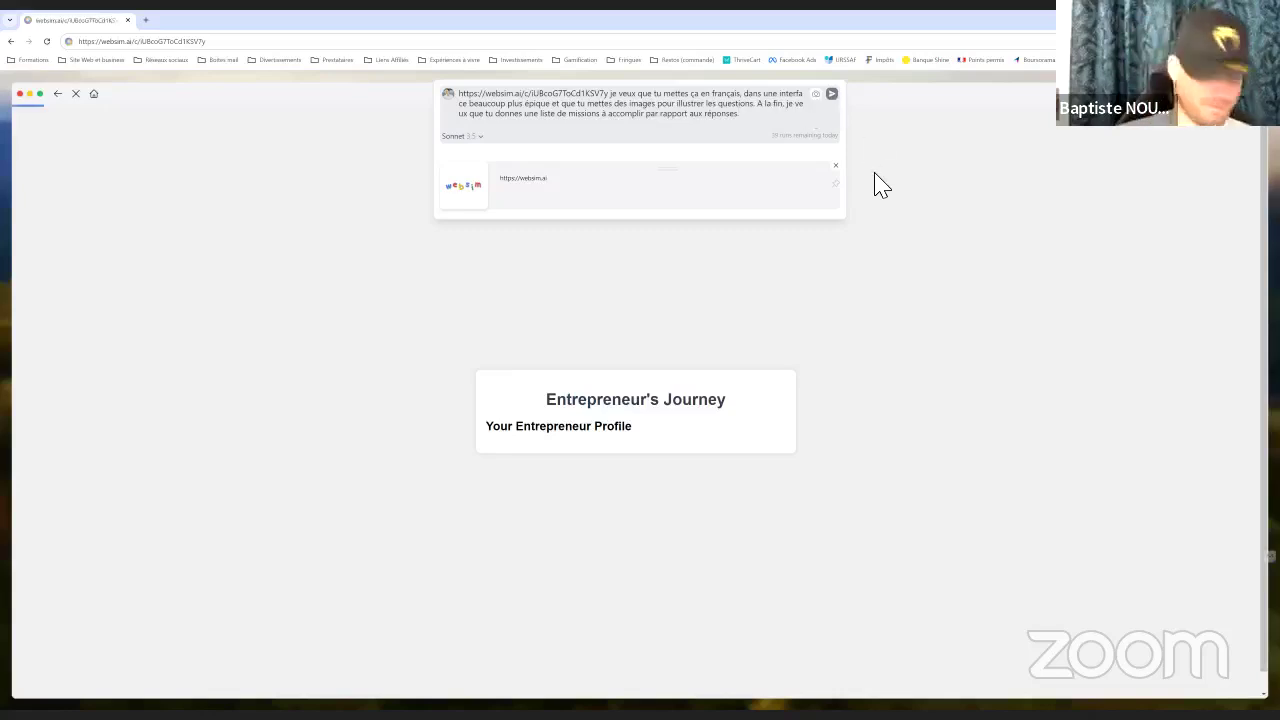
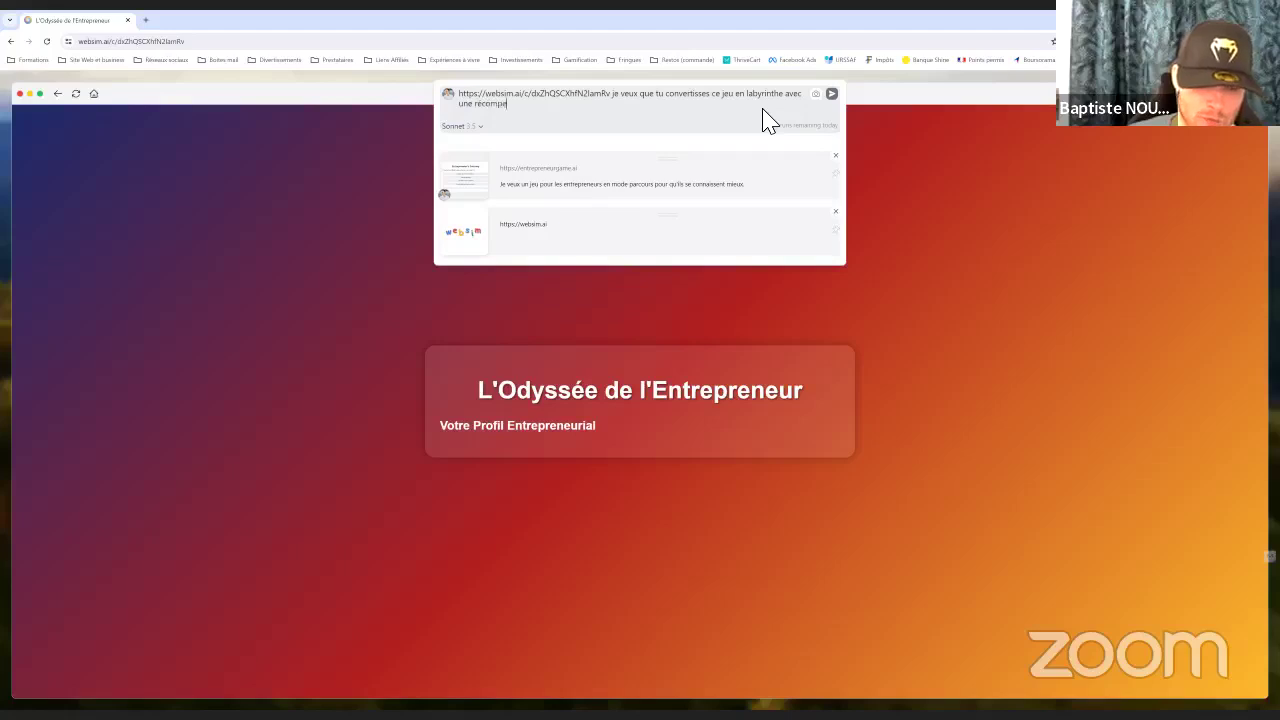
Finish the labyrinth prompt with a reward at the finish and arrow-key movement, then send it
text(ivée)
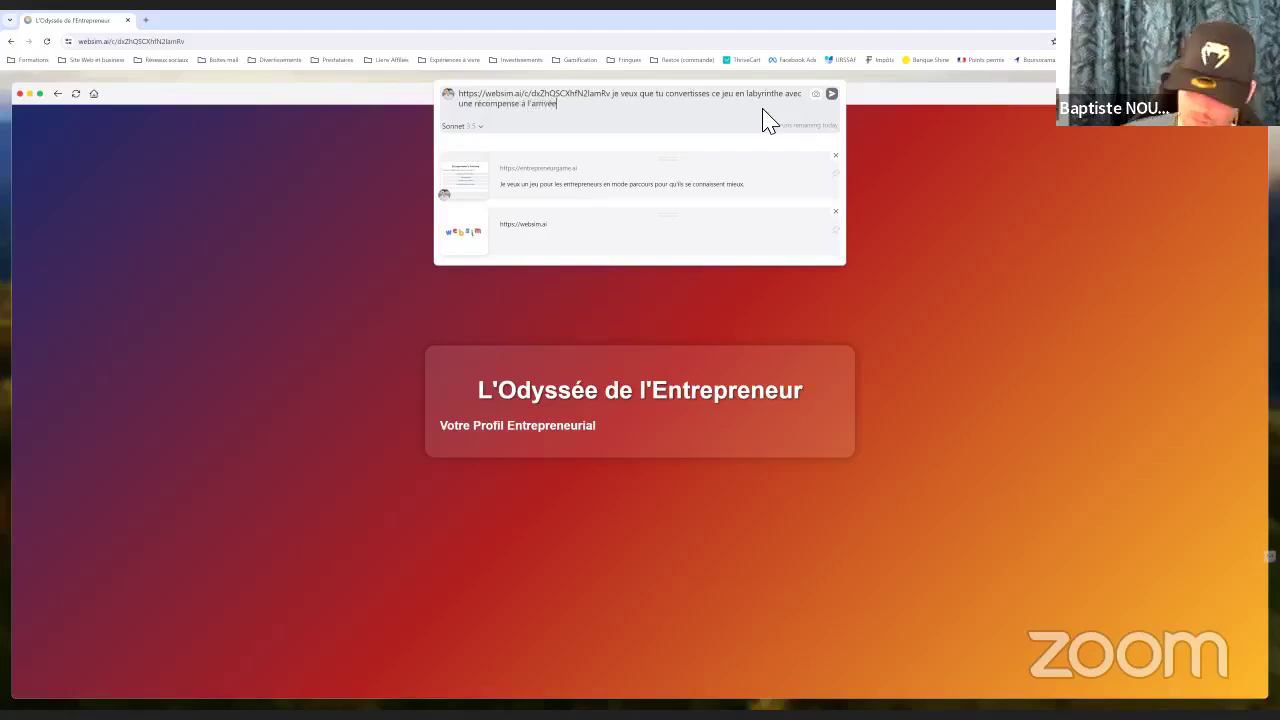
text(. Le jeu)
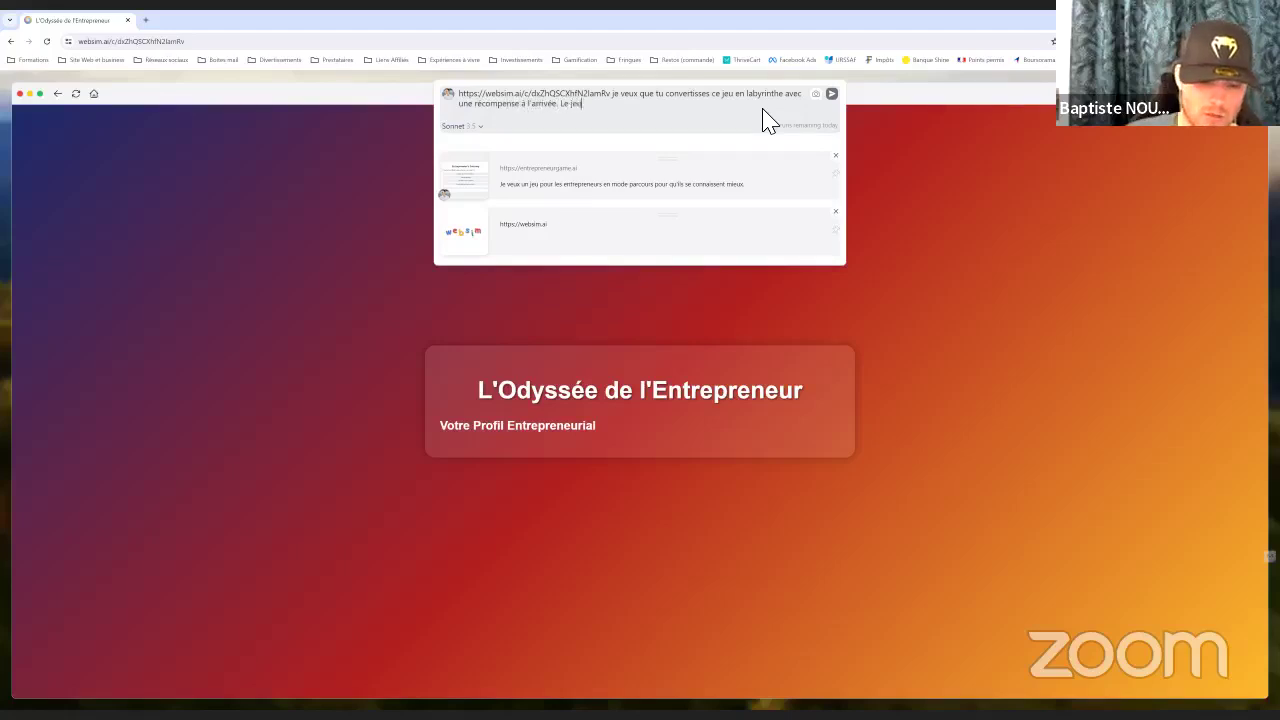
text( doit être jouable)
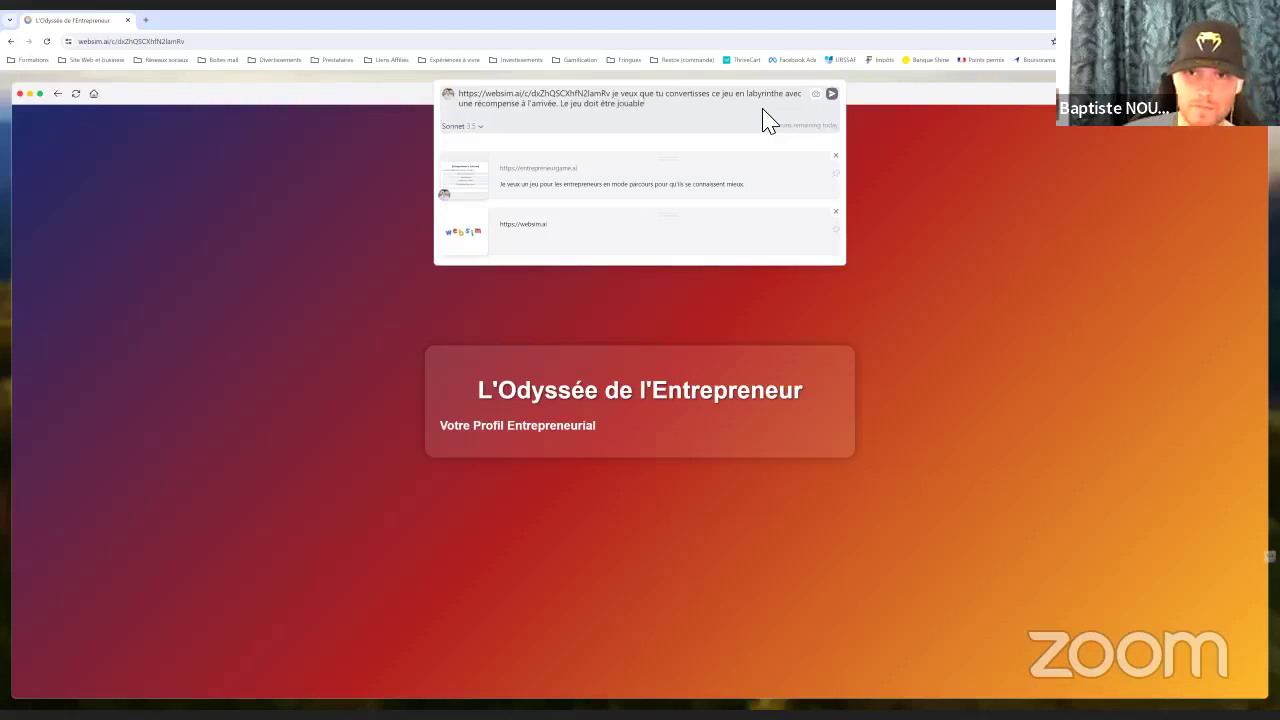
text( et le pe)
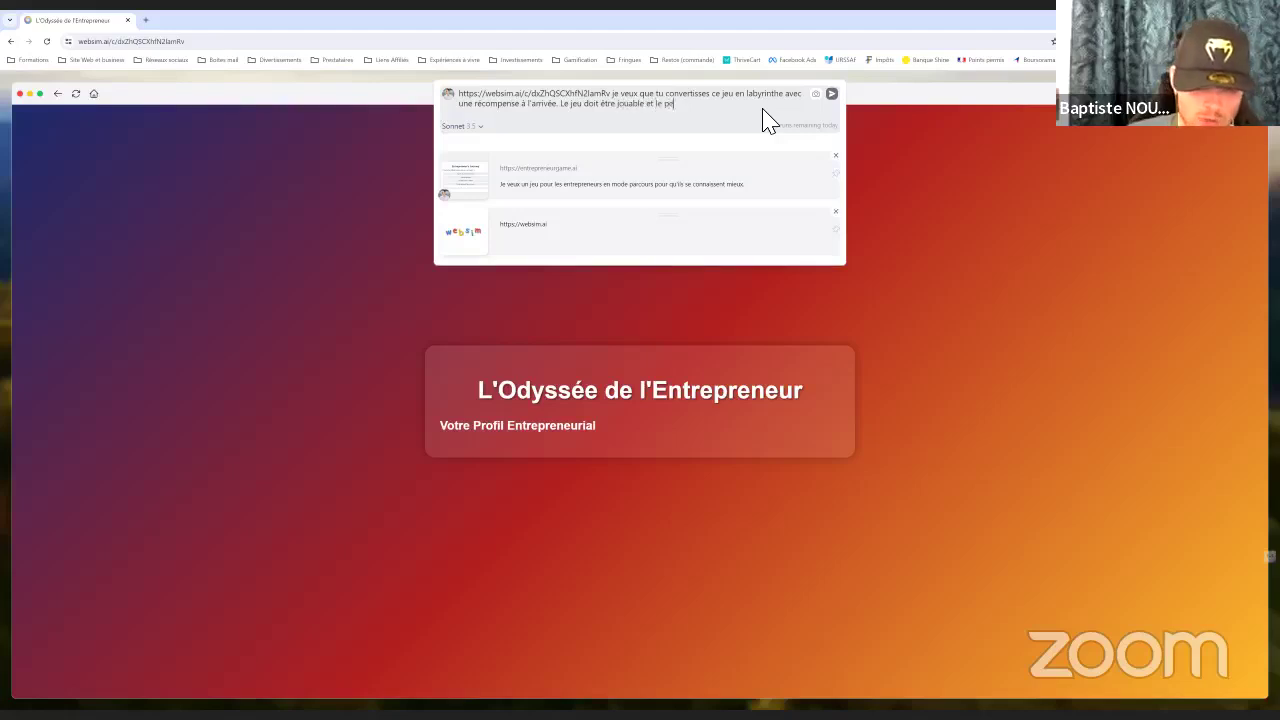
text(rsonna)
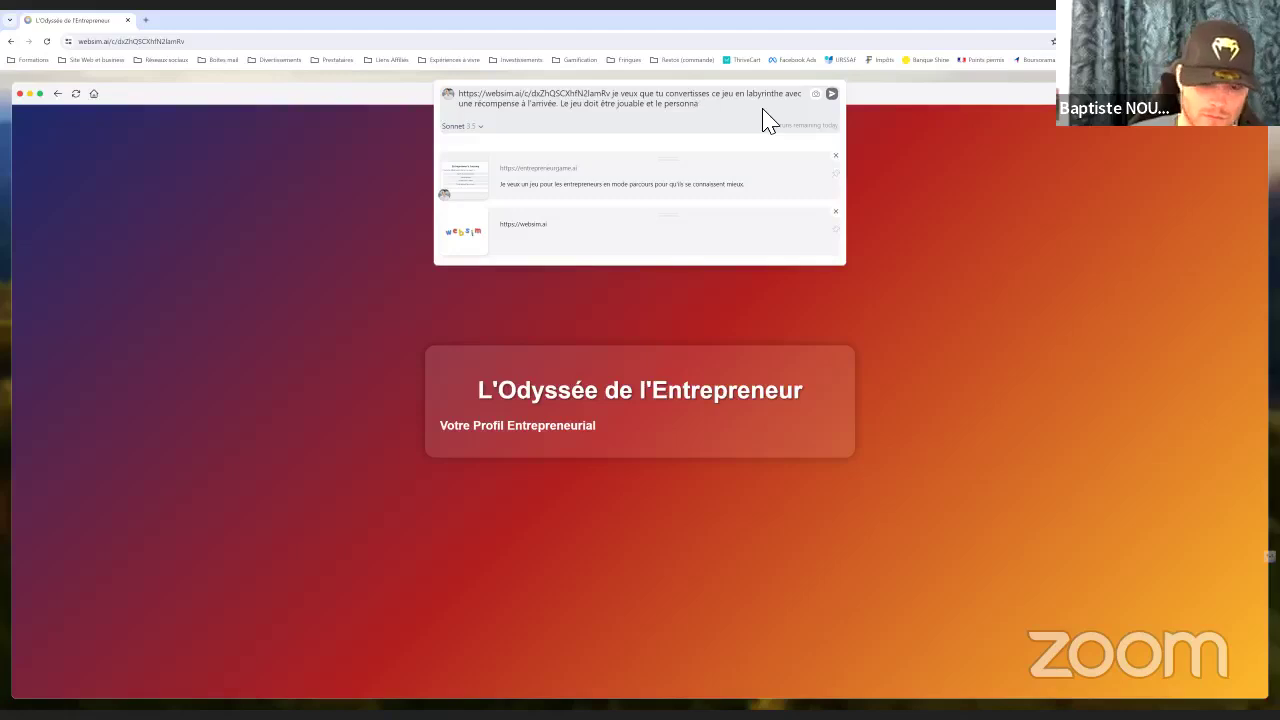
text(ge est dépla)
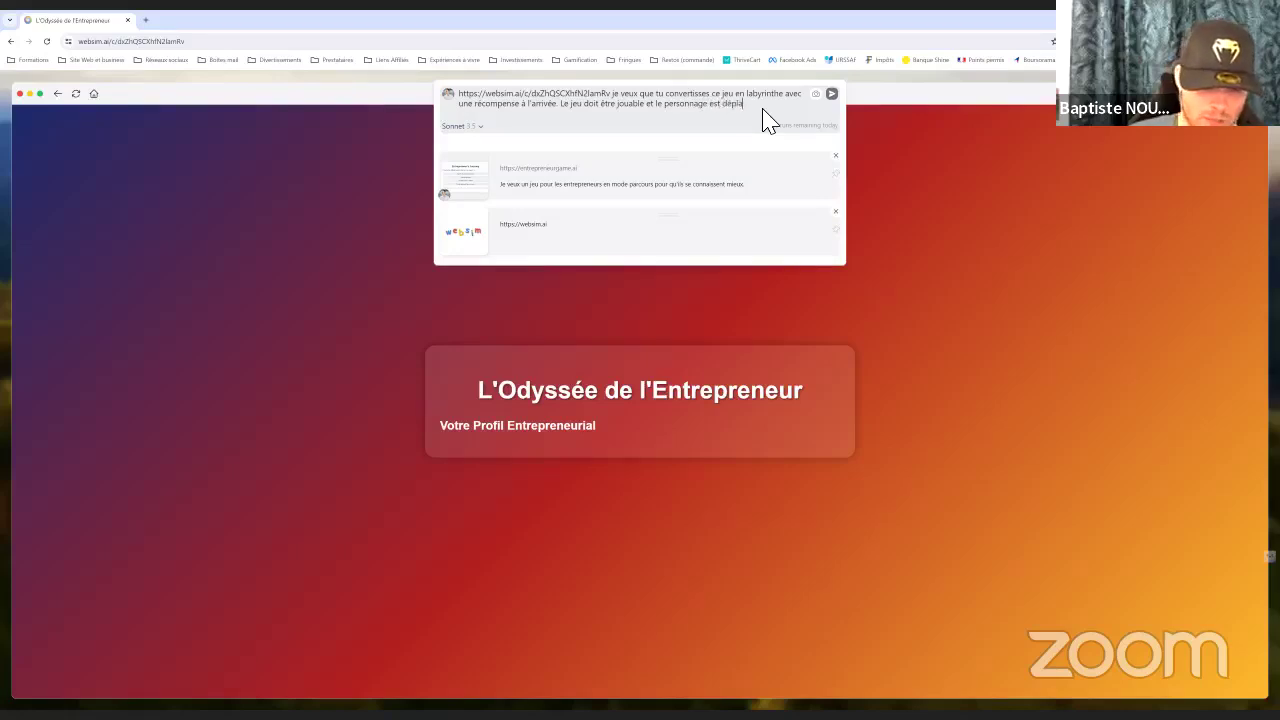
text(cea)
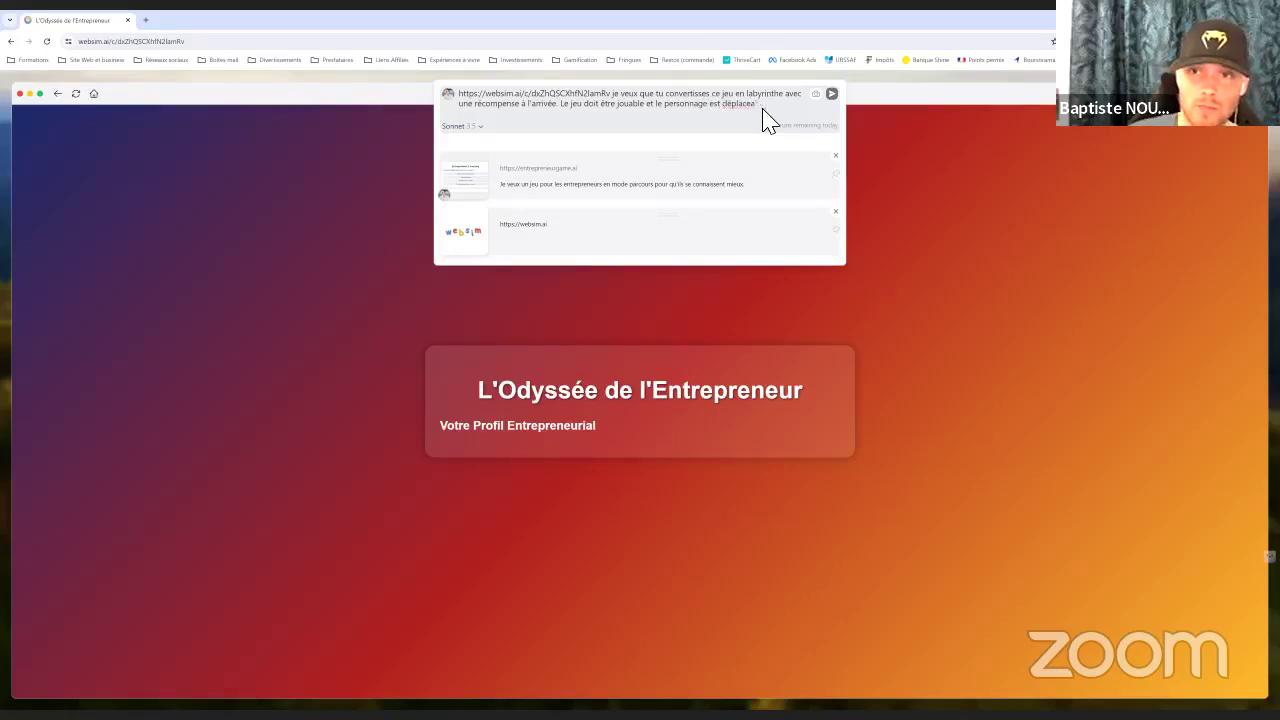
key(BackSpace)
text(able avec )
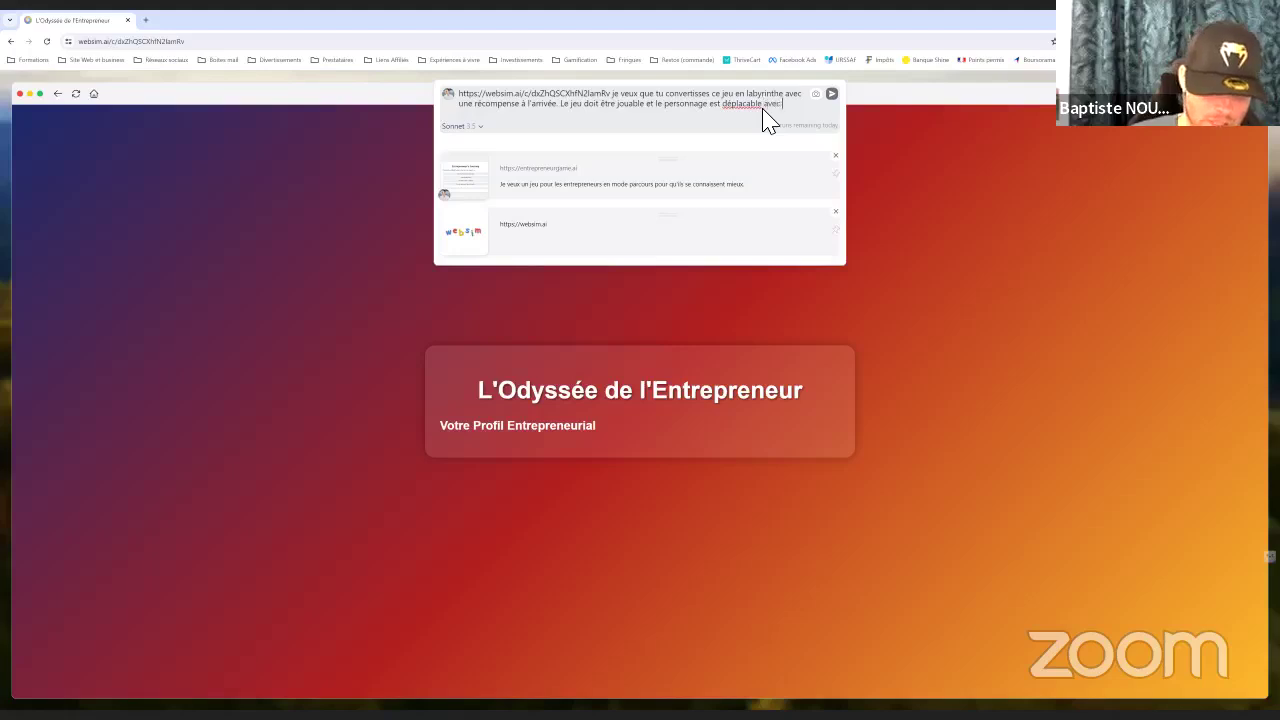
text(les flèches direc)
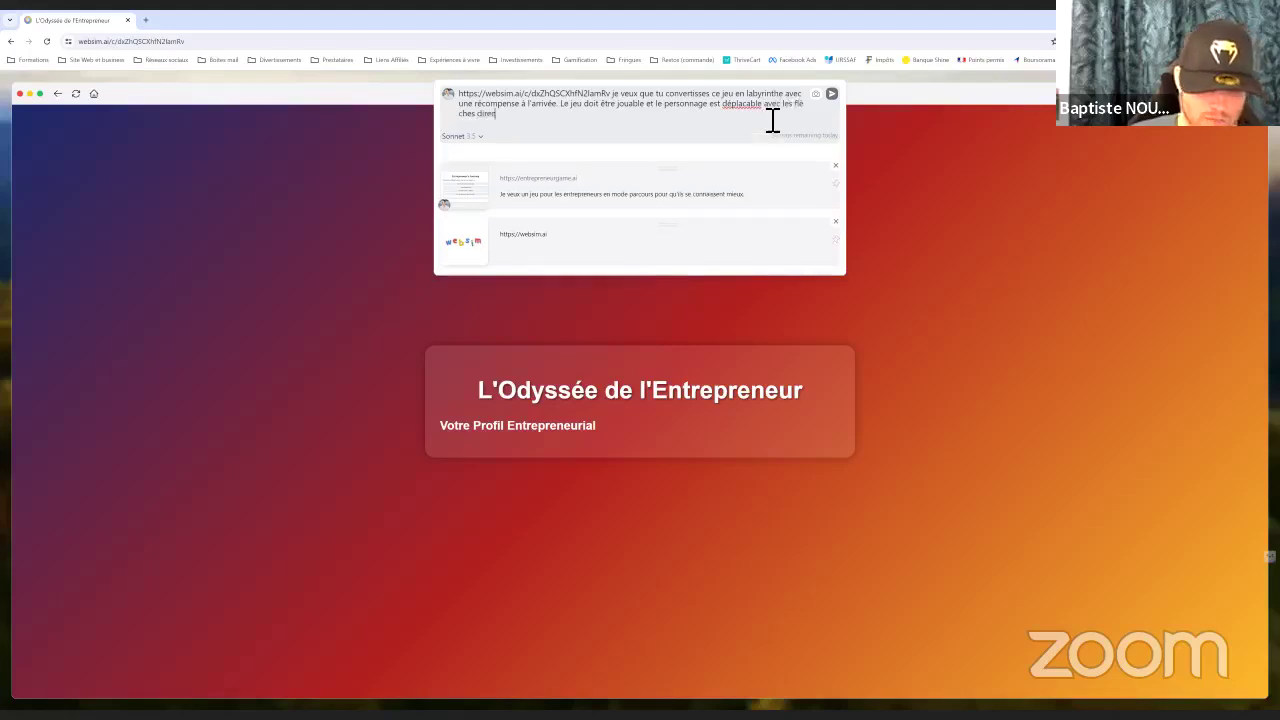
text(tionnelles)
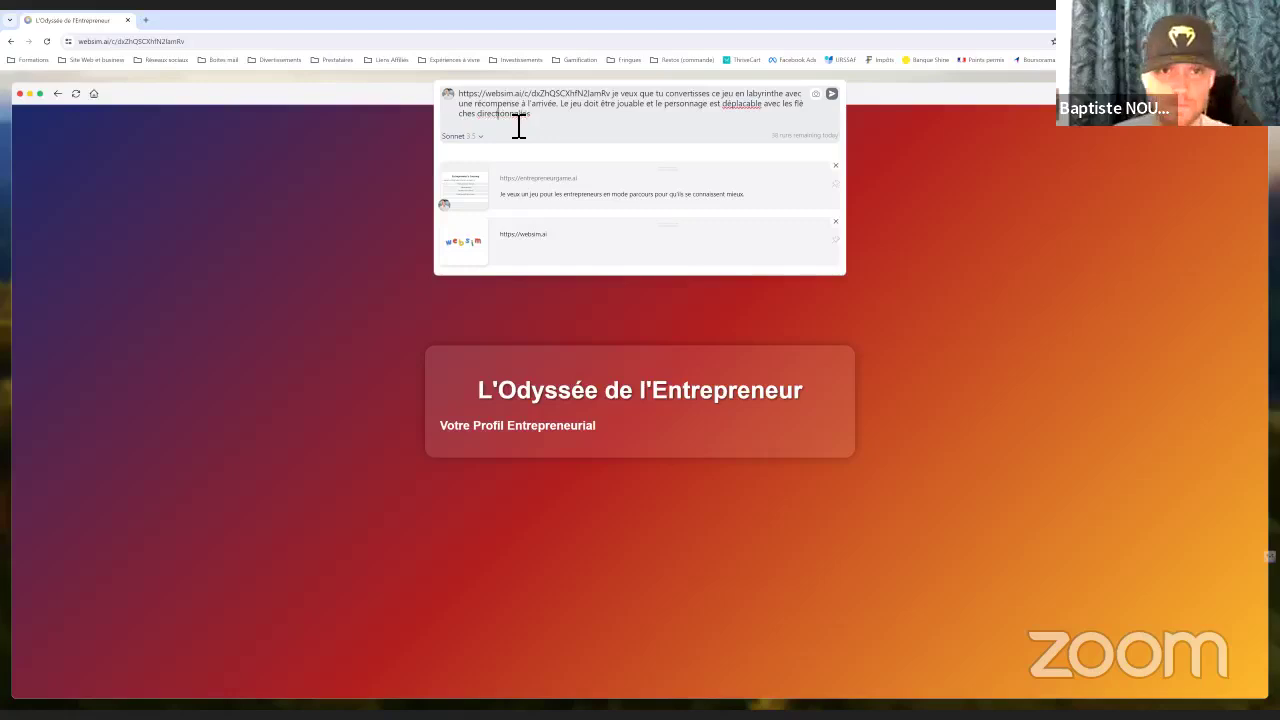
click(831, 93)
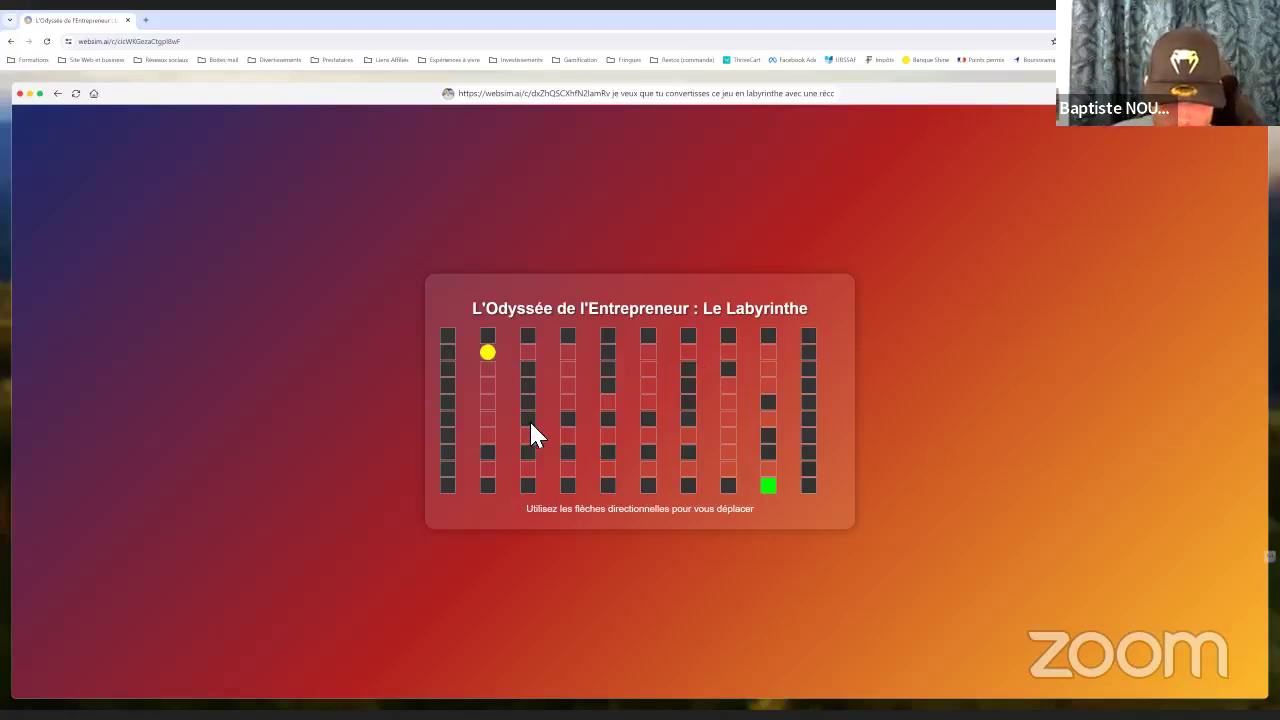
Steer the yellow dot with the arrow keys through the maze onto the green goal square
key(Right)
key(Right)
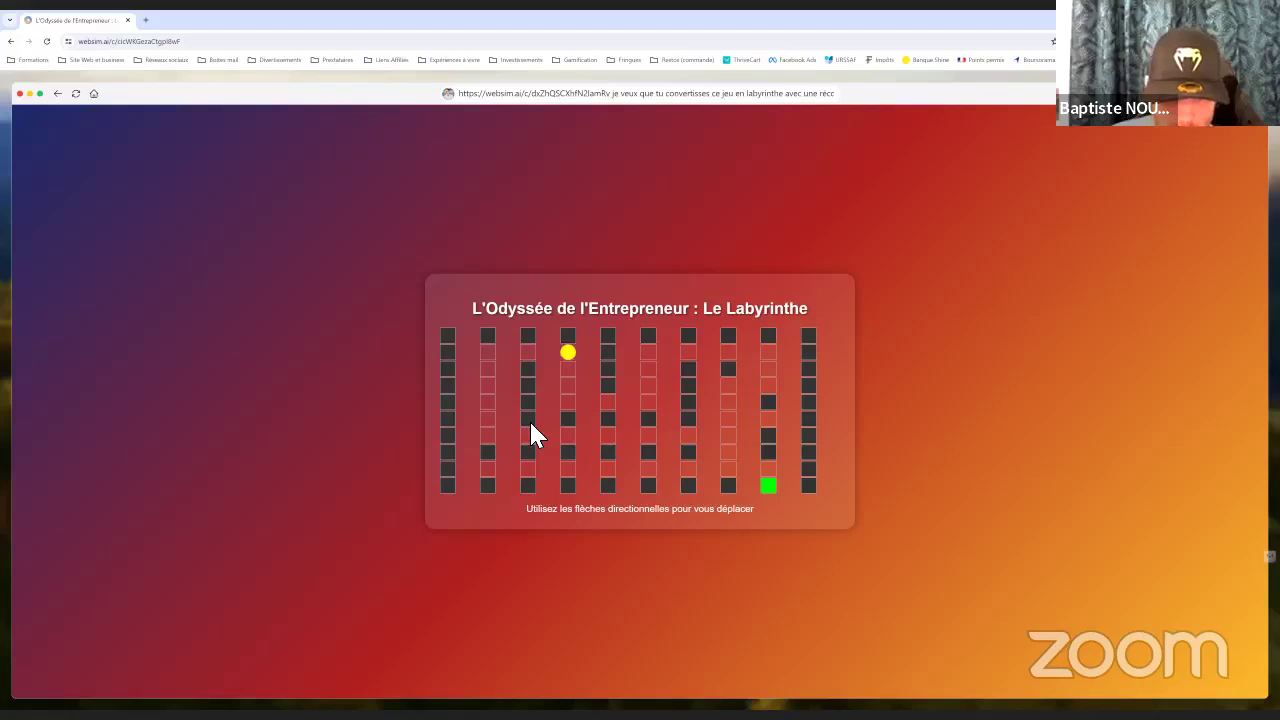
key(Left)
key(Left)
key(Down)
key(Down)
key(Down)
key(Down)
key(Down)
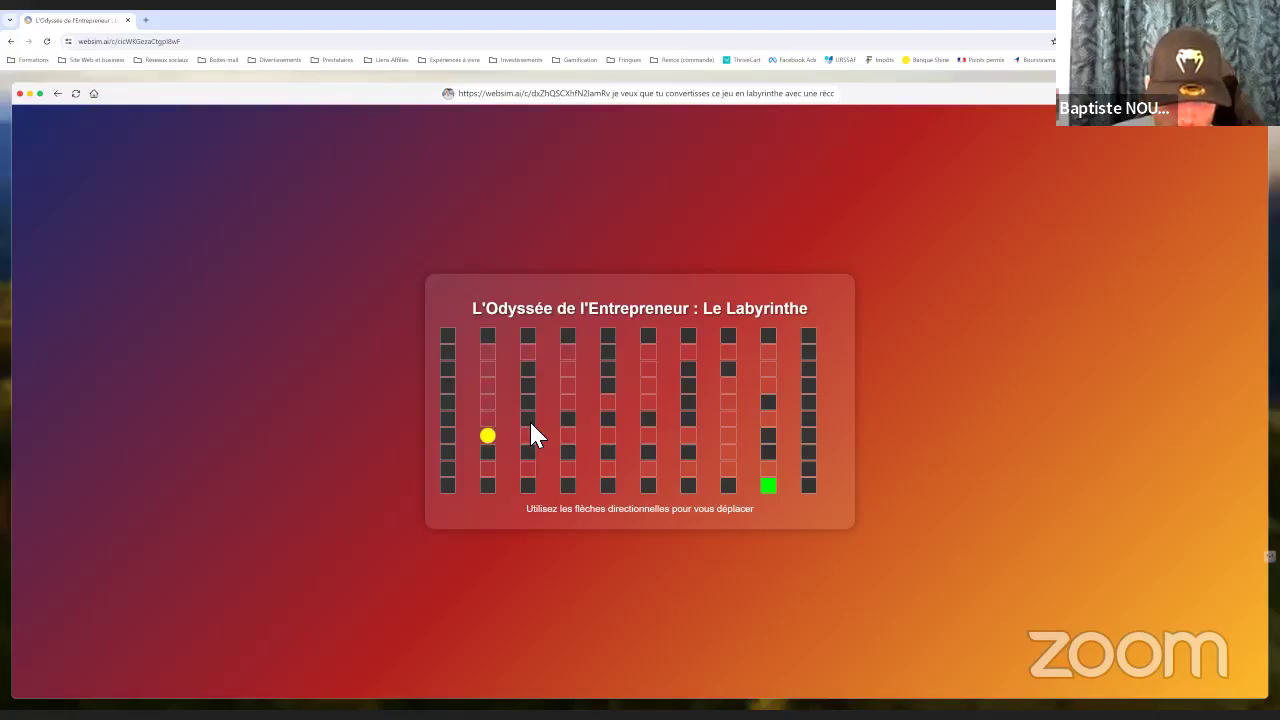
key(Right)
key(Right)
key(Right)
key(Right)
key(Right)
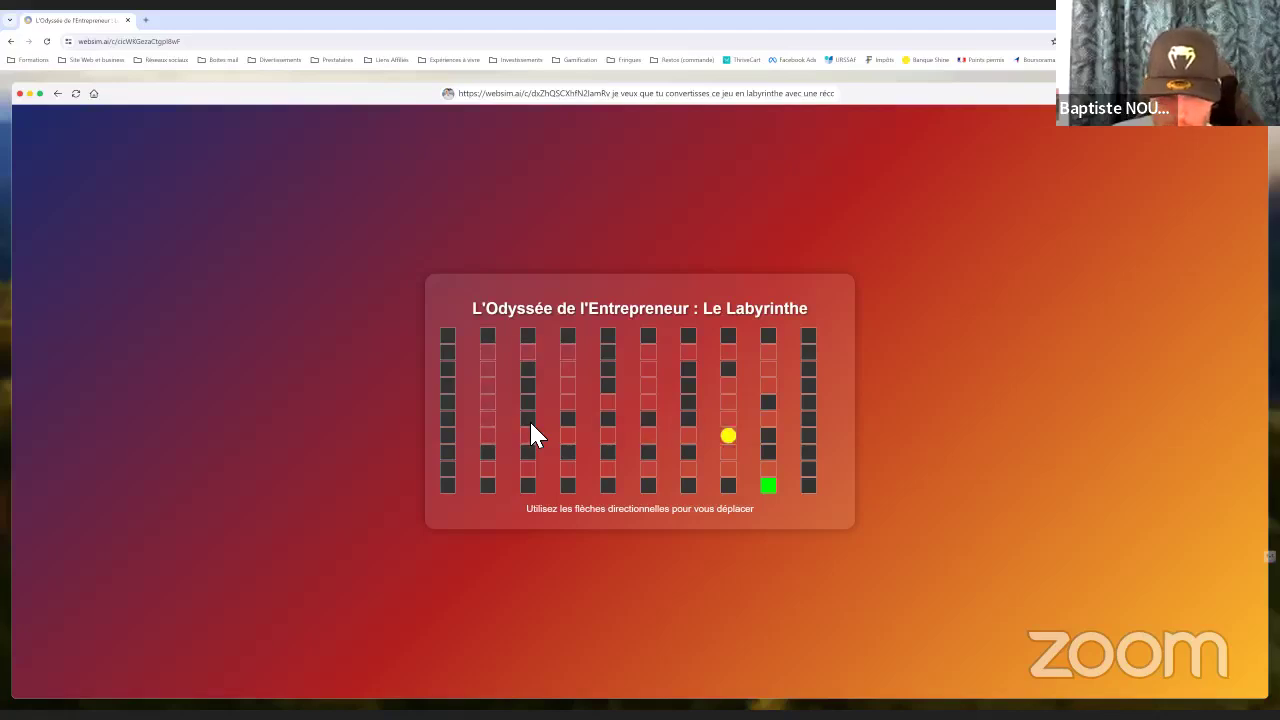
key(Down)
key(Down)
key(Up)
key(Up)
key(Up)
key(Up)
key(Down)
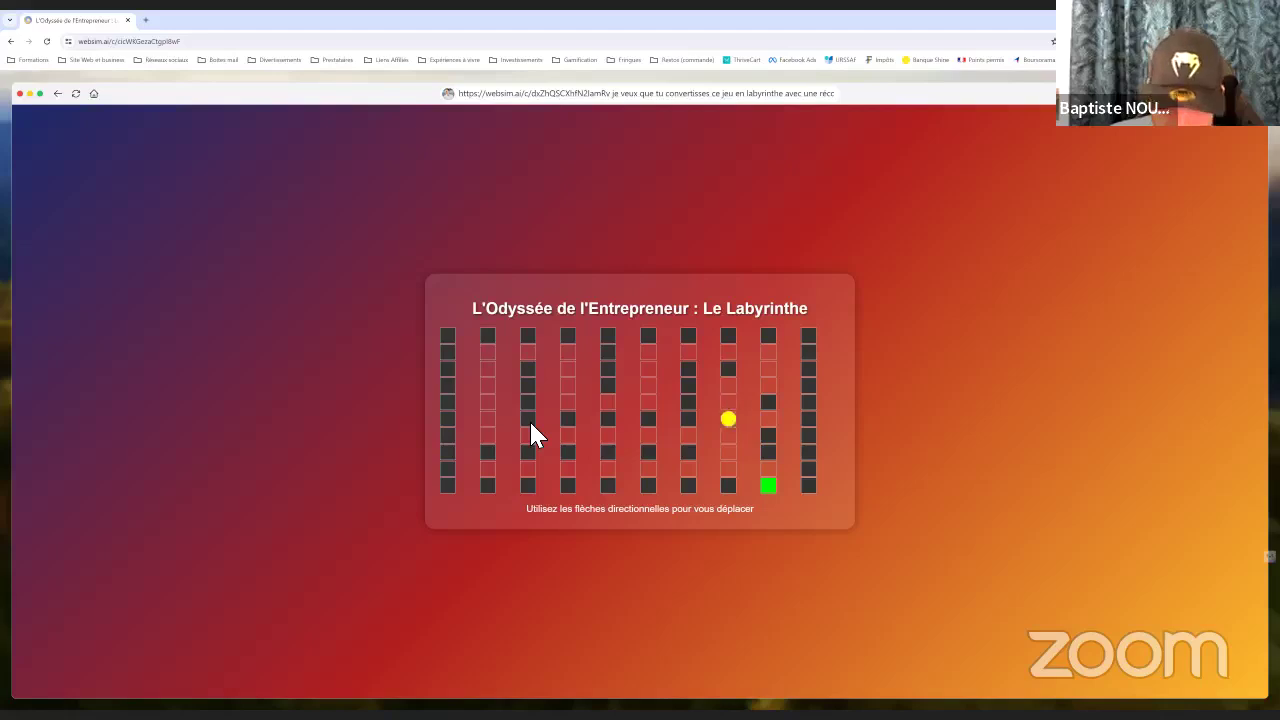
key(Down)
key(Down)
key(Down)
key(Right)
key(Down)
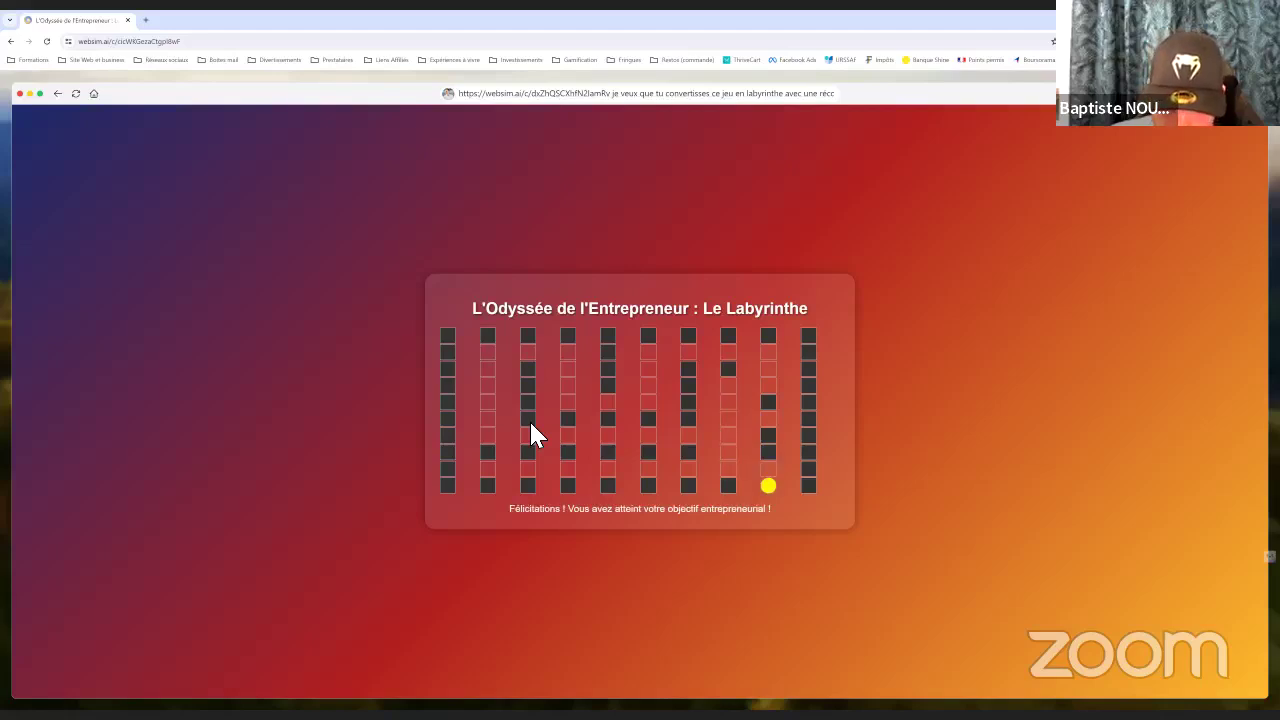
Step off the goal and explore the maze back toward the starting area
key(Up)
key(Down)
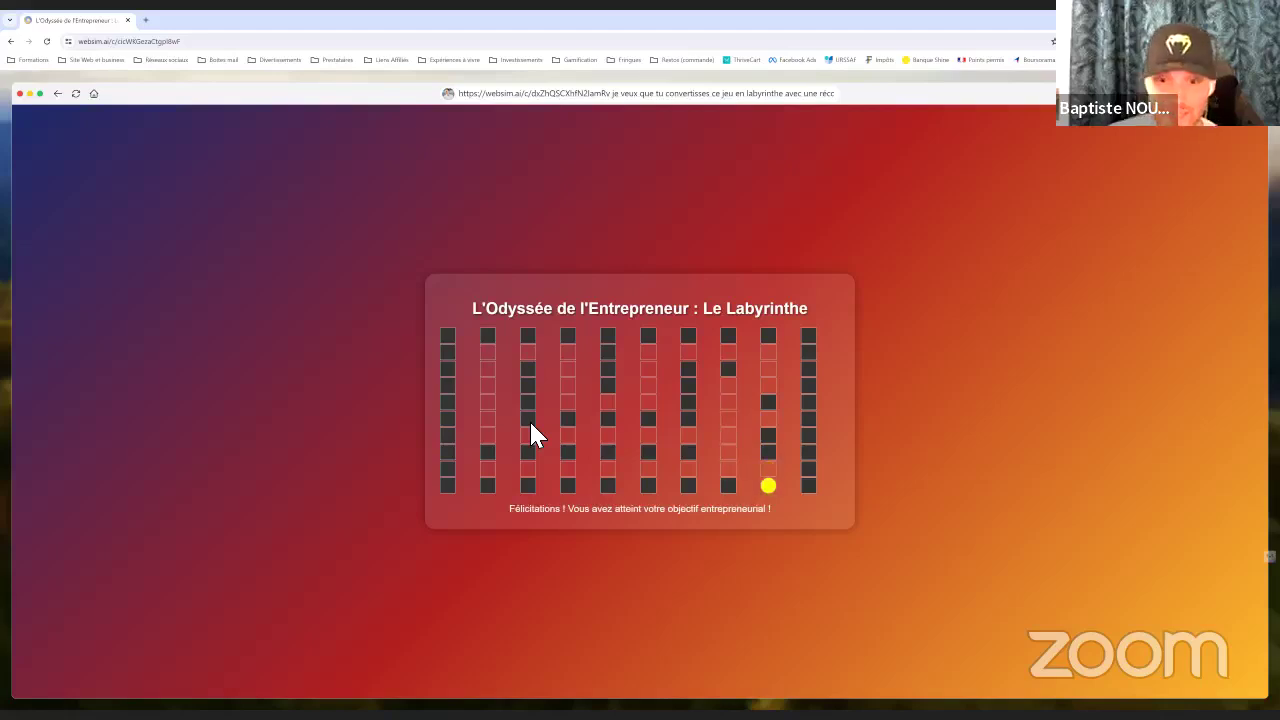
key(Up)
key(Left)
key(Left)
key(Left)
key(Left)
key(Left)
key(Left)
key(Left)
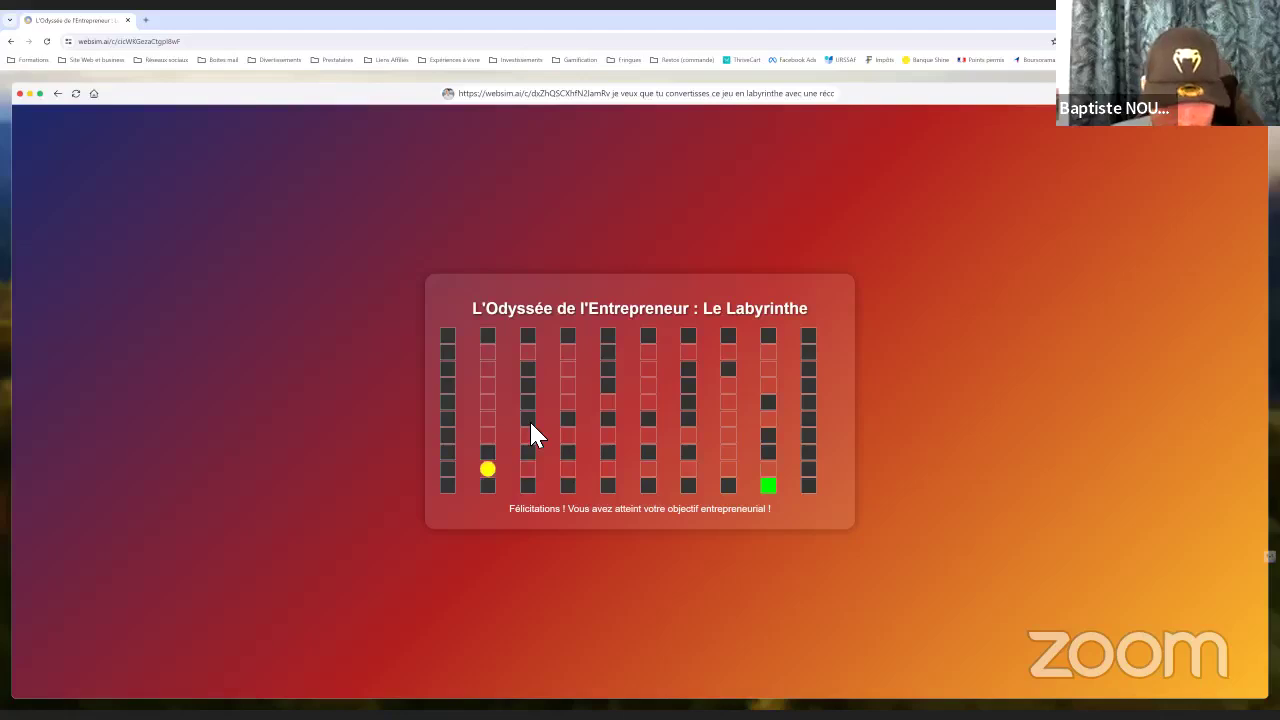
key(Right)
key(Right)
key(Left)
key(Left)
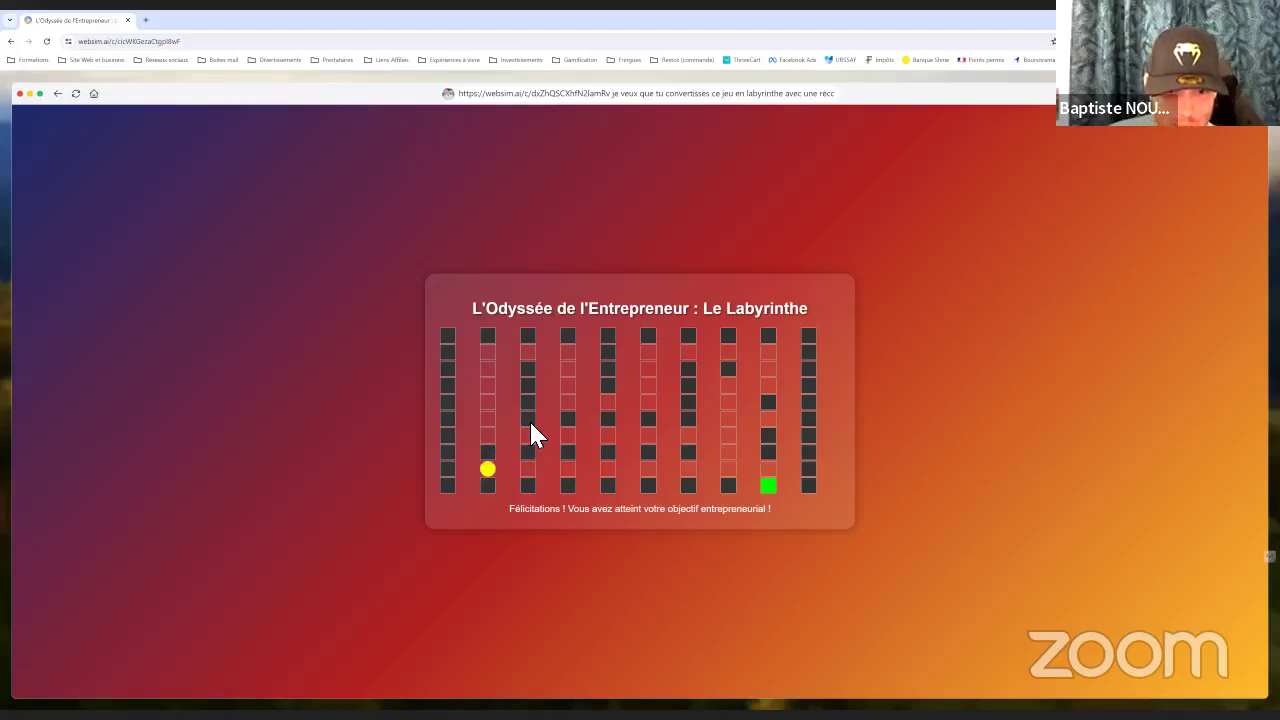
key(Right)
key(Right)
key(Right)
key(Right)
key(Right)
key(Right)
key(Right)
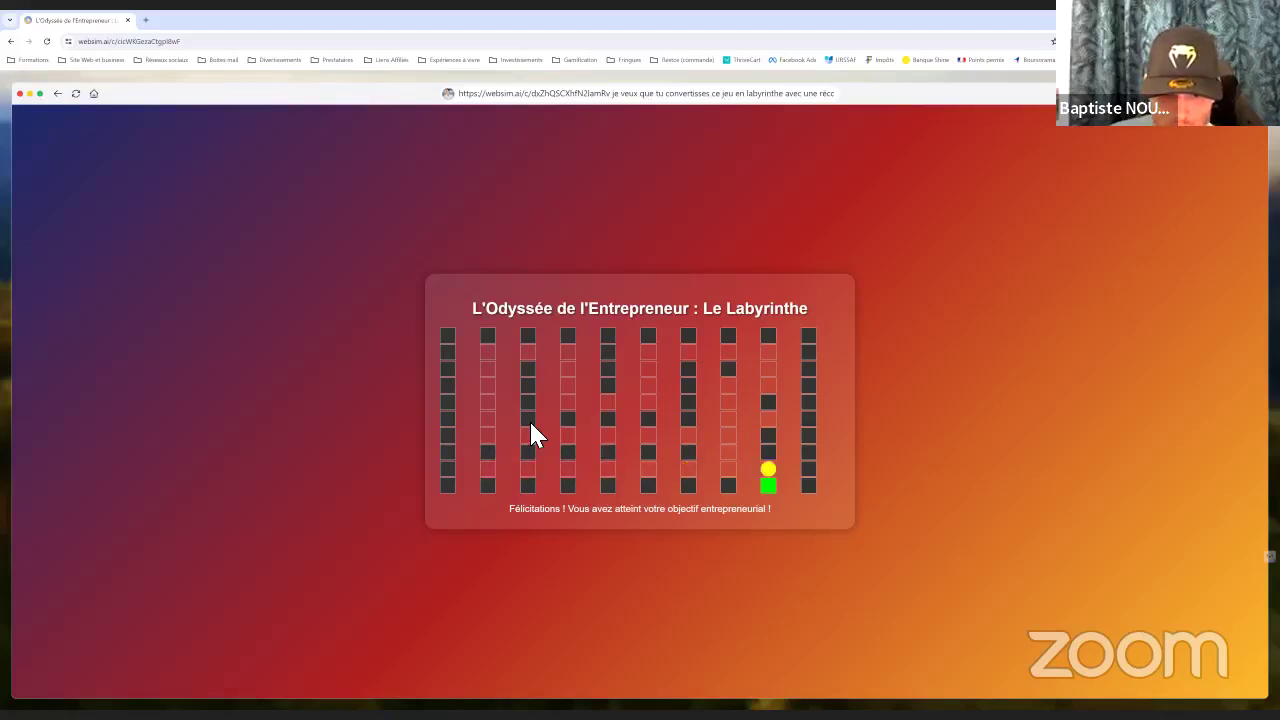
key(Left)
key(Up)
key(Up)
key(Left)
key(Left)
key(Left)
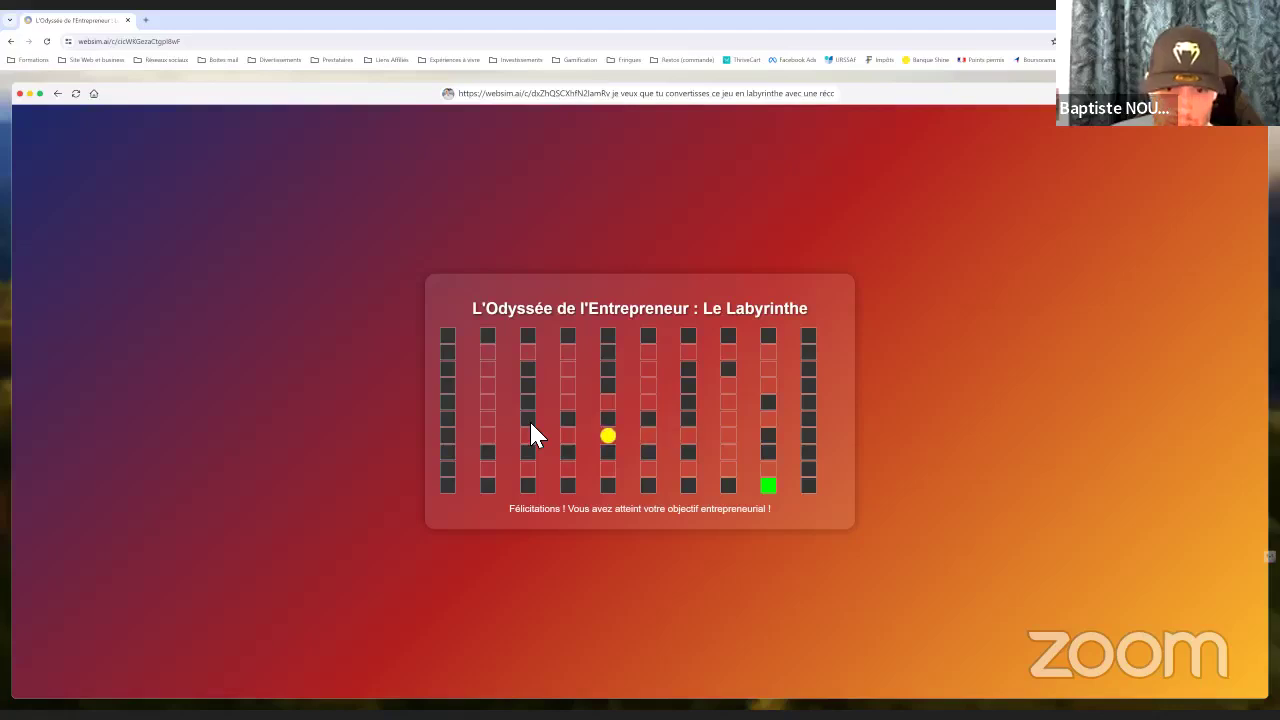
key(Left)
key(Left)
key(Left)
key(Up)
key(Up)
key(Up)
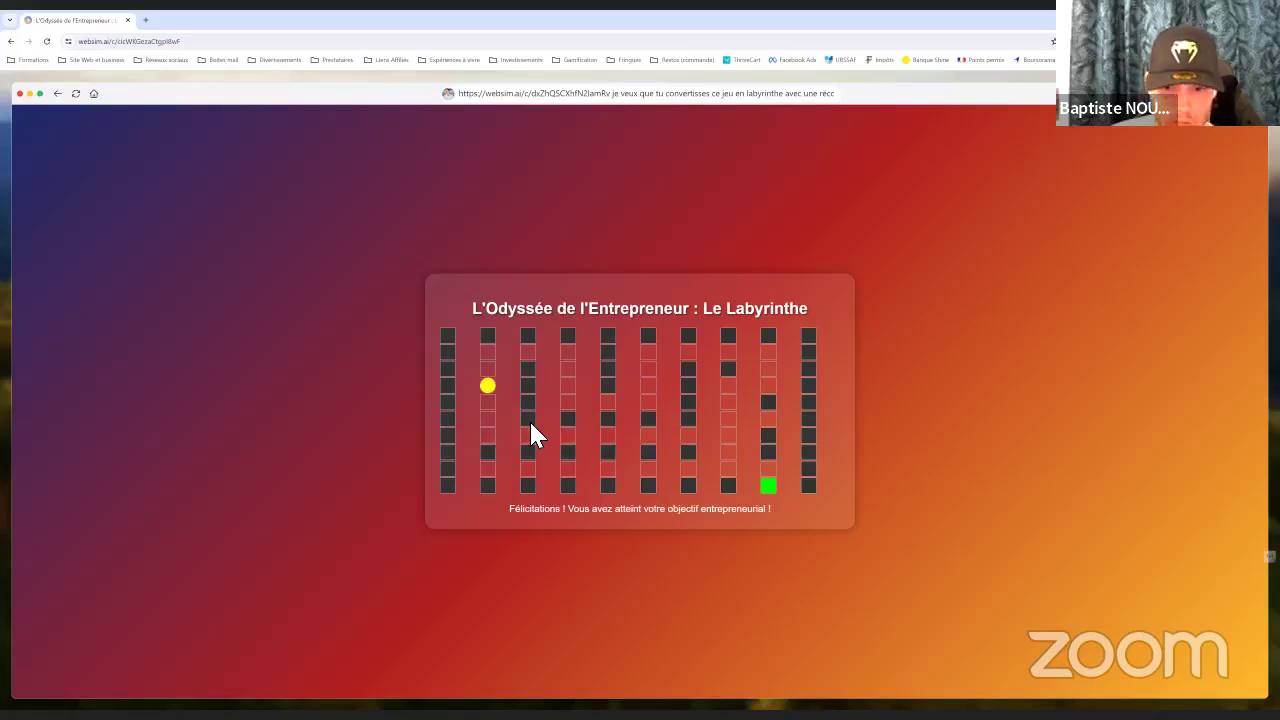
key(Up)
key(Up)
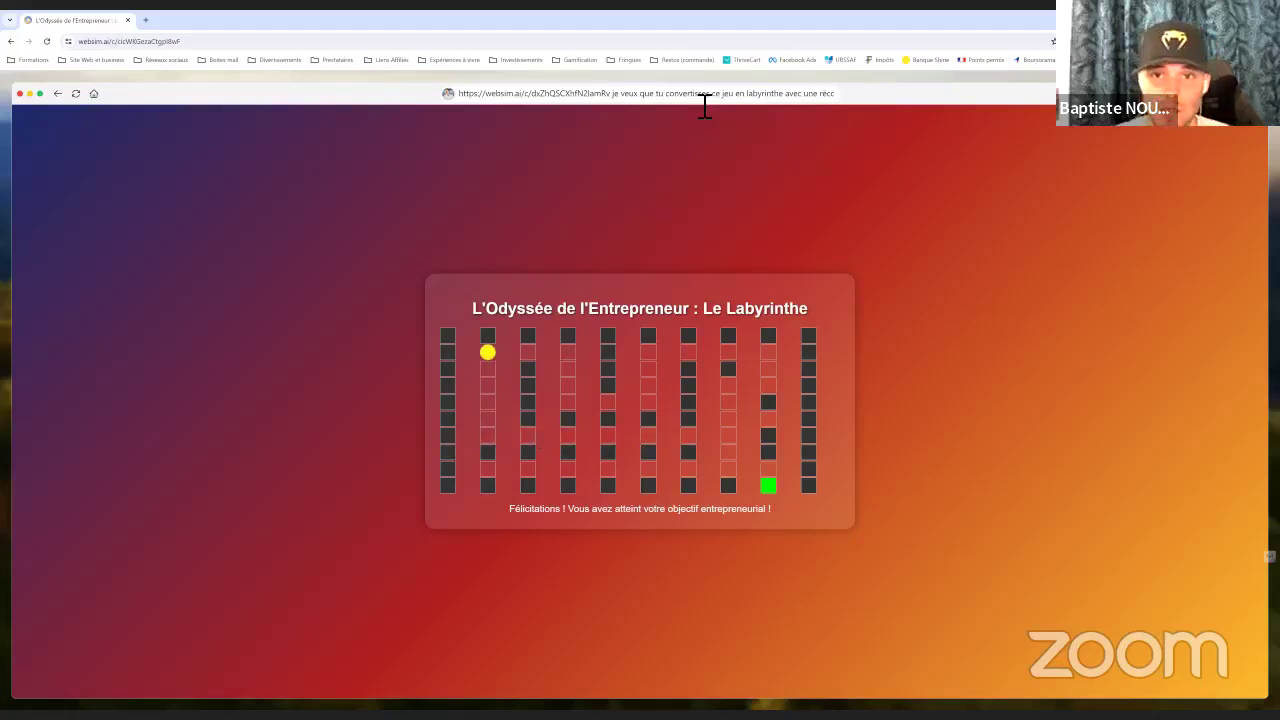
Replace the prompt with the maze sim's address and request 'transforme ce labyrinthe de la 2d a la 3d'
click(702, 94)
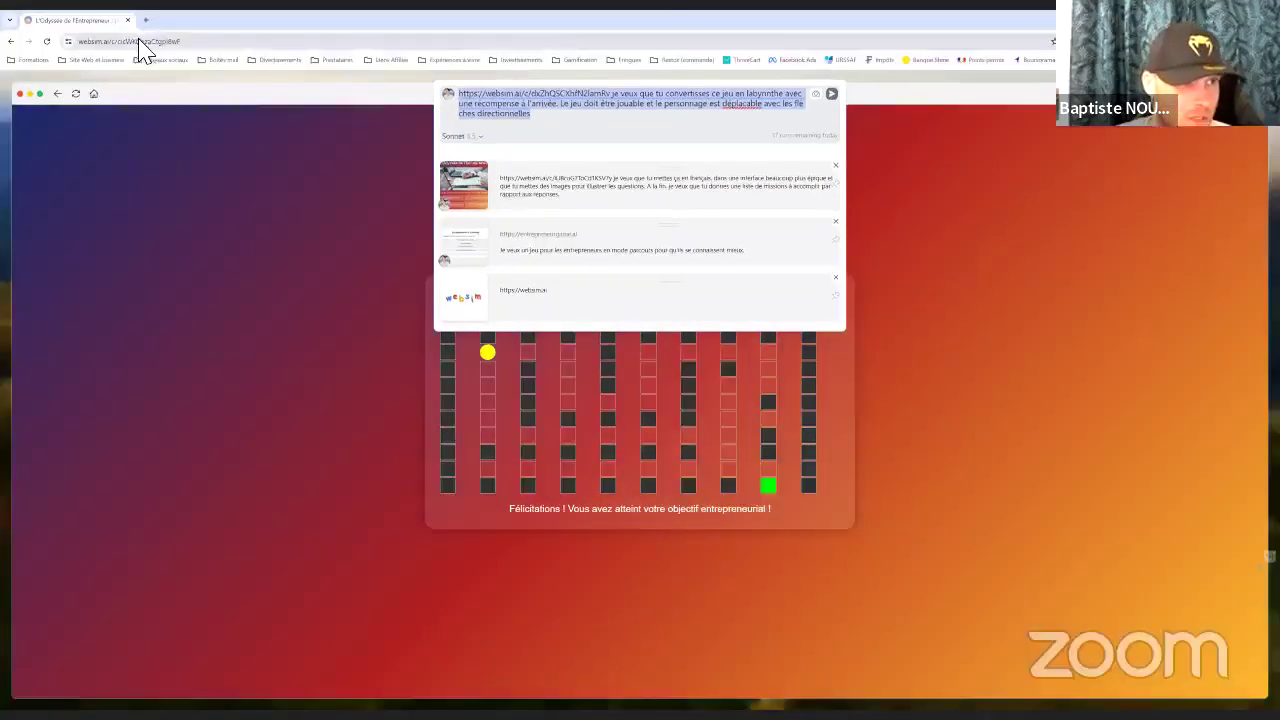
right_click(140, 41)
click(542, 115)
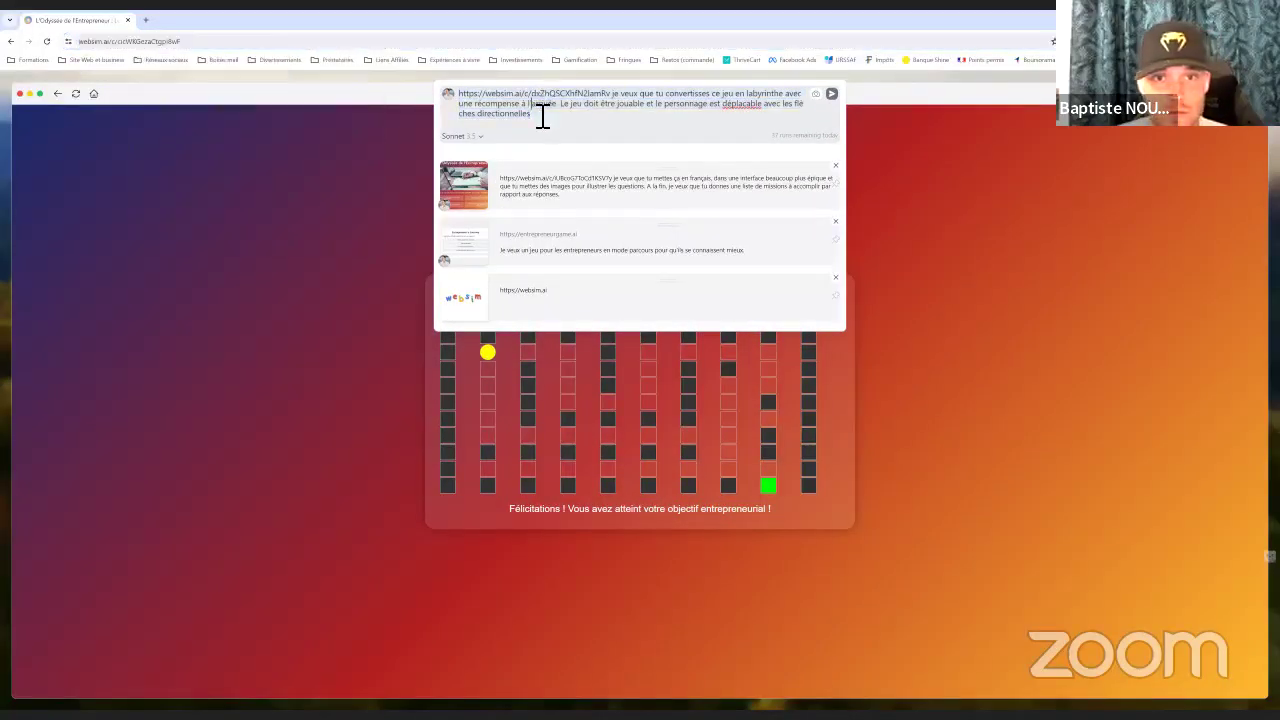
key(ctrl+a)
text(https://websim.ai/c/cicWKGezaCtgpI8wF)
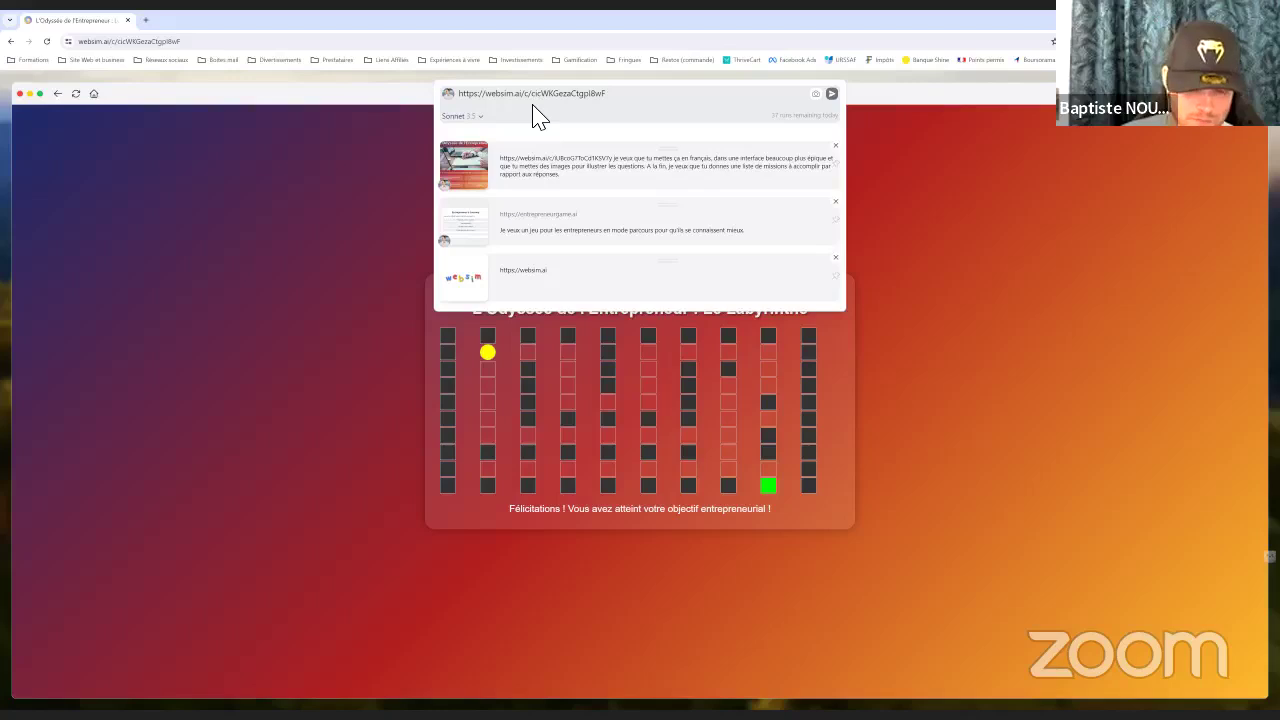
text(transforme)
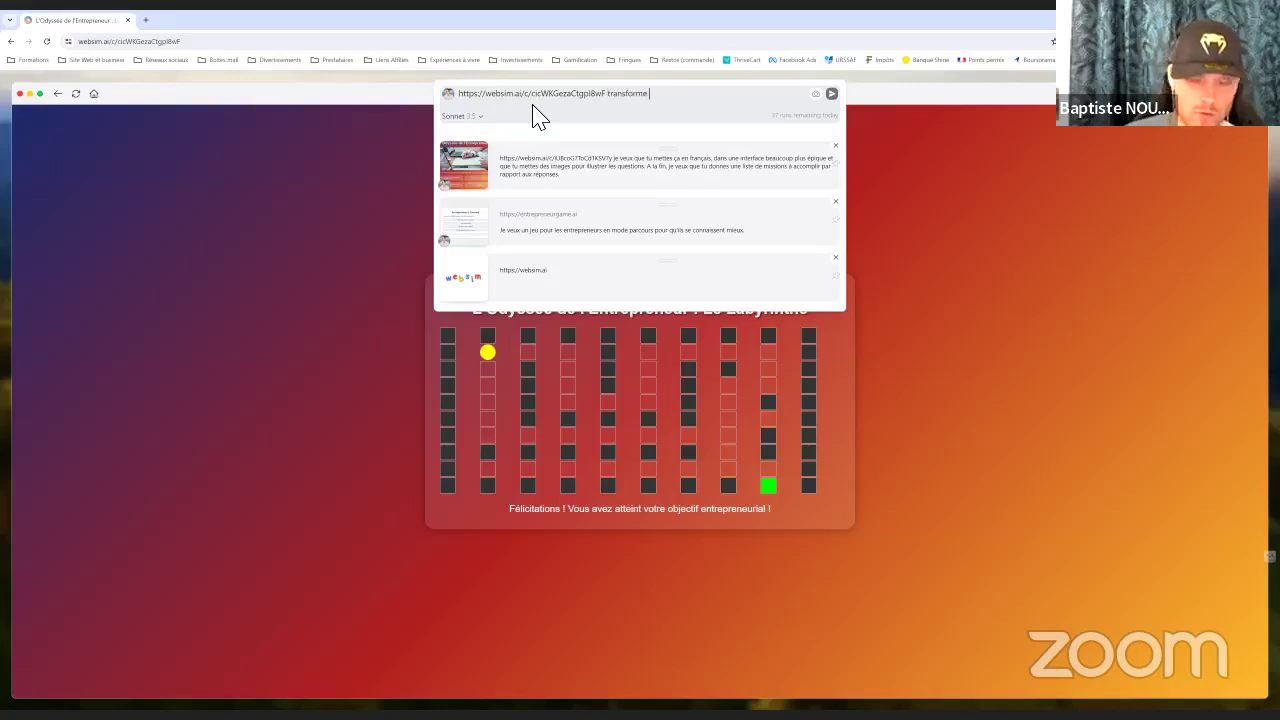
text( ce la)
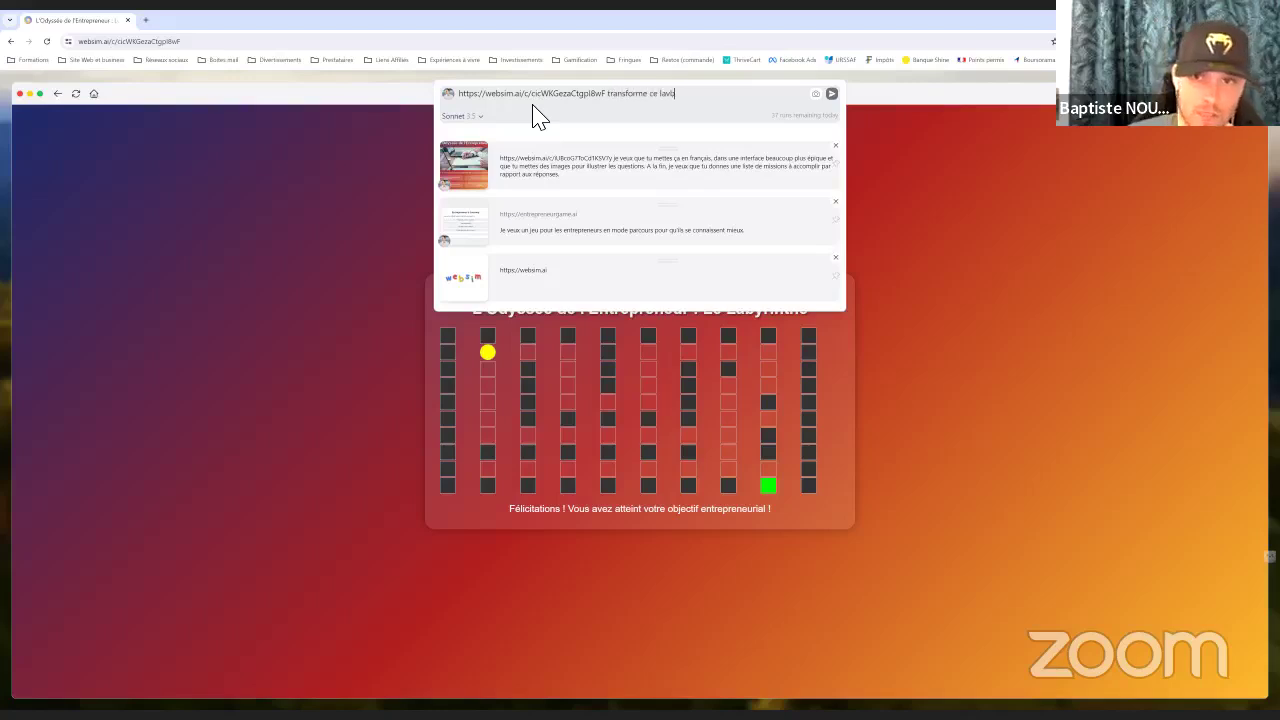
text(byrin)
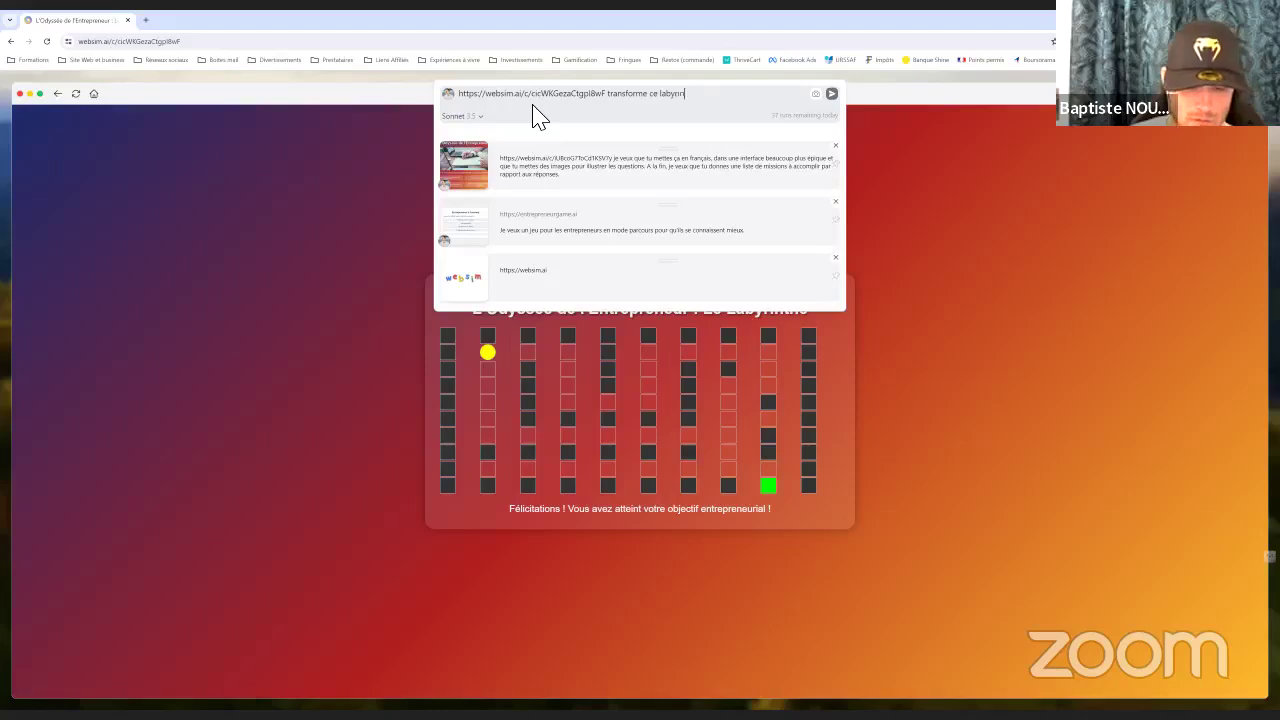
text(the de la 2d)
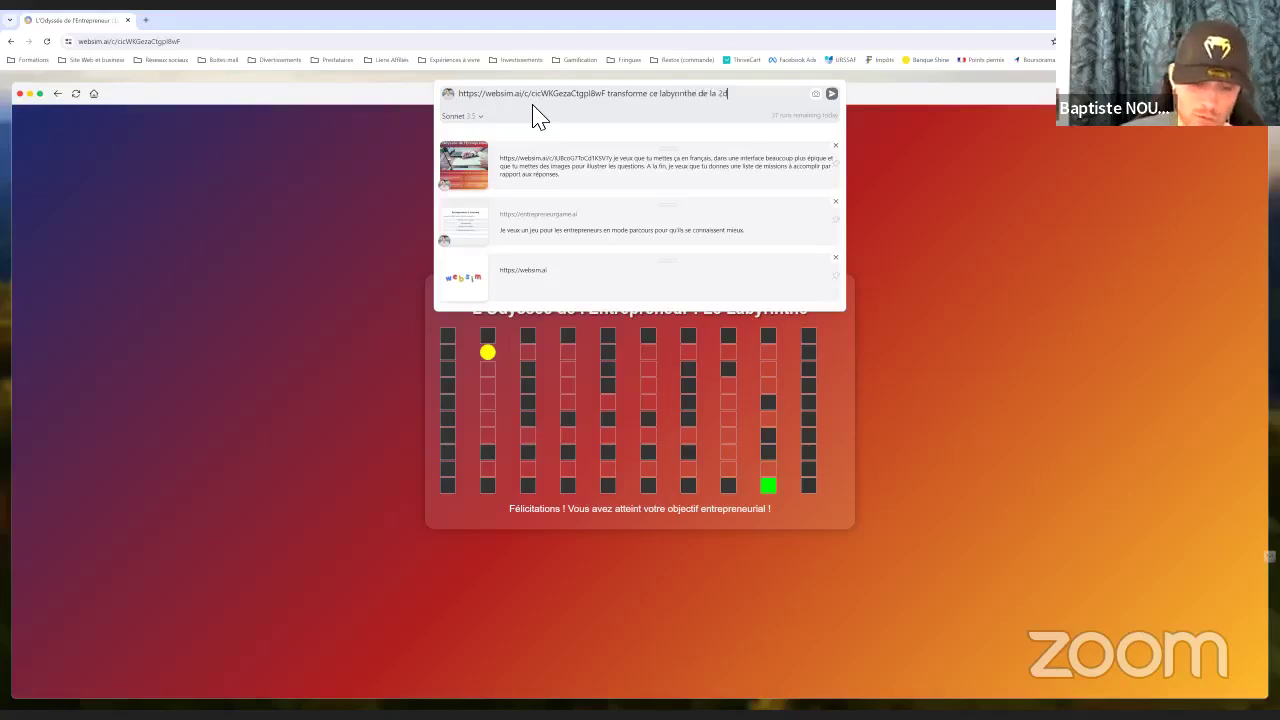
text( a la 3d)
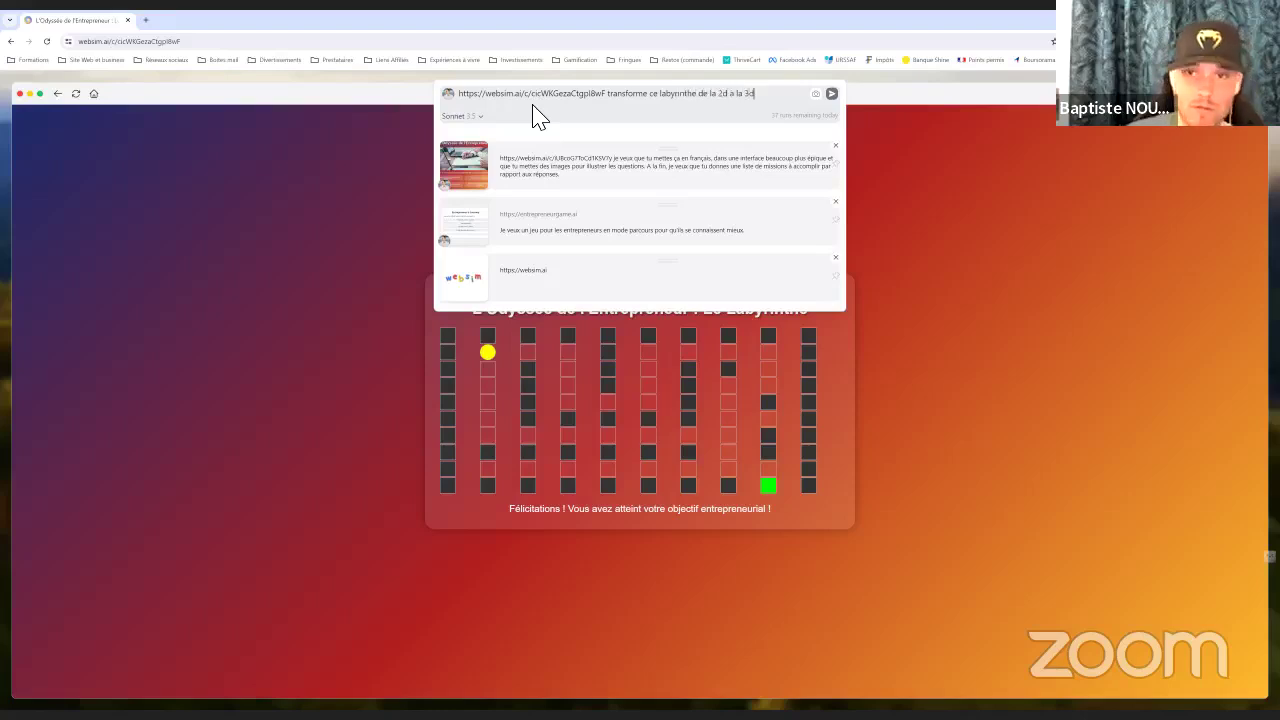
click(831, 94)
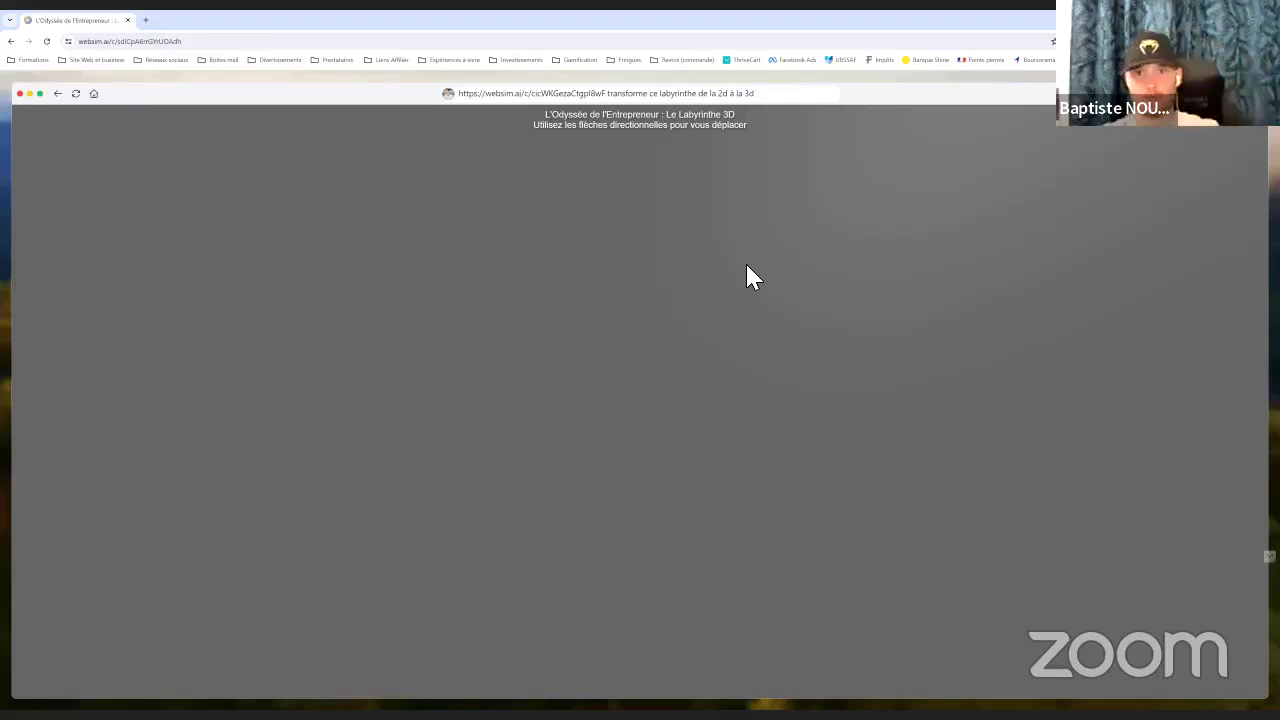
Copy the 3D maze's web address and close the prompt history to reveal the game
click(771, 103)
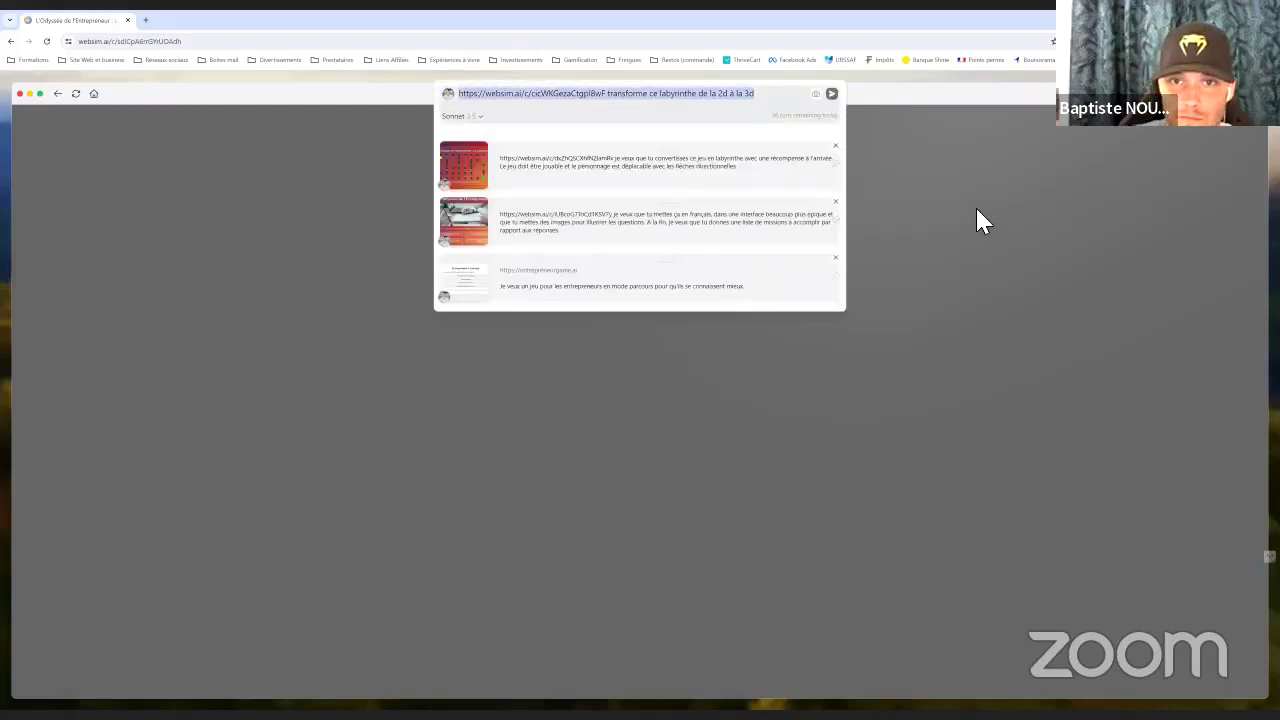
click(768, 104)
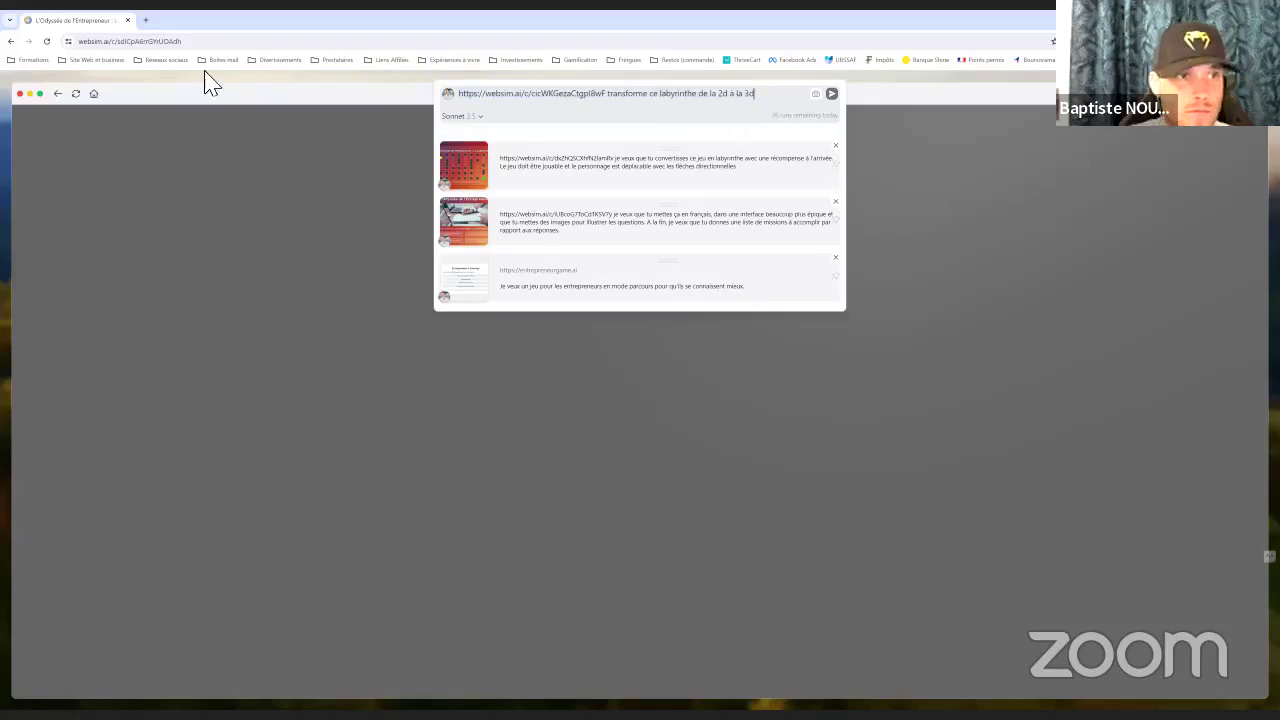
click(148, 43)
right_click(141, 43)
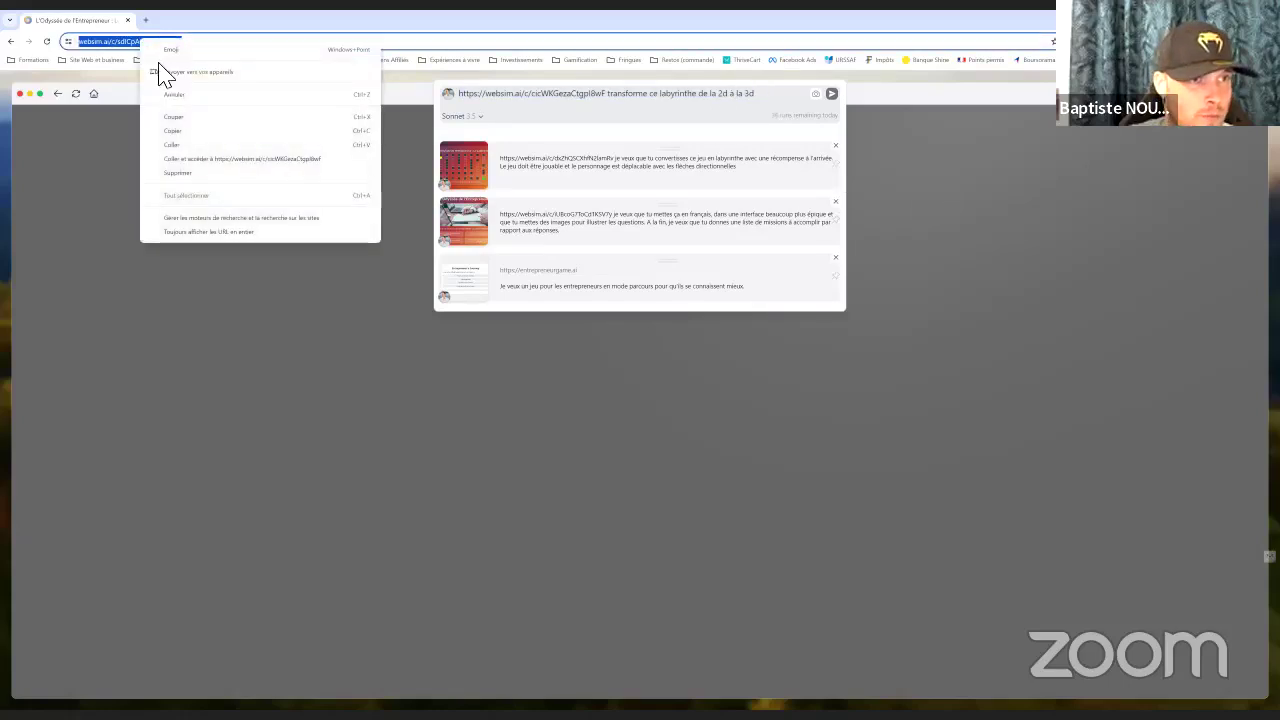
click(178, 131)
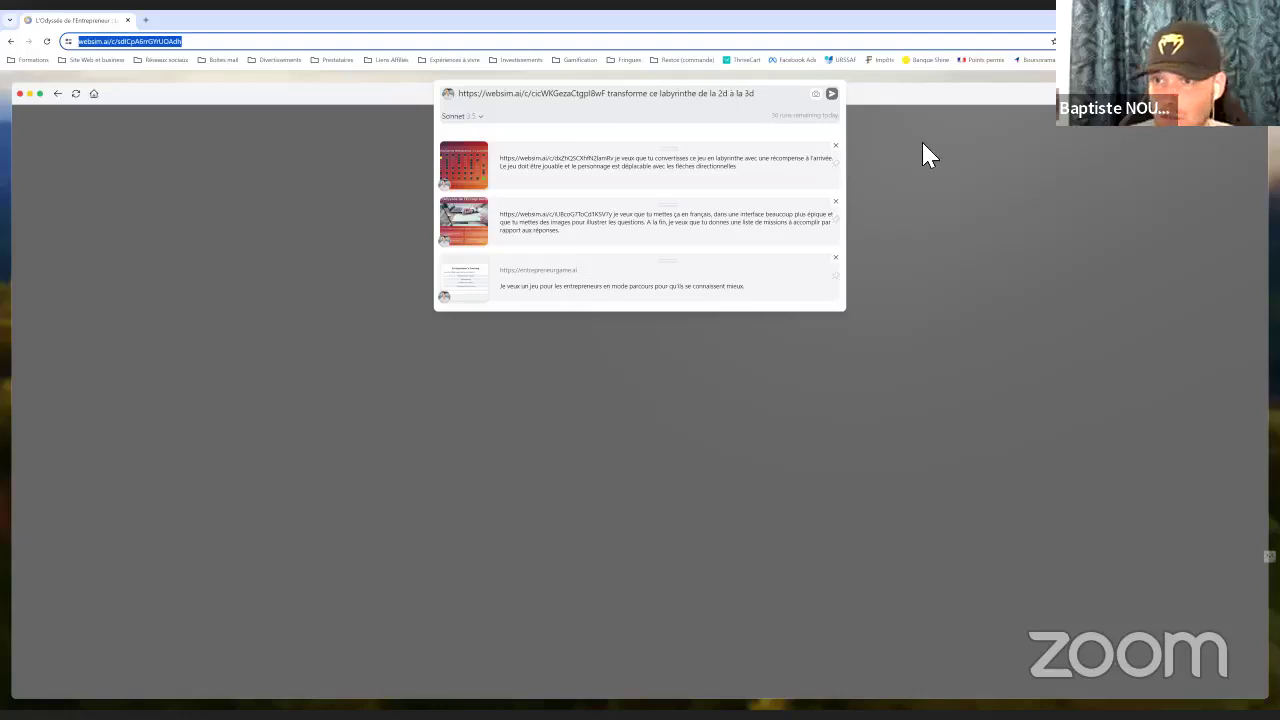
click(910, 314)
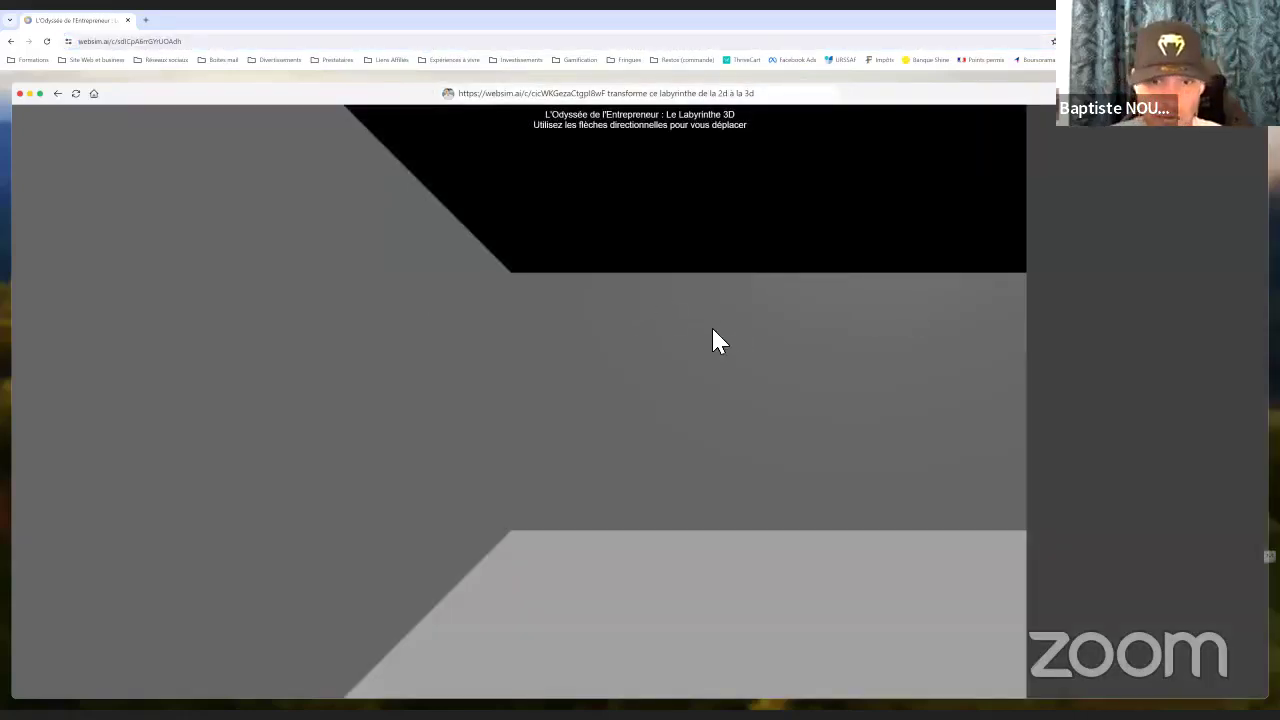
Walk and turn through the first-person 3D maze corridors with the arrow keys
key(Up)
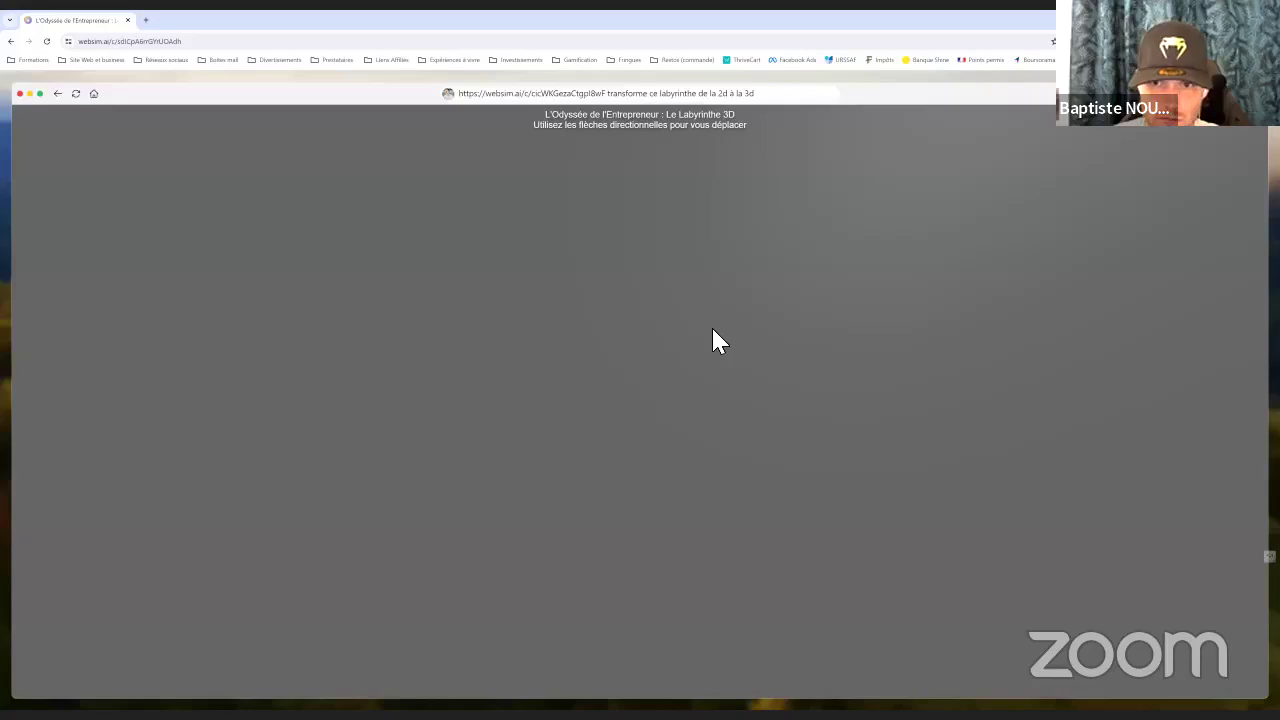
key(Right)
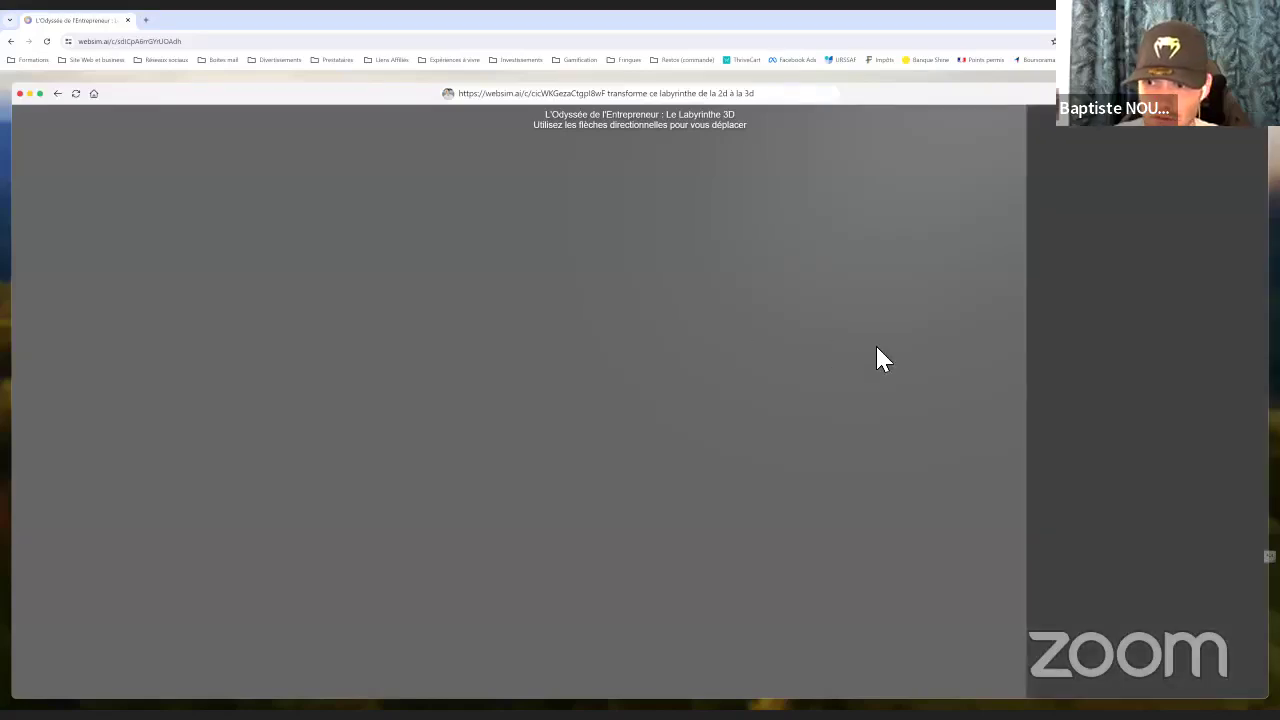
key(Down)
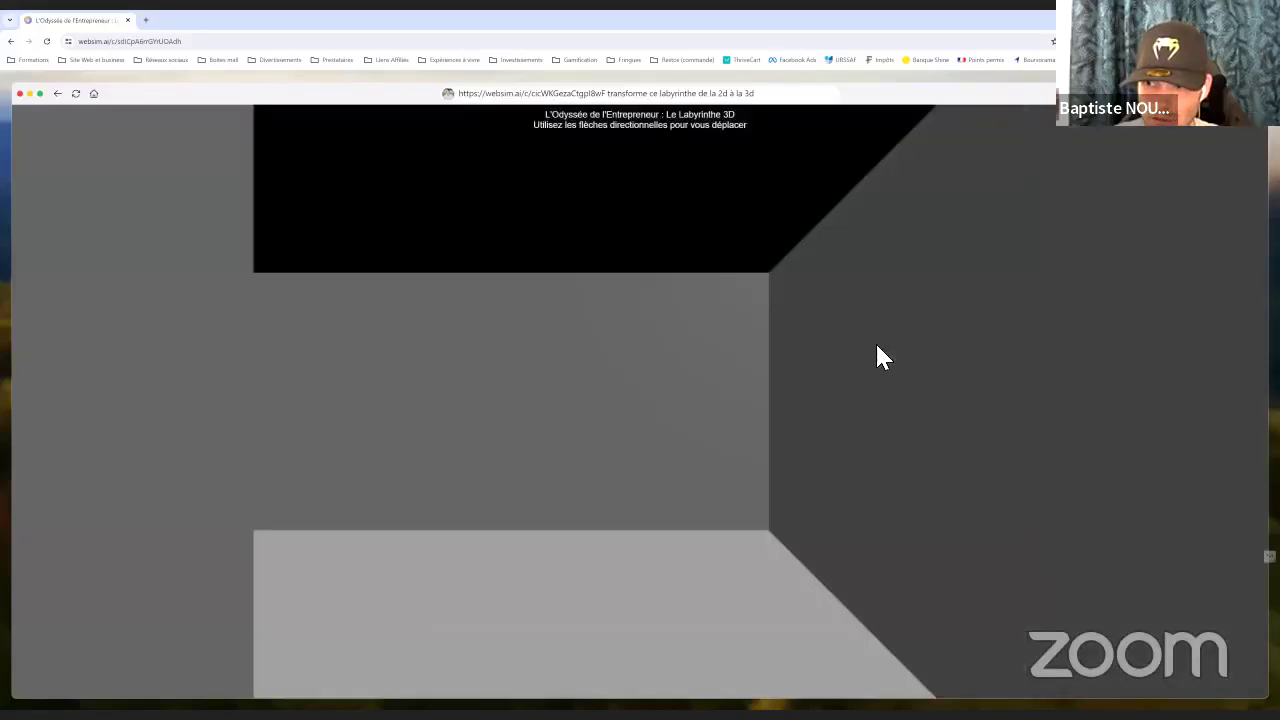
key(Up)
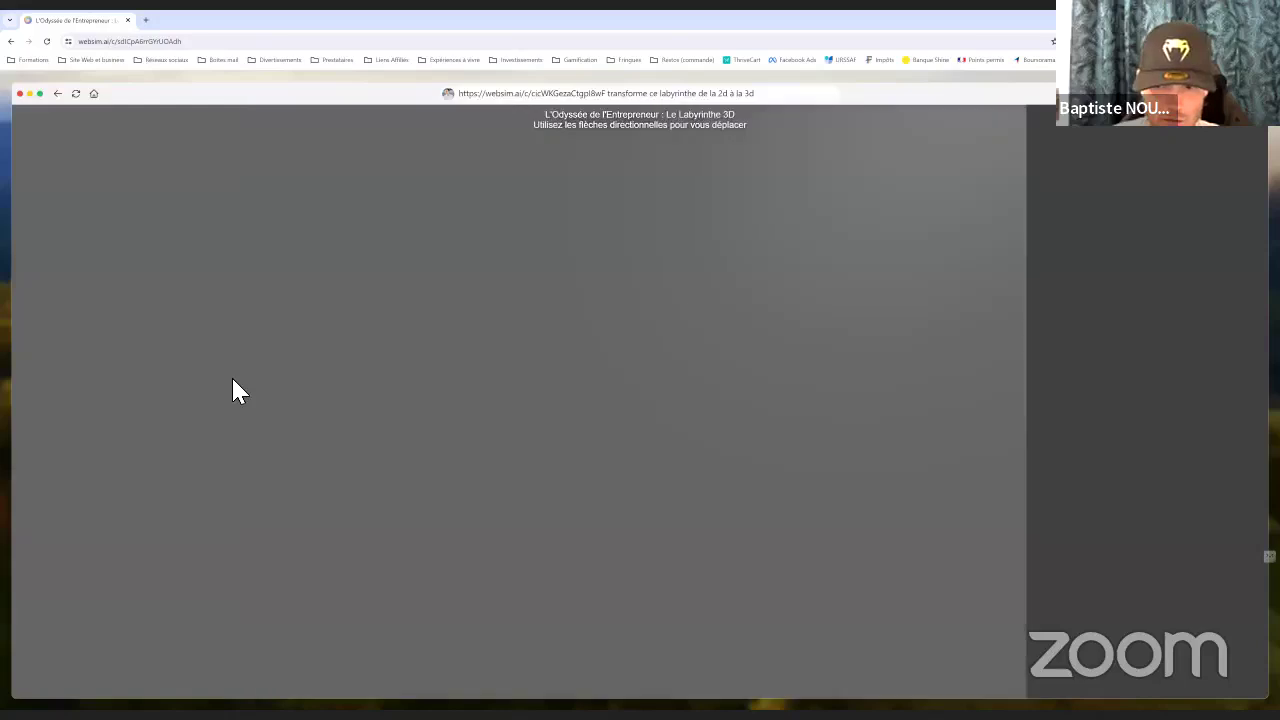
key(Left)
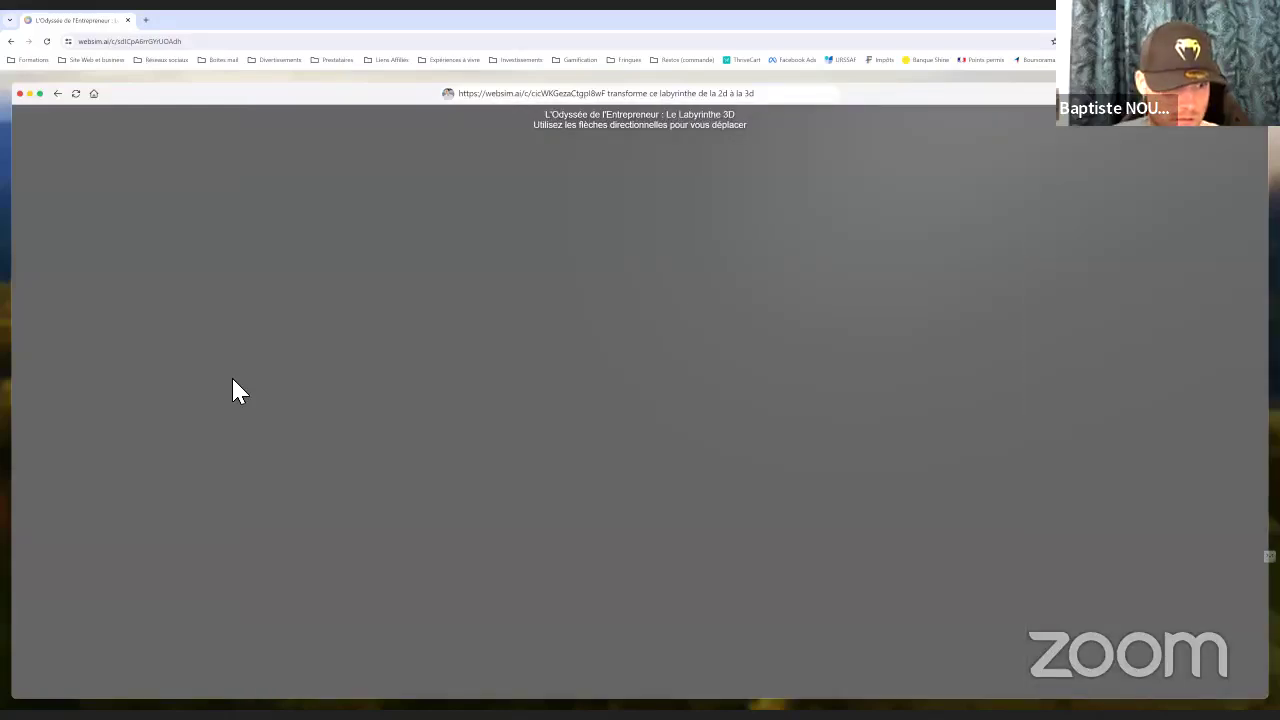
key(Down)
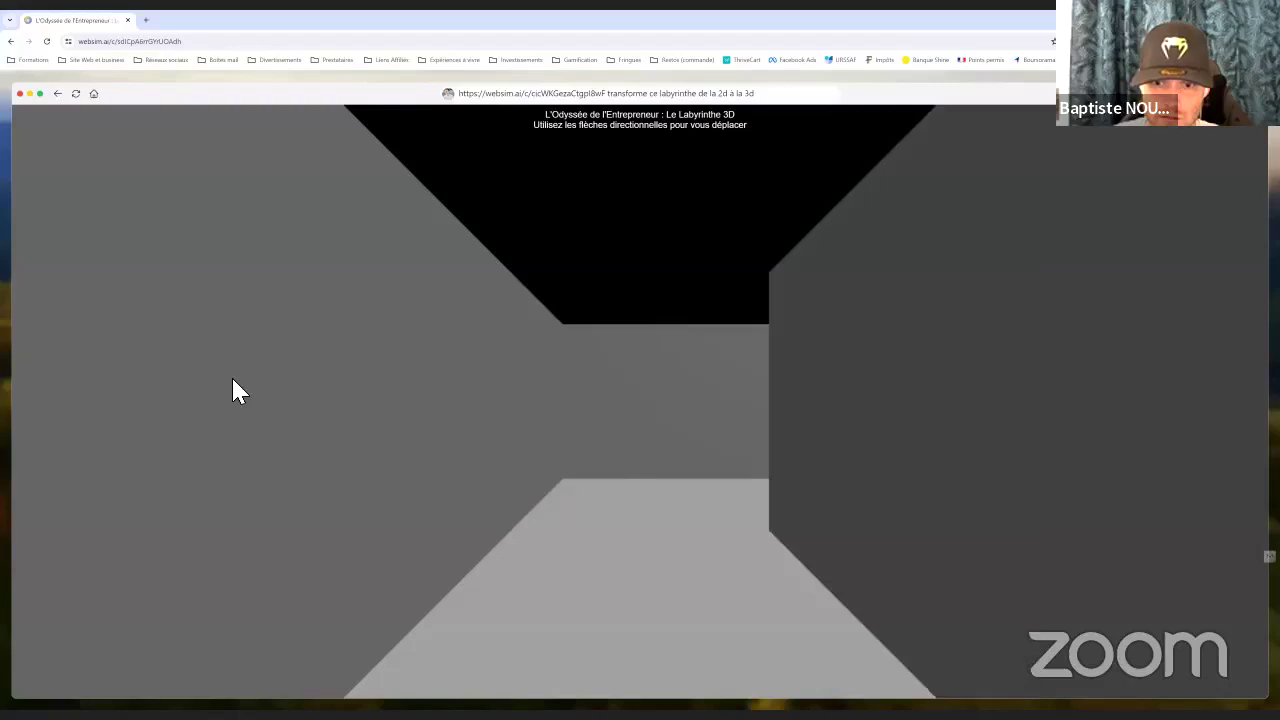
key(Down)
key(Right)
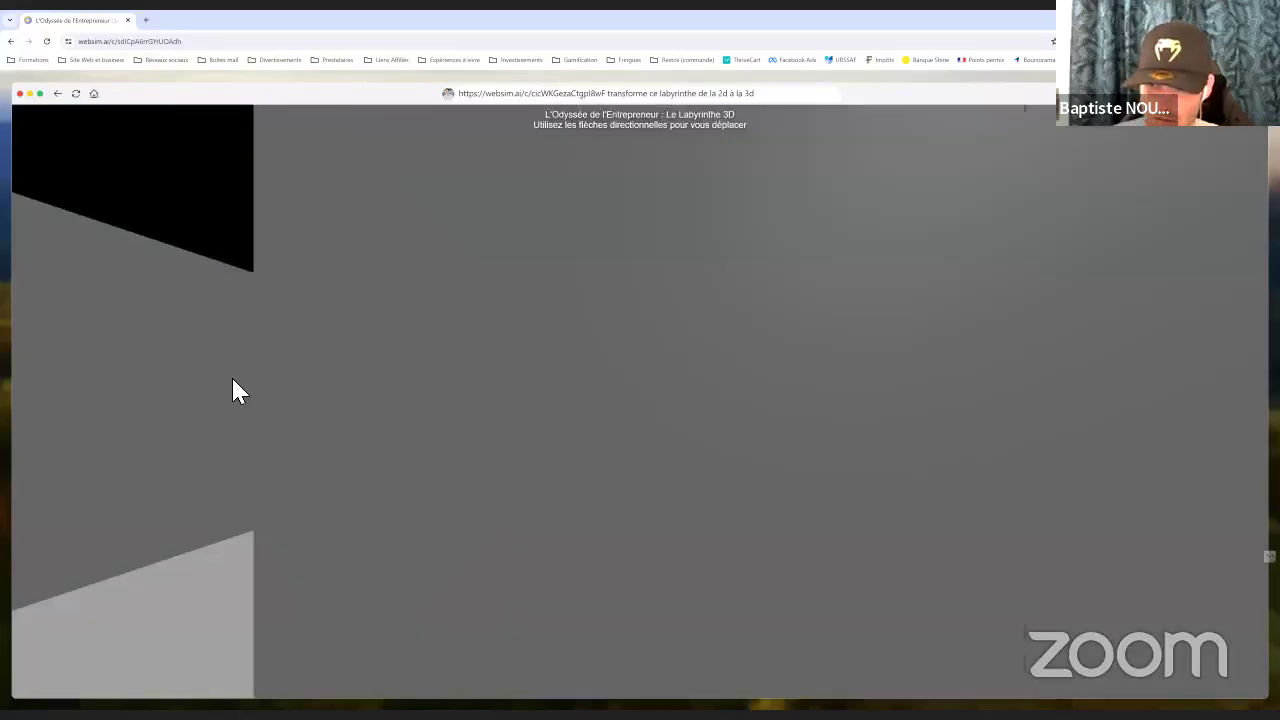
key(Left)
key(Up)
key(Up)
key(Up)
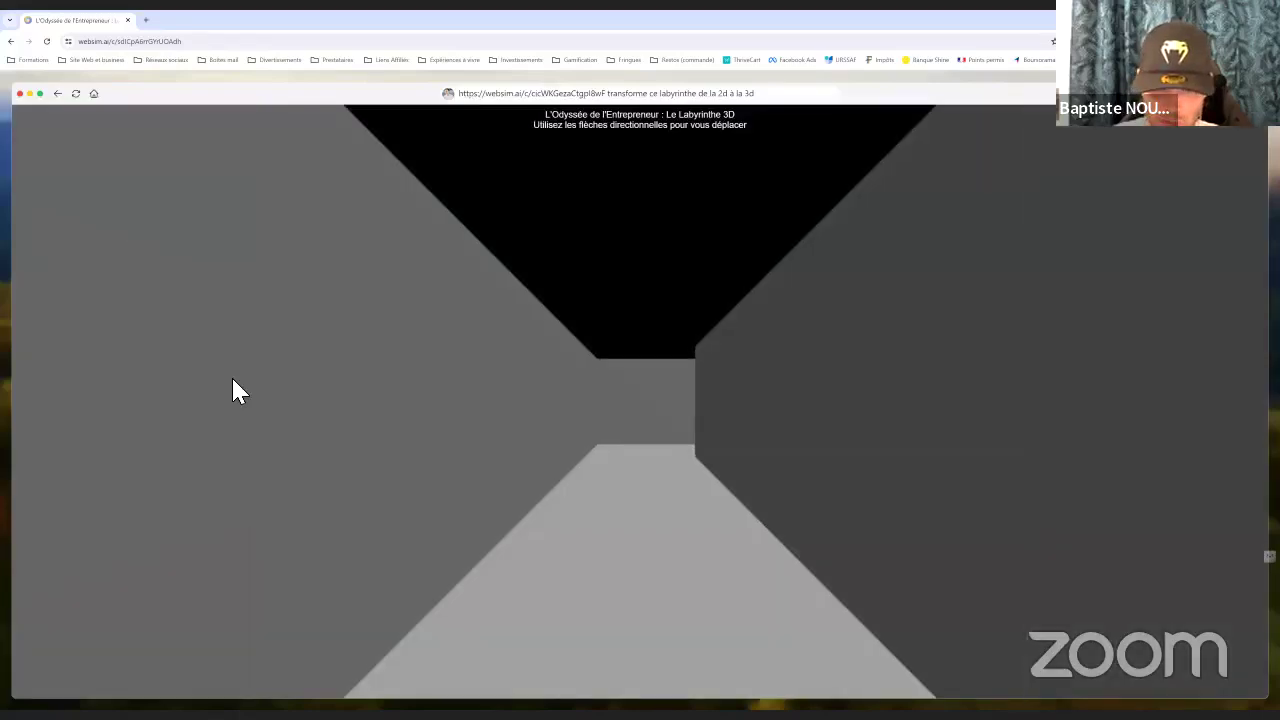
key(Right)
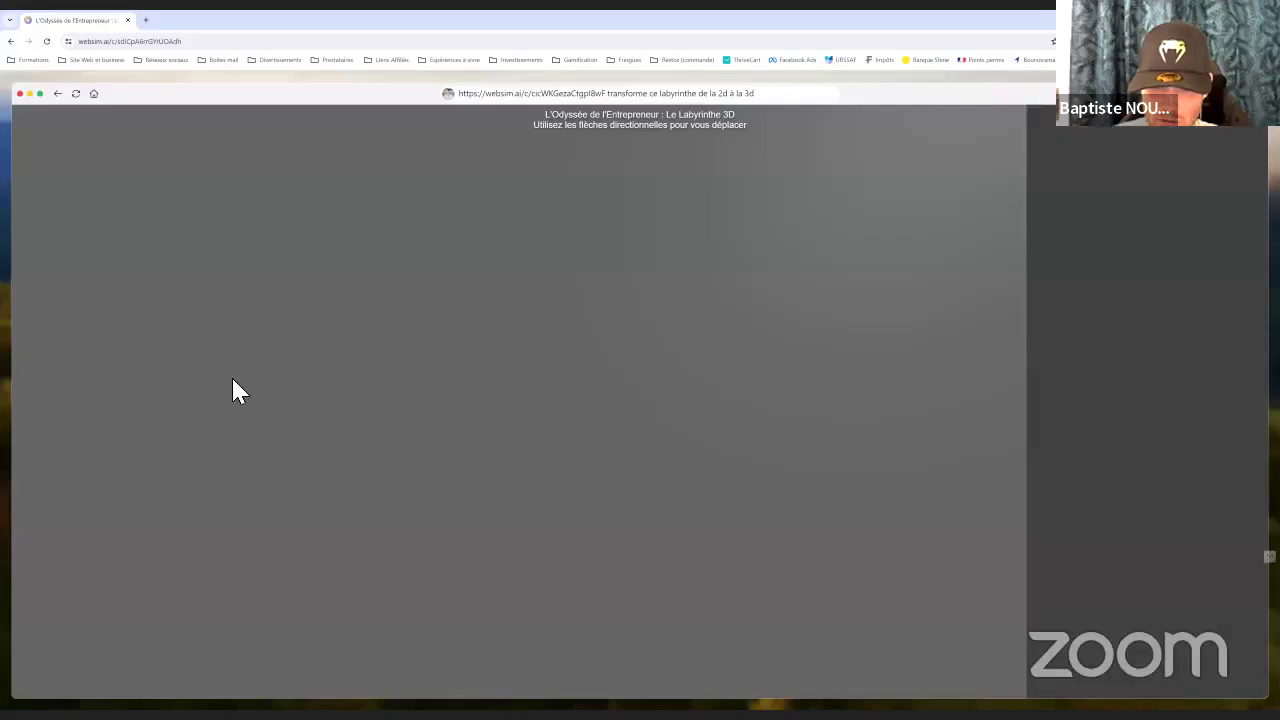
key(Right)
key(Right)
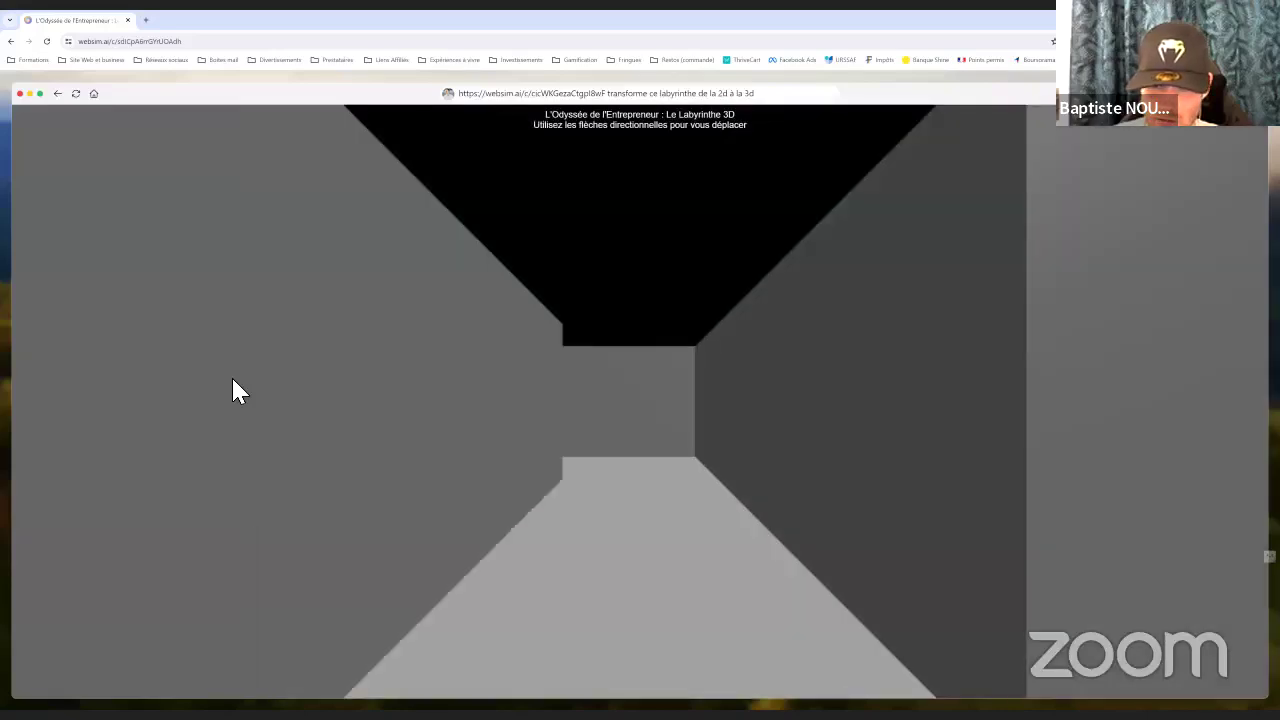
key(Right)
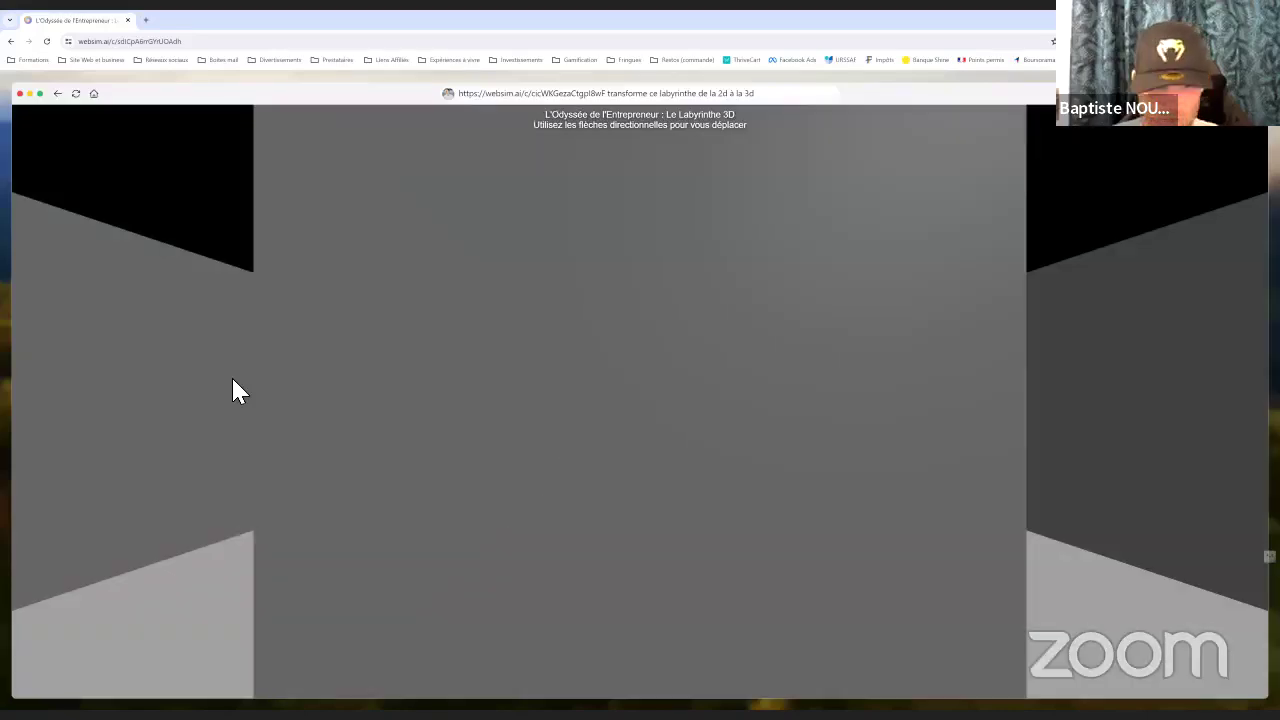
key(Left)
key(Up)
key(Right)
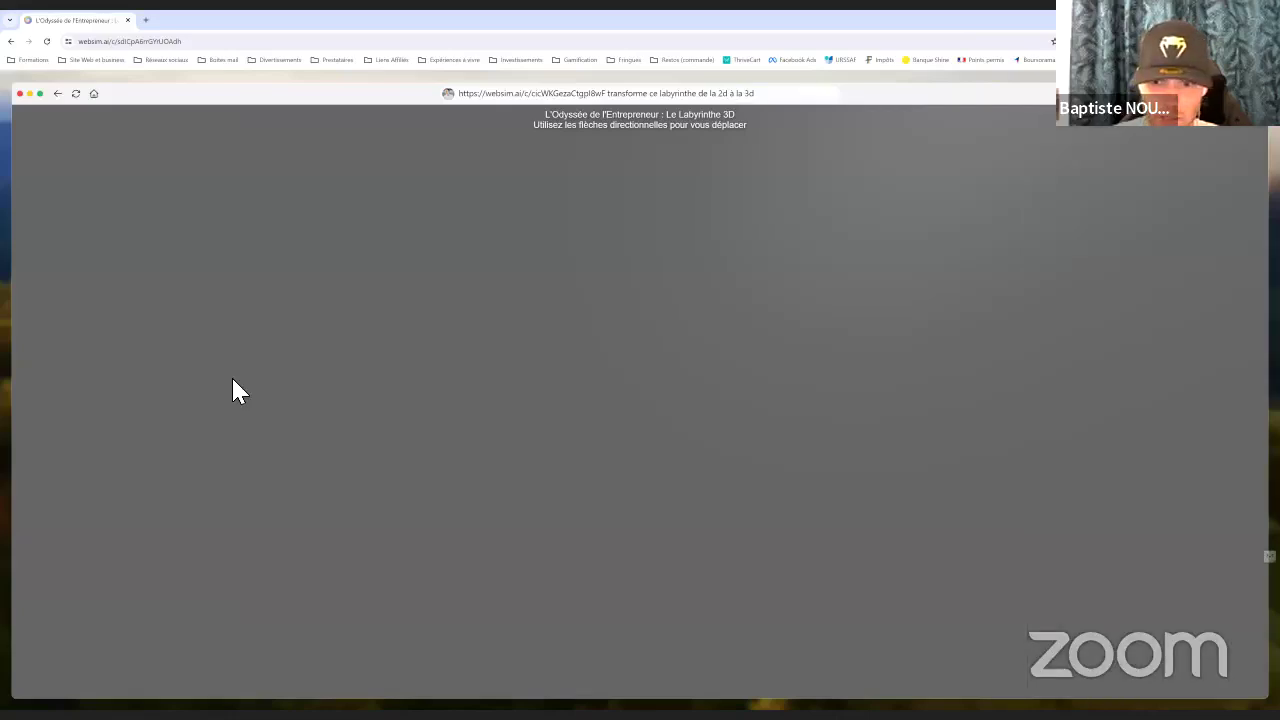
key(Left)
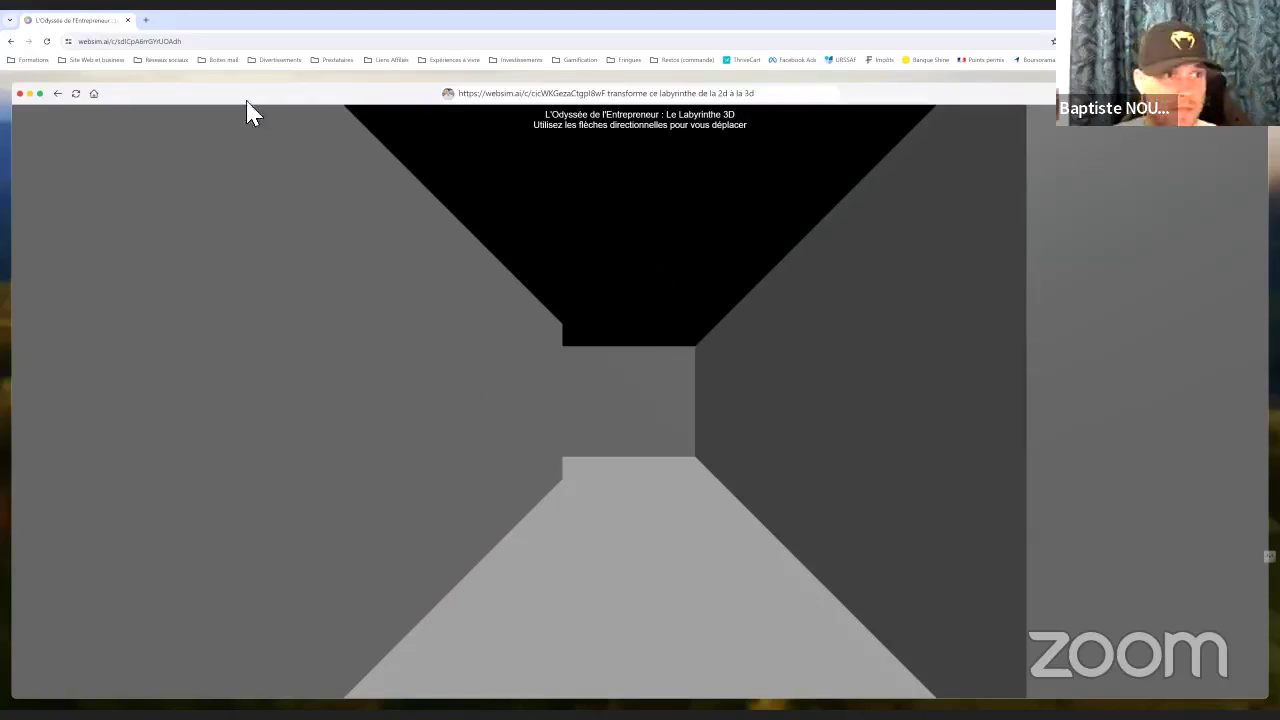
Copy the 3D maze's web address from the address bar
click(143, 43)
right_click(134, 43)
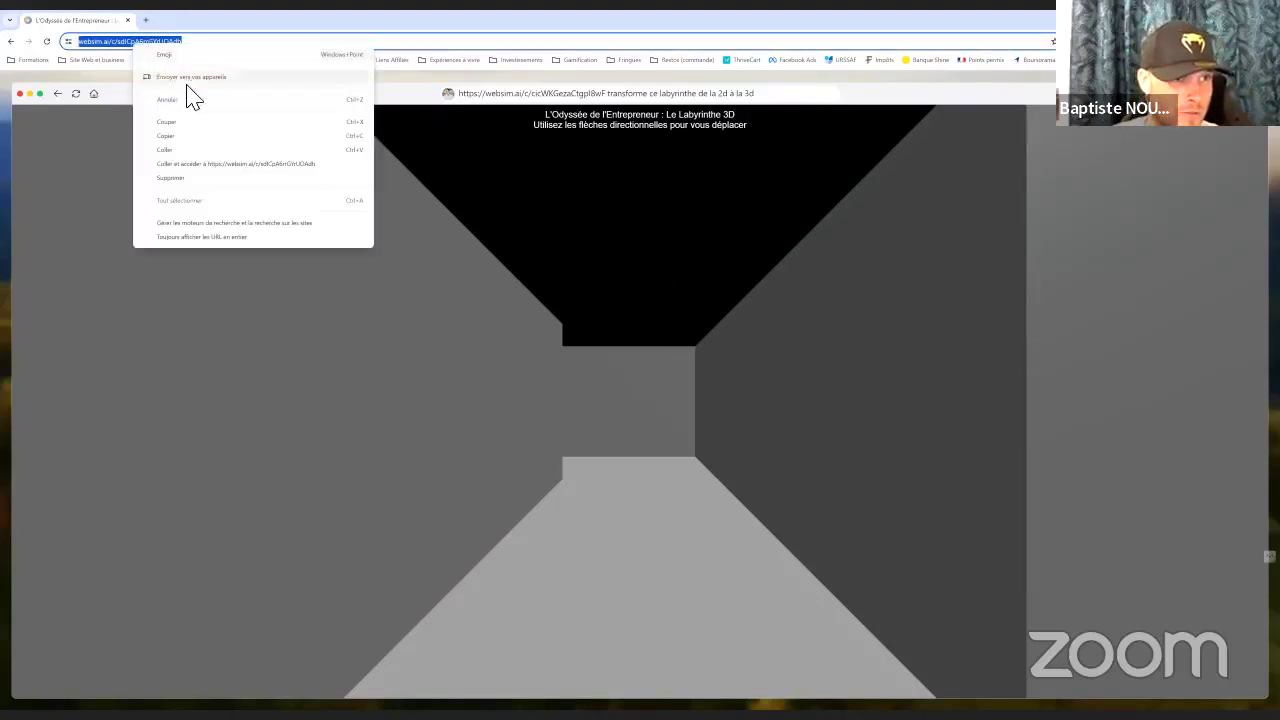
click(165, 137)
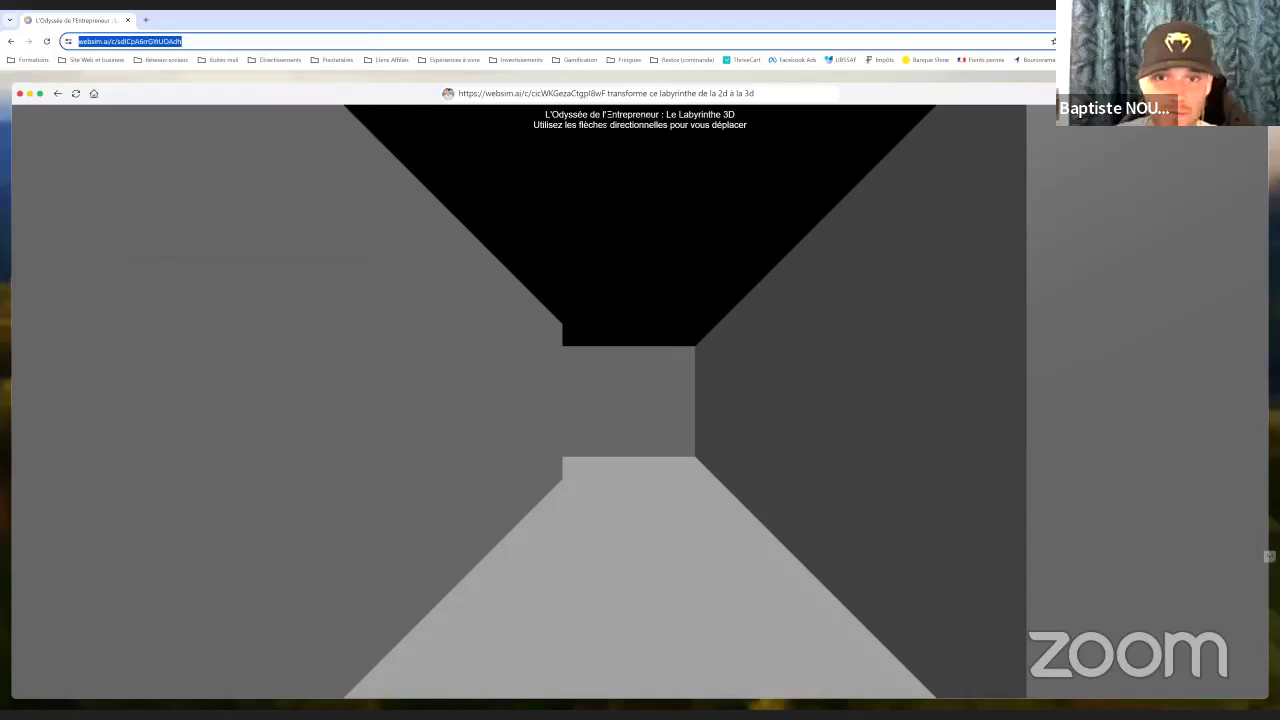
Paste the link and request famous entrepreneurs' faces on the walls and arrows showing the path
click(652, 95)
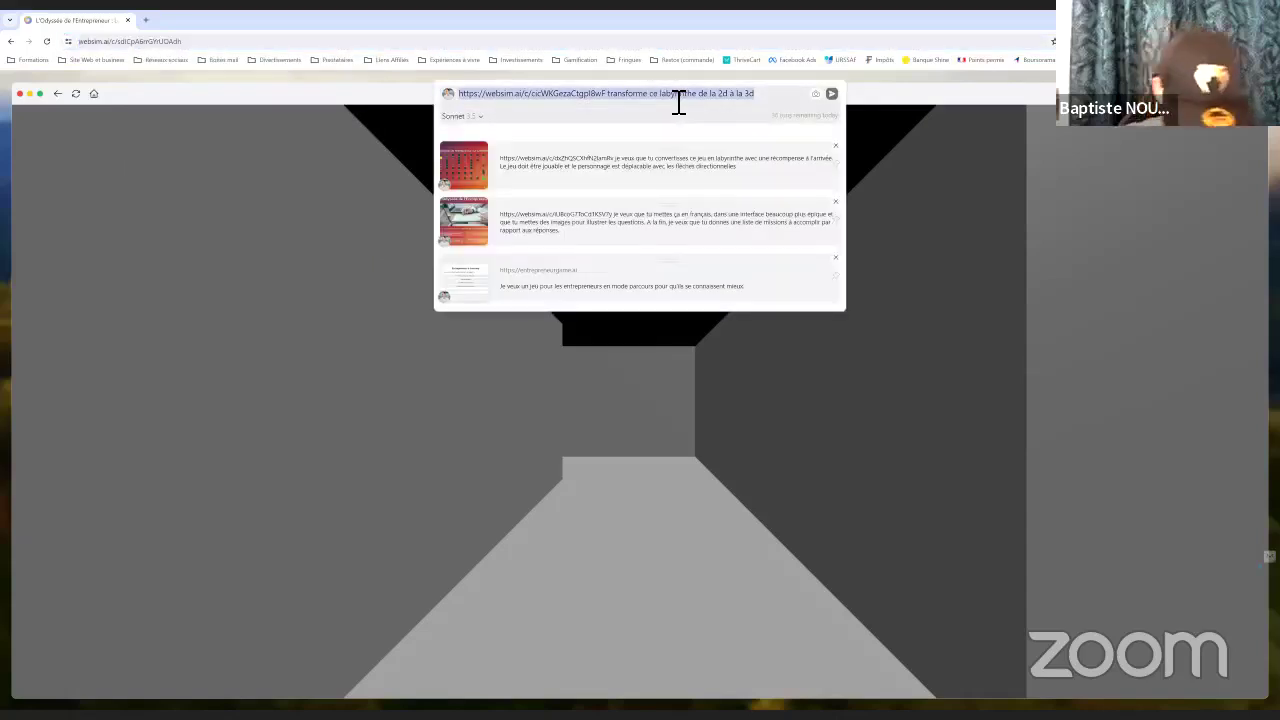
text(https://websim.ai/c/sdICpA6rrGYrUDAdh)
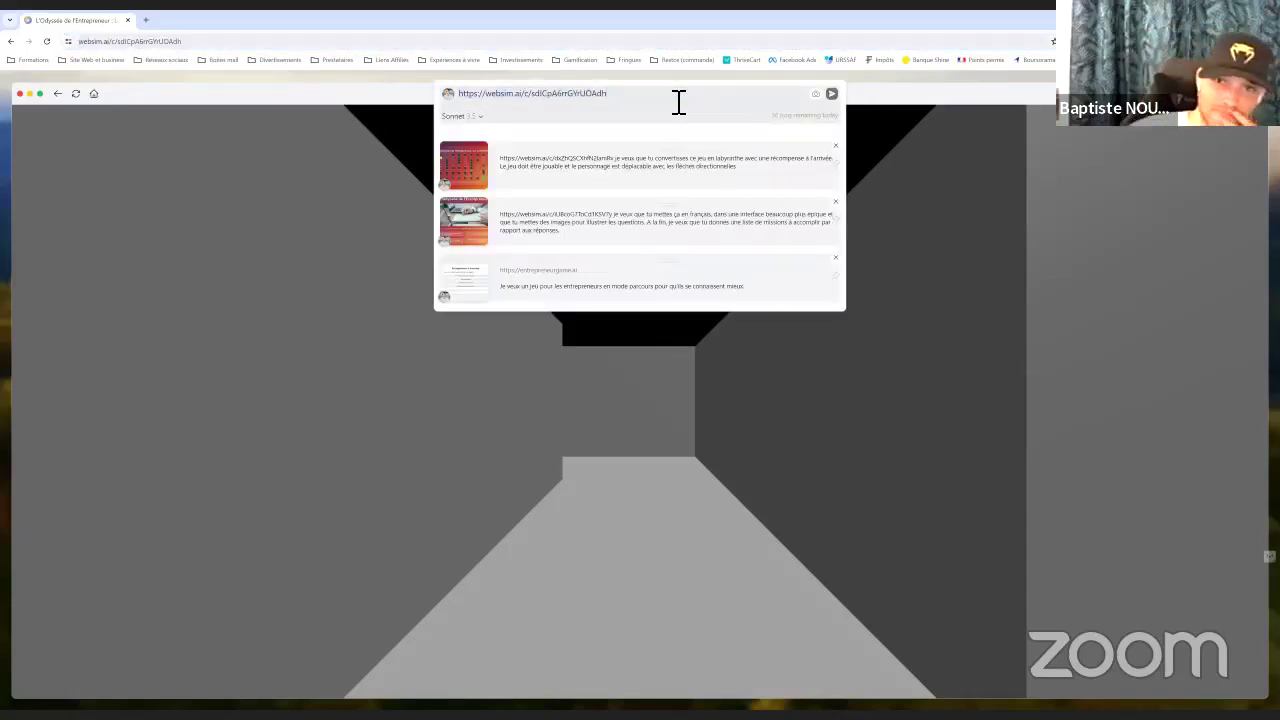
text(je veux que )
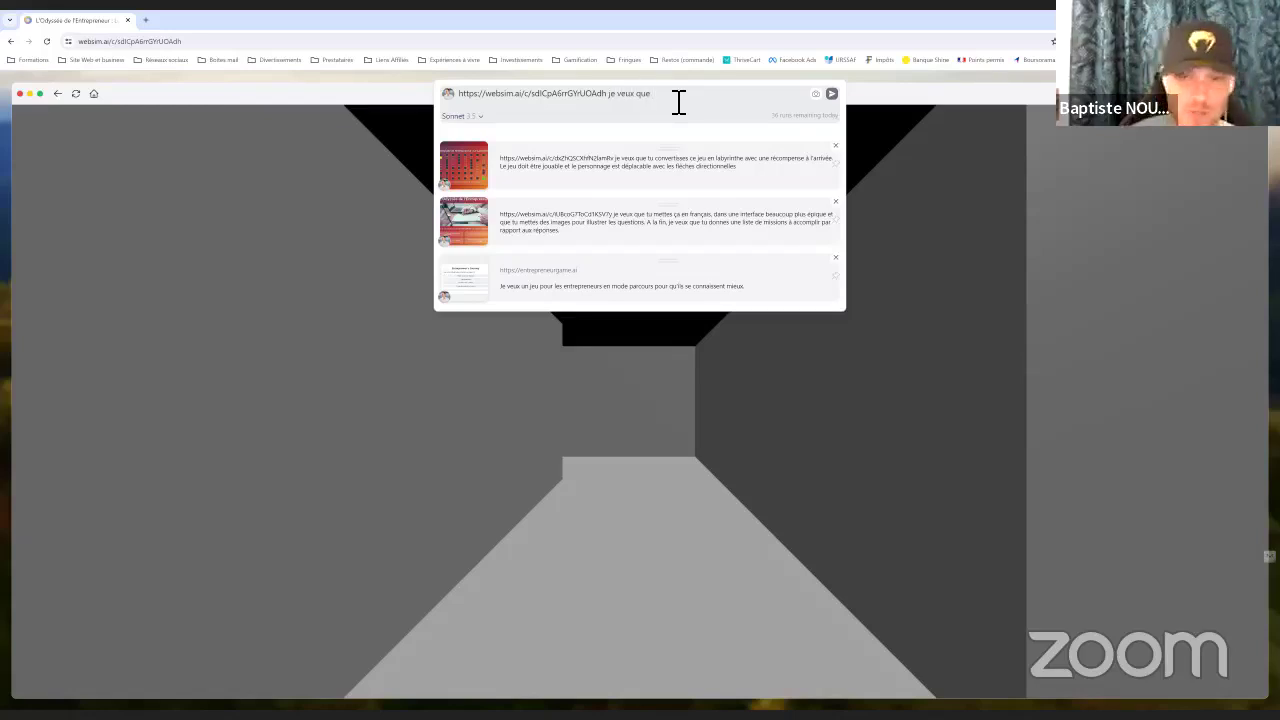
text(sur les mur)
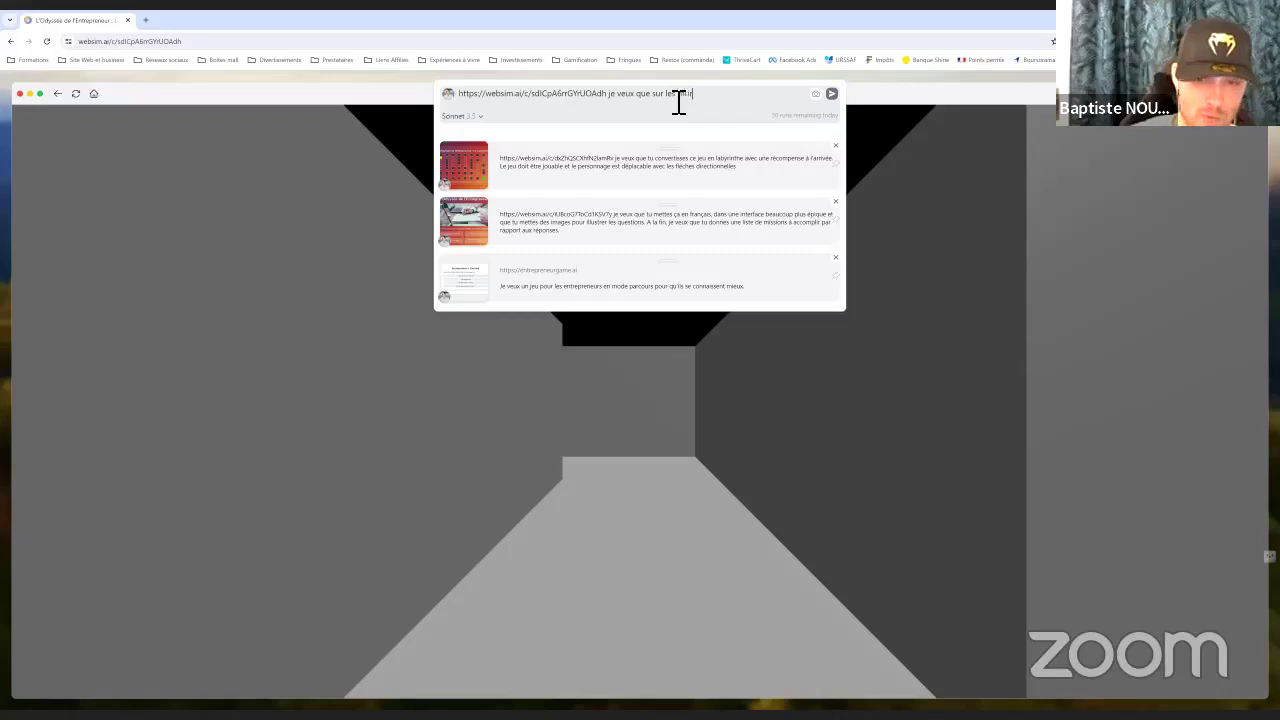
text(s tu mette)
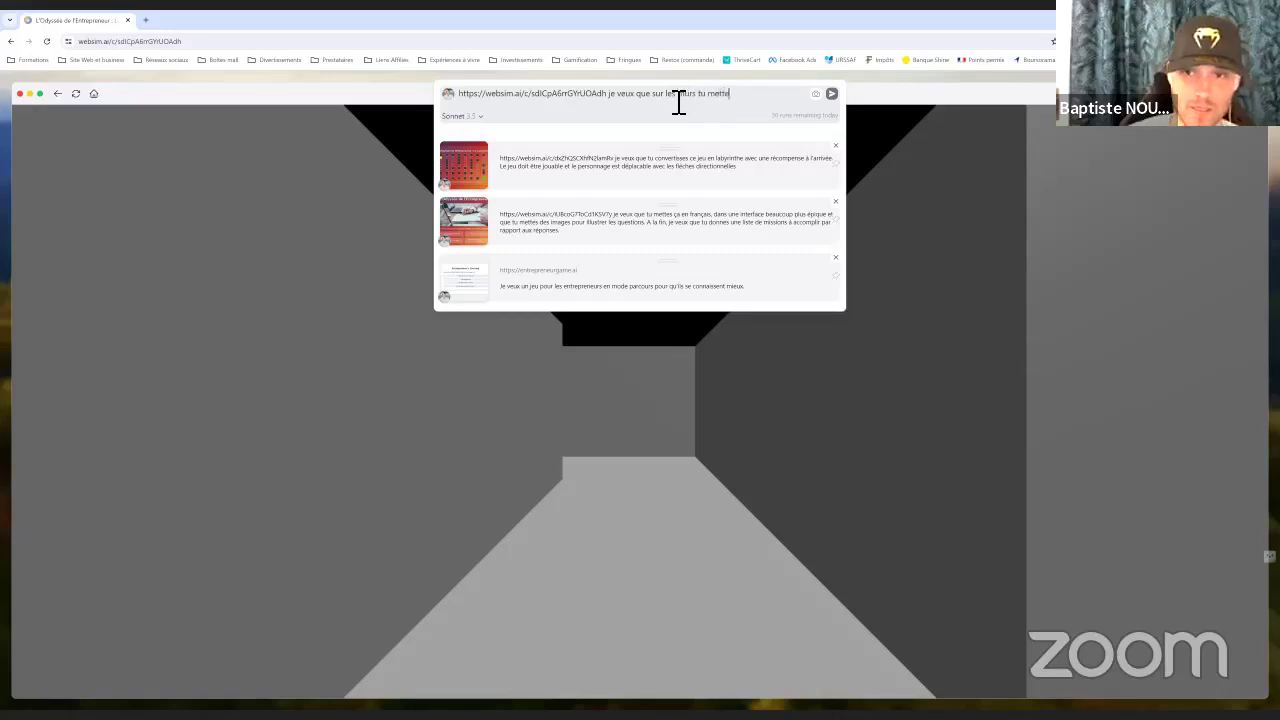
text(s la tête )
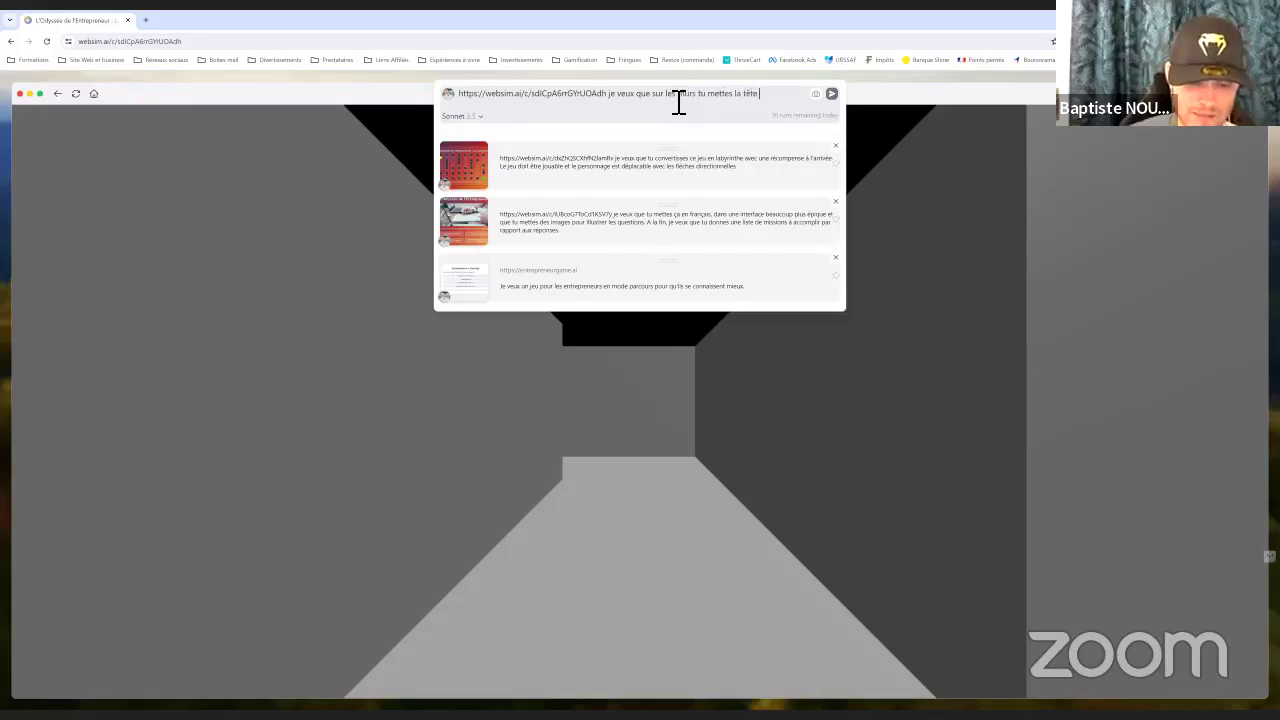
text(d'entr)
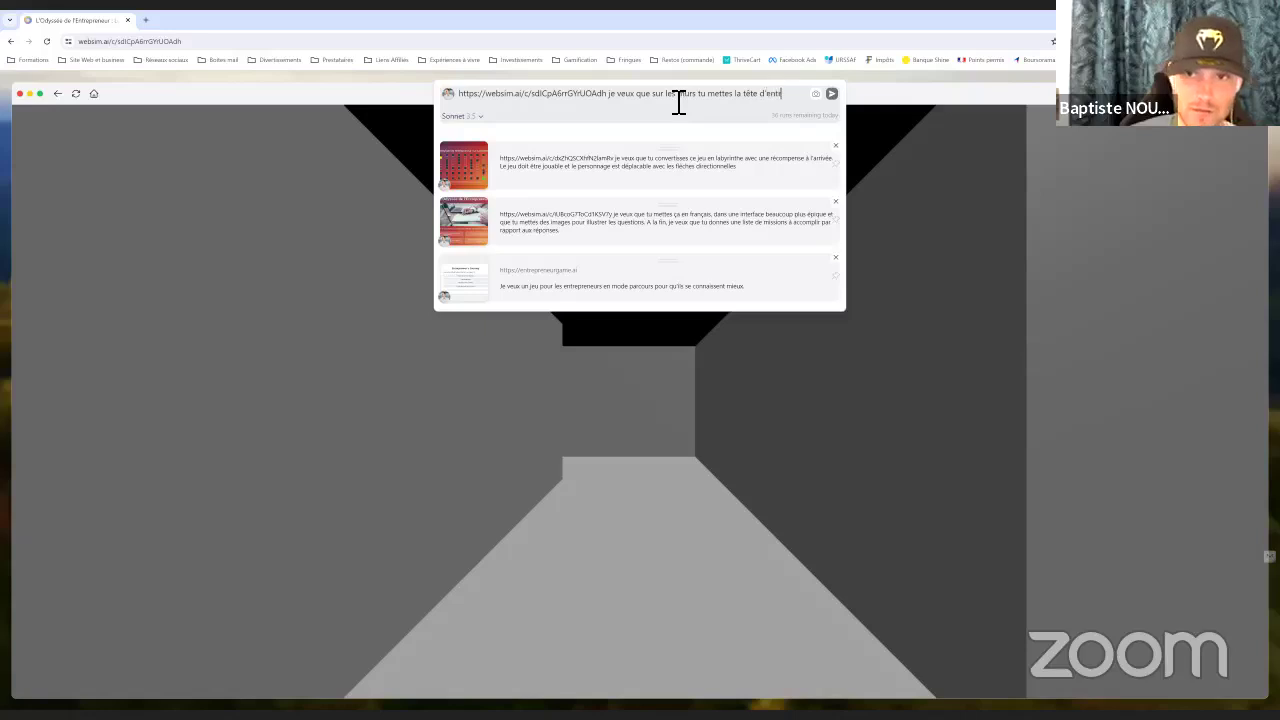
text(epreneurs connus)
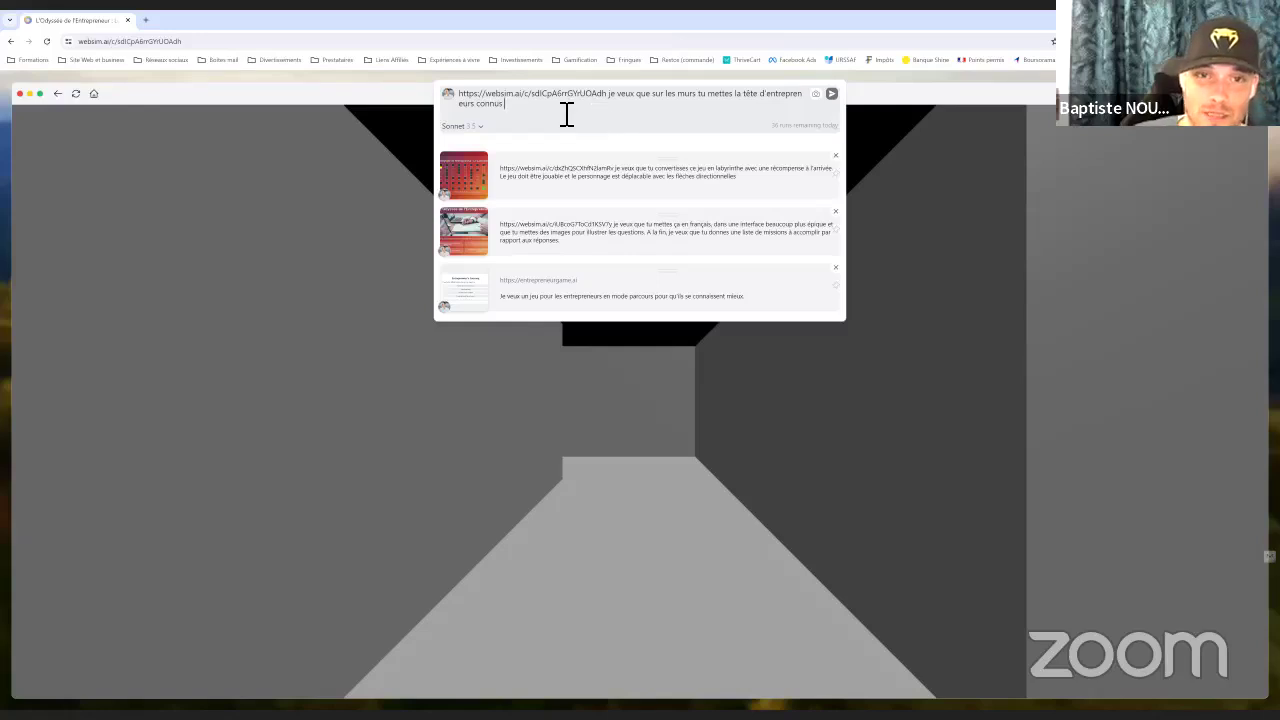
text(et je veu)
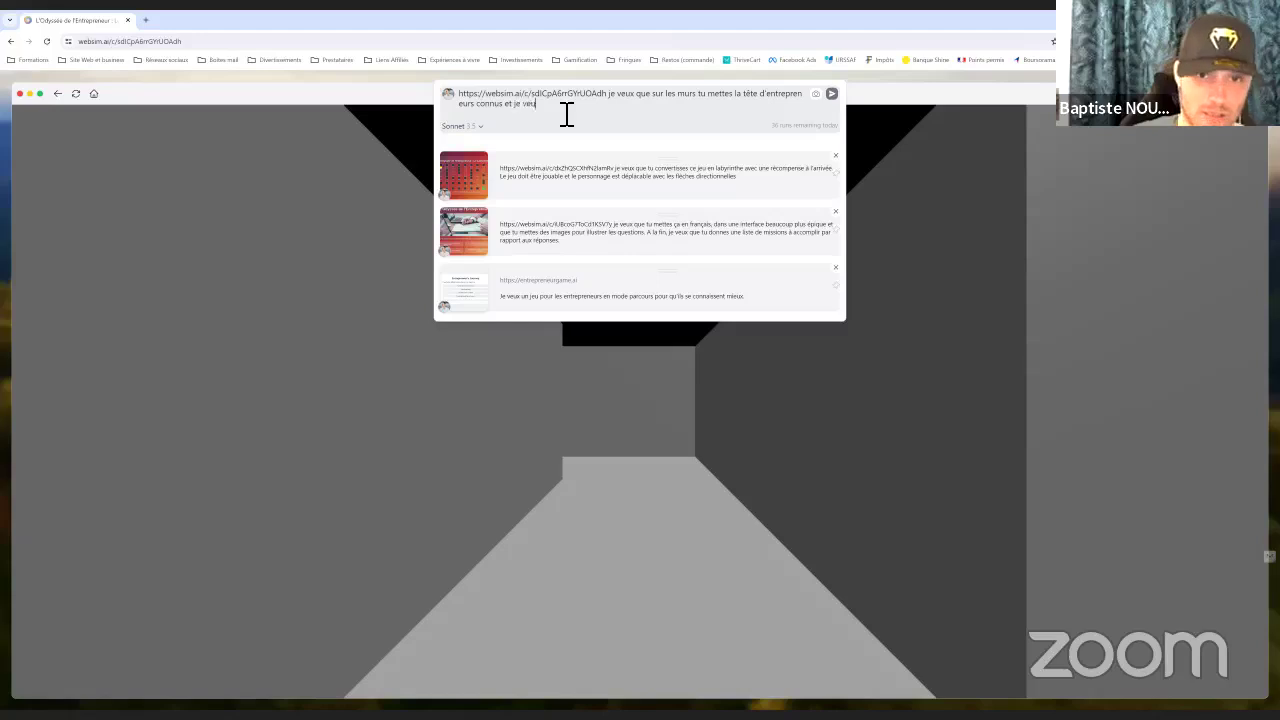
text(x que tu indique)
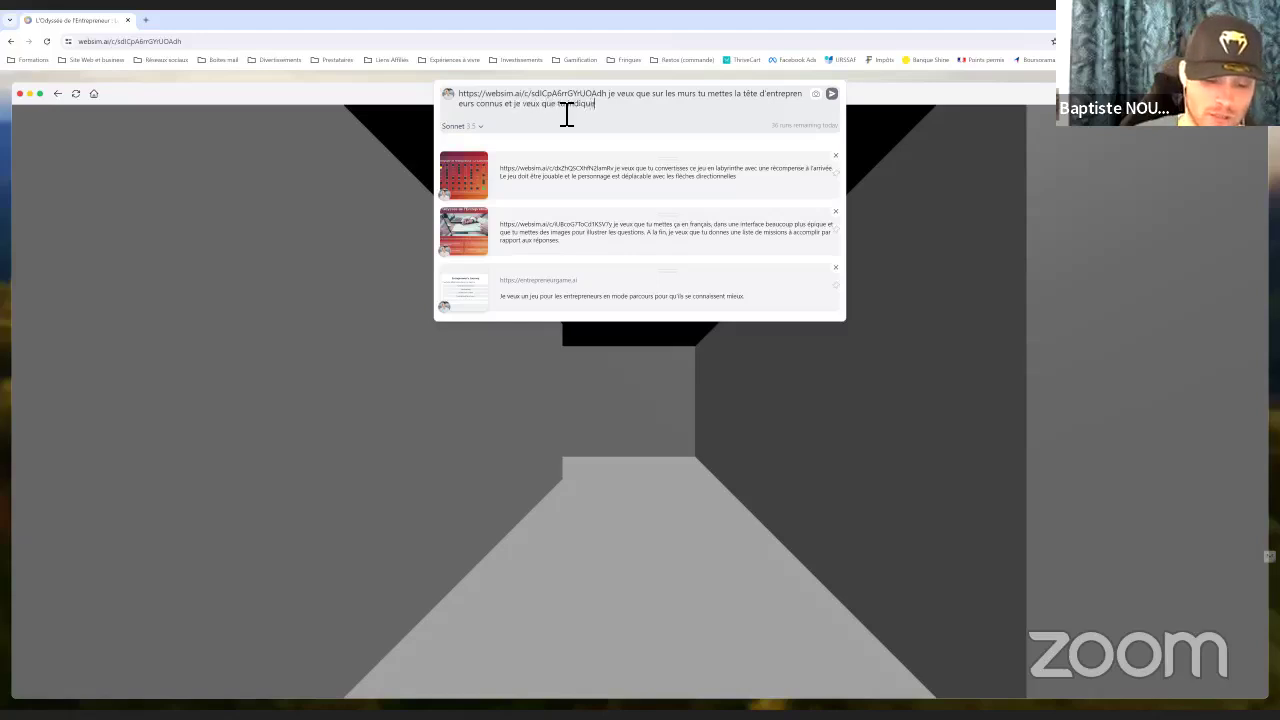
text(s le chemin avec )
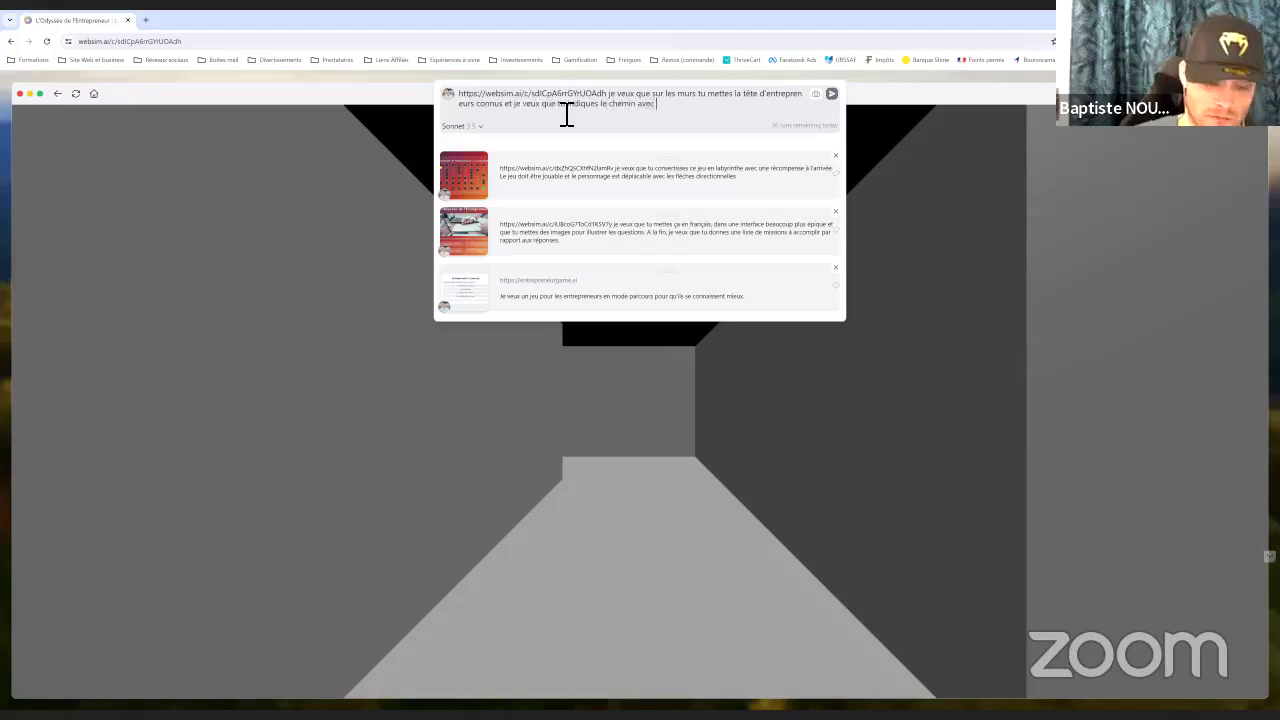
text(des flèches)
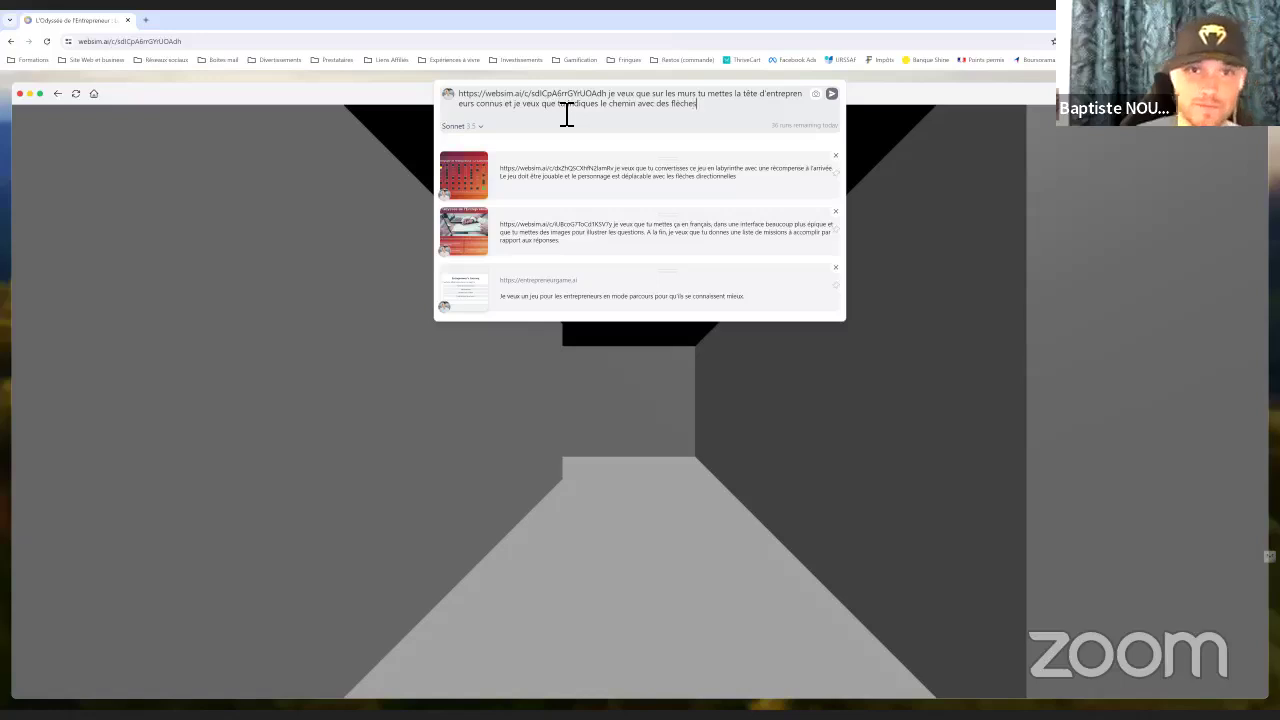
click(832, 94)
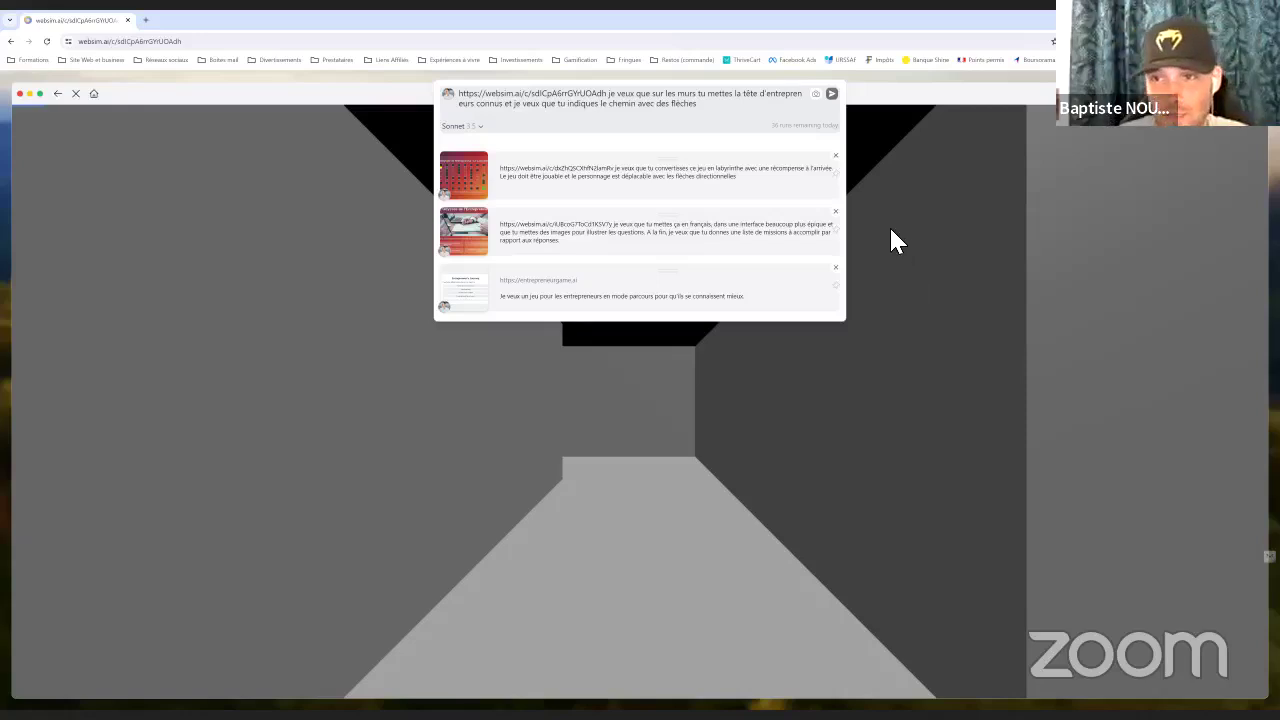
Collapse the prompt history and click into the page while the regenerated 3D maze loads
click(800, 120)
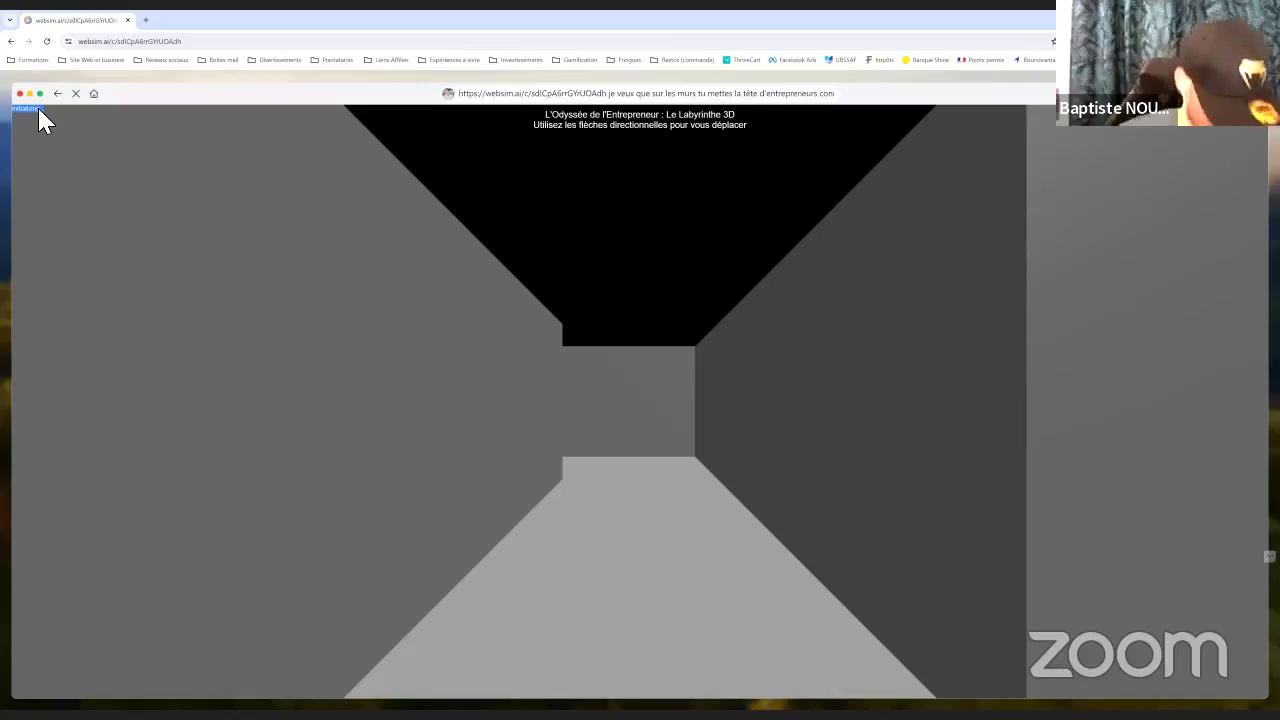
click(140, 122)
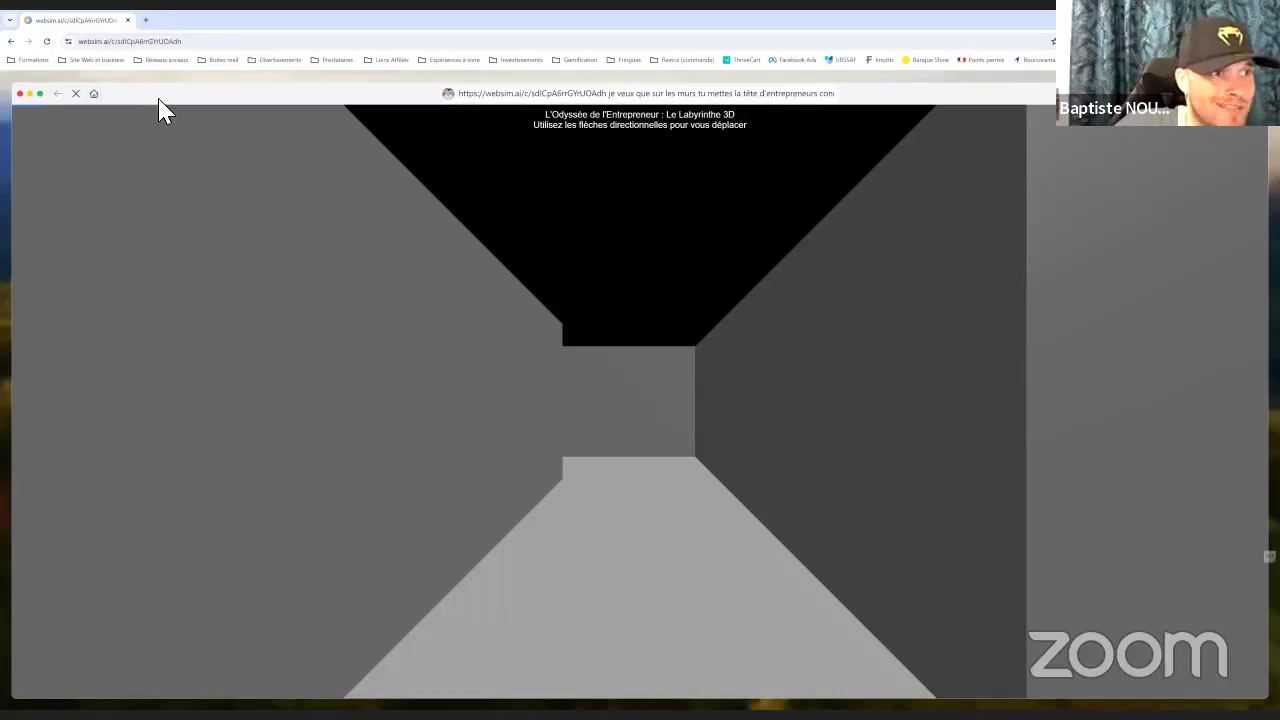
Return to the WebSim home page and open Plants vs. Zombies from the Top Month gallery
click(92, 94)
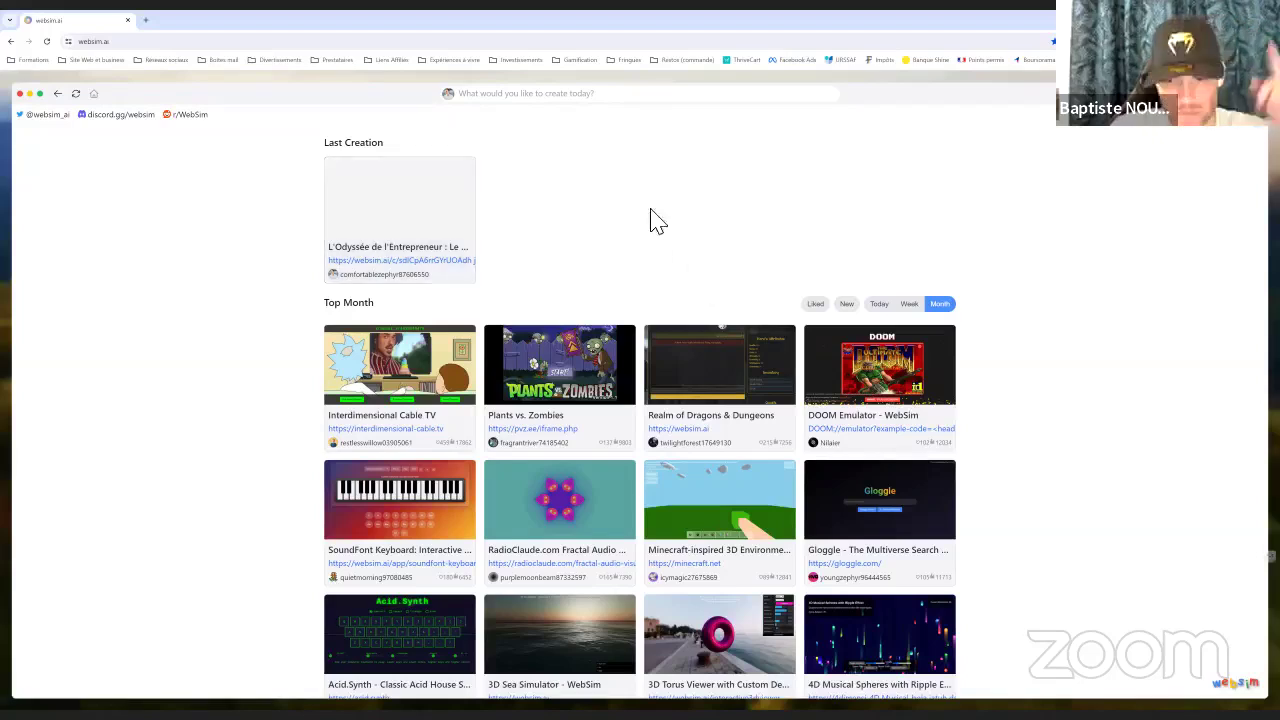
scroll(612, 195, down, 1)
scroll(500, 190, up, 1)
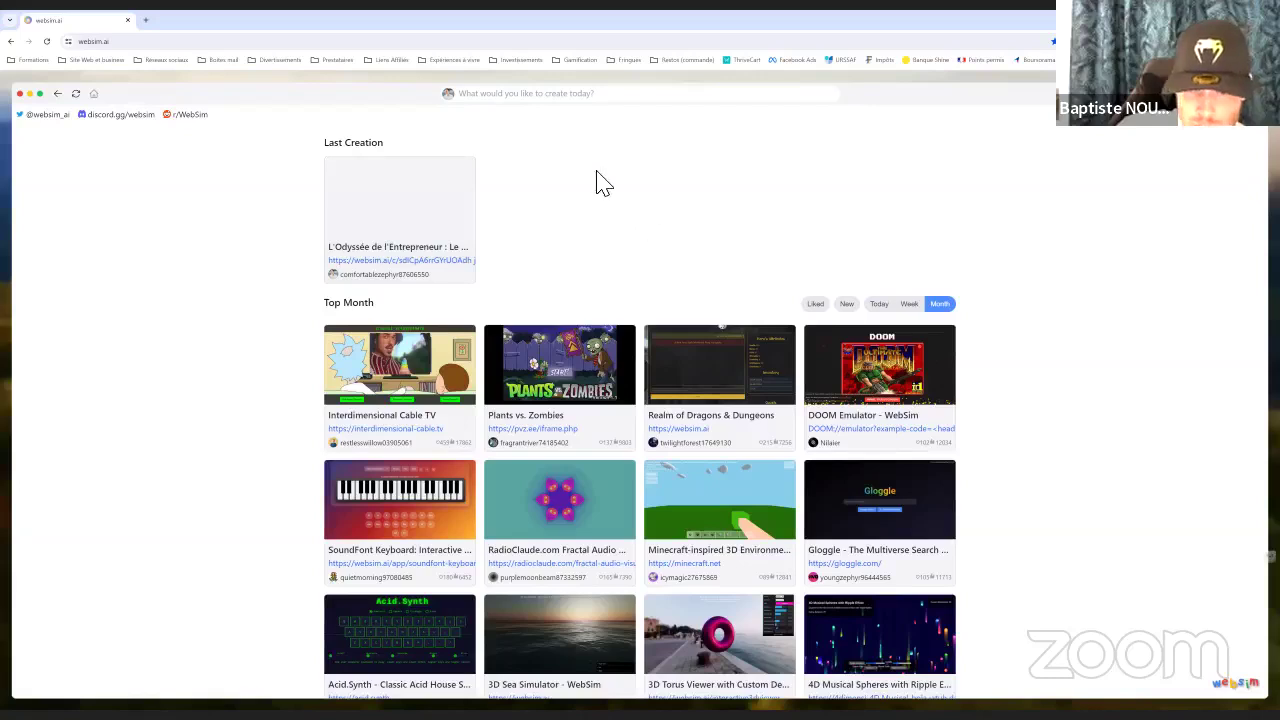
scroll(600, 175, down, 2)
scroll(675, 175, down, 1)
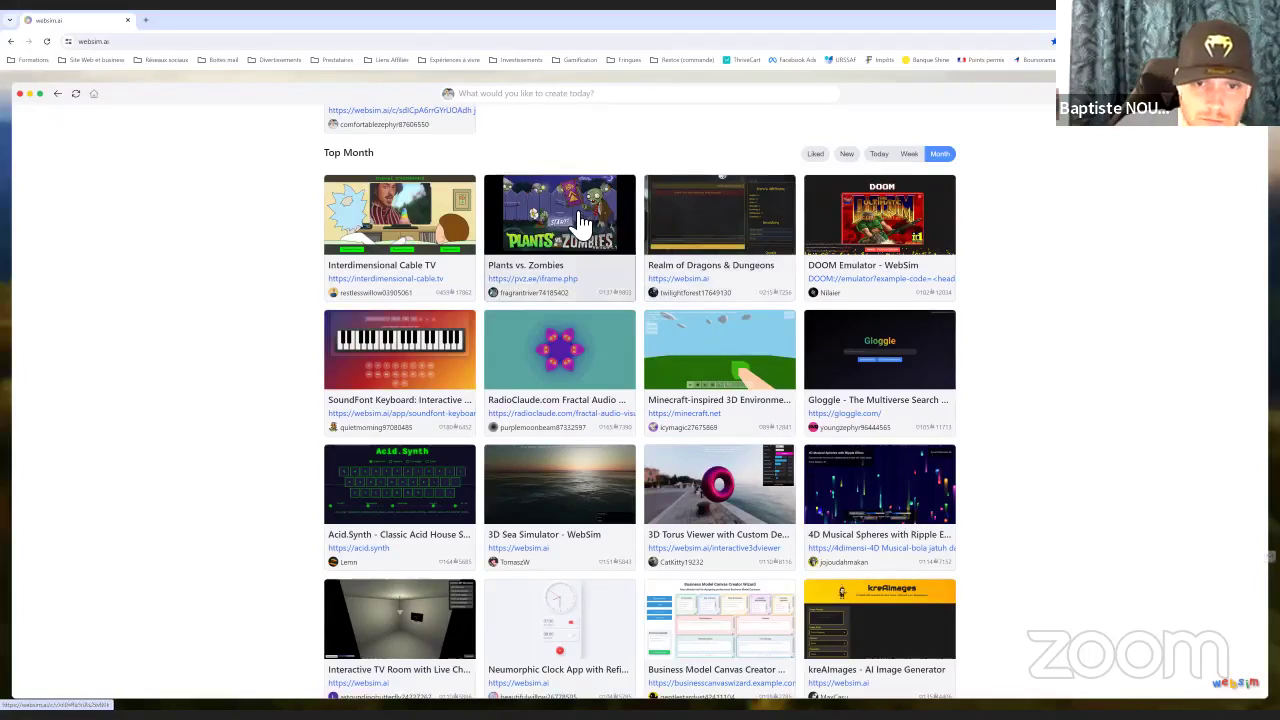
click(505, 267)
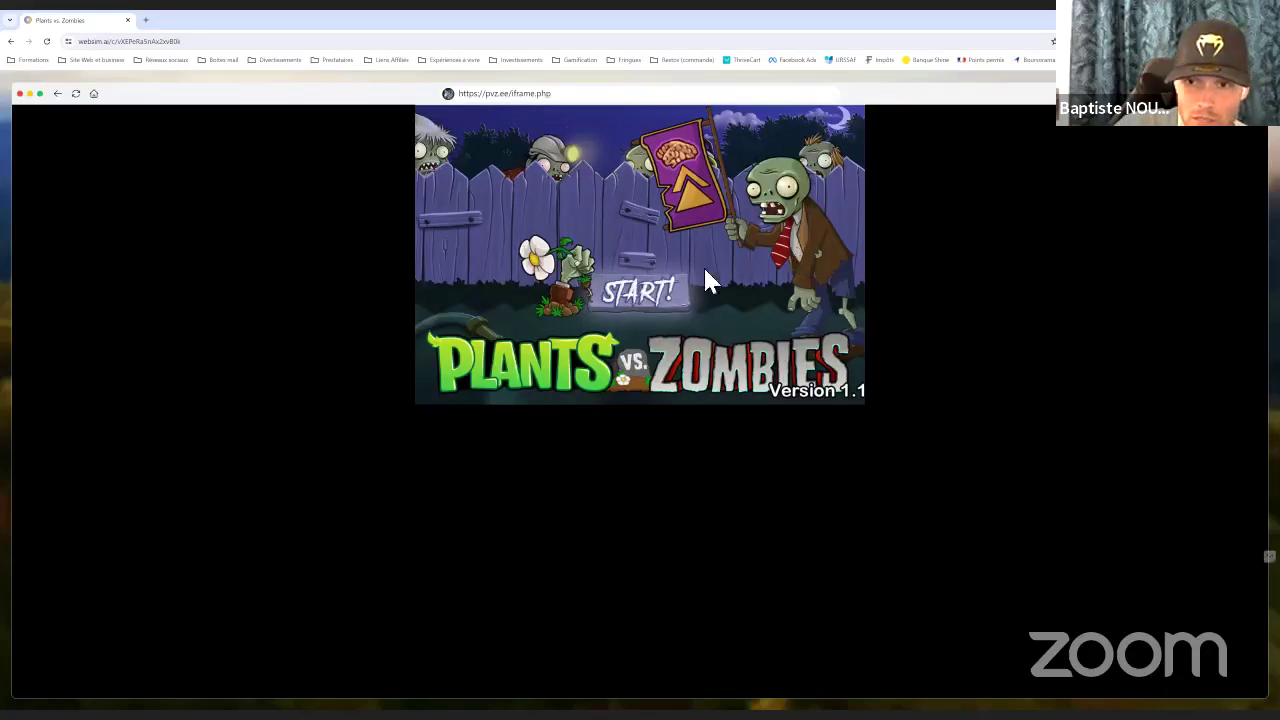
Start Adventure mode and click through Crazy Dave's tutorial dialogue
click(645, 296)
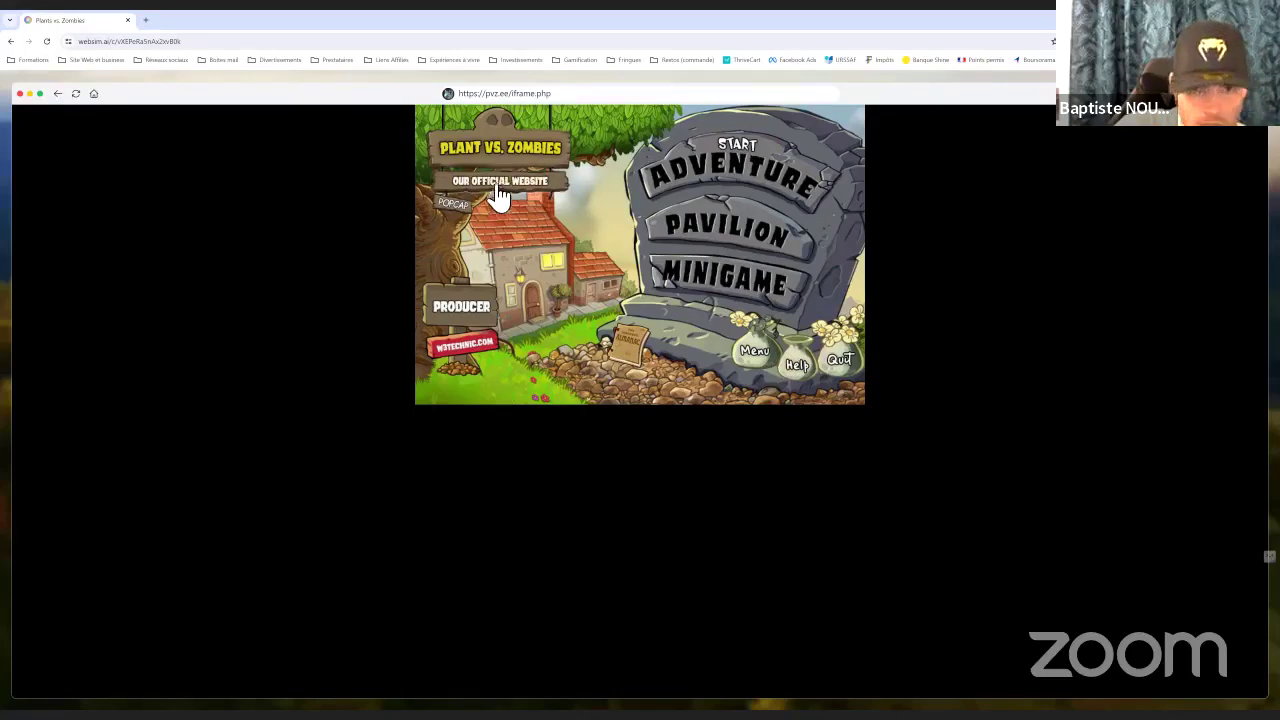
click(738, 165)
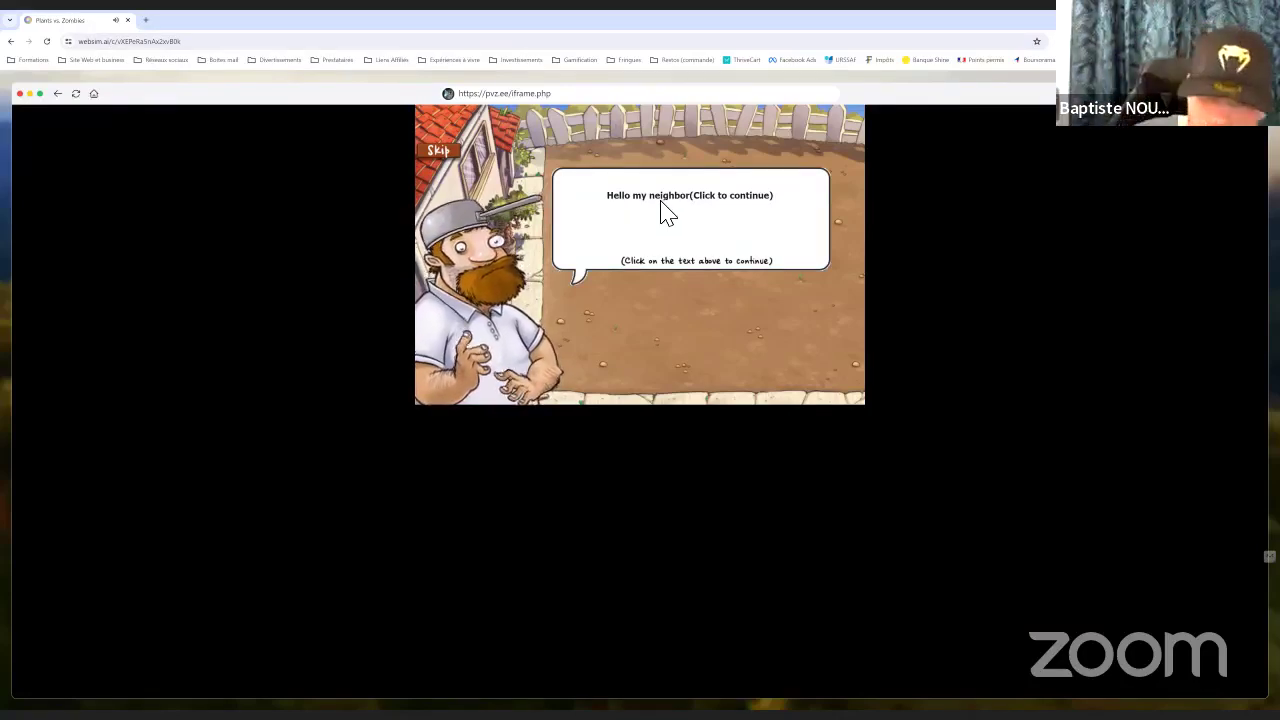
click(733, 210)
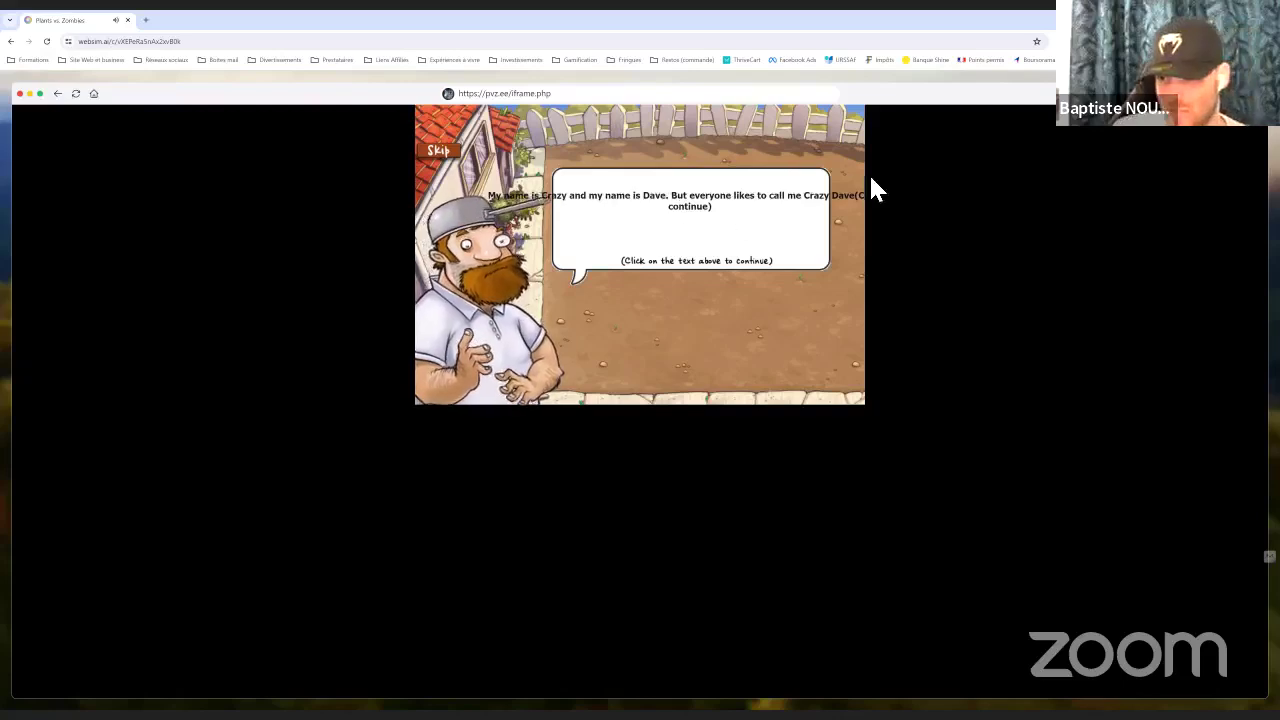
click(708, 228)
click(674, 226)
click(670, 225)
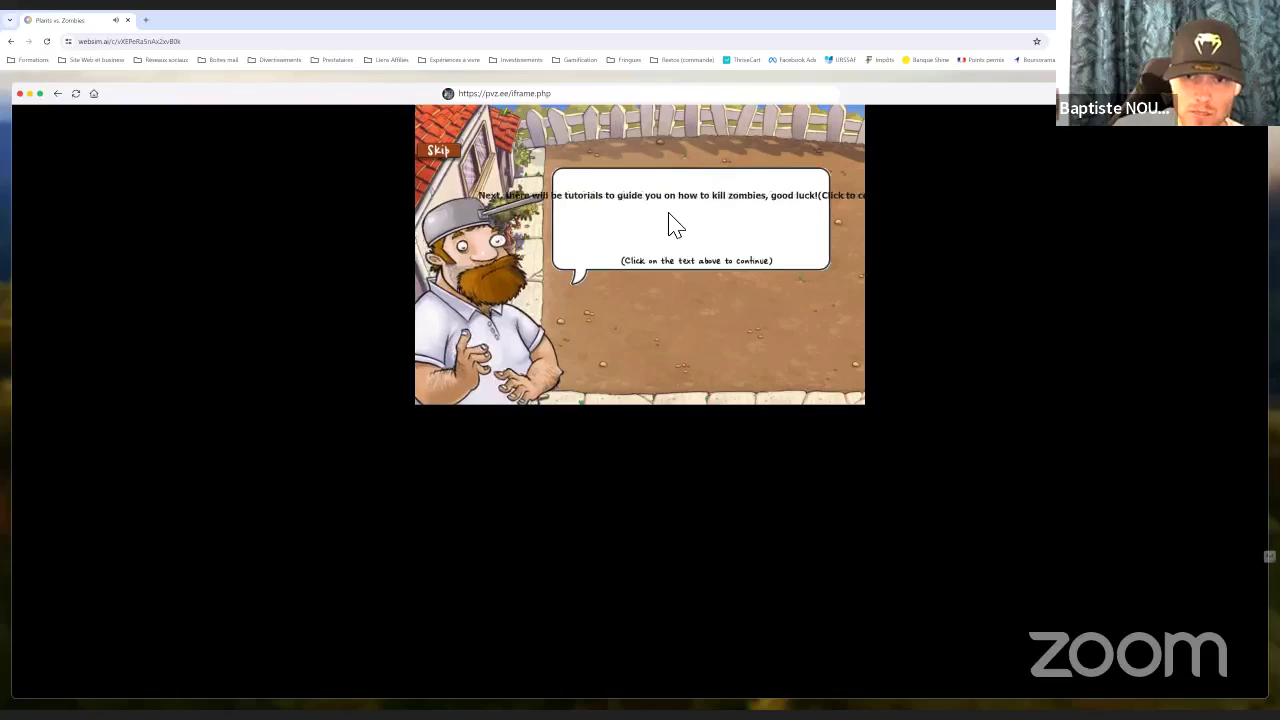
click(672, 225)
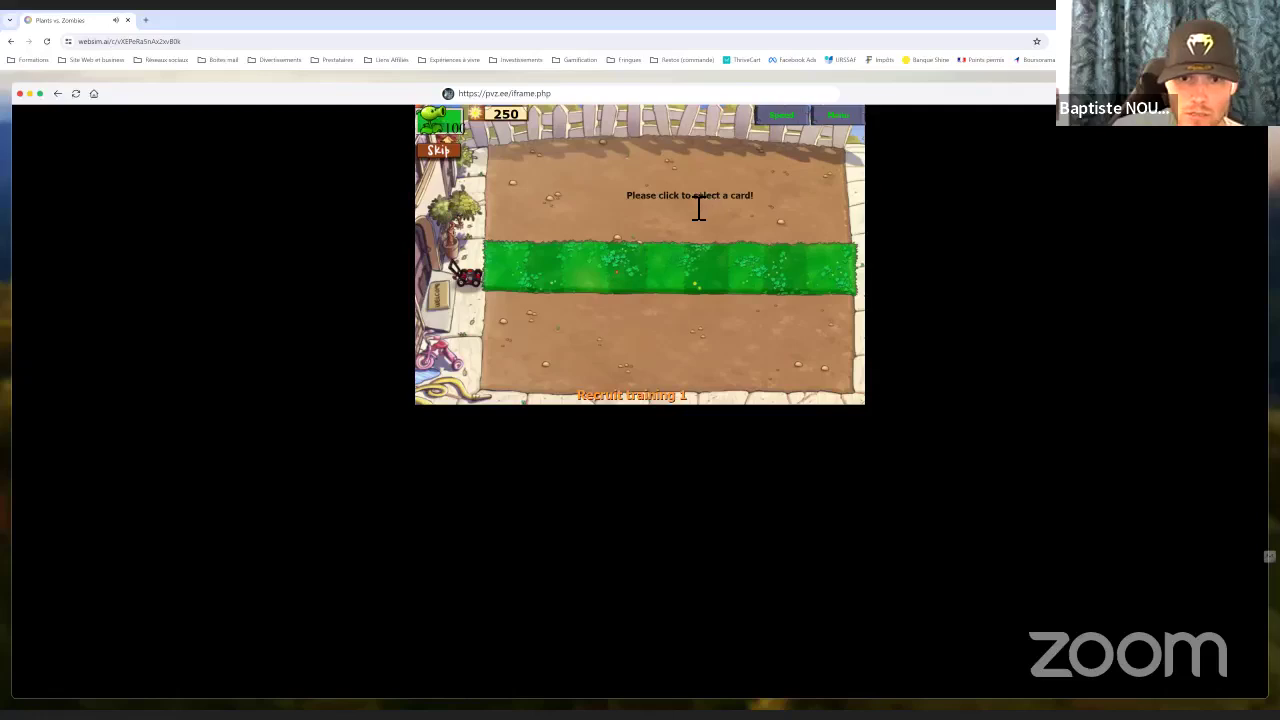
Plant three Peashooters along the lawn row
click(443, 133)
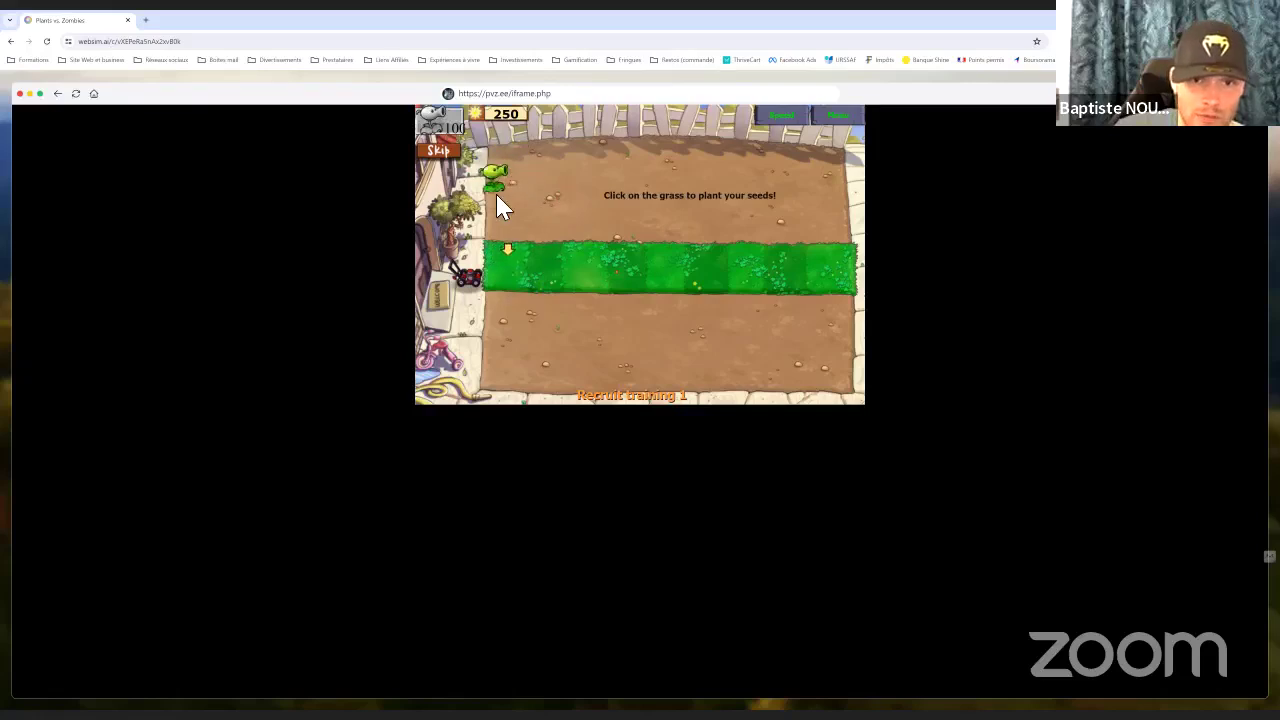
click(500, 268)
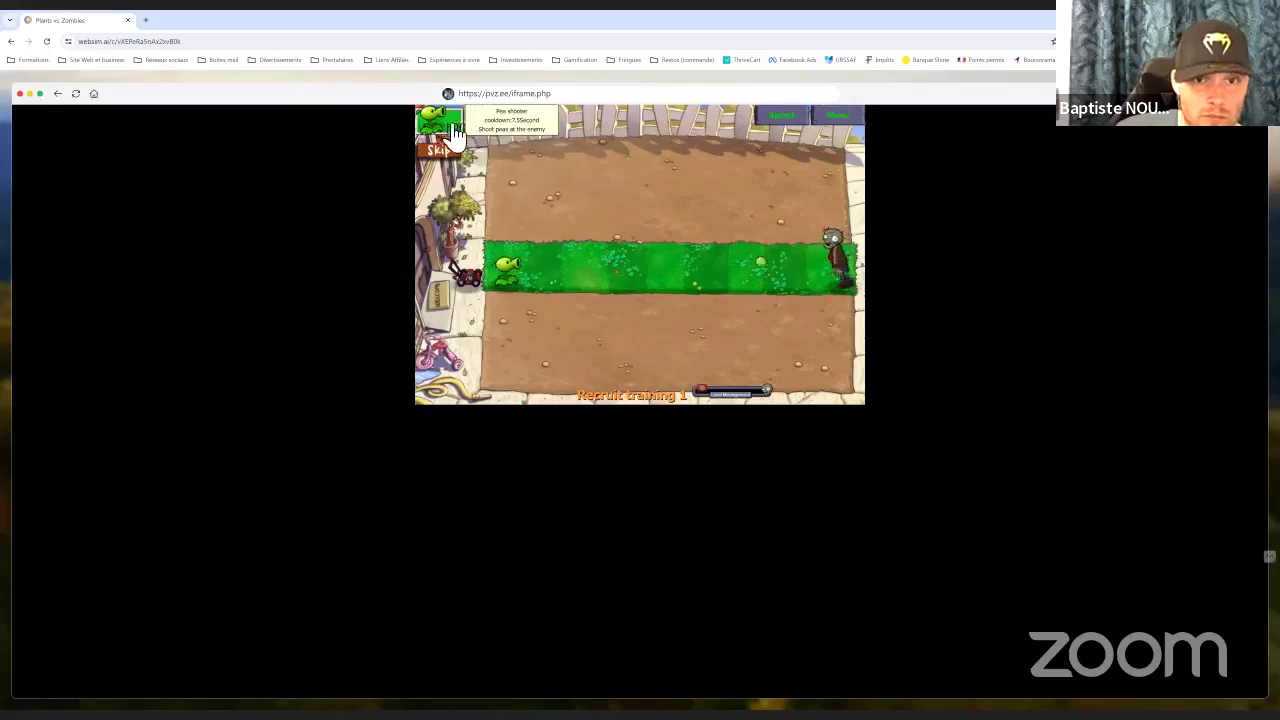
click(441, 124)
click(541, 251)
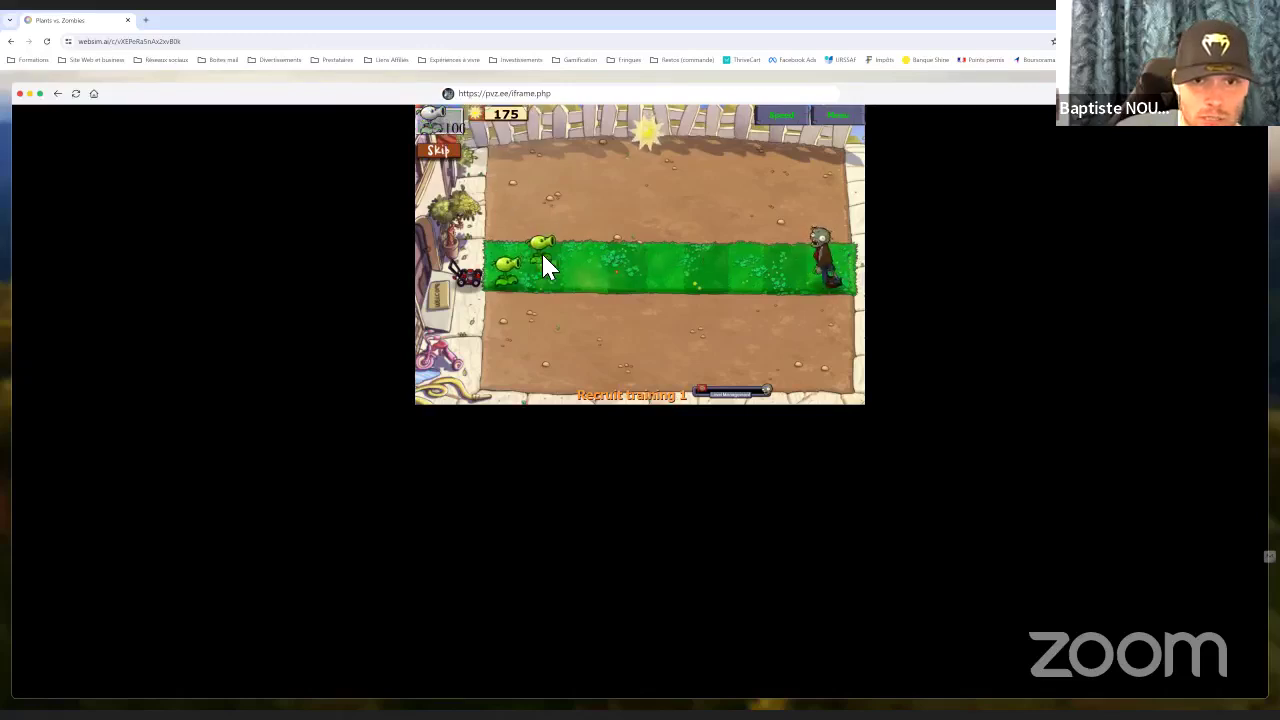
click(539, 255)
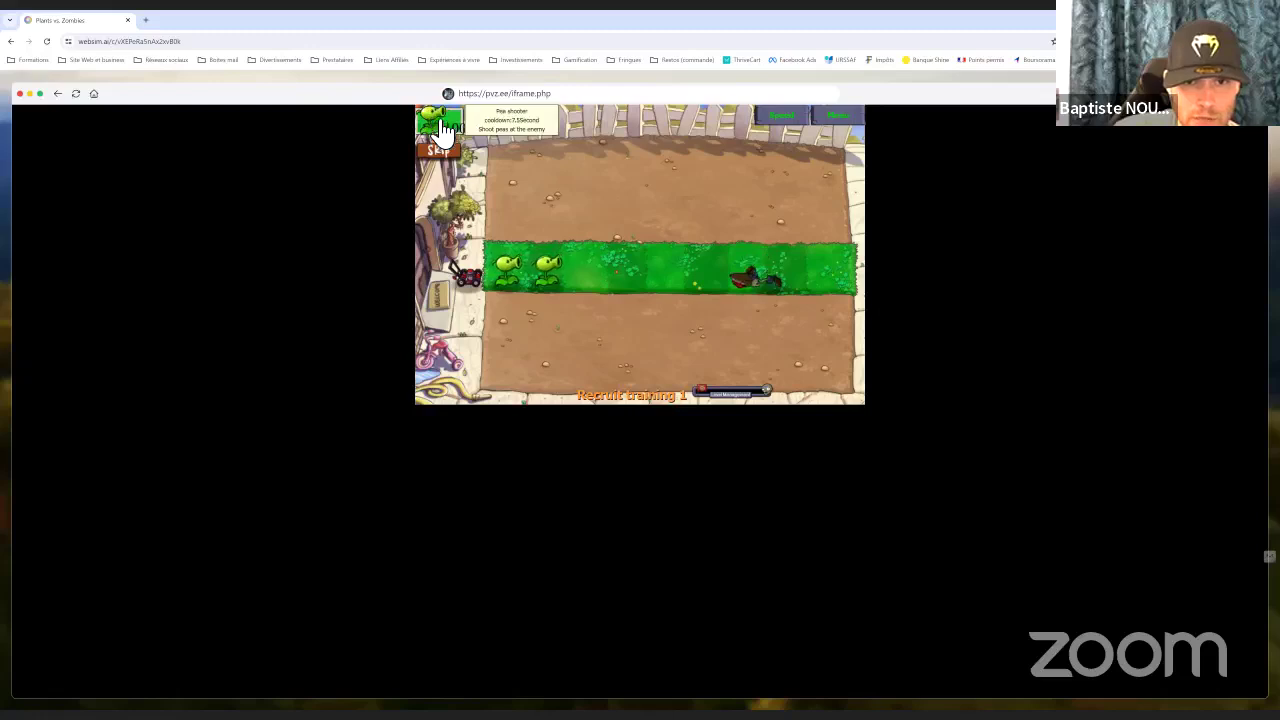
click(433, 122)
click(588, 270)
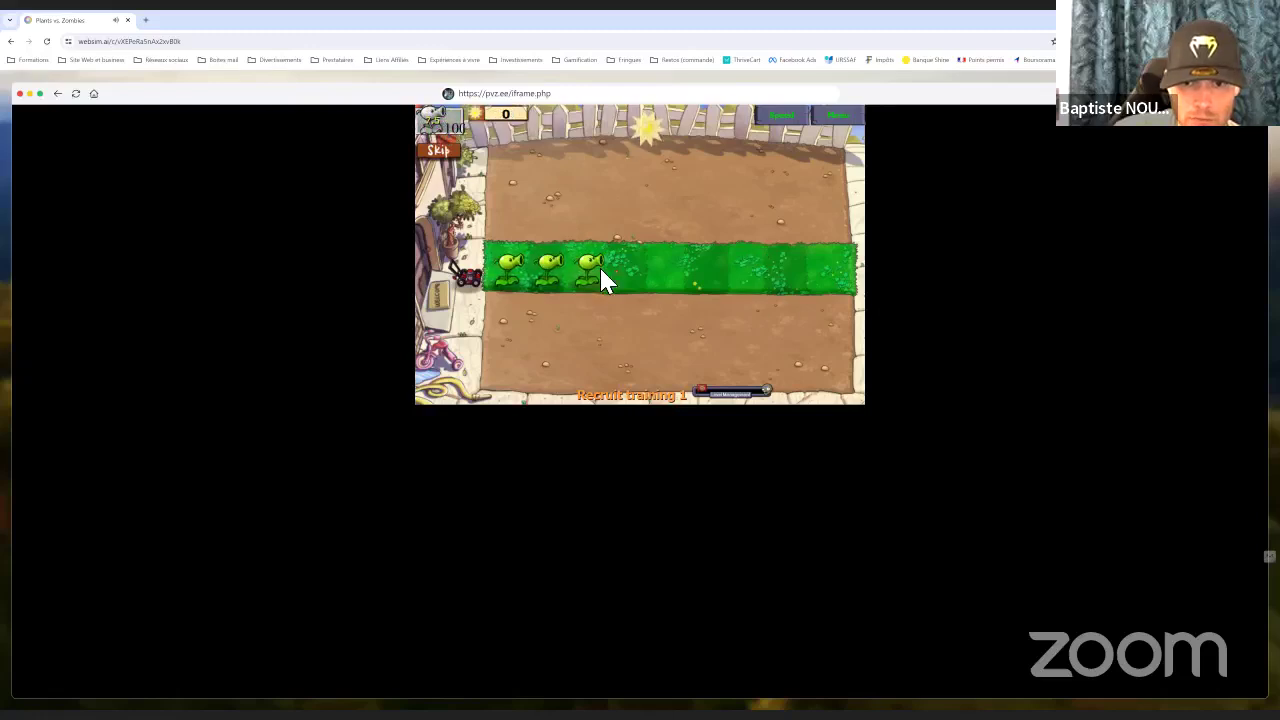
click(648, 156)
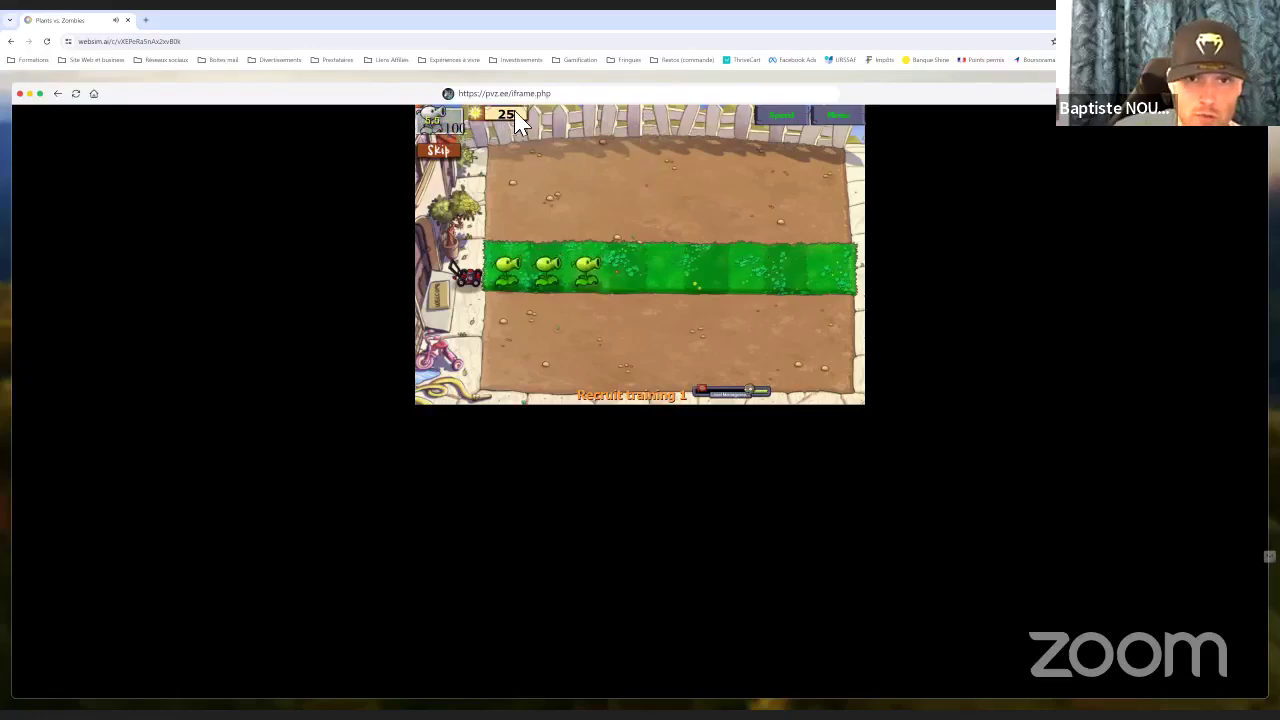
Set the game speed to 2, collect two falling suns, and plant a fourth Peashooter
click(776, 122)
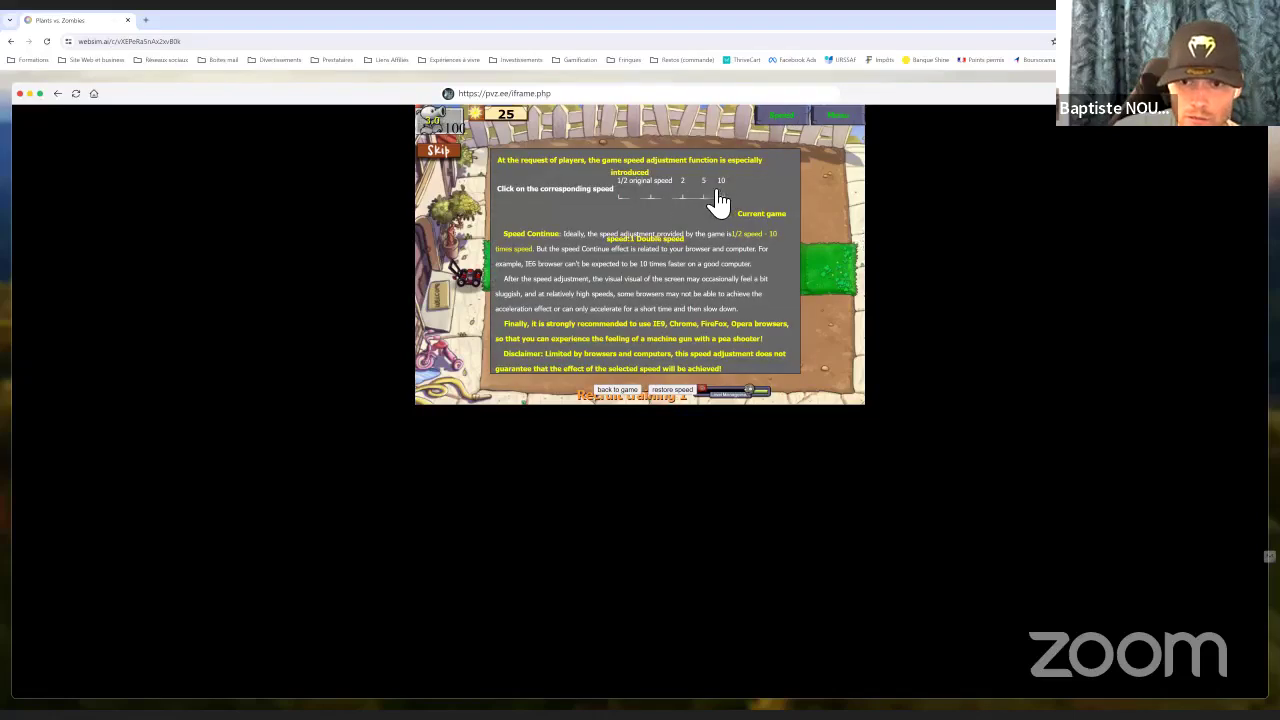
click(617, 390)
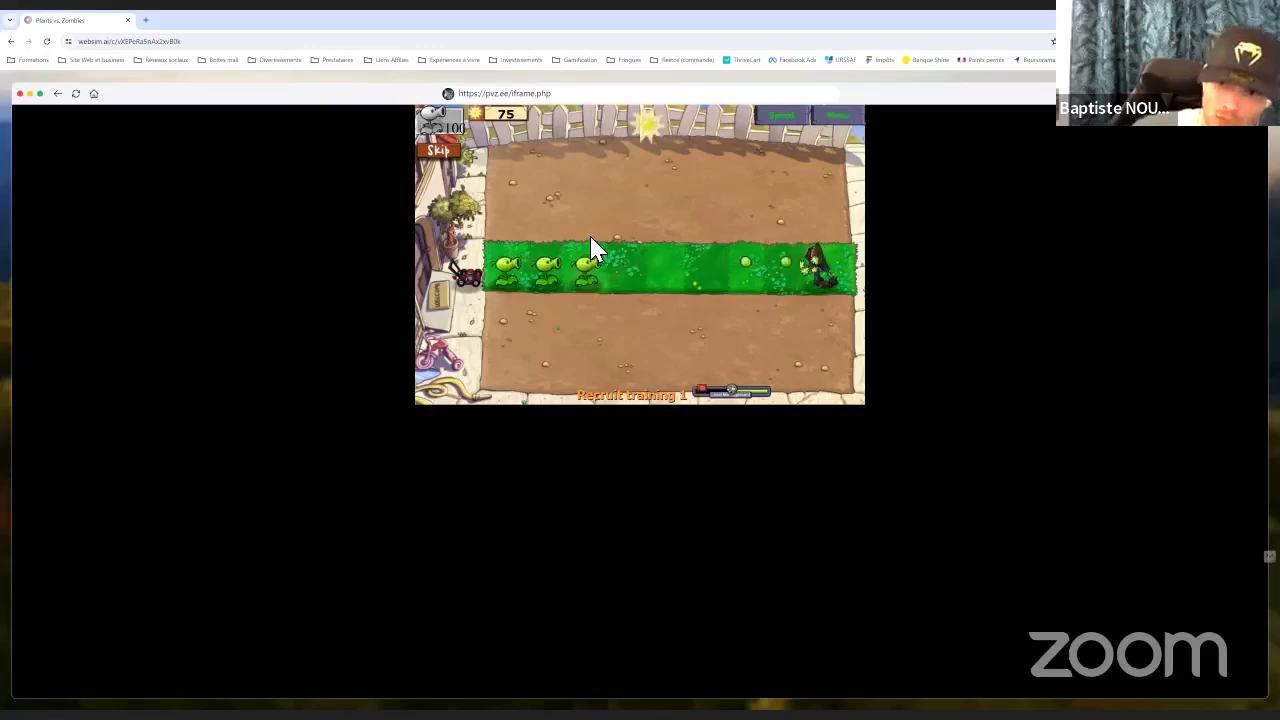
click(645, 170)
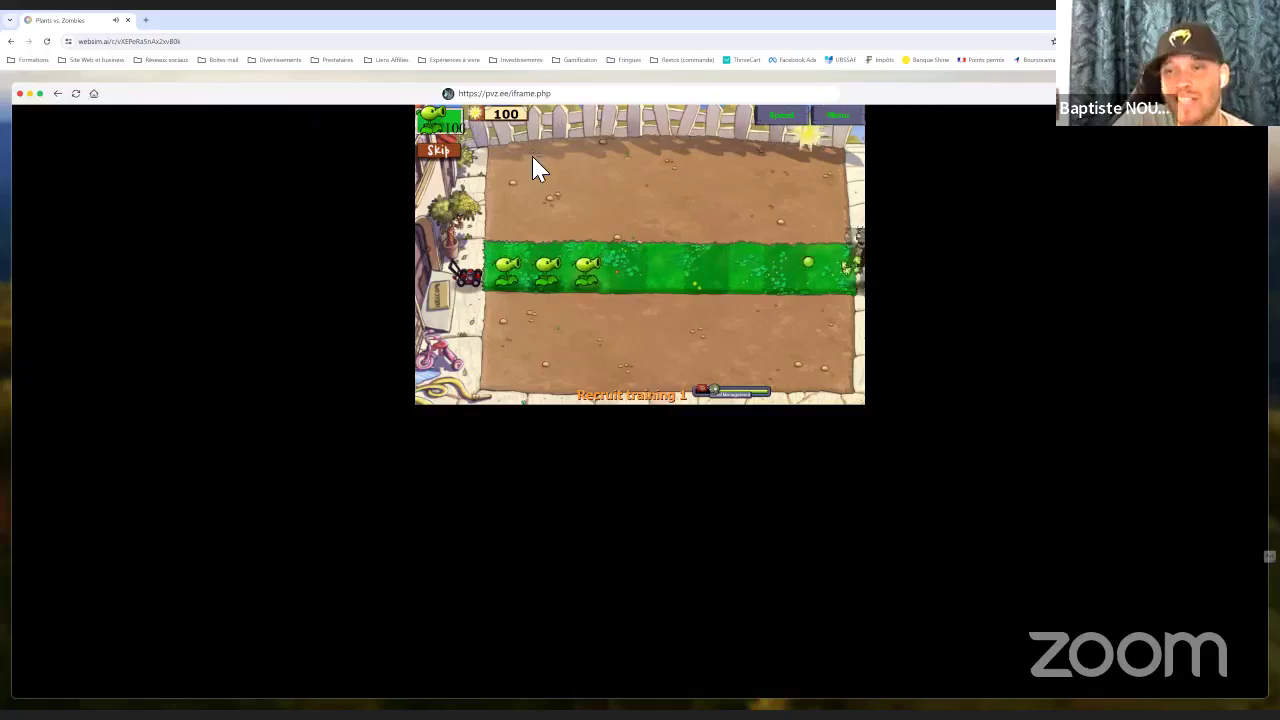
click(808, 152)
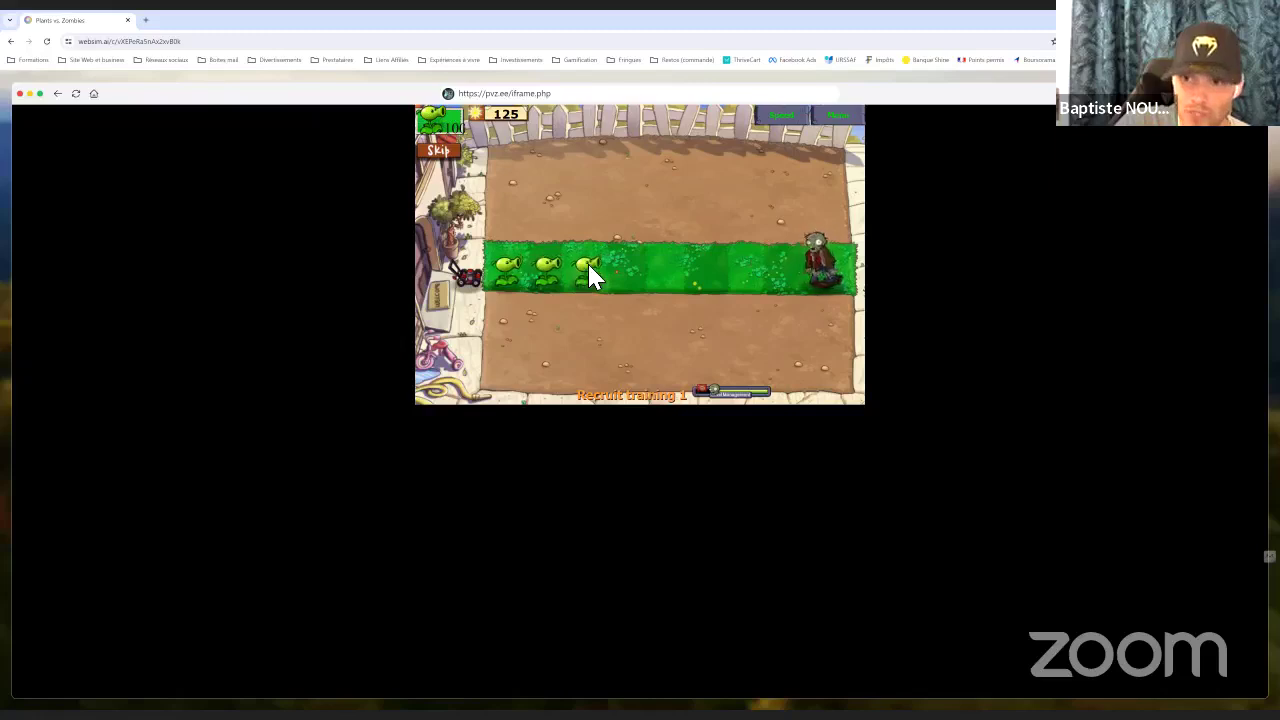
click(445, 140)
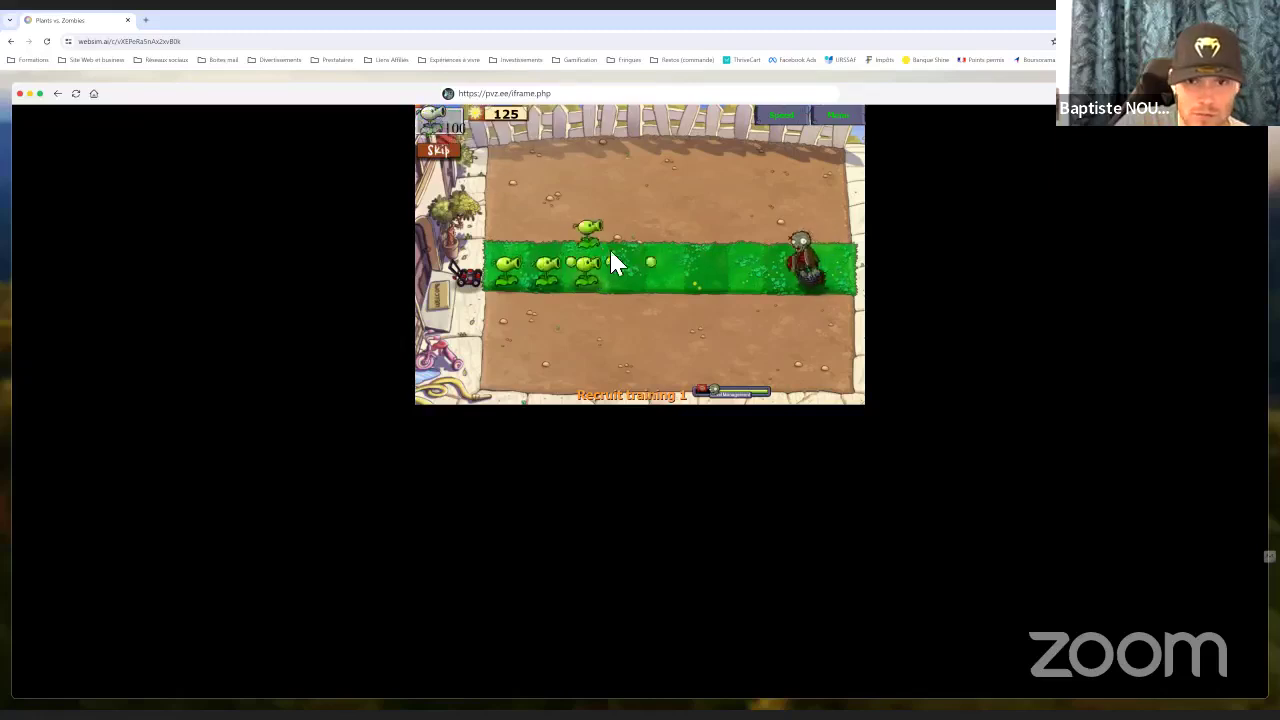
click(628, 264)
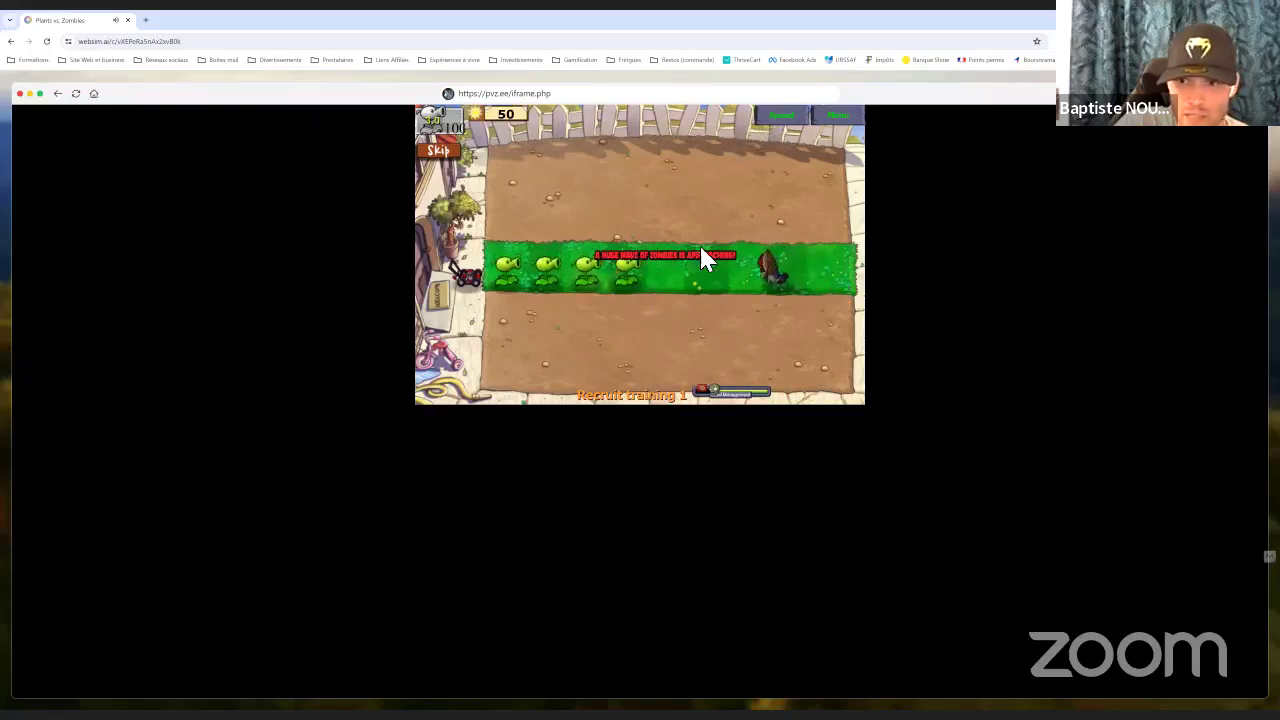
Pause the game and pick a new level from the Adventure Mode level list
click(845, 120)
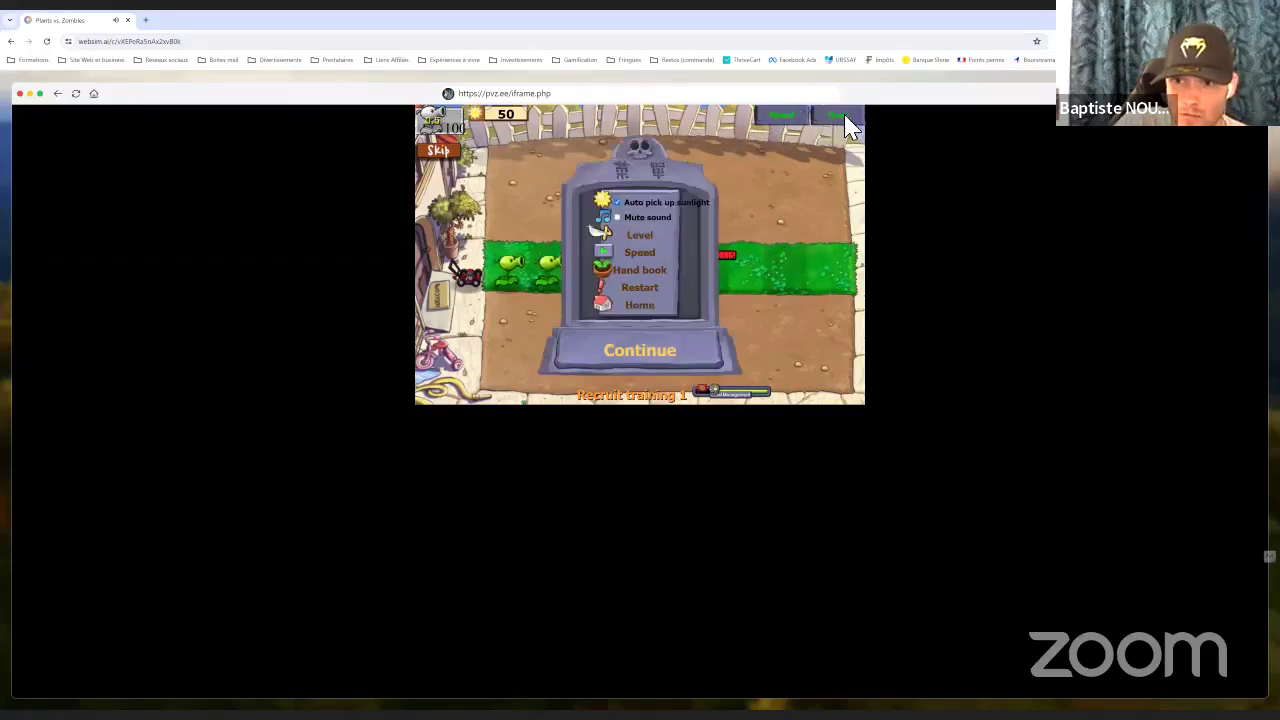
click(633, 236)
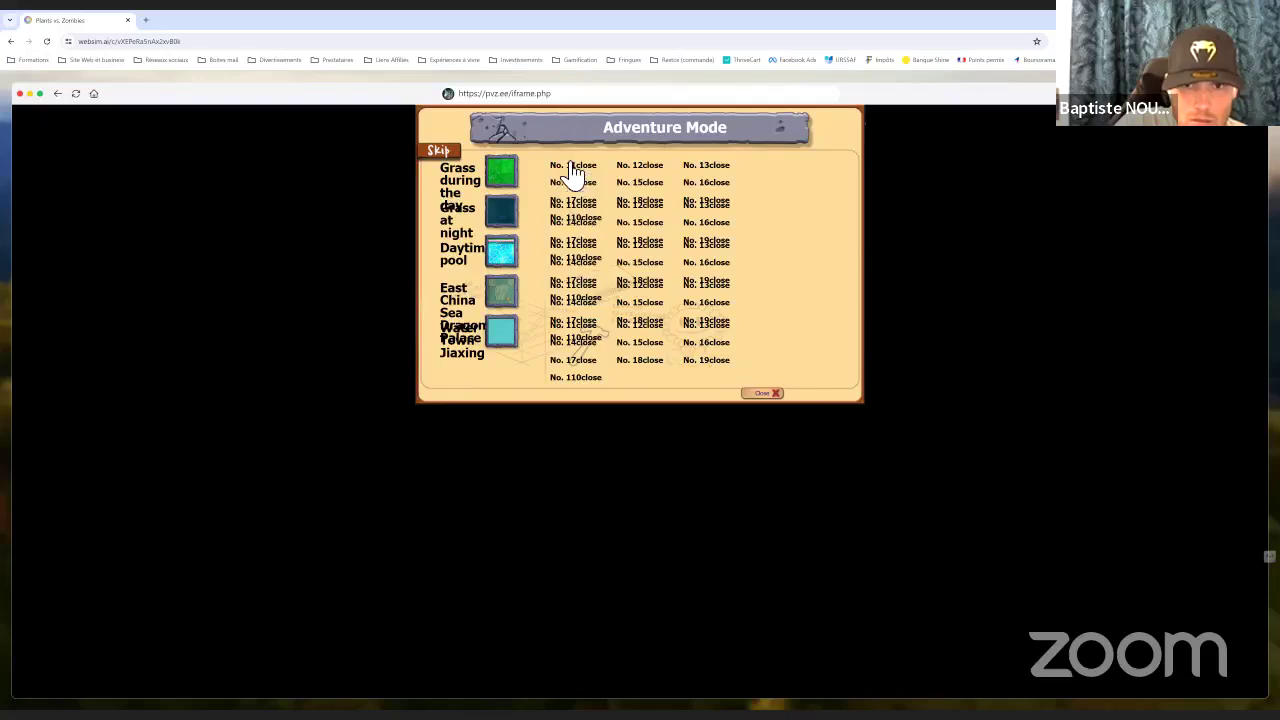
click(653, 288)
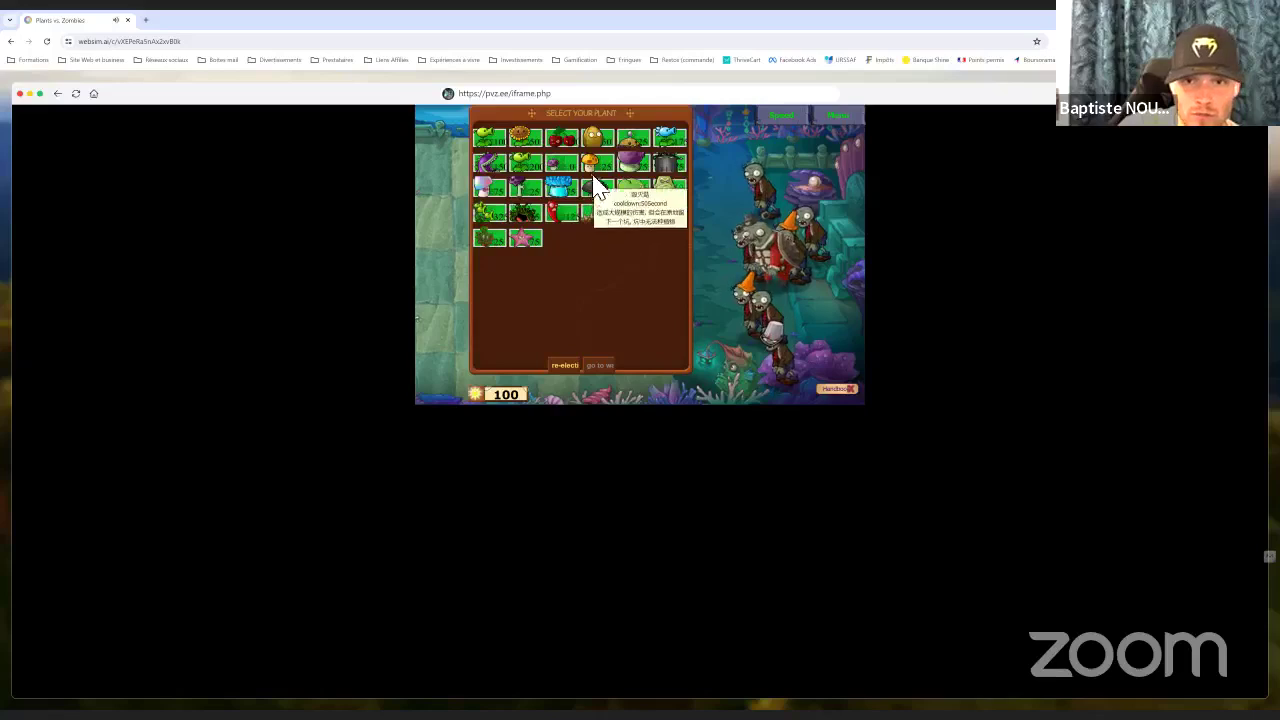
Add Sunflower, start Level 4-2, then try placing sunflowers, cancelling each with right-click
click(524, 137)
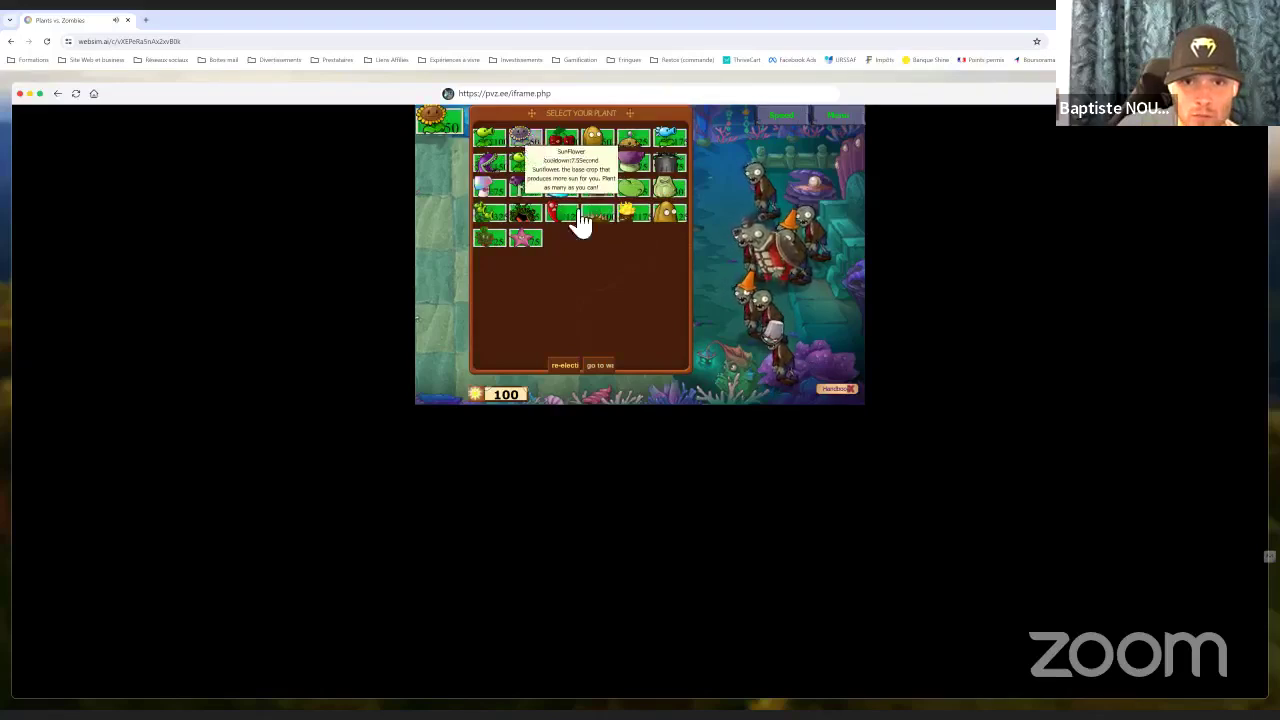
click(600, 366)
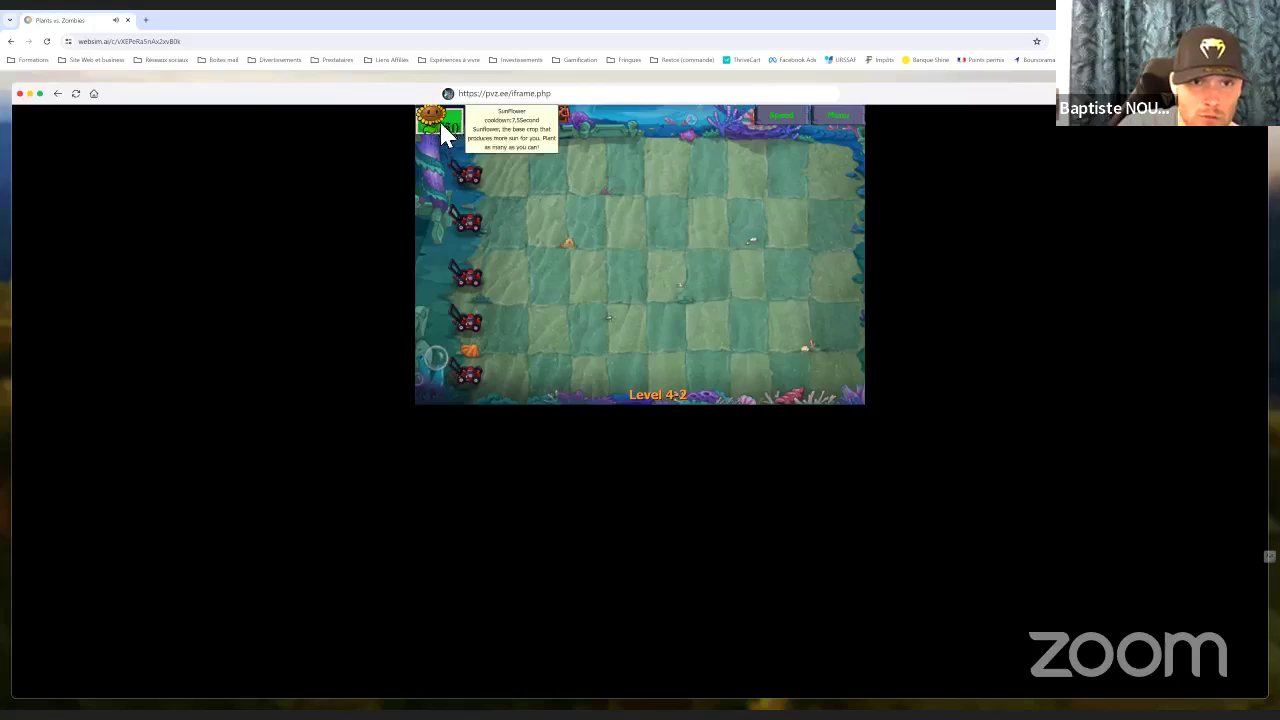
click(445, 135)
click(472, 180)
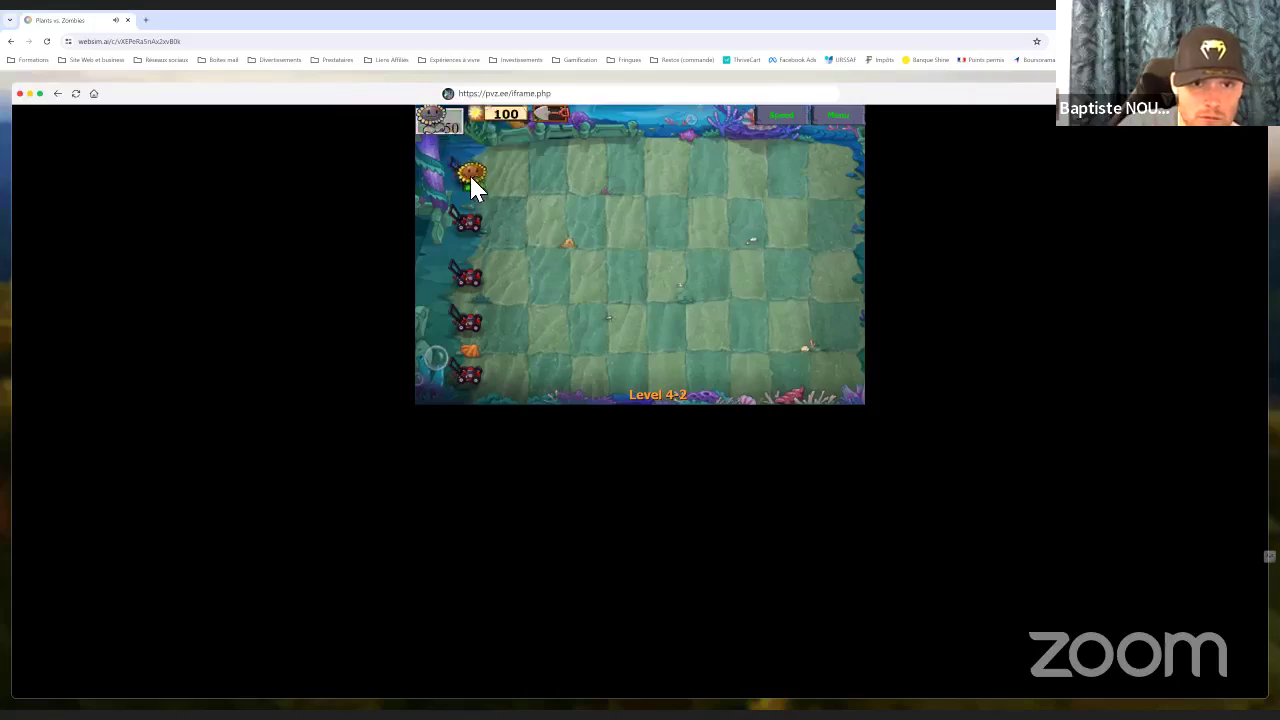
right_click(472, 182)
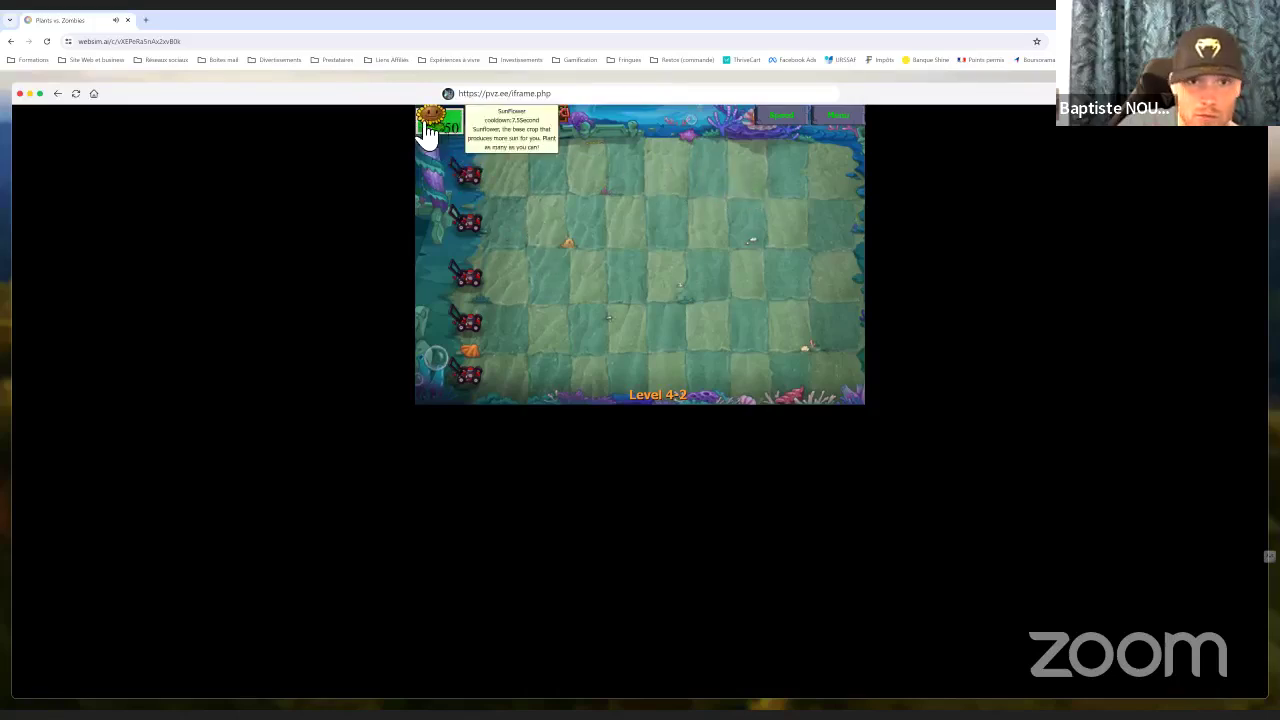
click(428, 132)
right_click(783, 309)
click(437, 134)
click(690, 288)
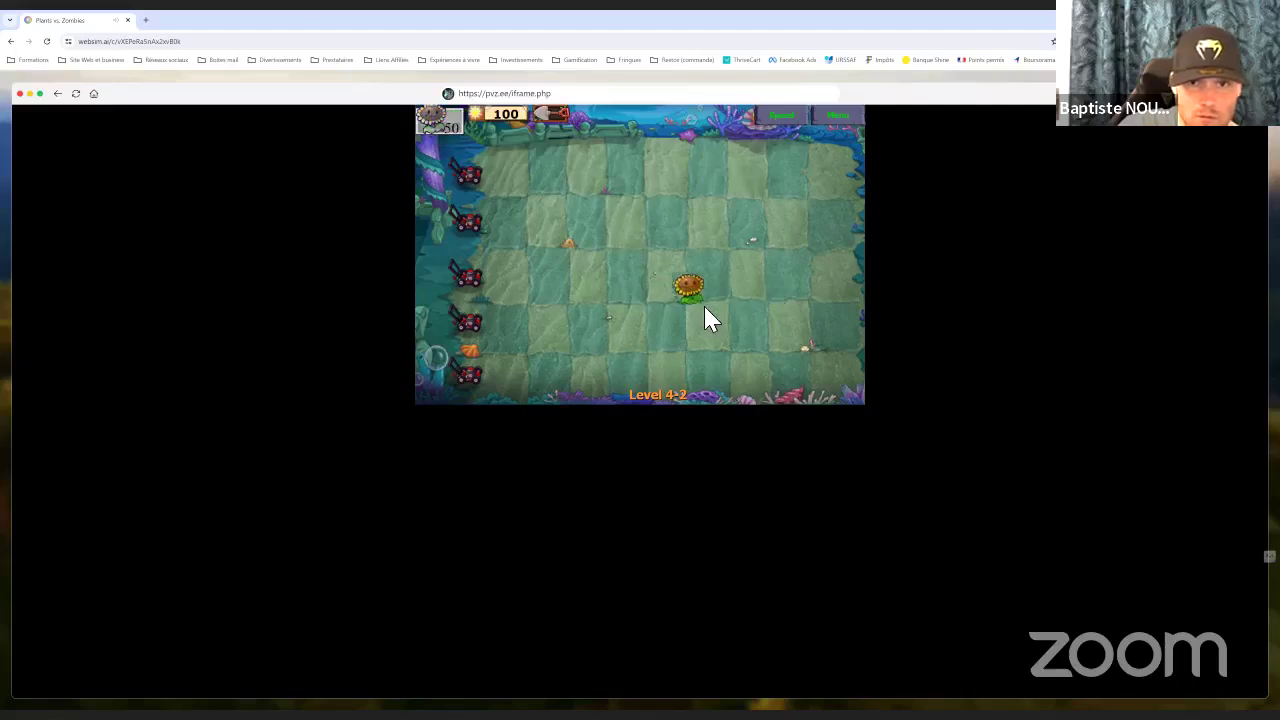
right_click(704, 318)
right_click(486, 186)
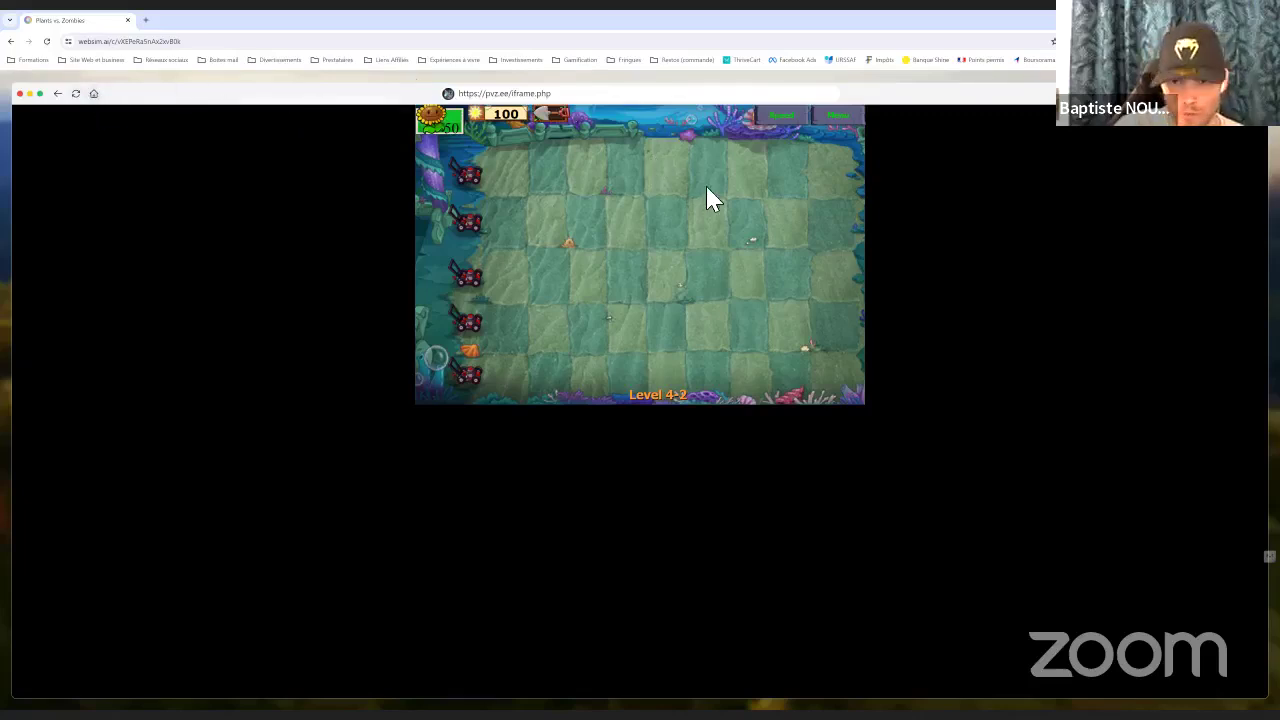
View the latest creation, the entrepreneur 3D labyrinth, then return home and scroll the Top Month gallery
click(97, 95)
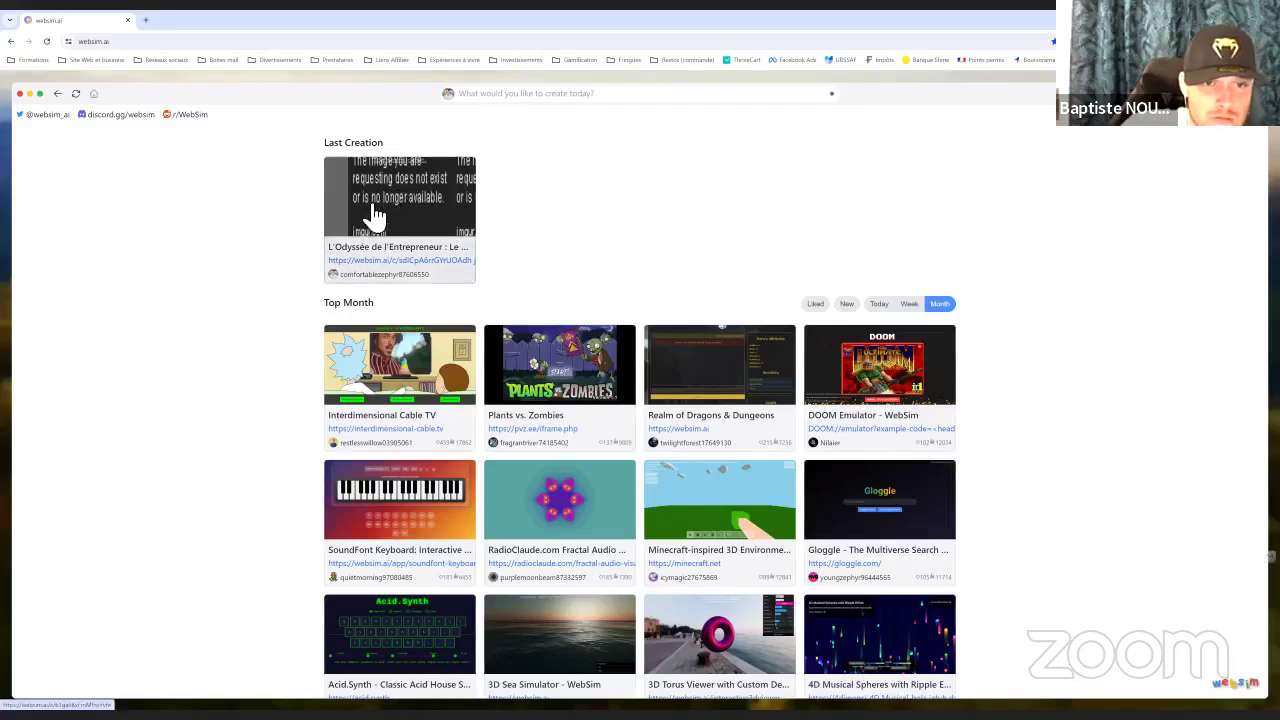
click(423, 196)
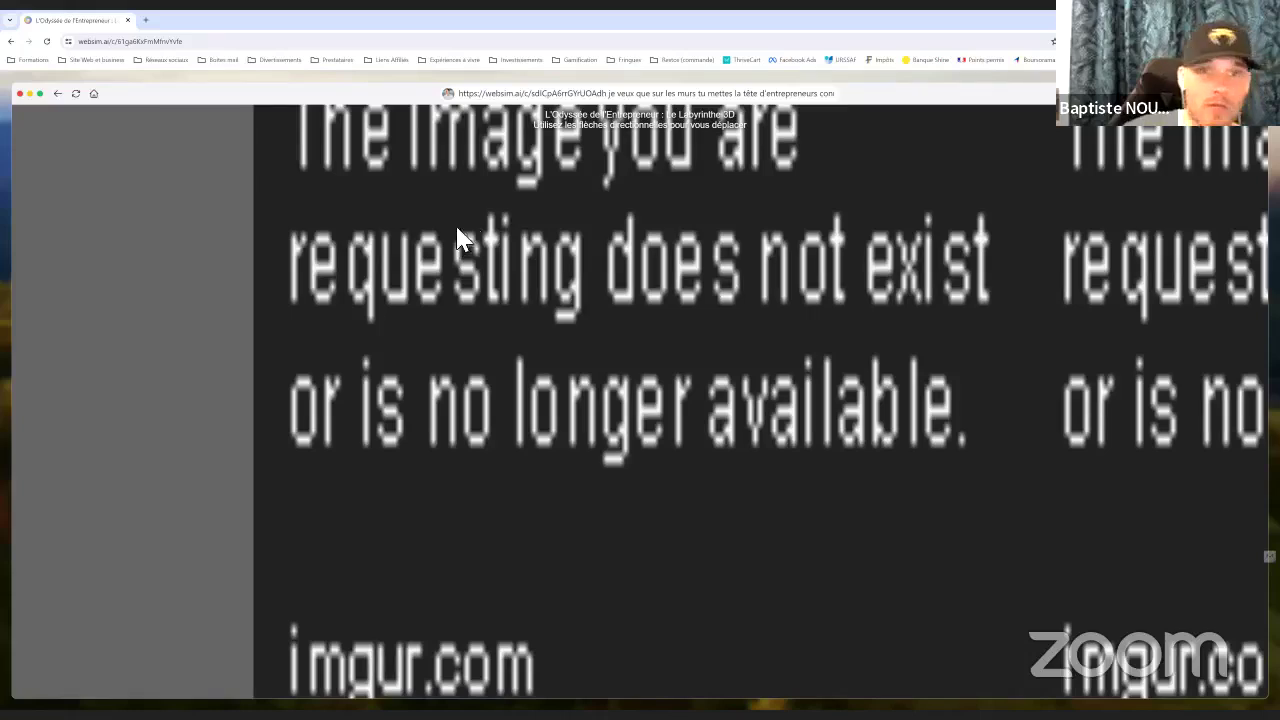
click(91, 94)
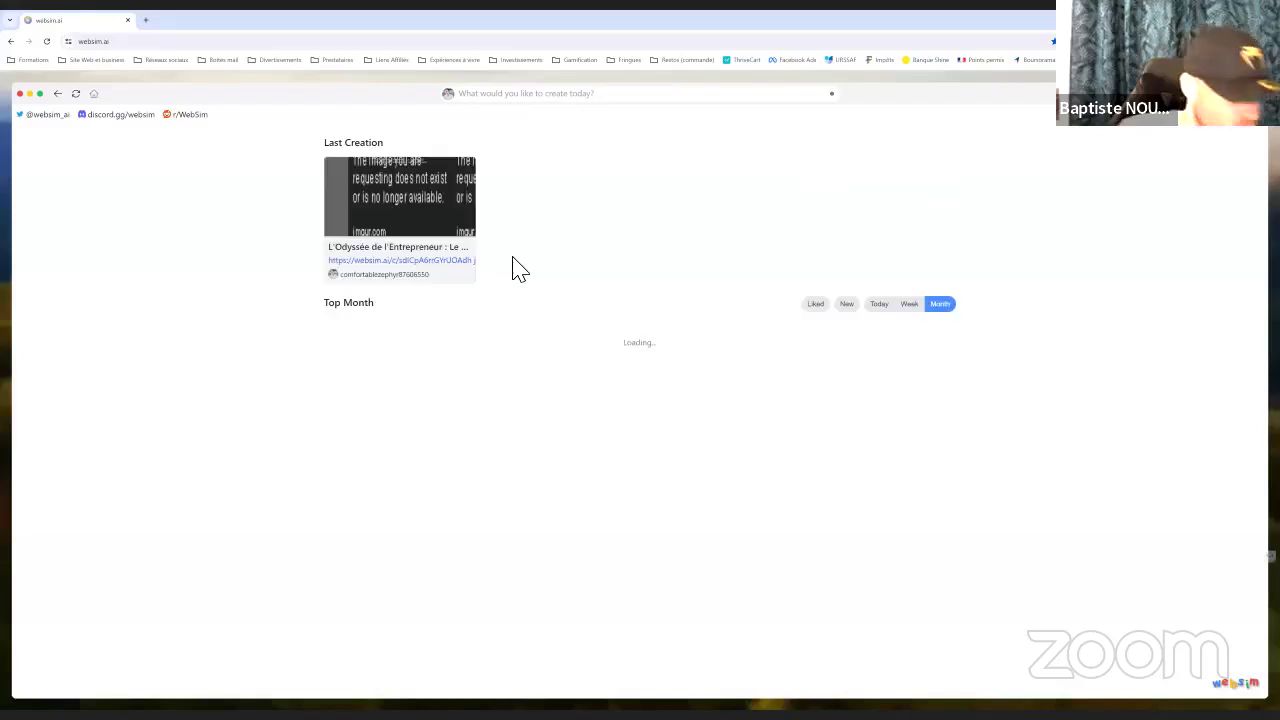
scroll(600, 285, down, 3)
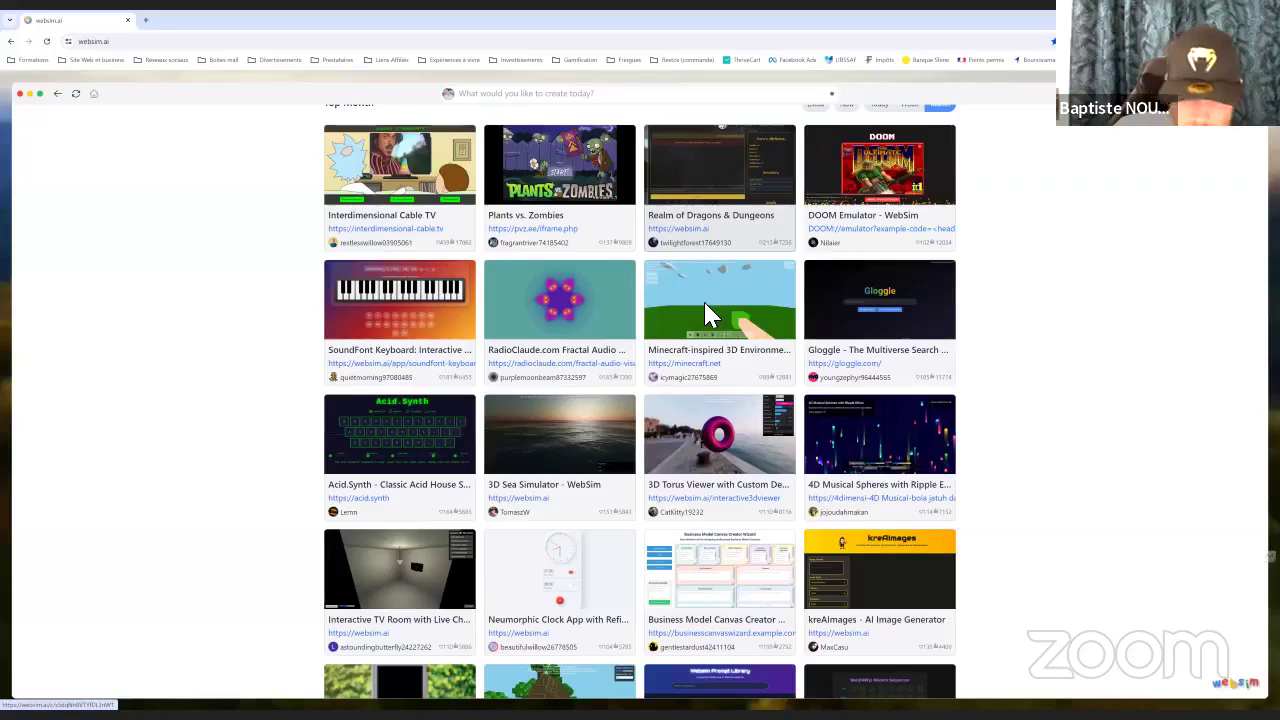
scroll(406, 331, down, 1)
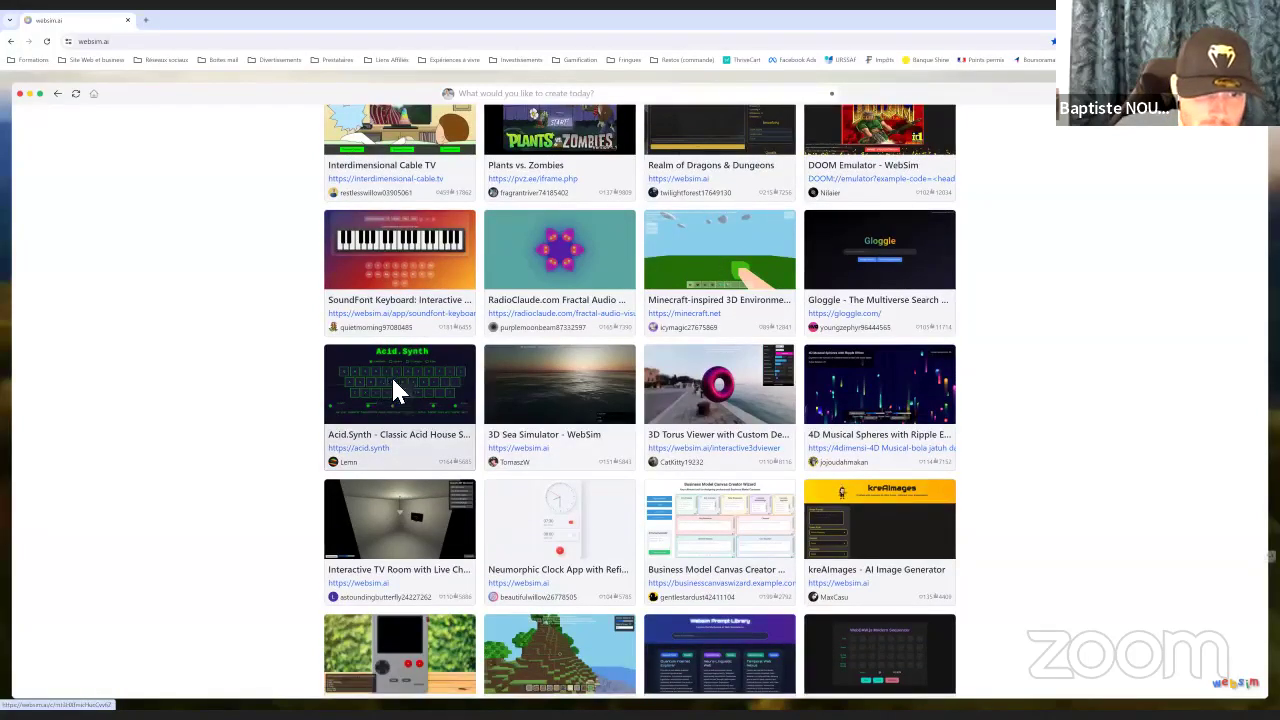
Open Acid.Synth and play the U, F, G, D, E, Q, W and R keys
click(395, 378)
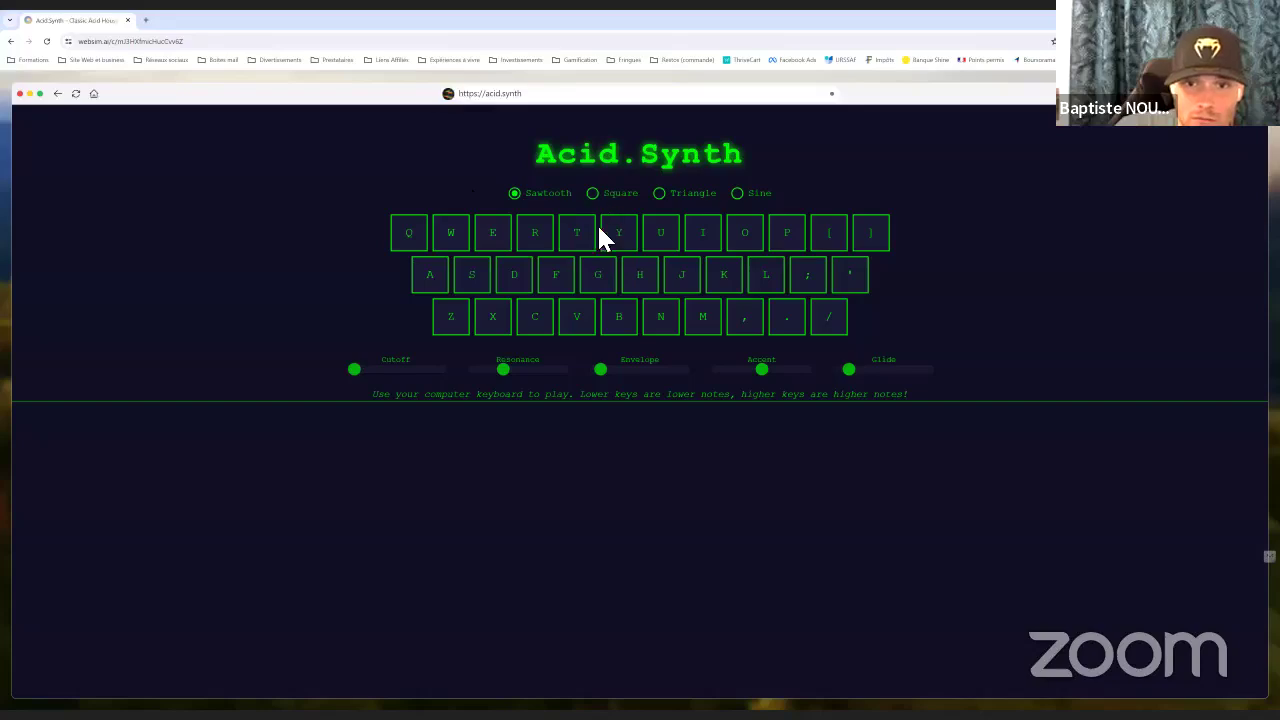
click(664, 240)
click(664, 240)
click(666, 242)
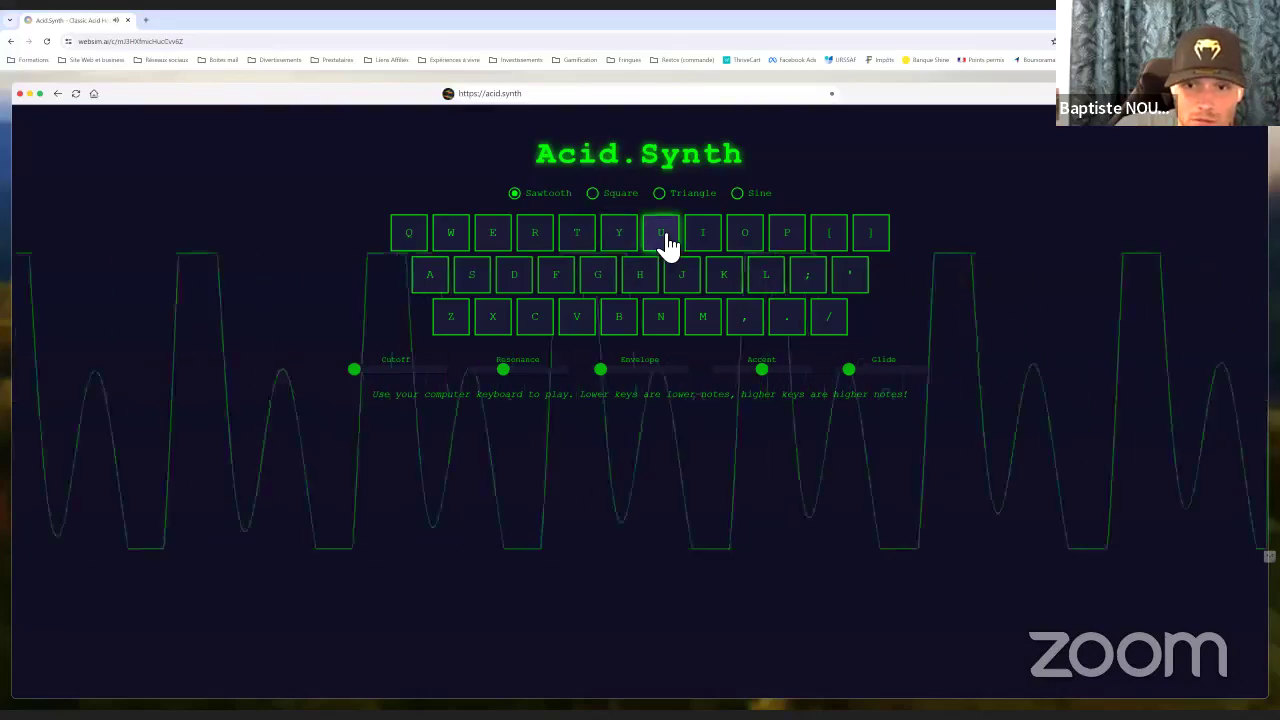
click(666, 242)
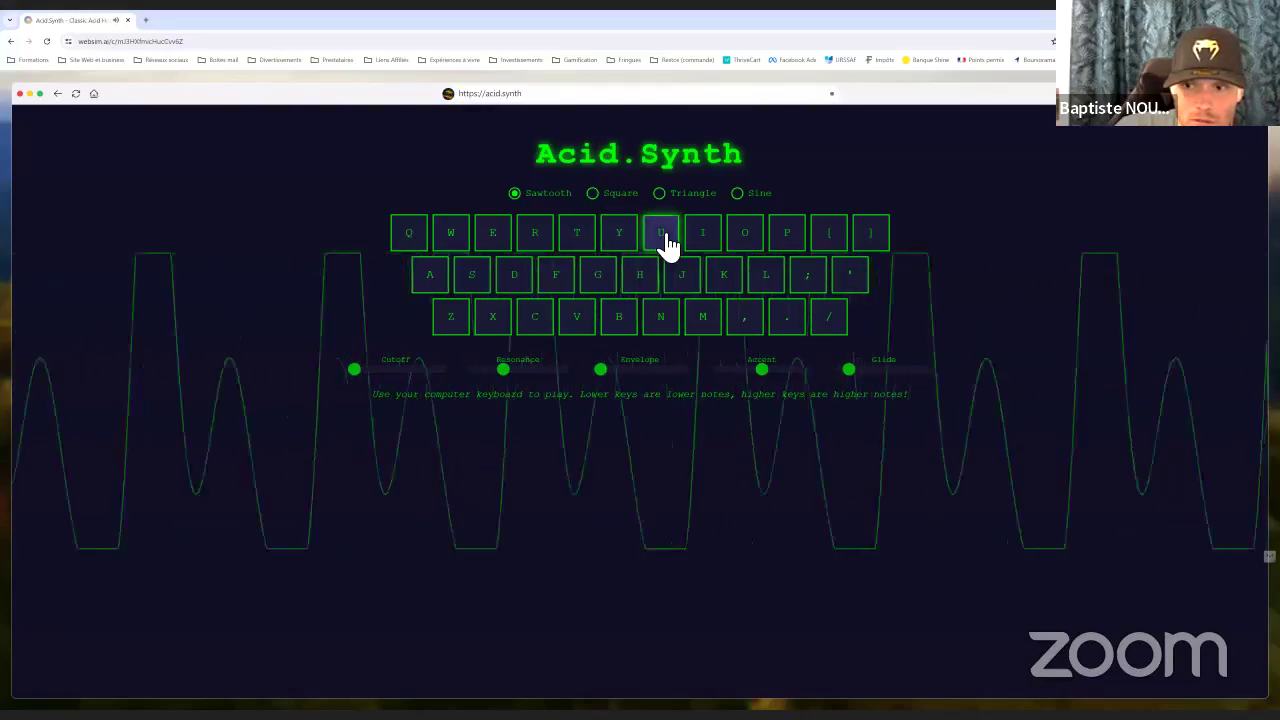
click(564, 292)
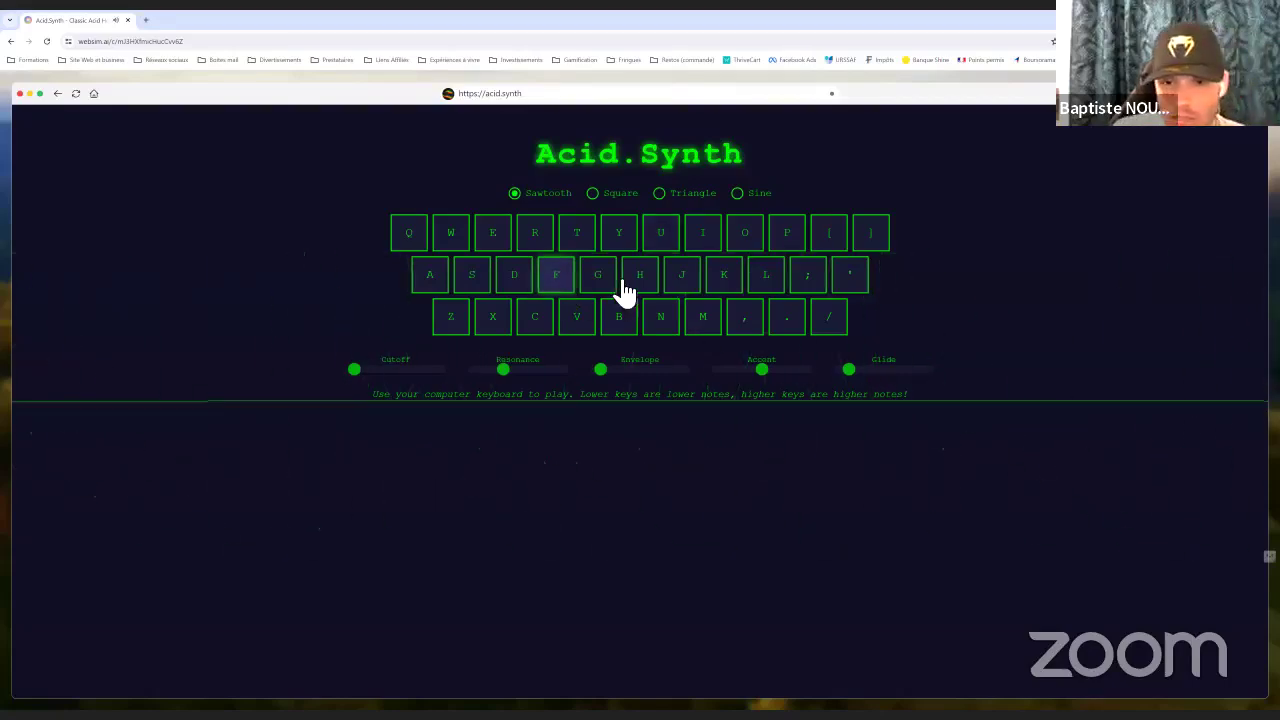
click(606, 289)
click(514, 277)
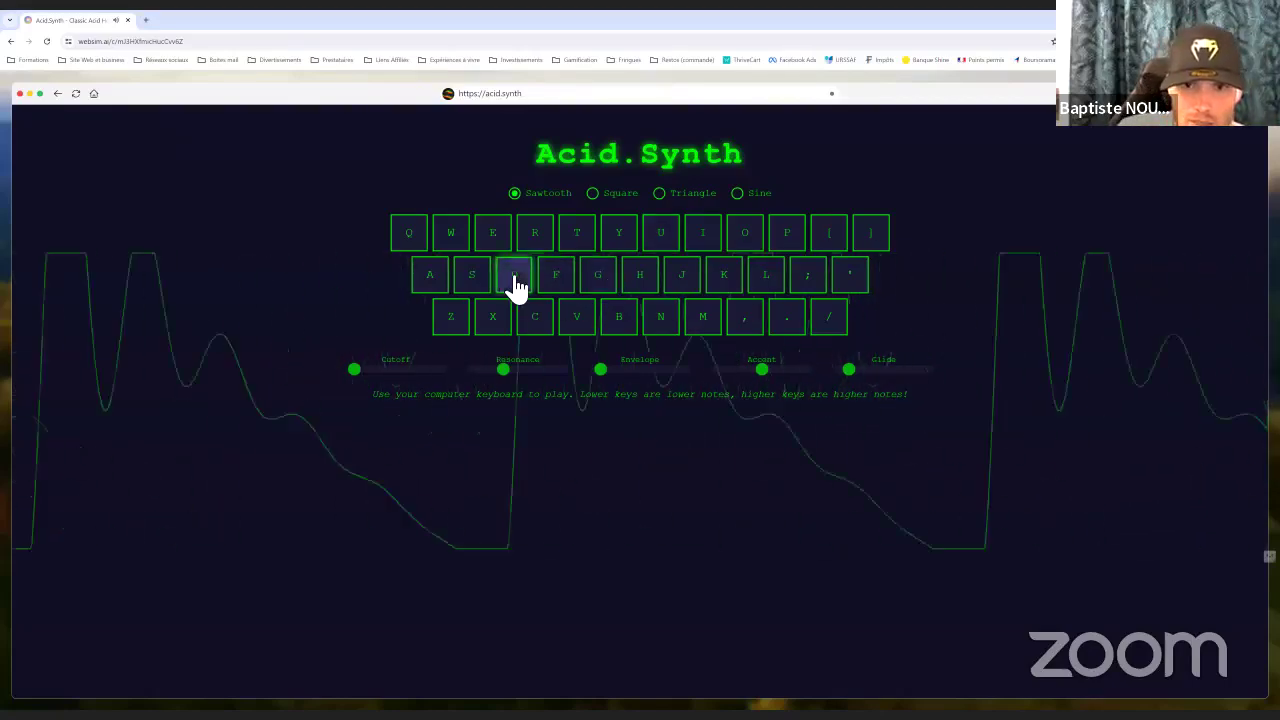
click(494, 240)
click(410, 233)
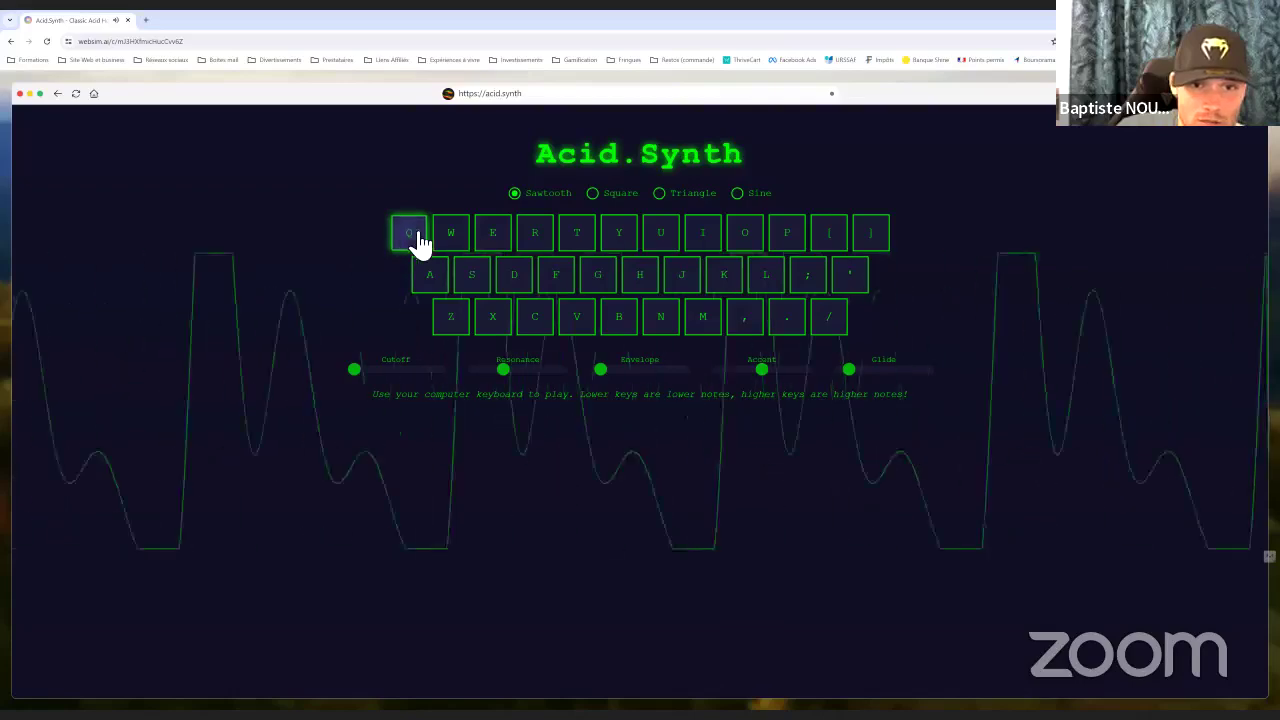
click(446, 239)
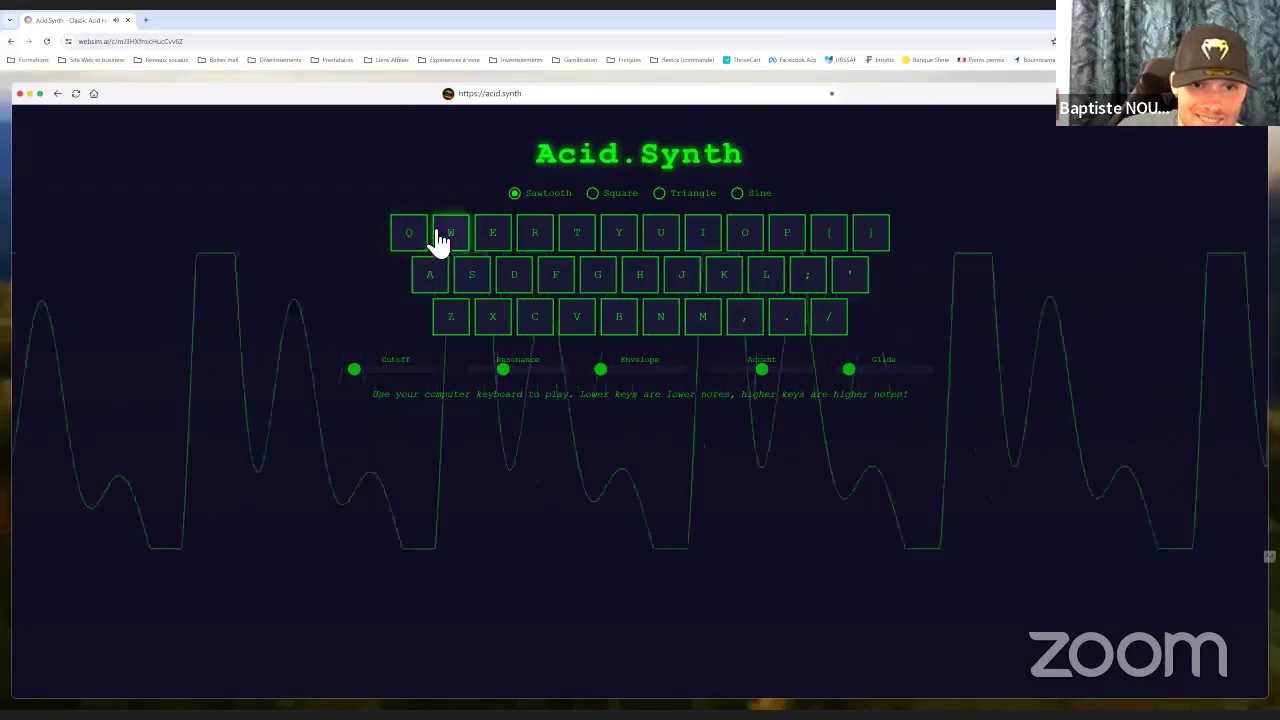
click(542, 249)
click(573, 272)
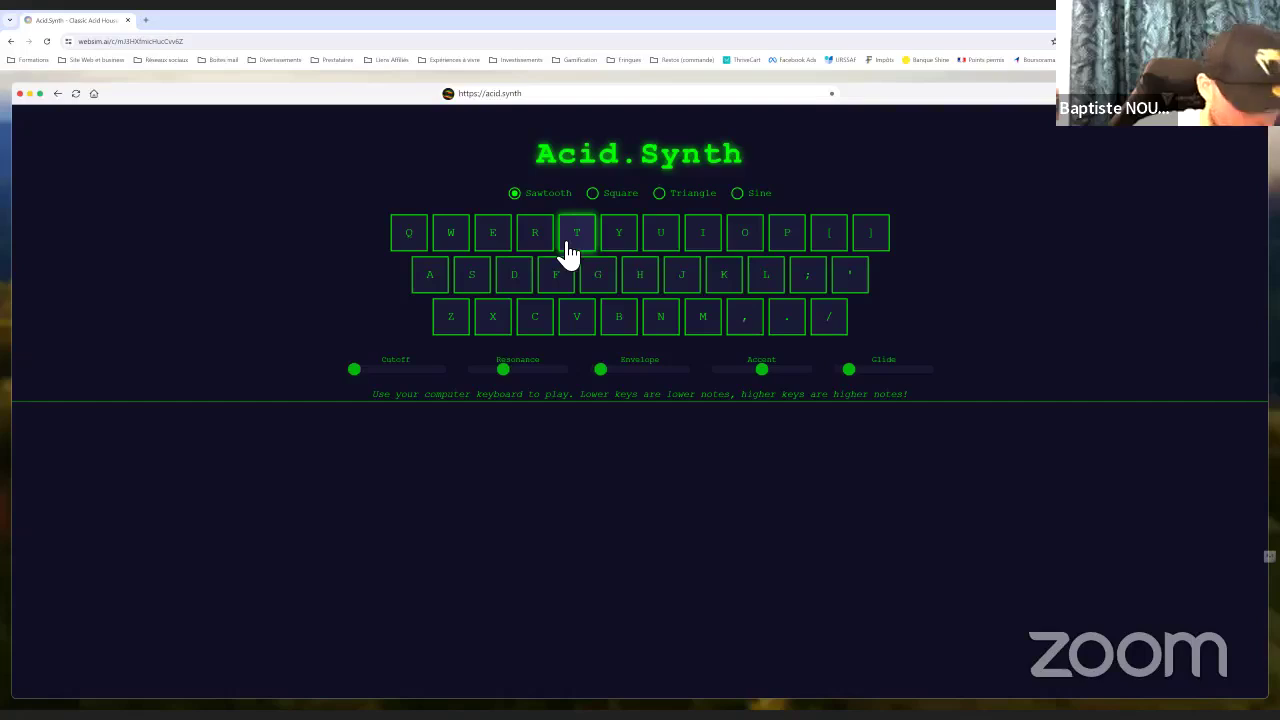
Play a longer melody on the synth: T, U, K, M, H, G, [, /, N, V, P, Y, D
key(r)
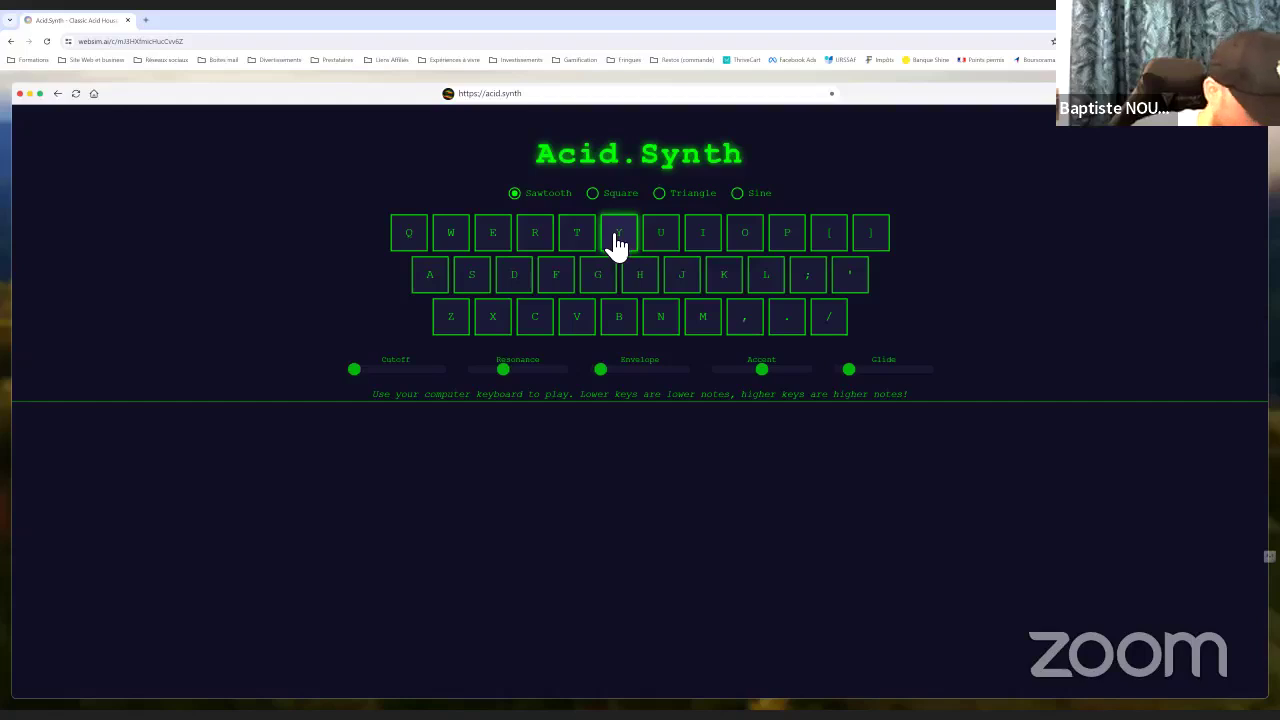
click(586, 232)
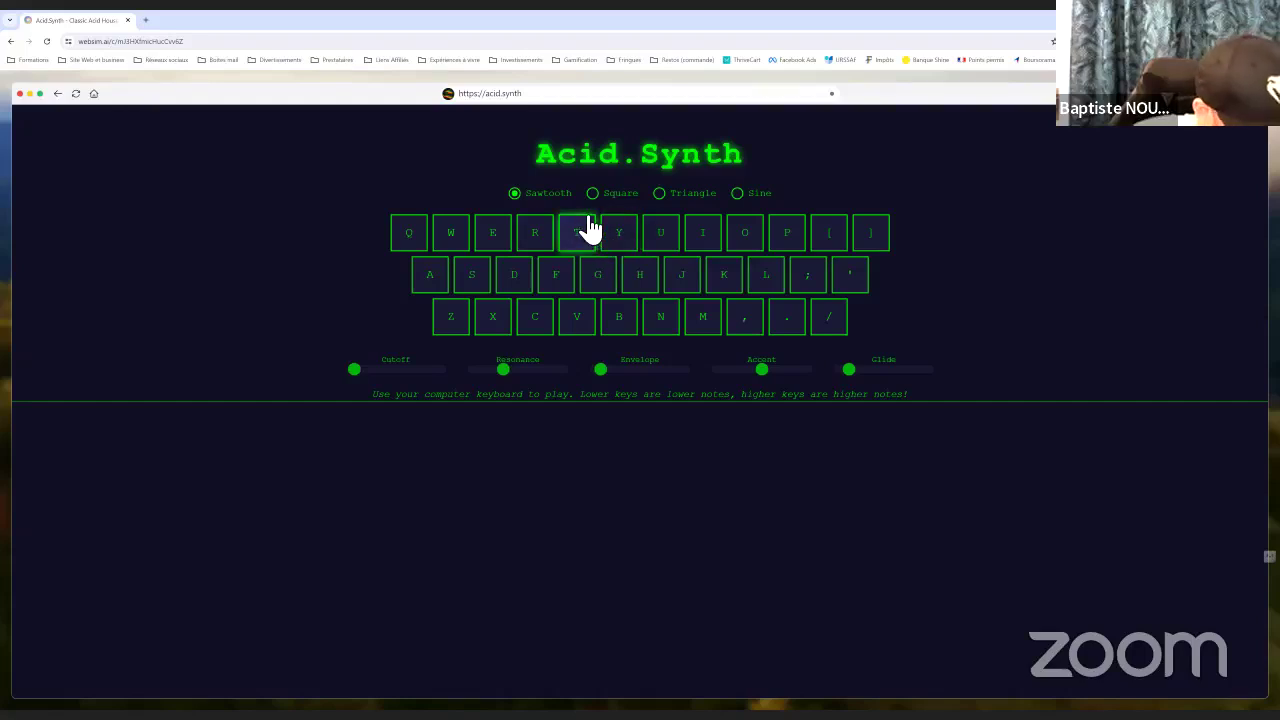
click(672, 245)
click(726, 266)
click(707, 314)
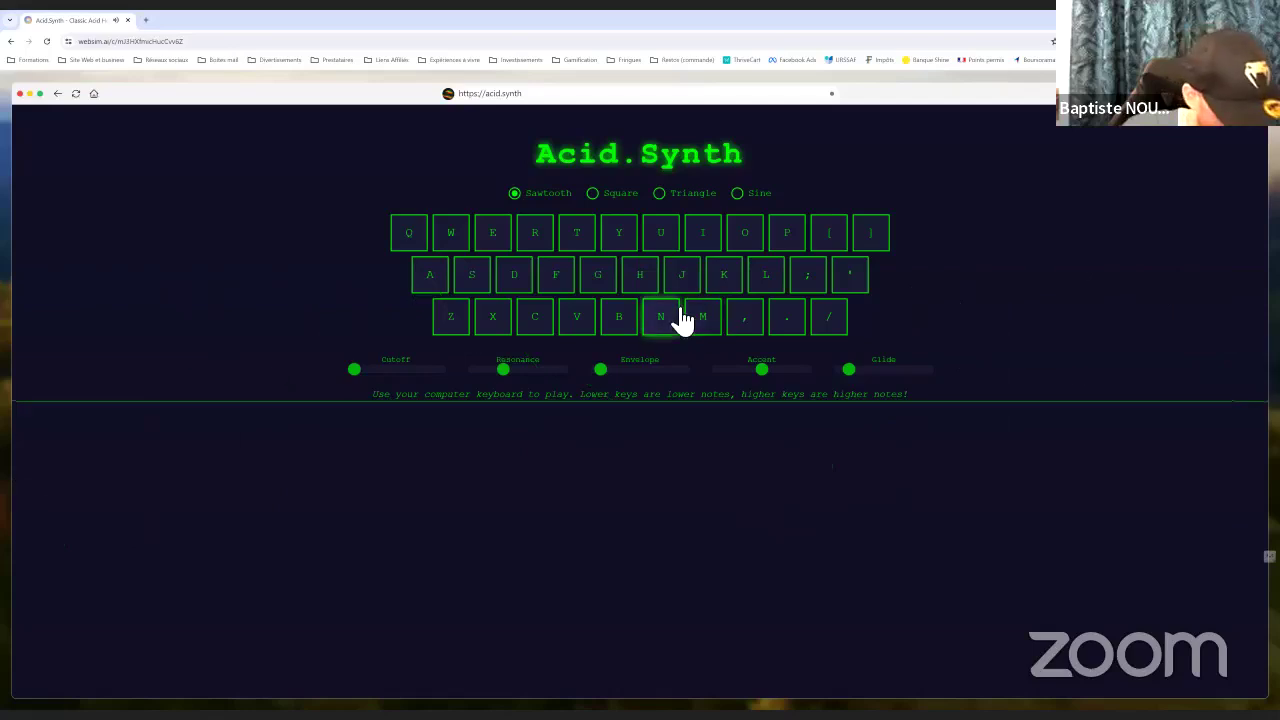
click(656, 284)
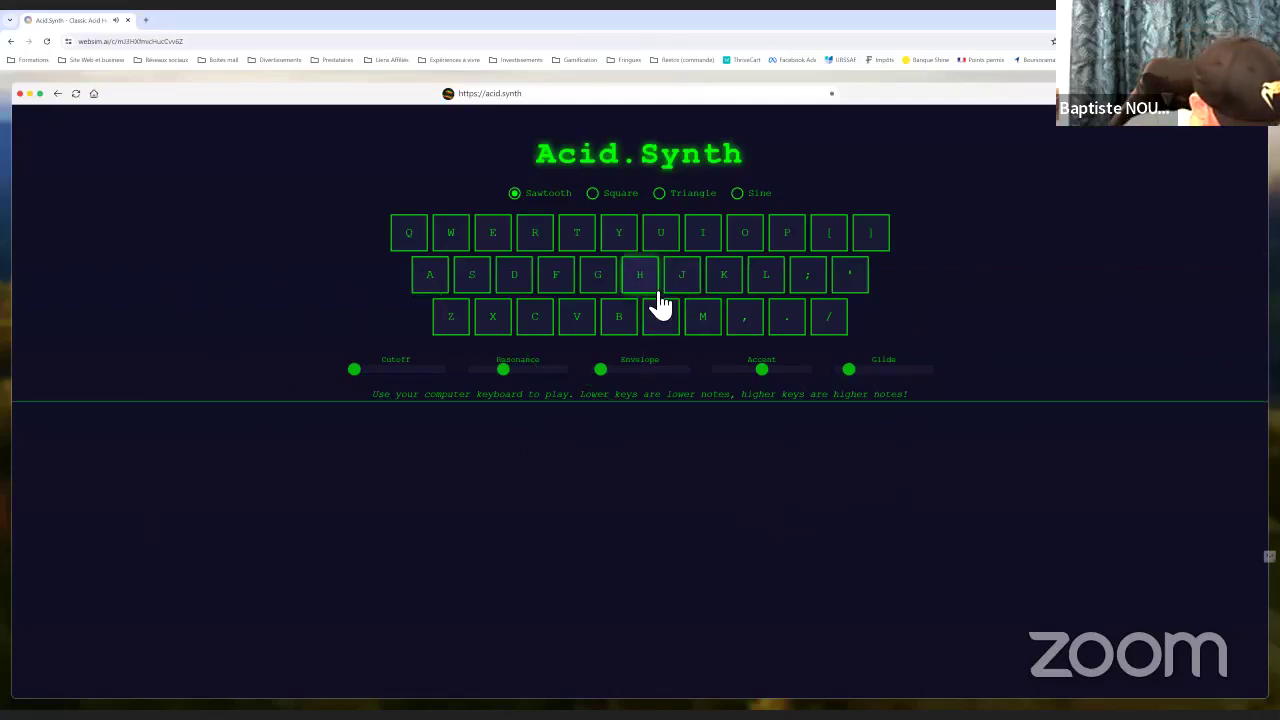
click(608, 275)
click(662, 243)
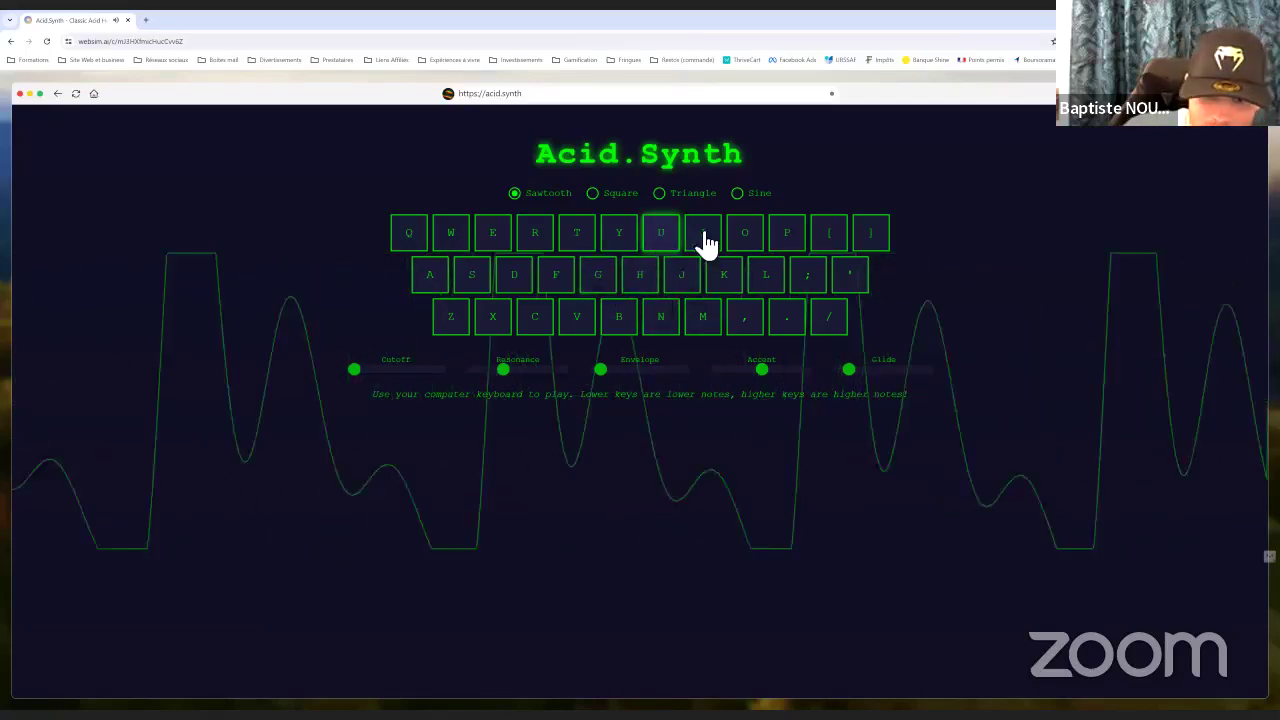
click(828, 242)
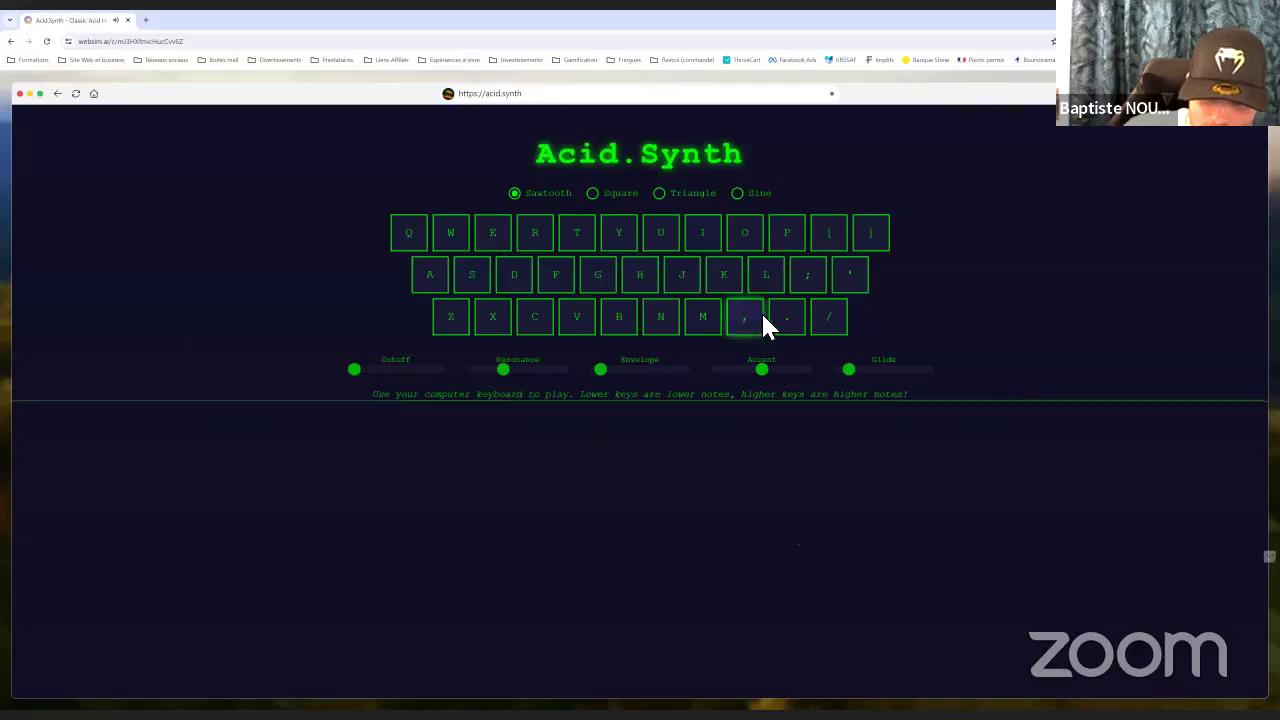
click(810, 326)
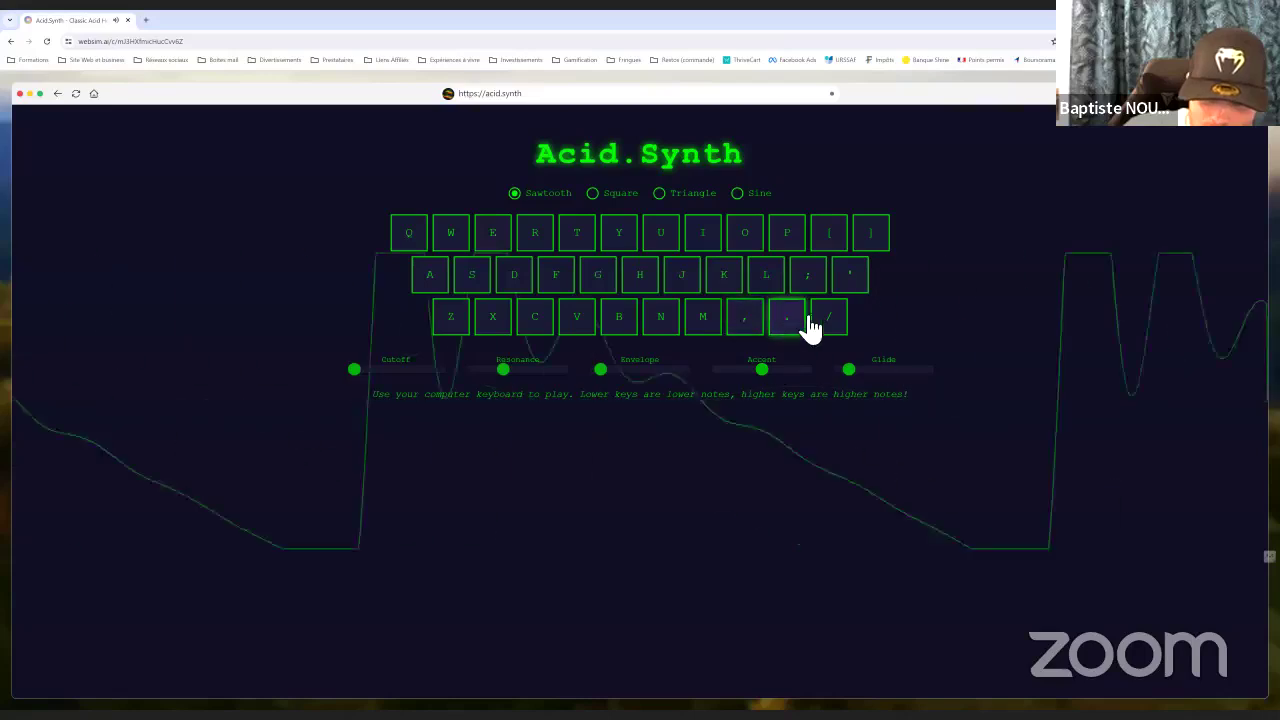
click(660, 325)
click(594, 316)
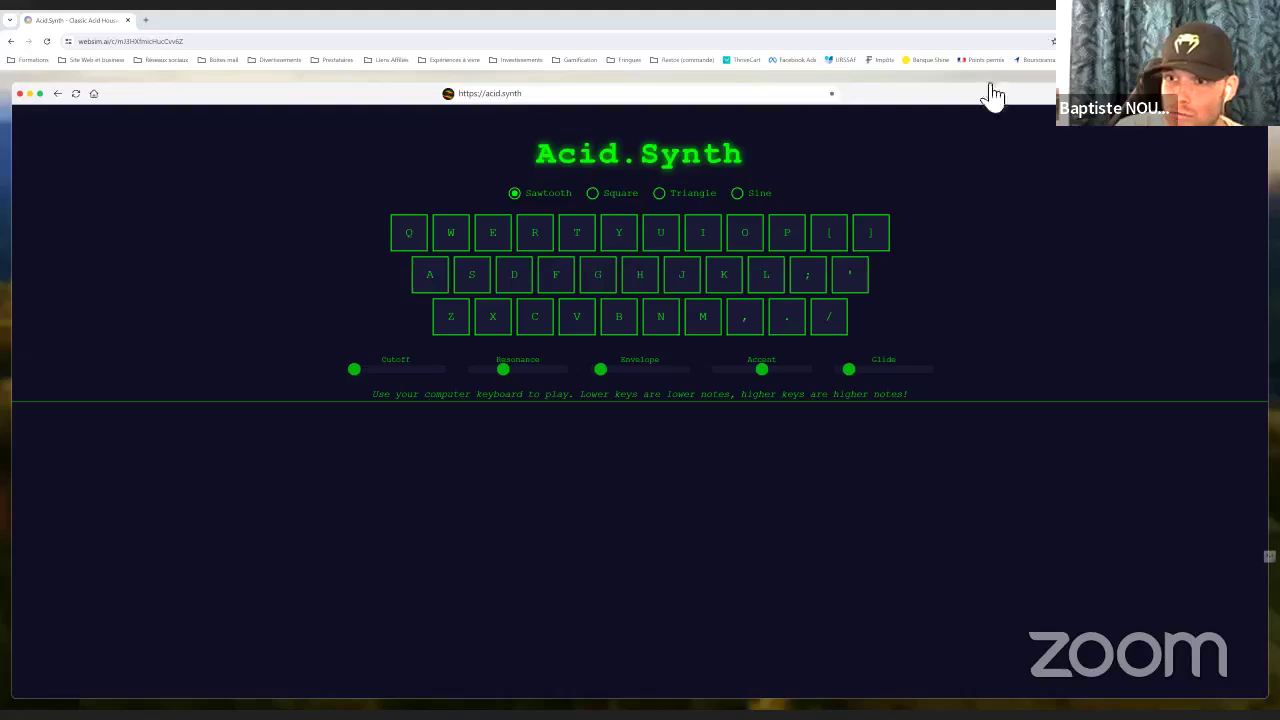
click(803, 242)
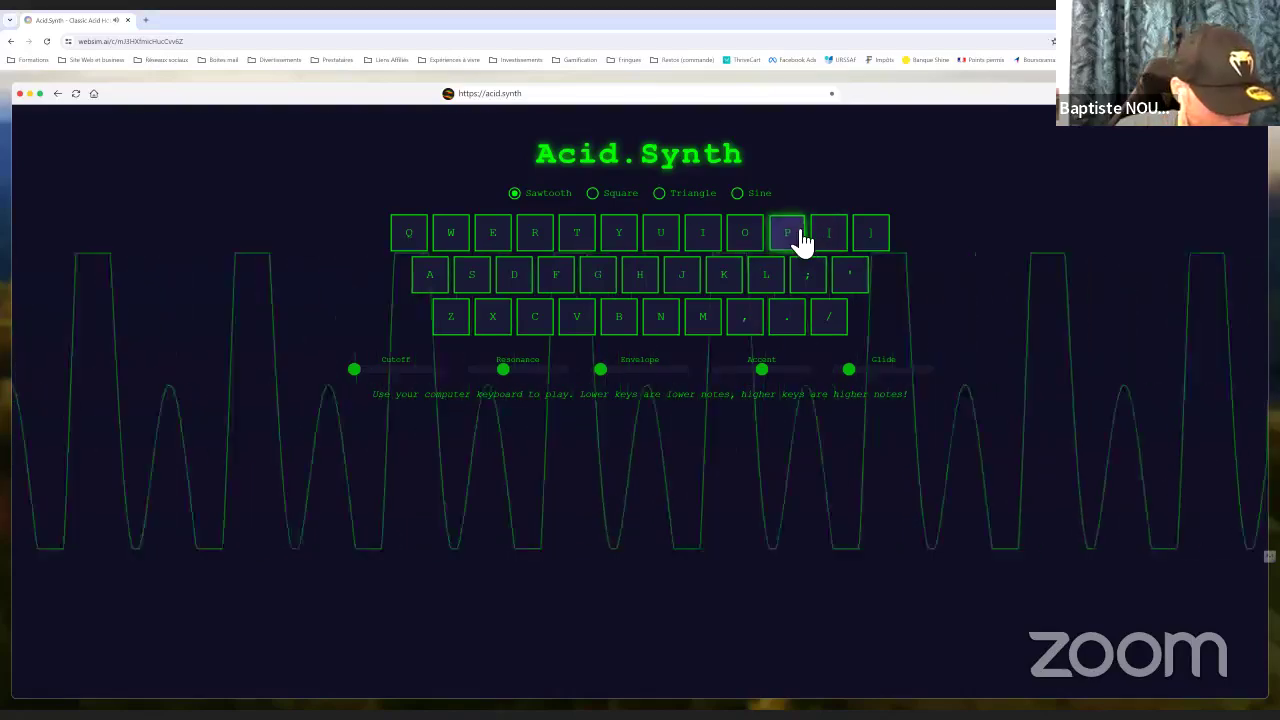
click(620, 244)
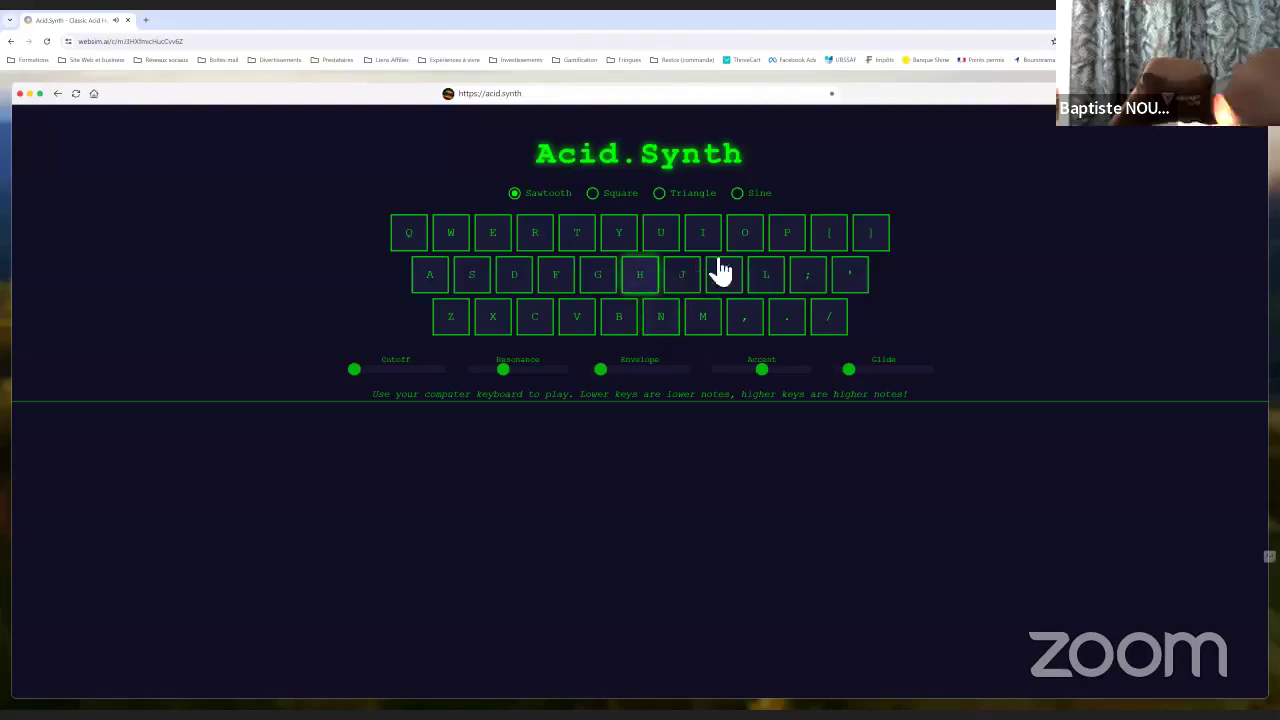
click(790, 237)
click(660, 240)
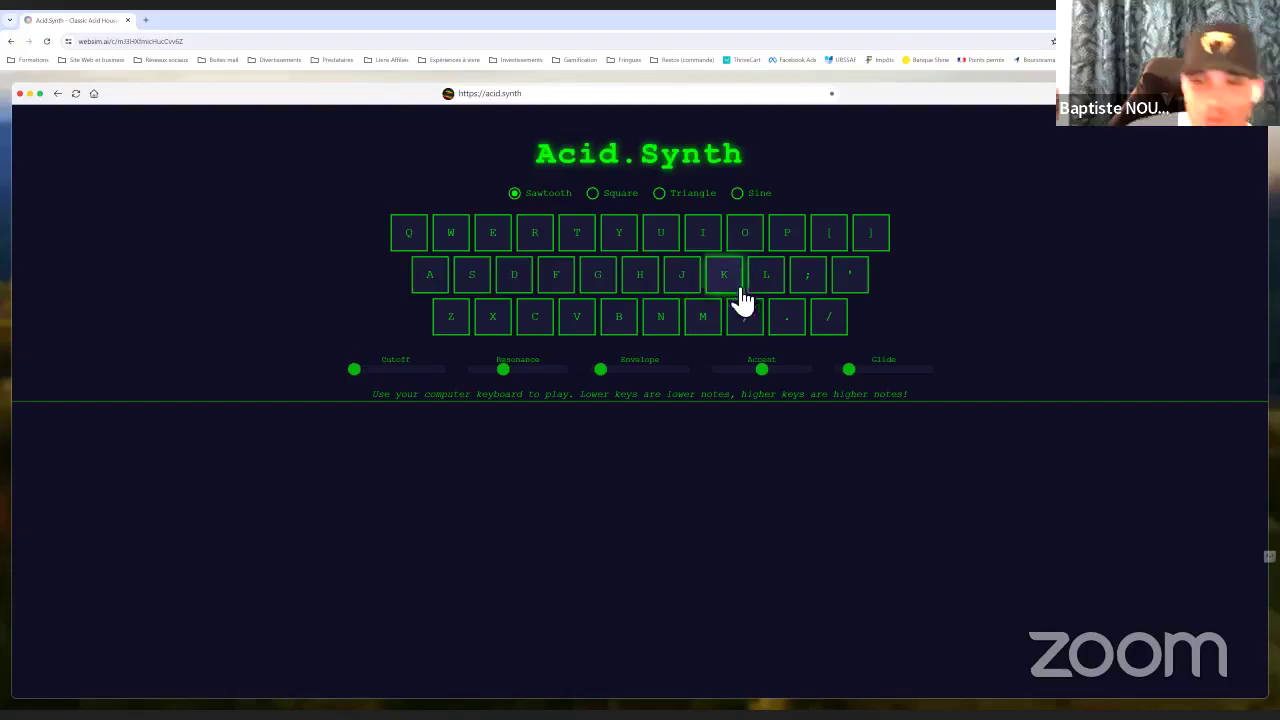
click(638, 286)
click(600, 275)
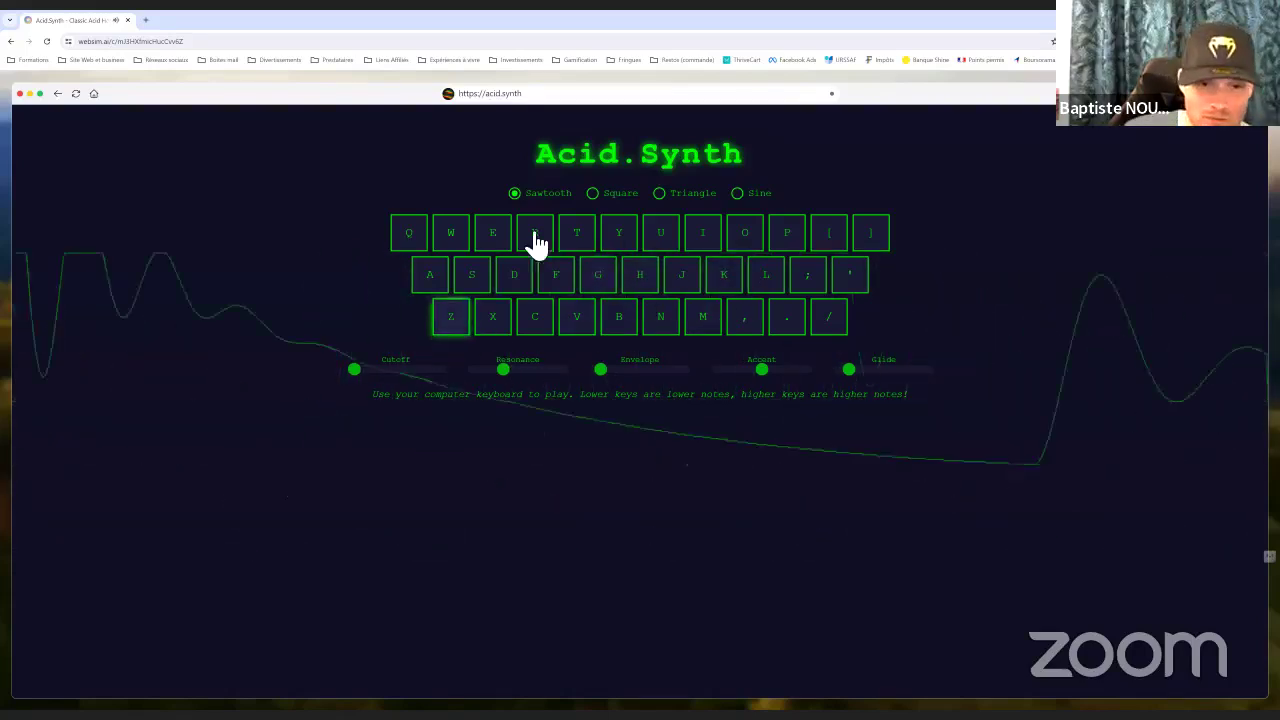
click(518, 288)
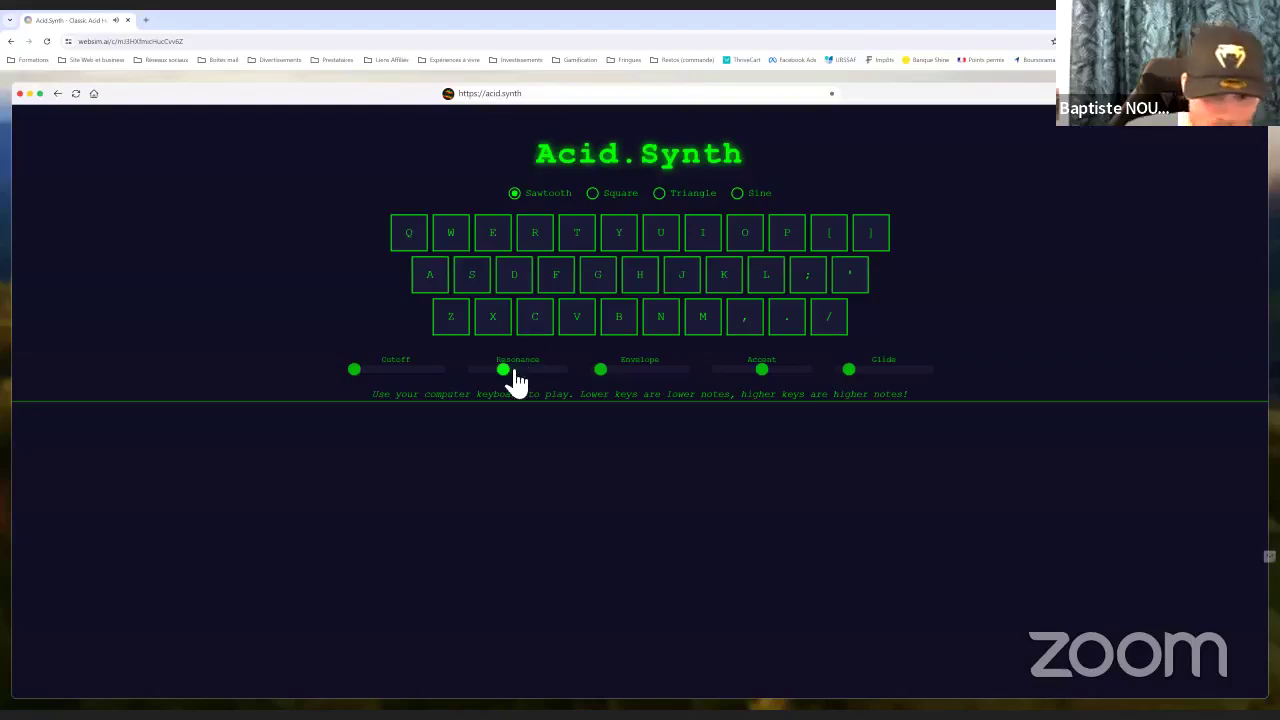
Raise the Resonance, play C, V, W and O, and switch the waveform to Triangle
click(537, 376)
click(549, 312)
click(597, 314)
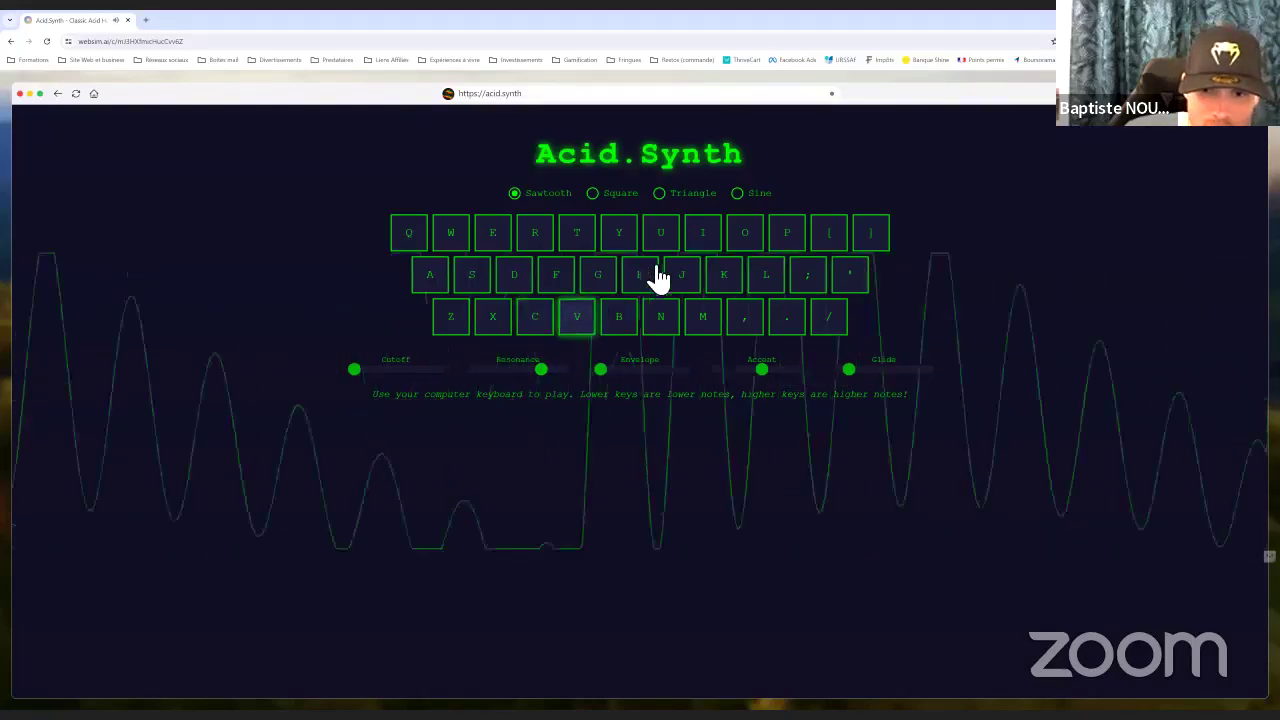
click(463, 240)
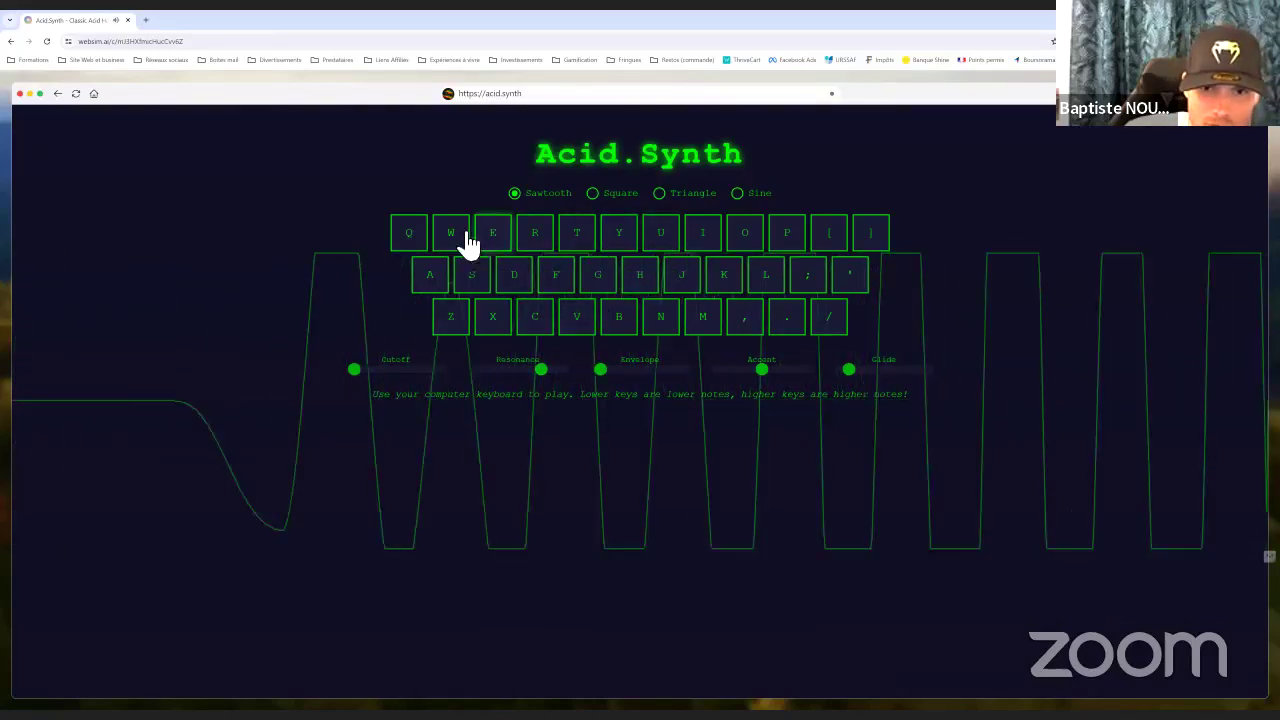
click(750, 247)
click(662, 196)
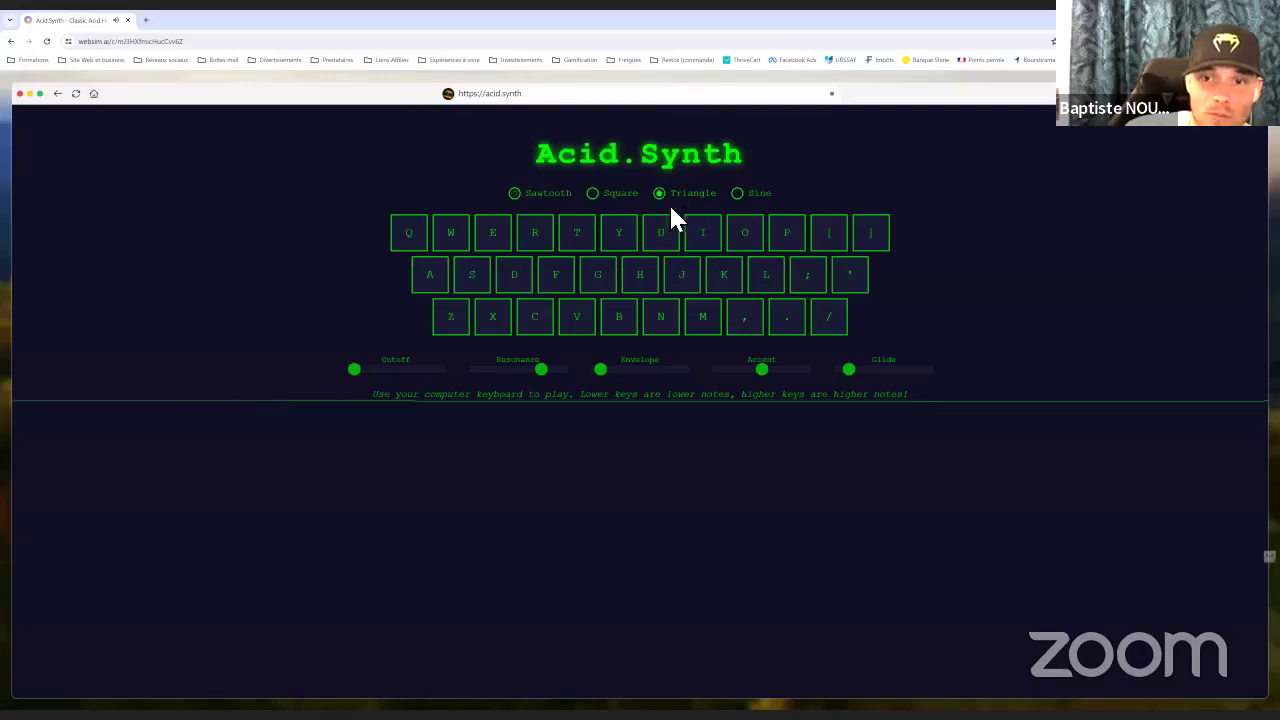
click(95, 95)
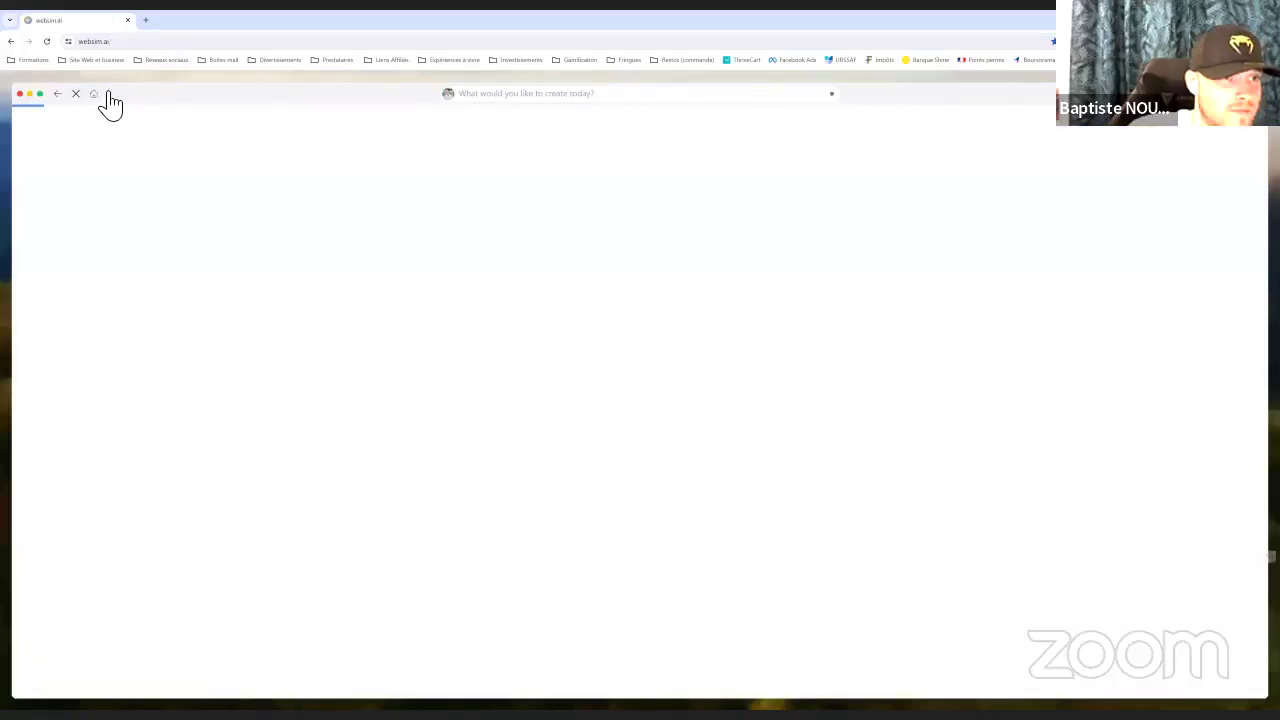
Reload the websim.ai home page and scroll down to the Top Month grid
click(94, 94)
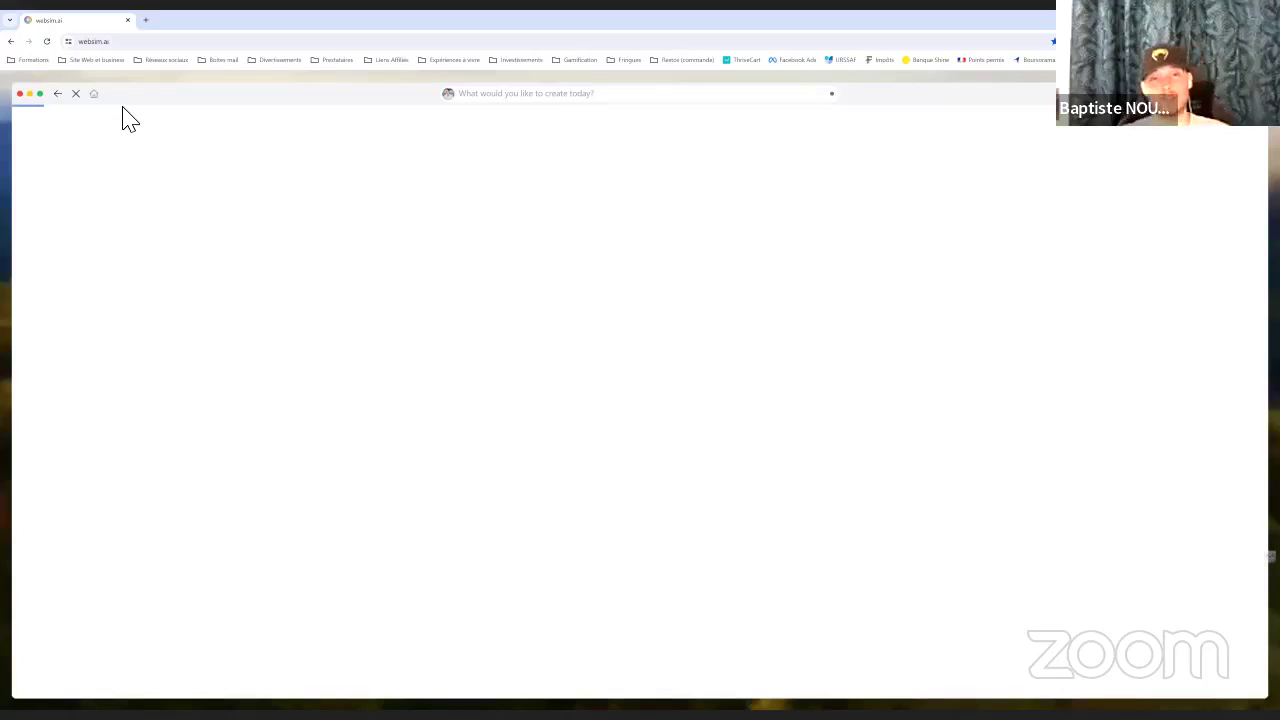
click(150, 55)
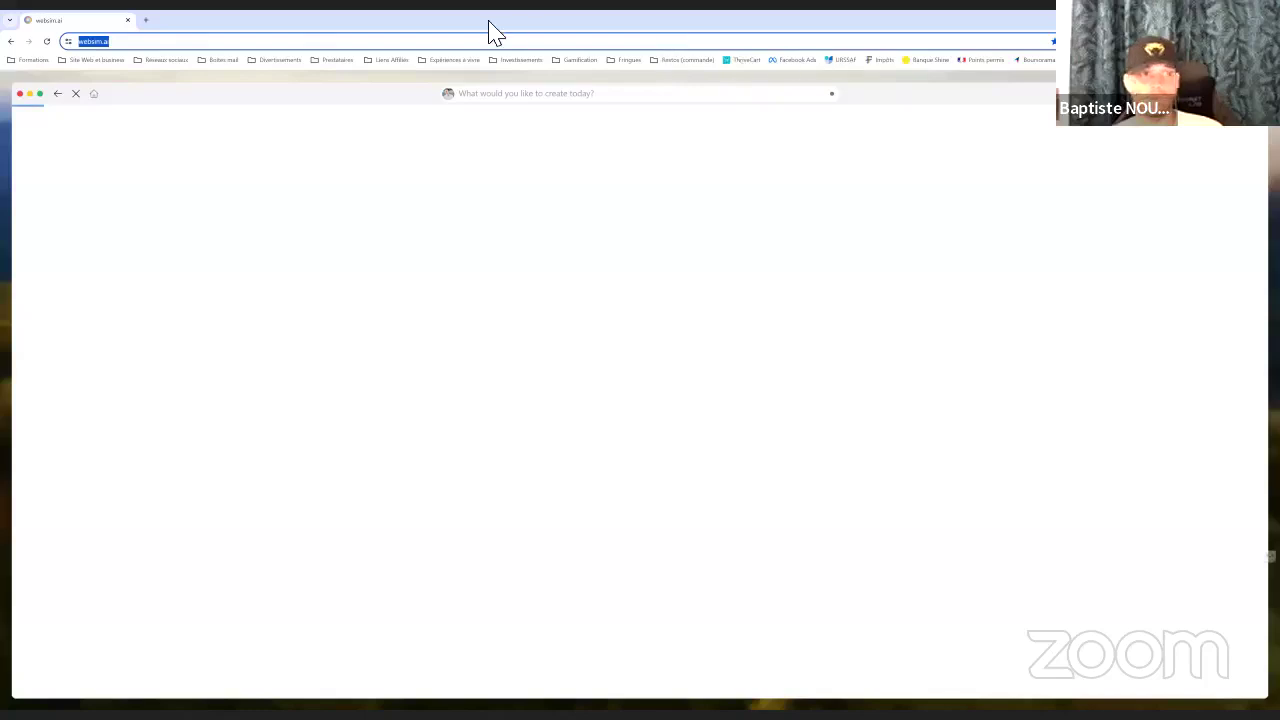
key(Return)
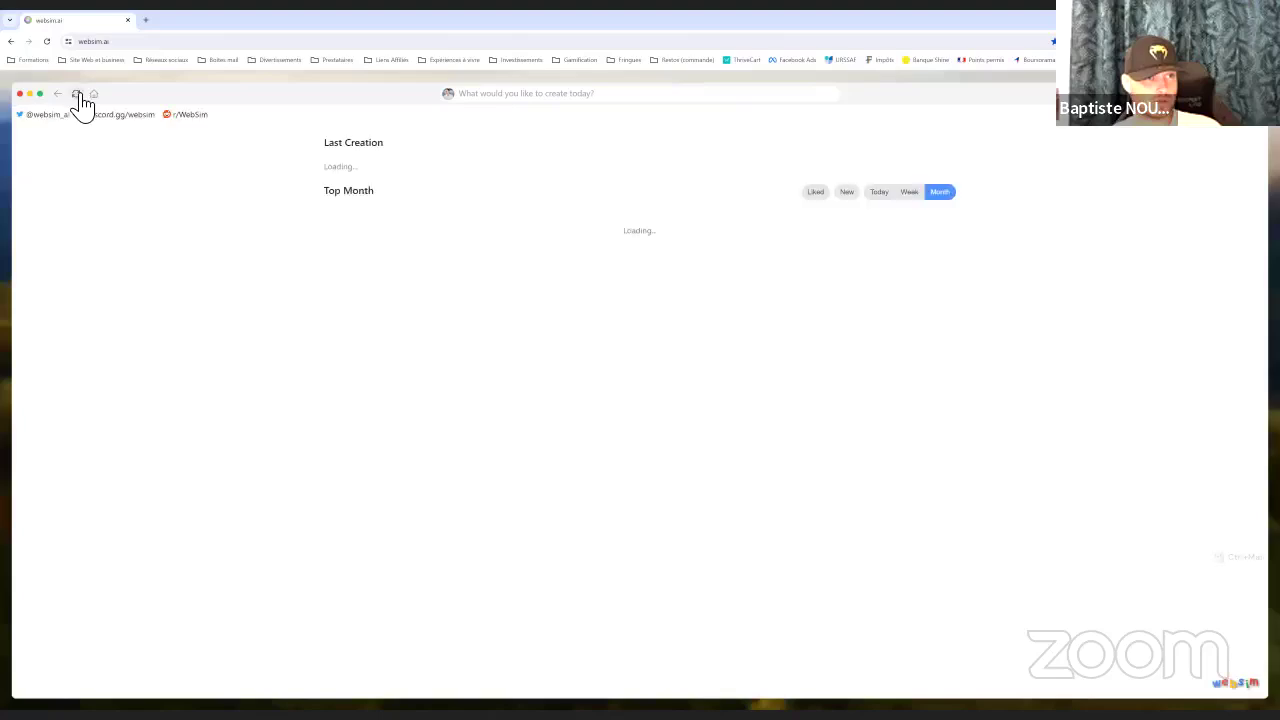
scroll(651, 309, down, 3)
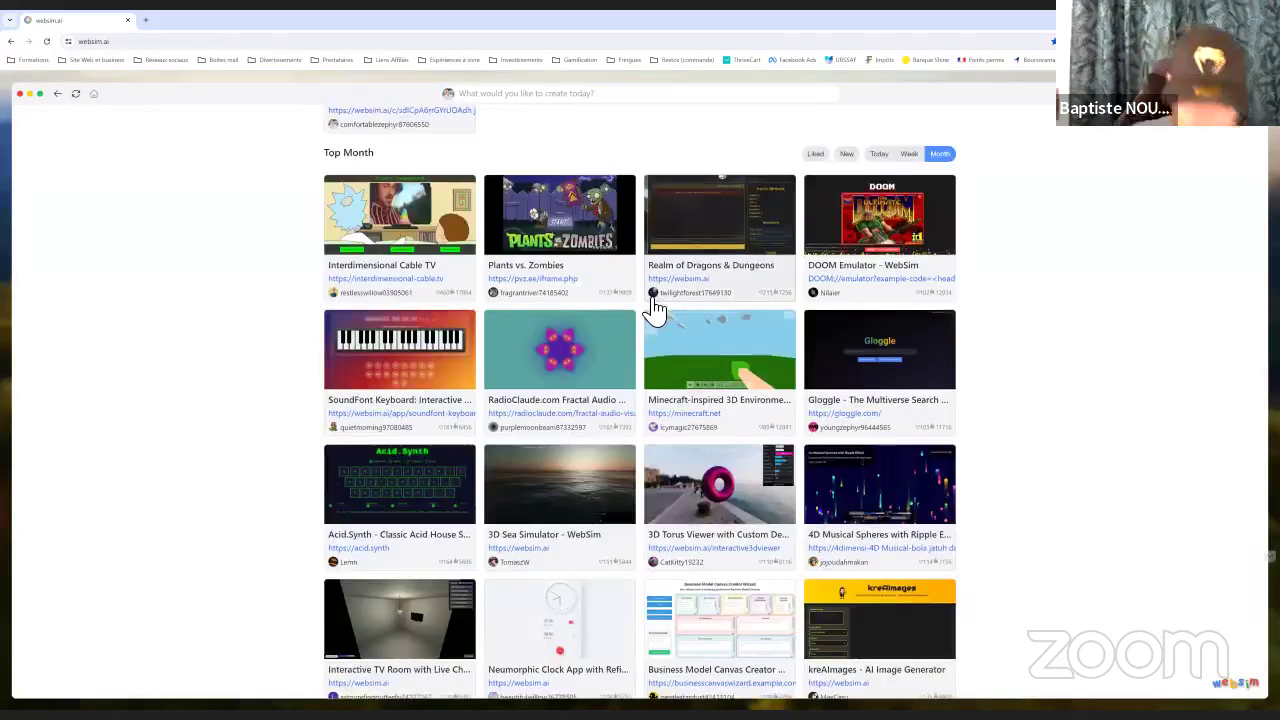
scroll(651, 309, down, 3)
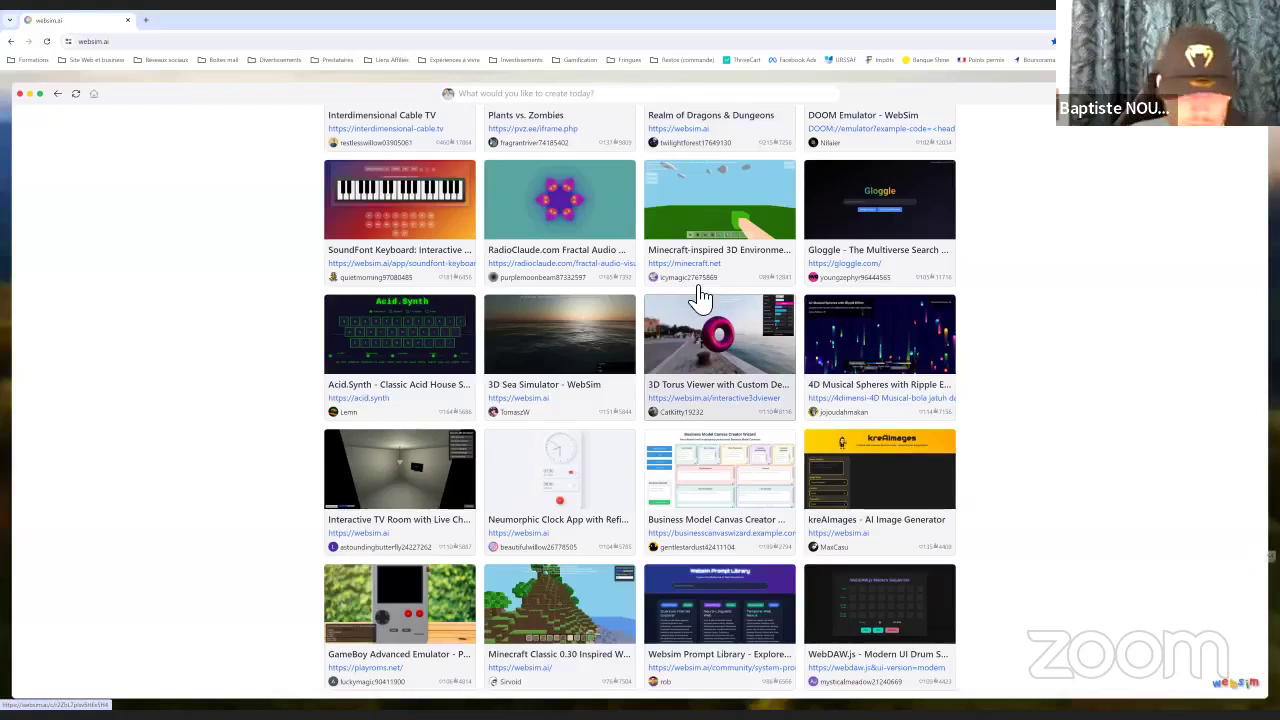
scroll(666, 296, down, 1)
scroll(668, 296, down, 2)
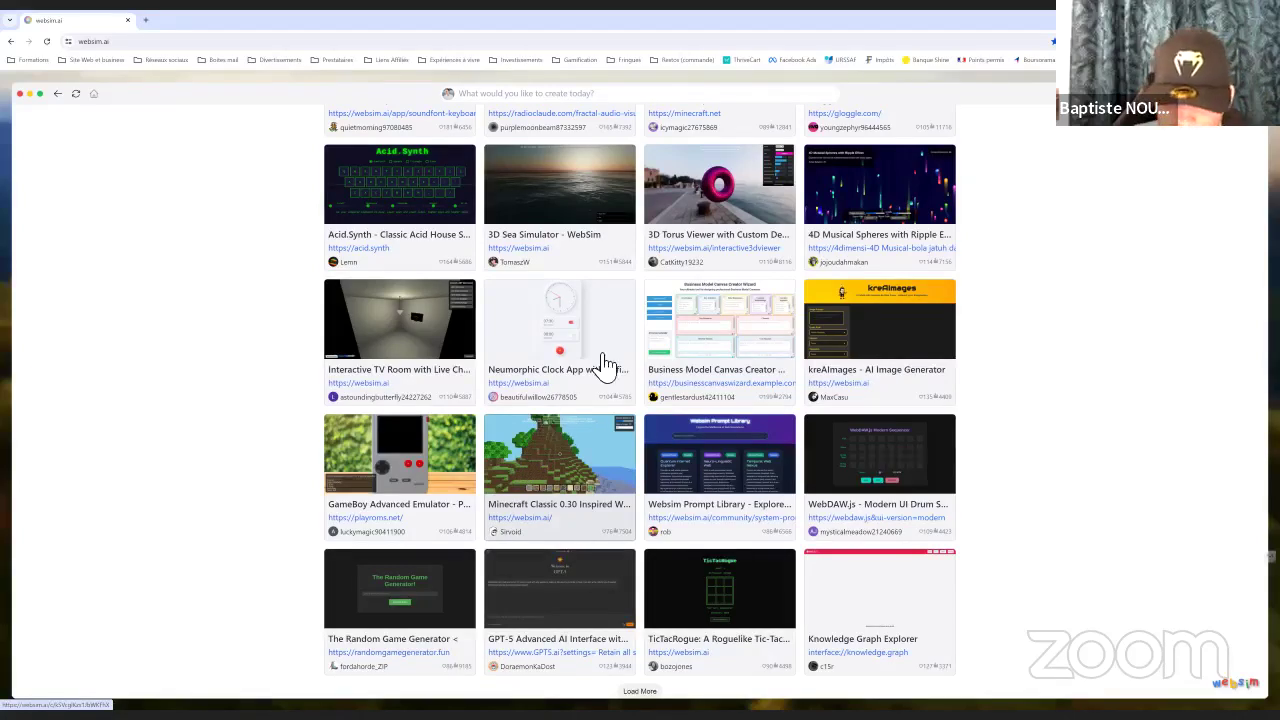
click(718, 378)
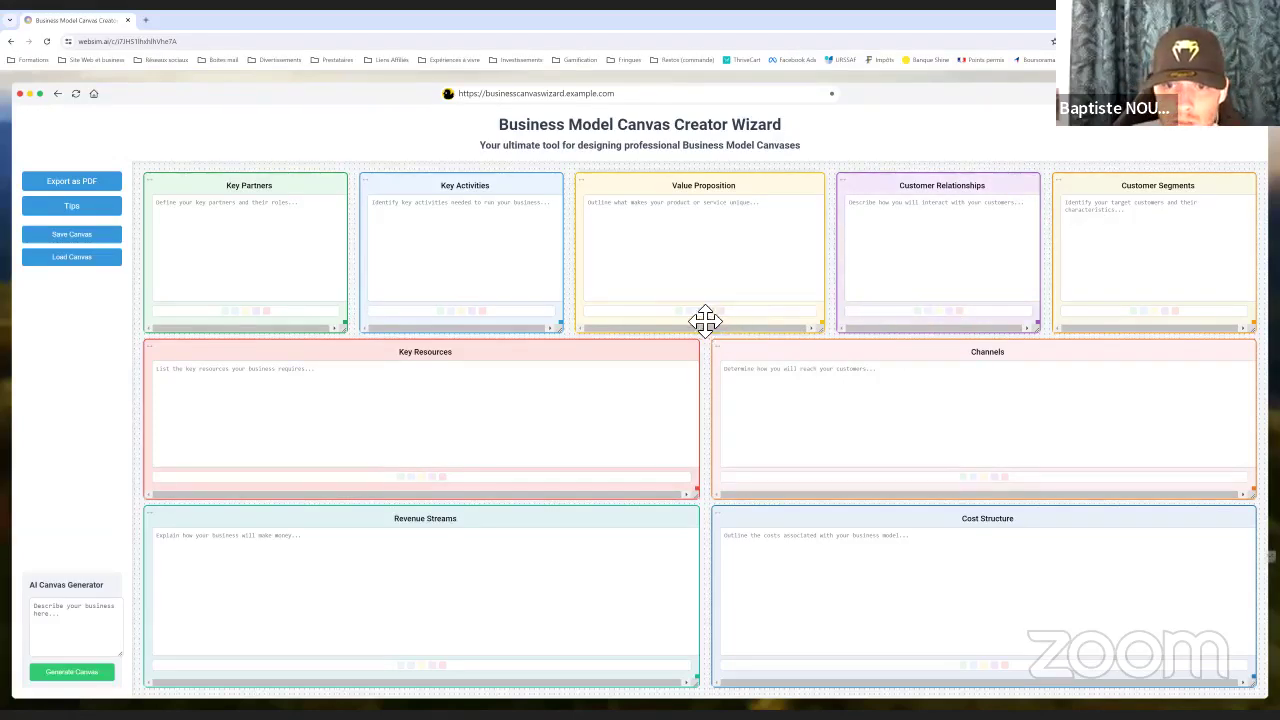
drag(706, 320, 691, 323)
click(714, 272)
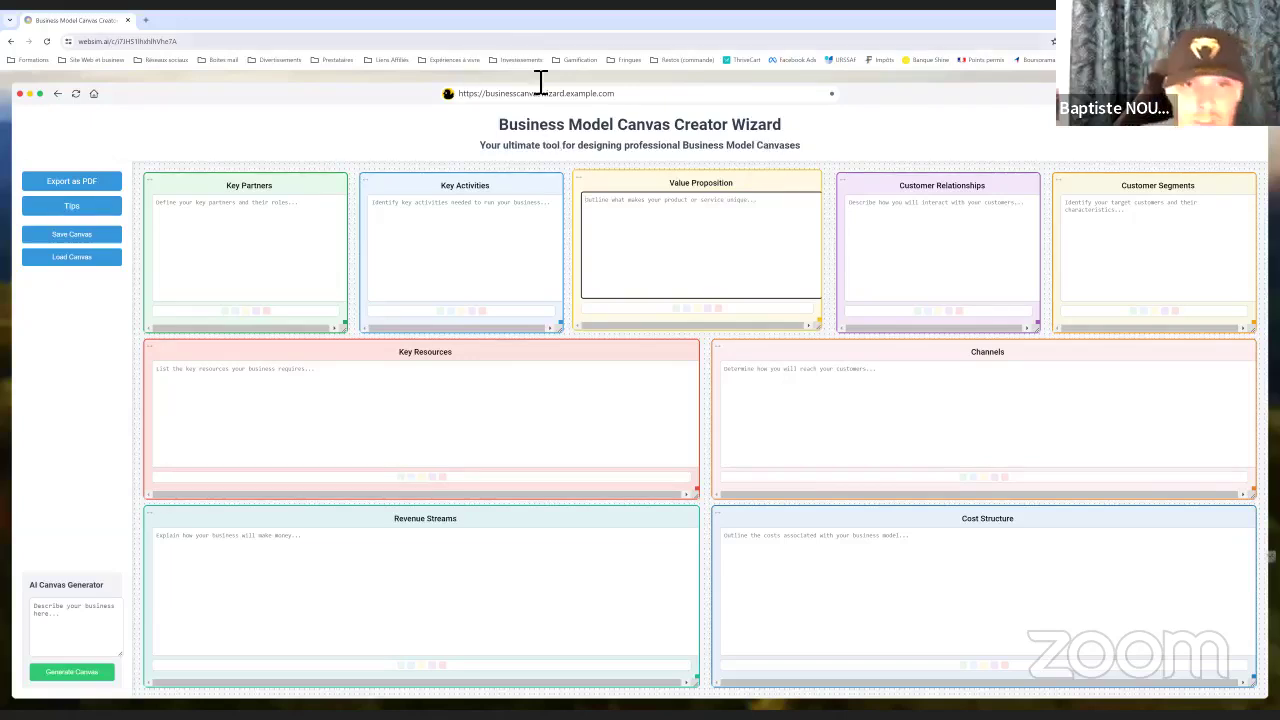
click(257, 194)
double_click(257, 193)
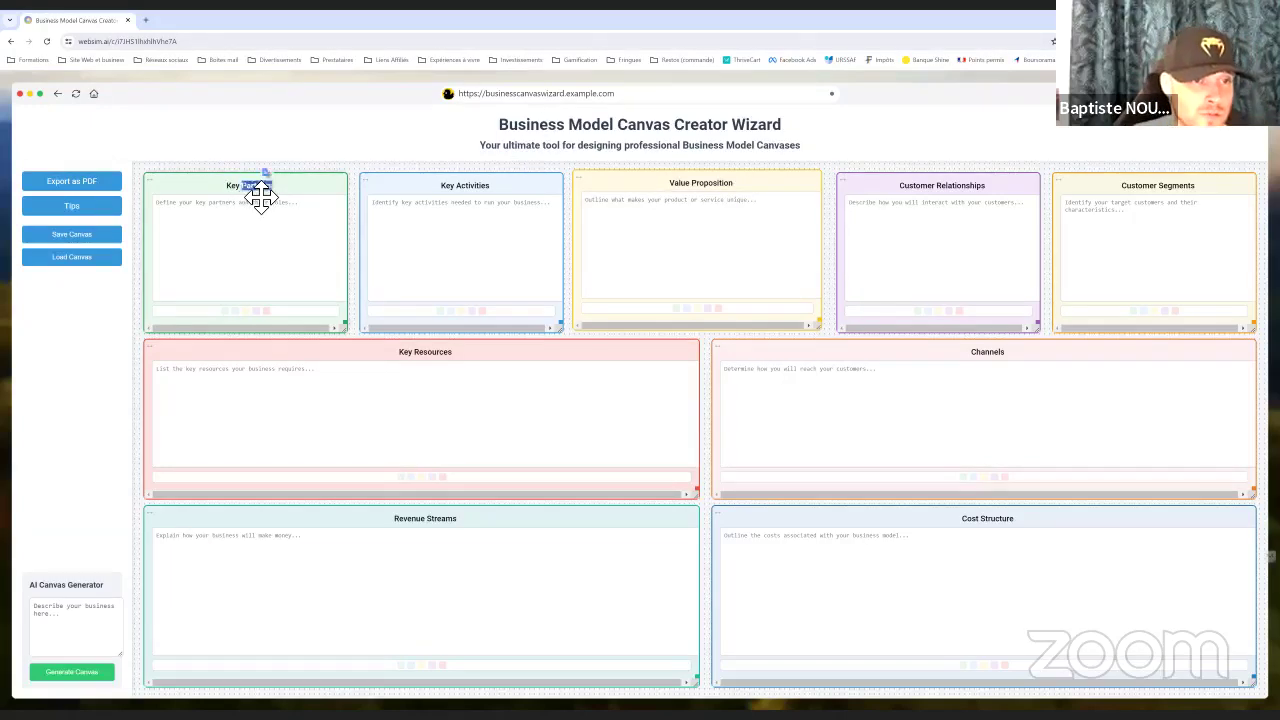
click(247, 215)
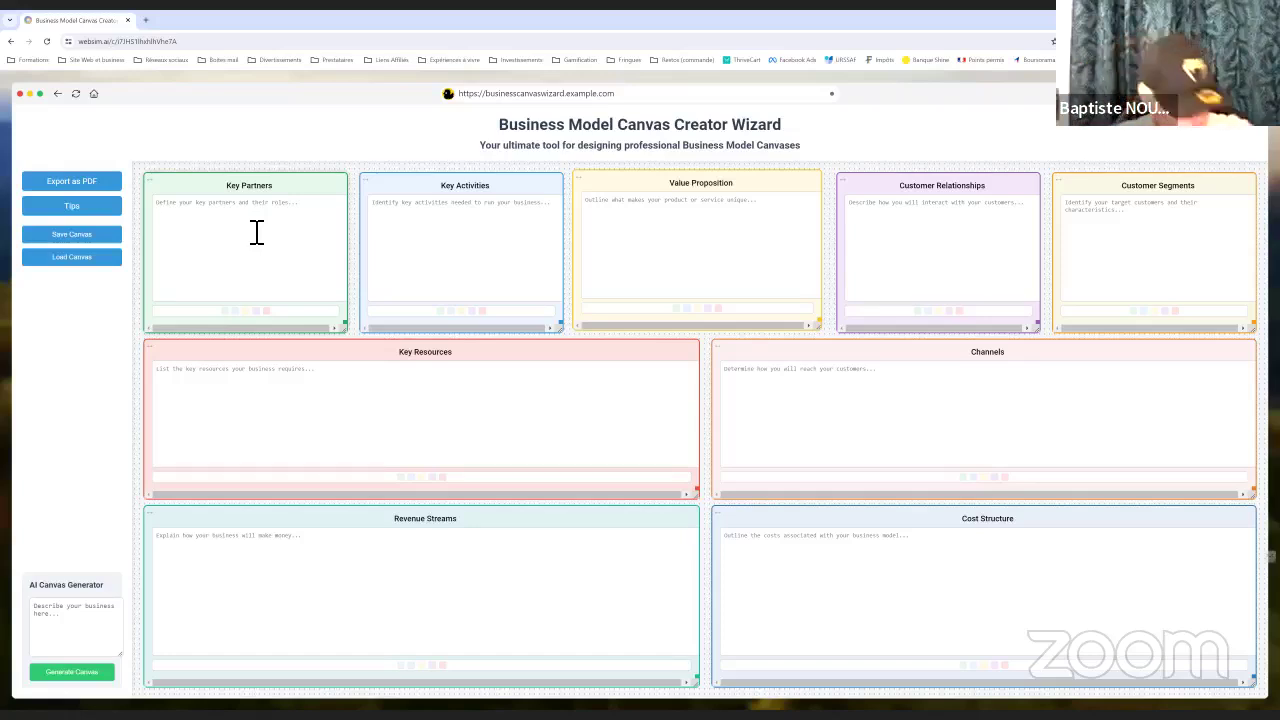
mouse_move(4, 166)
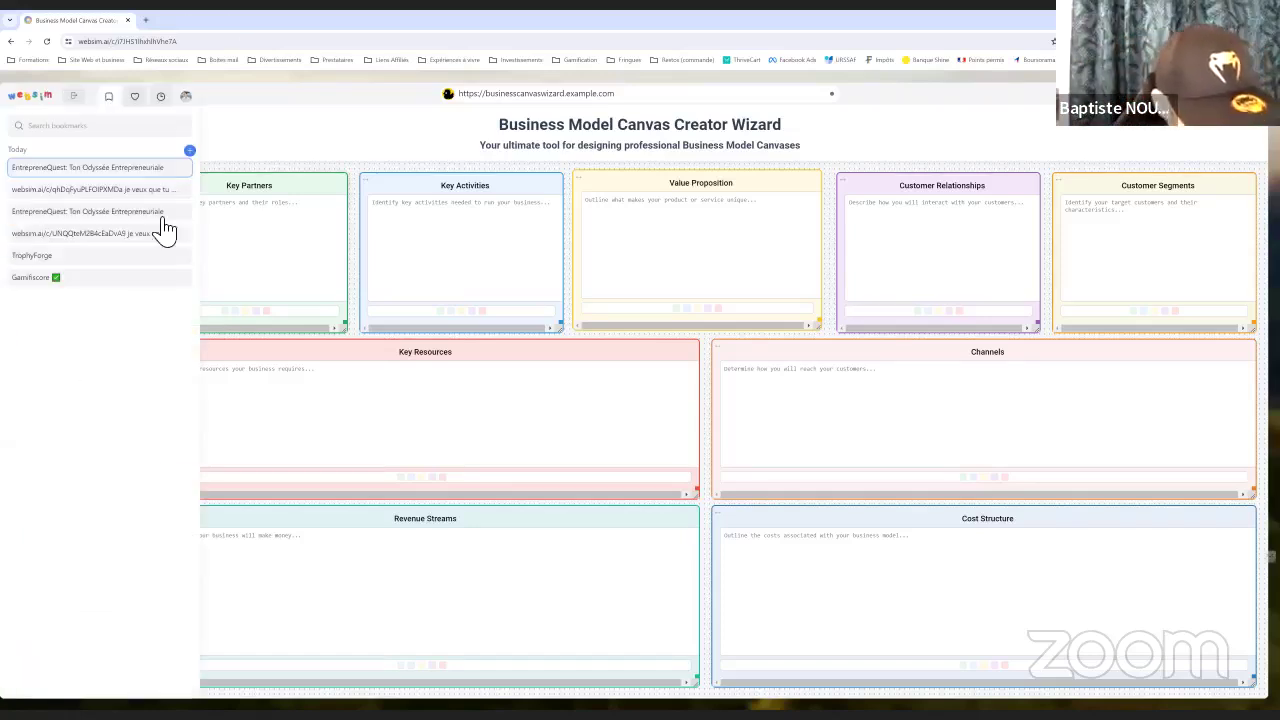
Generate a canvas from 'I am nutritionist', then start replacing 'nutritionist' in the description
click(78, 628)
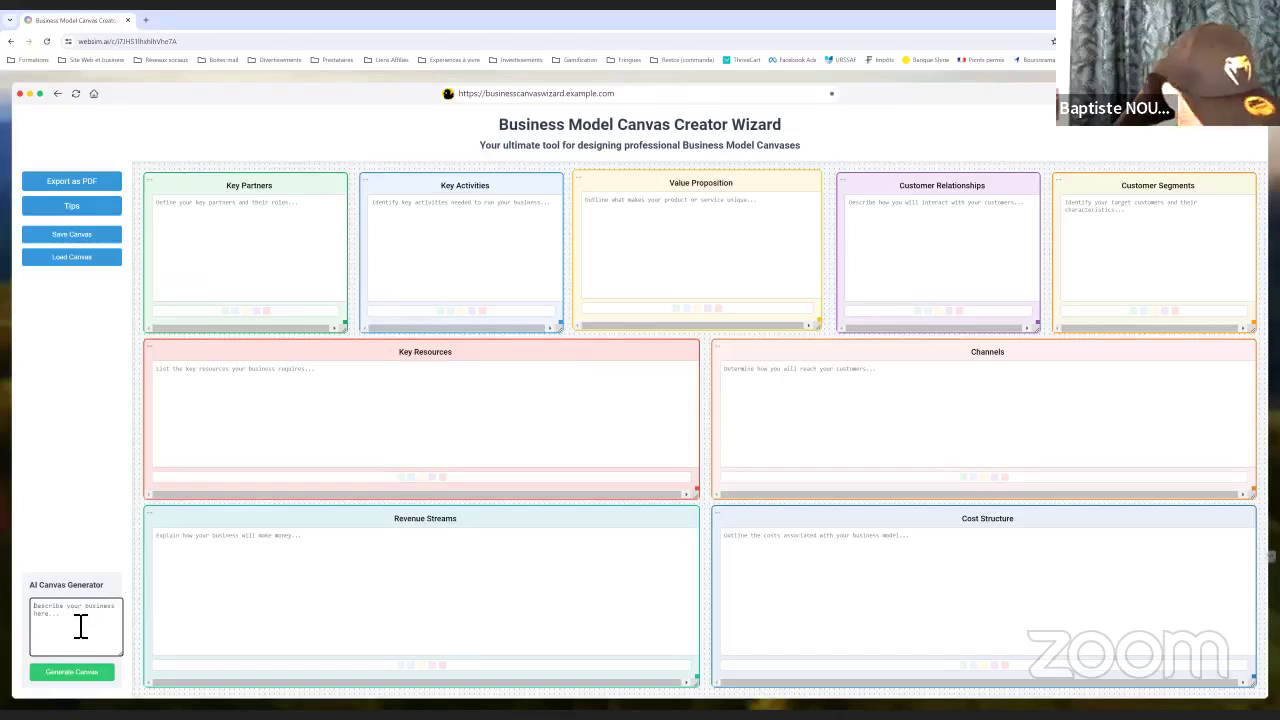
text(I)
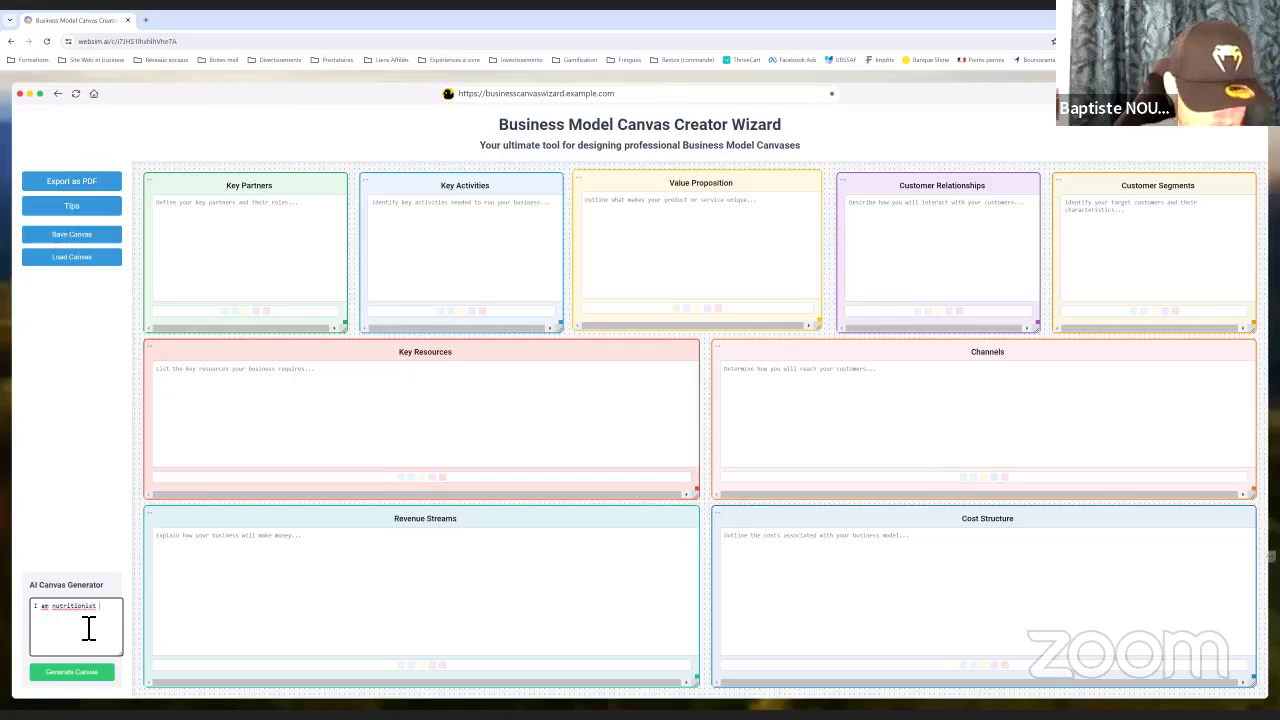
text( am nutritionist)
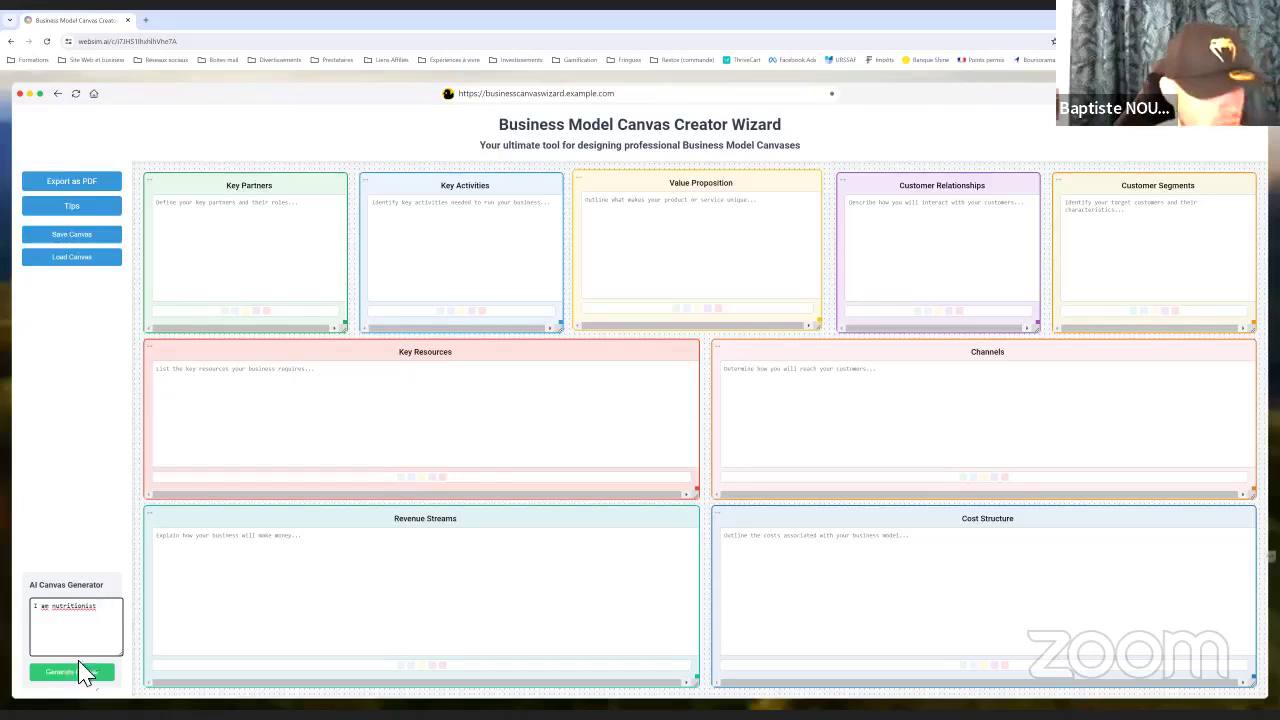
click(80, 673)
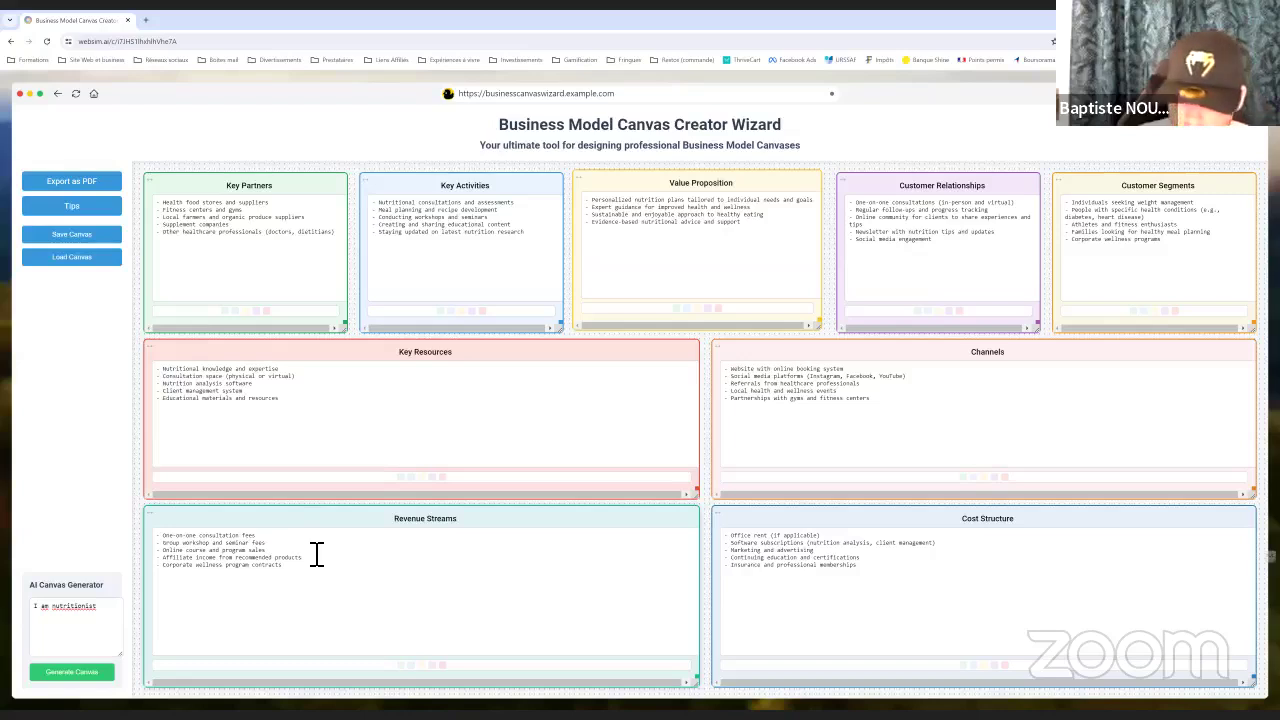
double_click(64, 612)
text(am ga)
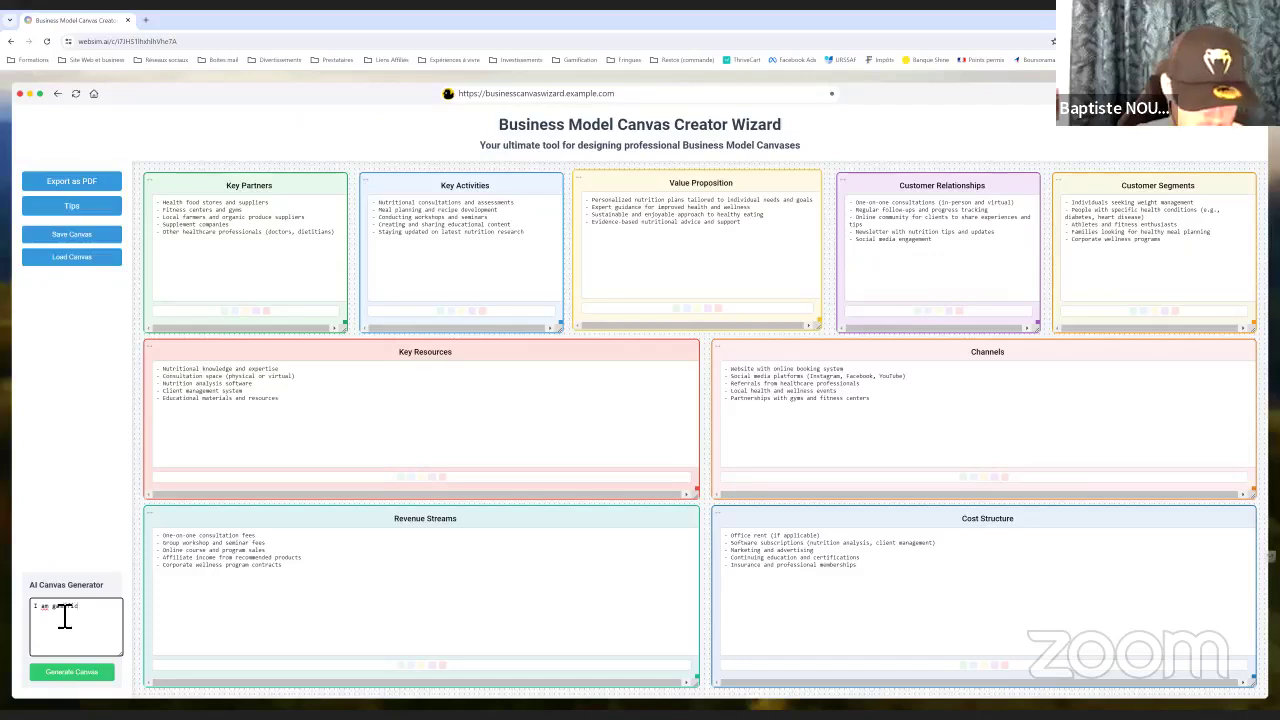
text(ultant)
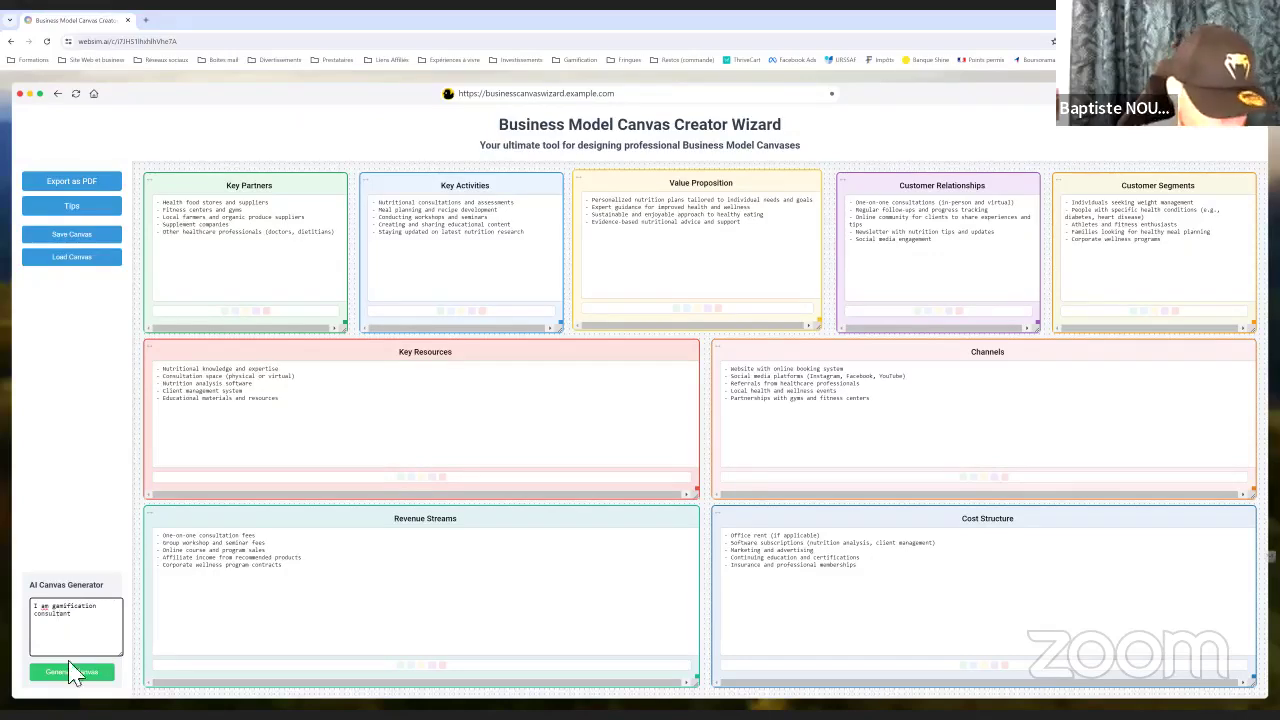
Regenerate the canvas for a gamification consultant, then view and dismiss the canvas tips
click(69, 664)
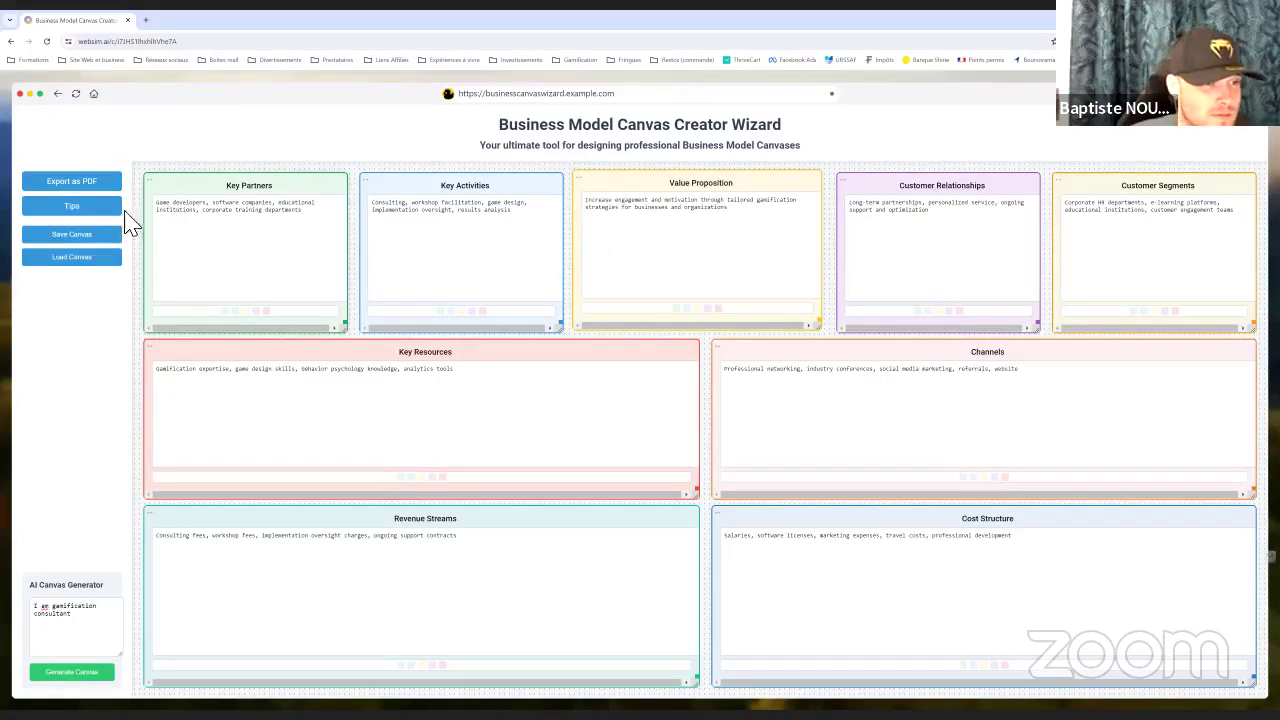
click(88, 208)
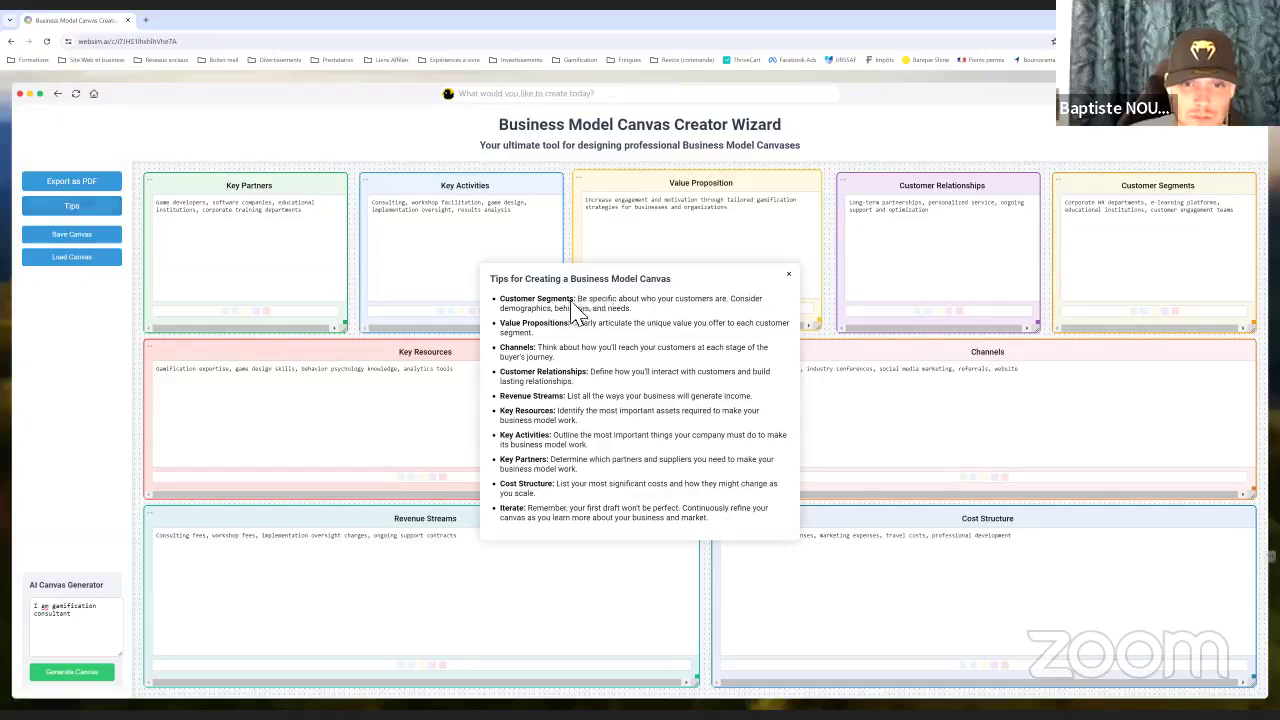
click(788, 274)
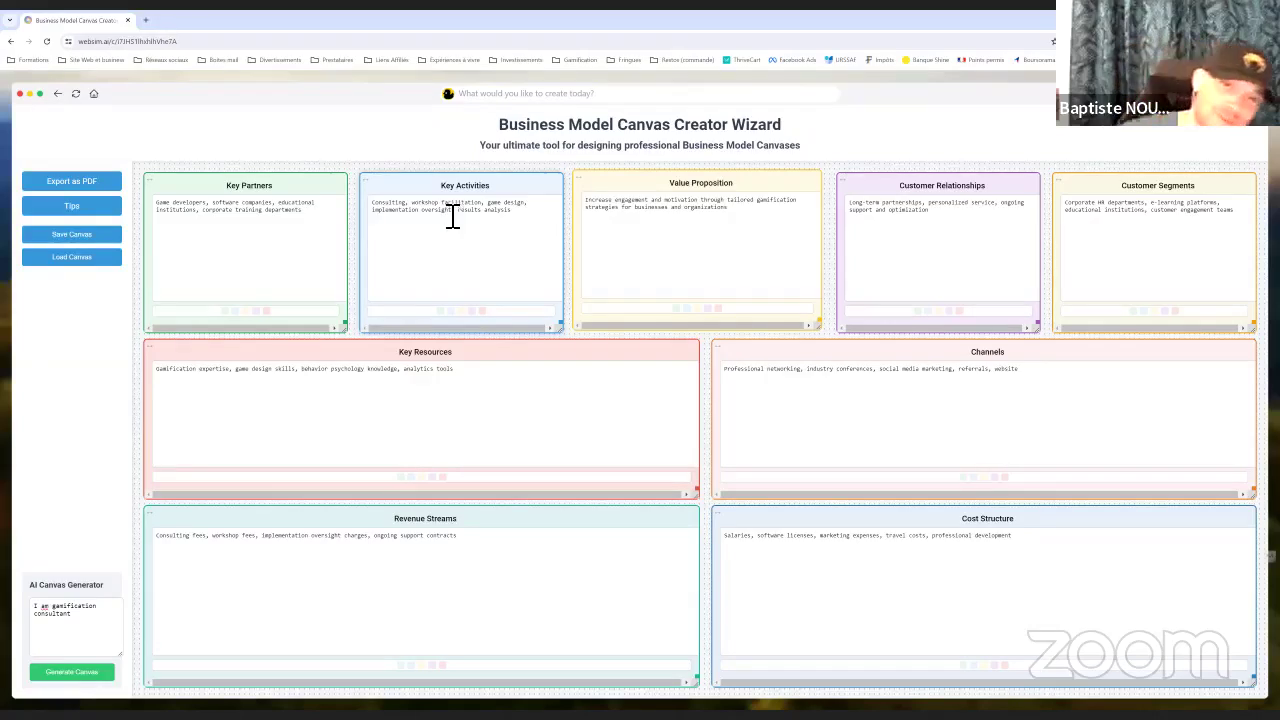
Return home, scroll the Top Month gallery and open the Random Game Generator sim
click(95, 95)
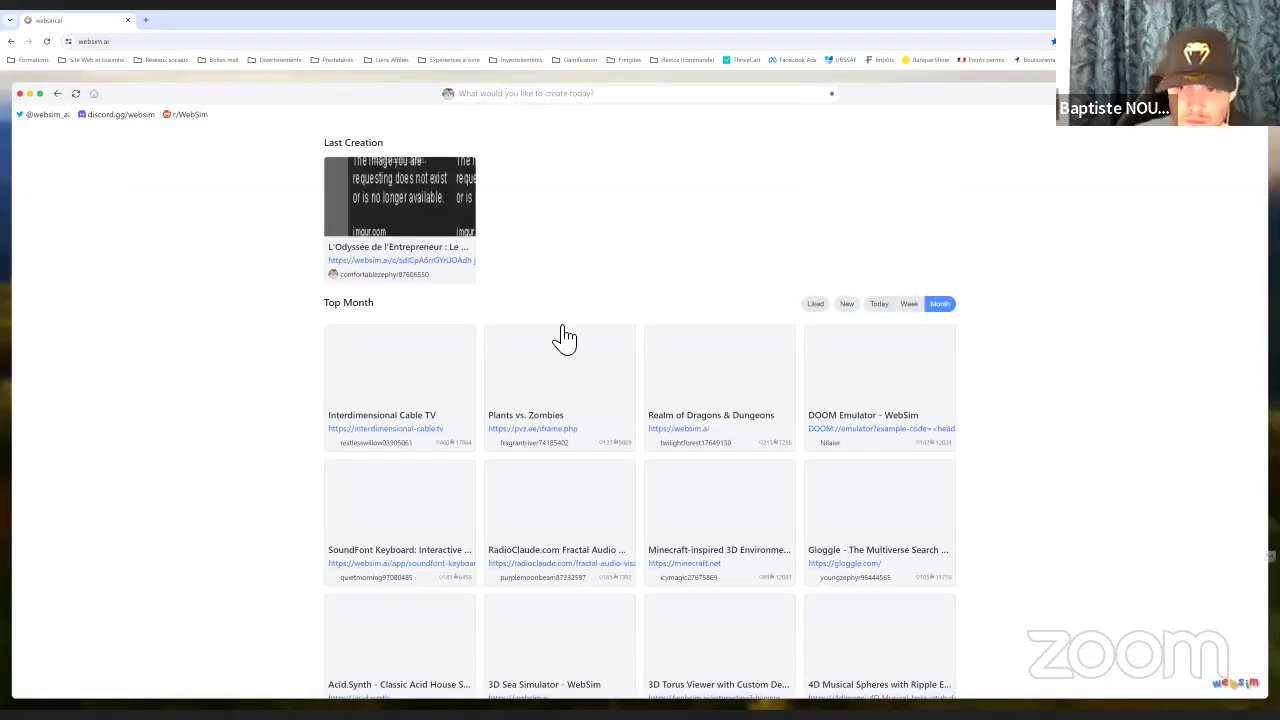
scroll(668, 380, down, 1)
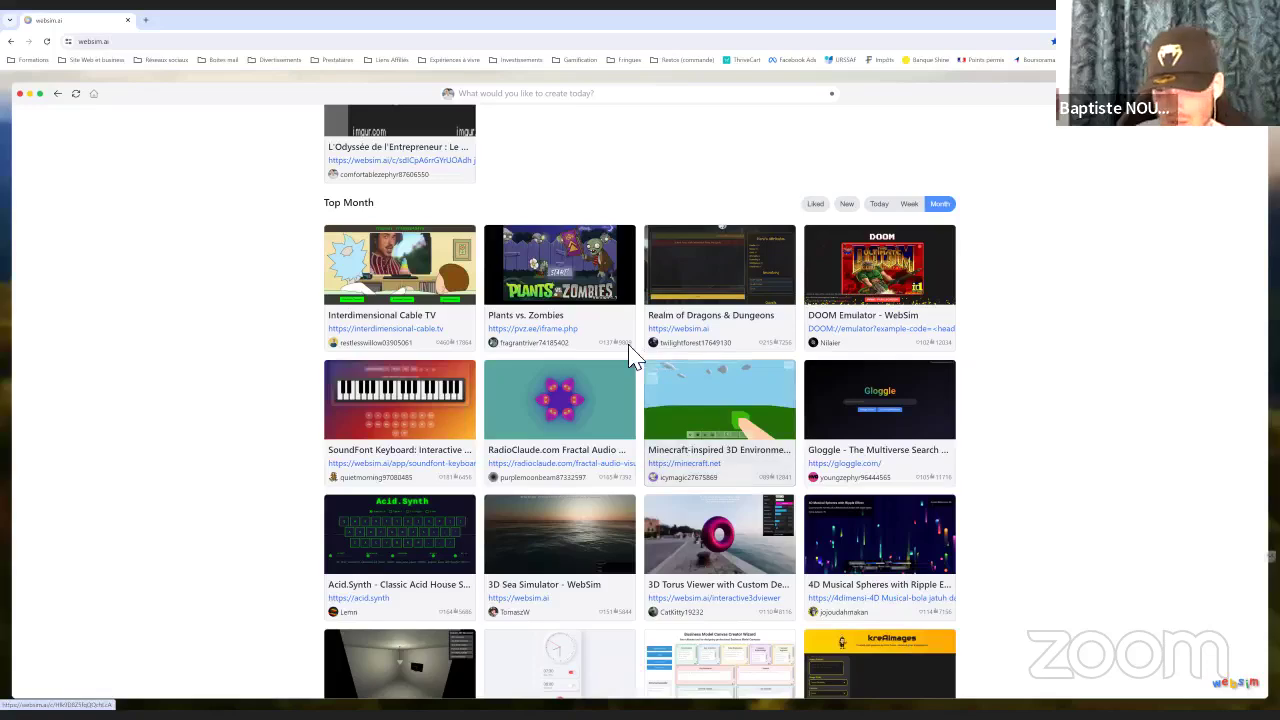
scroll(641, 352, down, 2)
scroll(641, 352, down, 2)
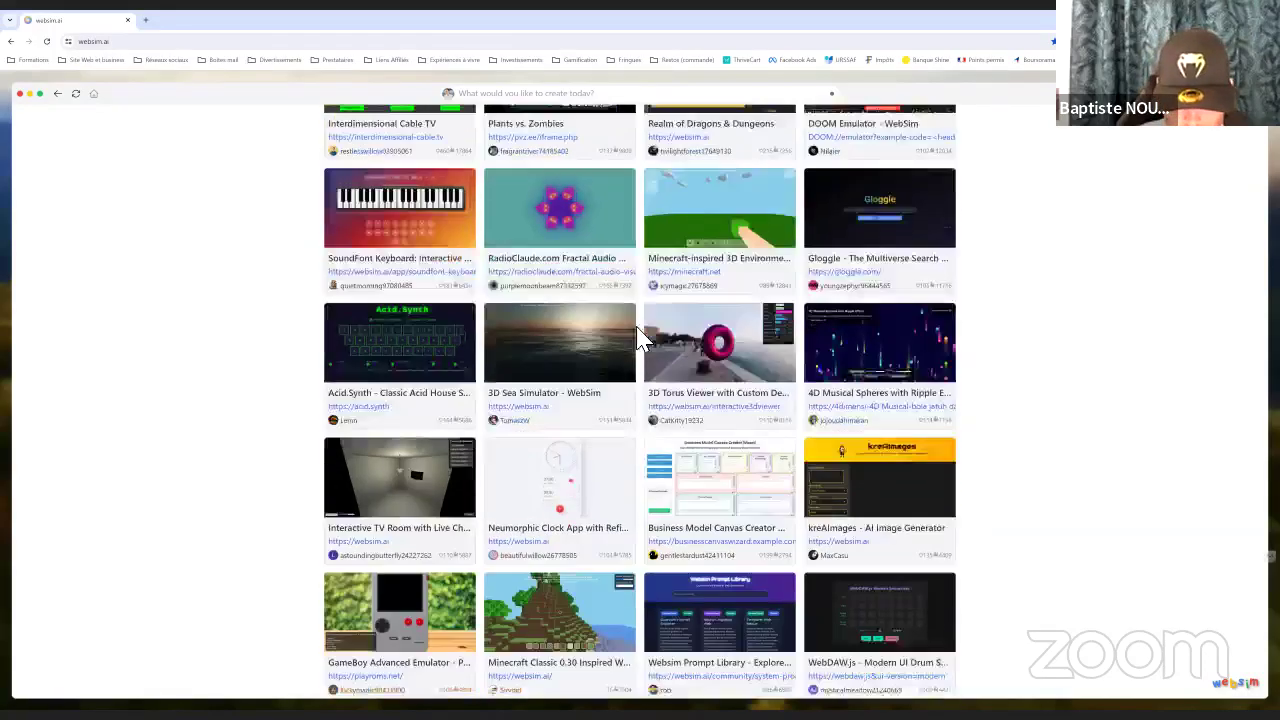
scroll(580, 455, down, 1)
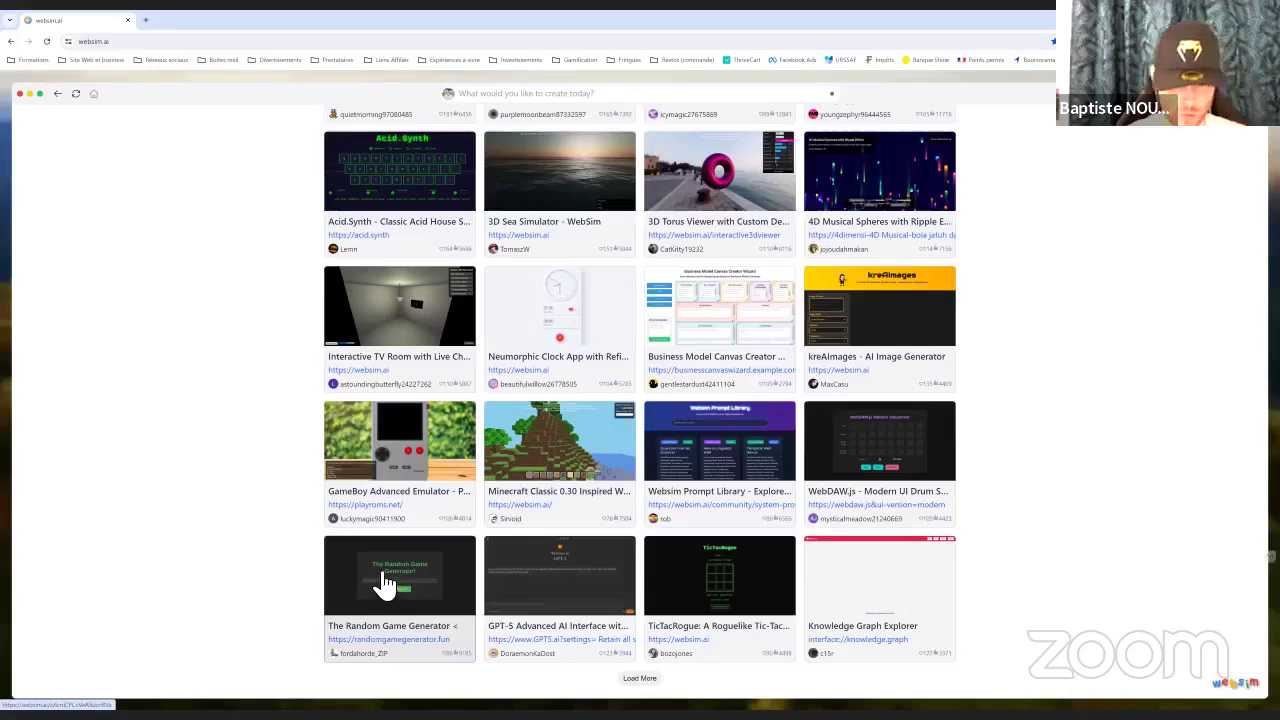
click(418, 585)
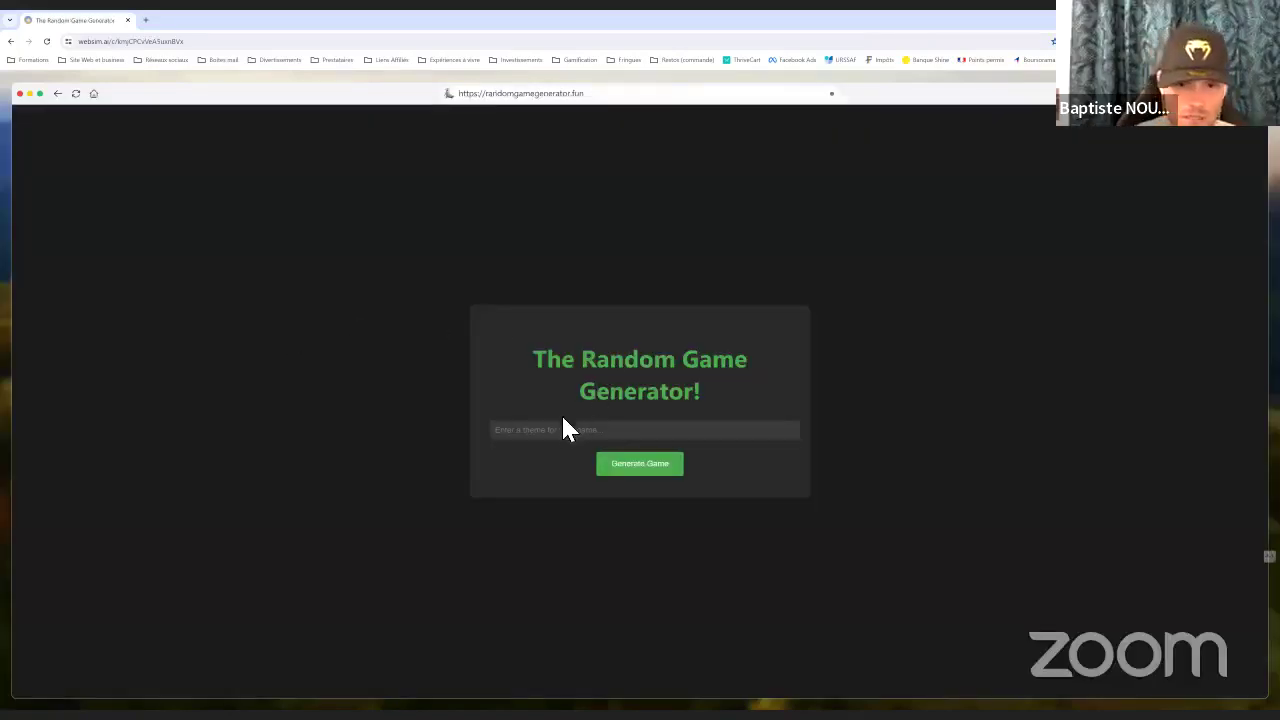
Generate a game with the theme 'adventure' and move the adventurer down one tile
click(555, 435)
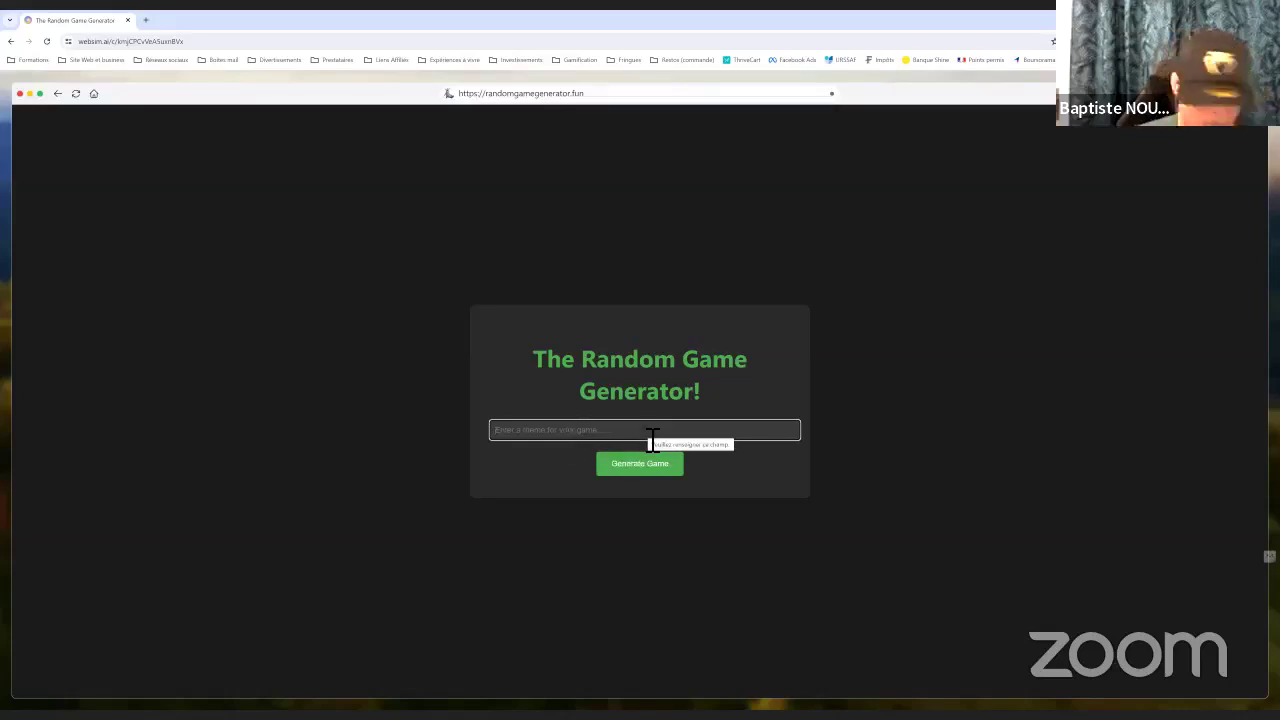
text(aventure)
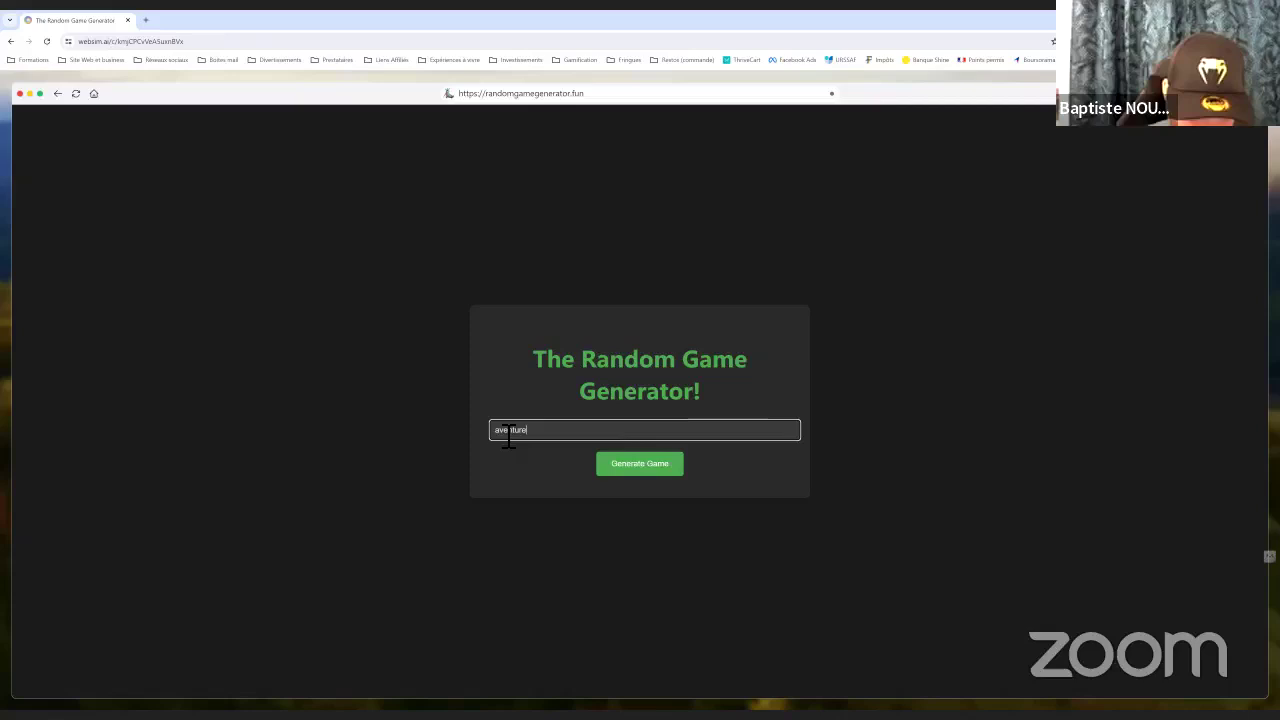
click(499, 430)
text(d)
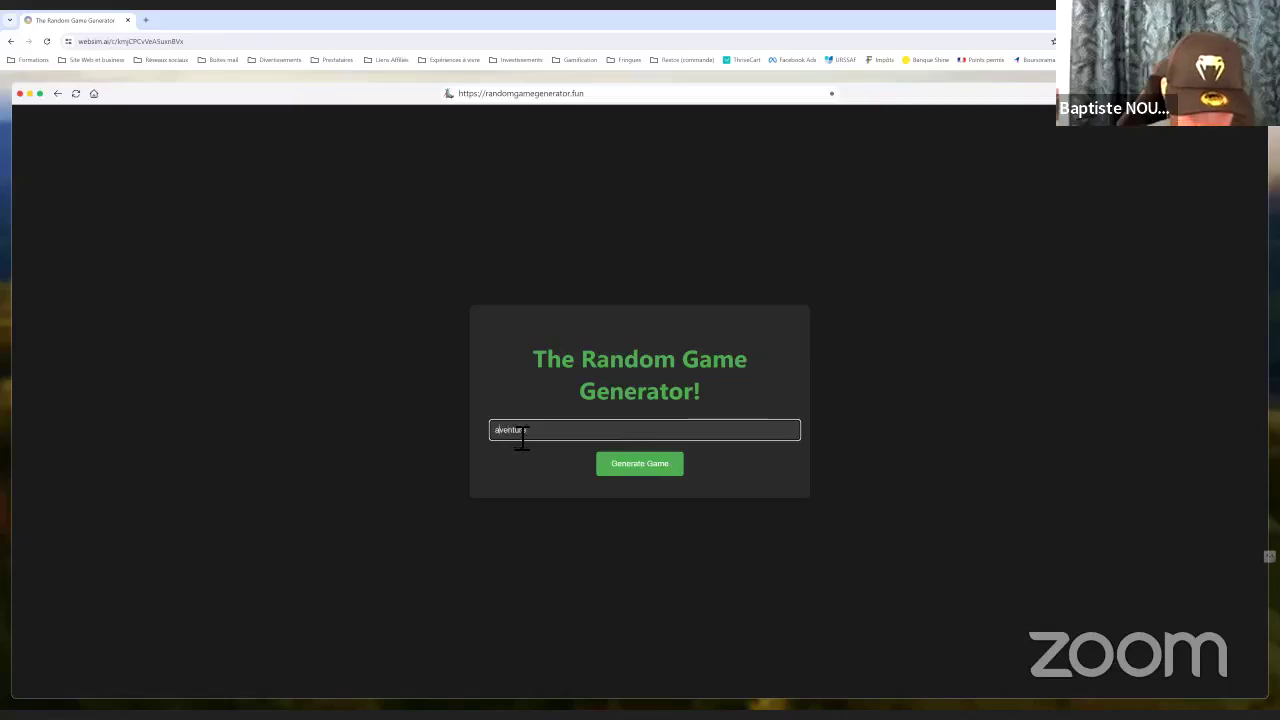
click(655, 462)
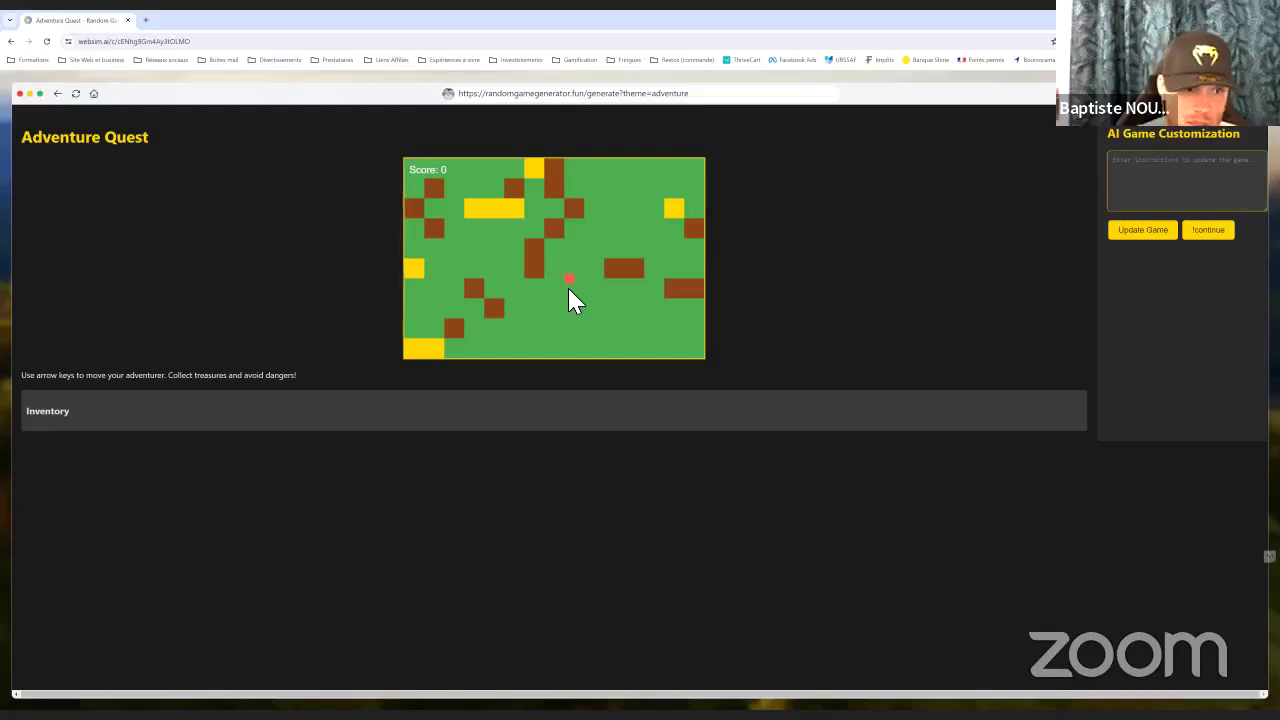
key(Down)
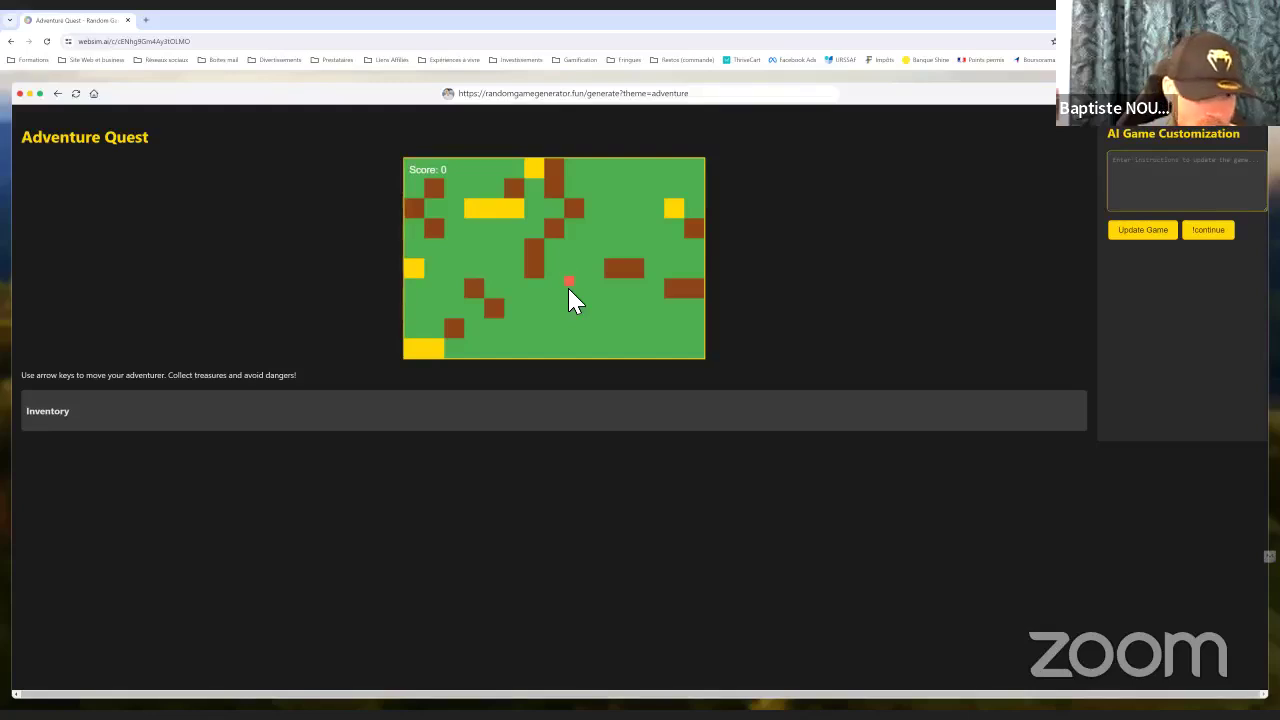